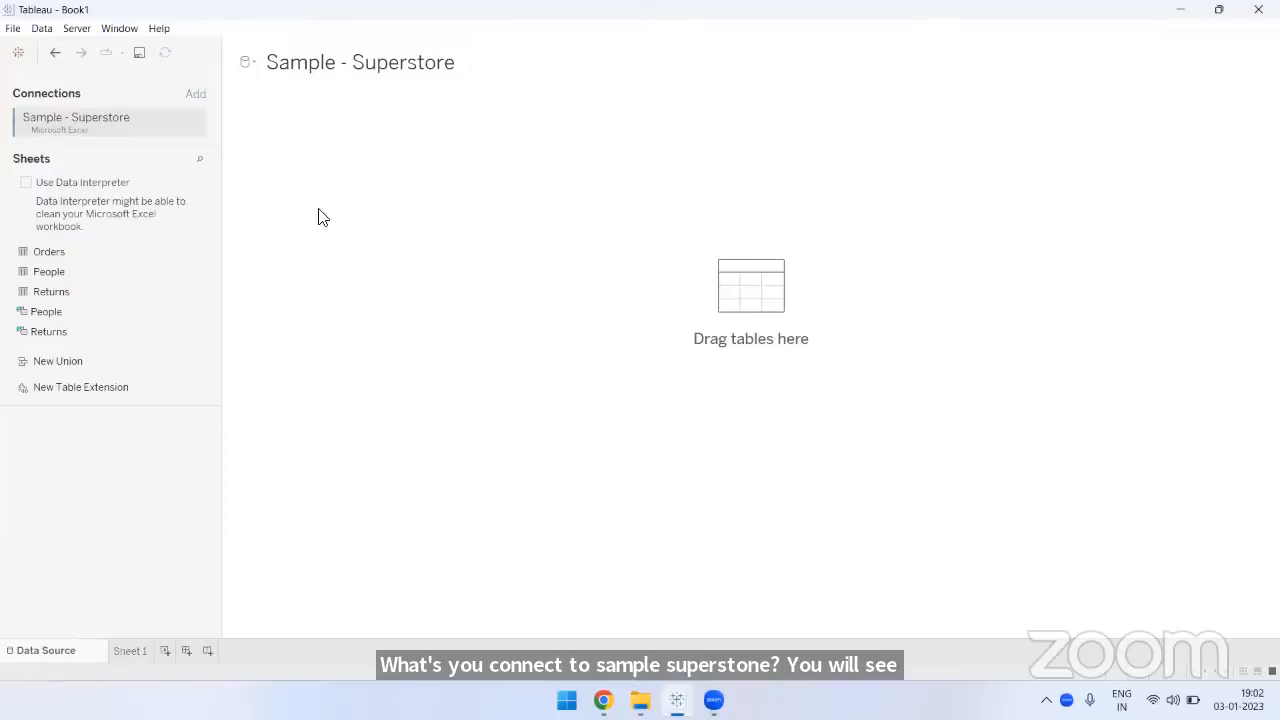
- Add the Orders table to the Sample - Superstore data source and open Sheet 1
{"action": "left_click", "coordinate": [56, 252]}
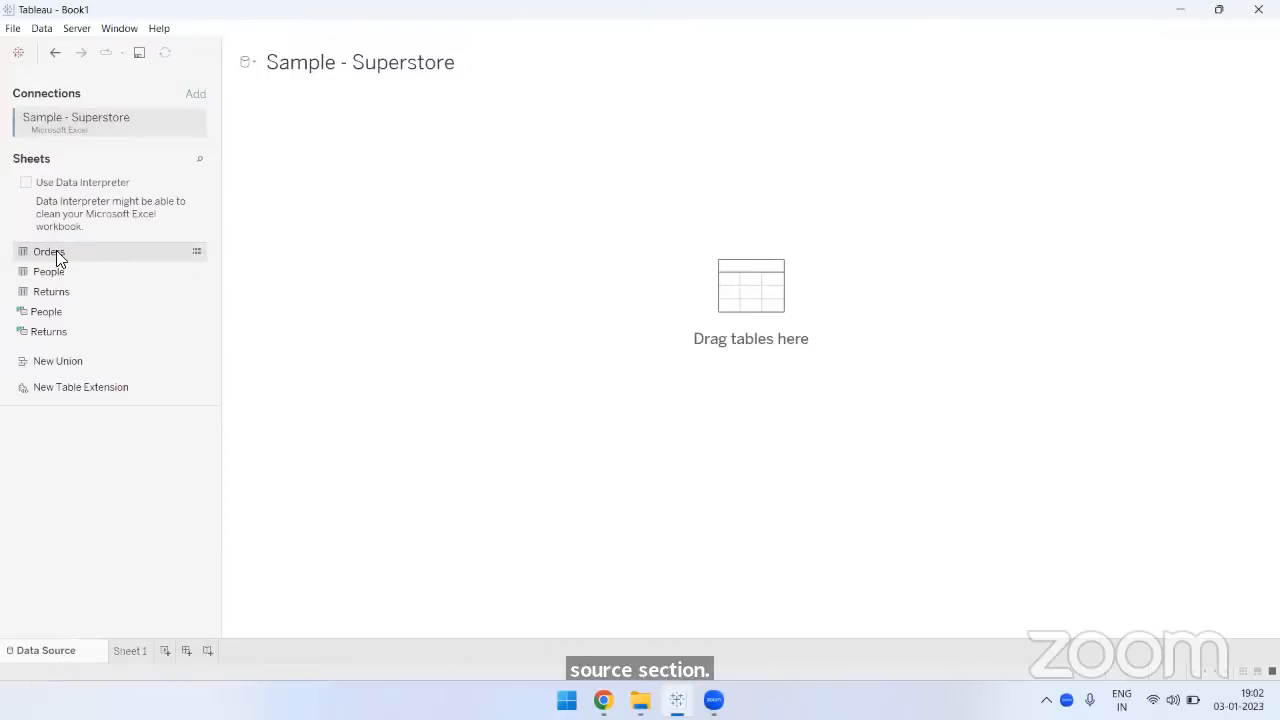
{"action": "left_click_drag", "start_coordinate": [585, 219], "coordinate": [640, 274]}
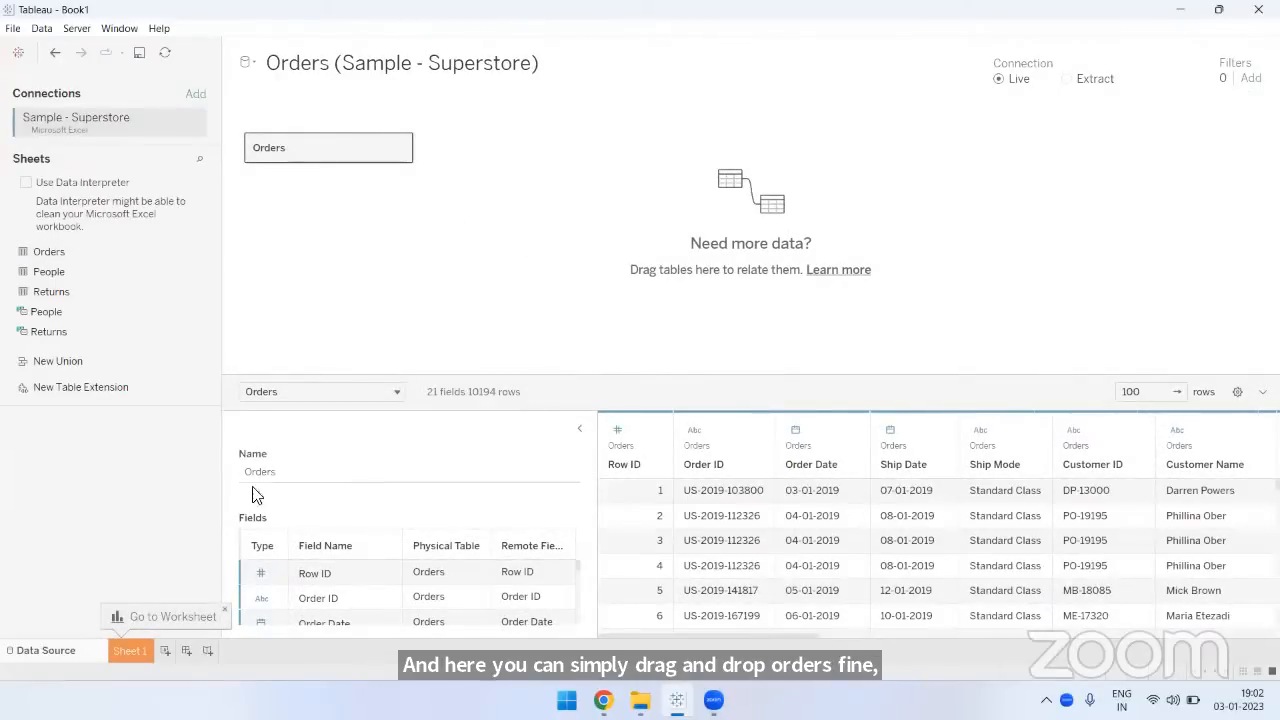
{"action": "left_click", "coordinate": [130, 651]}
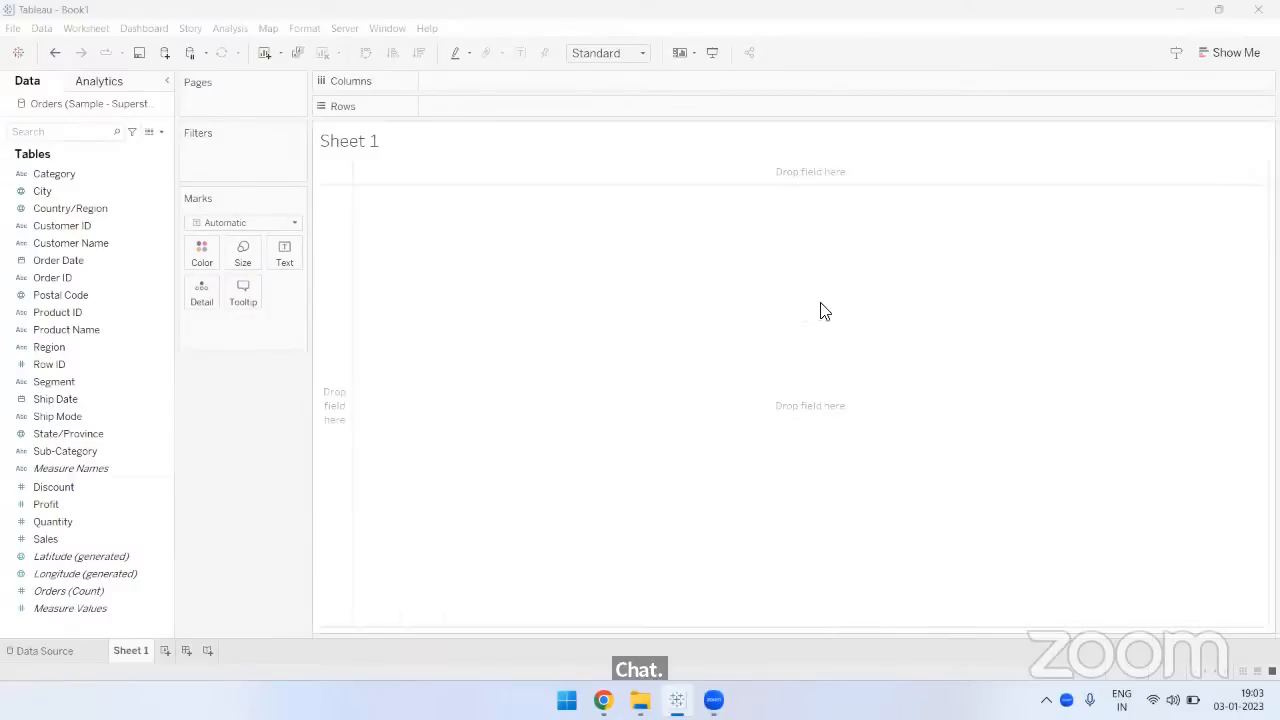
{"action": "left_click", "coordinate": [311, 394]}
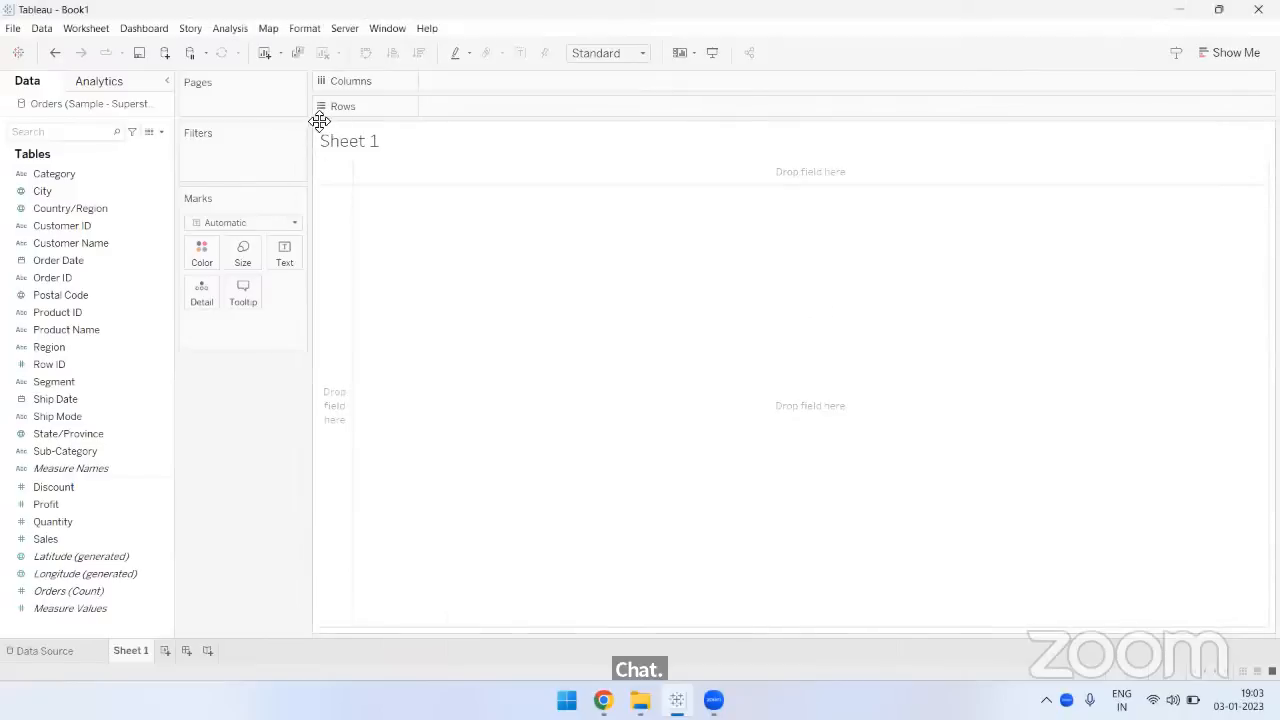
- Set all workbook fonts to Arial in black
{"action": "left_click", "coordinate": [301, 30]}
{"action": "left_click", "coordinate": [322, 76]}
{"action": "left_click", "coordinate": [100, 143]}
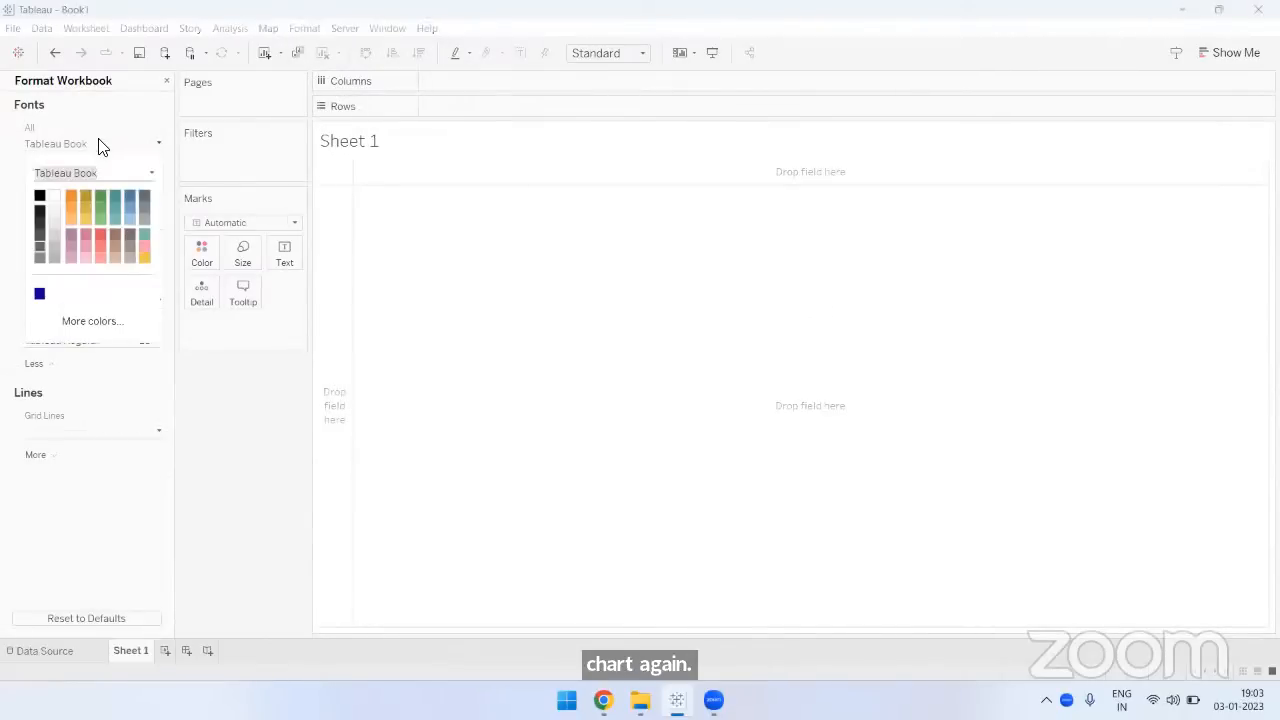
{"action": "type", "text": "arial"}
{"action": "key", "text": "Return"}
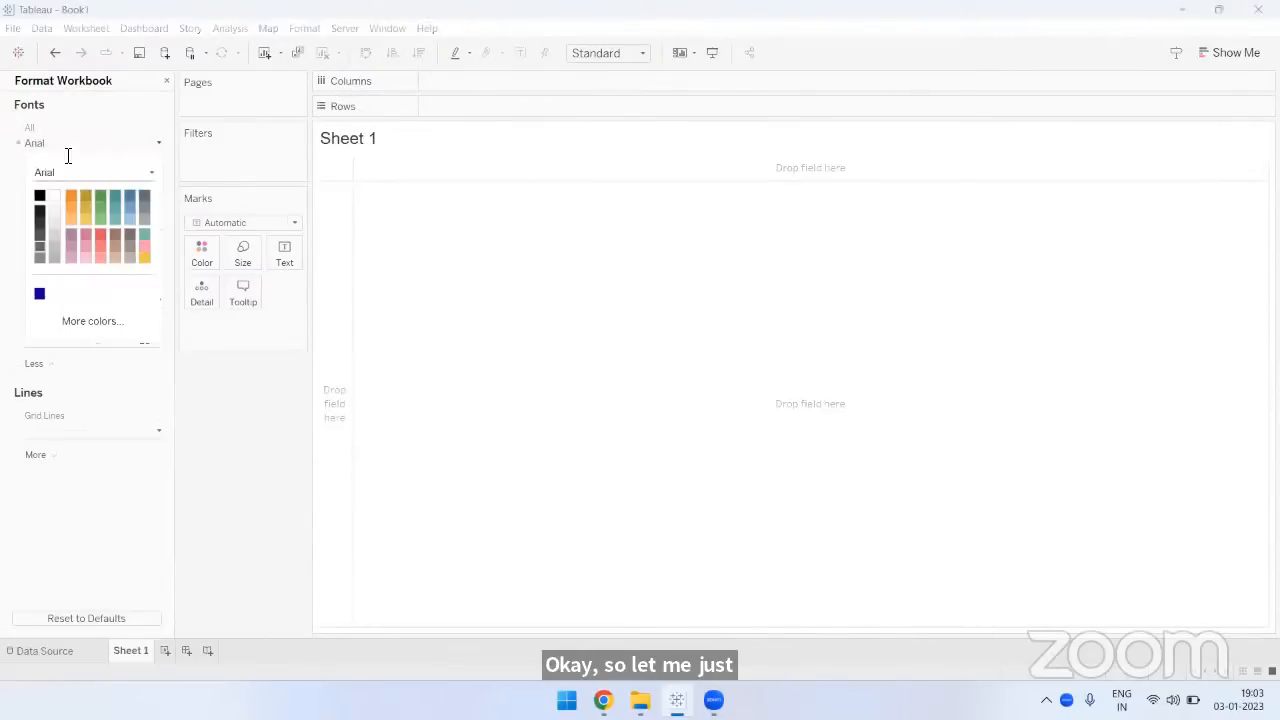
{"action": "left_click", "coordinate": [38, 194]}
{"action": "left_click", "coordinate": [169, 403]}
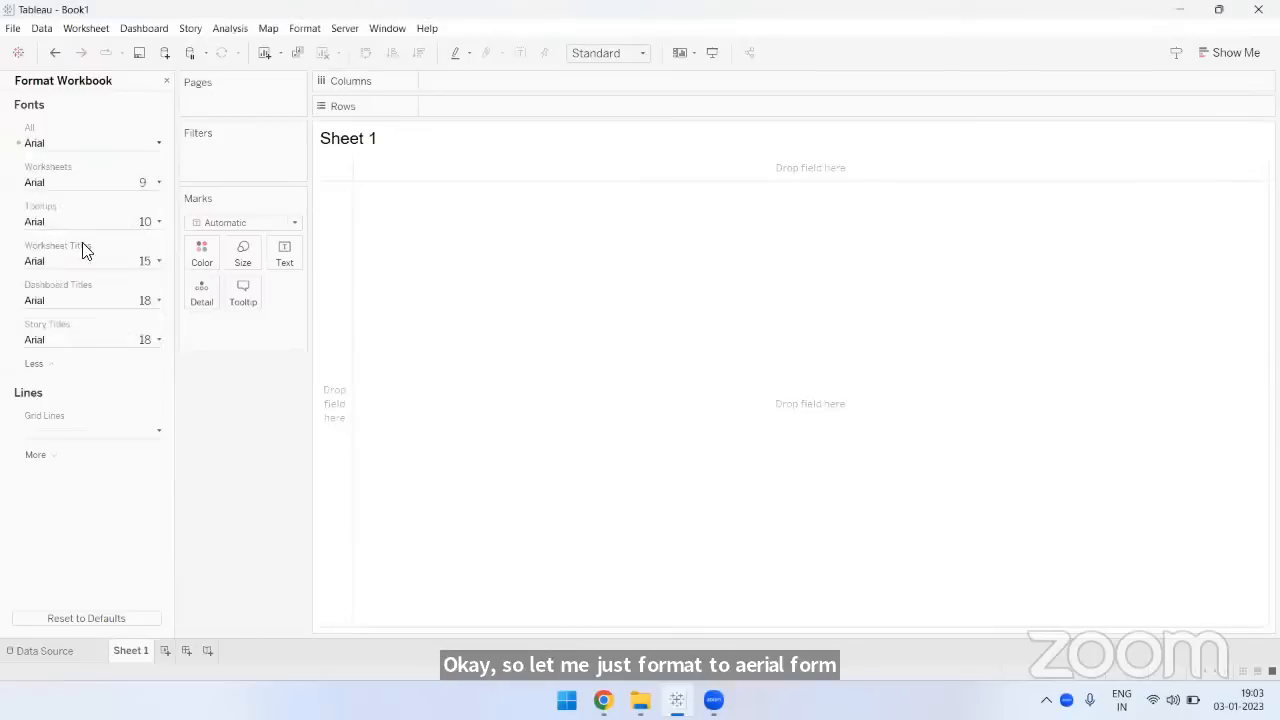
- Set the workbook's worksheet font size to 12 and close the workbook formatting
{"action": "left_click", "coordinate": [60, 186]}
{"action": "type", "text": "12"}
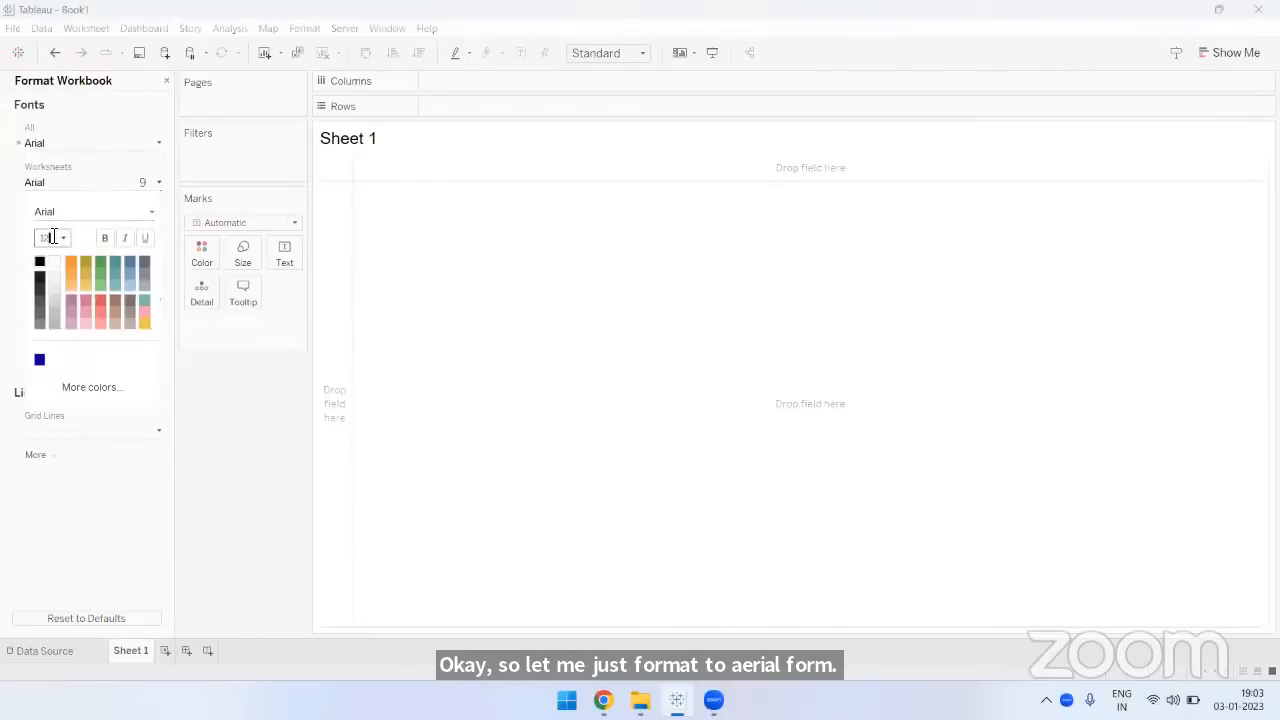
{"action": "key", "text": "Return"}
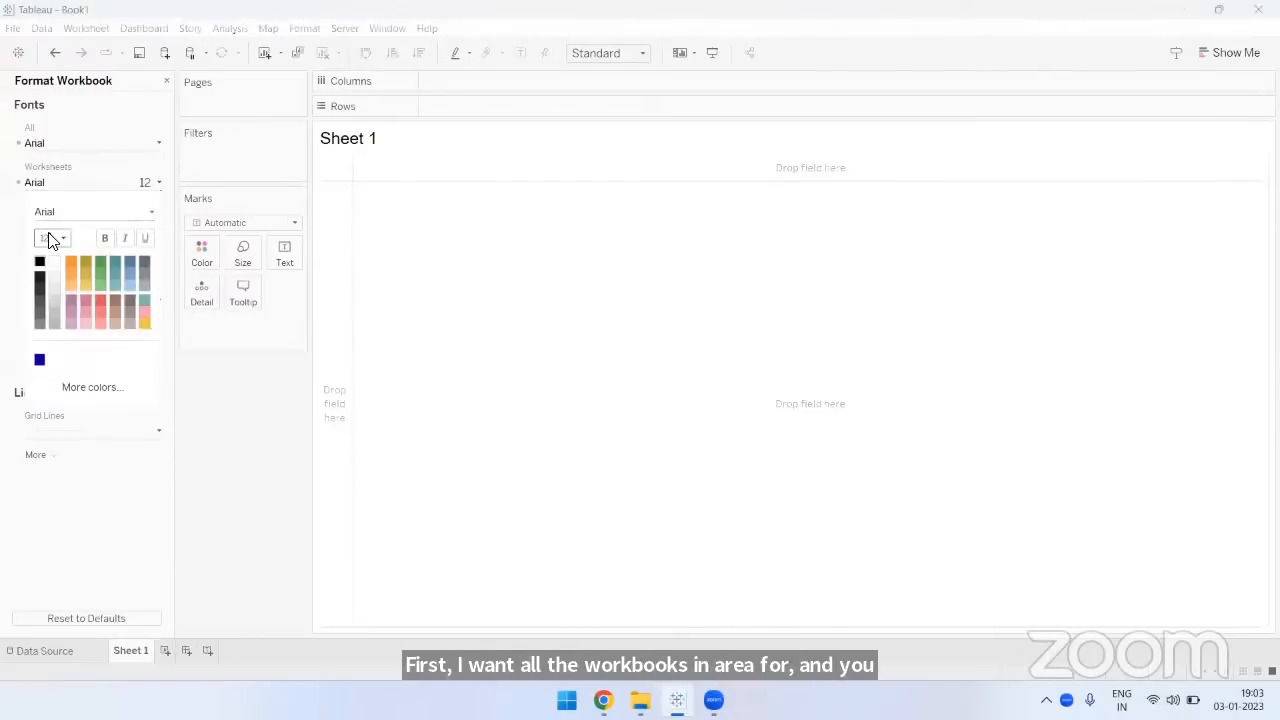
{"action": "left_click", "coordinate": [167, 80]}
{"action": "left_click", "coordinate": [167, 80]}
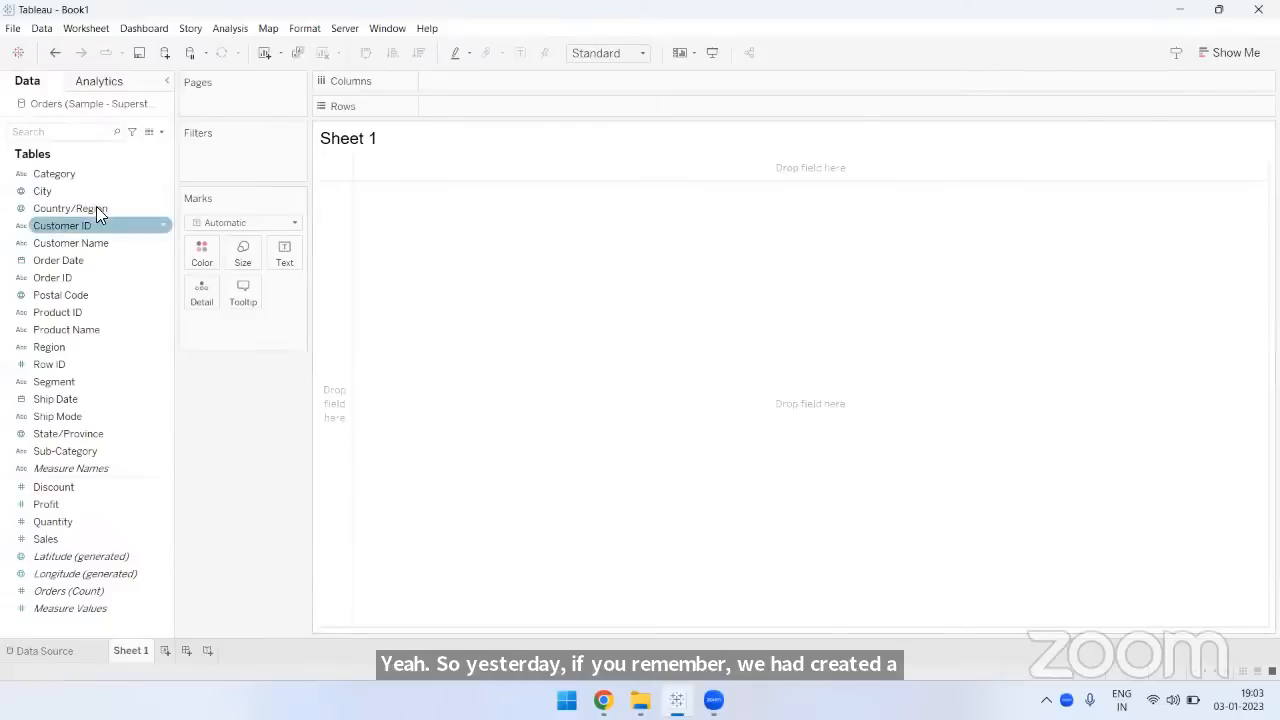
- Build a bar chart with Category on rows and Sales on columns, fitted to the entire view
{"action": "left_click", "coordinate": [61, 176]}
{"action": "left_click_drag", "start_coordinate": [60, 174], "coordinate": [458, 112]}
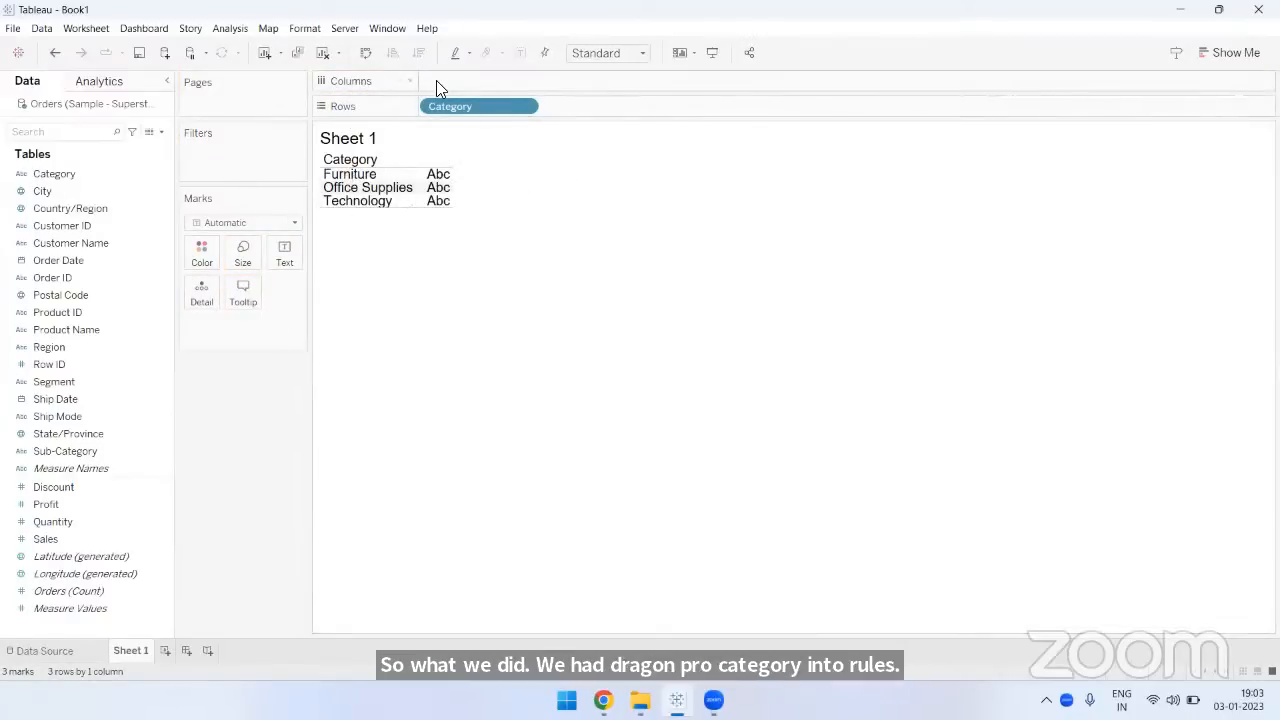
{"action": "left_click", "coordinate": [76, 542]}
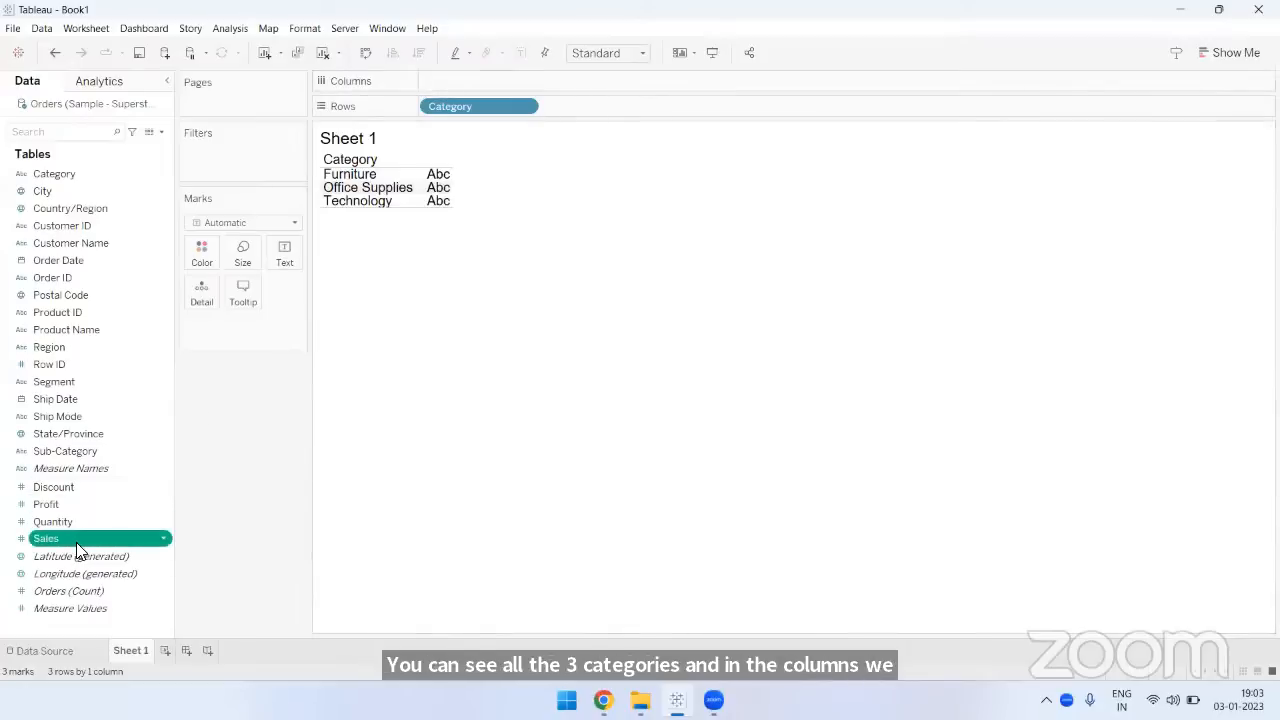
{"action": "left_click_drag", "start_coordinate": [80, 538], "coordinate": [433, 80]}
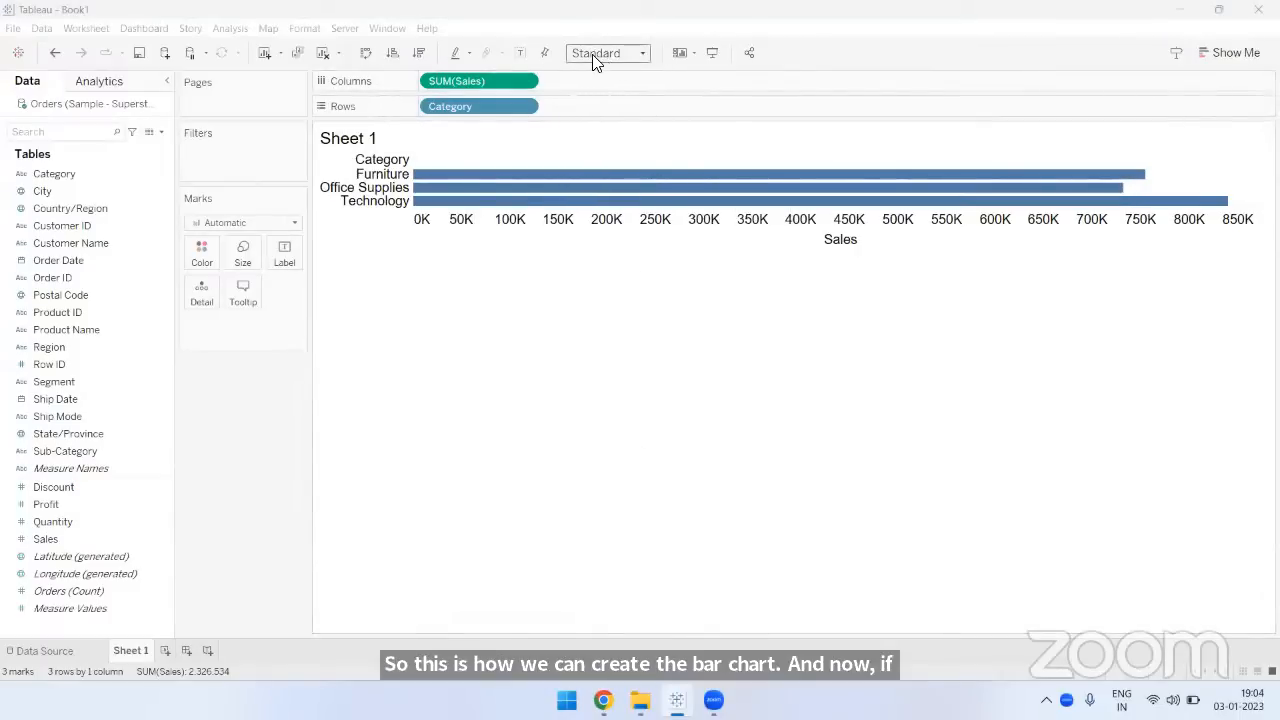
{"action": "left_click", "coordinate": [643, 53]}
{"action": "left_click", "coordinate": [612, 115]}
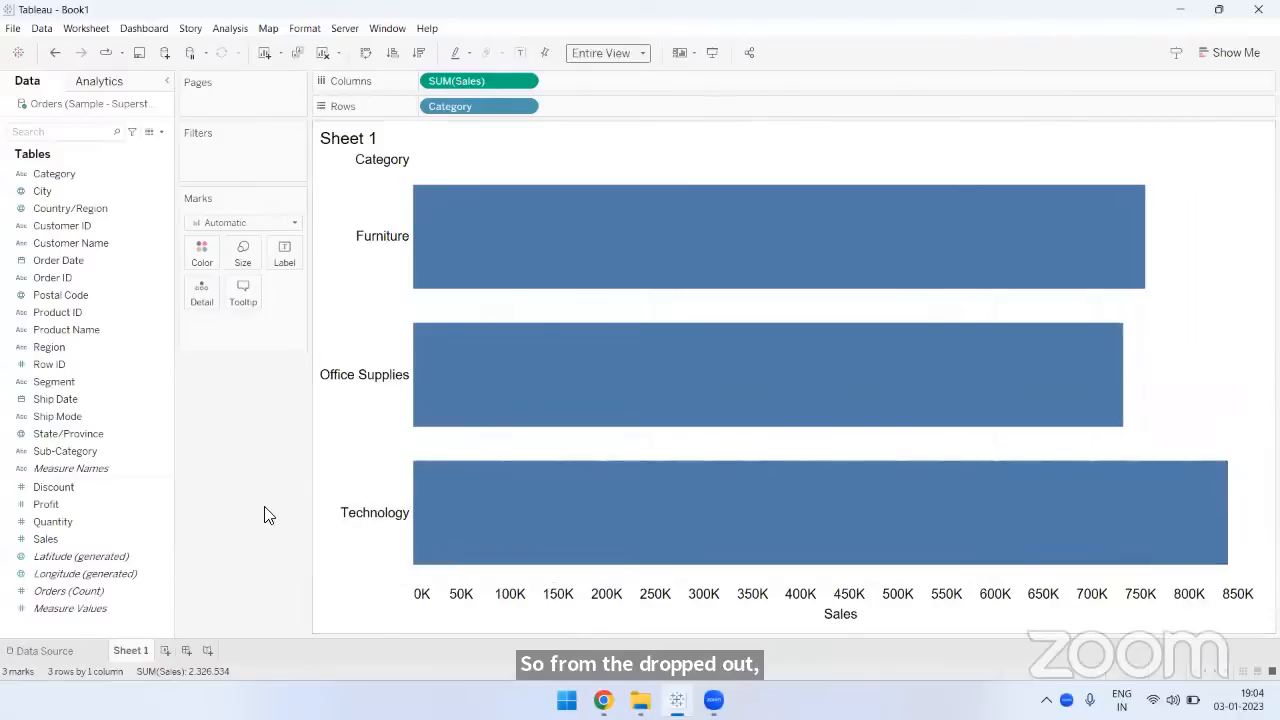
- Show the mark labels on the bars and sort the categories by sales in descending order
{"action": "left_click", "coordinate": [519, 56]}
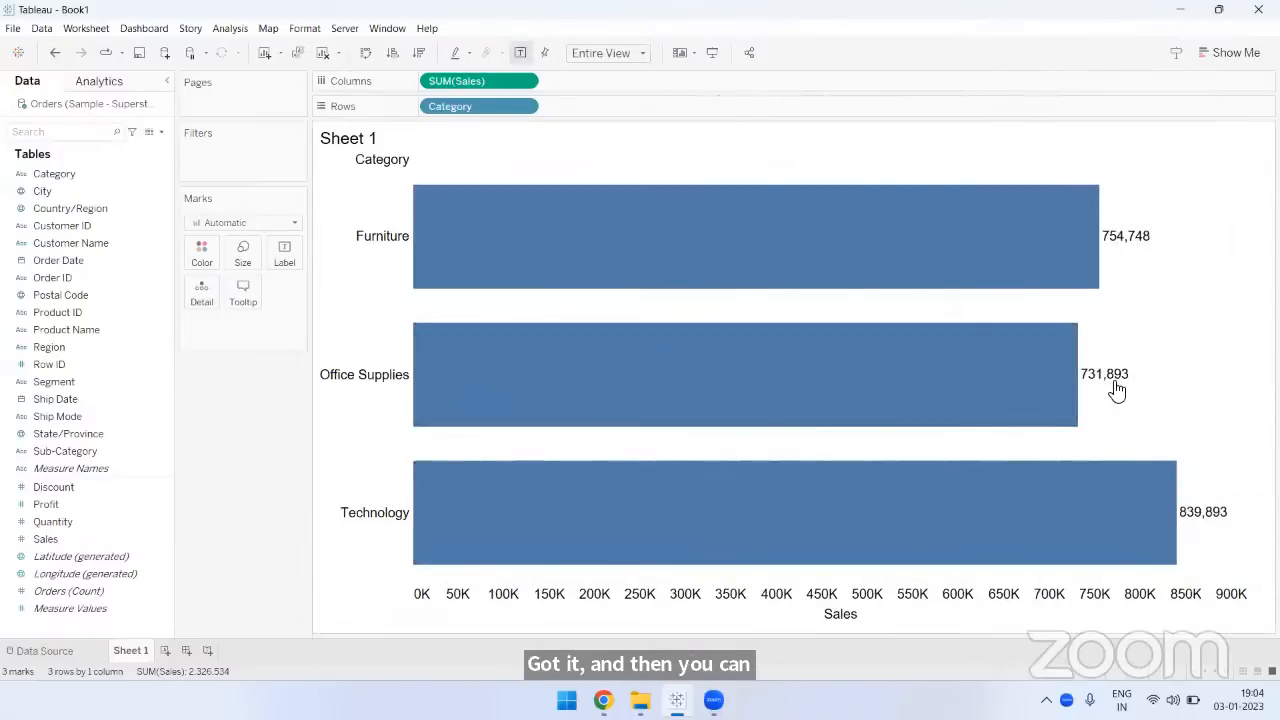
{"action": "left_click", "coordinate": [419, 54]}
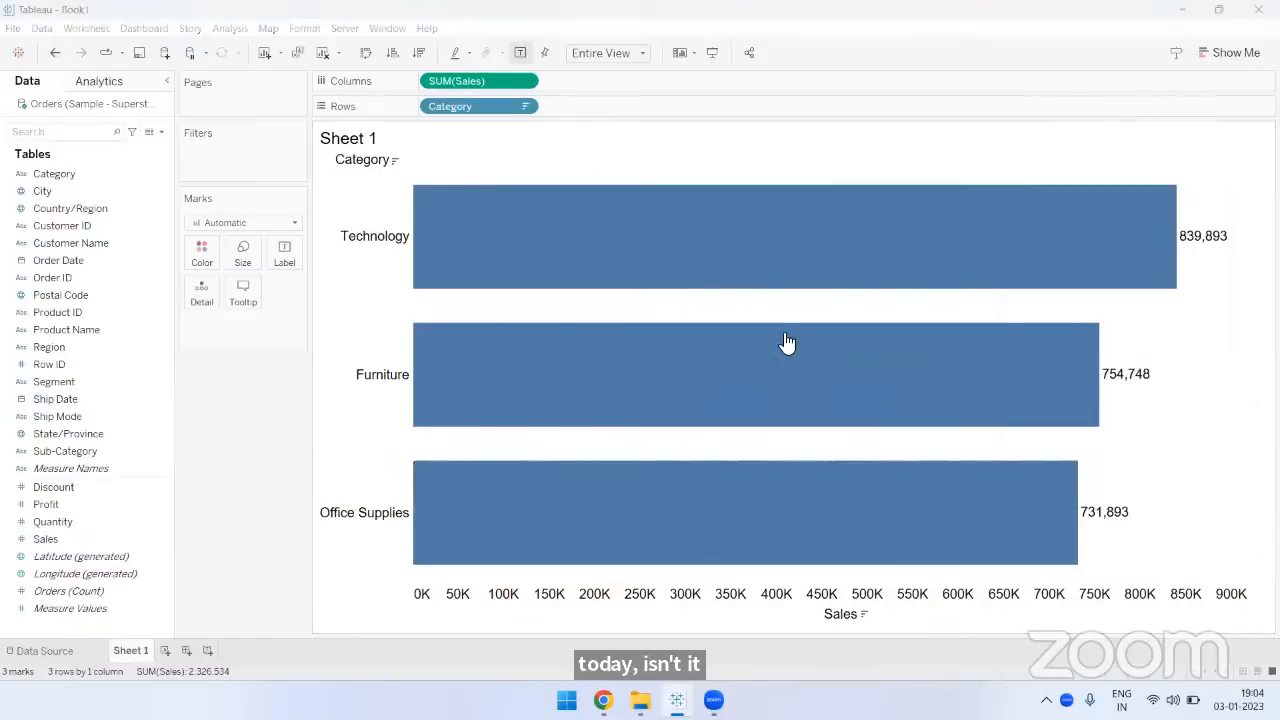
- Clear the sheet and build a bar chart with Region on rows and Sales on columns
{"action": "left_click", "coordinate": [322, 56]}
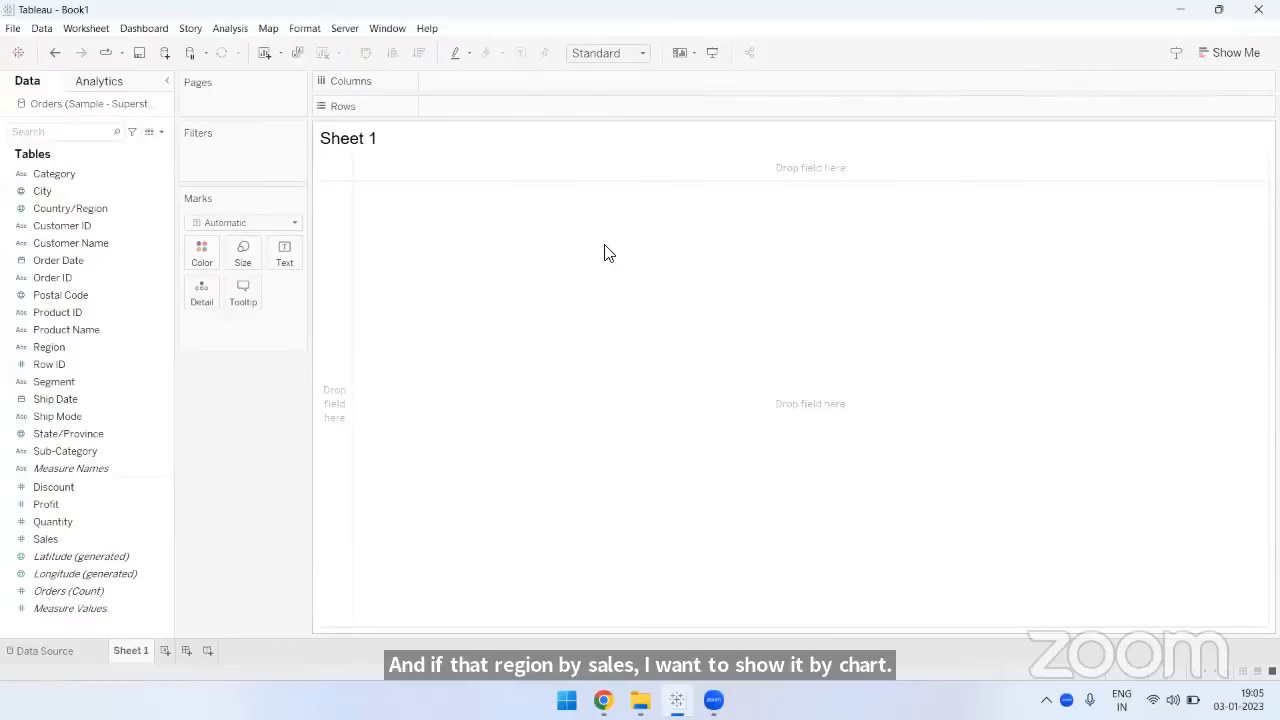
{"action": "left_click", "coordinate": [66, 347]}
{"action": "left_click", "coordinate": [66, 346]}
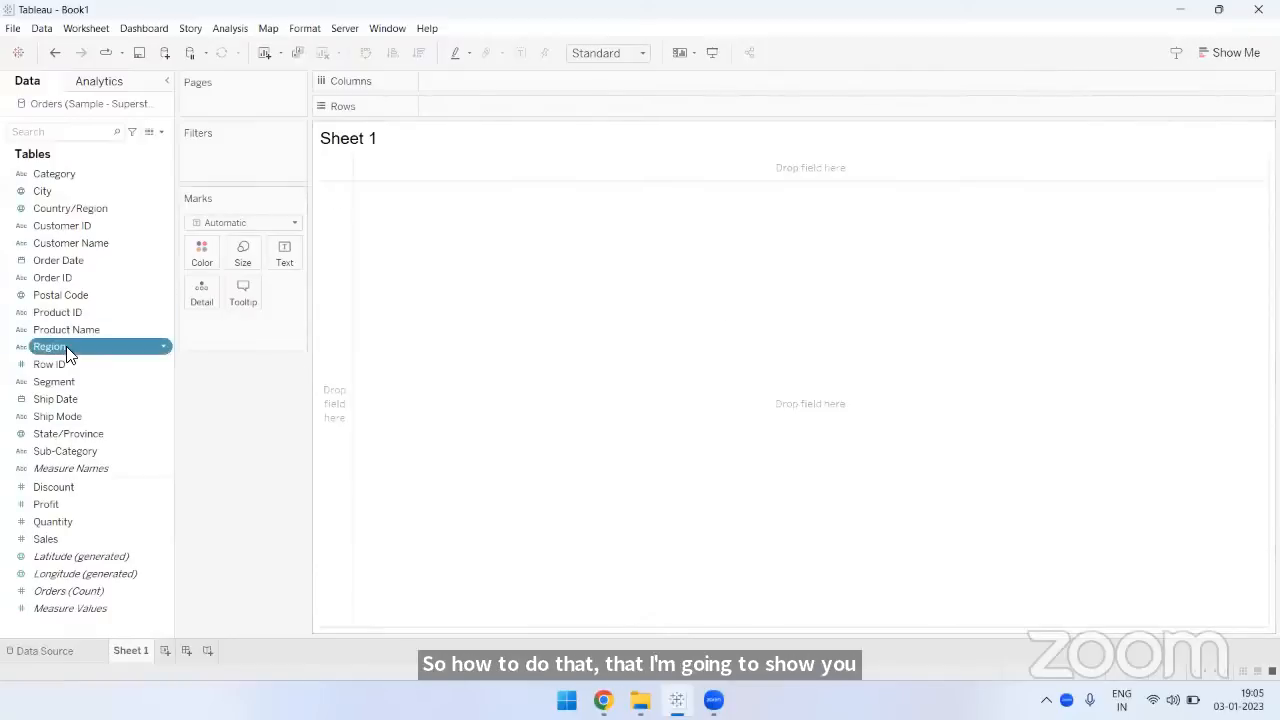
{"action": "left_click_drag", "start_coordinate": [66, 346], "coordinate": [355, 134]}
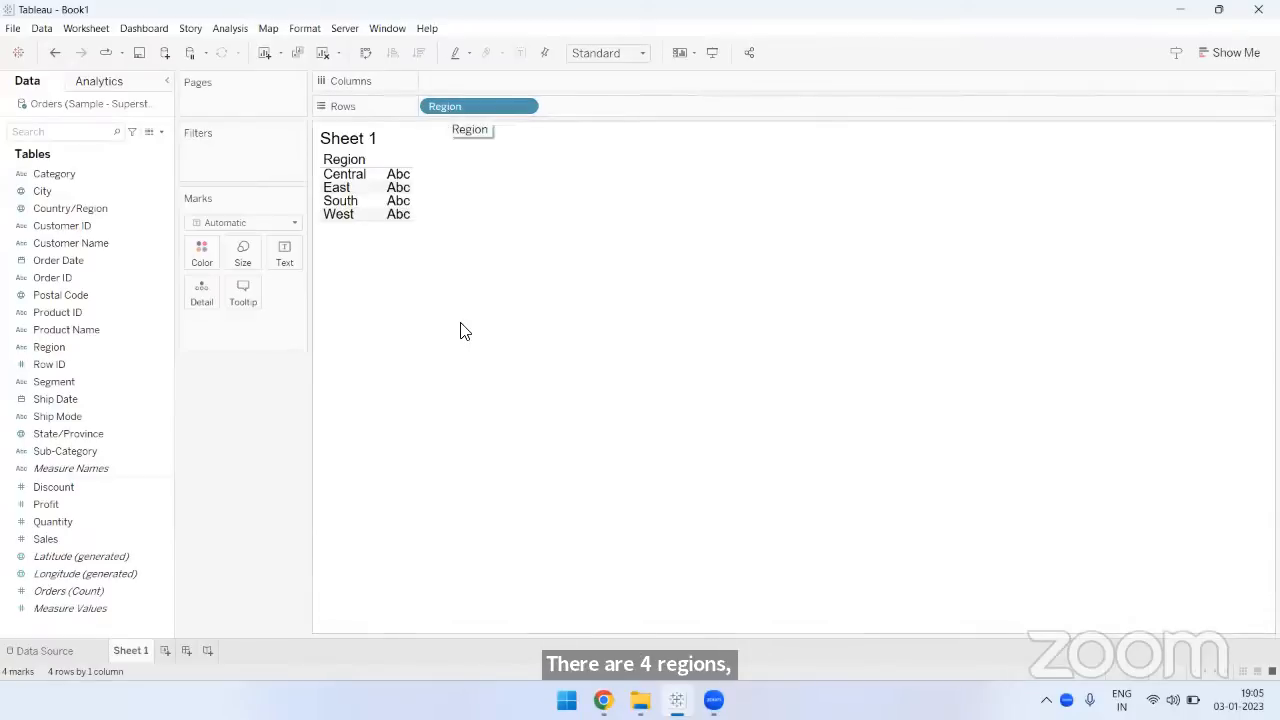
{"action": "left_click", "coordinate": [90, 536]}
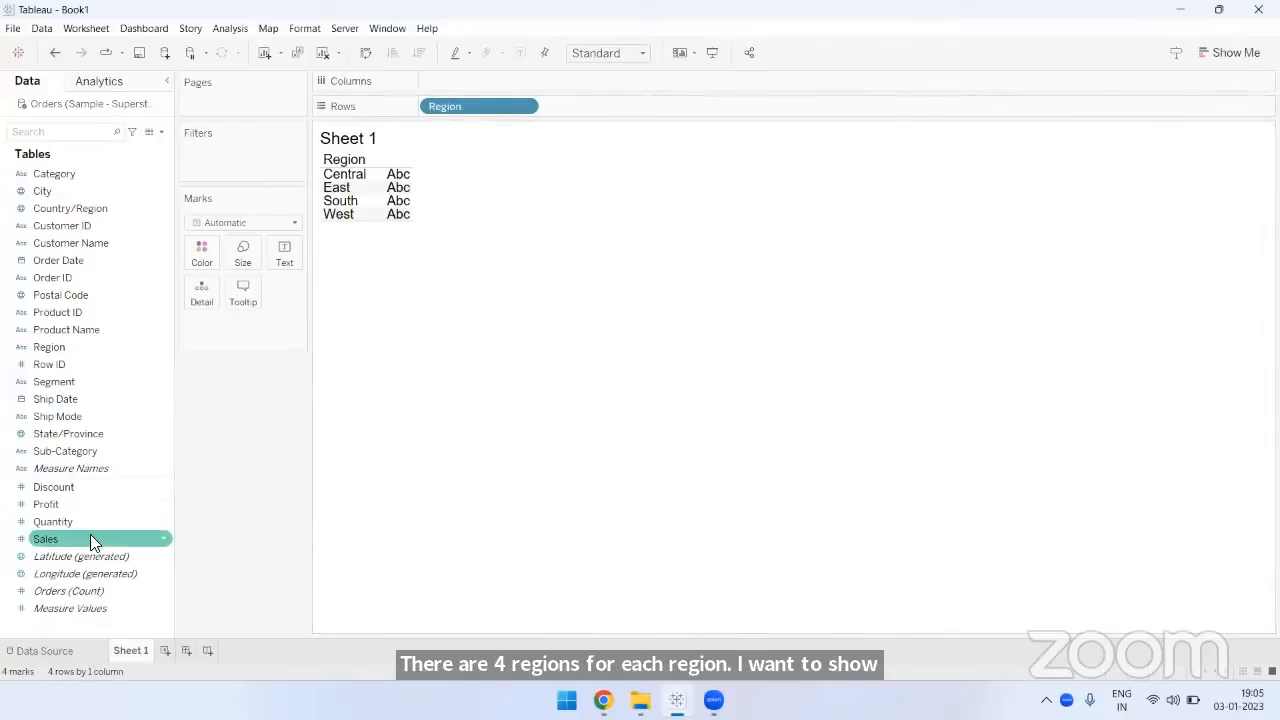
{"action": "left_click_drag", "start_coordinate": [88, 522], "coordinate": [470, 76]}
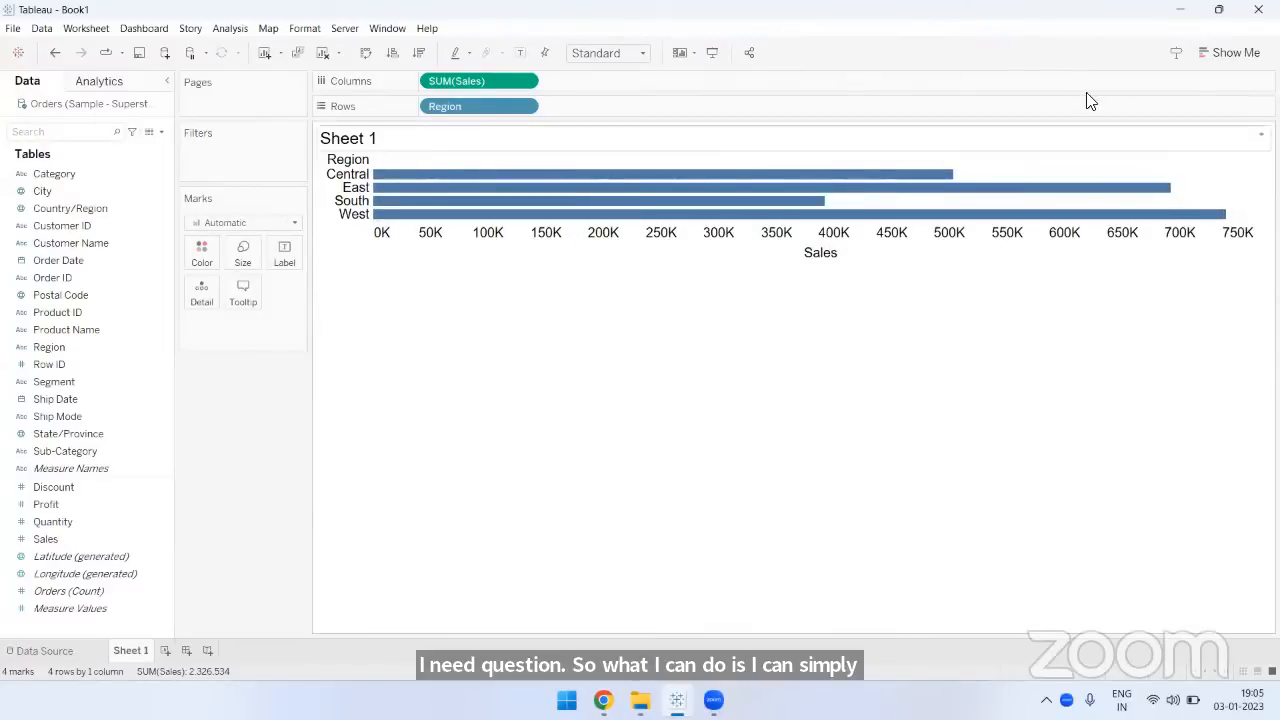
- Convert the sales by region bar chart into a pie chart and fit it to the entire view
{"action": "left_click", "coordinate": [1228, 60]}
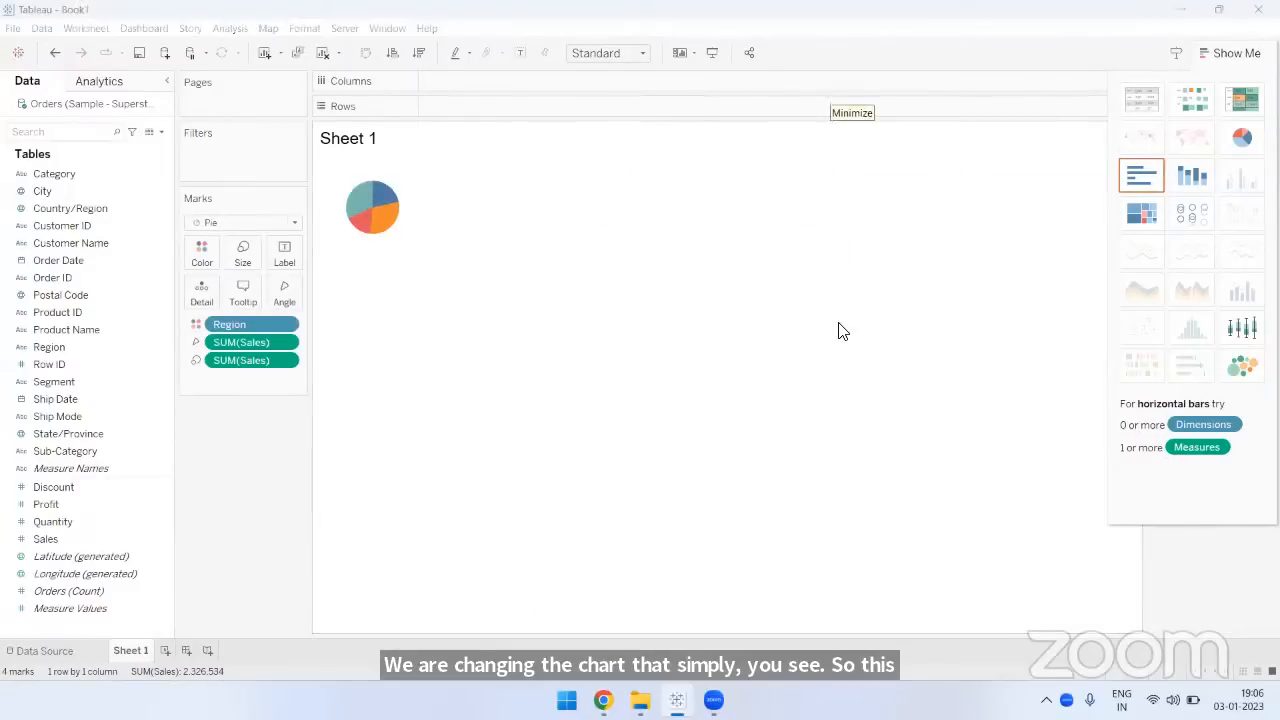
{"action": "left_click", "coordinate": [1230, 62]}
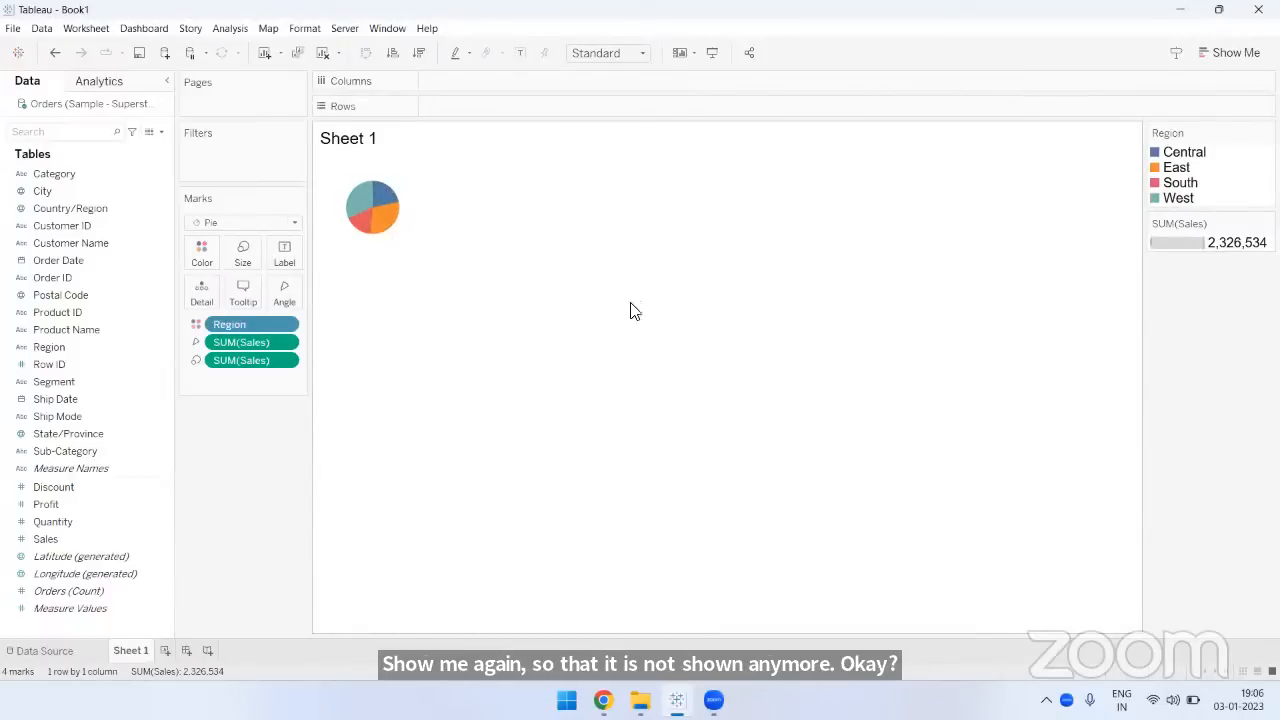
{"action": "left_click", "coordinate": [607, 55]}
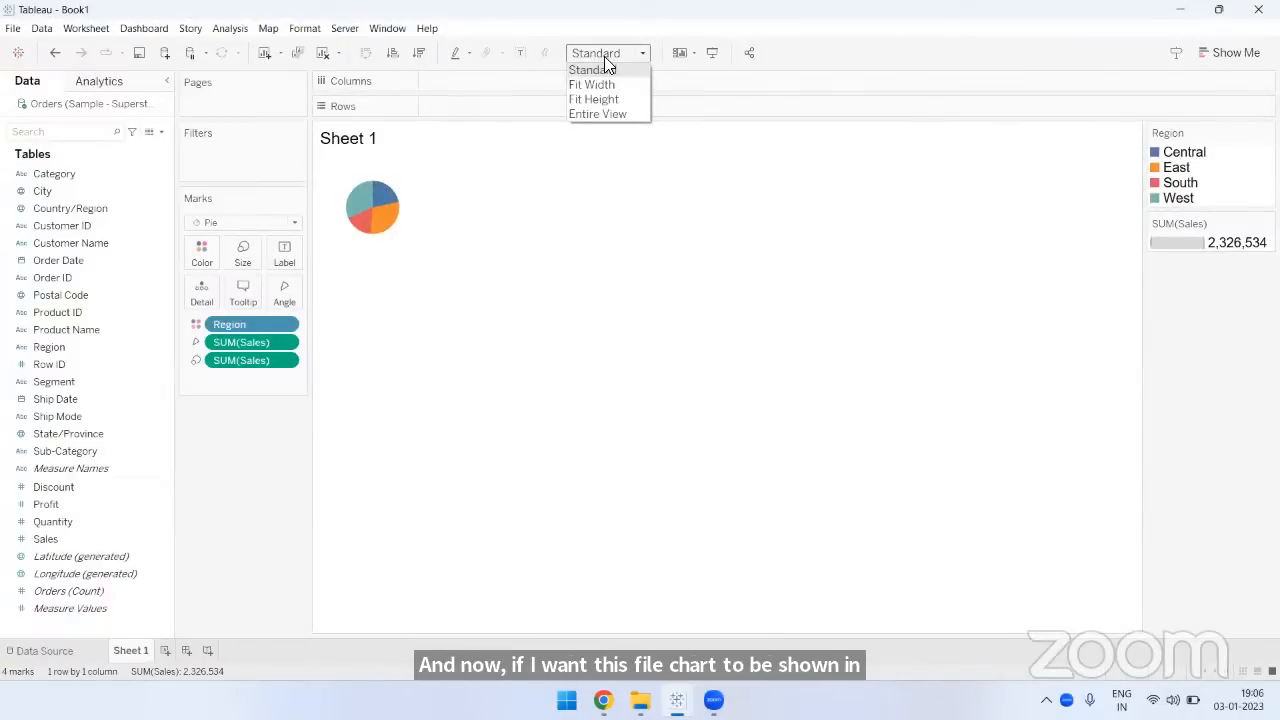
{"action": "left_click", "coordinate": [606, 114]}
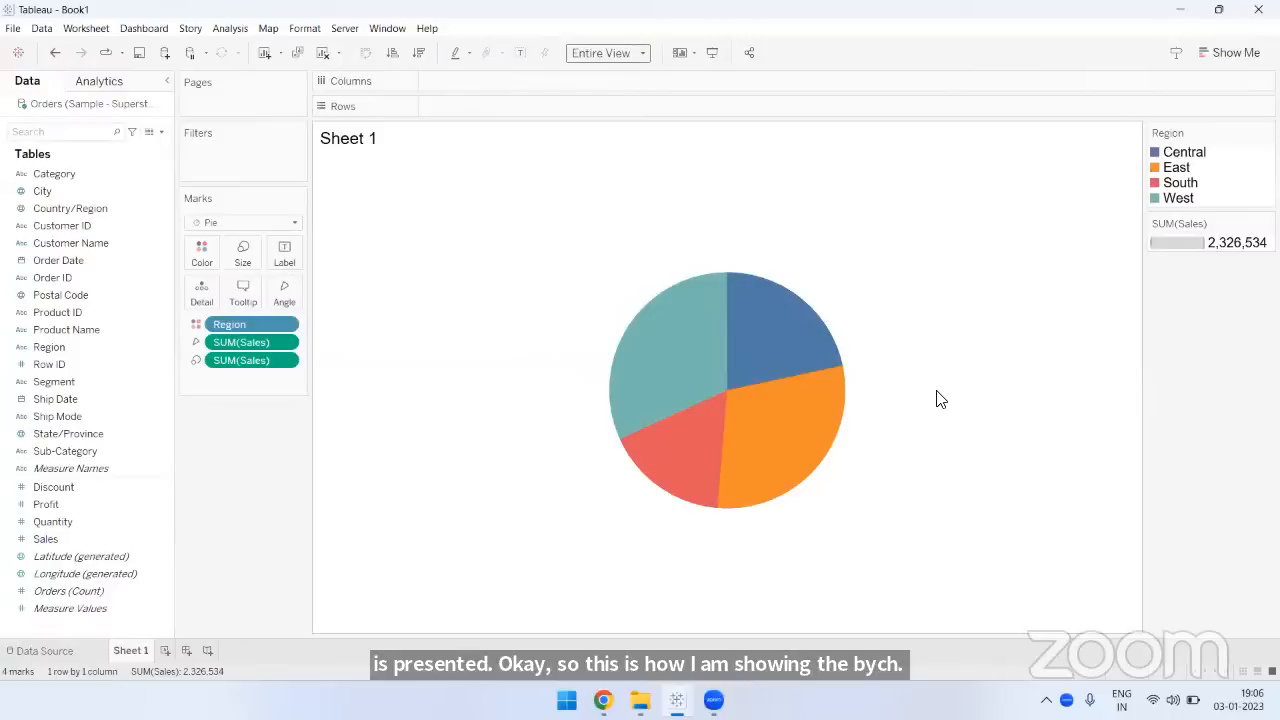
- Preview the pie's mark labels while highlighting Central, East, South and West in turn from the legend, and hide the labels again
{"action": "left_click", "coordinate": [520, 53]}
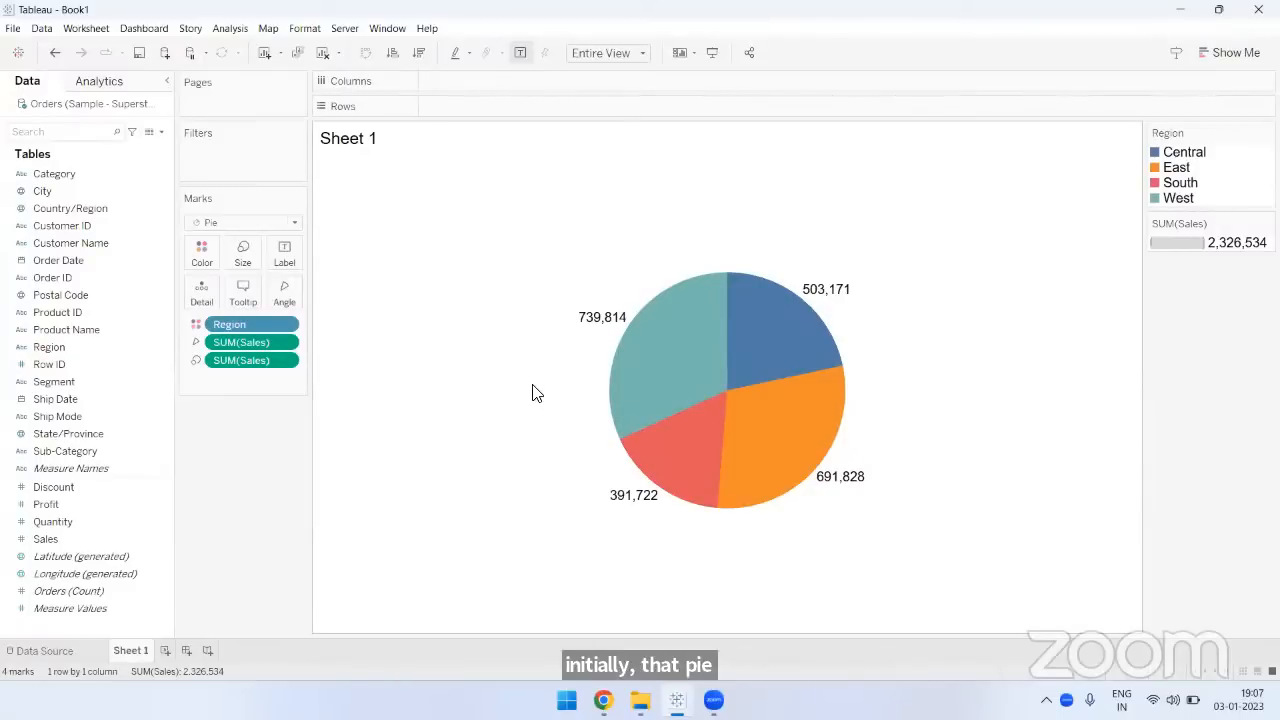
{"action": "left_click", "coordinate": [1181, 158]}
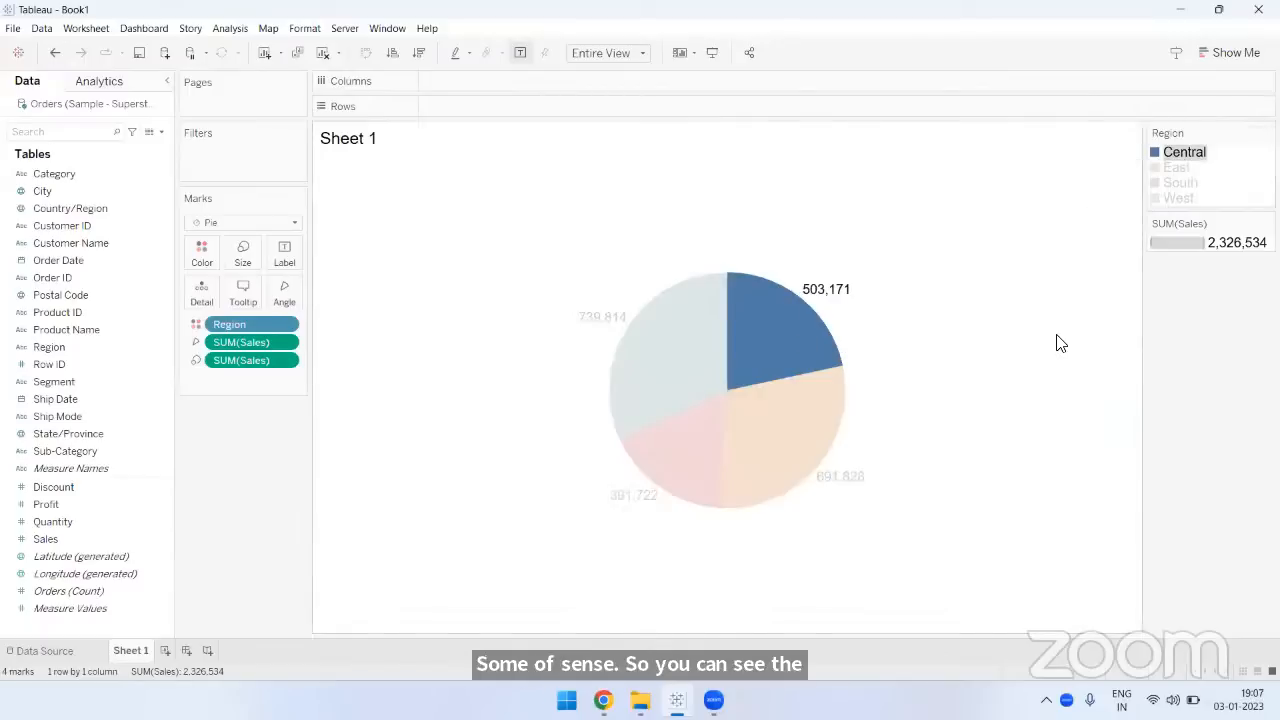
{"action": "mouse_move", "coordinate": [795, 335]}
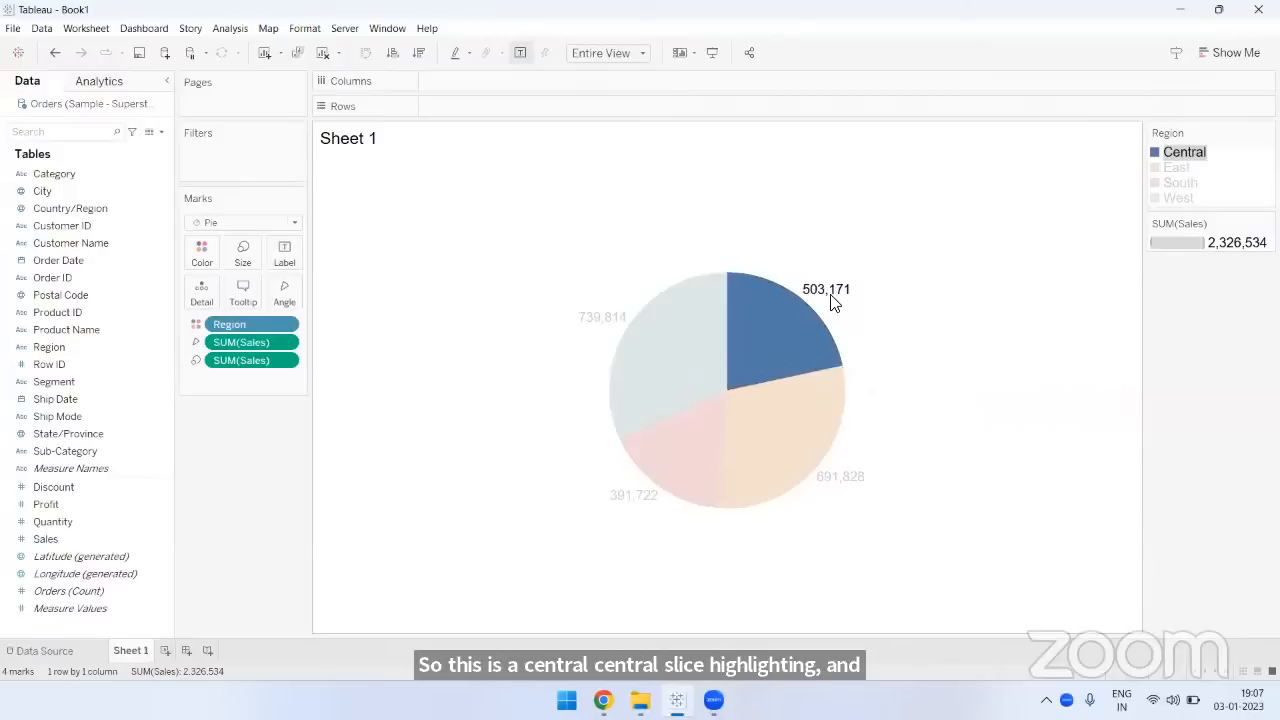
{"action": "left_click", "coordinate": [1176, 170]}
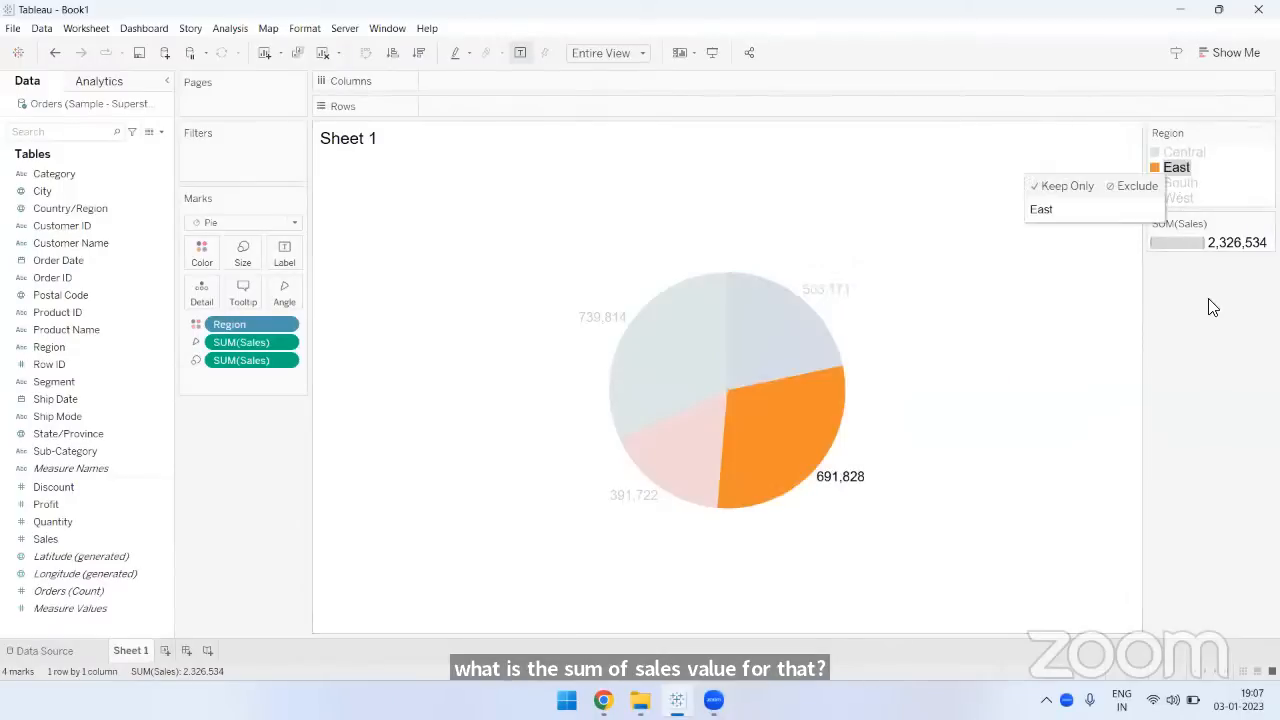
{"action": "left_click", "coordinate": [1178, 184]}
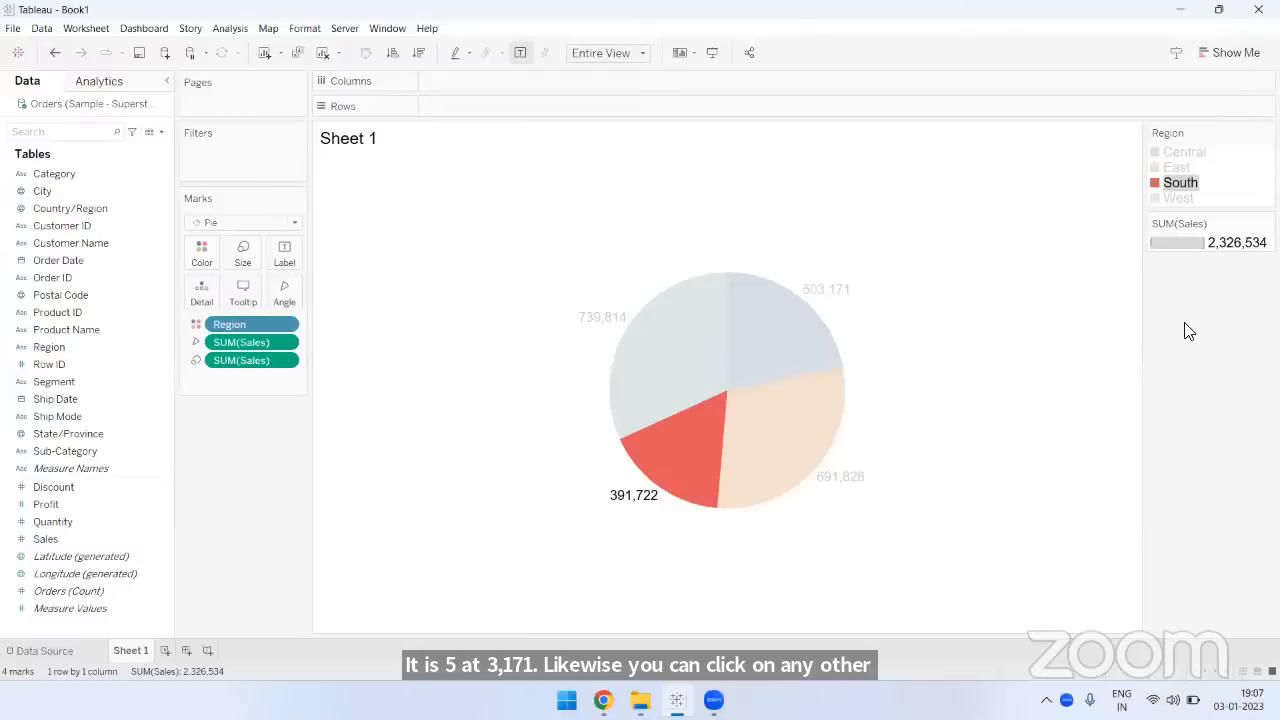
{"action": "left_click", "coordinate": [1180, 199]}
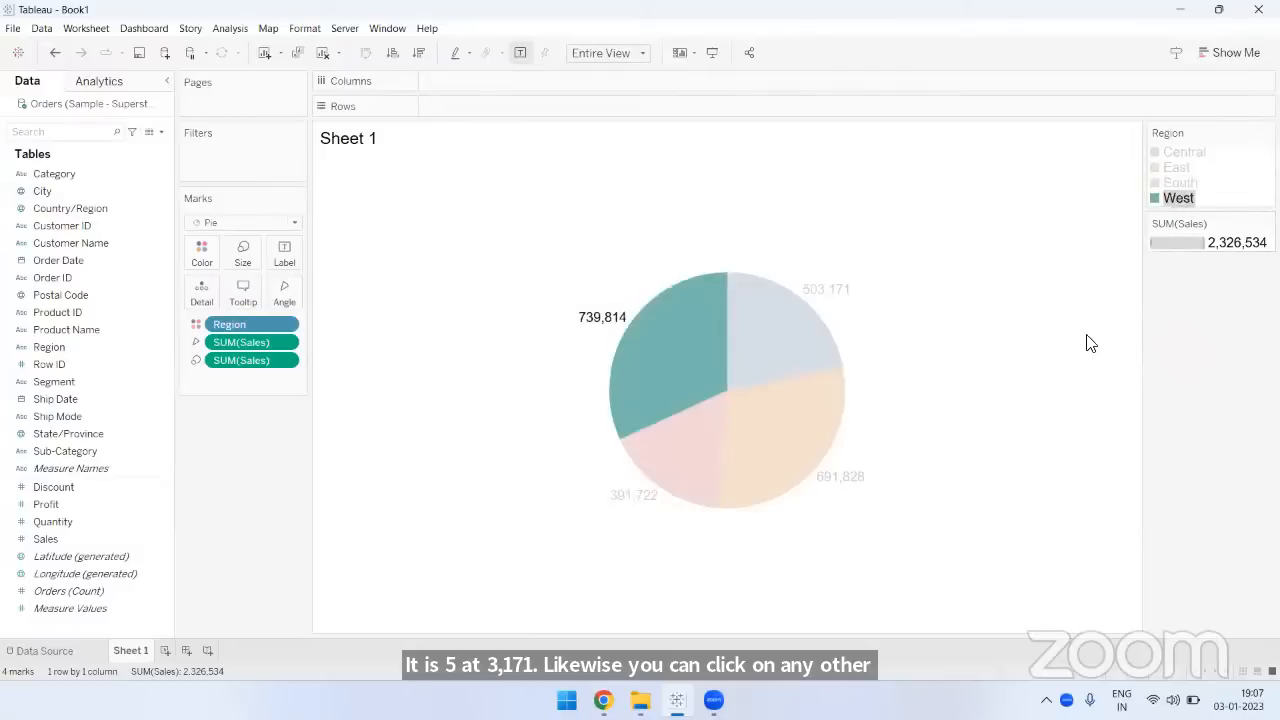
{"action": "left_click", "coordinate": [1015, 347]}
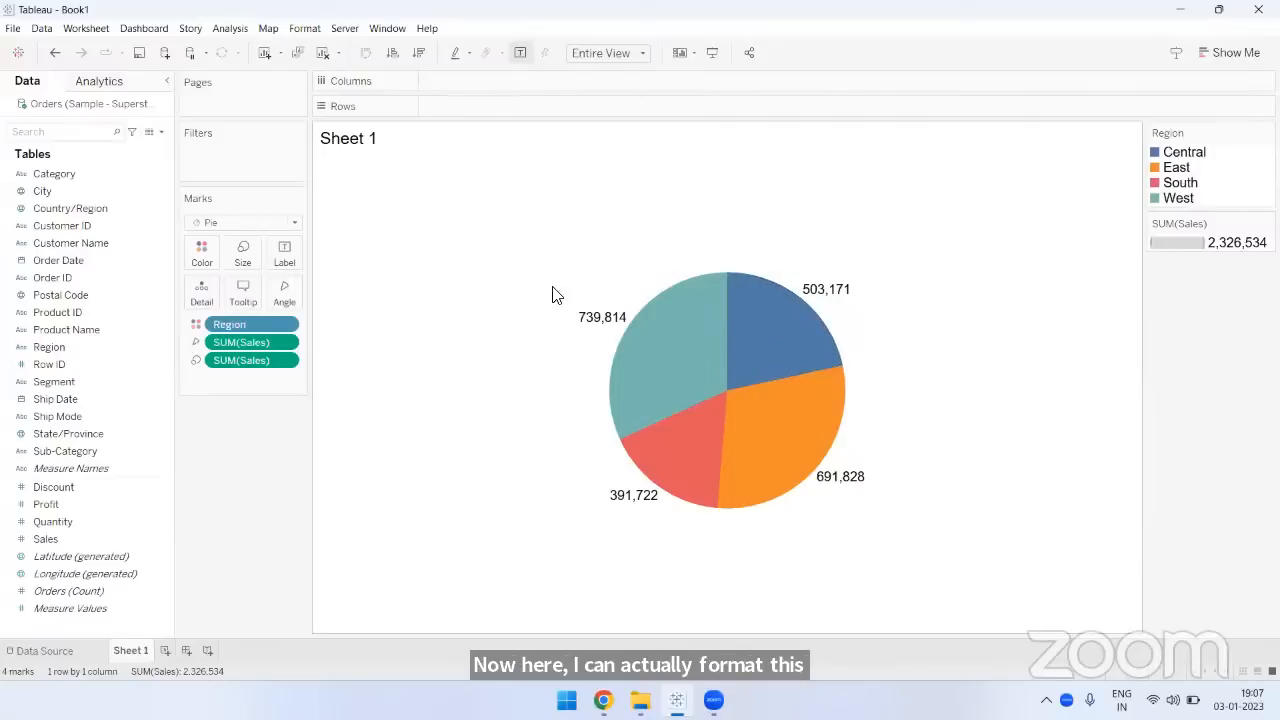
{"action": "left_click", "coordinate": [518, 52]}
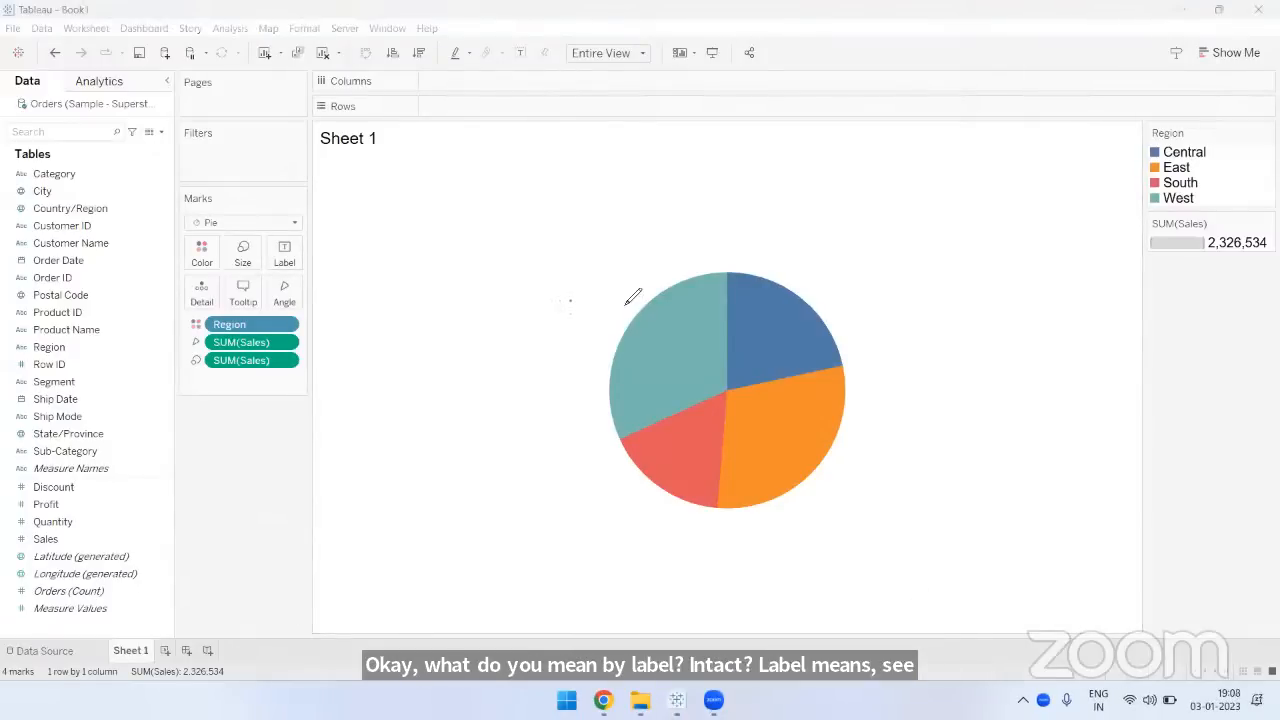
{"action": "left_click_drag", "start_coordinate": [570, 299], "coordinate": [629, 298]}
{"action": "left_click_drag", "start_coordinate": [574, 315], "coordinate": [625, 314]}
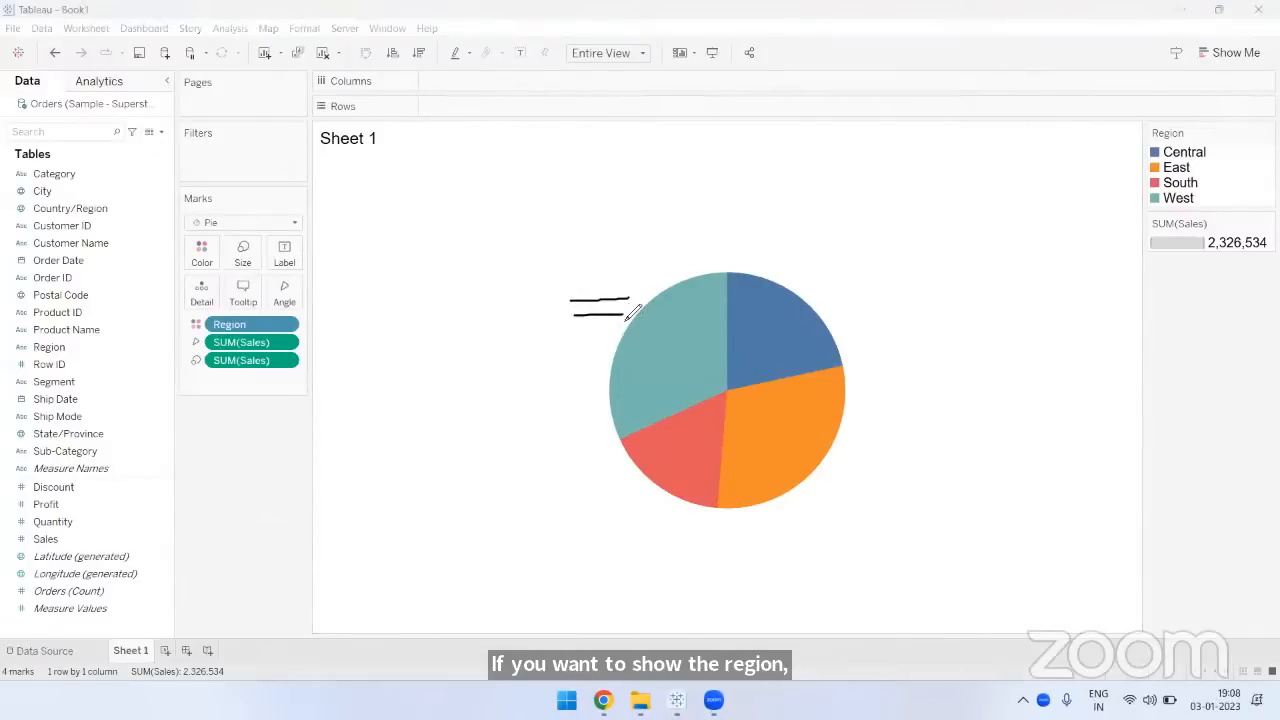
{"action": "mouse_move", "coordinate": [294, 246]}
{"action": "left_mouse_down"}
{"action": "mouse_move", "coordinate": [270, 256]}
{"action": "mouse_move", "coordinate": [290, 264]}
{"action": "mouse_move", "coordinate": [298, 234]}
{"action": "left_mouse_up"}
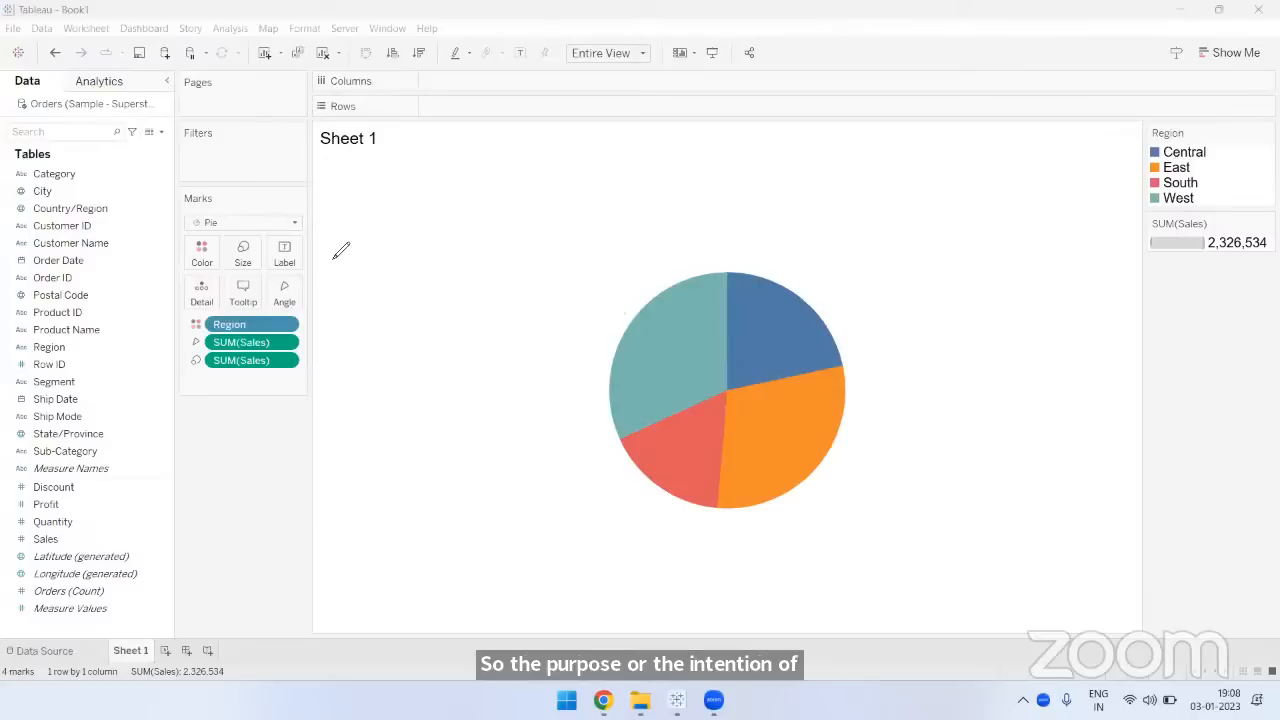
{"action": "left_click_drag", "start_coordinate": [531, 275], "coordinate": [590, 272]}
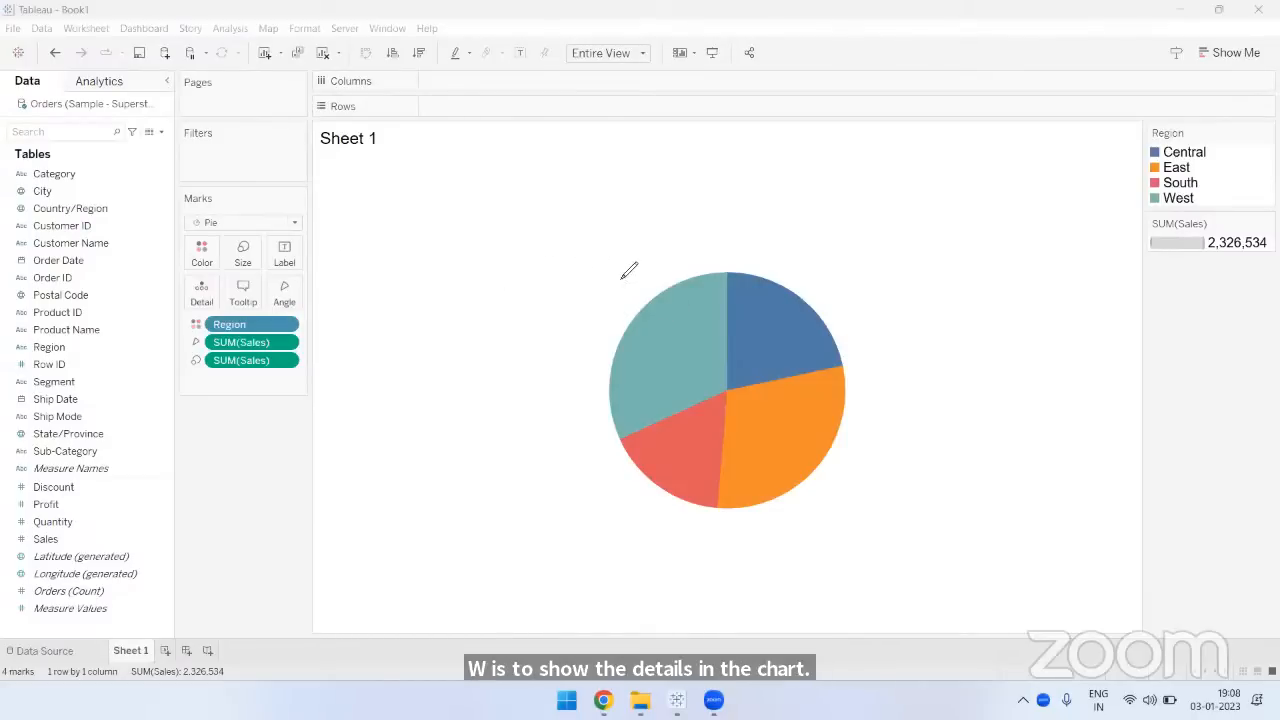
{"action": "left_click_drag", "start_coordinate": [621, 271], "coordinate": [642, 270]}
{"action": "left_click_drag", "start_coordinate": [557, 290], "coordinate": [611, 290]}
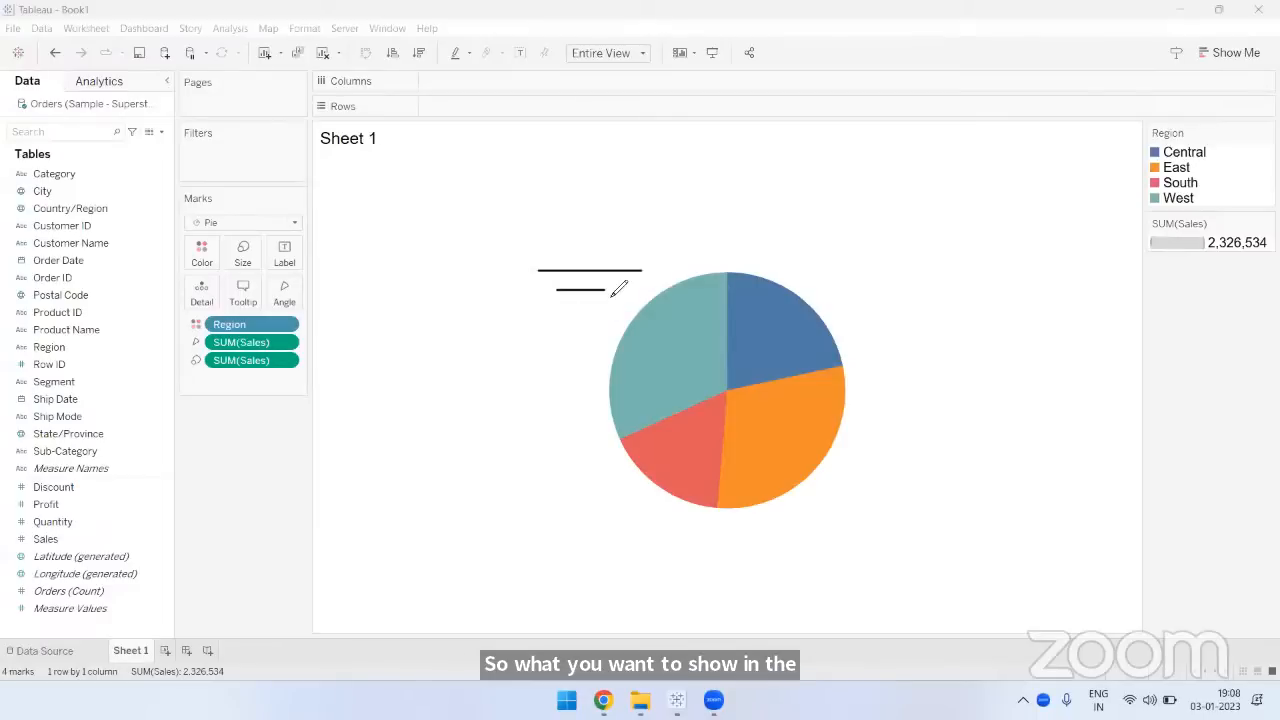
{"action": "left_click_drag", "start_coordinate": [585, 494], "coordinate": [636, 494]}
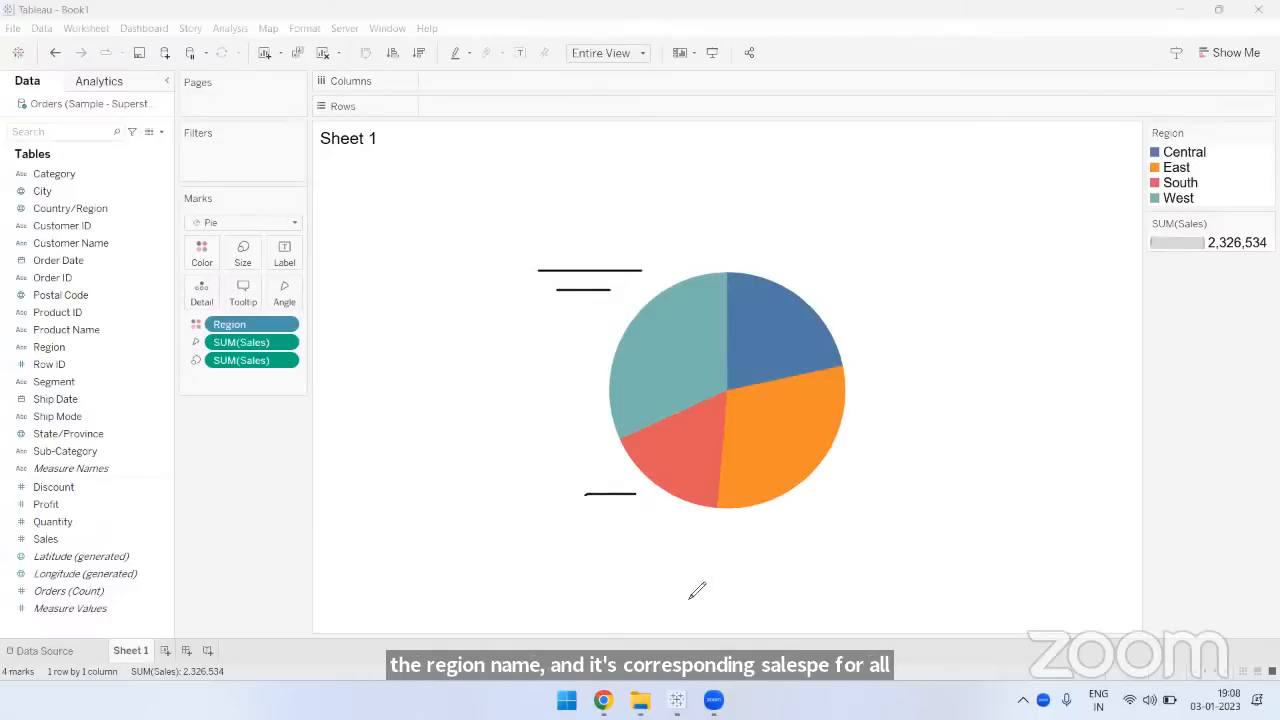
{"action": "left_click_drag", "start_coordinate": [810, 503], "coordinate": [856, 504]}
{"action": "left_click_drag", "start_coordinate": [808, 528], "coordinate": [844, 526]}
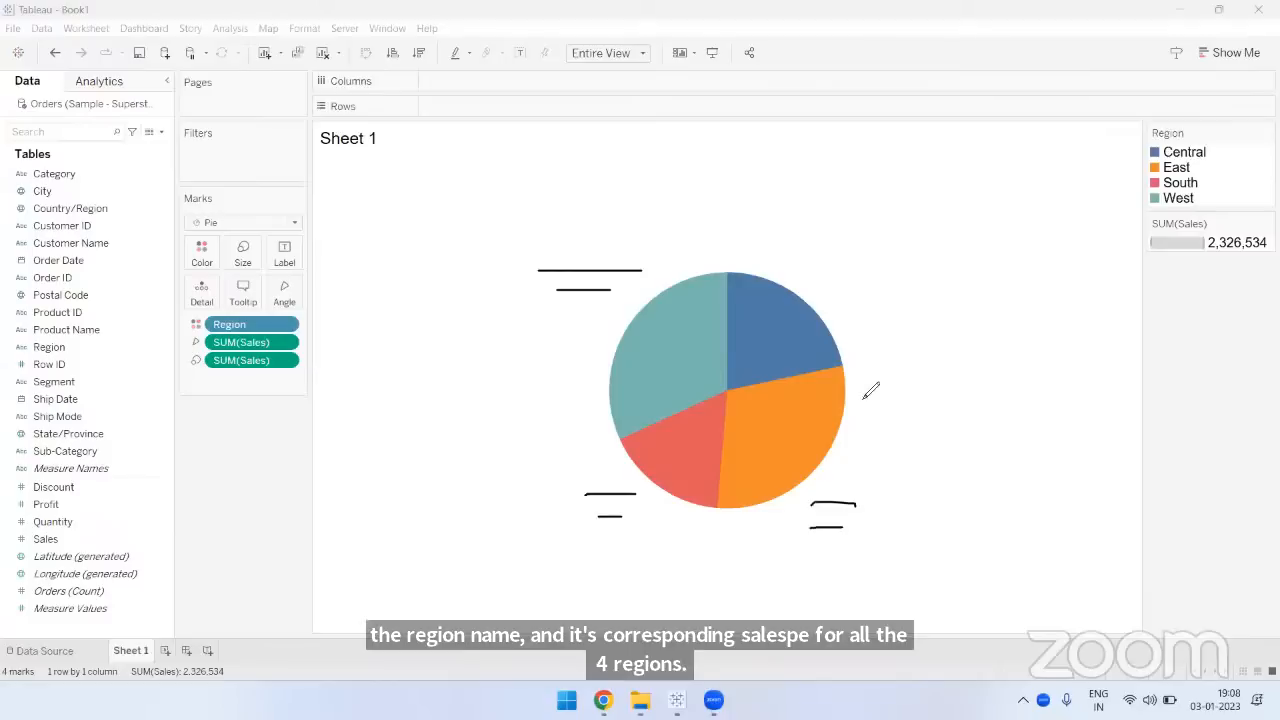
{"action": "left_click_drag", "start_coordinate": [830, 309], "coordinate": [876, 308]}
{"action": "left_click_drag", "start_coordinate": [826, 328], "coordinate": [858, 323]}
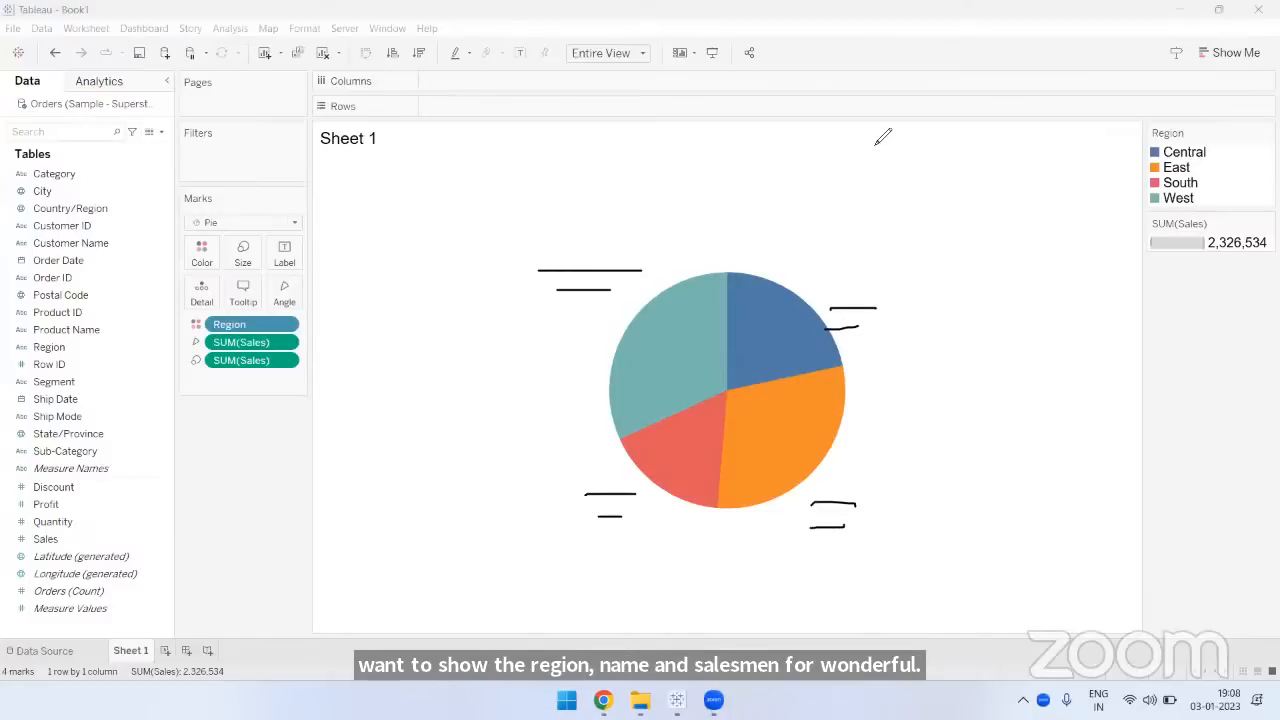
{"action": "left_click_drag", "start_coordinate": [268, 234], "coordinate": [266, 268]}
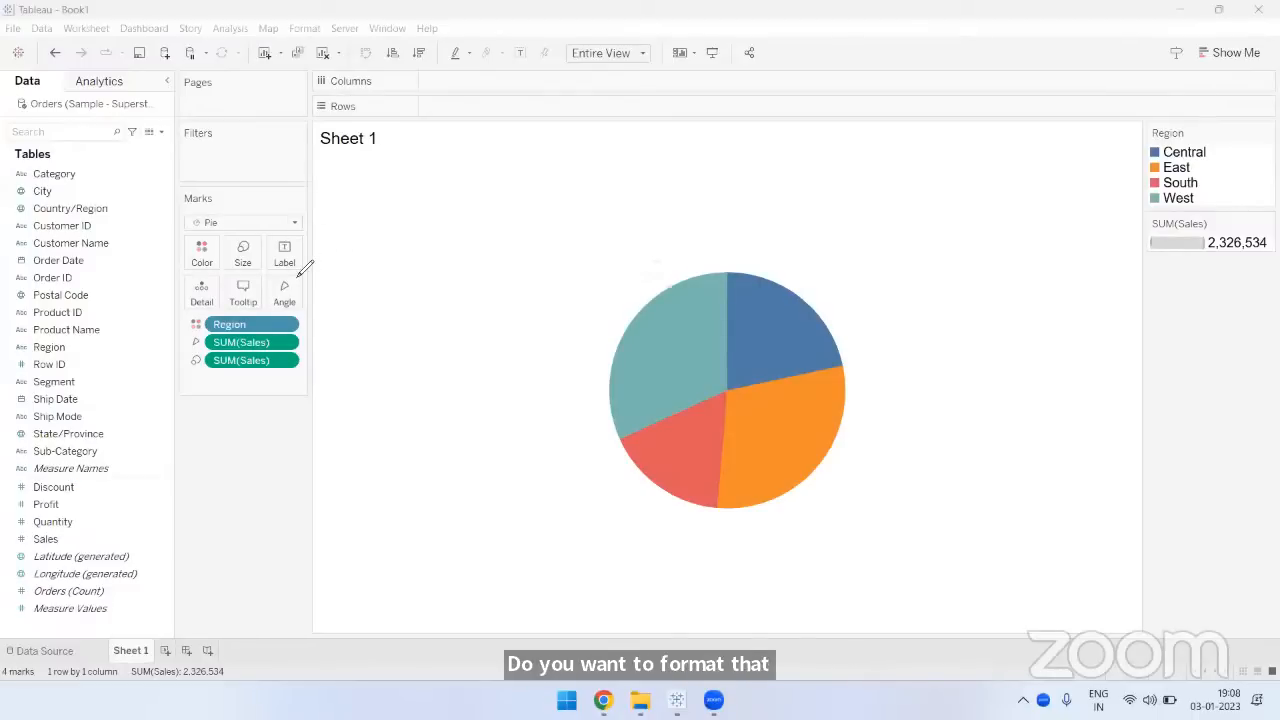
{"action": "left_click_drag", "start_coordinate": [299, 272], "coordinate": [296, 243]}
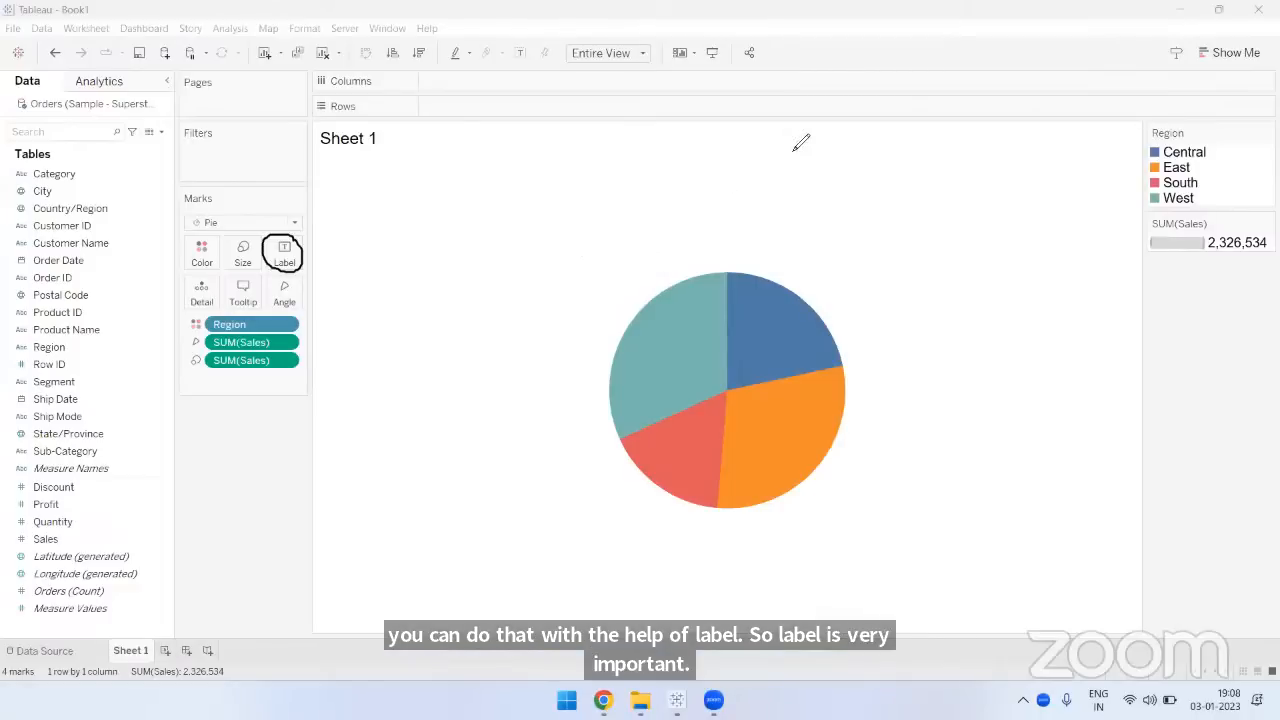
{"action": "left_click", "coordinate": [827, 196]}
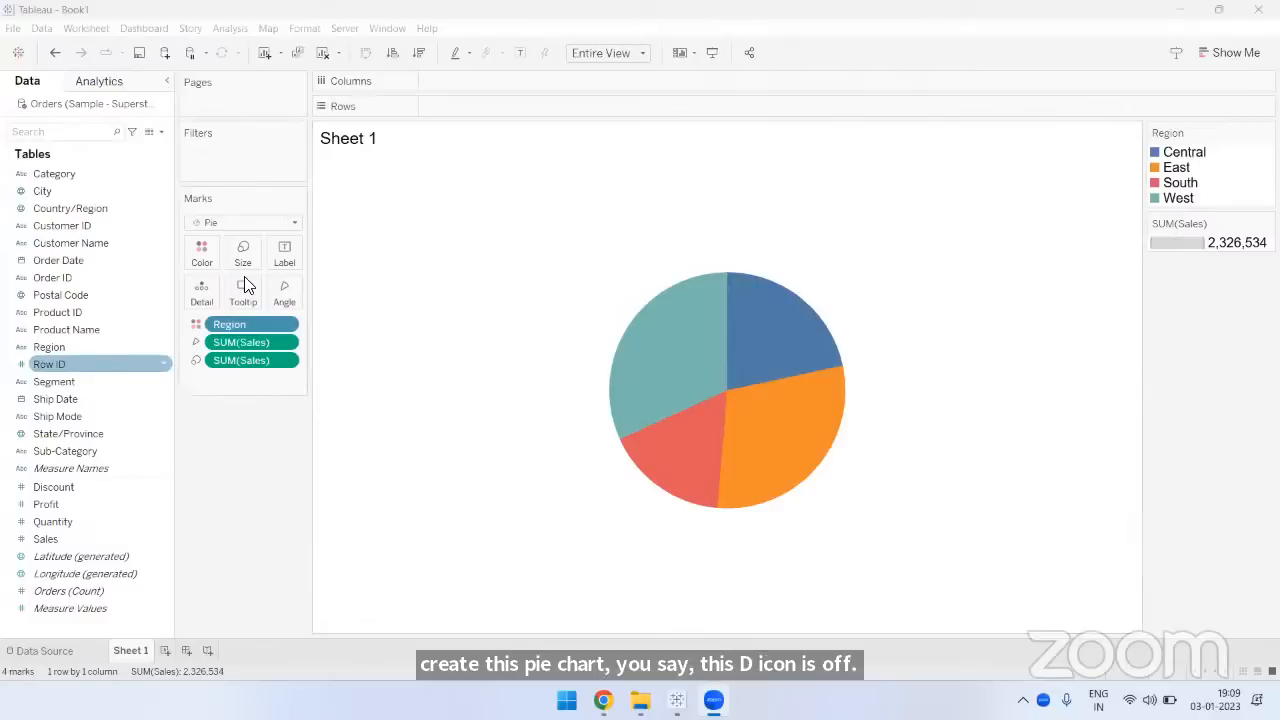
- Add the Region field to the pie chart's mark labels
{"action": "left_click", "coordinate": [289, 275]}
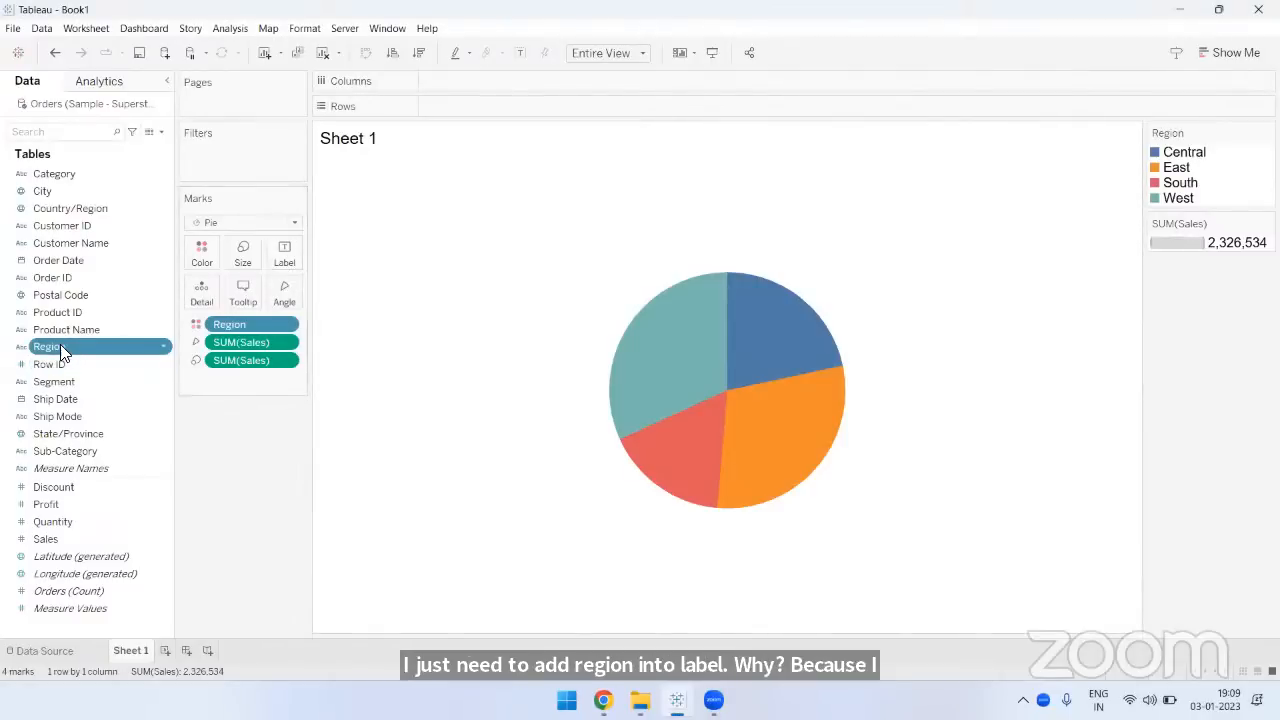
{"action": "left_click_drag", "start_coordinate": [60, 344], "coordinate": [287, 264]}
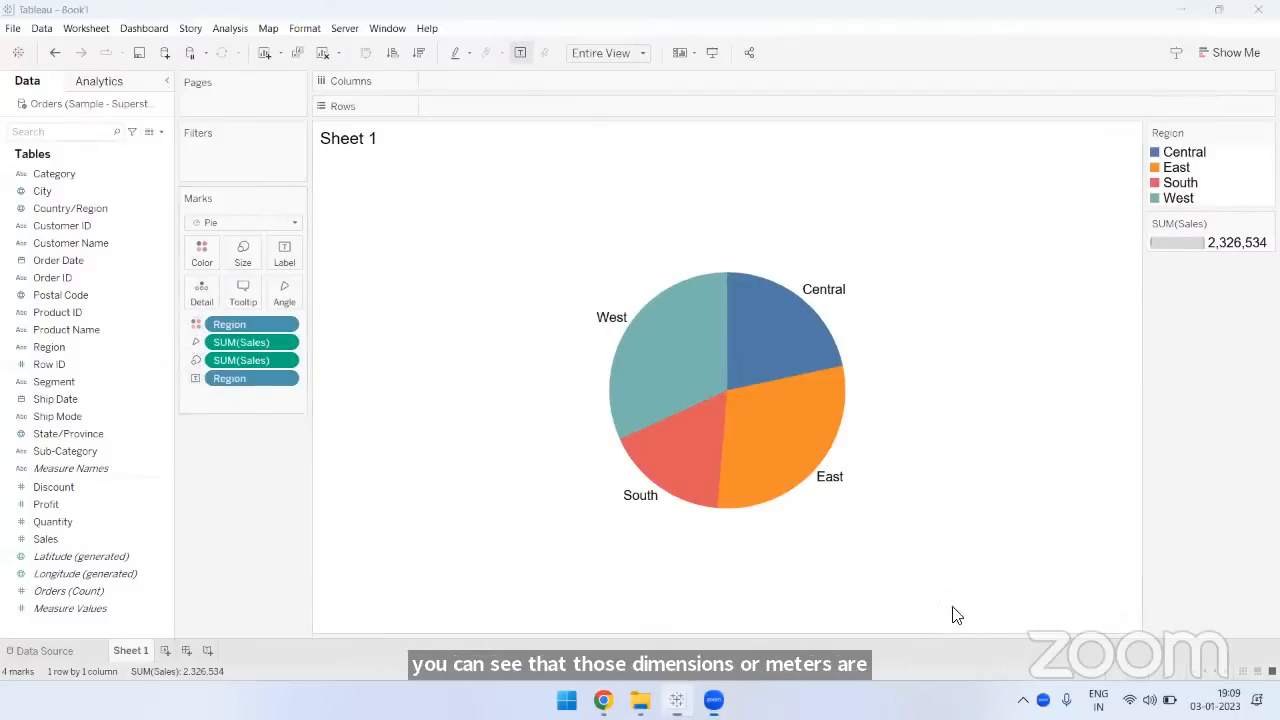
{"action": "mouse_move", "coordinate": [186, 373]}
{"action": "left_mouse_down"}
{"action": "mouse_move", "coordinate": [250, 373]}
{"action": "mouse_move", "coordinate": [295, 318]}
{"action": "mouse_move", "coordinate": [190, 366]}
{"action": "mouse_move", "coordinate": [205, 374]}
{"action": "left_mouse_up"}
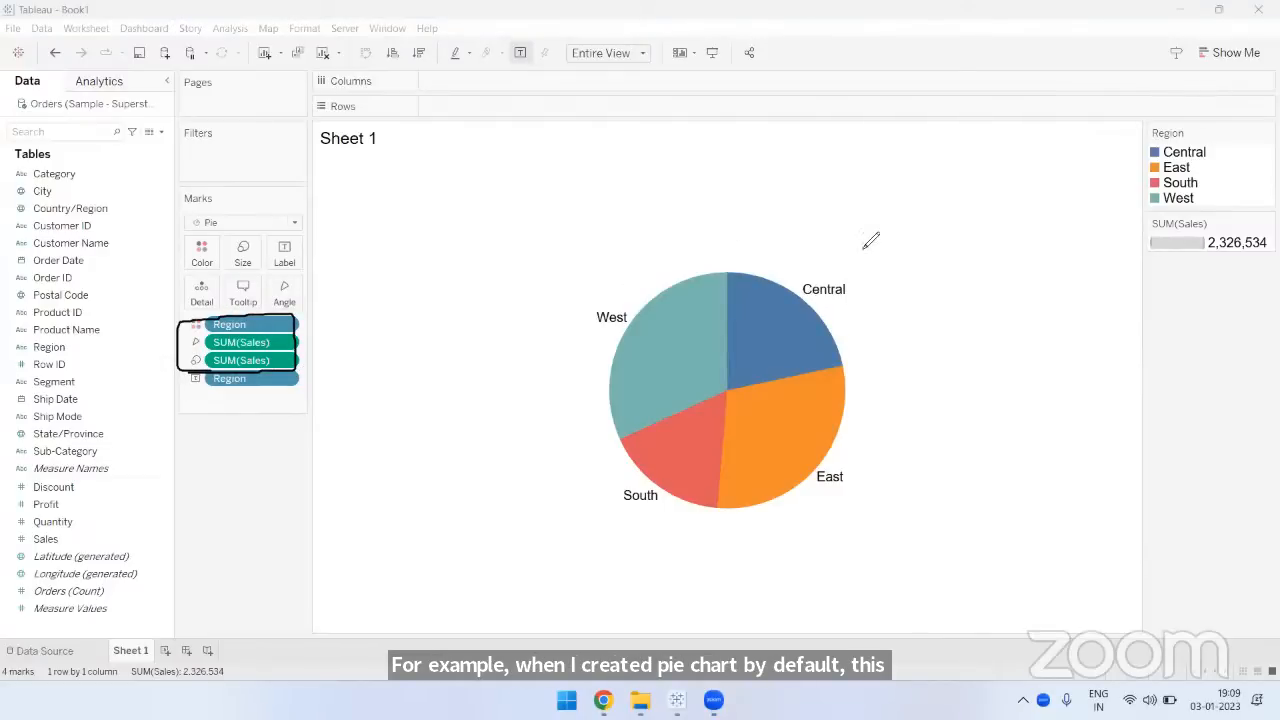
{"action": "mouse_move", "coordinate": [188, 389]}
{"action": "left_mouse_down"}
{"action": "mouse_move", "coordinate": [256, 374]}
{"action": "mouse_move", "coordinate": [178, 372]}
{"action": "mouse_move", "coordinate": [200, 393]}
{"action": "left_mouse_up"}
{"action": "mouse_move", "coordinate": [185, 380]}
{"action": "left_mouse_down"}
{"action": "mouse_move", "coordinate": [209, 382]}
{"action": "mouse_move", "coordinate": [190, 373]}
{"action": "left_mouse_up"}
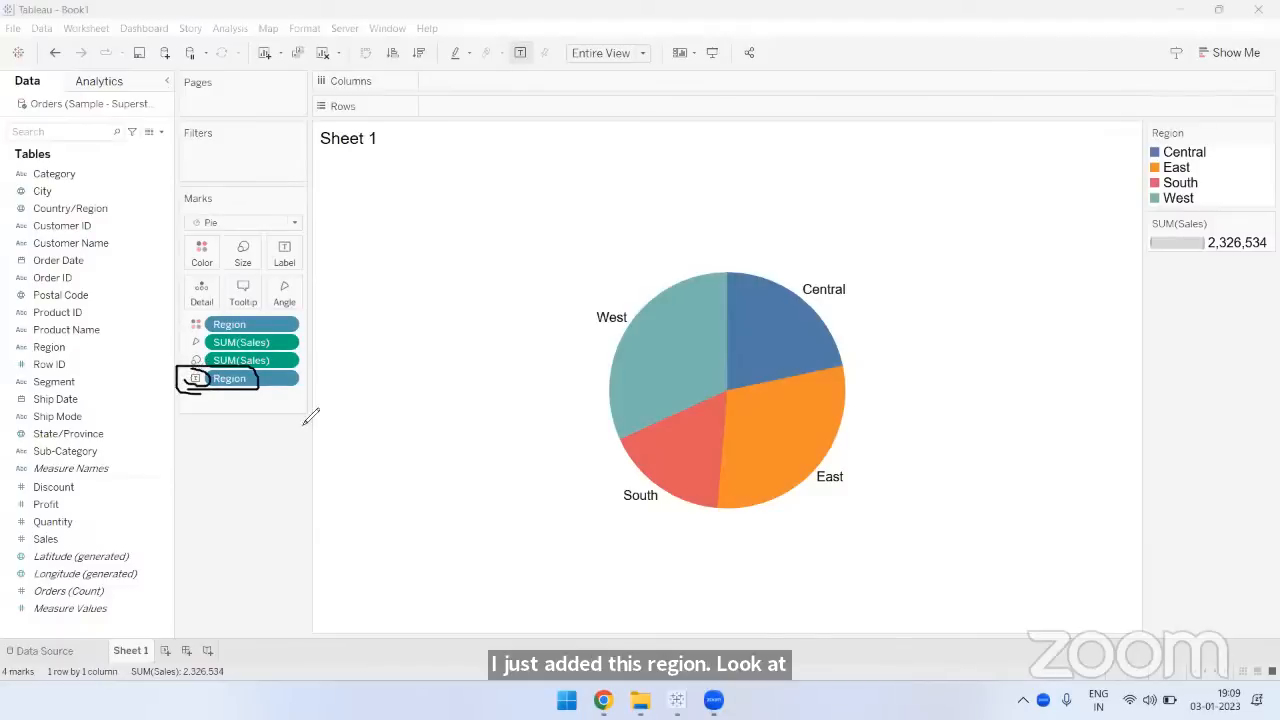
{"action": "mouse_move", "coordinate": [288, 234]}
{"action": "left_mouse_down"}
{"action": "mouse_move", "coordinate": [274, 256]}
{"action": "mouse_move", "coordinate": [286, 268]}
{"action": "mouse_move", "coordinate": [286, 234]}
{"action": "left_mouse_up"}
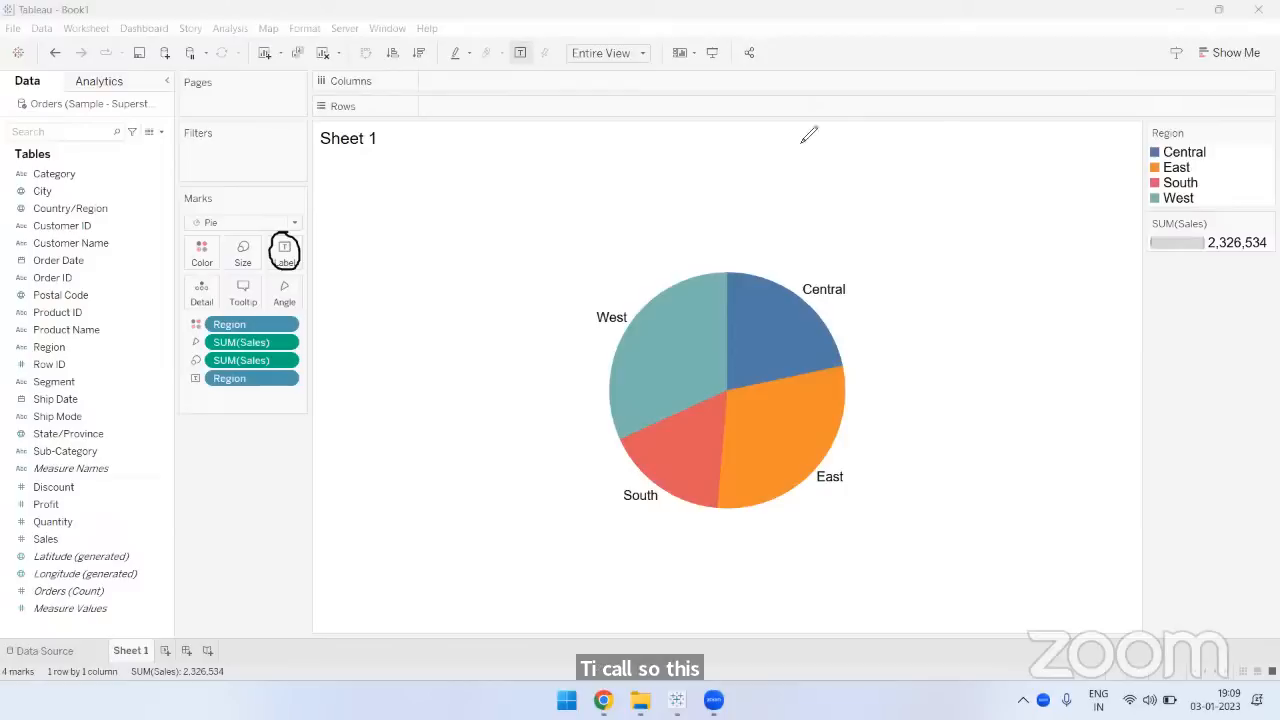
{"action": "left_click_drag", "start_coordinate": [198, 387], "coordinate": [228, 389]}
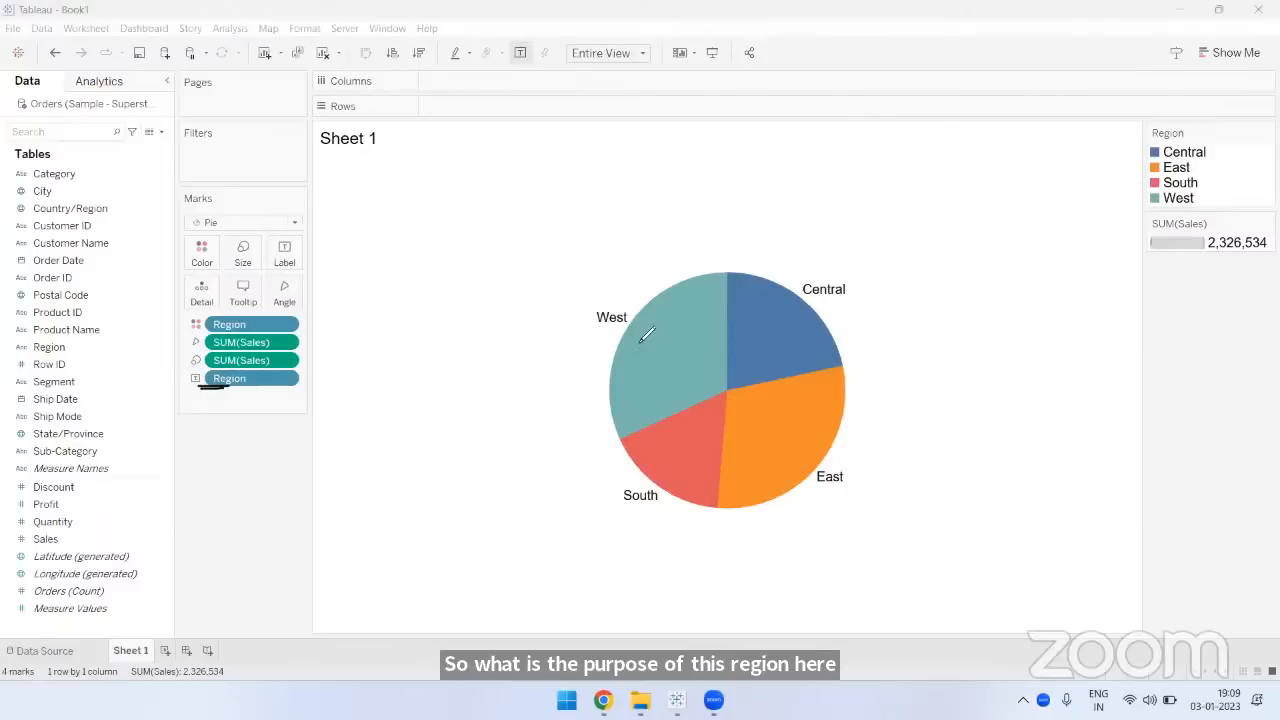
{"action": "left_click_drag", "start_coordinate": [598, 330], "coordinate": [627, 327]}
{"action": "left_click_drag", "start_coordinate": [611, 514], "coordinate": [655, 514]}
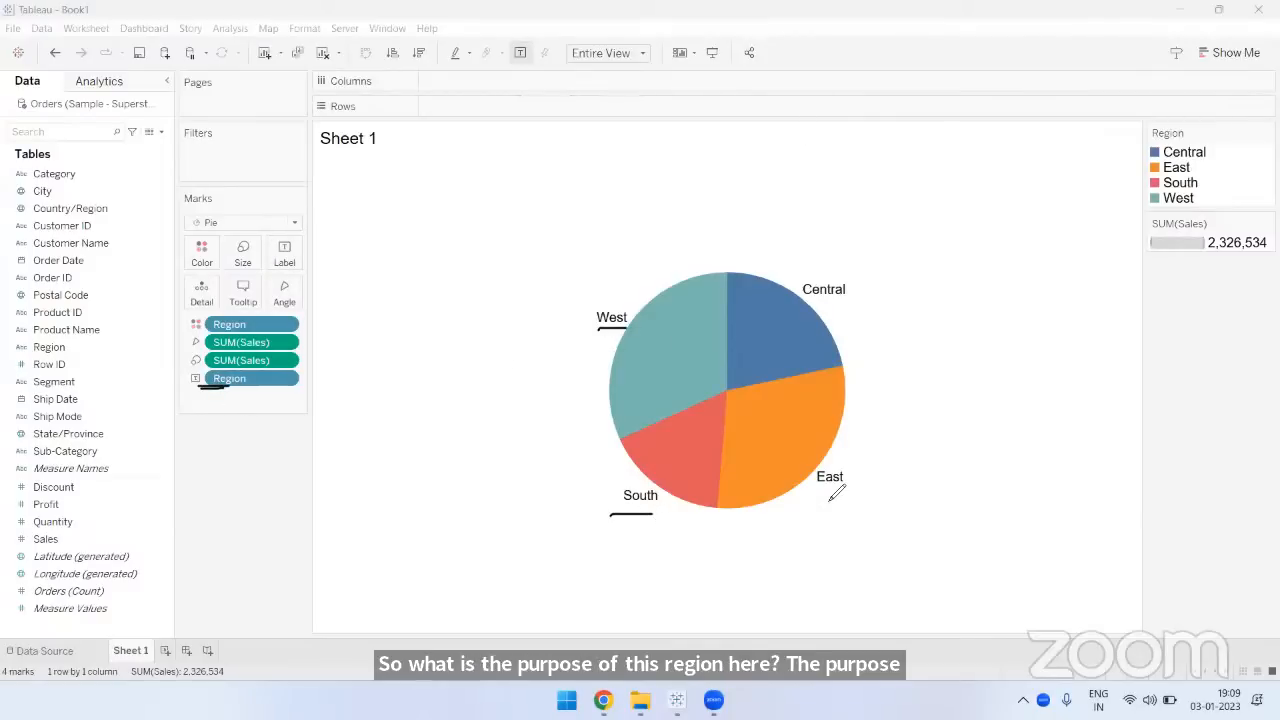
{"action": "left_click_drag", "start_coordinate": [830, 491], "coordinate": [852, 491]}
{"action": "left_click_drag", "start_coordinate": [812, 300], "coordinate": [858, 300]}
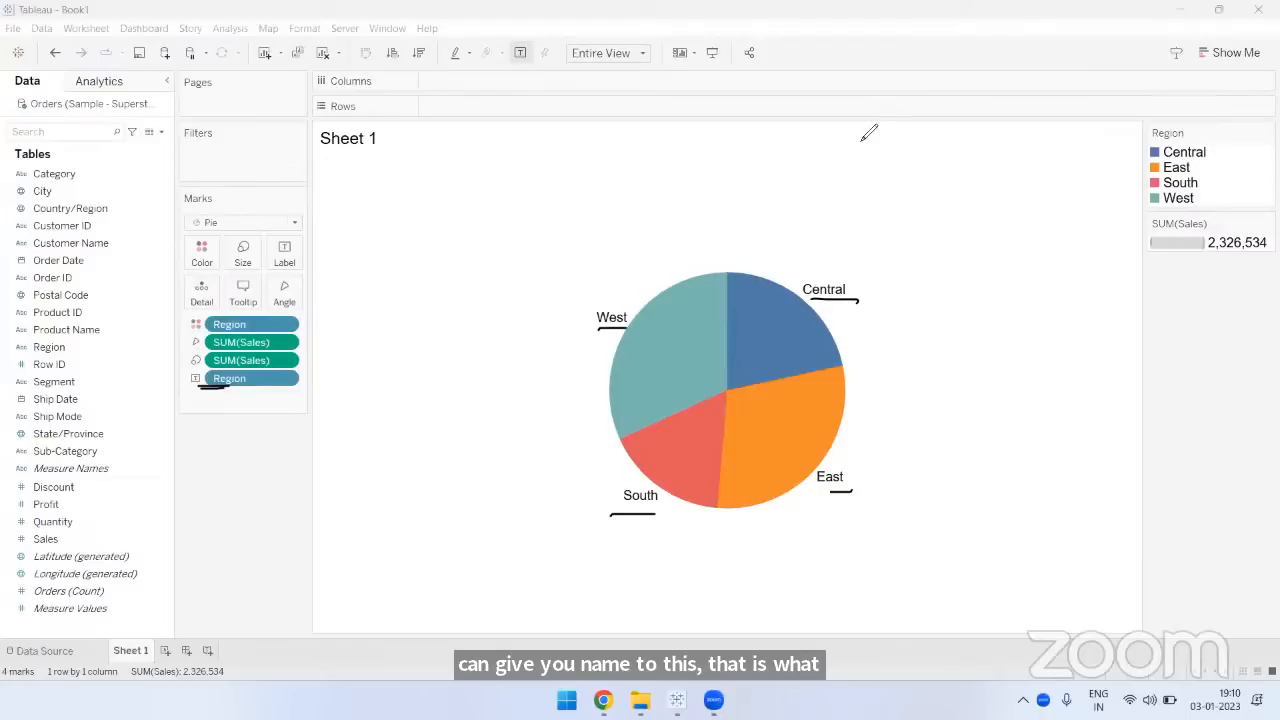
{"action": "left_click_drag", "start_coordinate": [268, 270], "coordinate": [296, 270]}
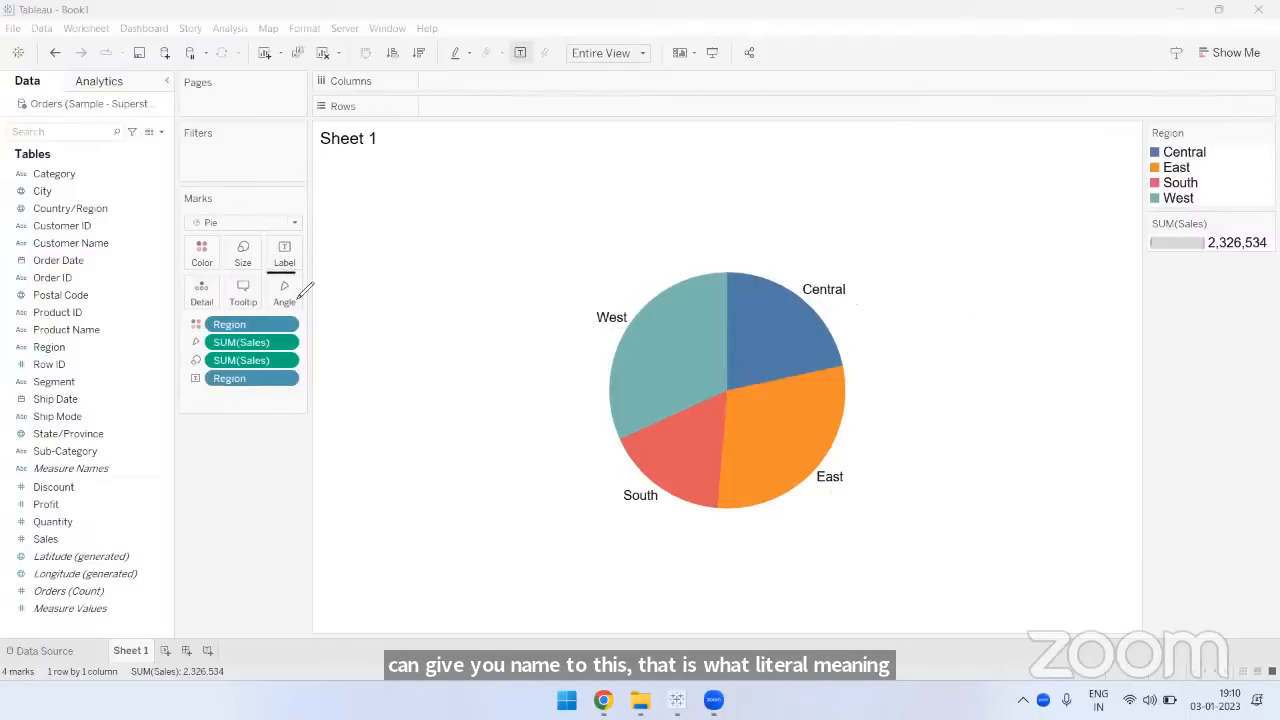
{"action": "left_click_drag", "start_coordinate": [209, 396], "coordinate": [263, 395]}
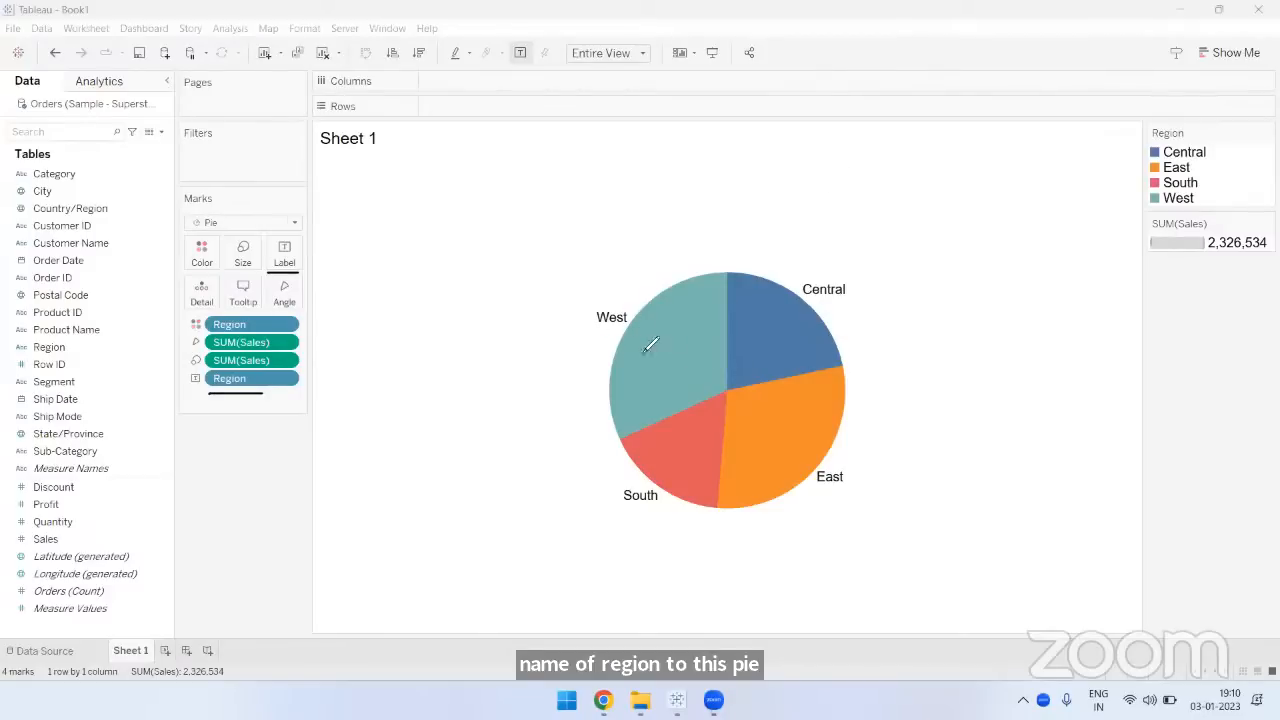
{"action": "left_click_drag", "start_coordinate": [588, 342], "coordinate": [600, 344]}
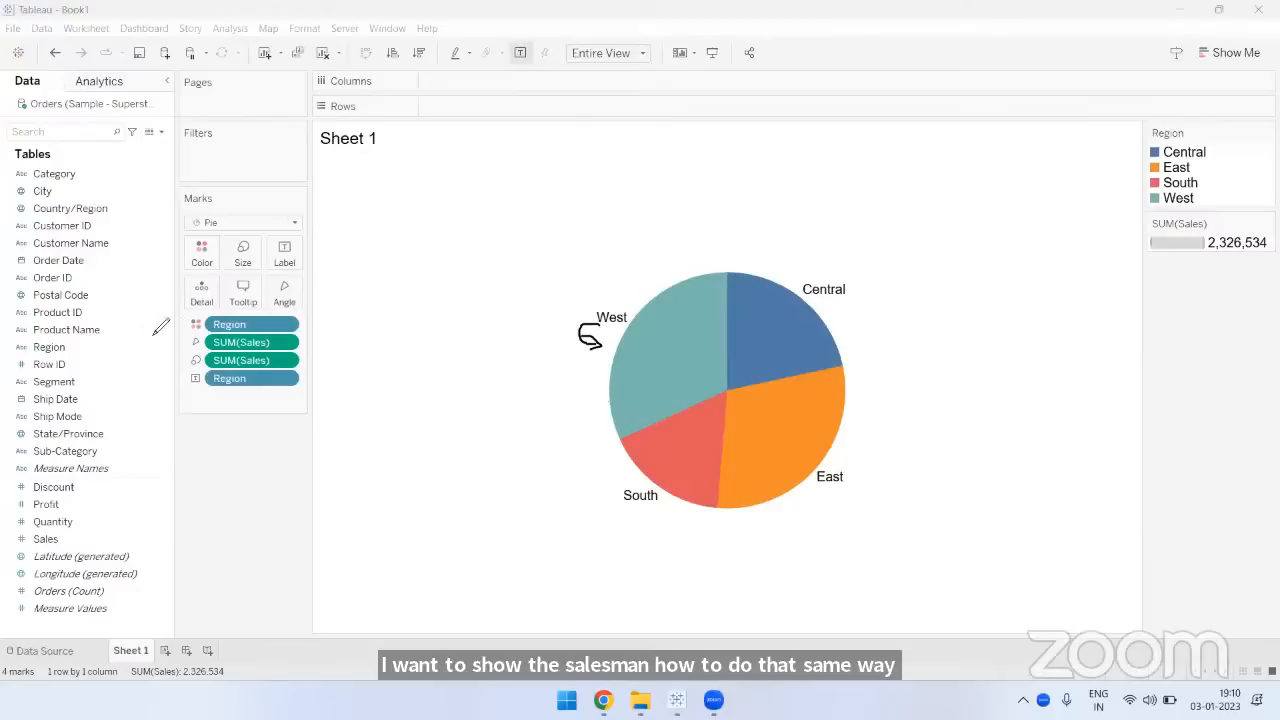
{"action": "left_click_drag", "start_coordinate": [270, 262], "coordinate": [66, 539]}
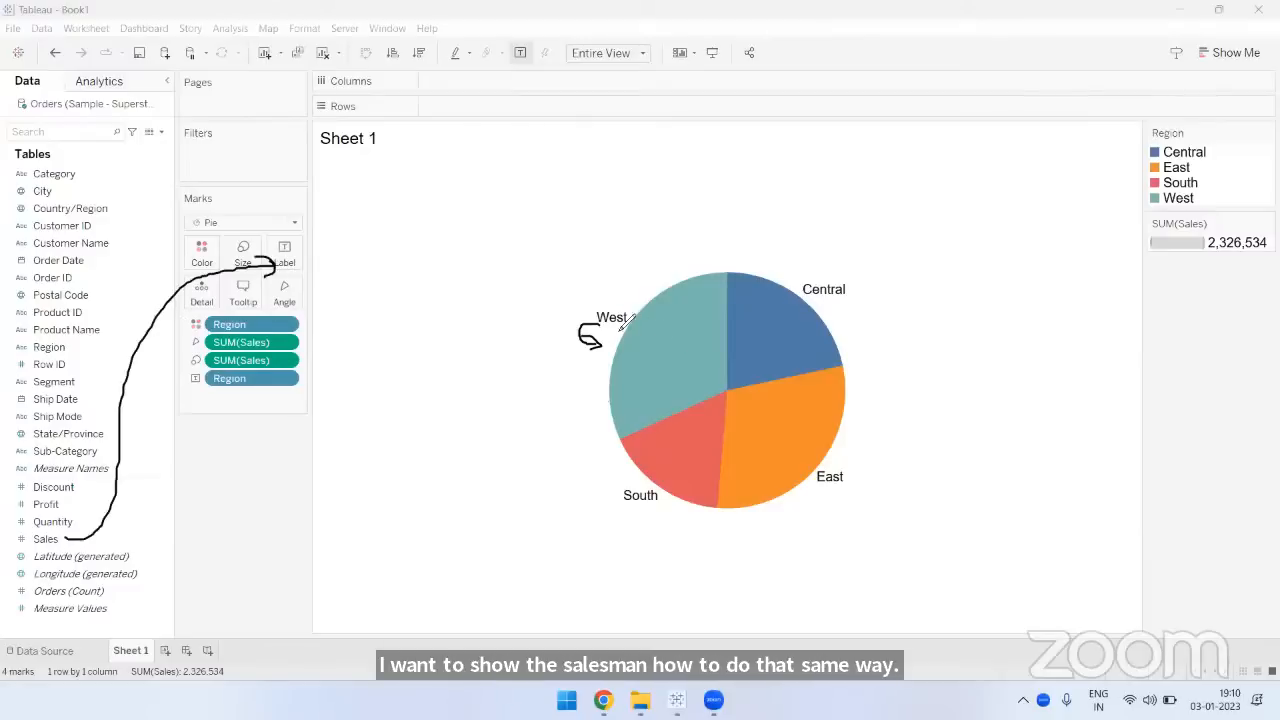
{"action": "left_click_drag", "start_coordinate": [622, 326], "coordinate": [598, 326]}
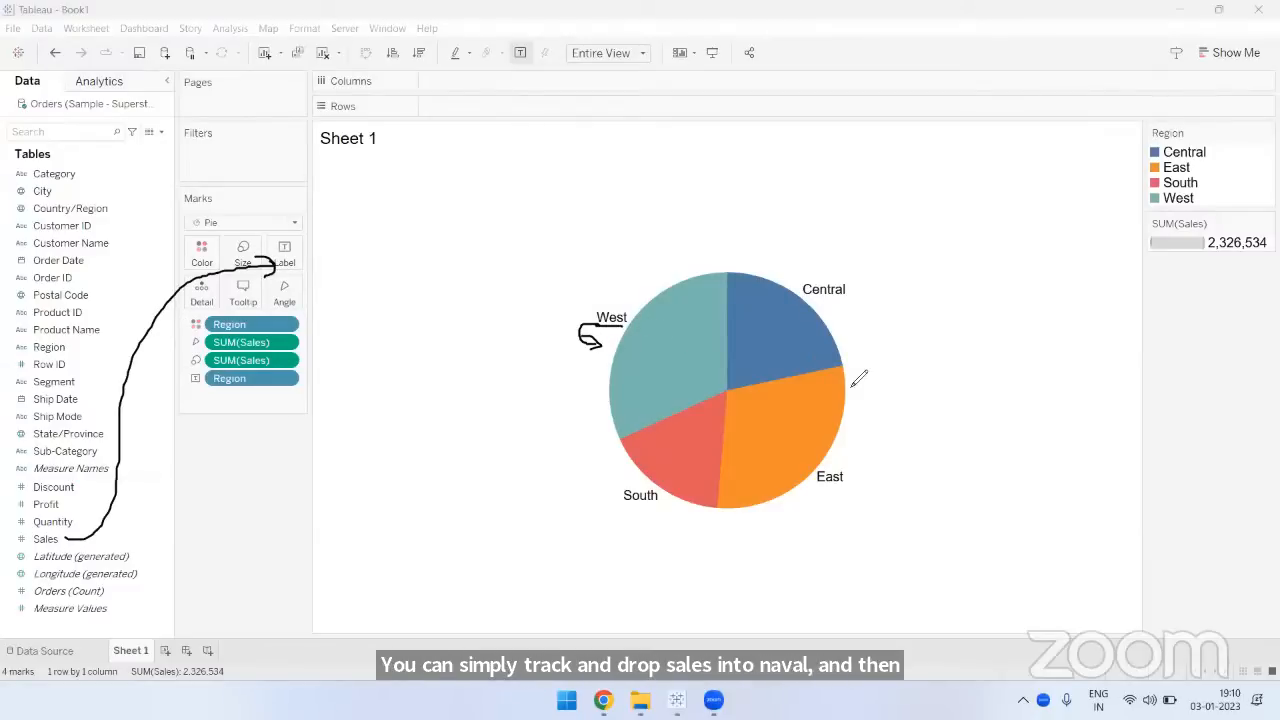
{"action": "left_click", "coordinate": [882, 144]}
- Add the Sales measure to the pie chart's mark labels alongside the region names
{"action": "left_click", "coordinate": [72, 538]}
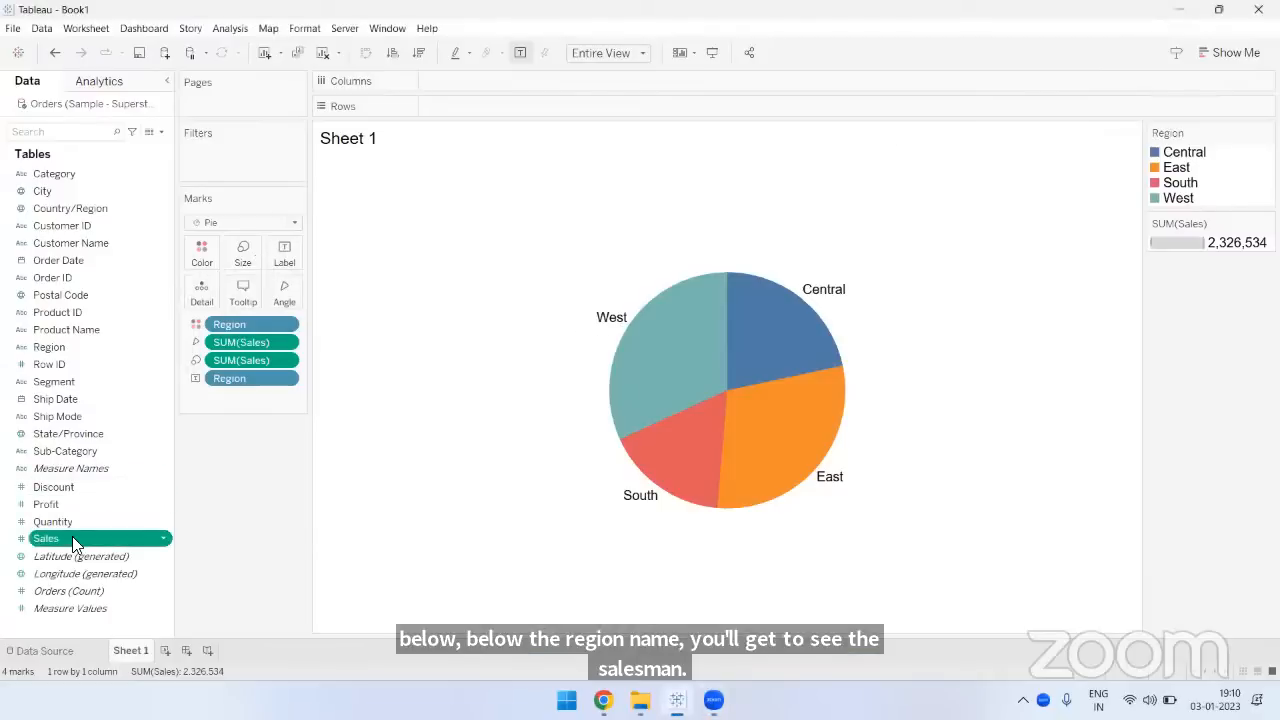
{"action": "left_click_drag", "start_coordinate": [72, 538], "coordinate": [282, 256]}
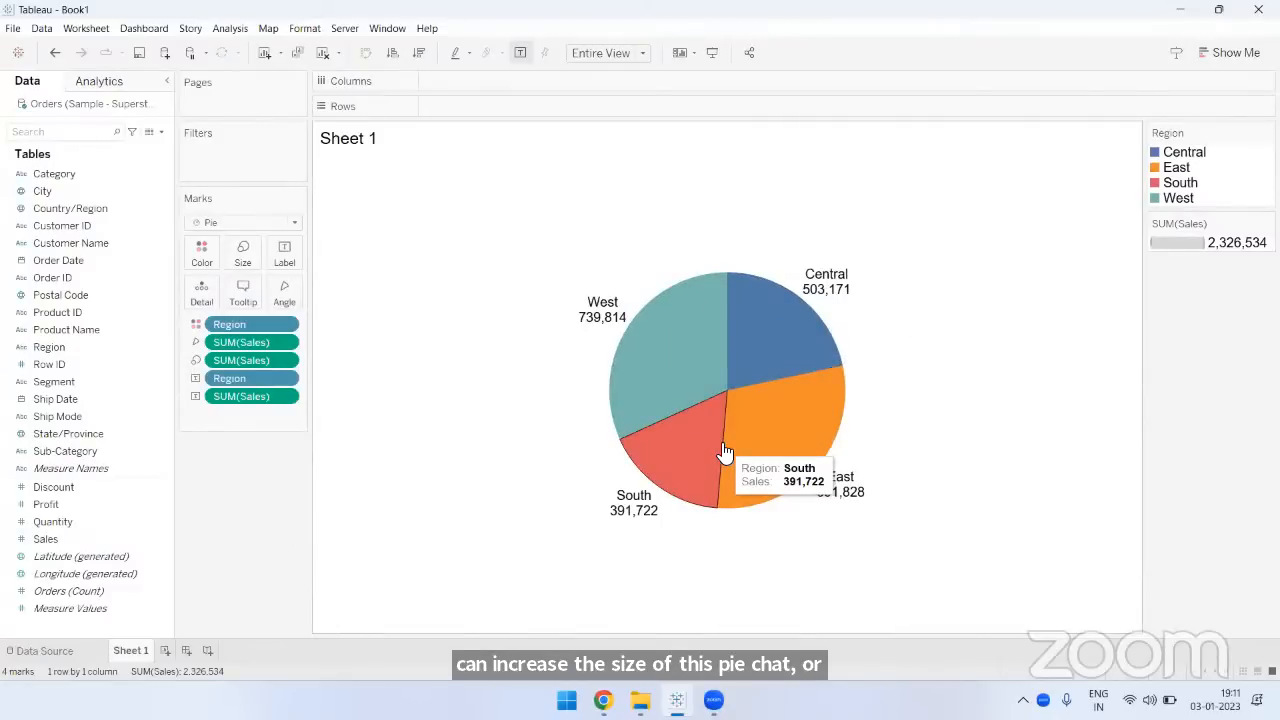
- Enlarge the pie chart's marks so the pie fills most of the view's height
{"action": "left_click", "coordinate": [246, 256]}
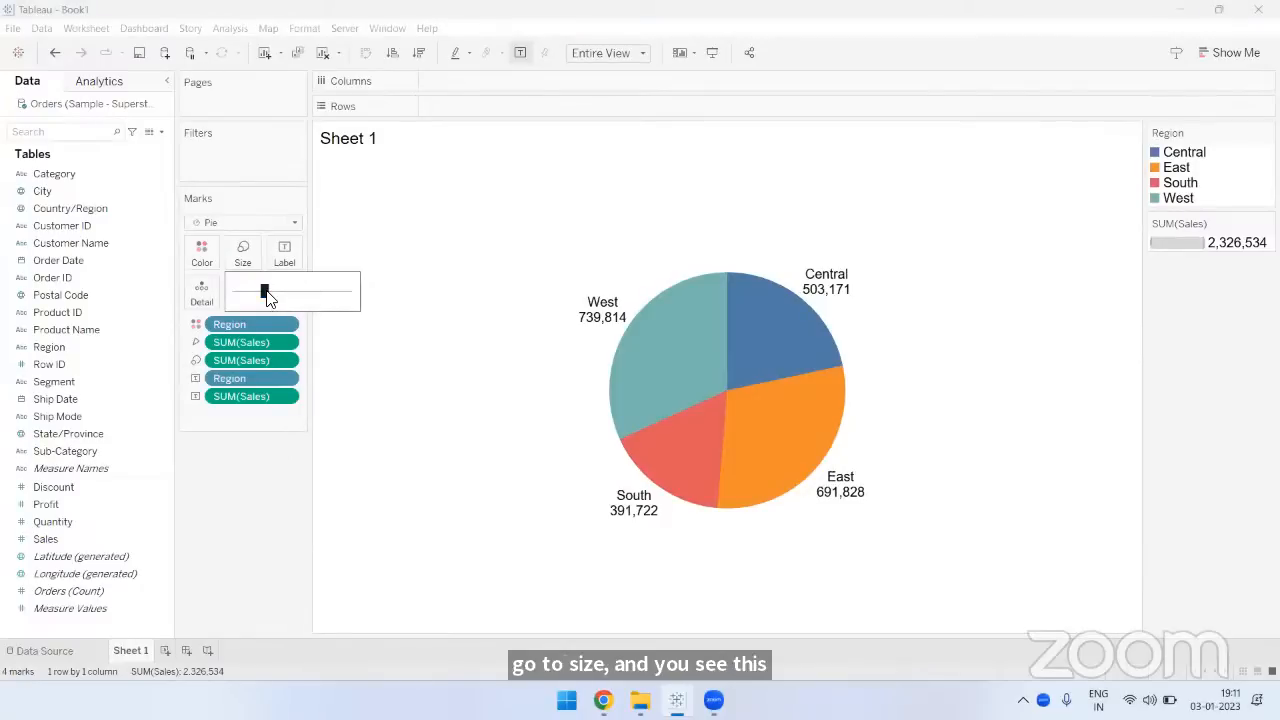
{"action": "mouse_move", "coordinate": [267, 290]}
{"action": "left_mouse_down"}
{"action": "mouse_move", "coordinate": [282, 291]}
{"action": "mouse_move", "coordinate": [254, 292]}
{"action": "mouse_move", "coordinate": [281, 293]}
{"action": "left_mouse_up"}
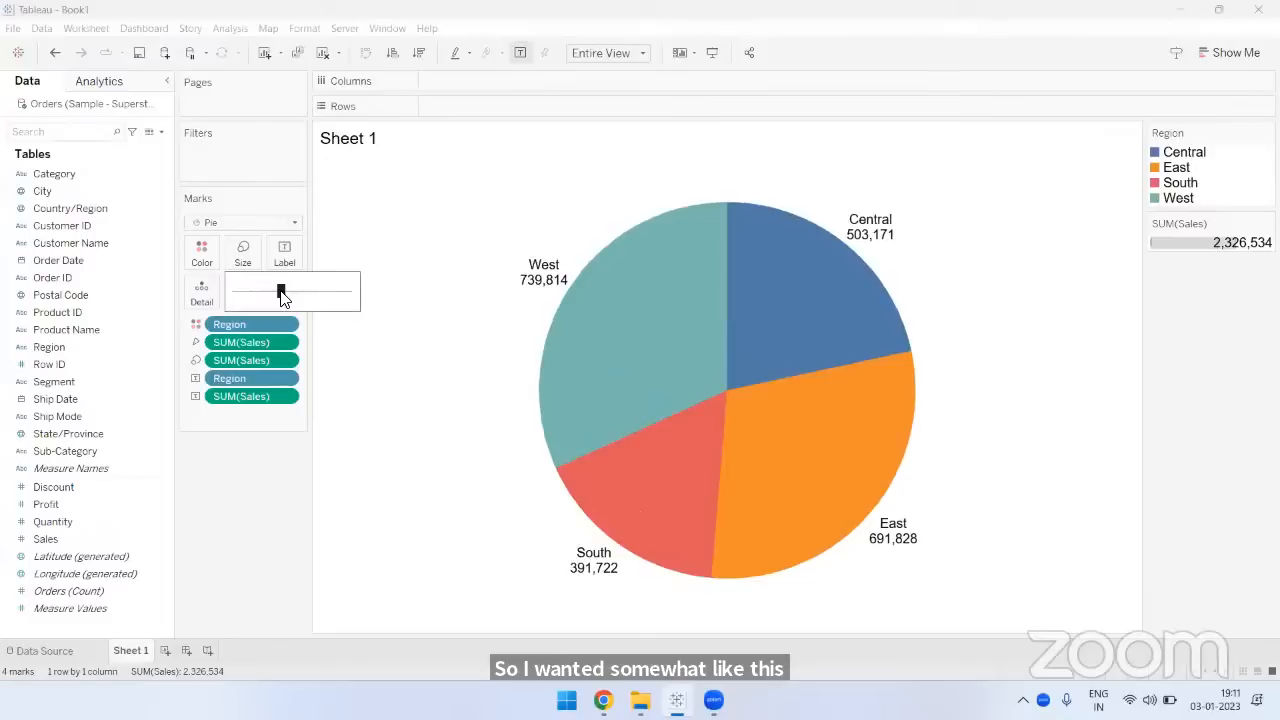
{"action": "left_click", "coordinate": [337, 491]}
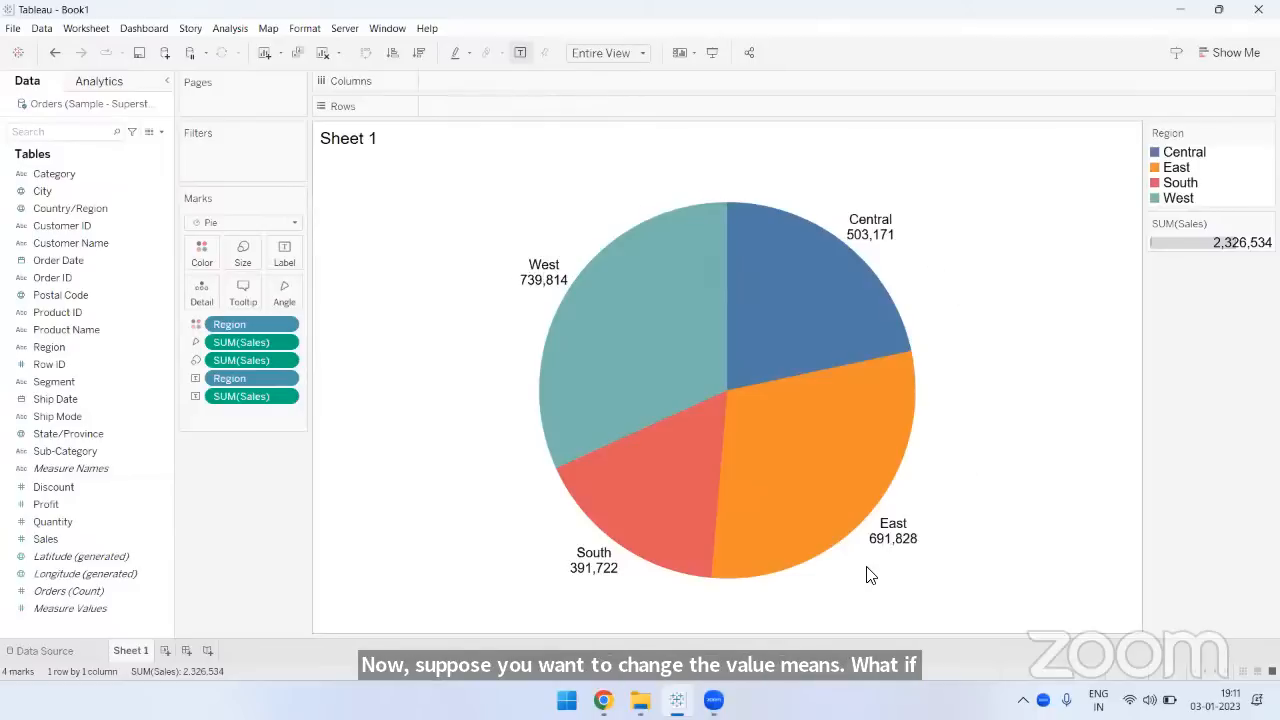
- Sort the pie's regions by sales in descending order, try ascending order, and return to descending order
{"action": "left_click", "coordinate": [418, 56]}
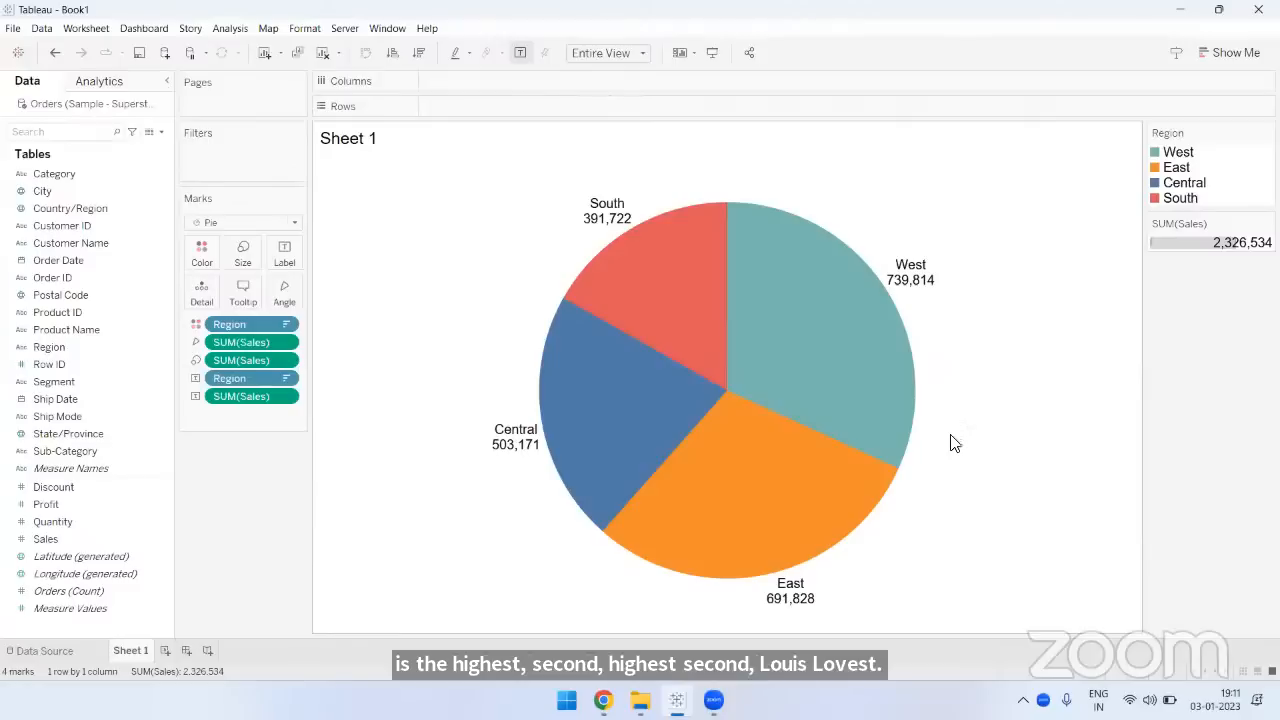
{"action": "left_click", "coordinate": [392, 58]}
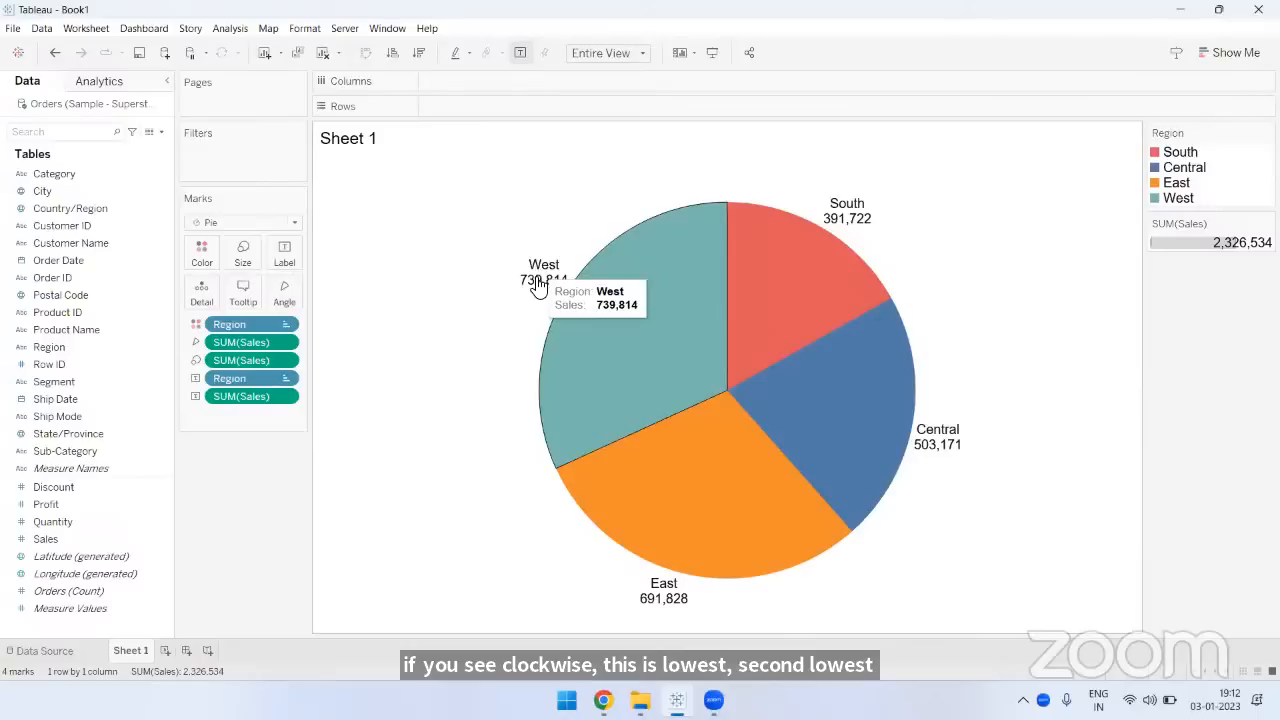
{"action": "left_click", "coordinate": [419, 56]}
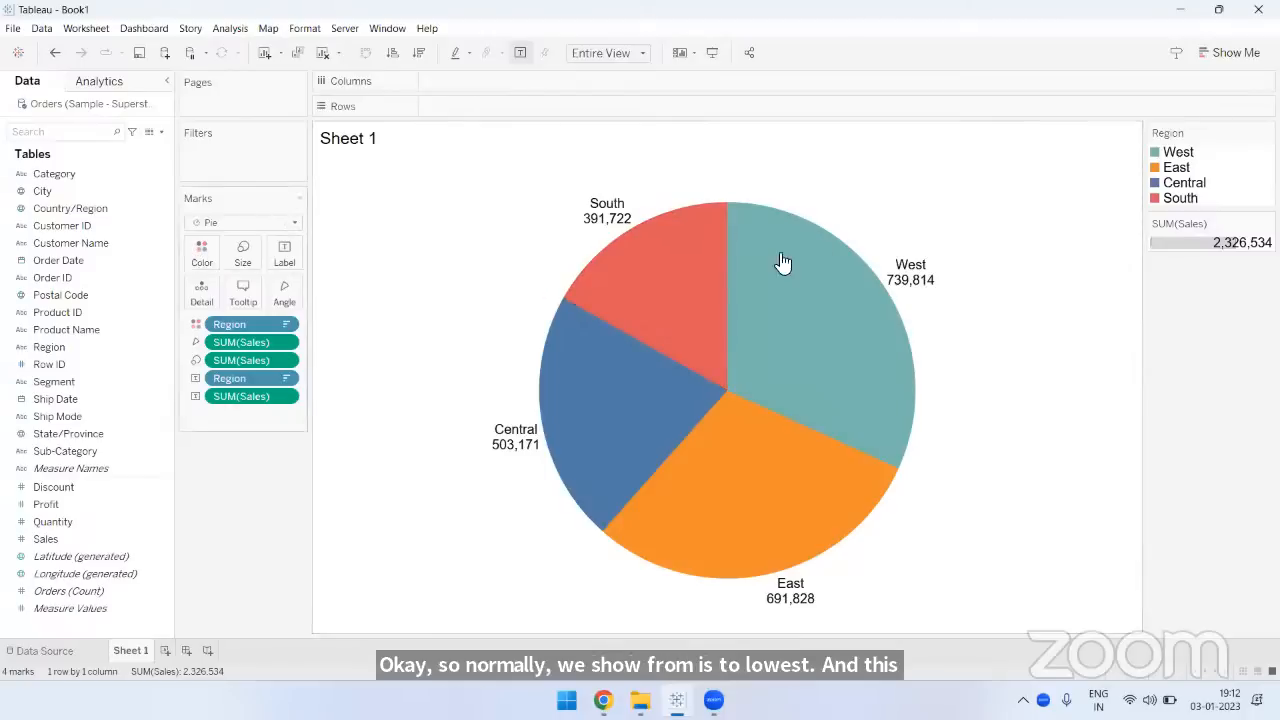
- Set the West region's pie color to black in the Region color settings
{"action": "left_click", "coordinate": [199, 256]}
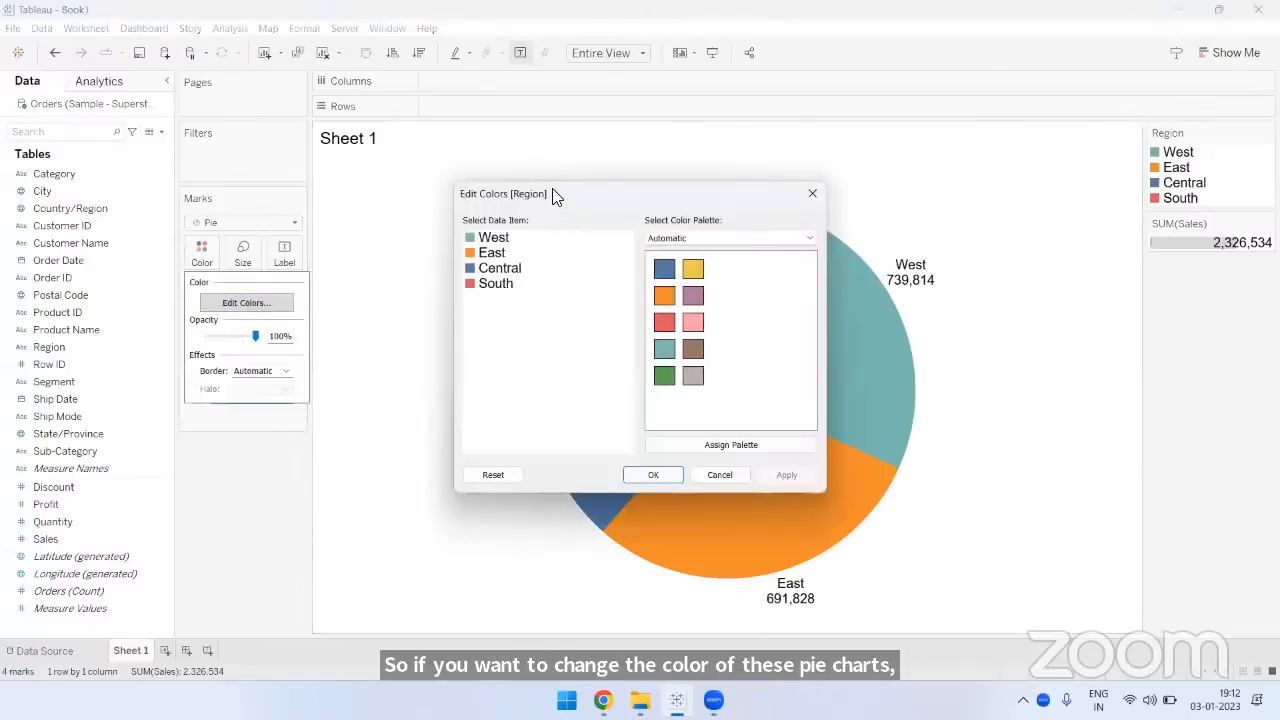
{"action": "left_click_drag", "start_coordinate": [552, 190], "coordinate": [414, 169]}
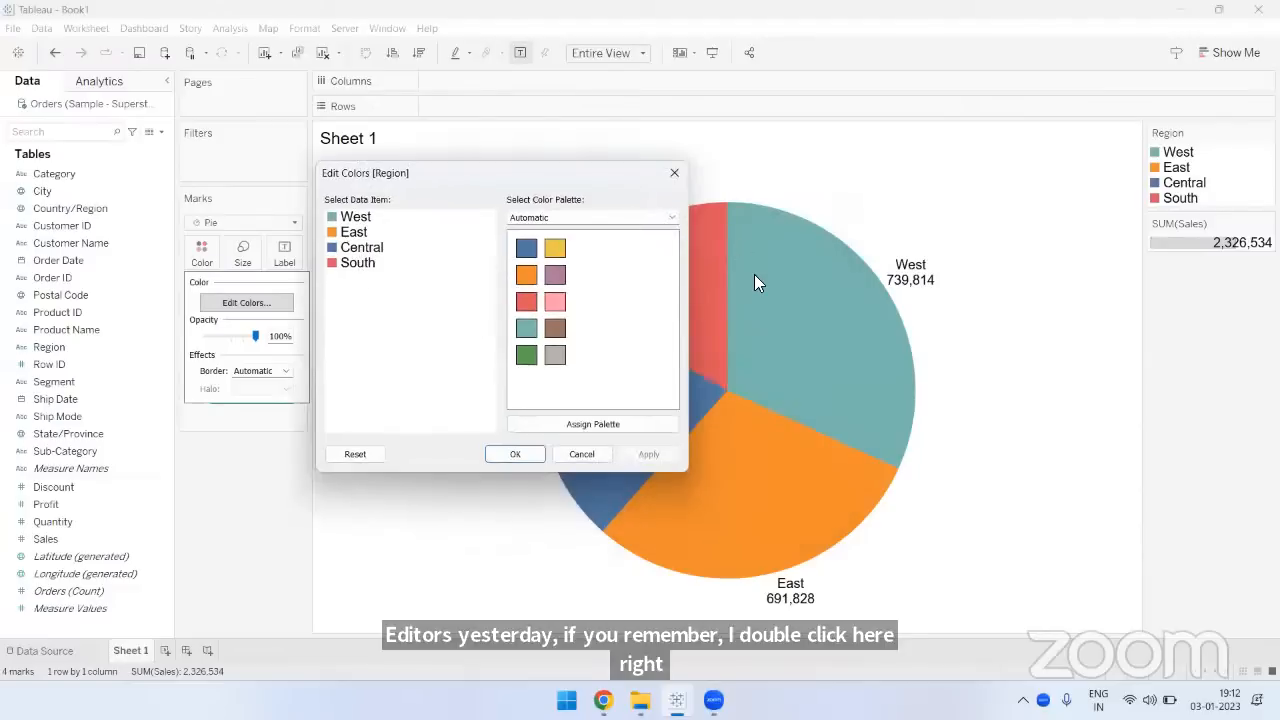
{"action": "left_click", "coordinate": [357, 222]}
{"action": "double_click", "coordinate": [357, 222]}
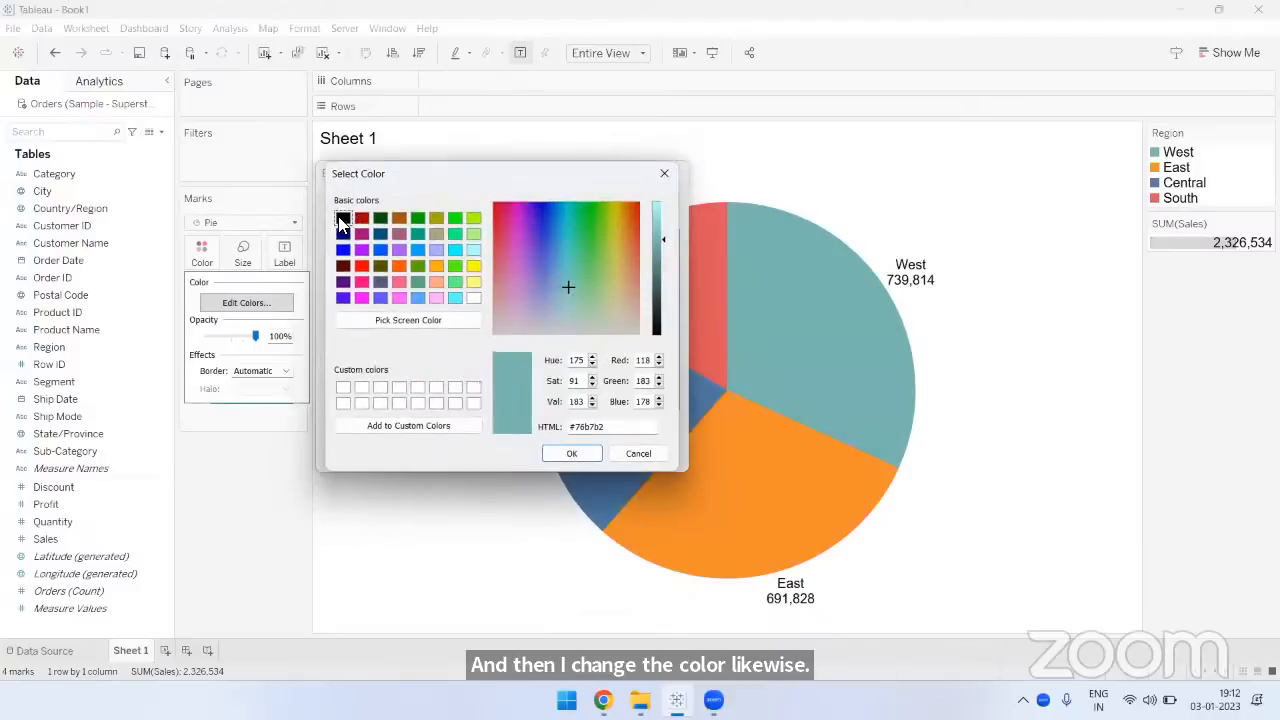
{"action": "left_click", "coordinate": [343, 218]}
{"action": "left_click", "coordinate": [568, 453]}
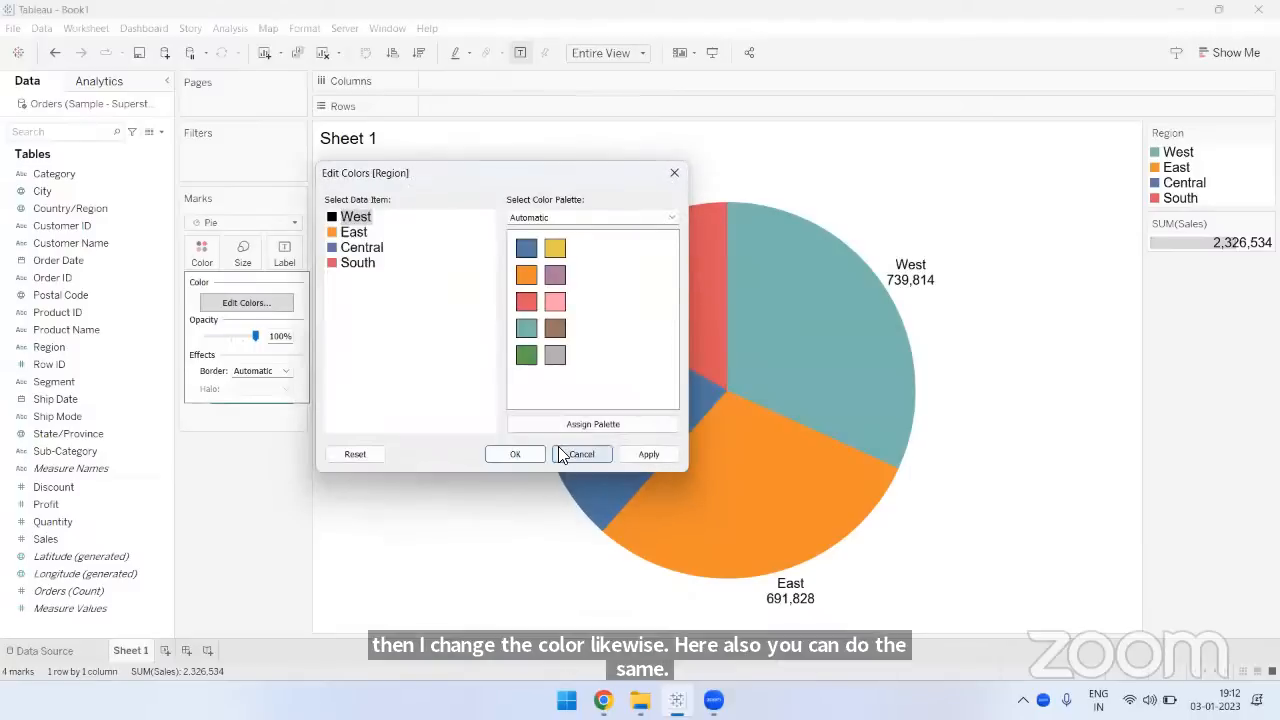
- Assign yellow to East and teal to Central from the Automatic palette, and apply the region colors to the pie
{"action": "left_click", "coordinate": [353, 234]}
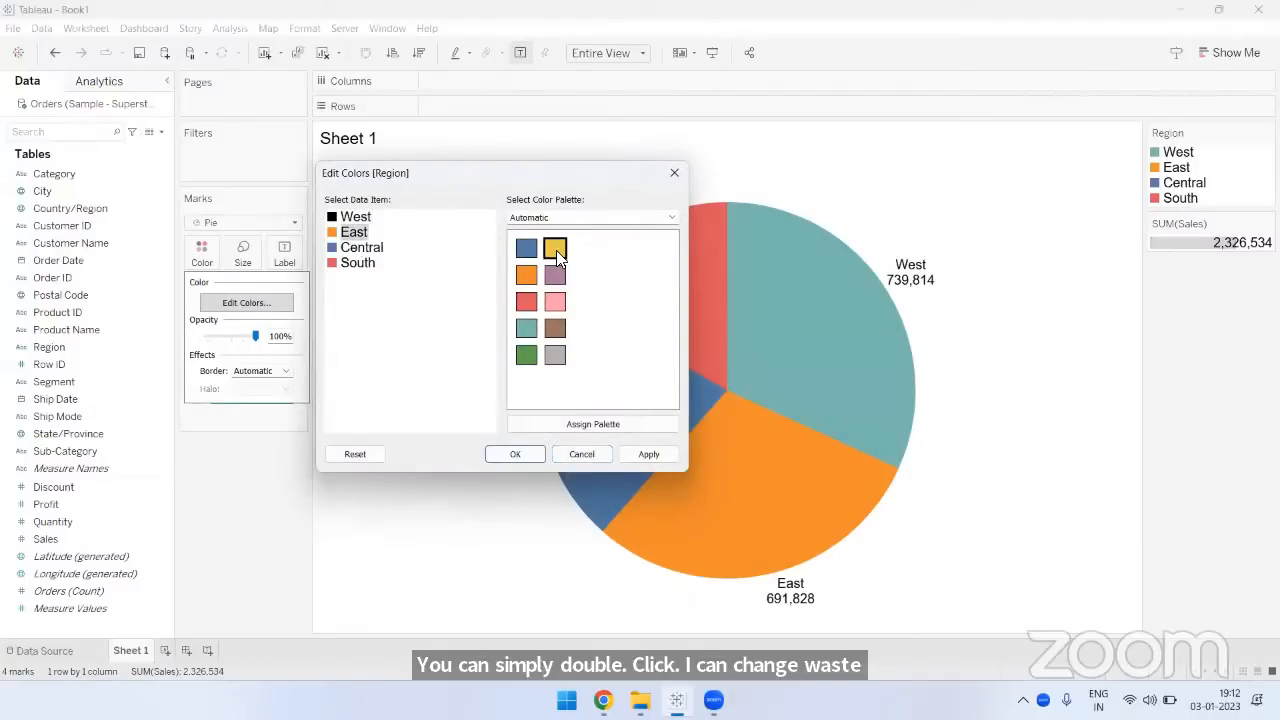
{"action": "left_click", "coordinate": [556, 250]}
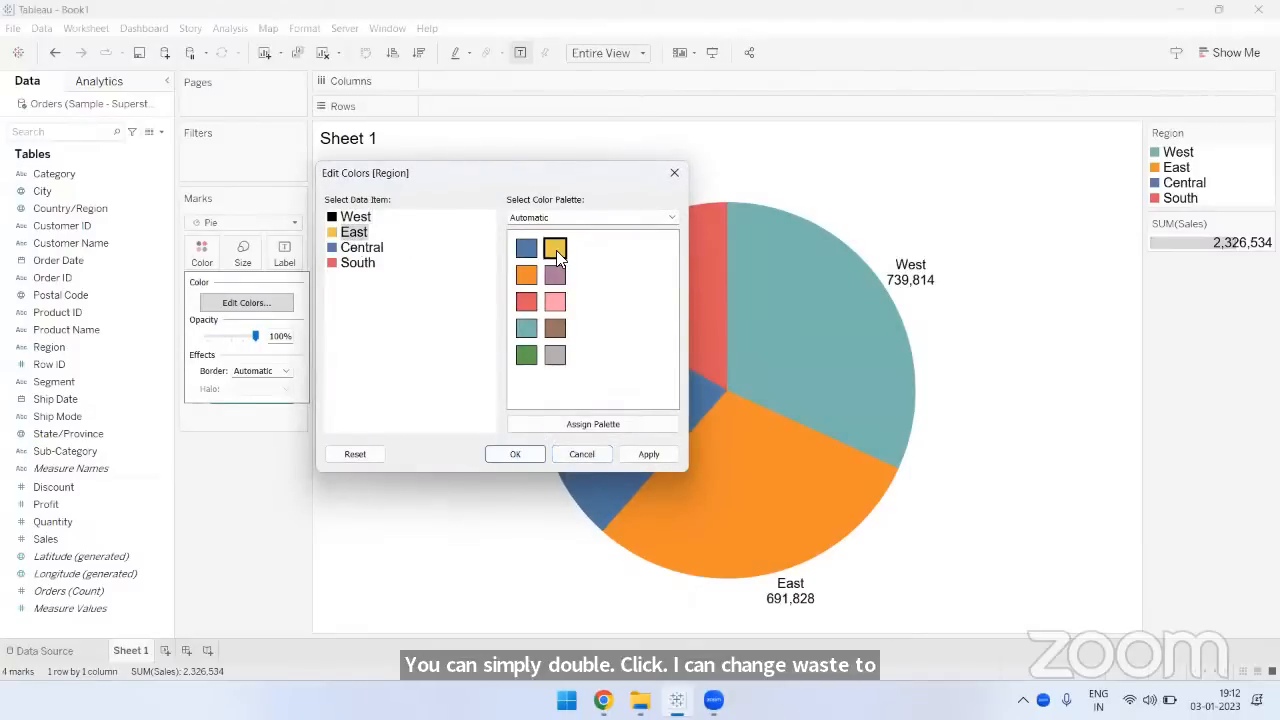
{"action": "left_click", "coordinate": [366, 249]}
{"action": "left_click", "coordinate": [525, 328]}
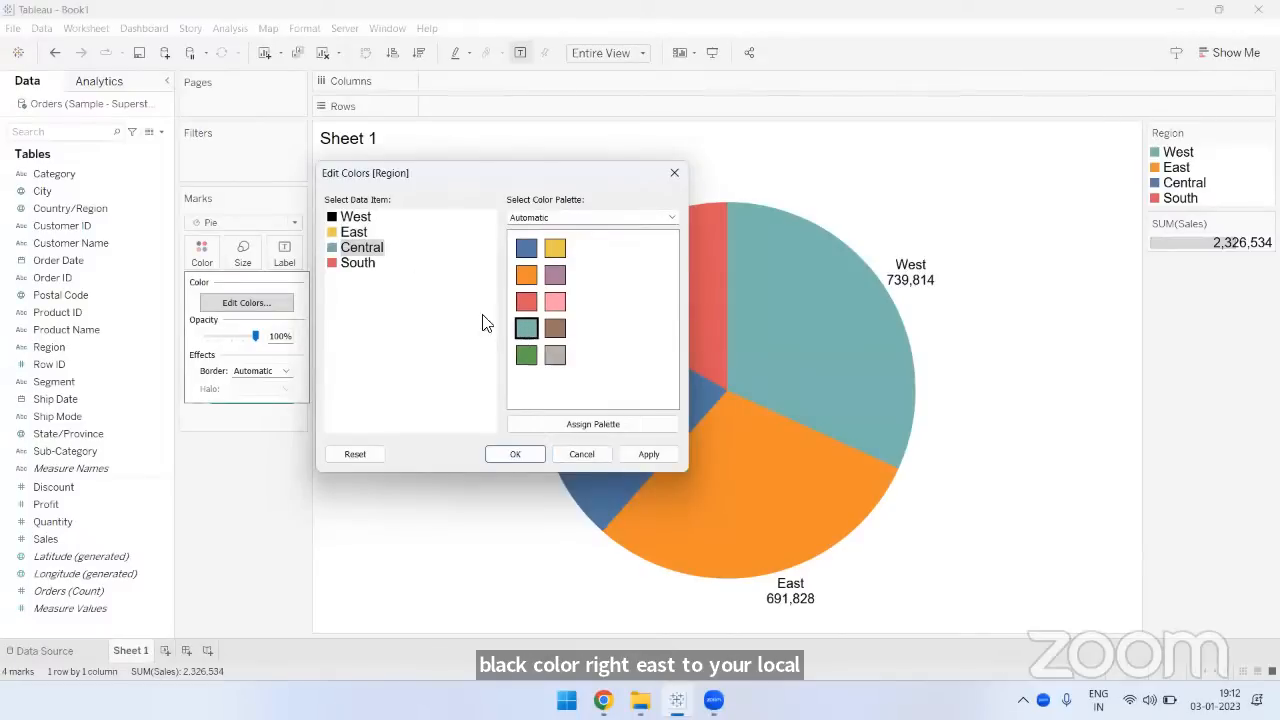
{"action": "left_click", "coordinate": [362, 265]}
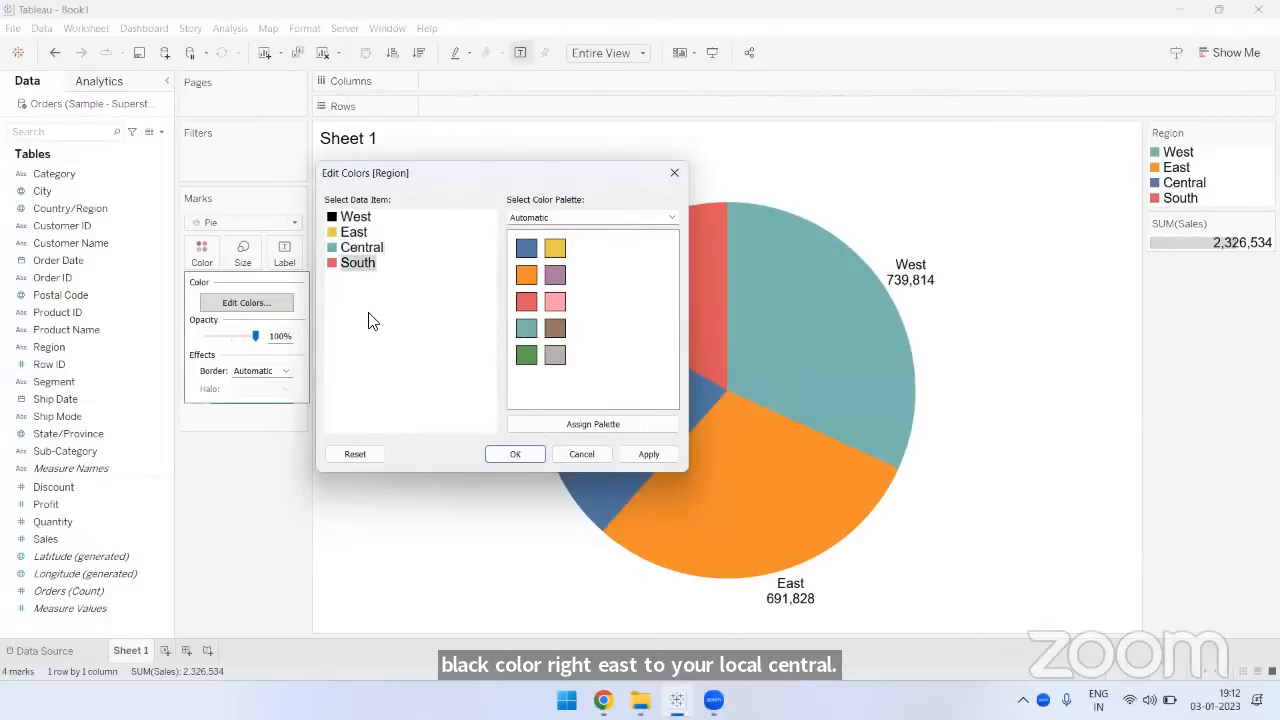
{"action": "key", "text": "Return"}
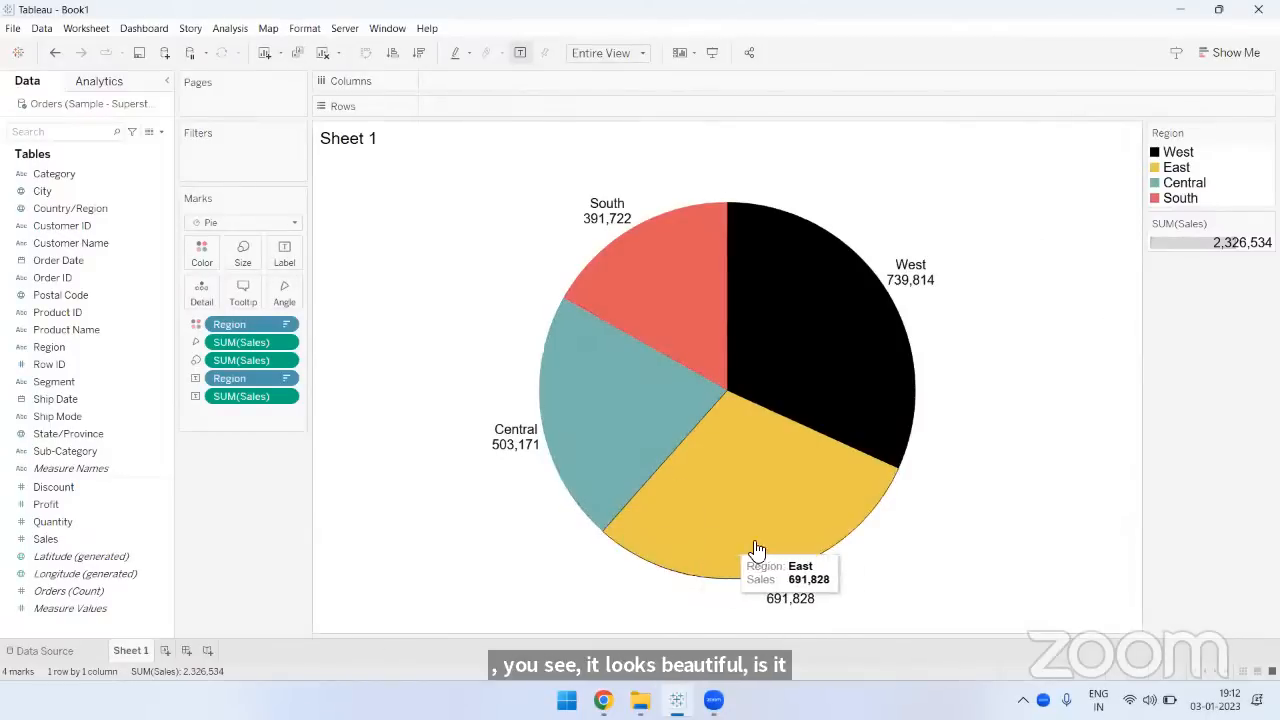
- Add a white border around the pie slices
{"action": "left_click", "coordinate": [202, 258]}
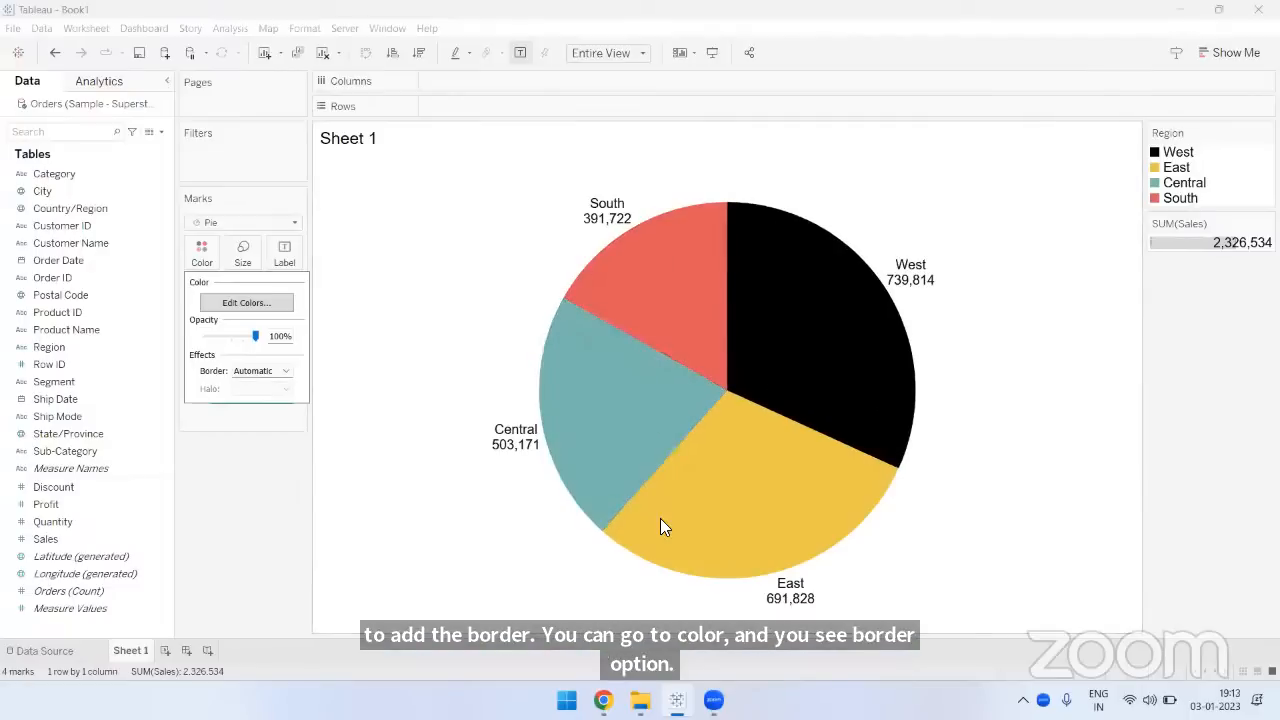
{"action": "left_click", "coordinate": [266, 375]}
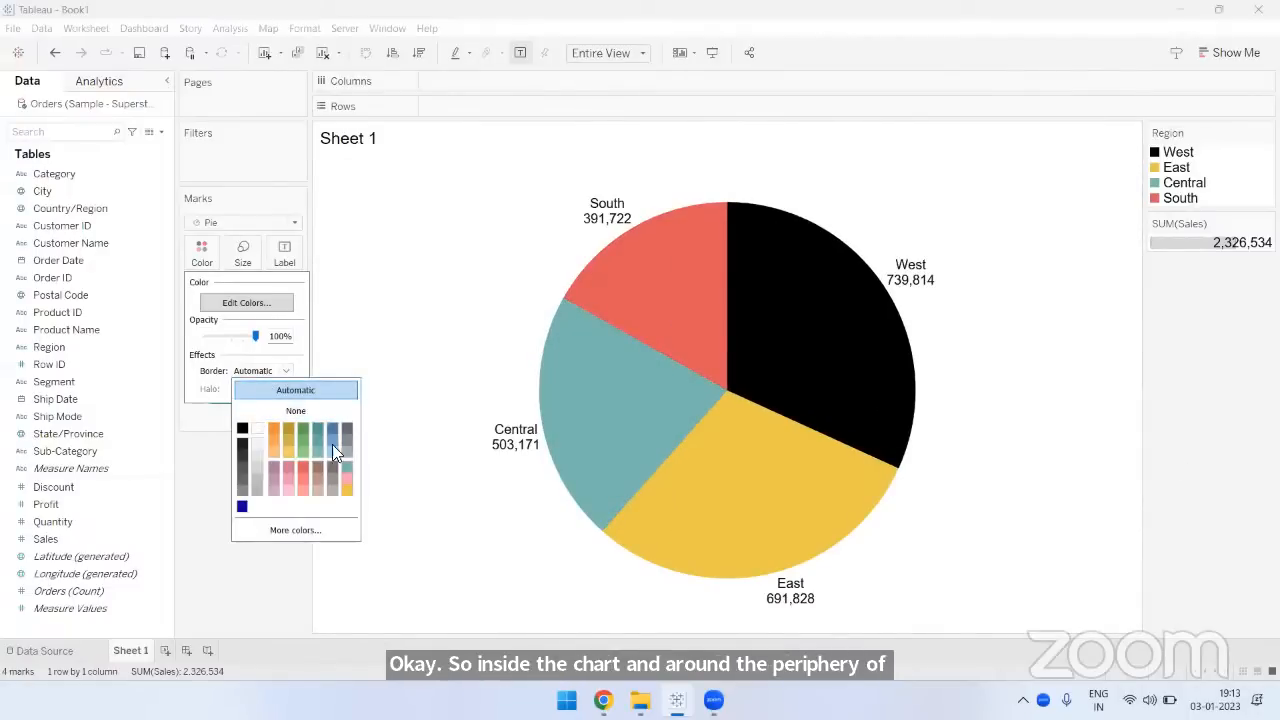
{"action": "left_click", "coordinate": [258, 428]}
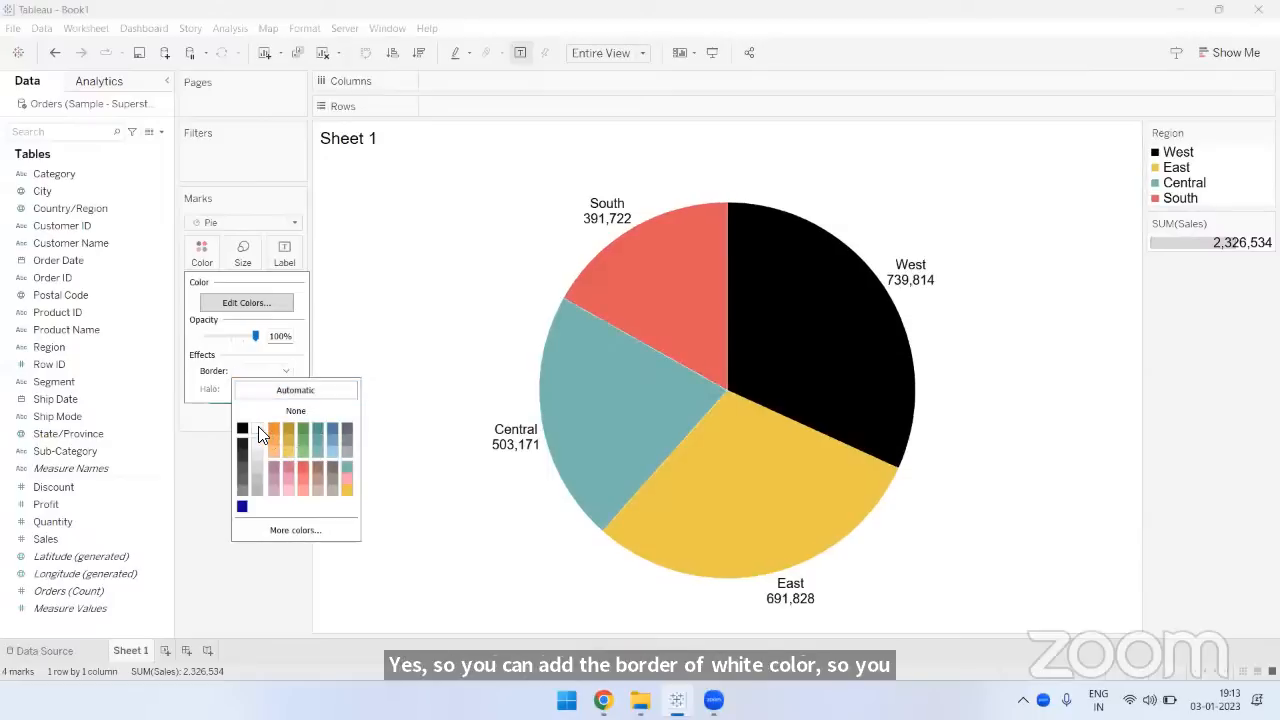
{"action": "left_click", "coordinate": [205, 470]}
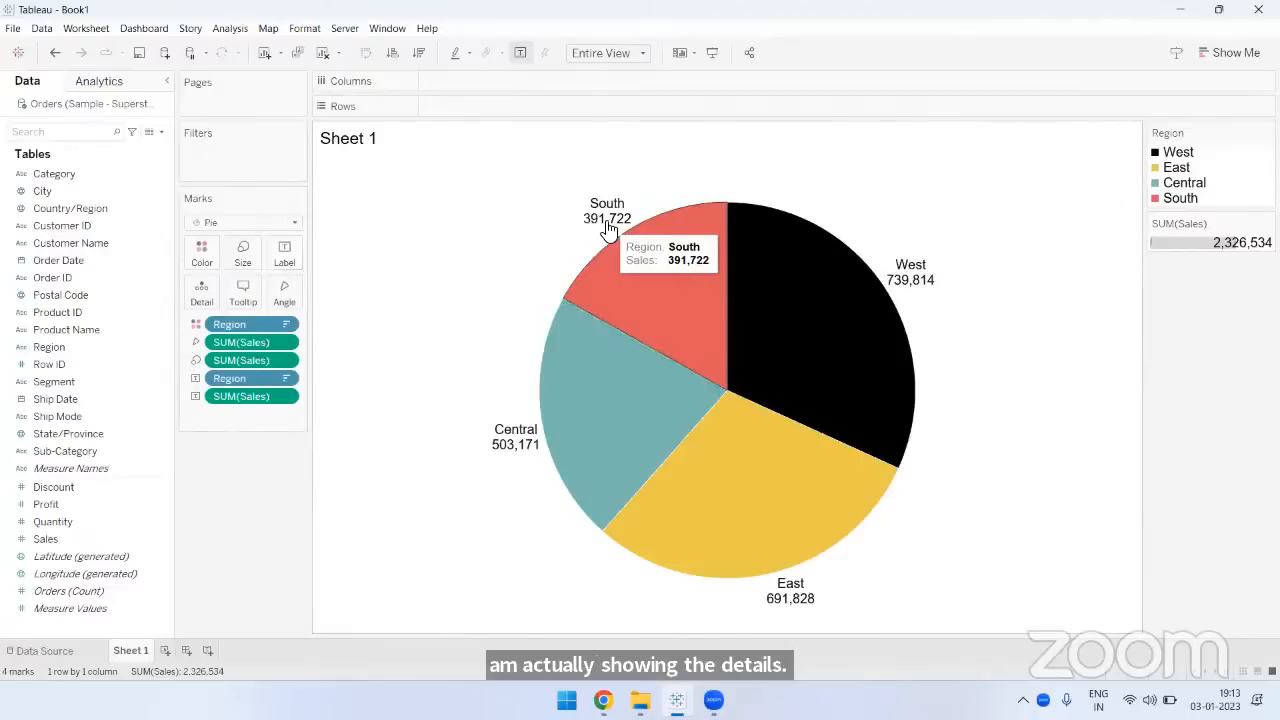
{"action": "mouse_move", "coordinate": [600, 229]}
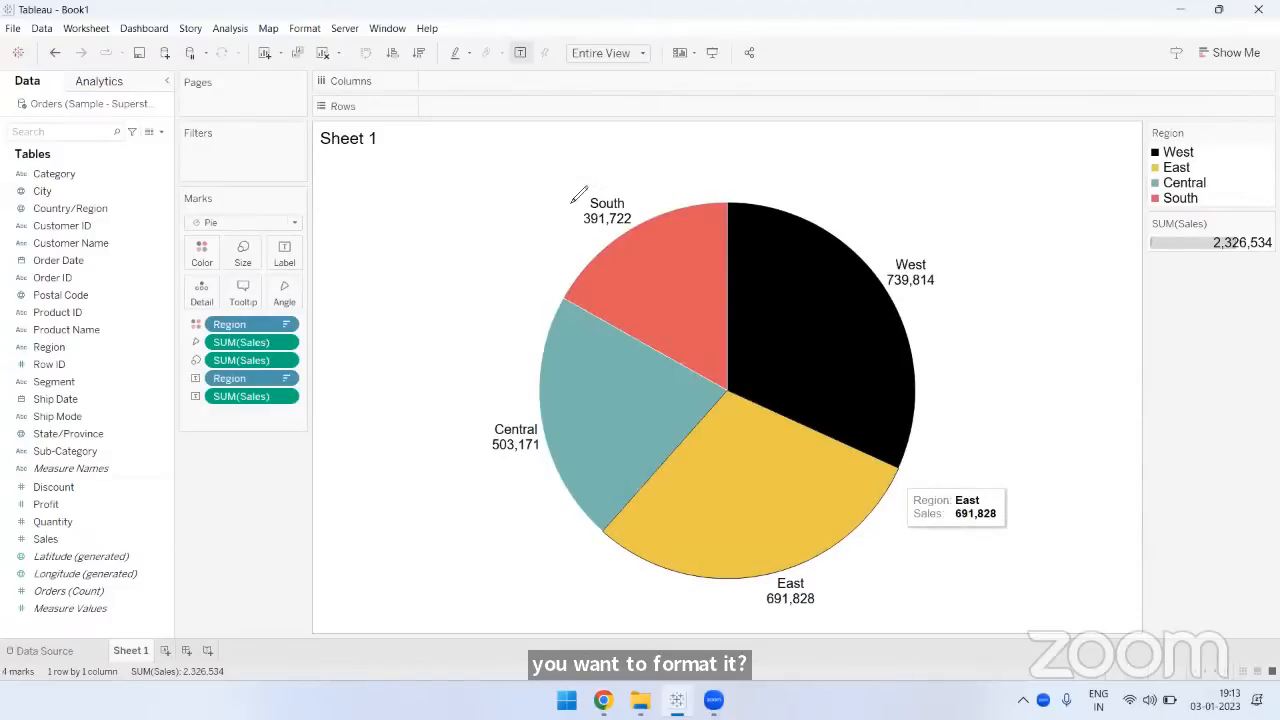
{"action": "mouse_move", "coordinate": [545, 201]}
{"action": "left_mouse_down"}
{"action": "mouse_move", "coordinate": [581, 200]}
{"action": "mouse_move", "coordinate": [566, 231]}
{"action": "left_mouse_up"}
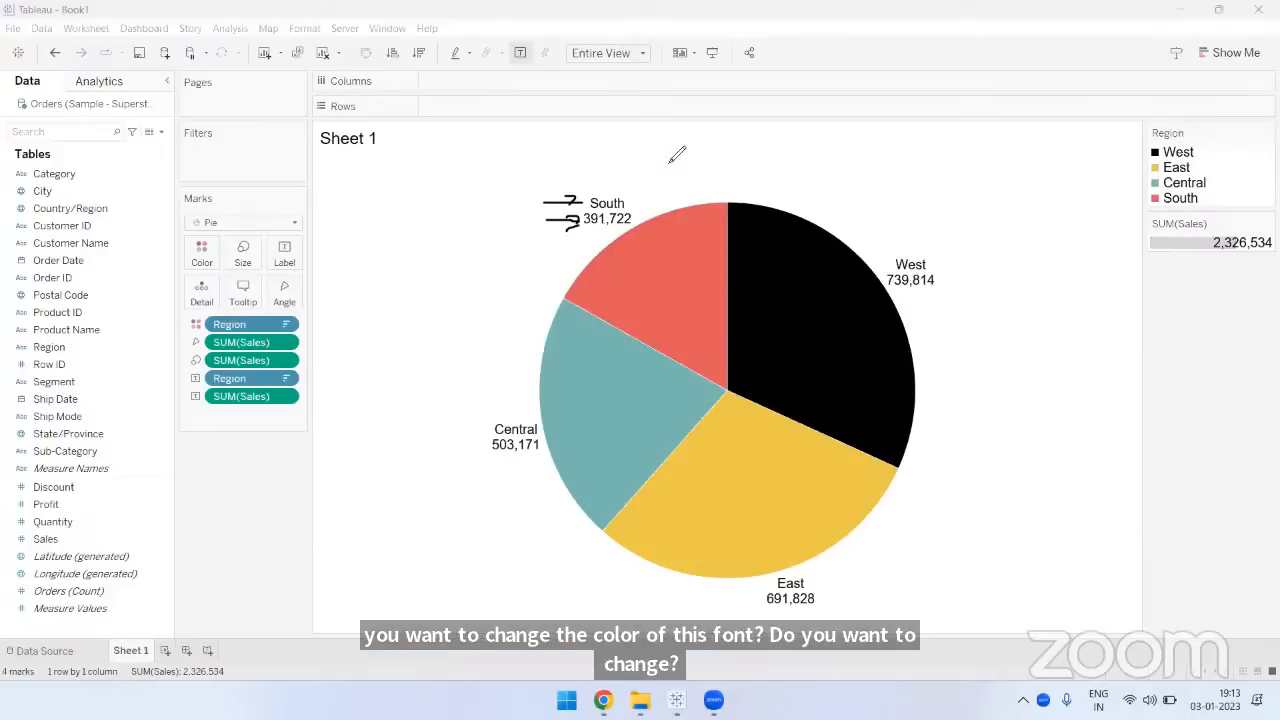
{"action": "mouse_move", "coordinate": [667, 156]}
{"action": "left_mouse_down"}
{"action": "mouse_move", "coordinate": [620, 204]}
{"action": "mouse_move", "coordinate": [634, 226]}
{"action": "left_mouse_up"}
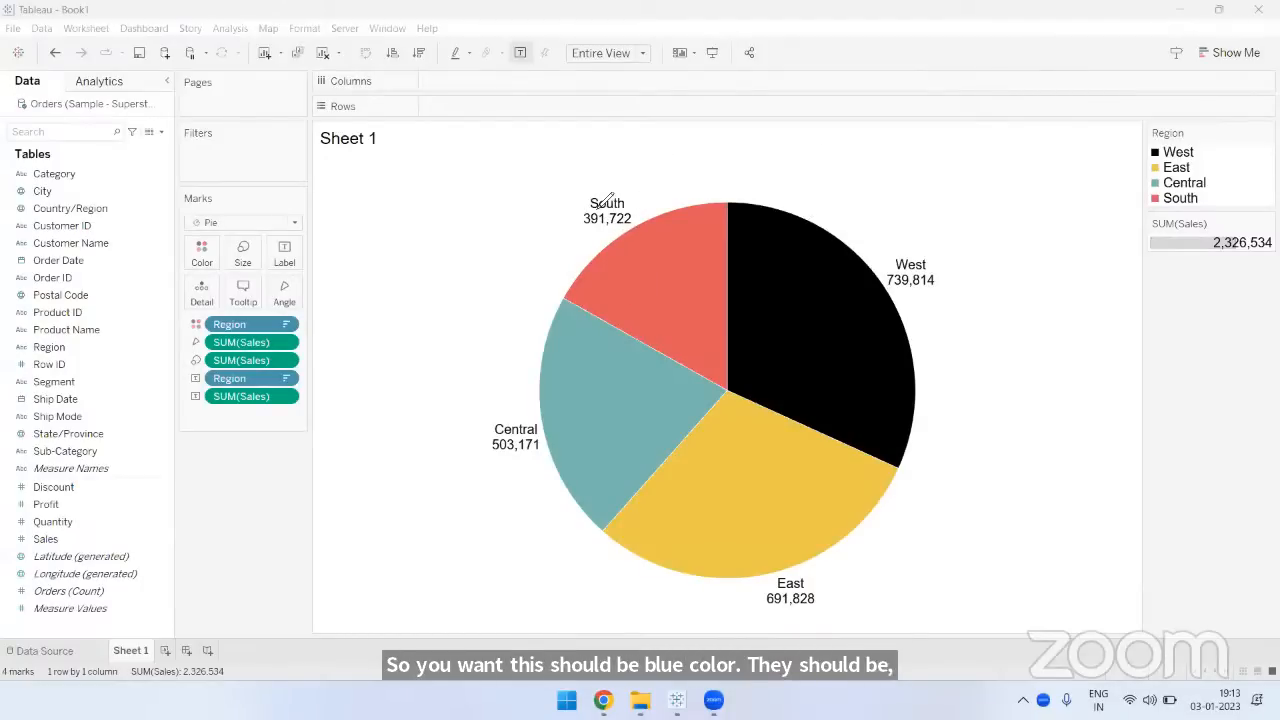
{"action": "mouse_move", "coordinate": [556, 205]}
{"action": "left_mouse_down"}
{"action": "mouse_move", "coordinate": [579, 206]}
{"action": "mouse_move", "coordinate": [564, 219]}
{"action": "left_mouse_up"}
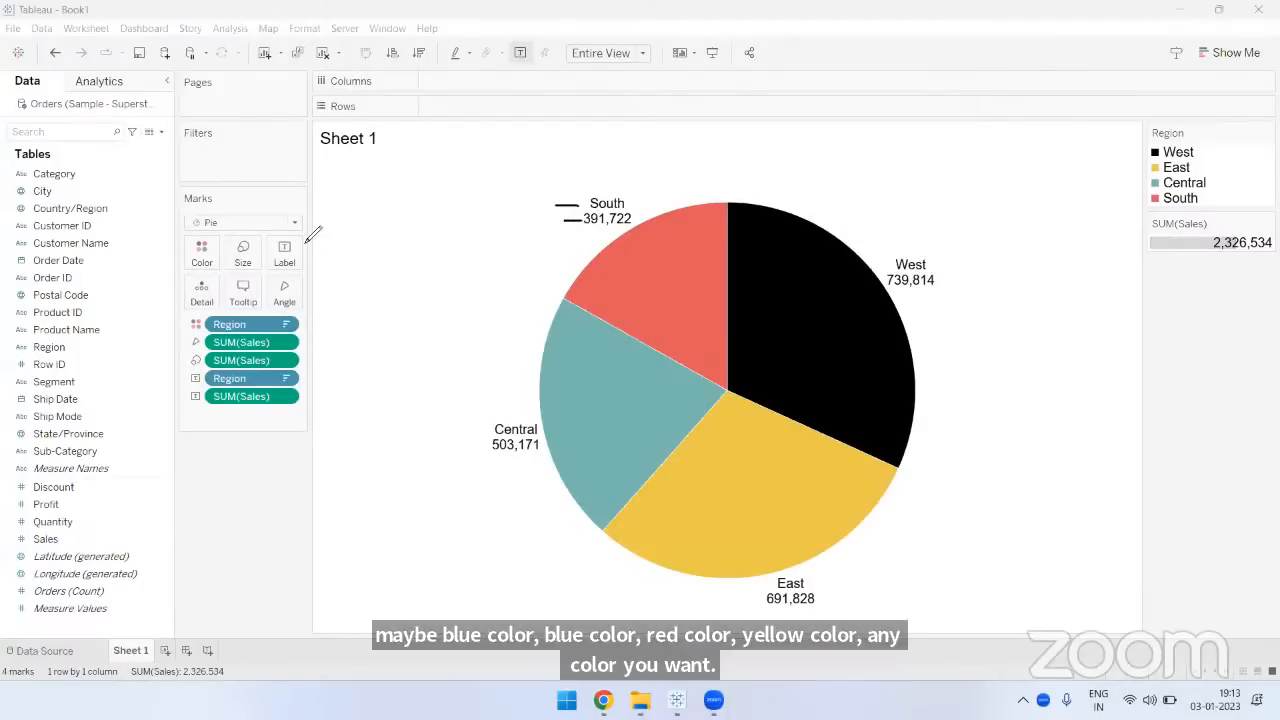
{"action": "left_click_drag", "start_coordinate": [304, 247], "coordinate": [270, 272]}
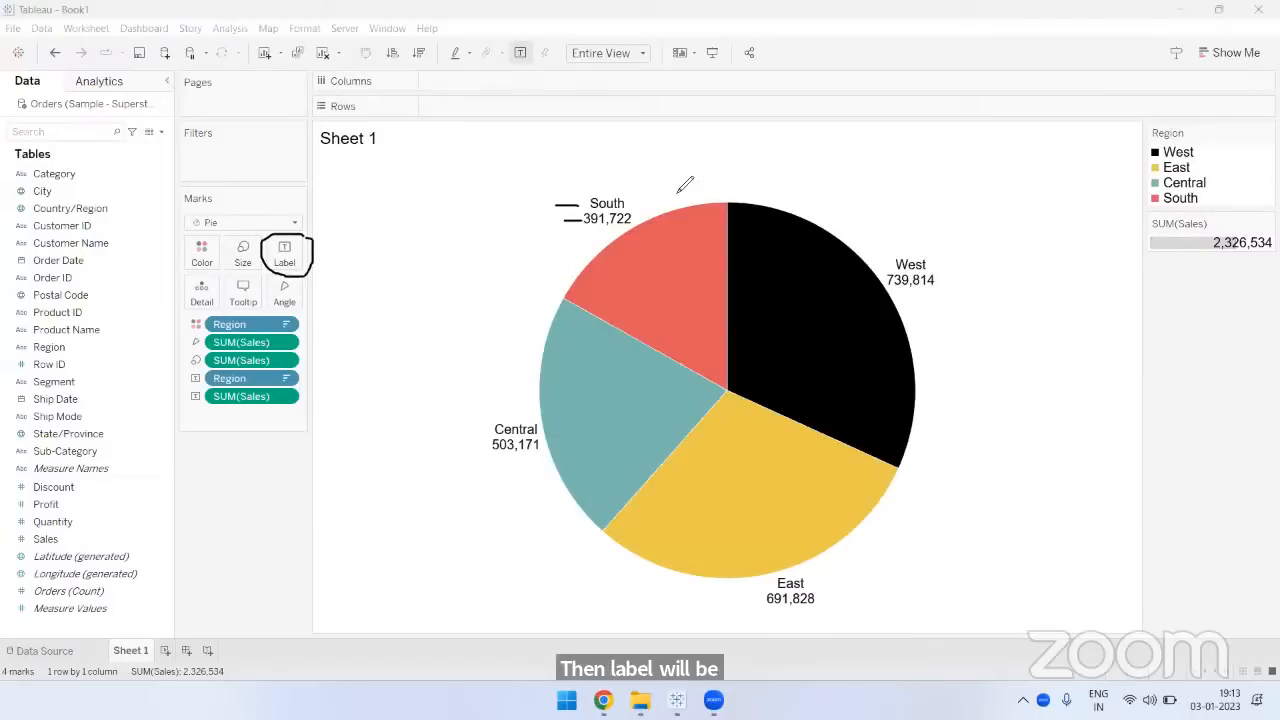
- Open the mark label text for editing and color the Region field dark blue
{"action": "left_click", "coordinate": [290, 254]}
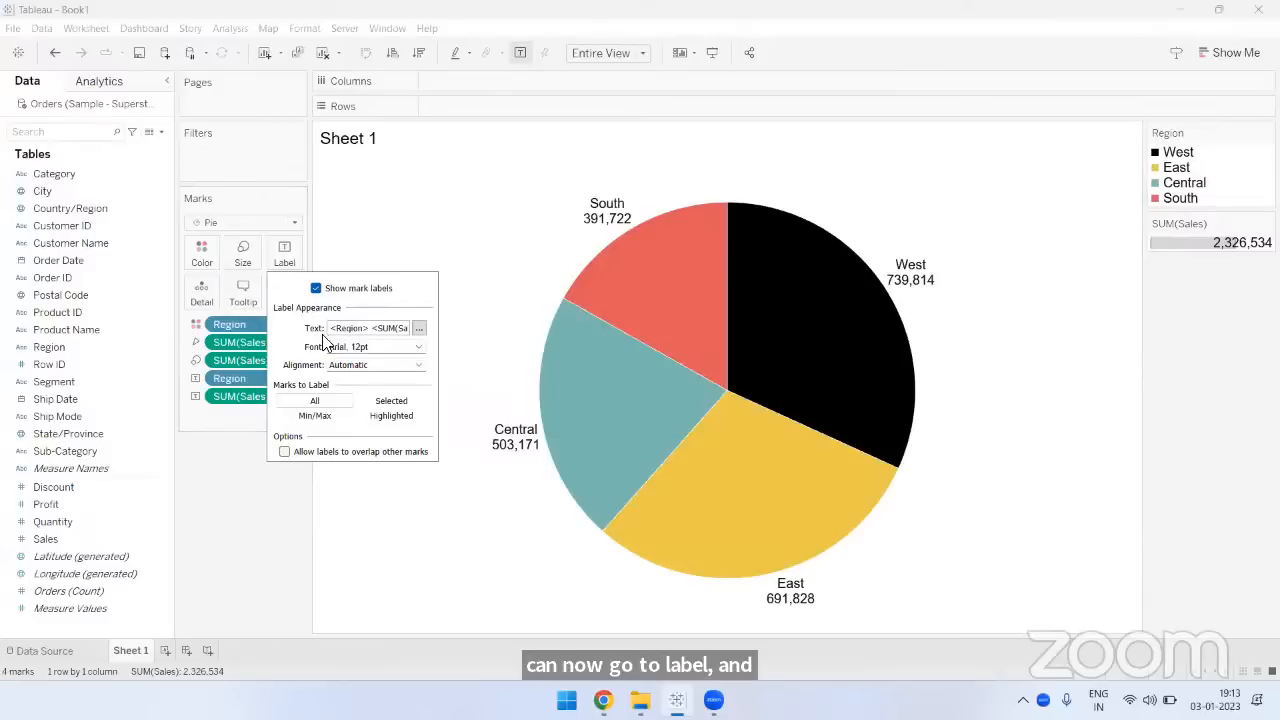
{"action": "left_click", "coordinate": [419, 329]}
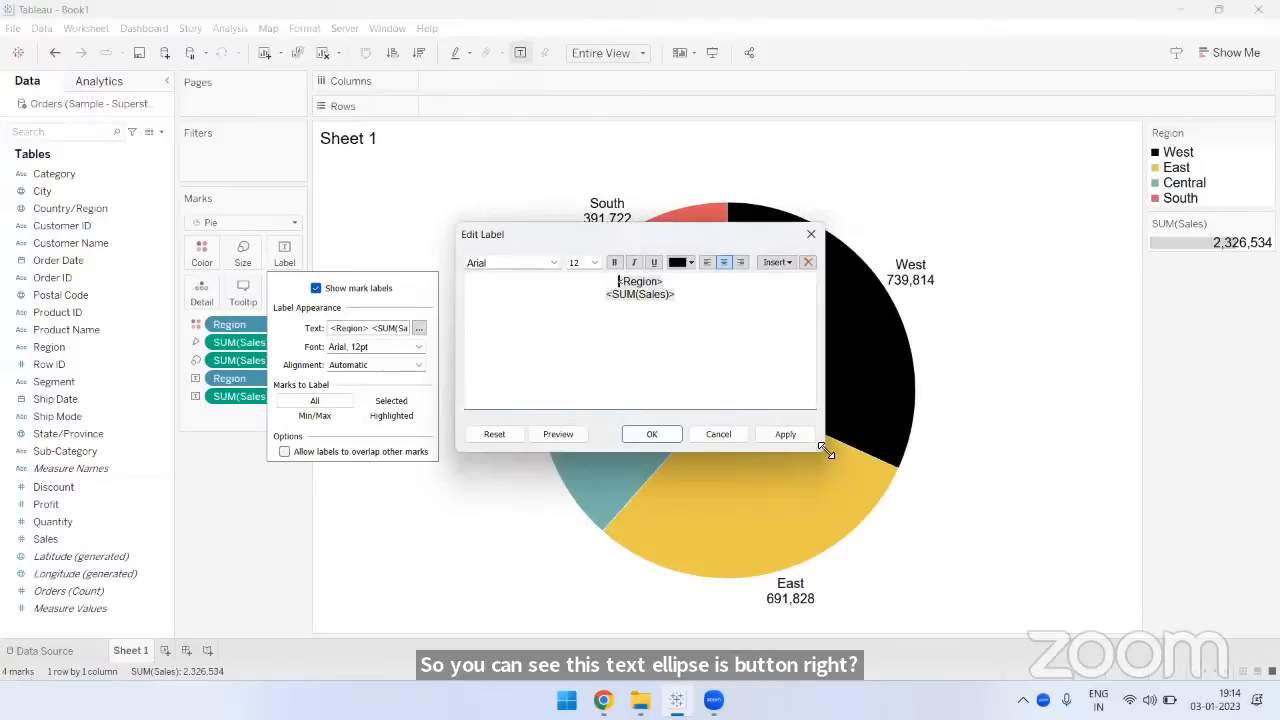
{"action": "left_click_drag", "start_coordinate": [823, 451], "coordinate": [1020, 602]}
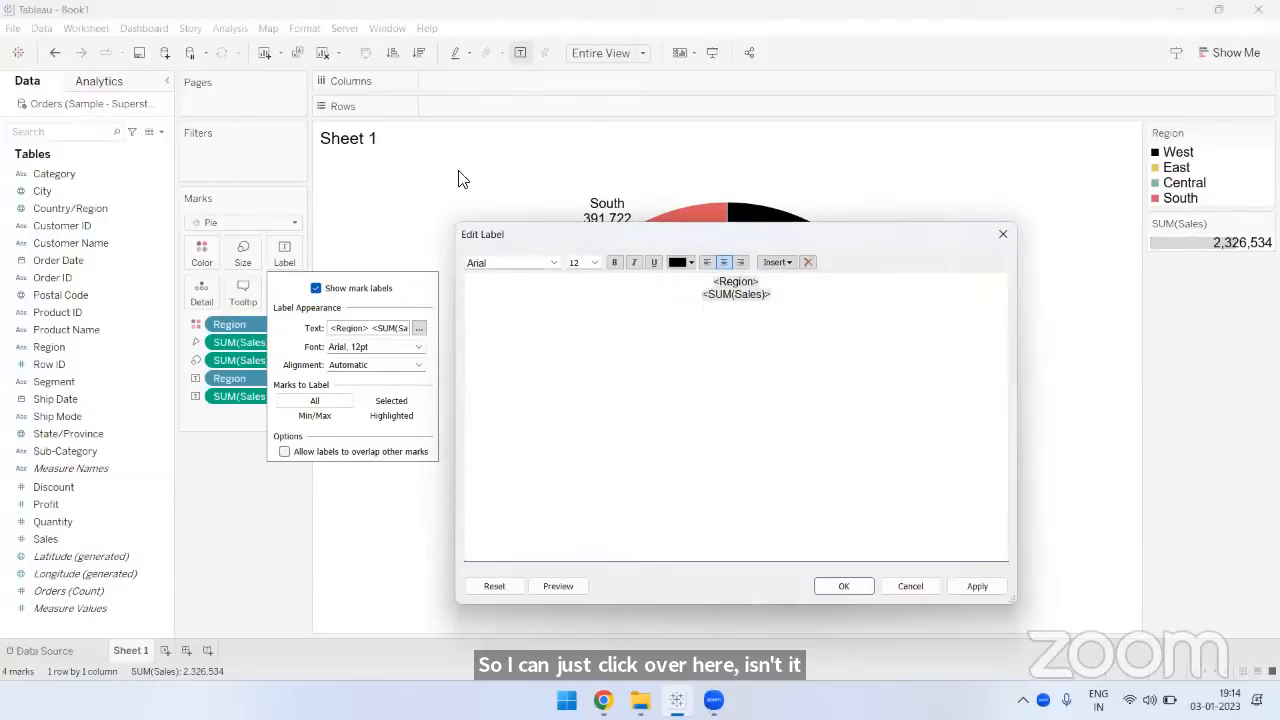
{"action": "left_click_drag", "start_coordinate": [844, 236], "coordinate": [485, 161]}
{"action": "double_click", "coordinate": [385, 207]}
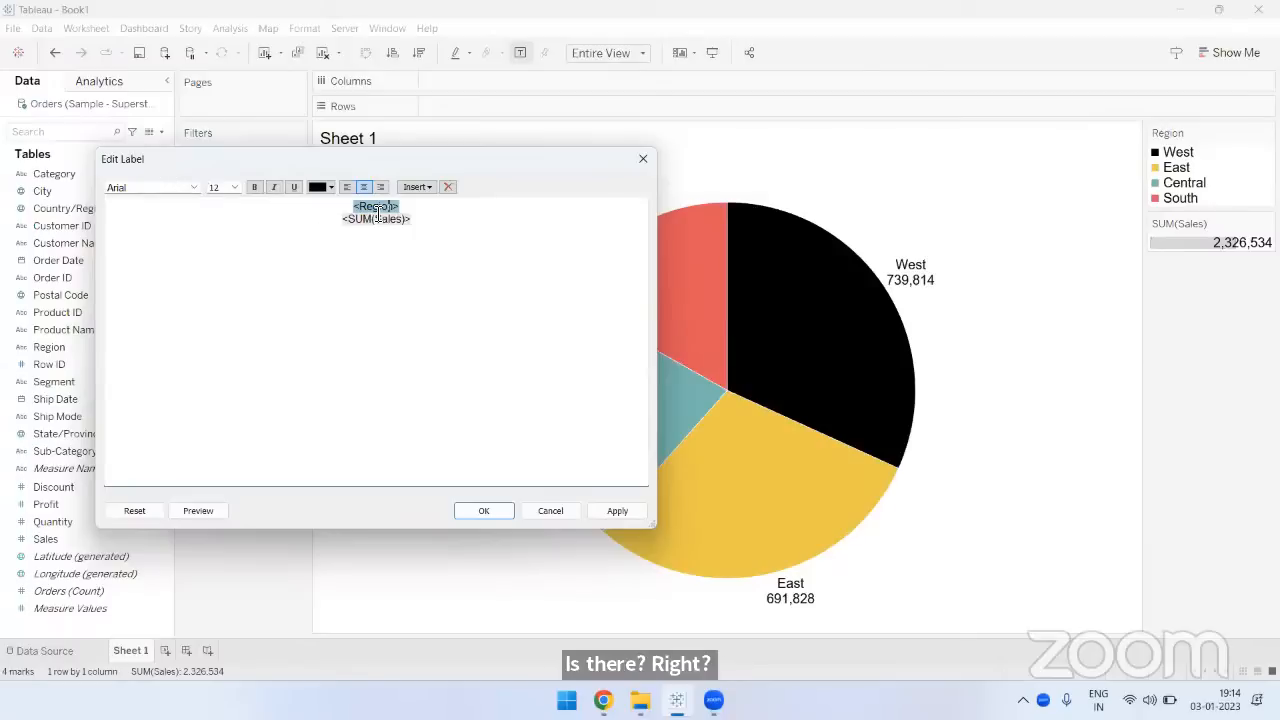
{"action": "left_click_drag", "start_coordinate": [364, 155], "coordinate": [392, 182]}
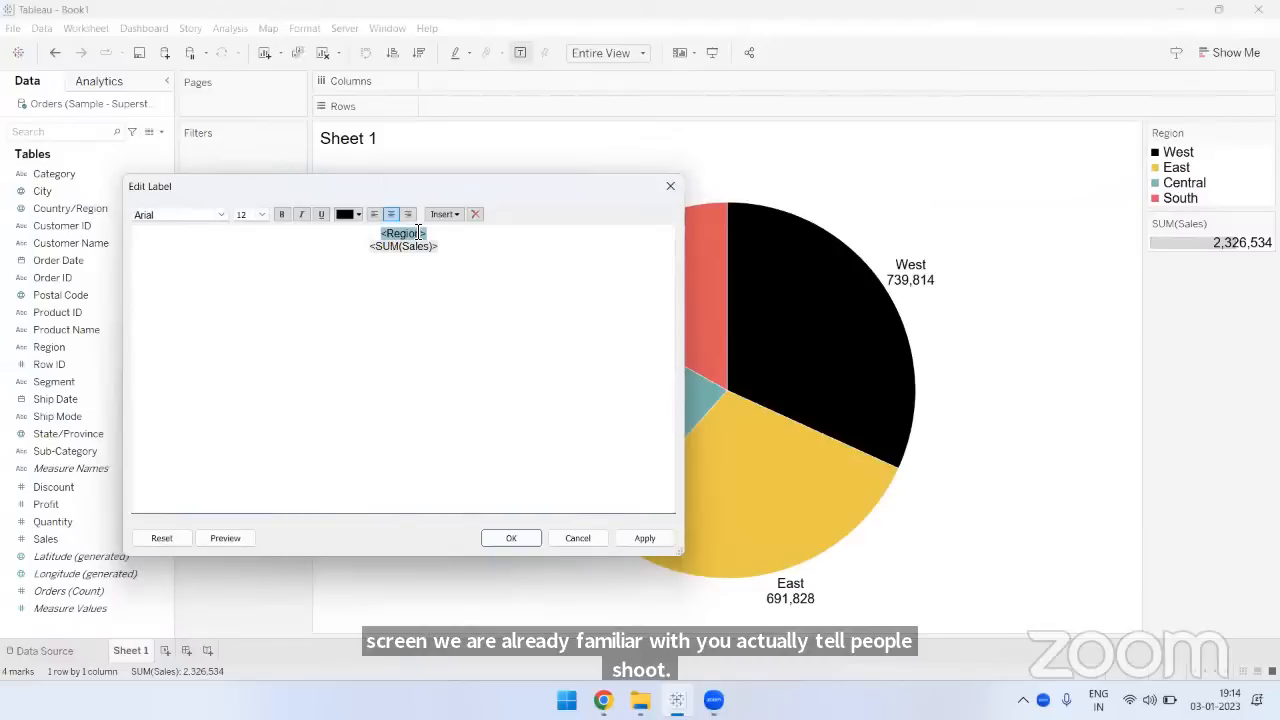
{"action": "left_click", "coordinate": [356, 215]}
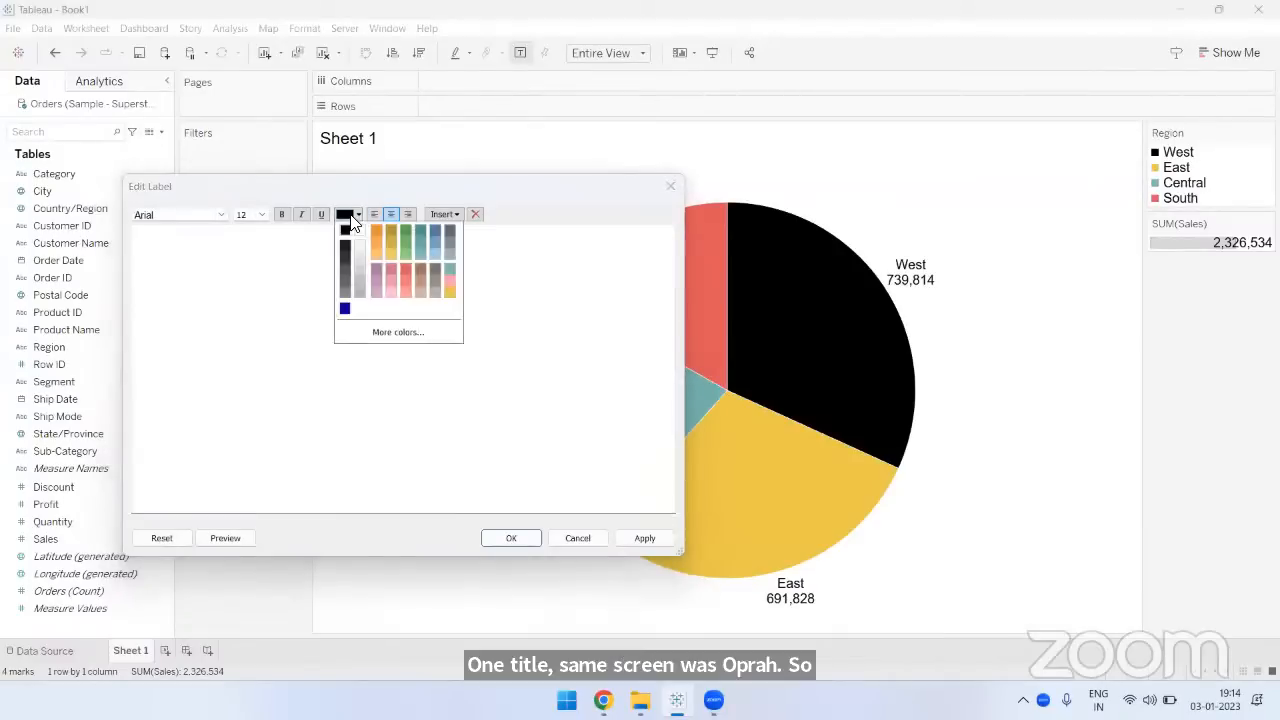
{"action": "left_click", "coordinate": [345, 308]}
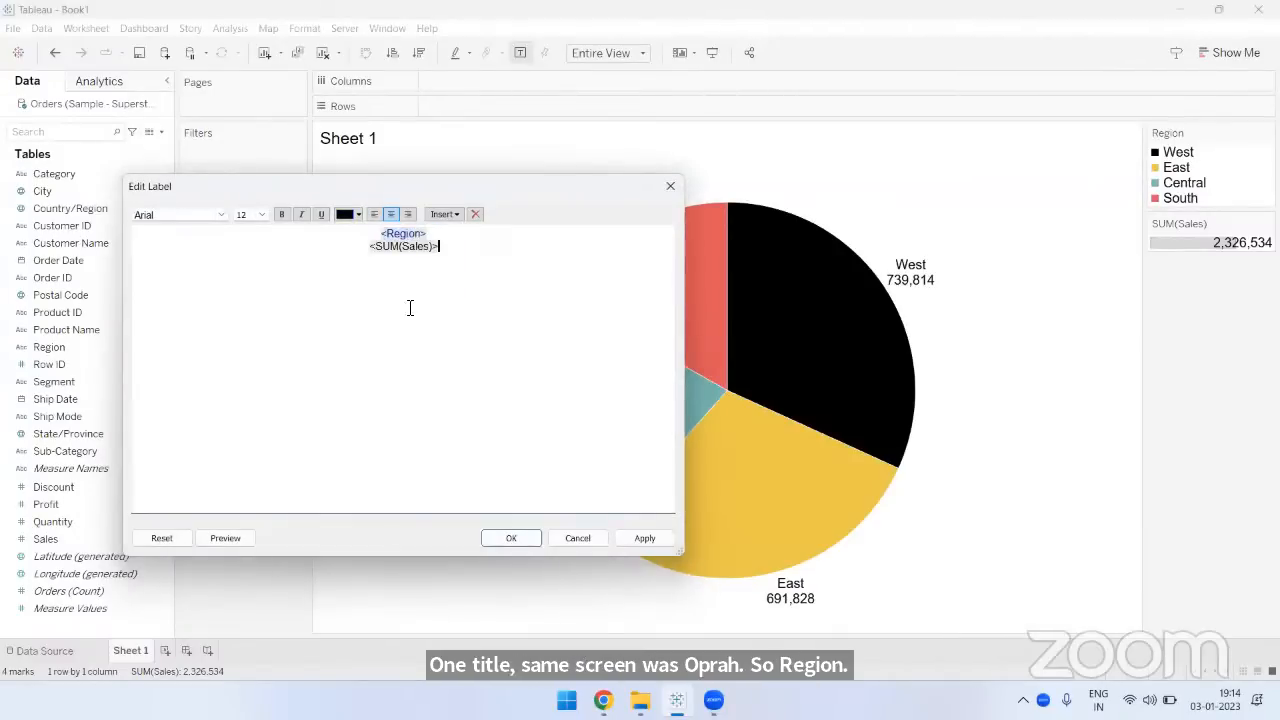
- Color the SUM(Sales) field in the mark label text red and apply the label changes
{"action": "double_click", "coordinate": [408, 250]}
{"action": "left_click", "coordinate": [357, 217]}
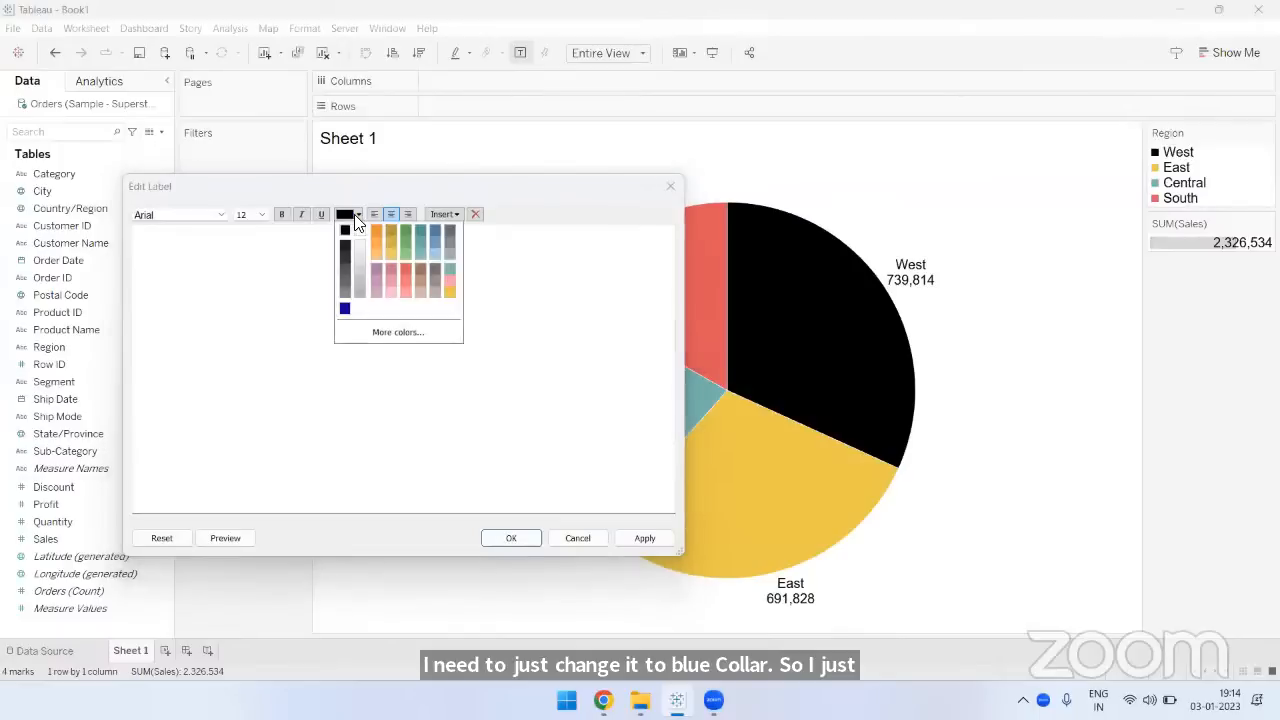
{"action": "left_click", "coordinate": [408, 270]}
{"action": "left_click", "coordinate": [542, 321]}
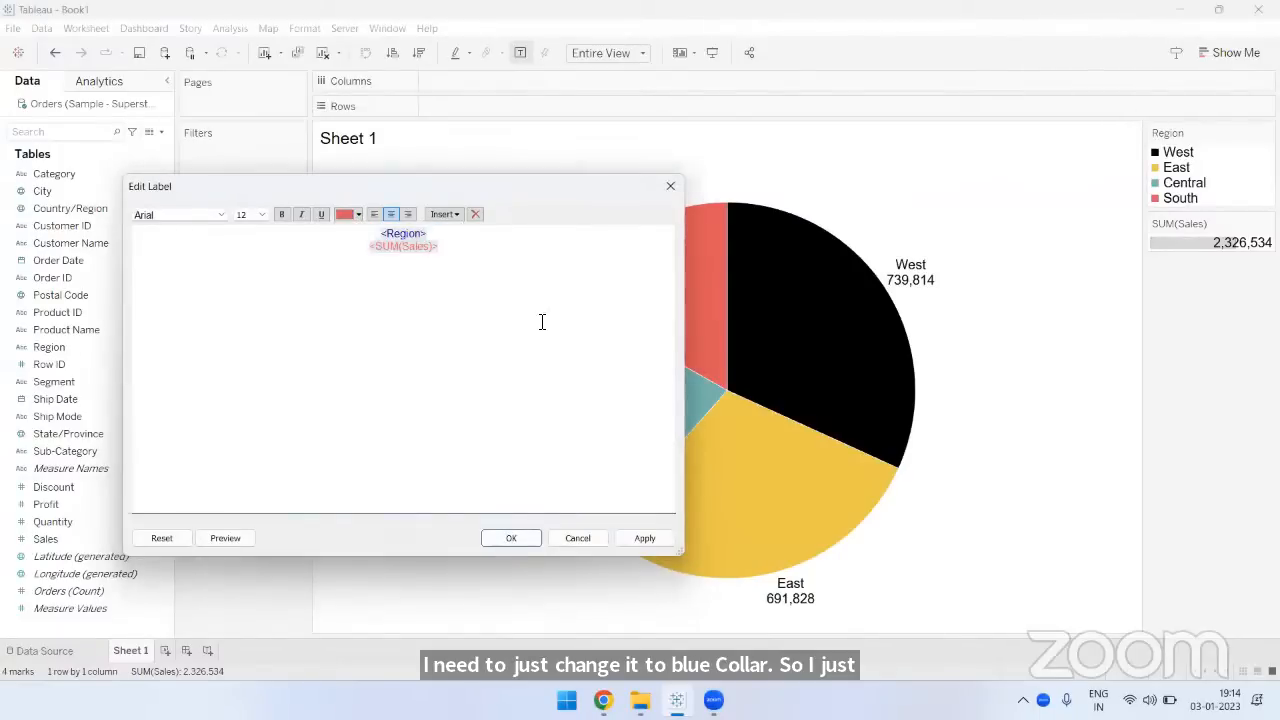
{"action": "left_click", "coordinate": [517, 536]}
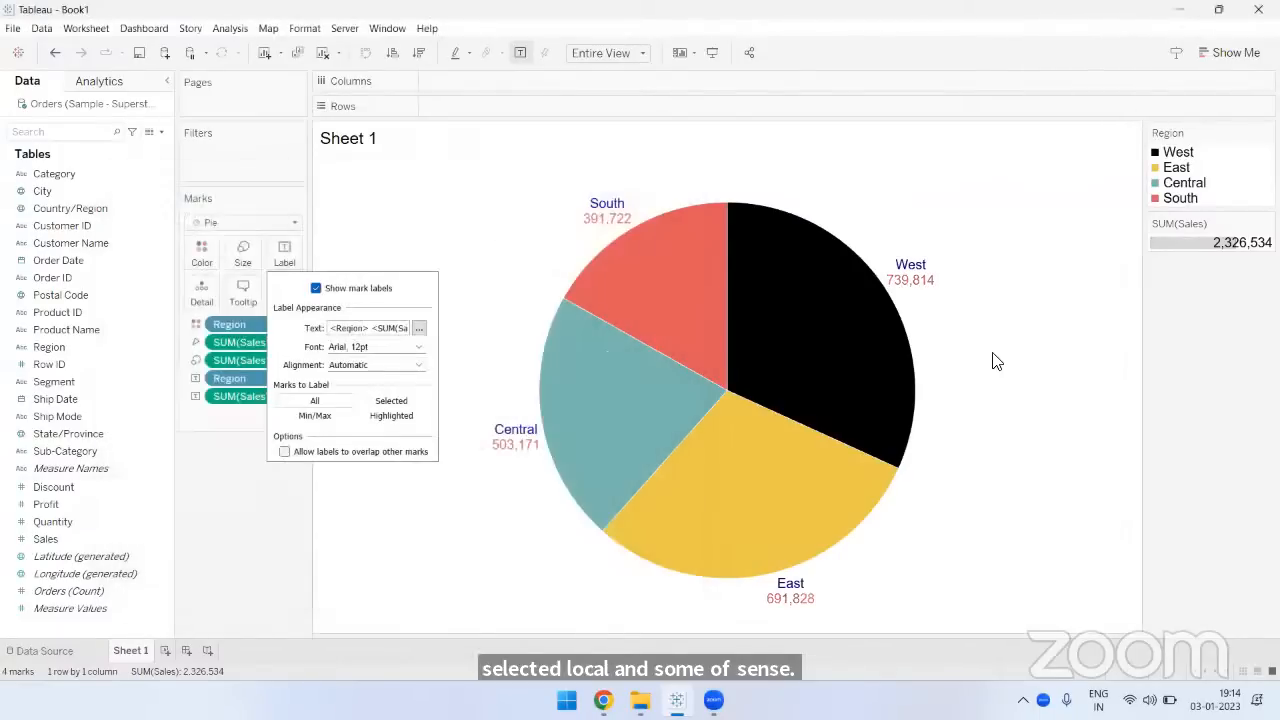
{"action": "left_click", "coordinate": [1098, 428]}
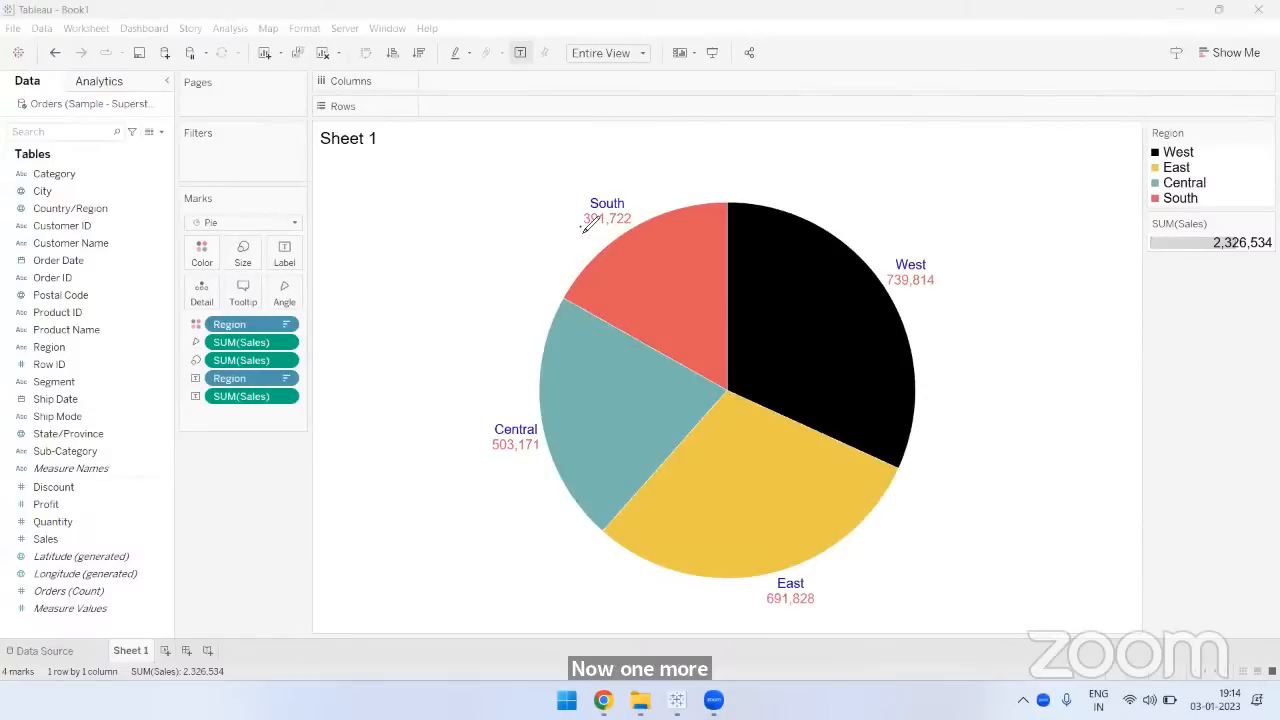
{"action": "left_click_drag", "start_coordinate": [581, 227], "coordinate": [633, 226]}
{"action": "left_click_drag", "start_coordinate": [493, 458], "coordinate": [540, 458]}
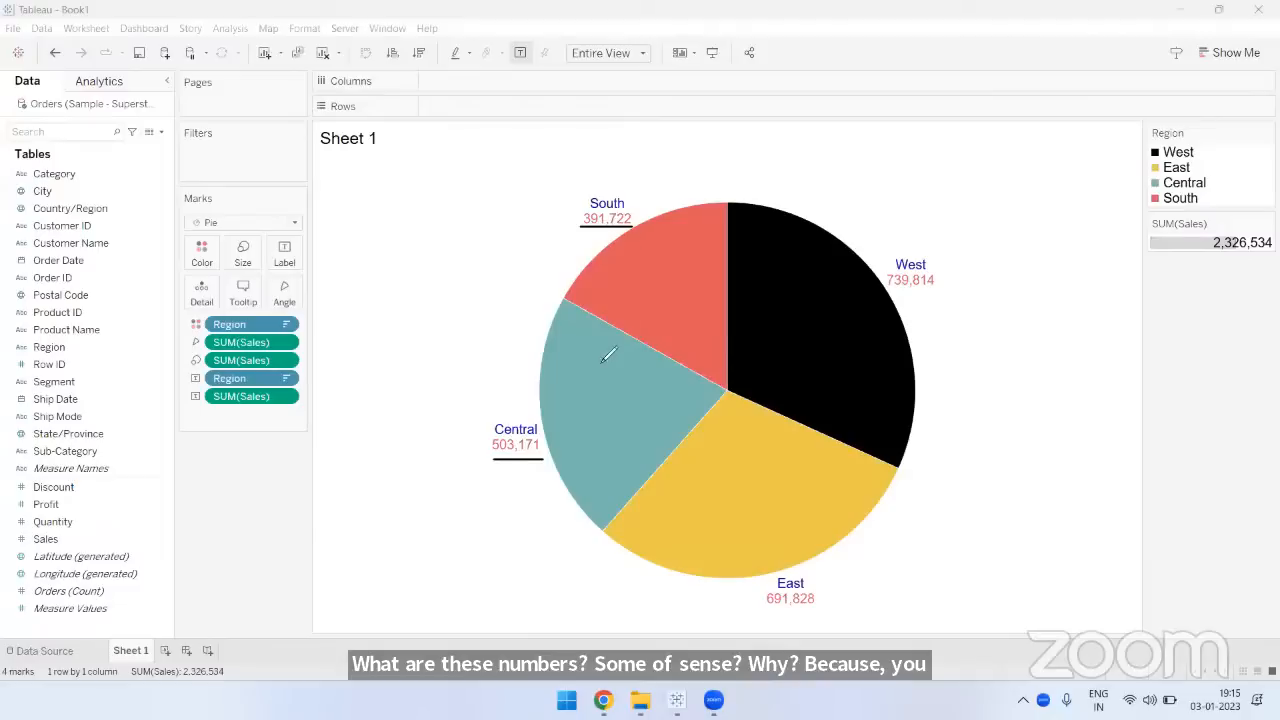
{"action": "left_click_drag", "start_coordinate": [274, 408], "coordinate": [180, 409]}
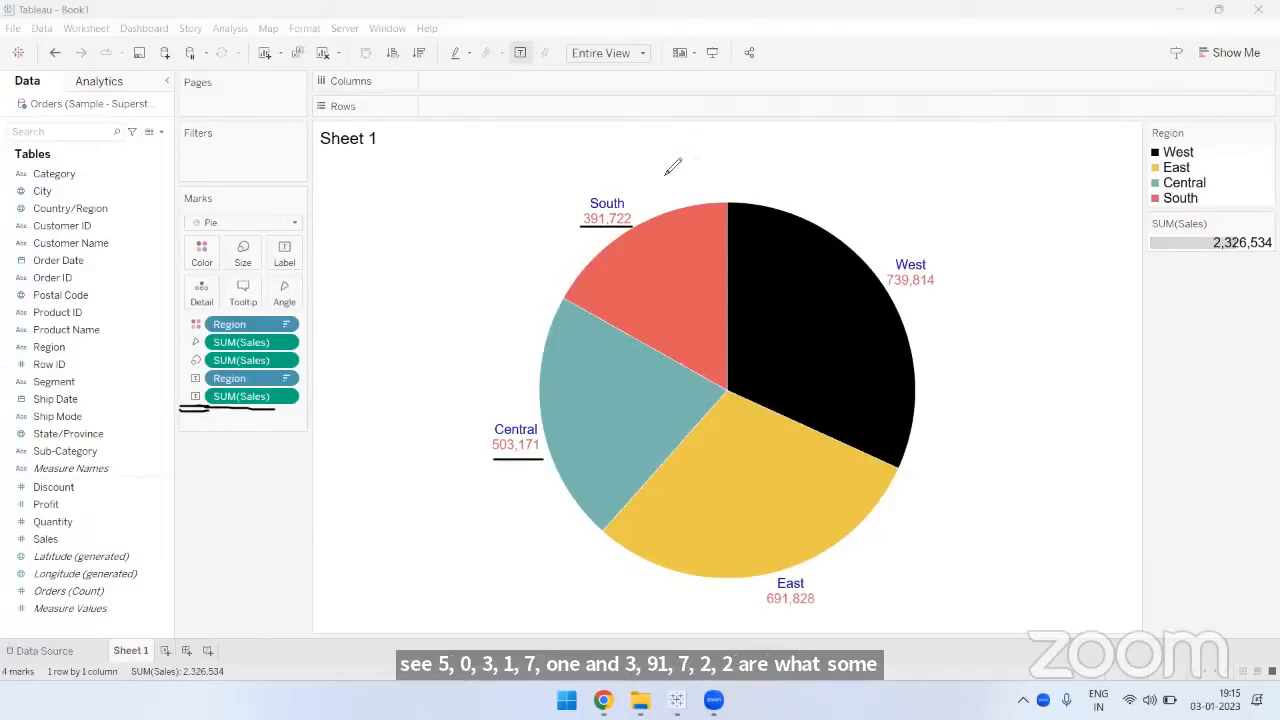
{"action": "left_click_drag", "start_coordinate": [212, 406], "coordinate": [296, 407]}
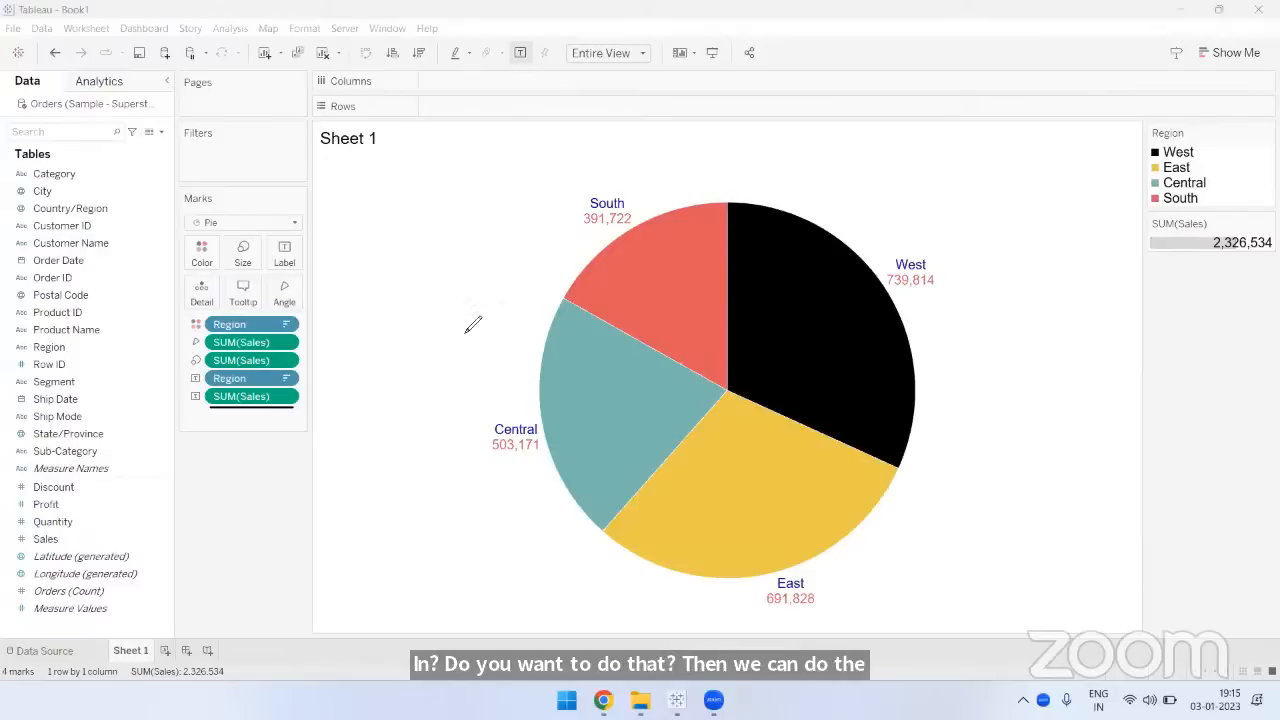
{"action": "left_click_drag", "start_coordinate": [584, 228], "coordinate": [632, 228]}
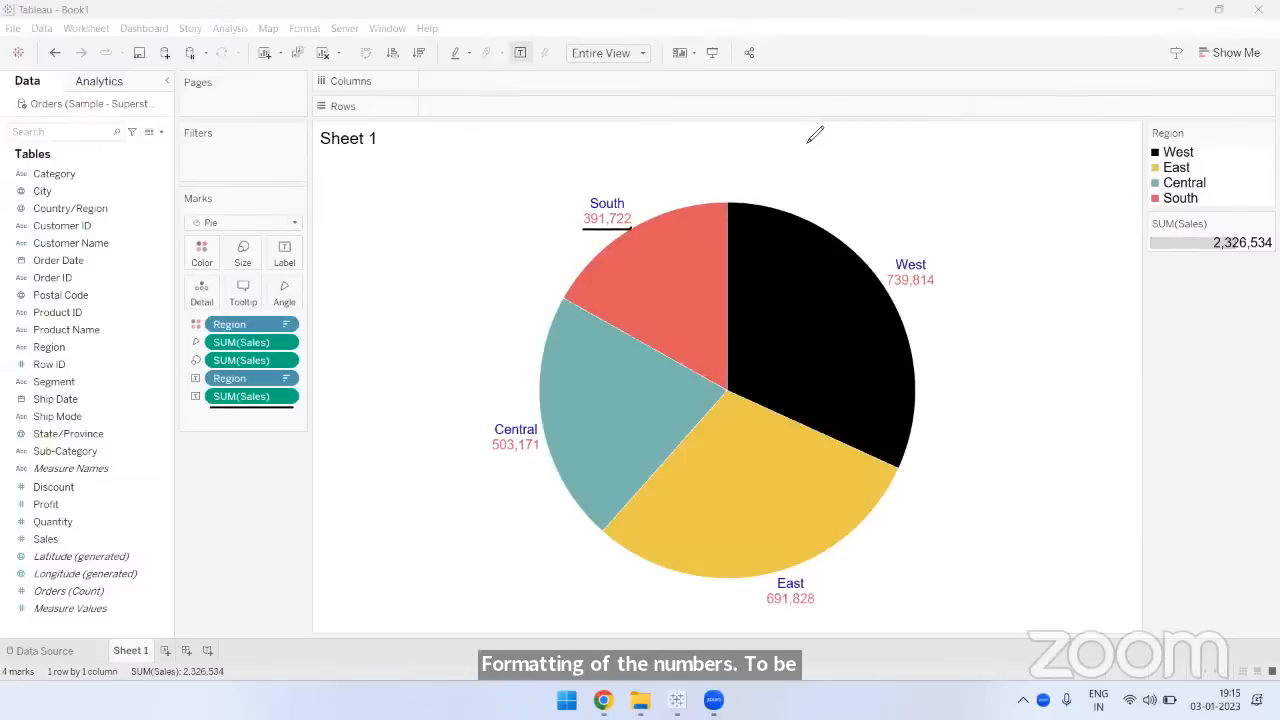
{"action": "left_click", "coordinate": [808, 142]}
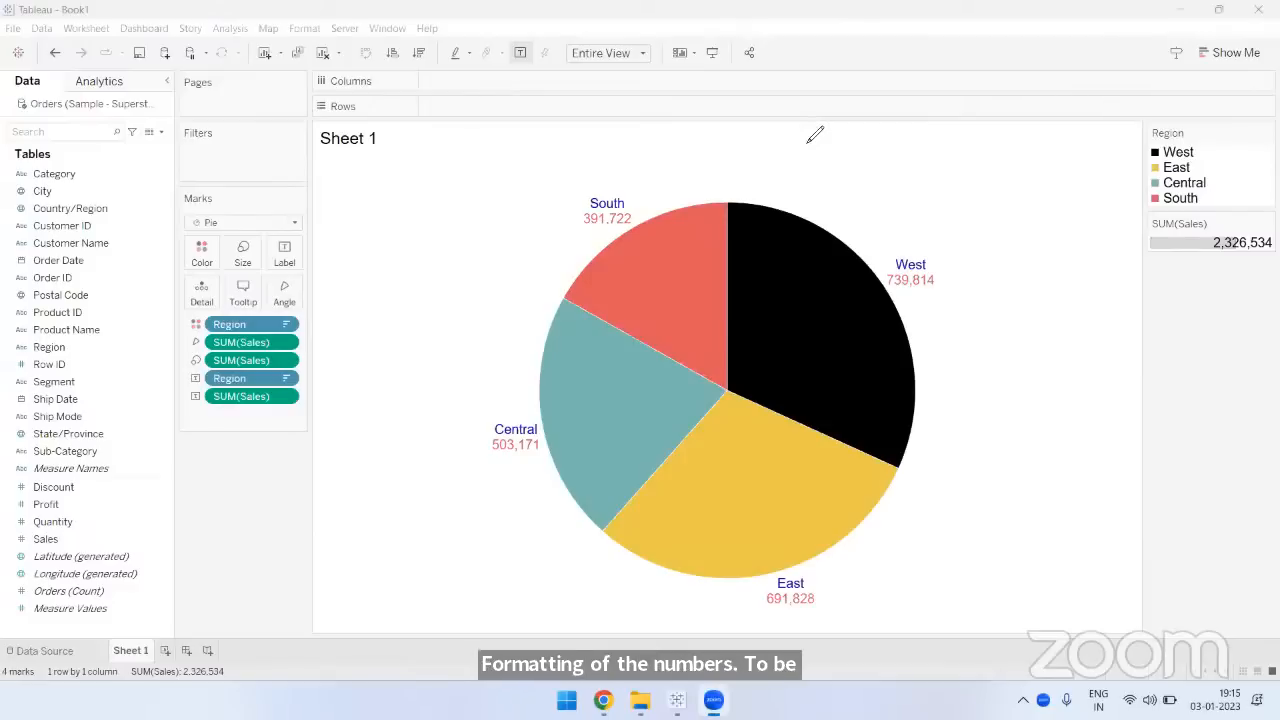
- Format the label's SUM(Sales) default pane numbers as Number (Custom) with 0 decimal places
{"action": "left_click", "coordinate": [286, 398]}
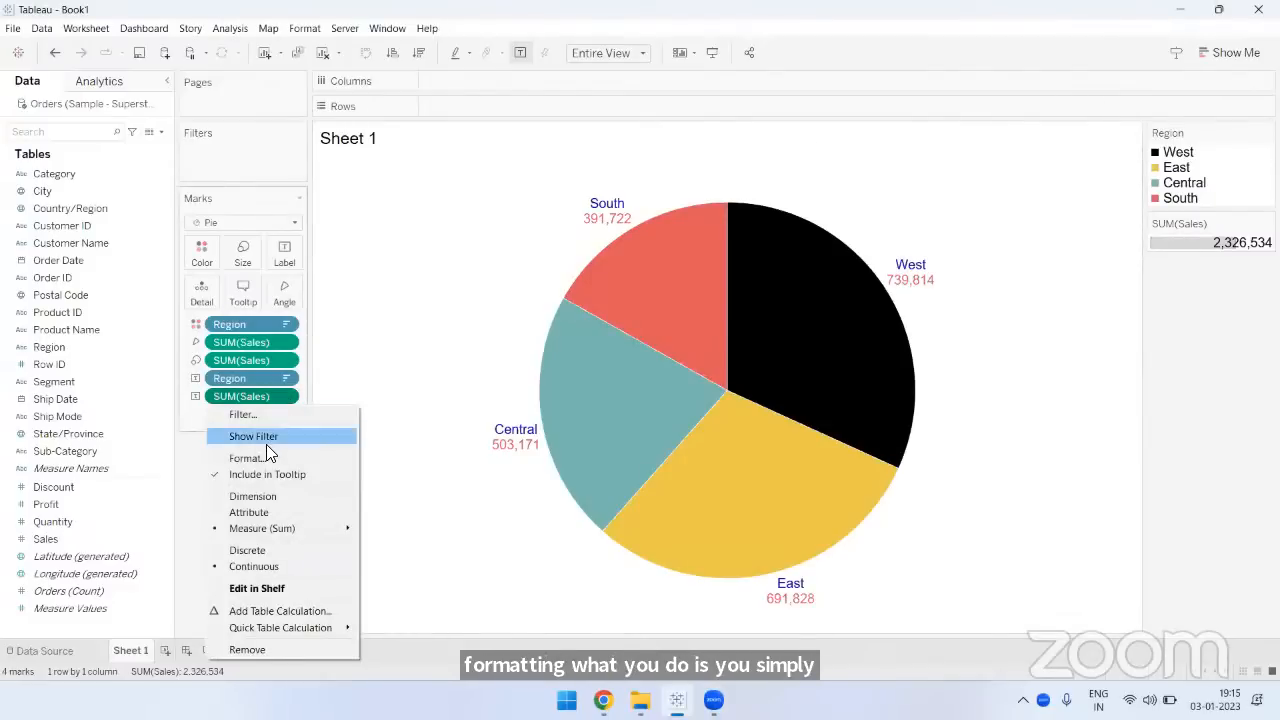
{"action": "left_click", "coordinate": [195, 461]}
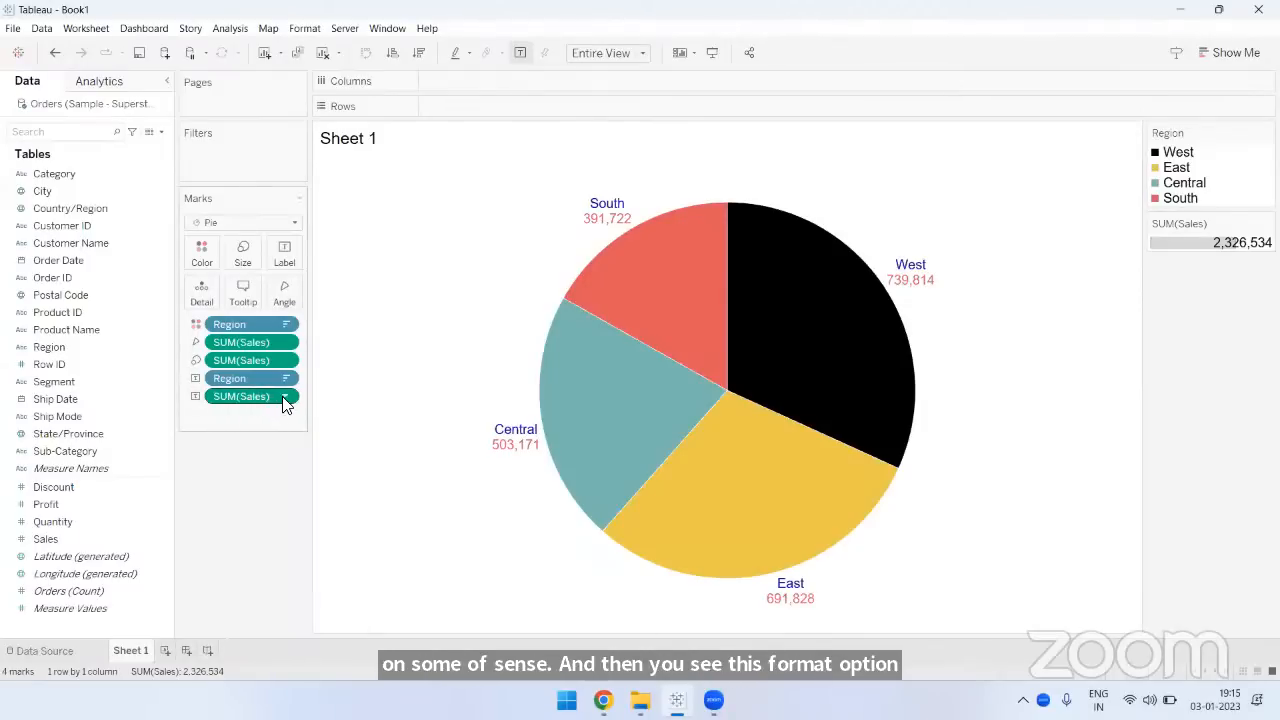
{"action": "left_click", "coordinate": [287, 397]}
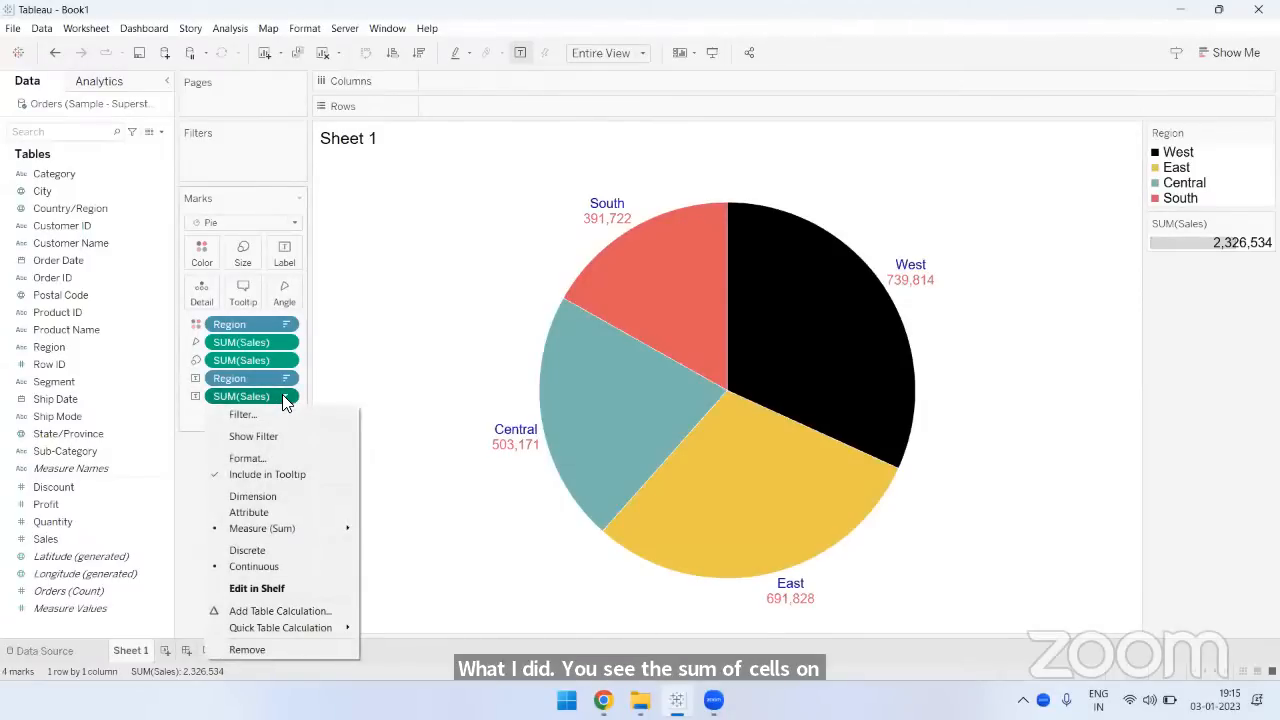
{"action": "left_click", "coordinate": [250, 458]}
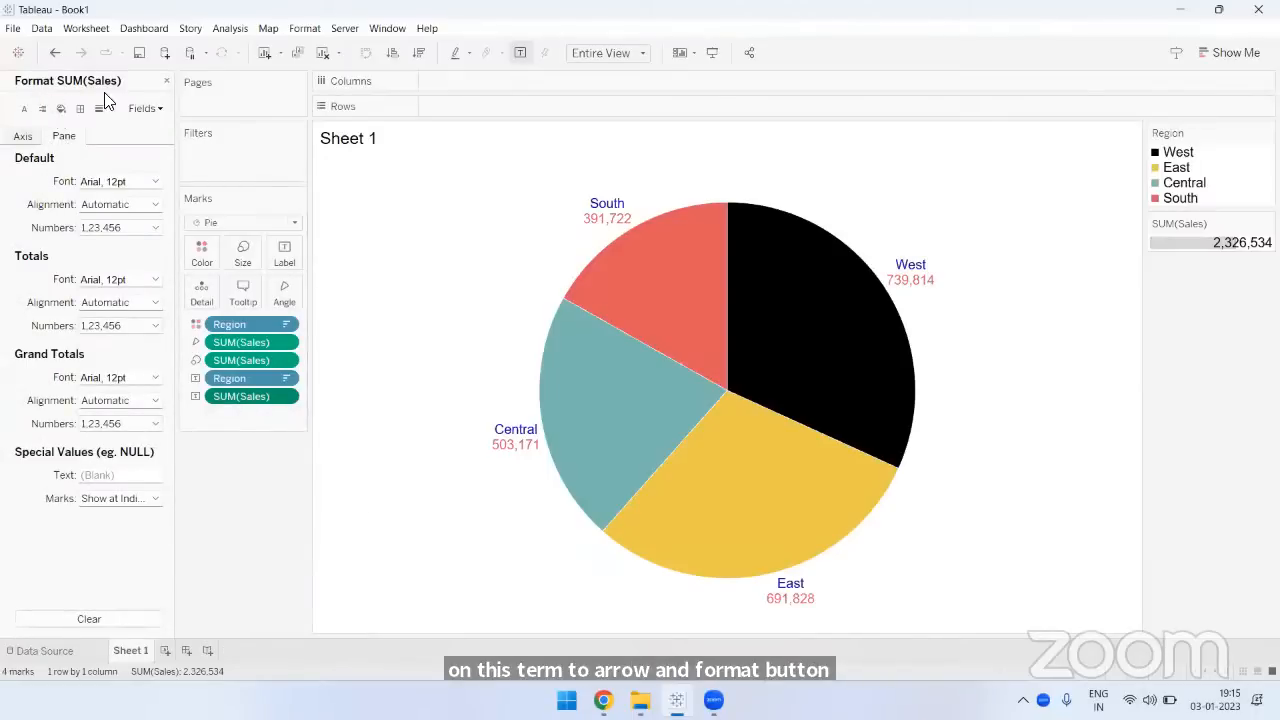
{"action": "left_click", "coordinate": [22, 137]}
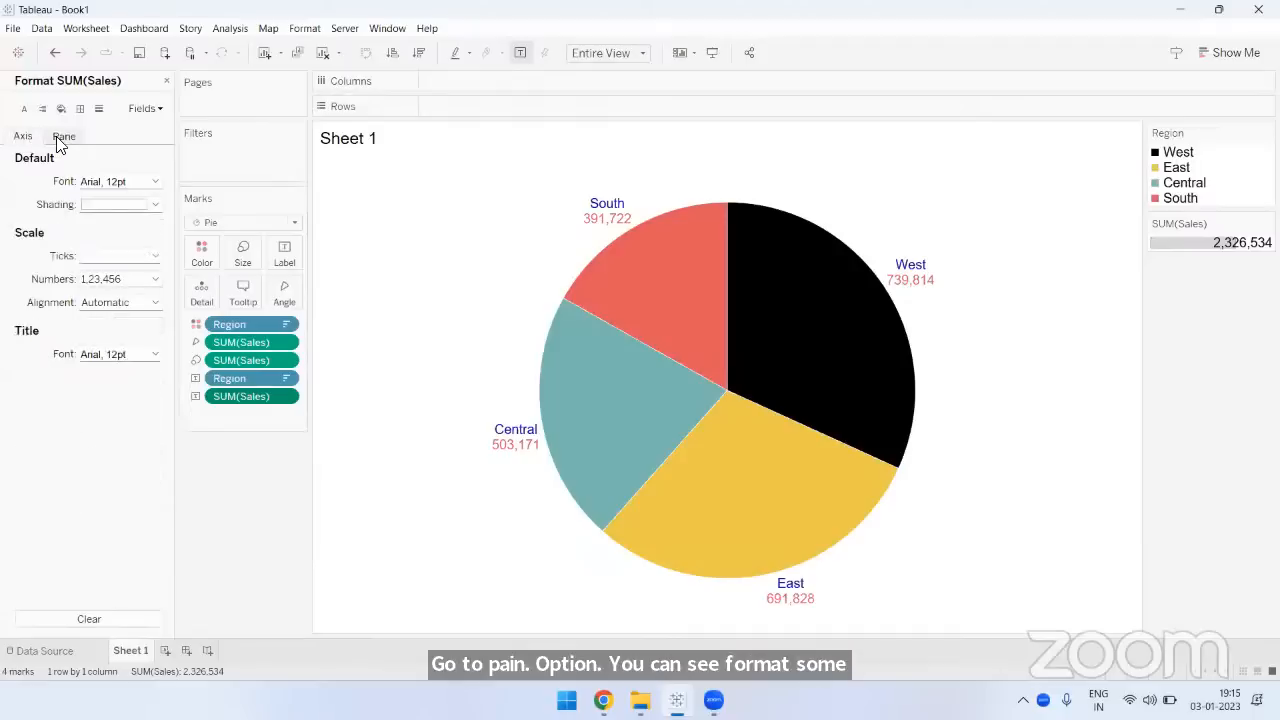
{"action": "left_click", "coordinate": [60, 137]}
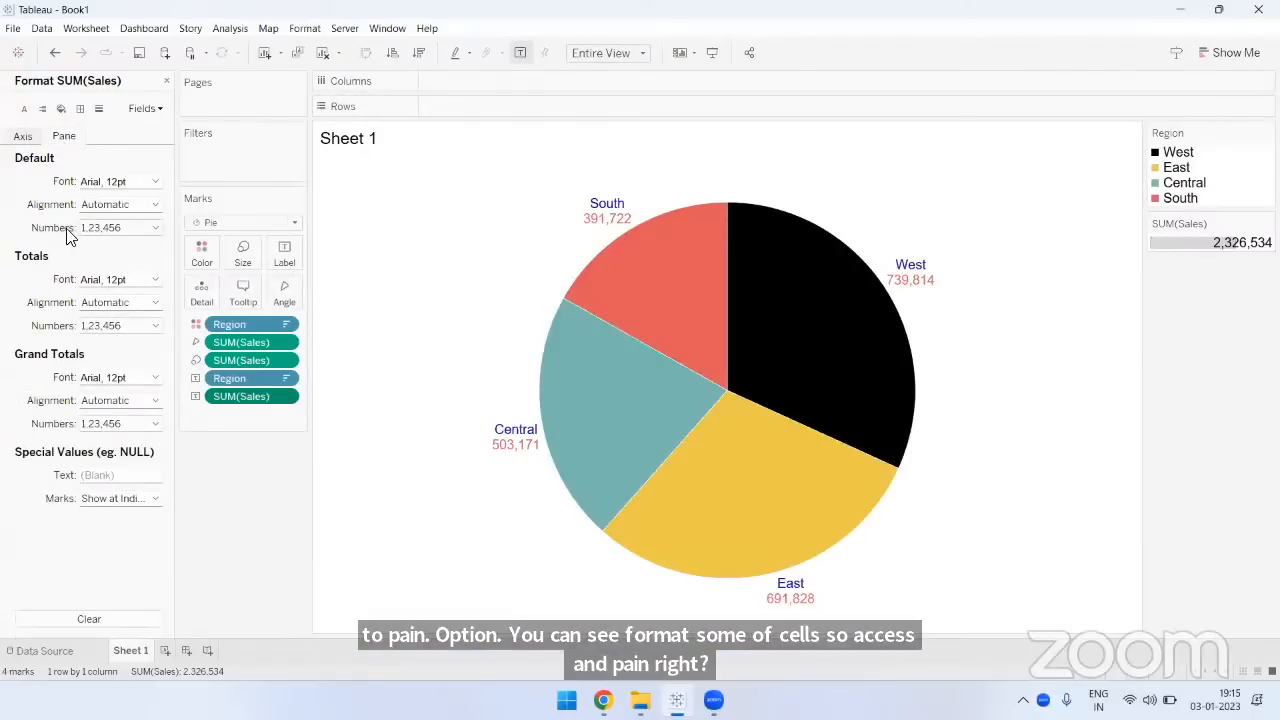
{"action": "left_click", "coordinate": [154, 229]}
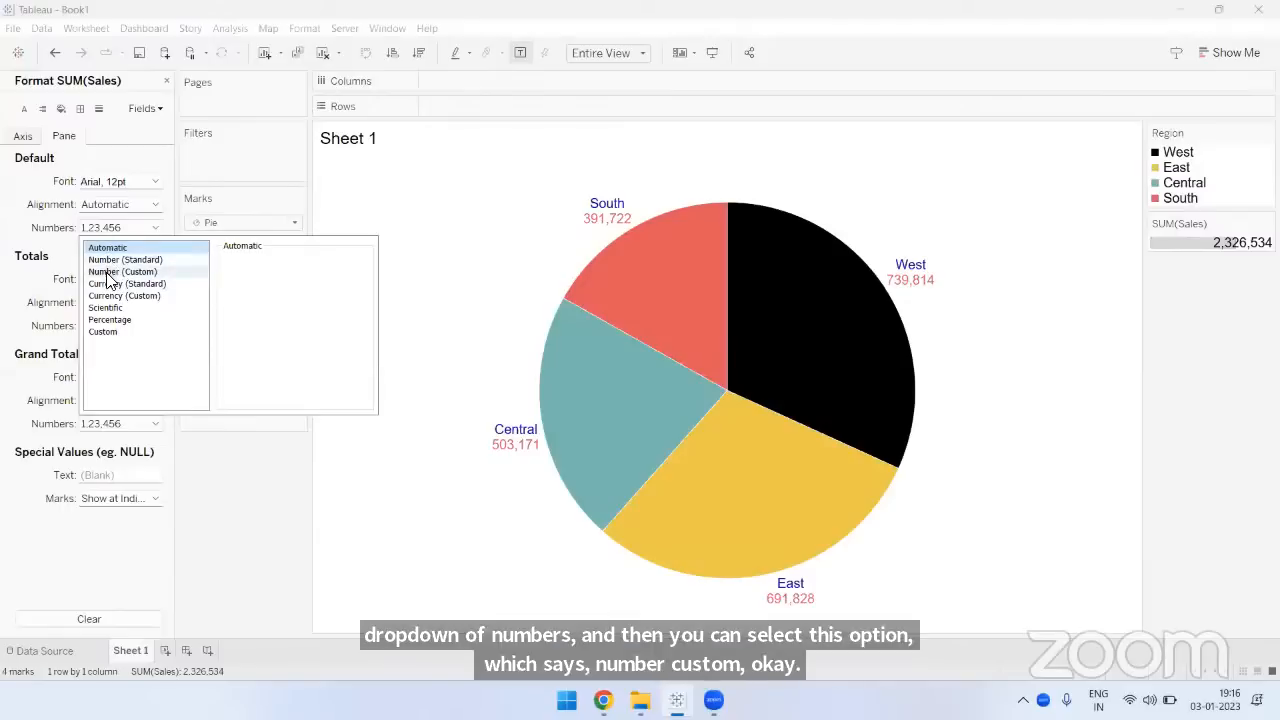
{"action": "left_click", "coordinate": [128, 272]}
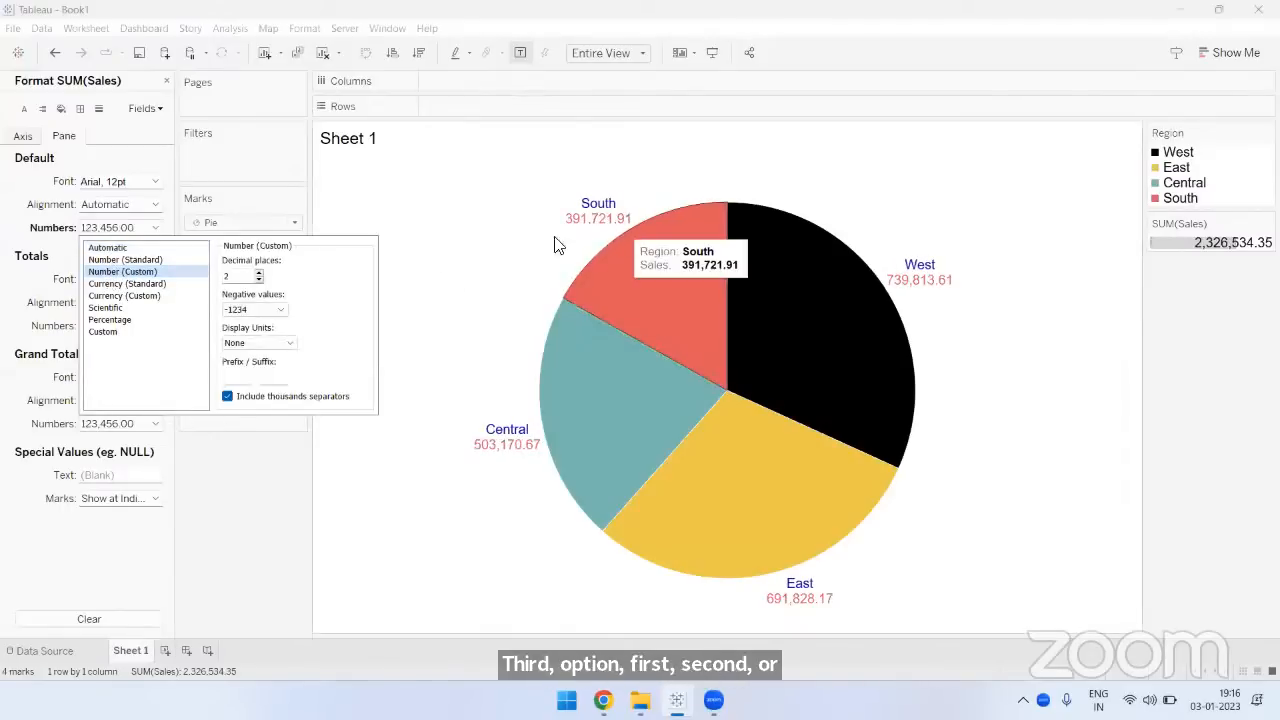
{"action": "left_click", "coordinate": [246, 276]}
{"action": "key", "text": "BackSpace"}
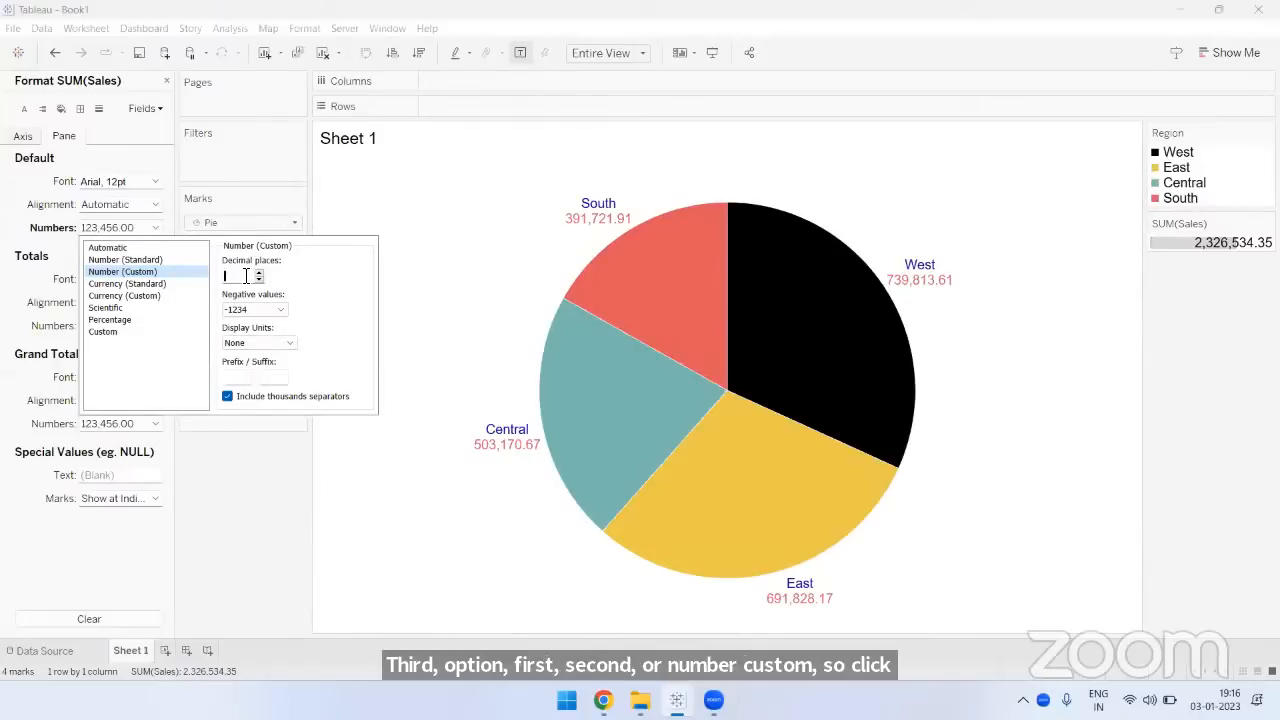
{"action": "type", "text": "0"}
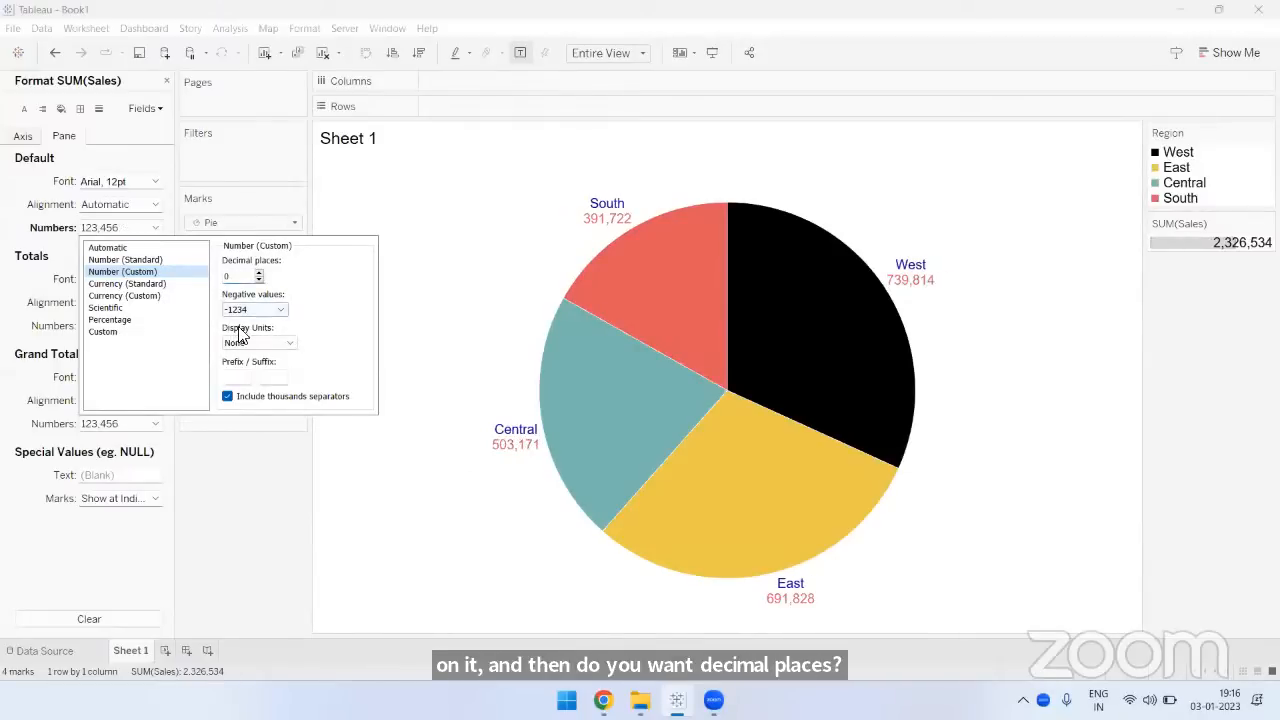
- Set the display units of the sales numbers to Thousands (K) and close the format settings
{"action": "left_click", "coordinate": [260, 343]}
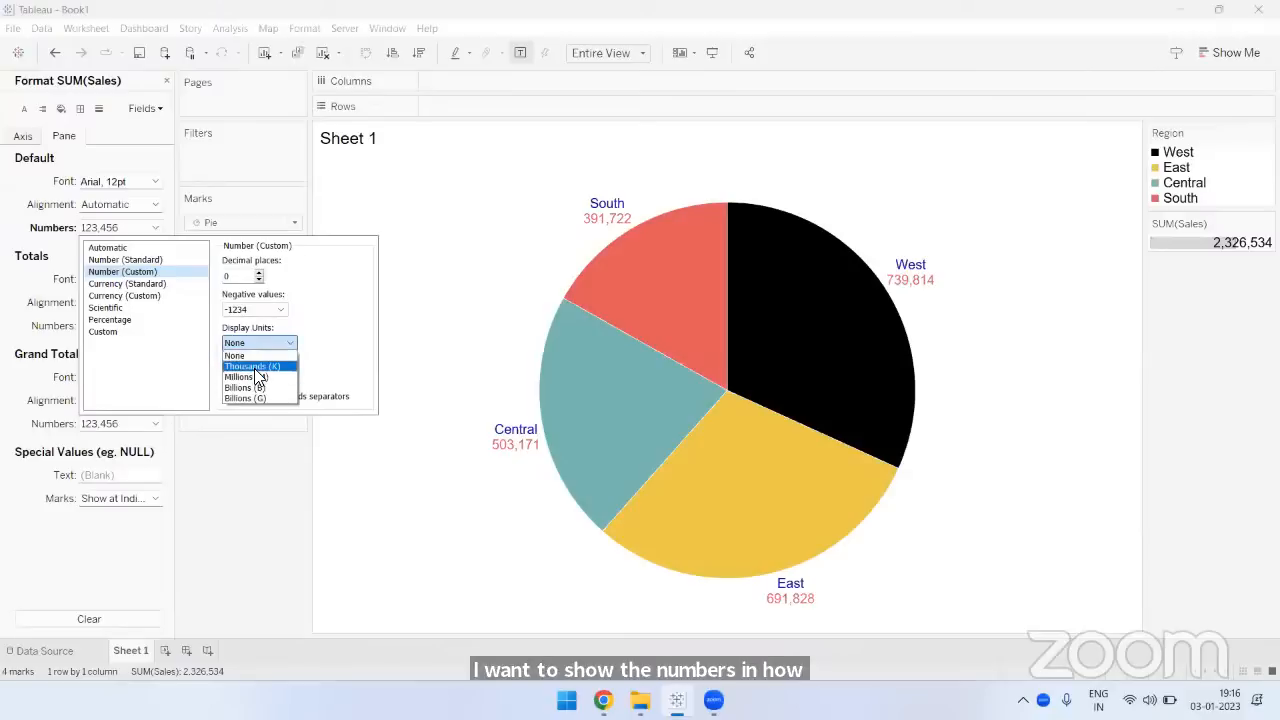
{"action": "left_click", "coordinate": [258, 367]}
{"action": "left_click", "coordinate": [276, 479]}
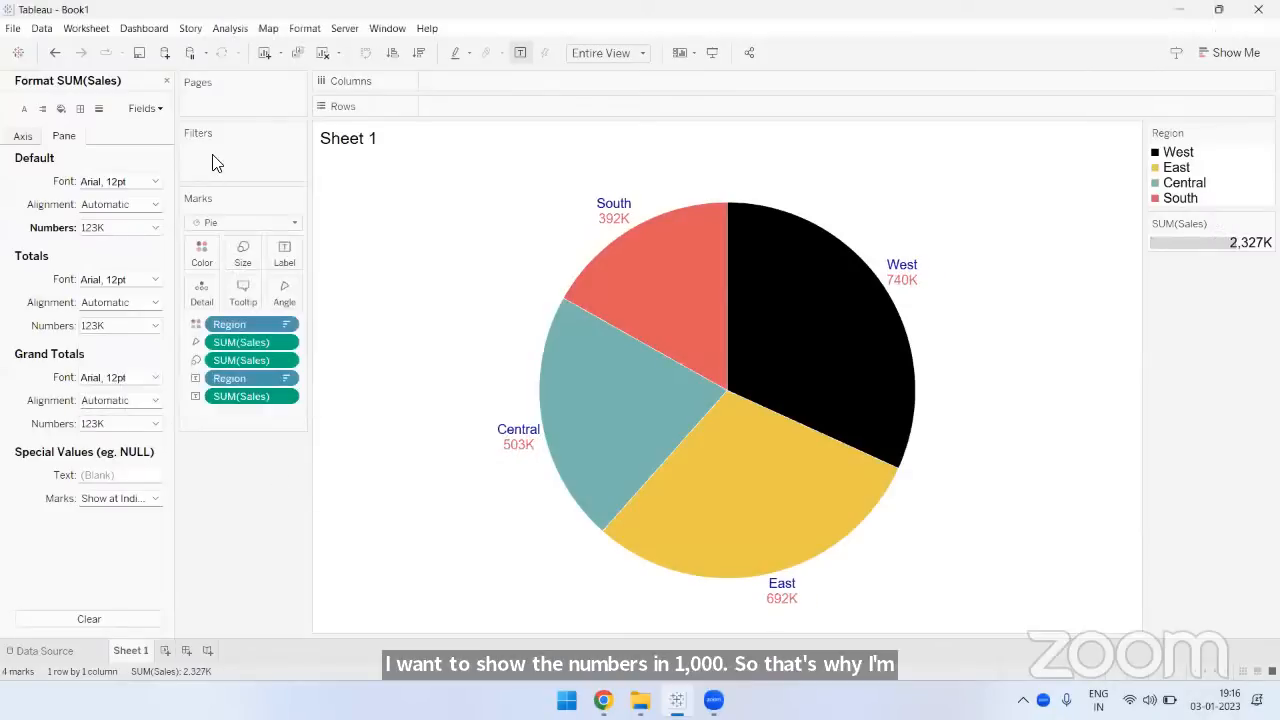
{"action": "left_click", "coordinate": [166, 80]}
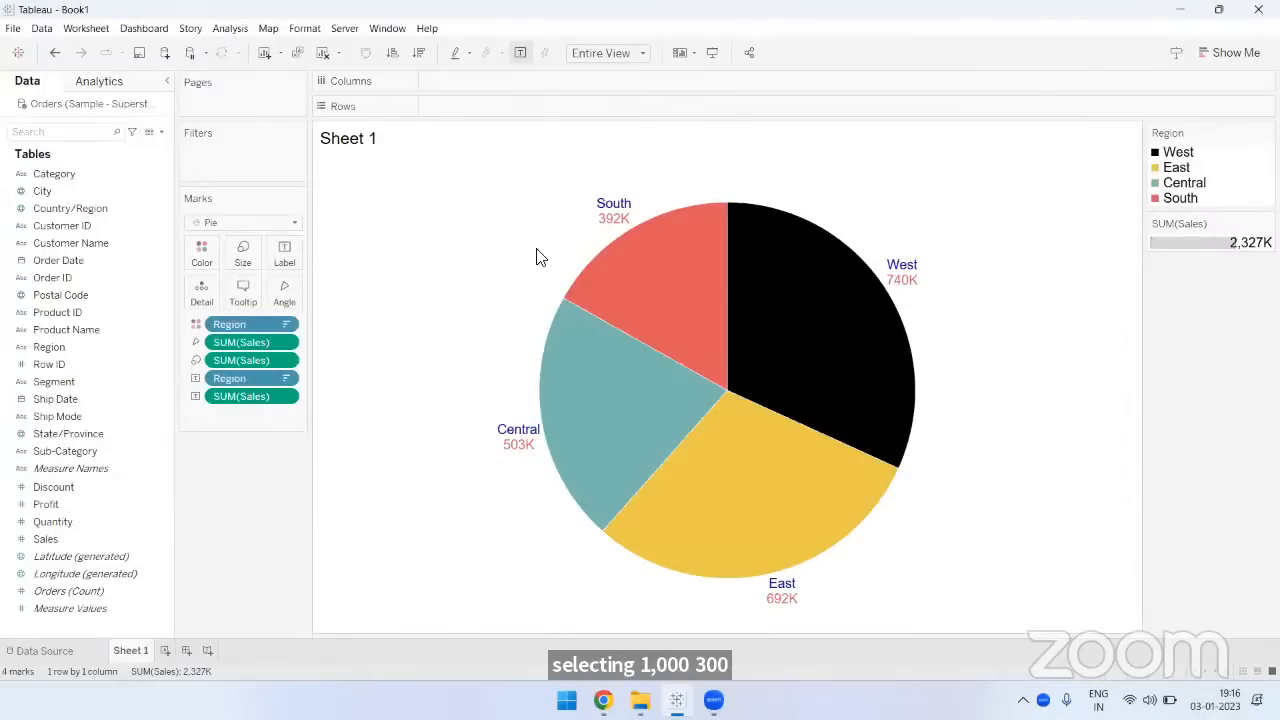
{"action": "mouse_move", "coordinate": [609, 230]}
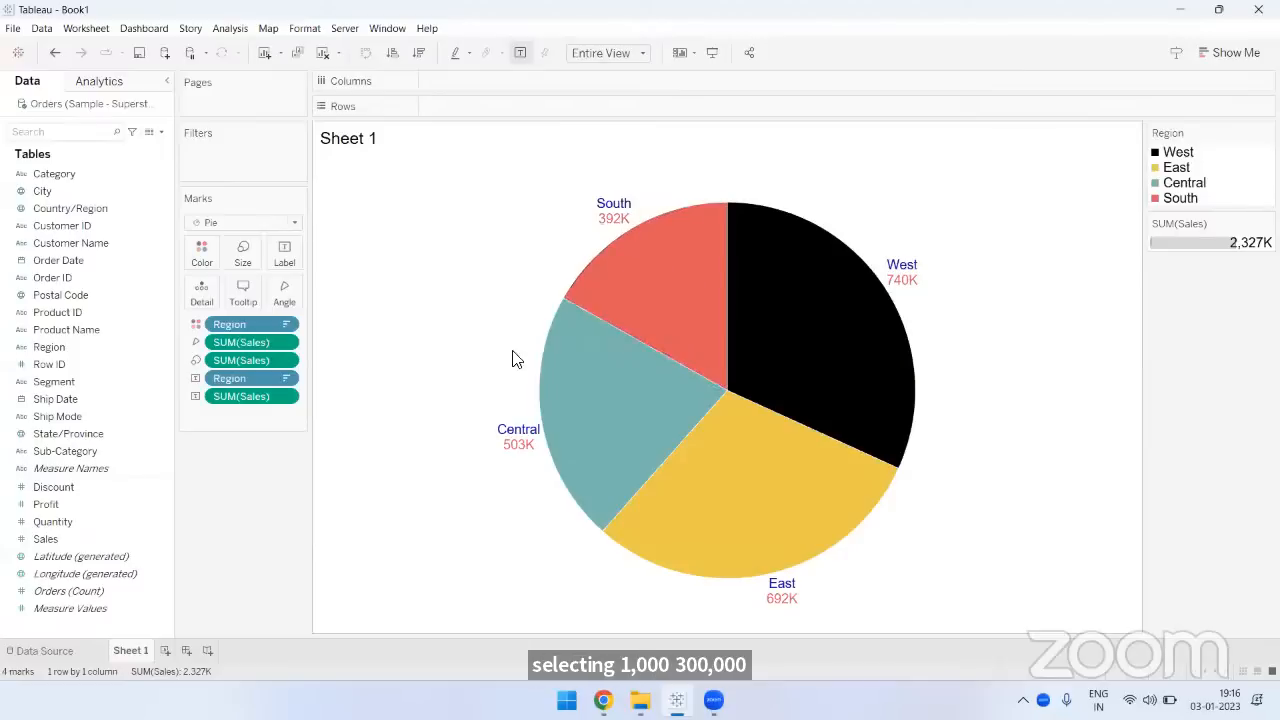
{"action": "mouse_move", "coordinate": [520, 451]}
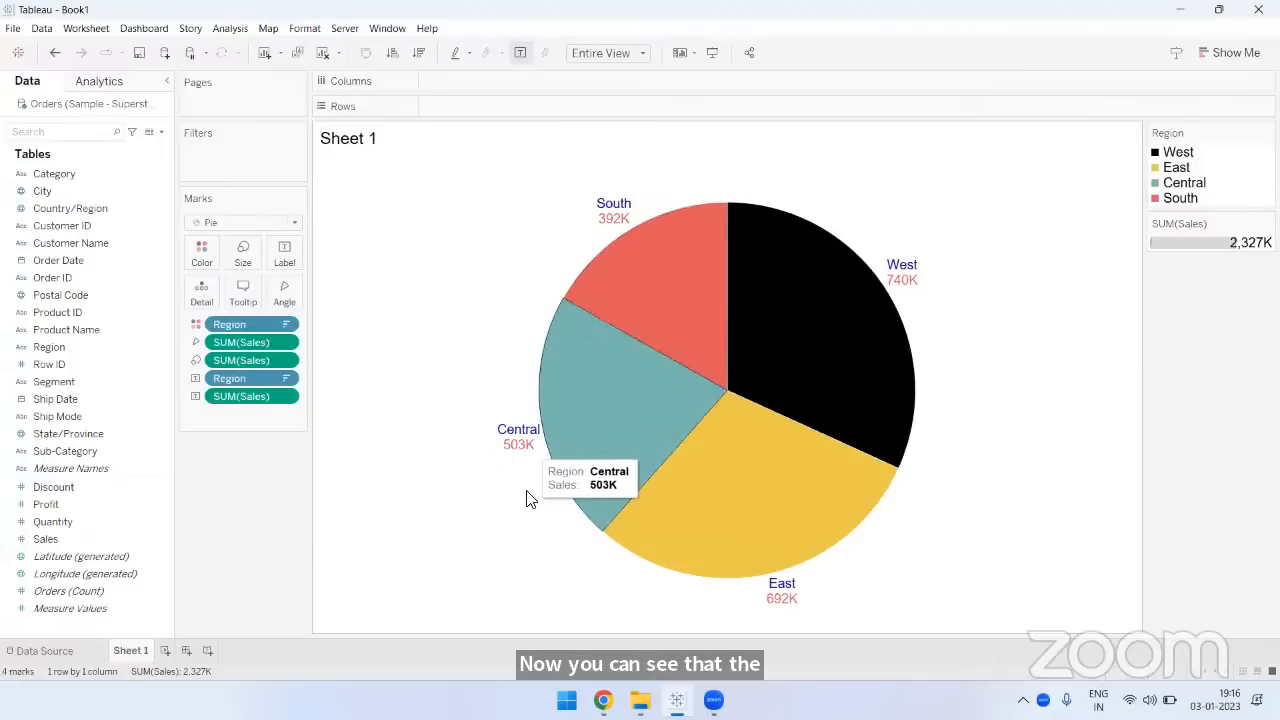
{"action": "mouse_move", "coordinate": [777, 605]}
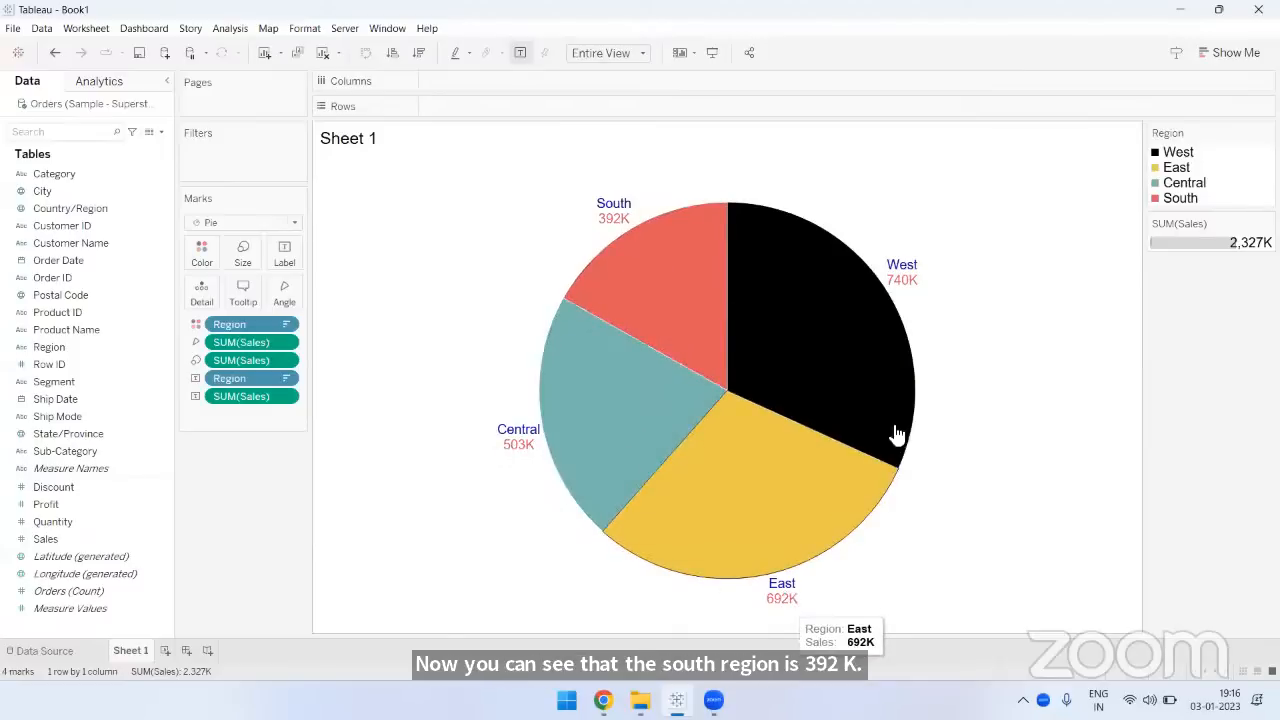
{"action": "mouse_move", "coordinate": [910, 270]}
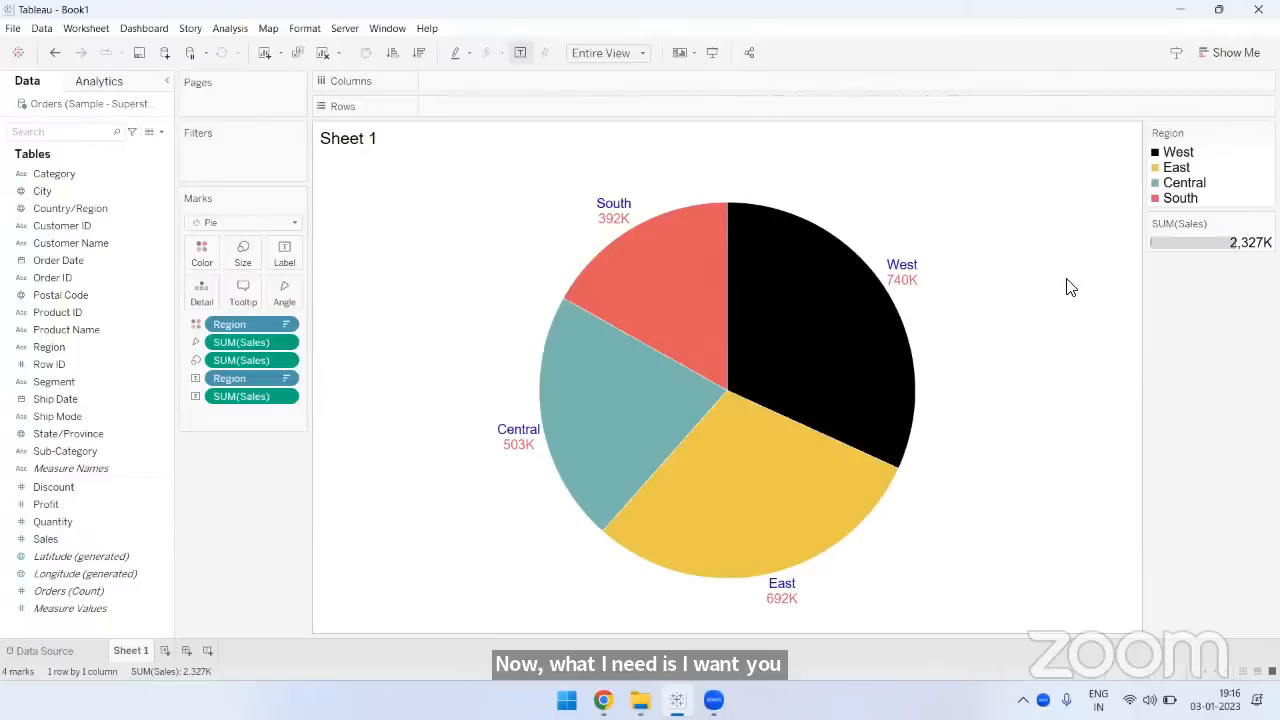
- Clear the sort on the Region legend and undo that change
{"action": "left_click", "coordinate": [1267, 133]}
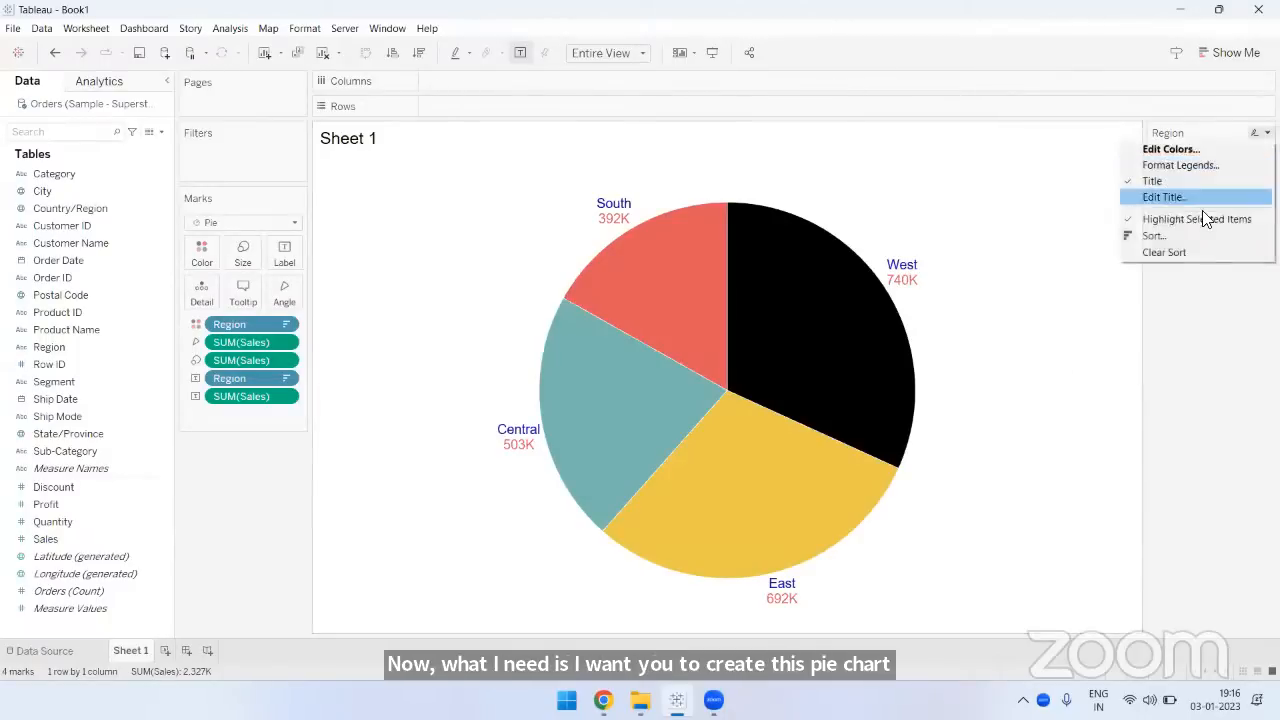
{"action": "left_click", "coordinate": [1164, 253]}
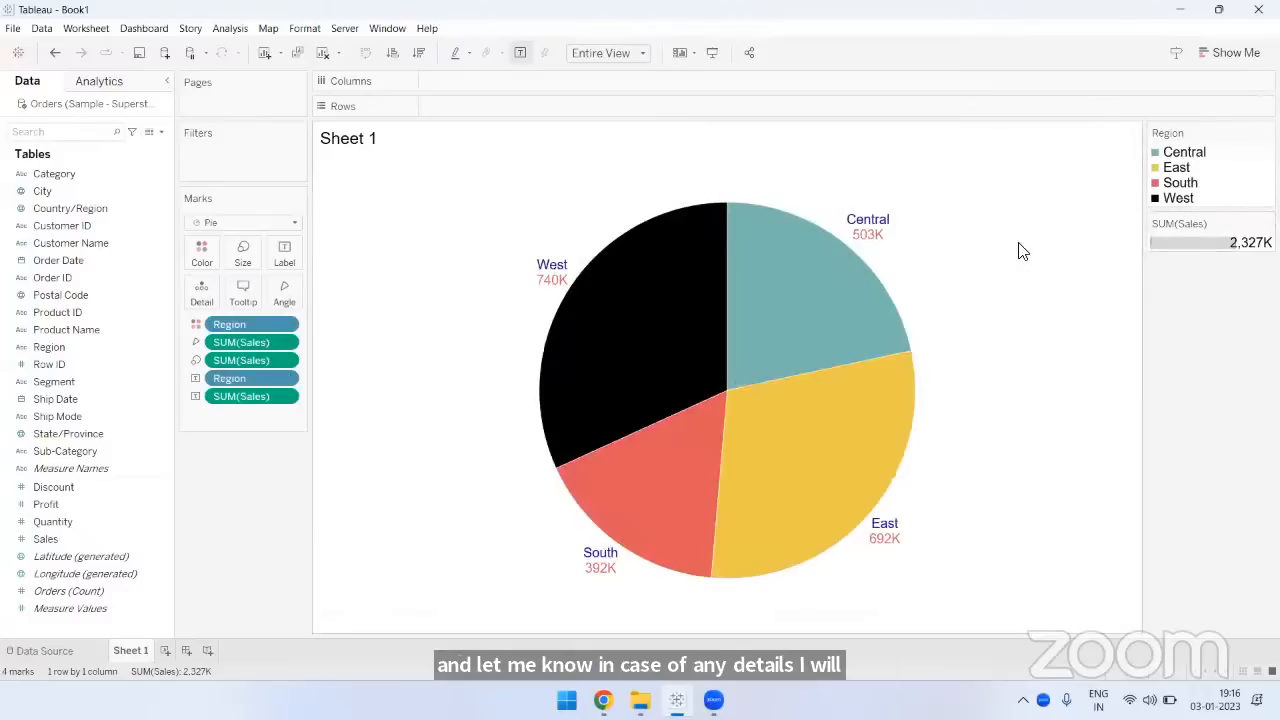
{"action": "left_click", "coordinate": [54, 52]}
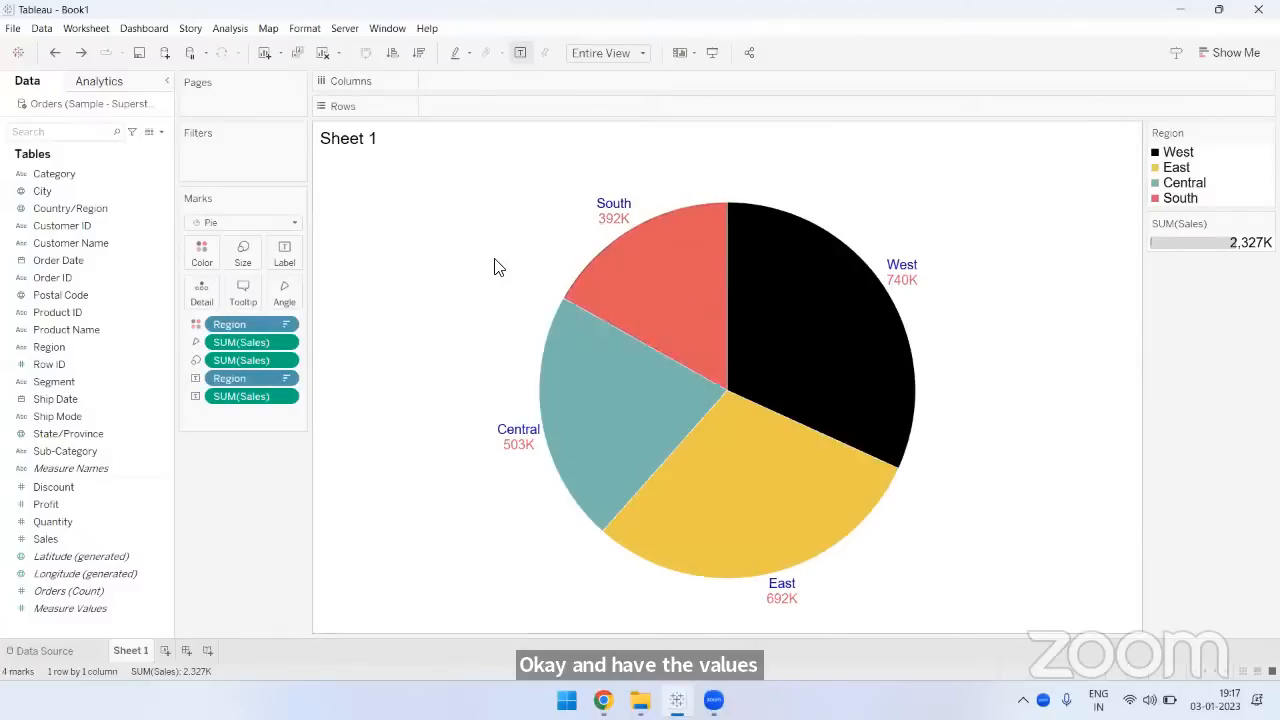
- Examine the worksheet's export options for the pie chart, including image export, without exporting anything
{"action": "mouse_move", "coordinate": [687, 478]}
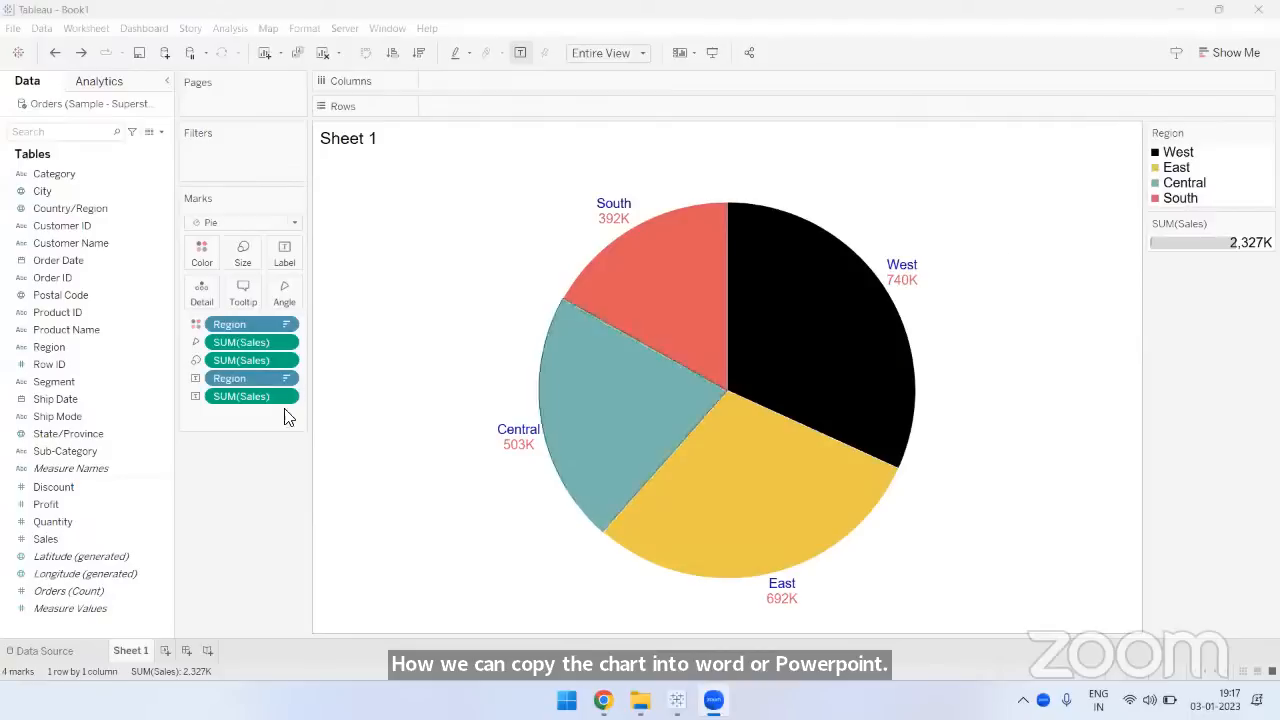
{"action": "left_click", "coordinate": [12, 32]}
{"action": "mouse_move", "coordinate": [34, 36]}
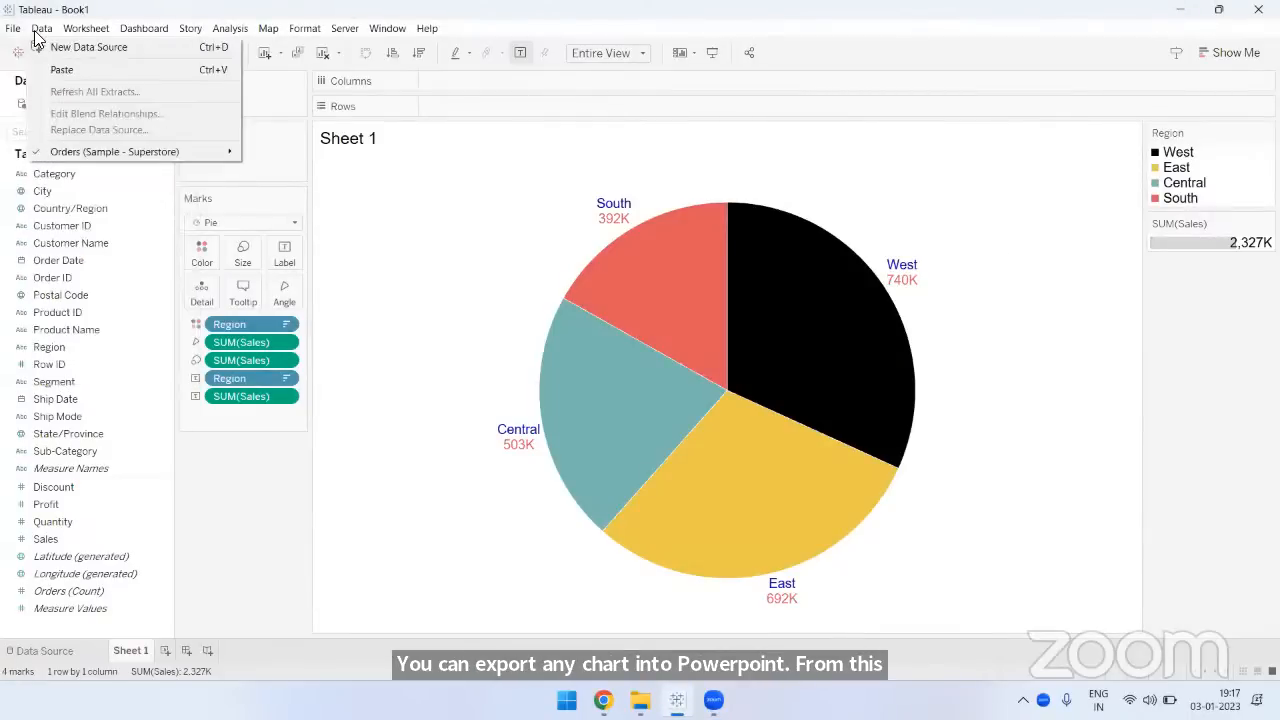
{"action": "mouse_move", "coordinate": [80, 36]}
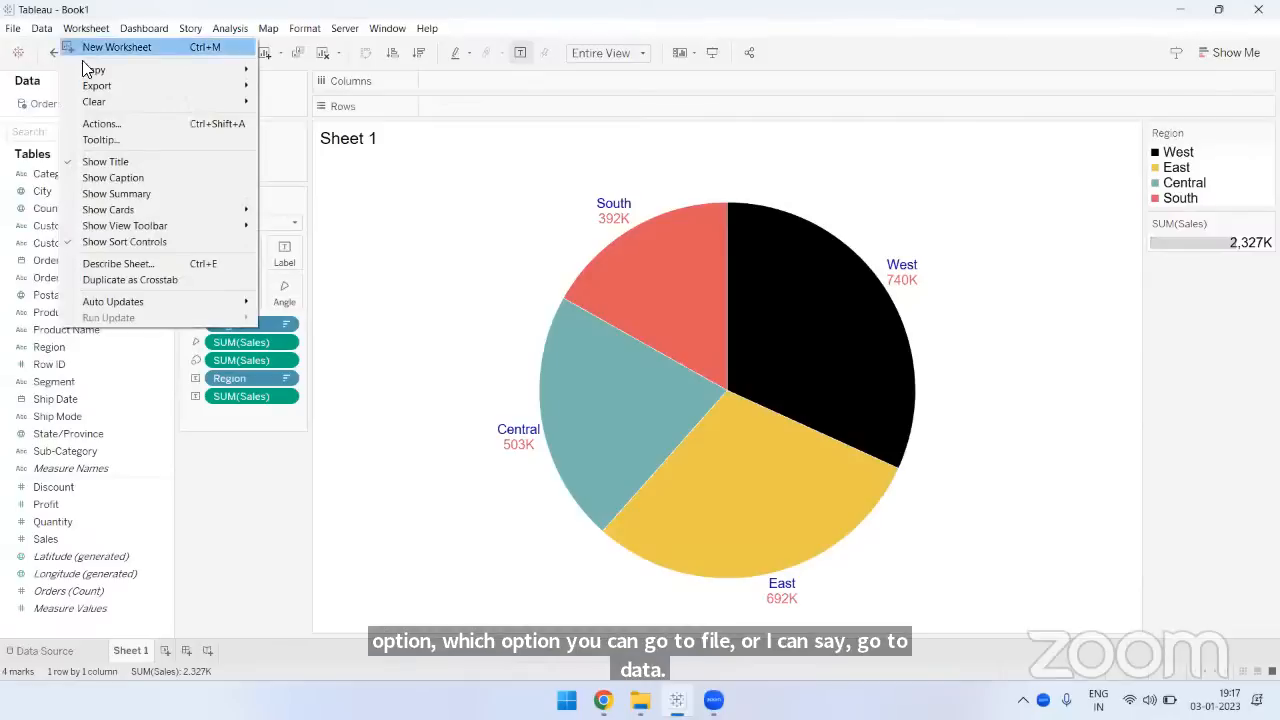
{"action": "mouse_move", "coordinate": [90, 90]}
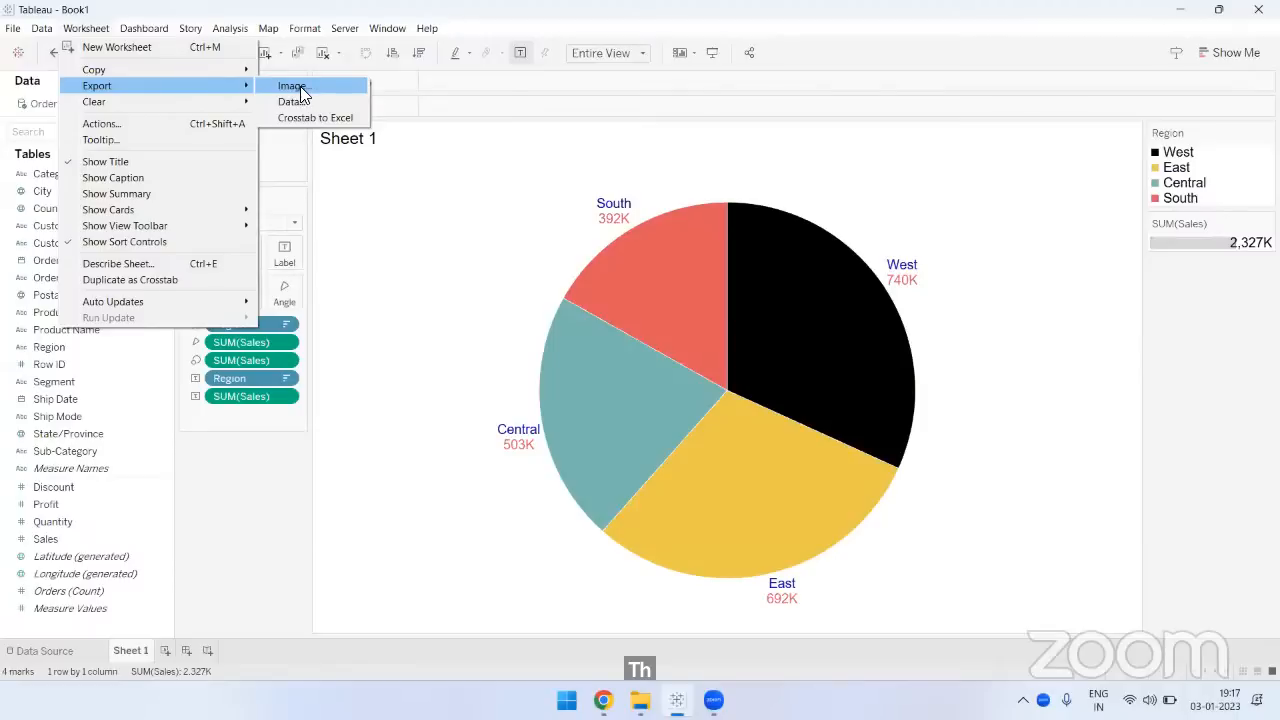
{"action": "left_click", "coordinate": [246, 510]}
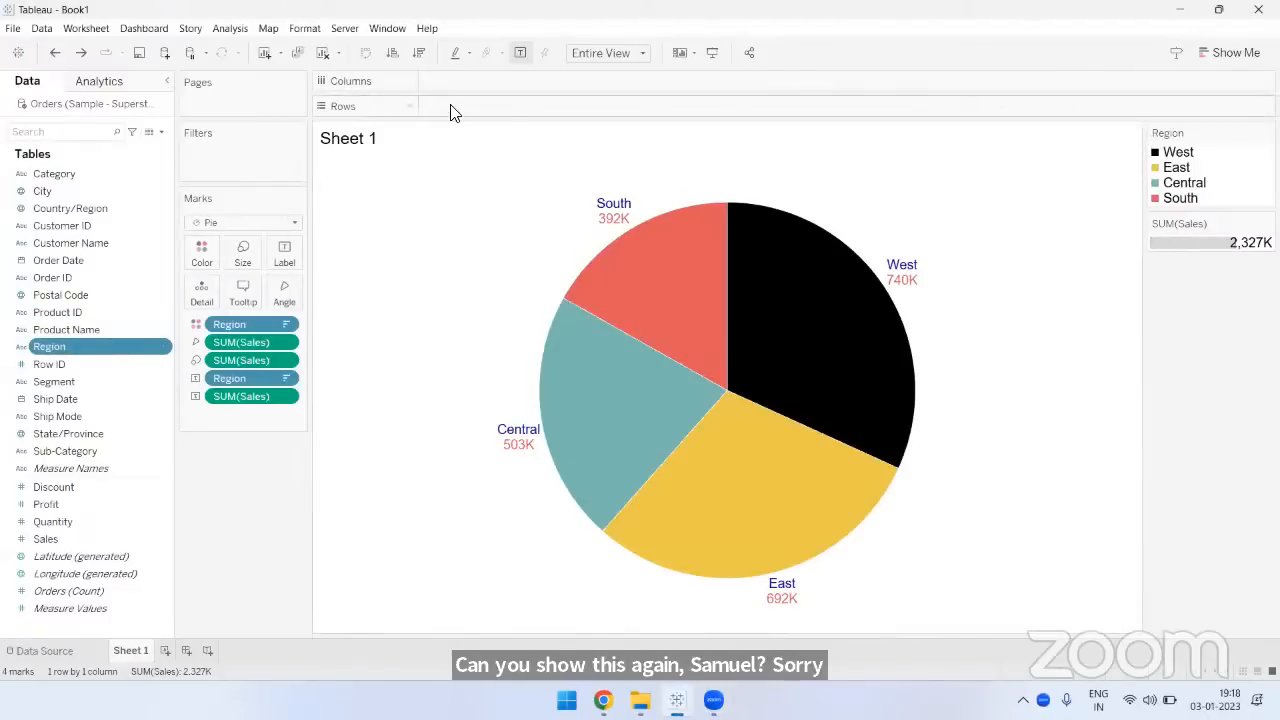
- Examine the recommended chart types available for the Sales field and close the list
{"action": "left_click", "coordinate": [92, 538]}
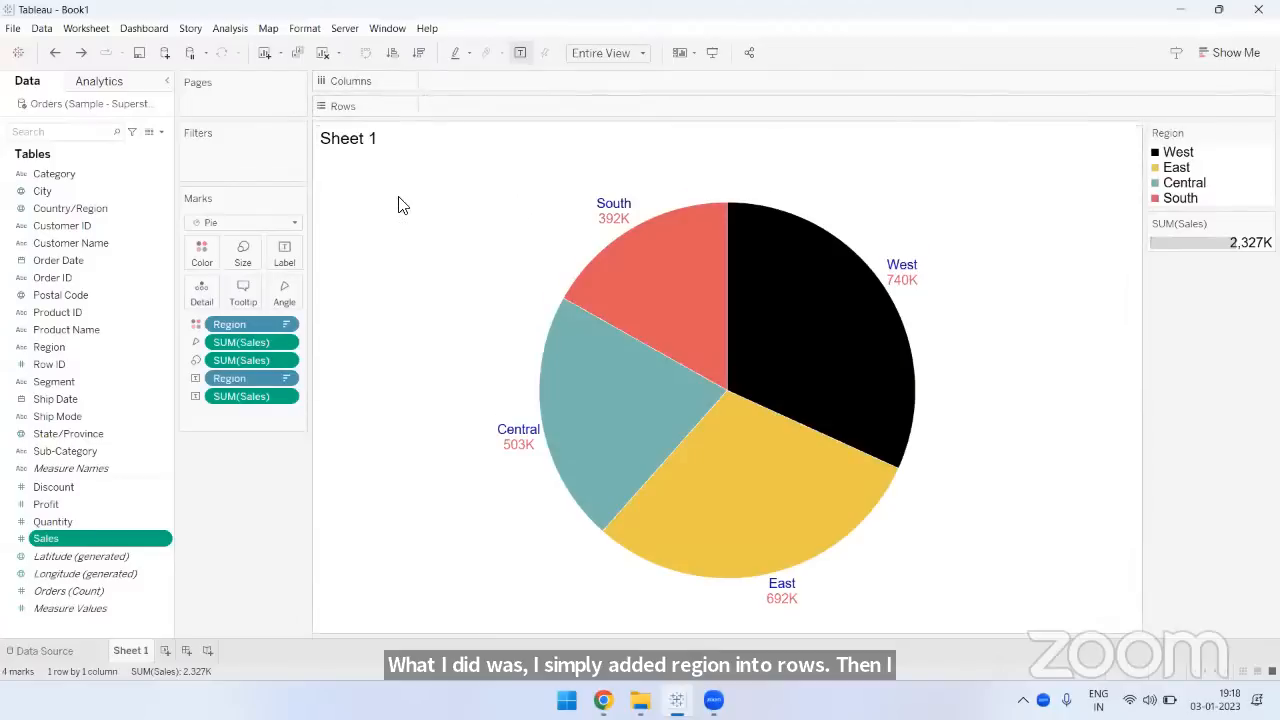
{"action": "left_click", "coordinate": [1237, 56]}
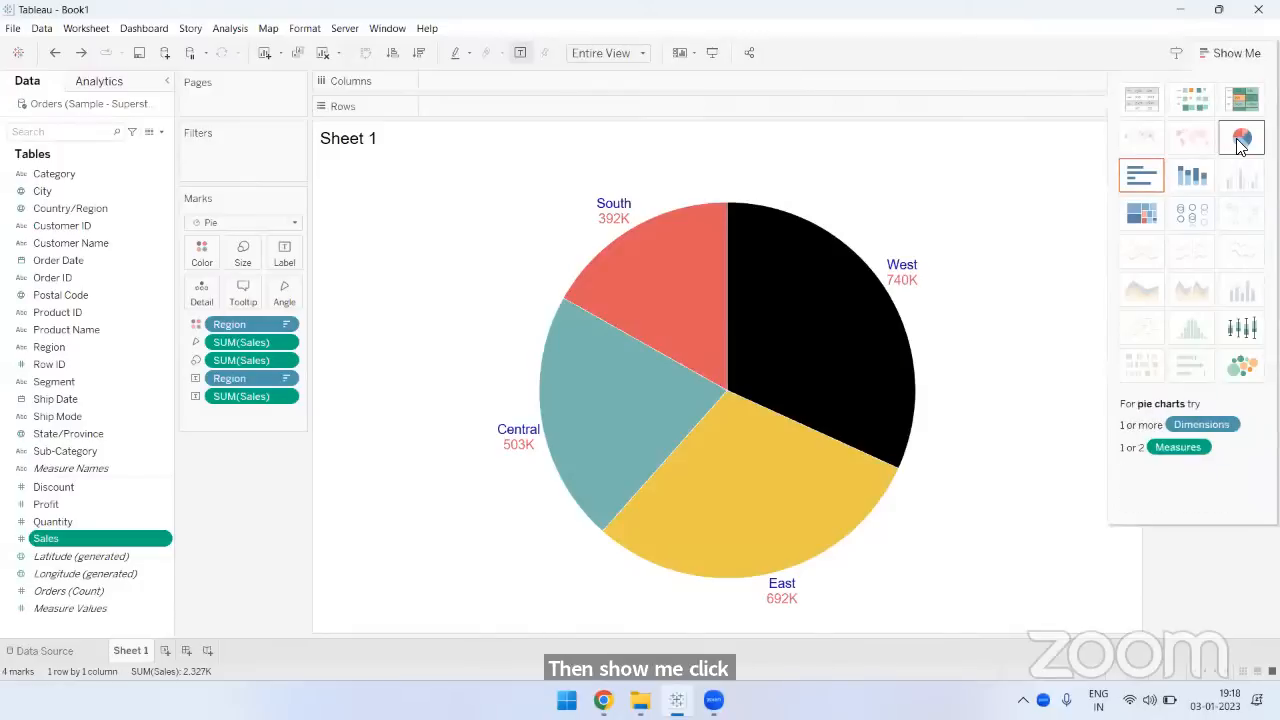
{"action": "left_click", "coordinate": [1237, 53]}
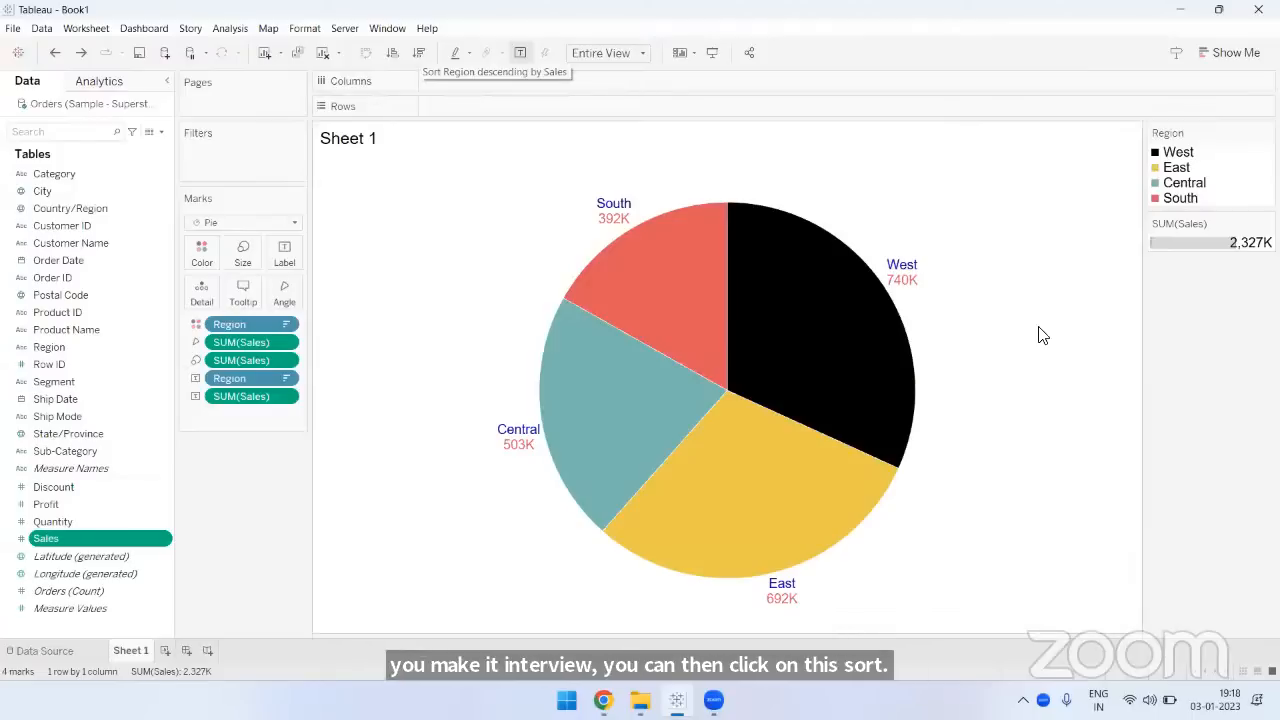
{"action": "left_click", "coordinate": [45, 347]}
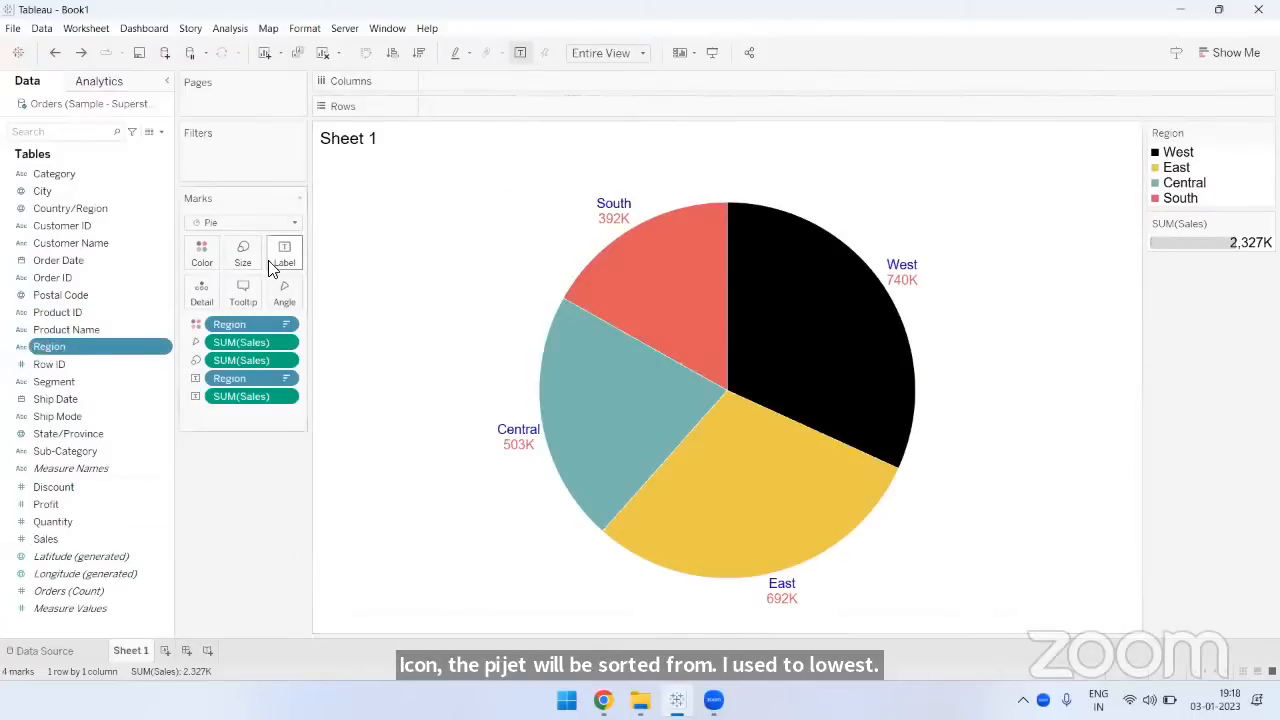
{"action": "left_click", "coordinate": [72, 536]}
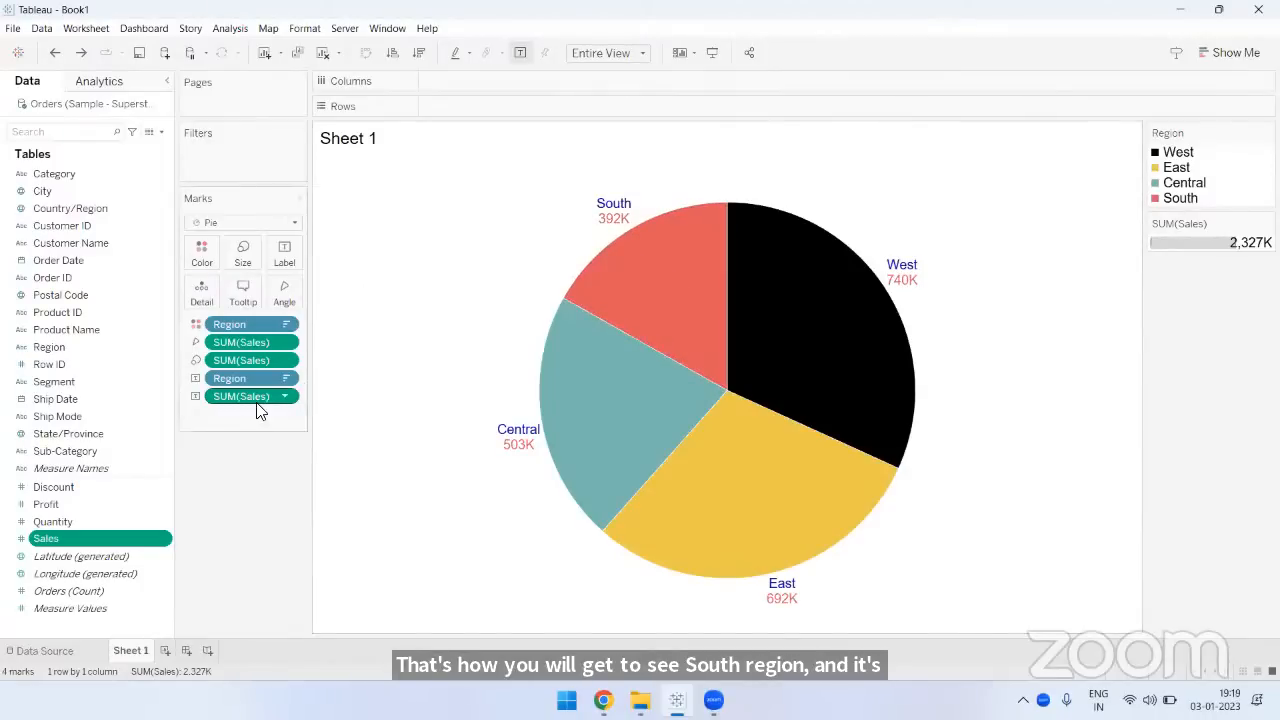
{"action": "mouse_move", "coordinate": [624, 230]}
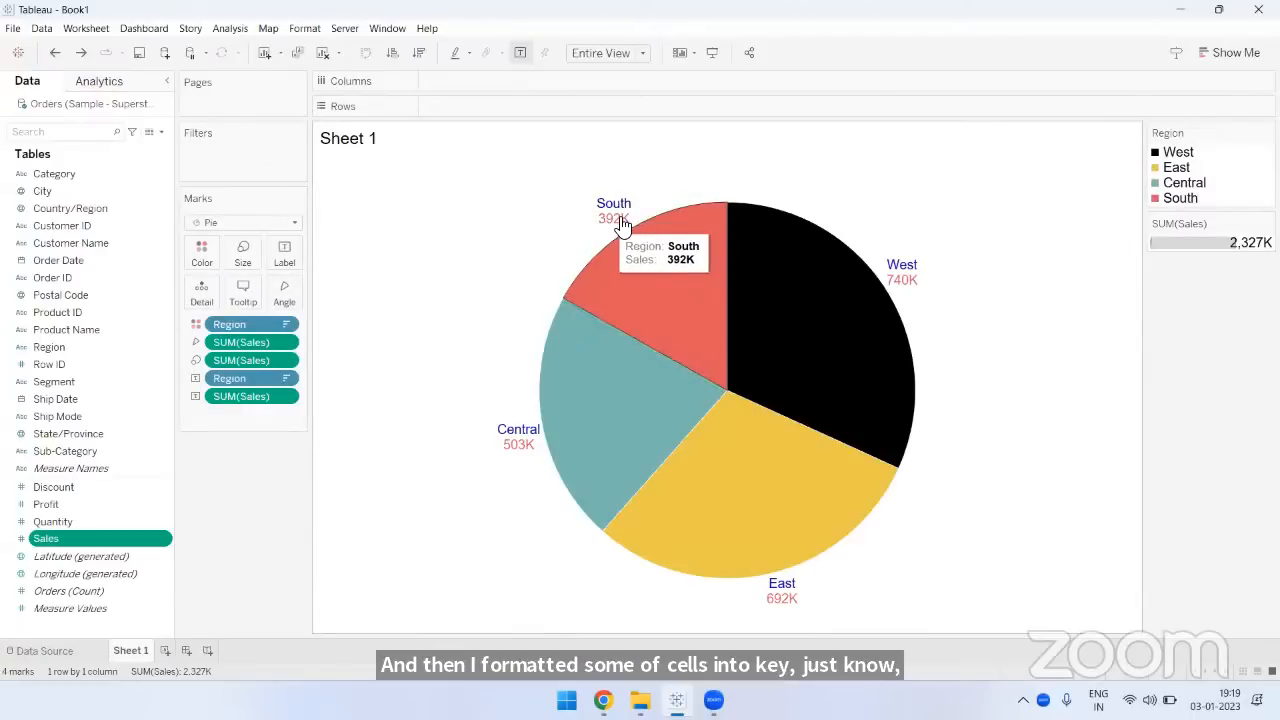
- Examine the text color choices for the Region line of the pie label, including the custom color picker, and close the picker
{"action": "left_click", "coordinate": [285, 254]}
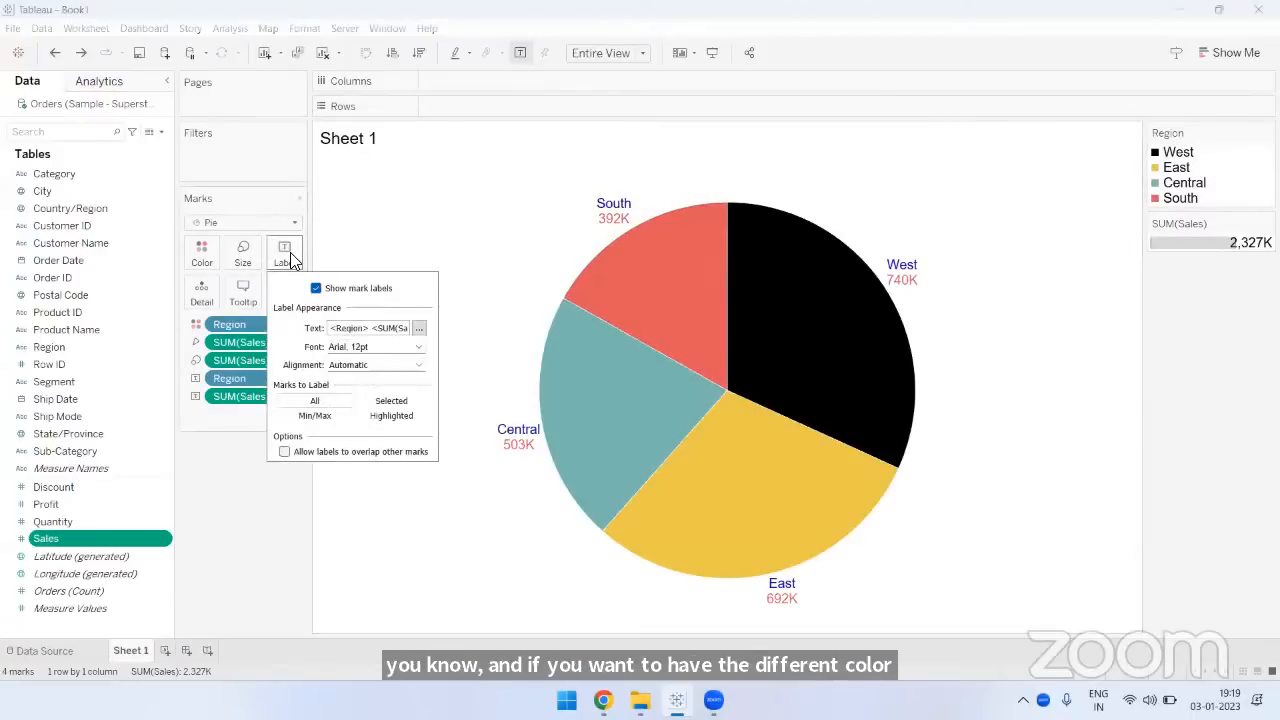
{"action": "left_click", "coordinate": [419, 331]}
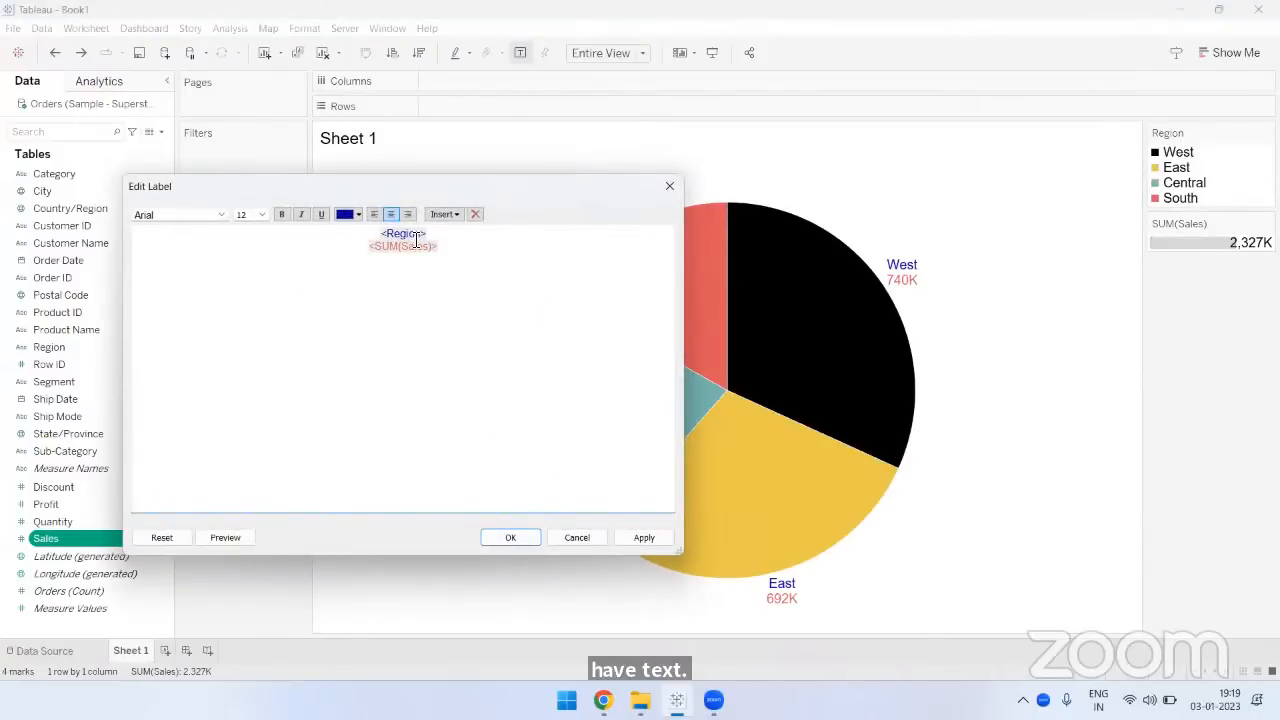
{"action": "key", "text": "ctrl+a"}
{"action": "left_click", "coordinate": [357, 214]}
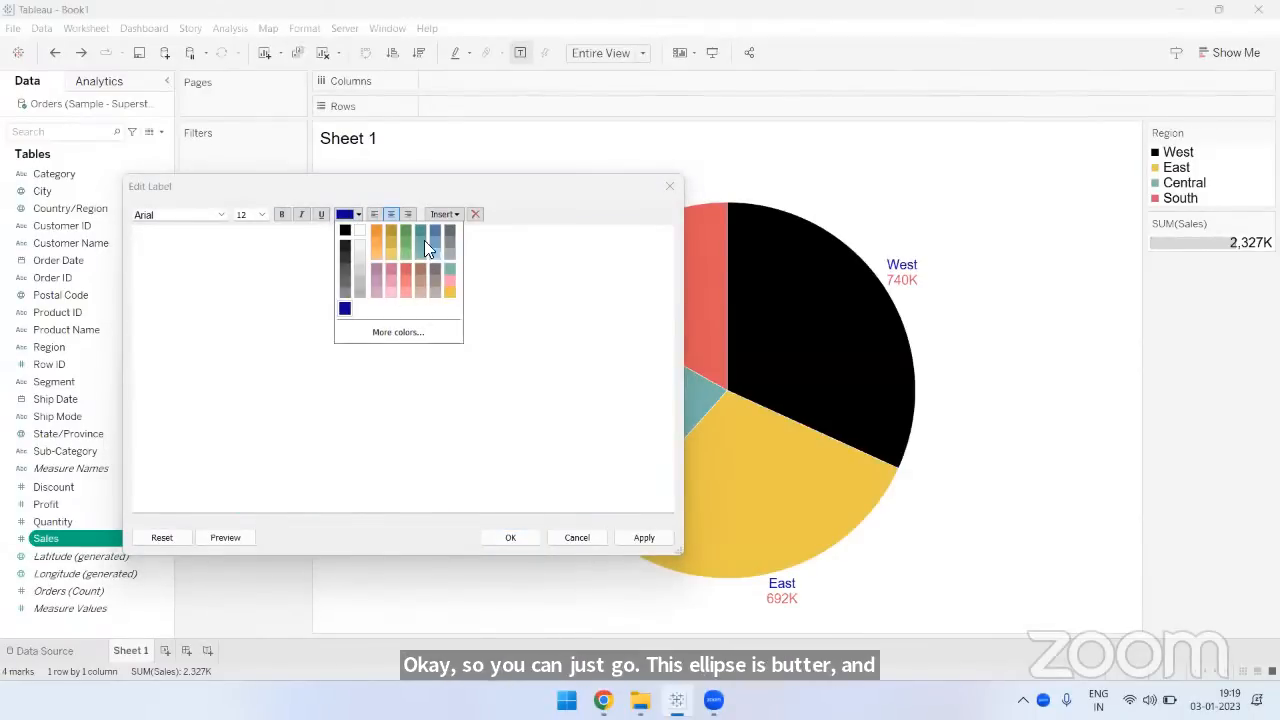
{"action": "left_click", "coordinate": [402, 330]}
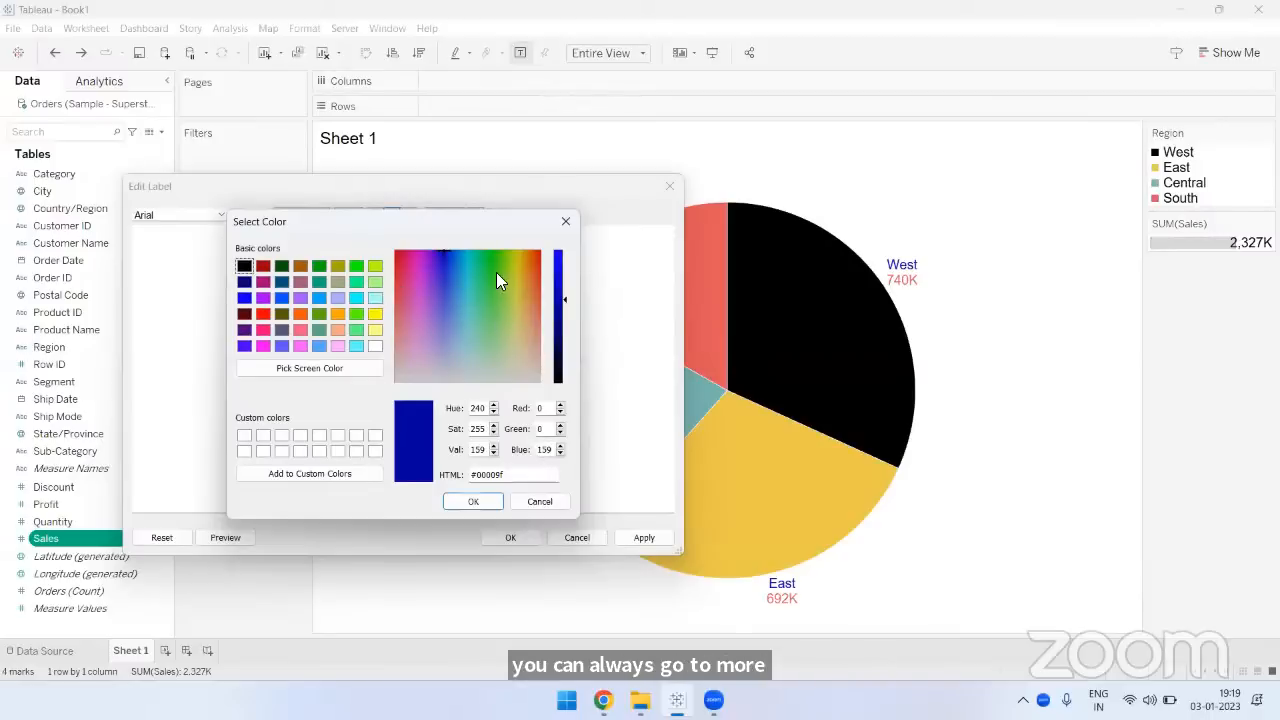
{"action": "left_click", "coordinate": [565, 222]}
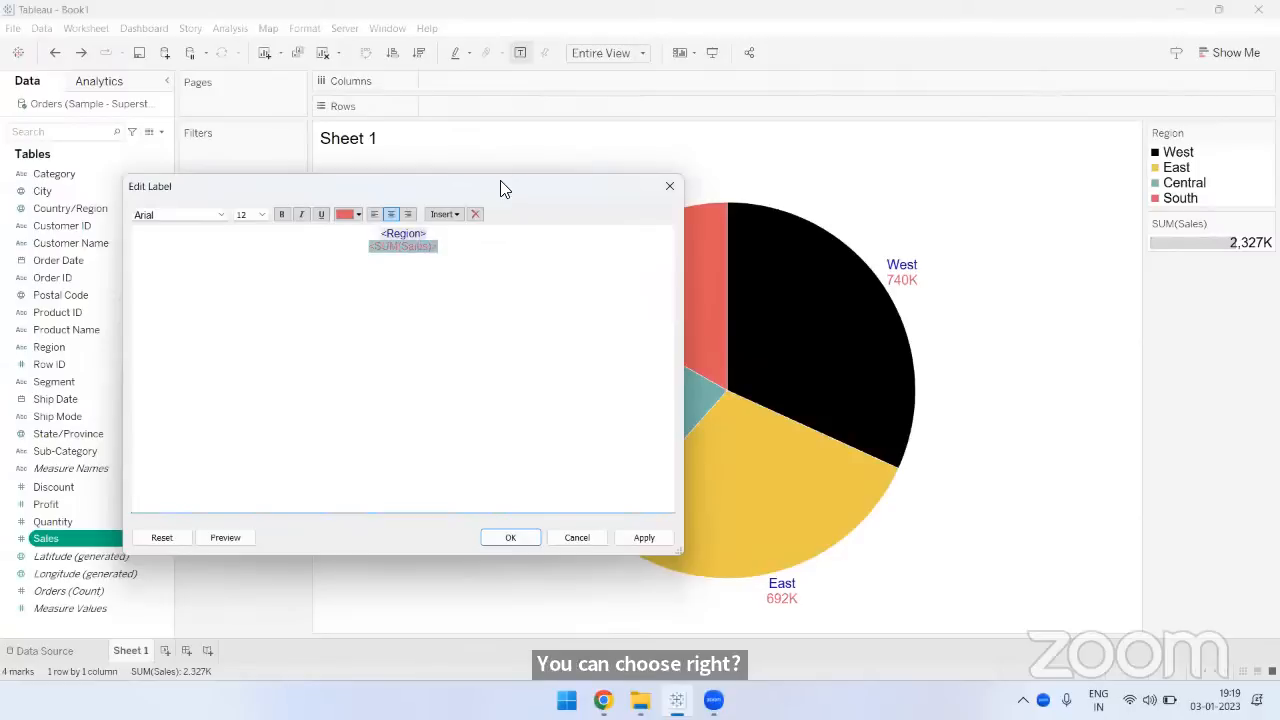
- Examine the text color choices for the SUM(Sales) line of the pie label and close the label settings
{"action": "left_click_drag", "start_coordinate": [500, 180], "coordinate": [738, 165]}
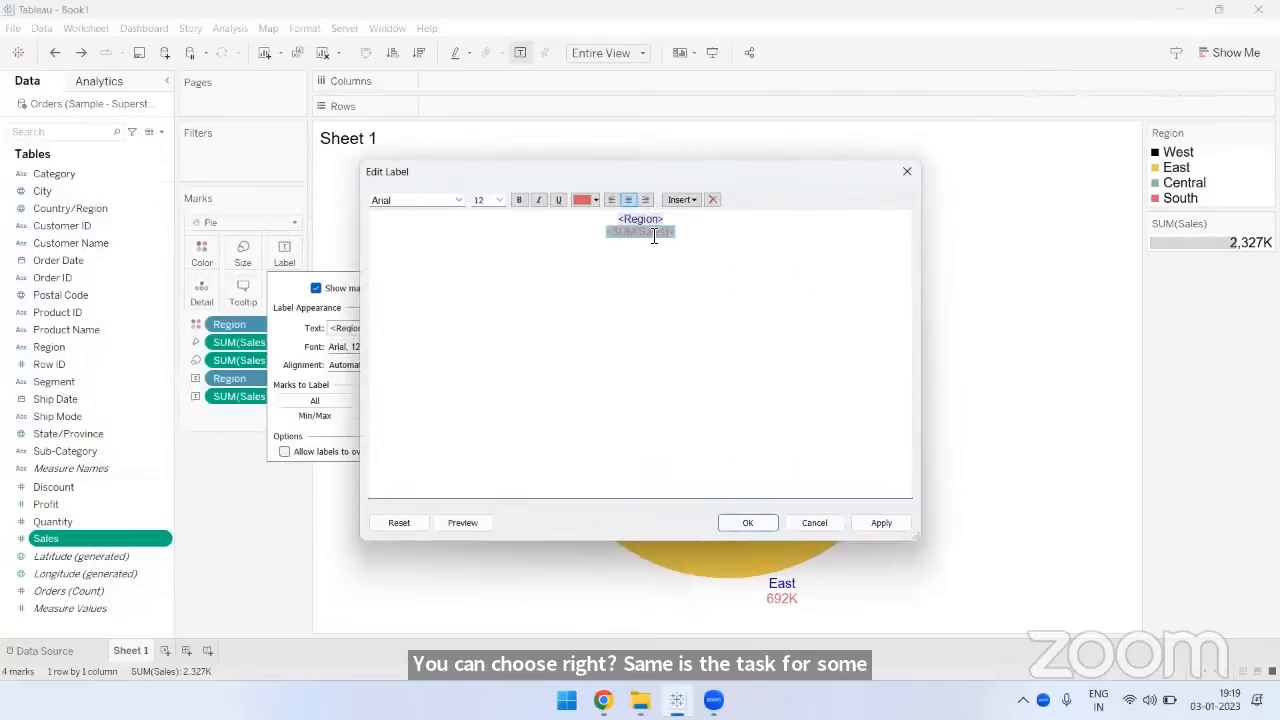
{"action": "left_click", "coordinate": [655, 241]}
{"action": "double_click", "coordinate": [655, 240]}
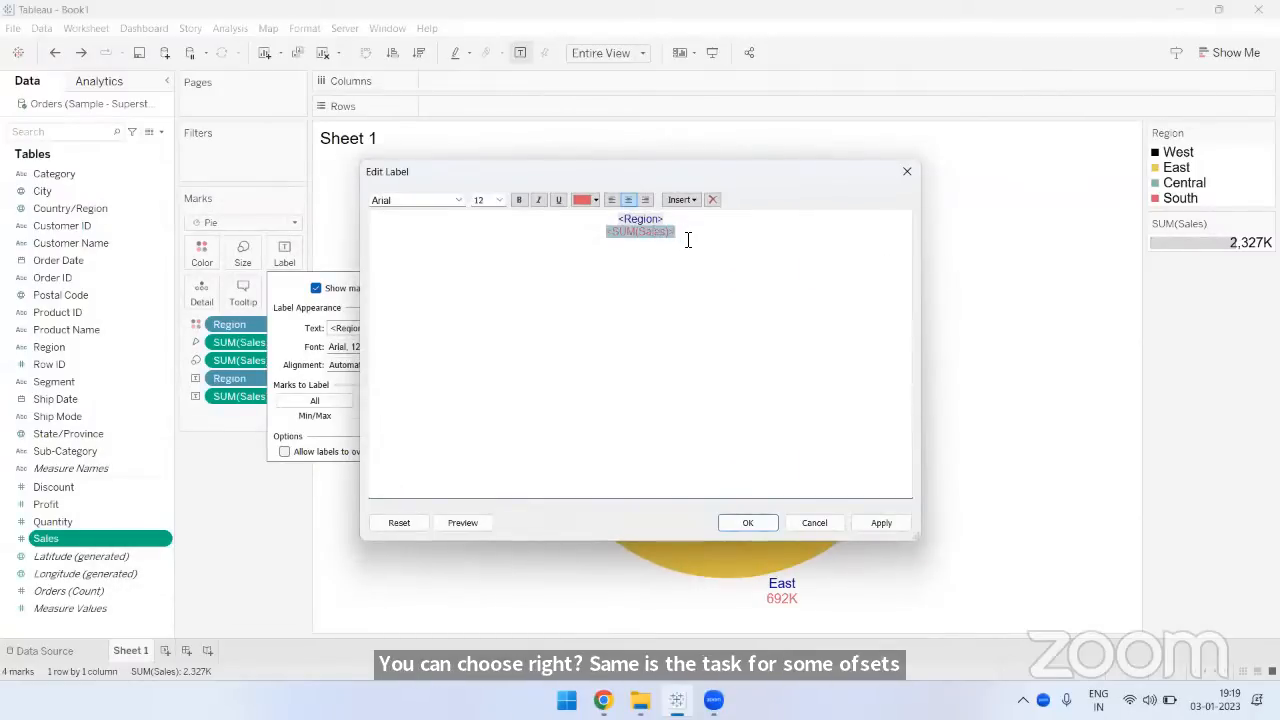
{"action": "left_click", "coordinate": [688, 239]}
{"action": "double_click", "coordinate": [607, 237]}
{"action": "left_click", "coordinate": [590, 200]}
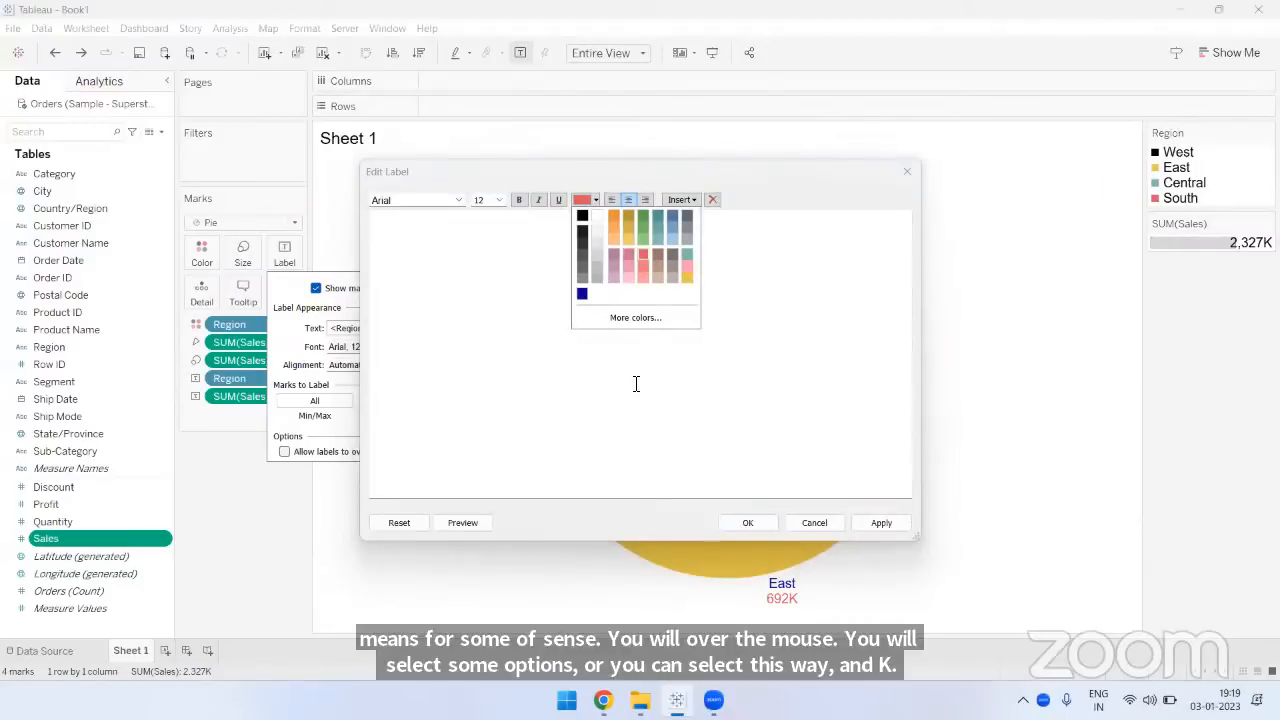
{"action": "left_click", "coordinate": [733, 527]}
{"action": "left_click", "coordinate": [1021, 443]}
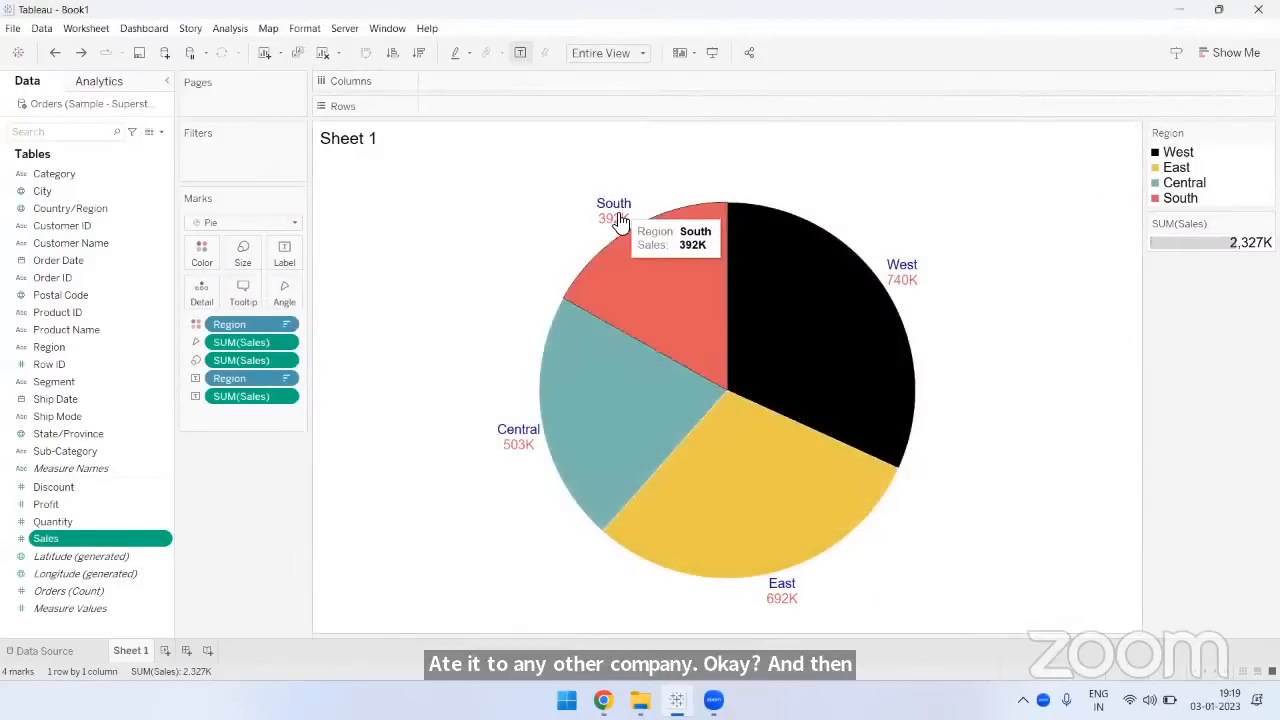
- Examine the border color choices for the pie slices and close the color settings
{"action": "left_click", "coordinate": [201, 251]}
{"action": "left_click", "coordinate": [258, 371]}
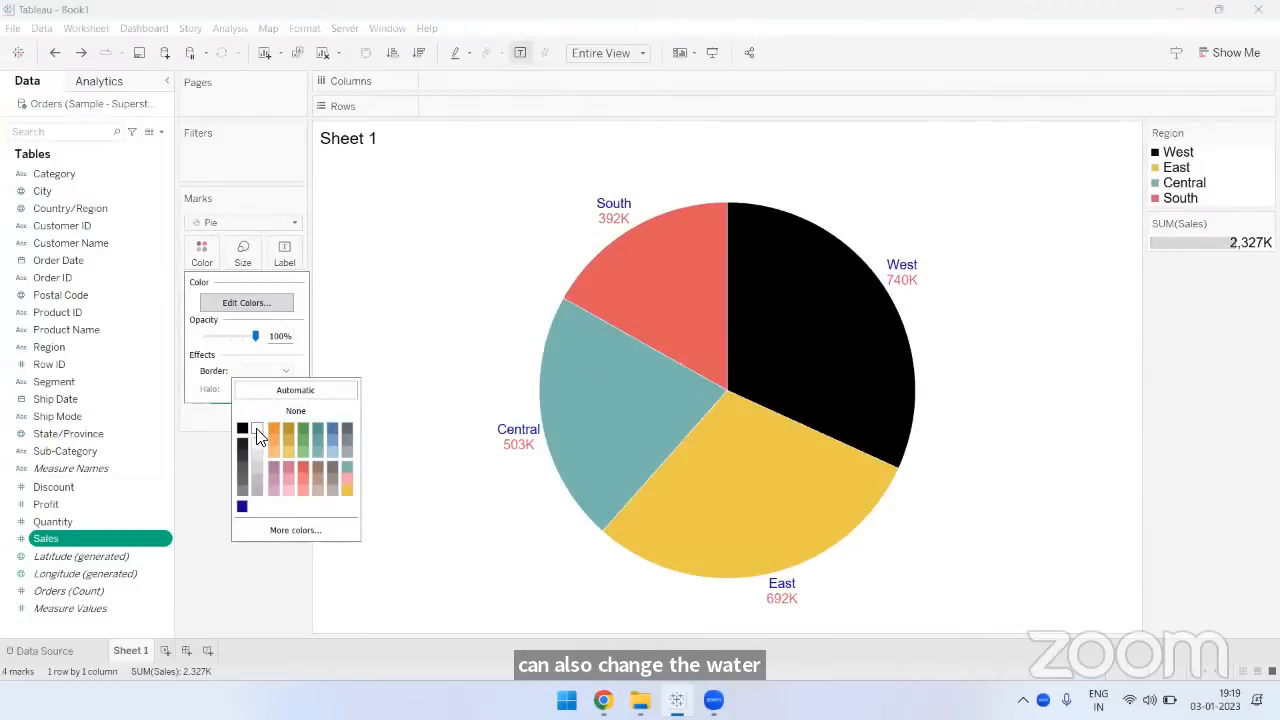
{"action": "left_click", "coordinate": [334, 447]}
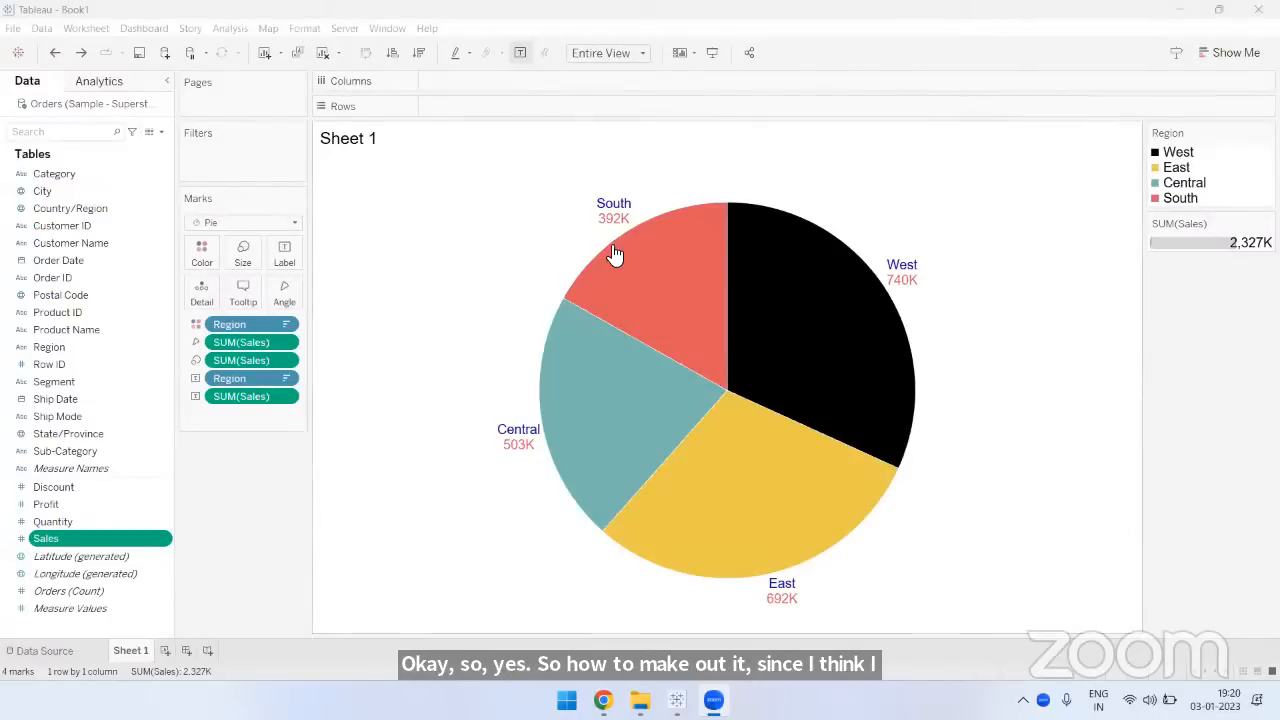
- Change the aggregation of the Sales fields on the pie's angle, size and label to Average
{"action": "mouse_move", "coordinate": [617, 230]}
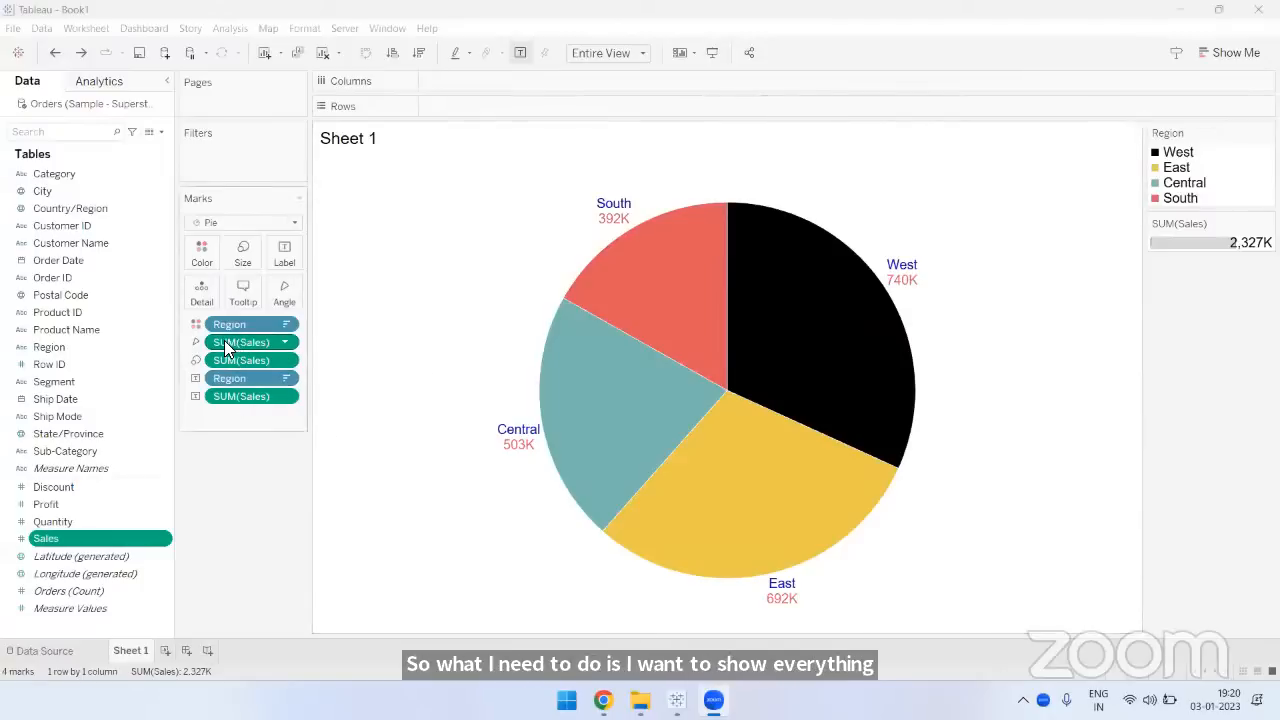
{"action": "left_click", "coordinate": [286, 343]}
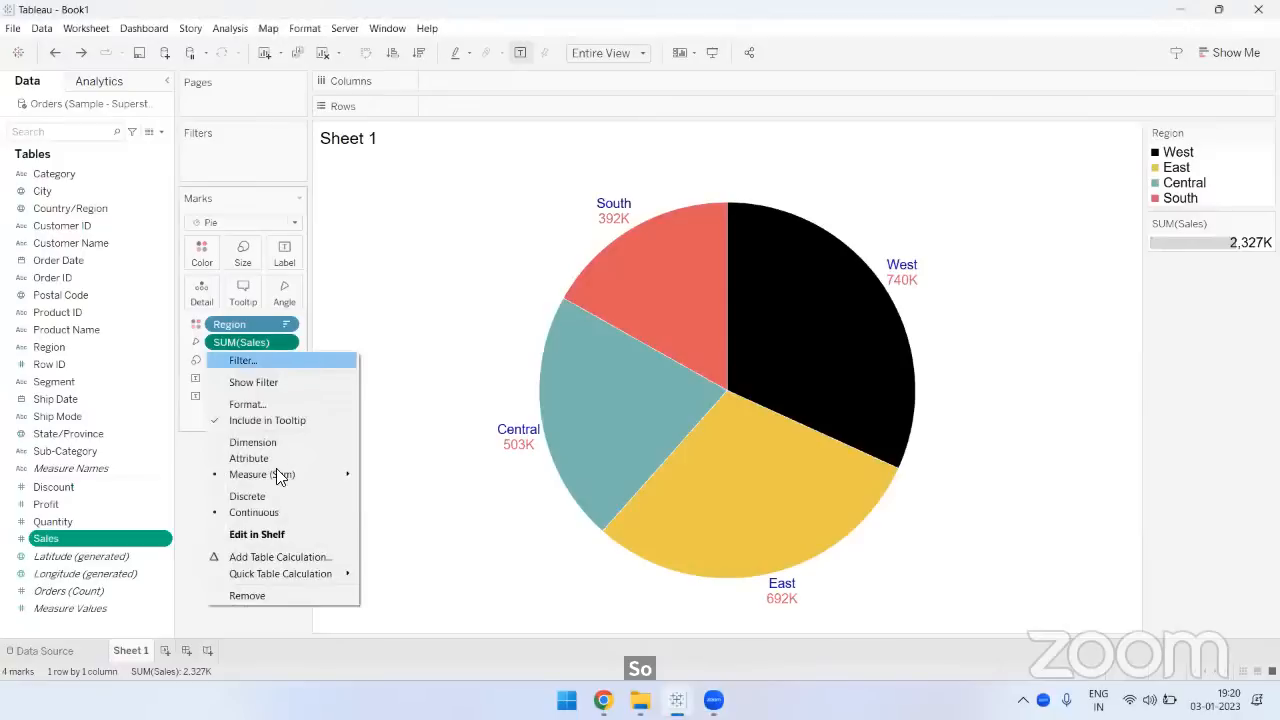
{"action": "mouse_move", "coordinate": [276, 474]}
{"action": "left_click", "coordinate": [392, 490]}
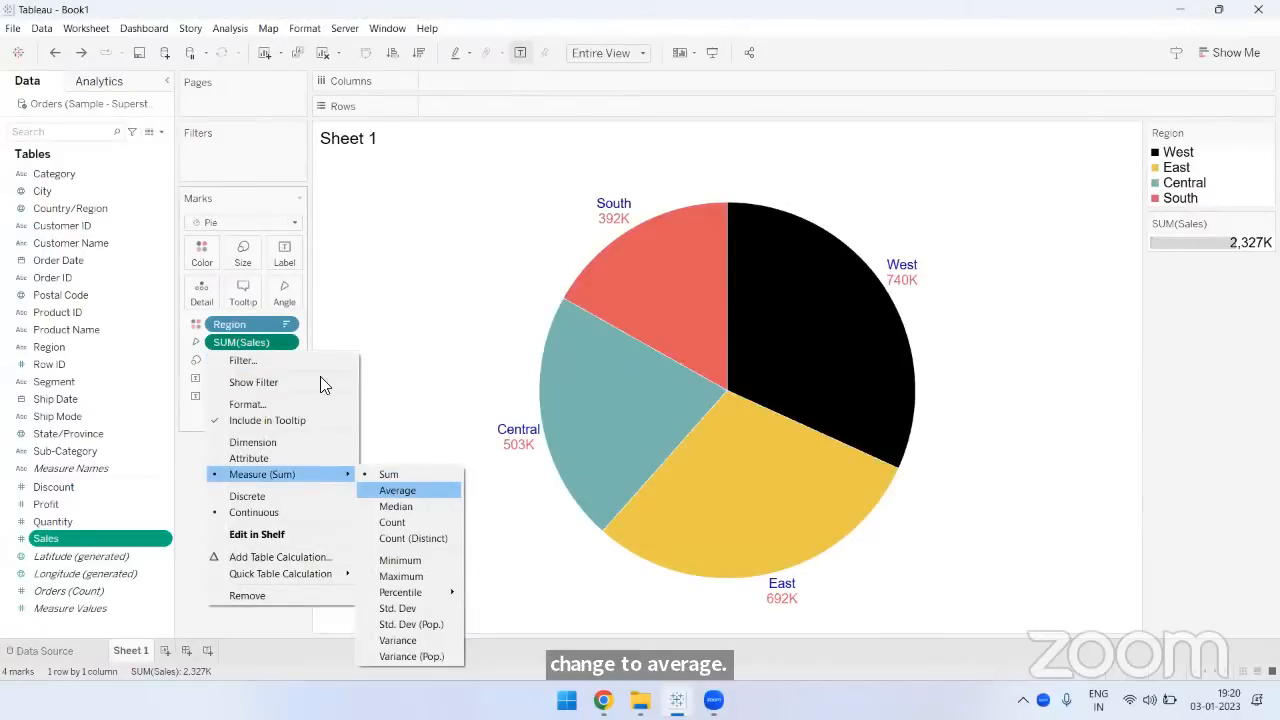
{"action": "left_click", "coordinate": [288, 362]}
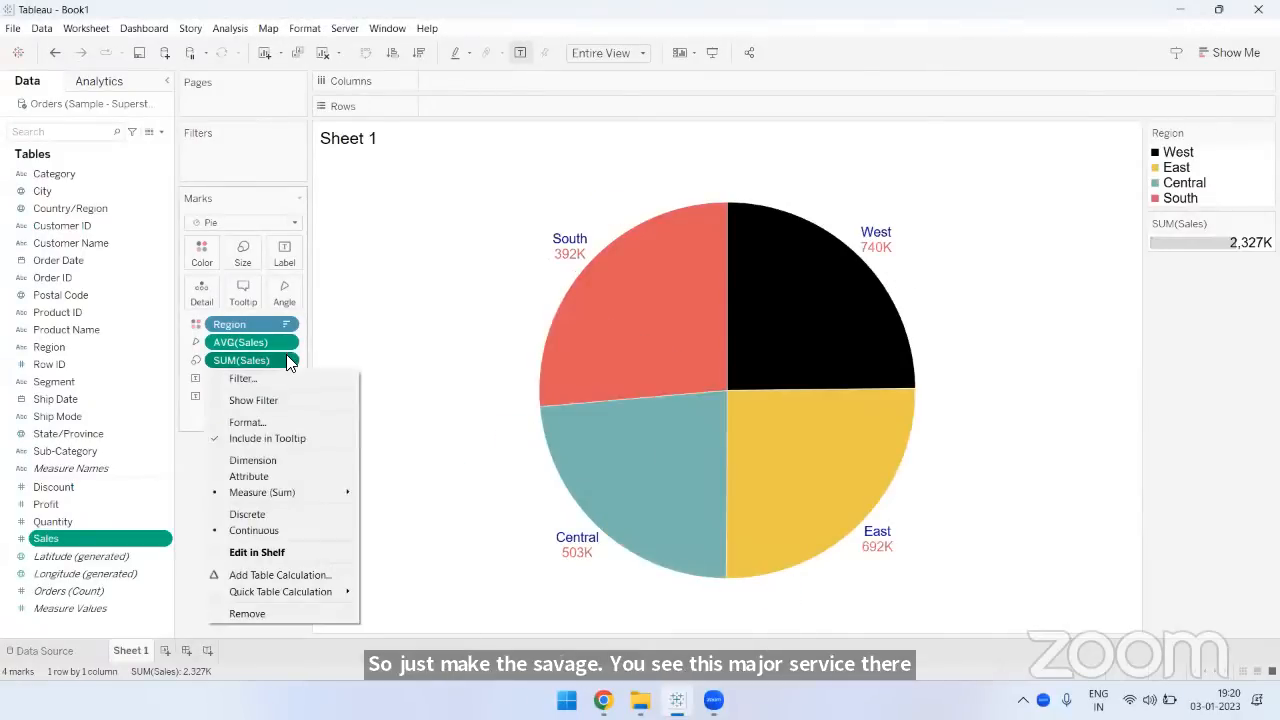
{"action": "mouse_move", "coordinate": [300, 492]}
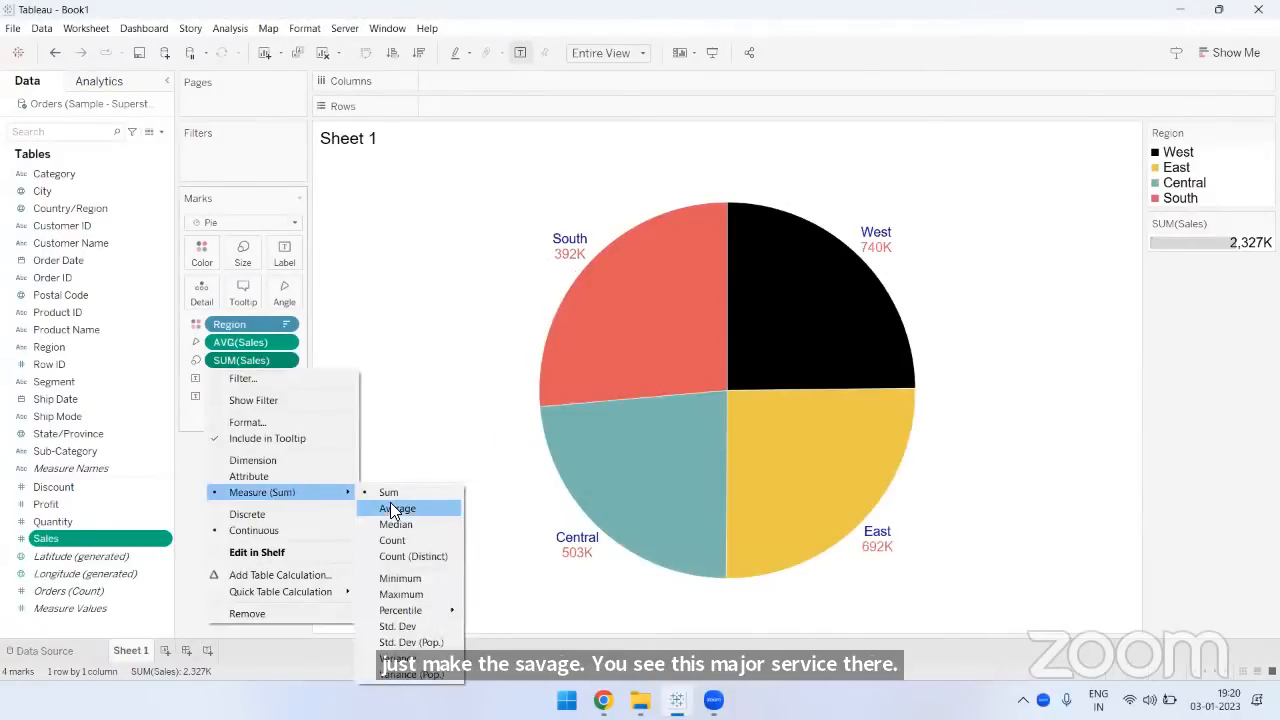
{"action": "left_click", "coordinate": [392, 508]}
{"action": "left_click", "coordinate": [288, 398]}
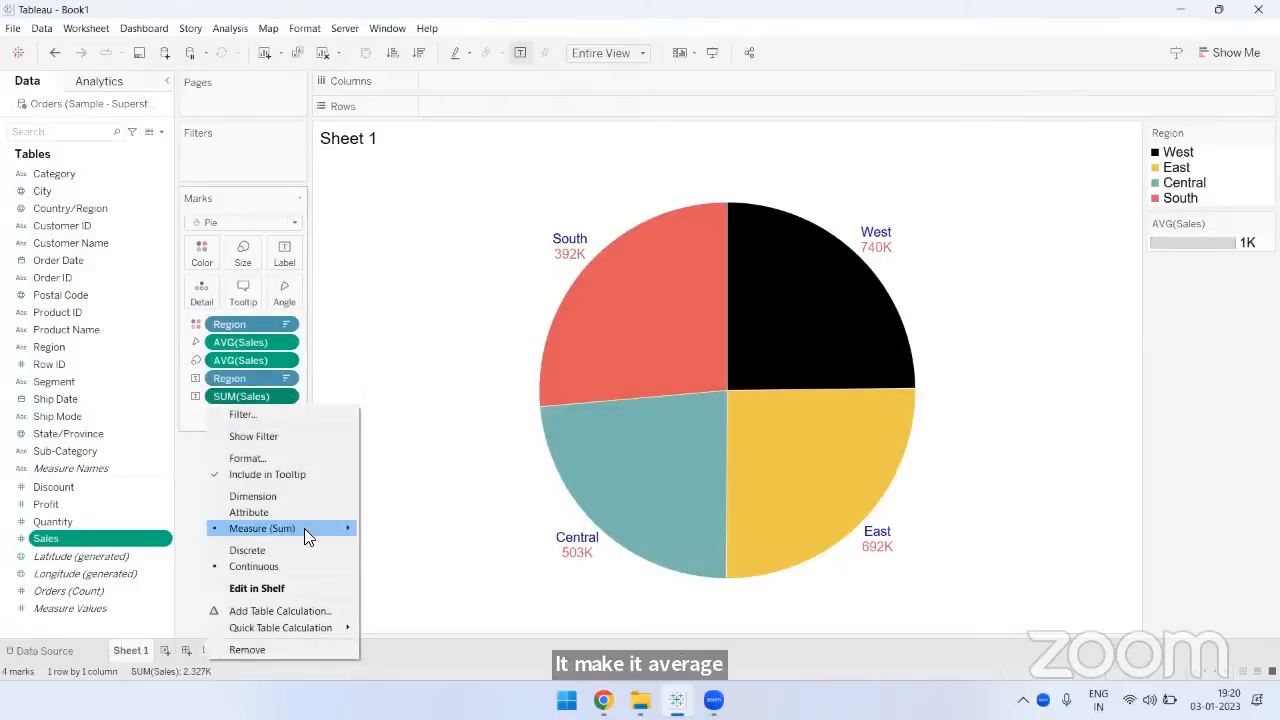
{"action": "left_click", "coordinate": [389, 546]}
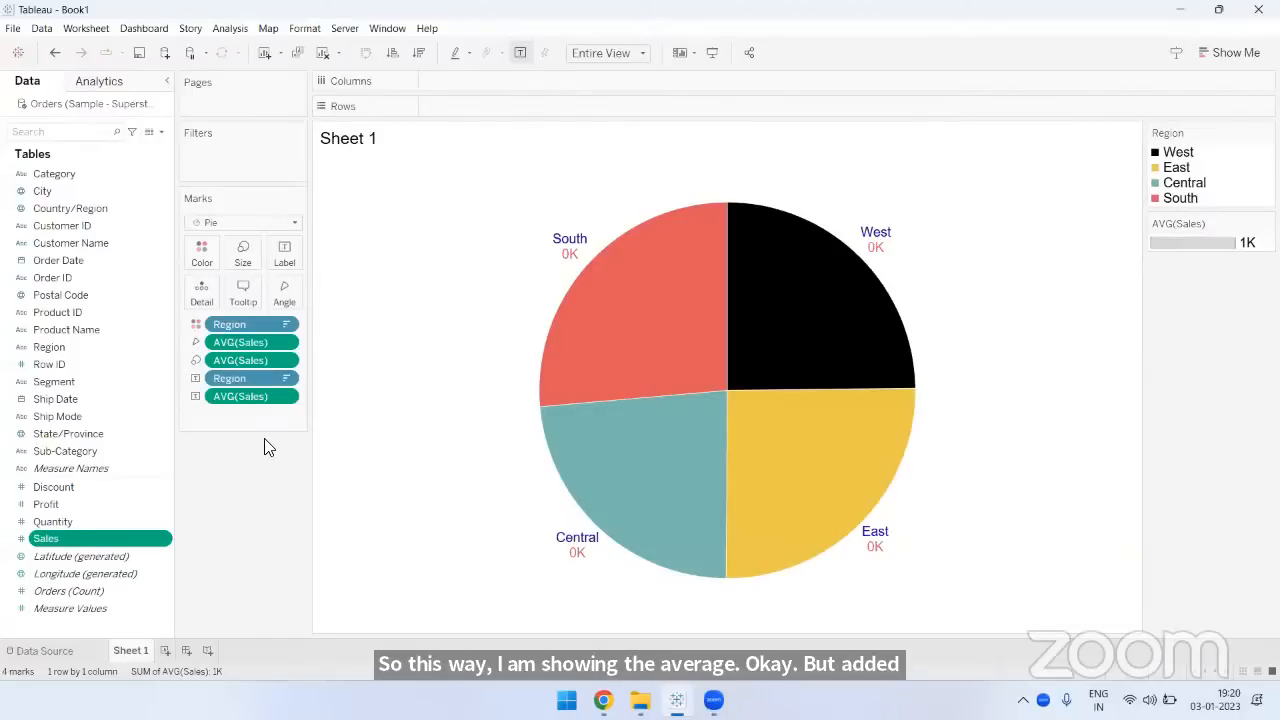
- Check the averaged sales labels and undo the aggregation changes on the three Sales fields
{"action": "mouse_move", "coordinate": [572, 260]}
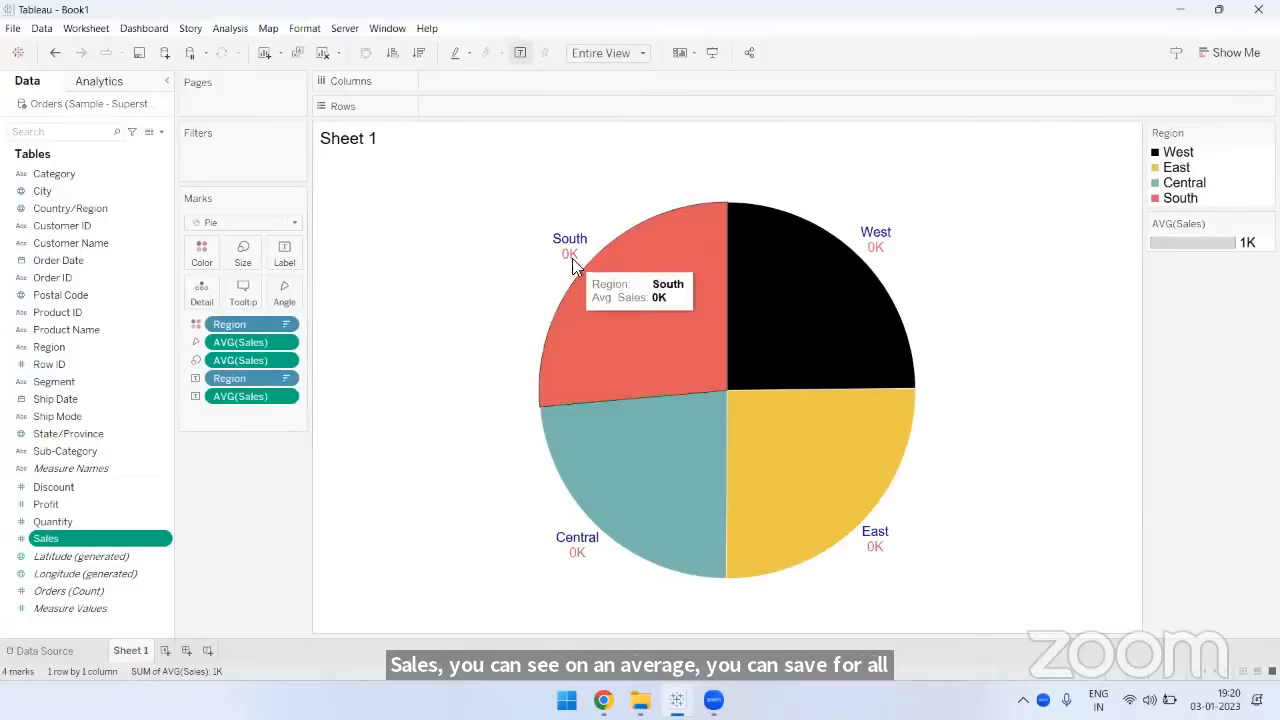
{"action": "mouse_move", "coordinate": [877, 260]}
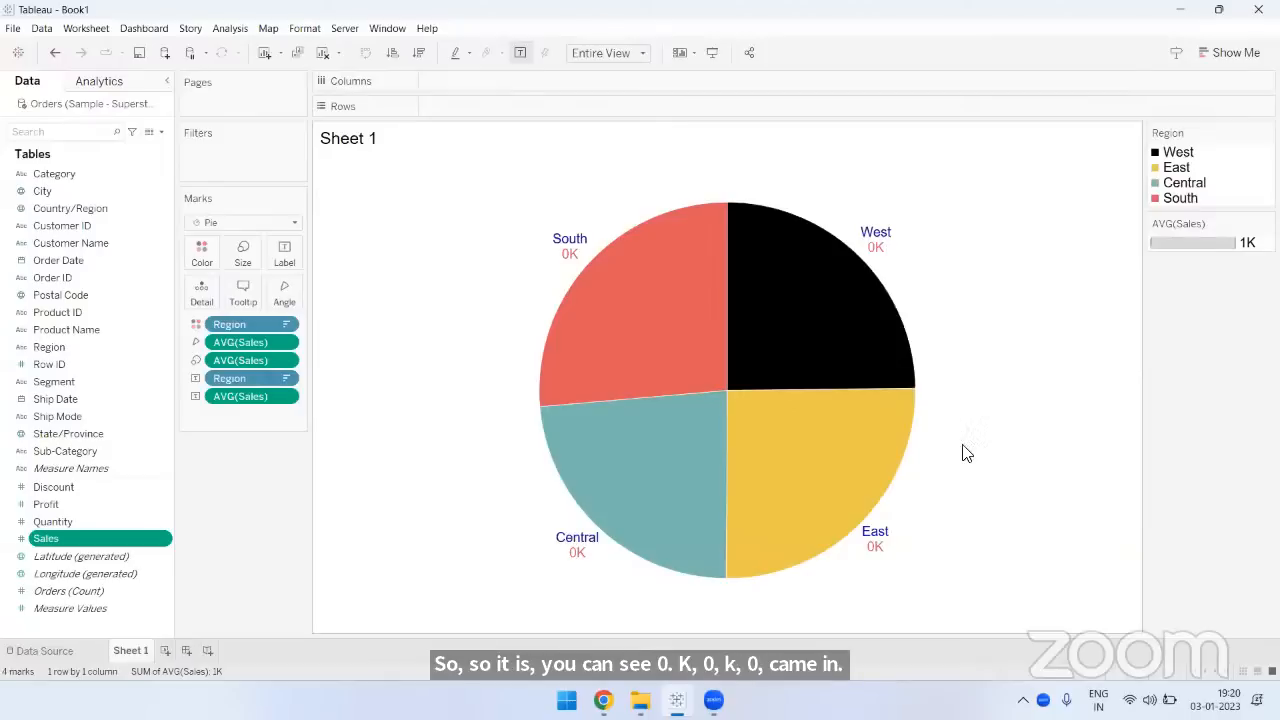
{"action": "left_click", "coordinate": [56, 53]}
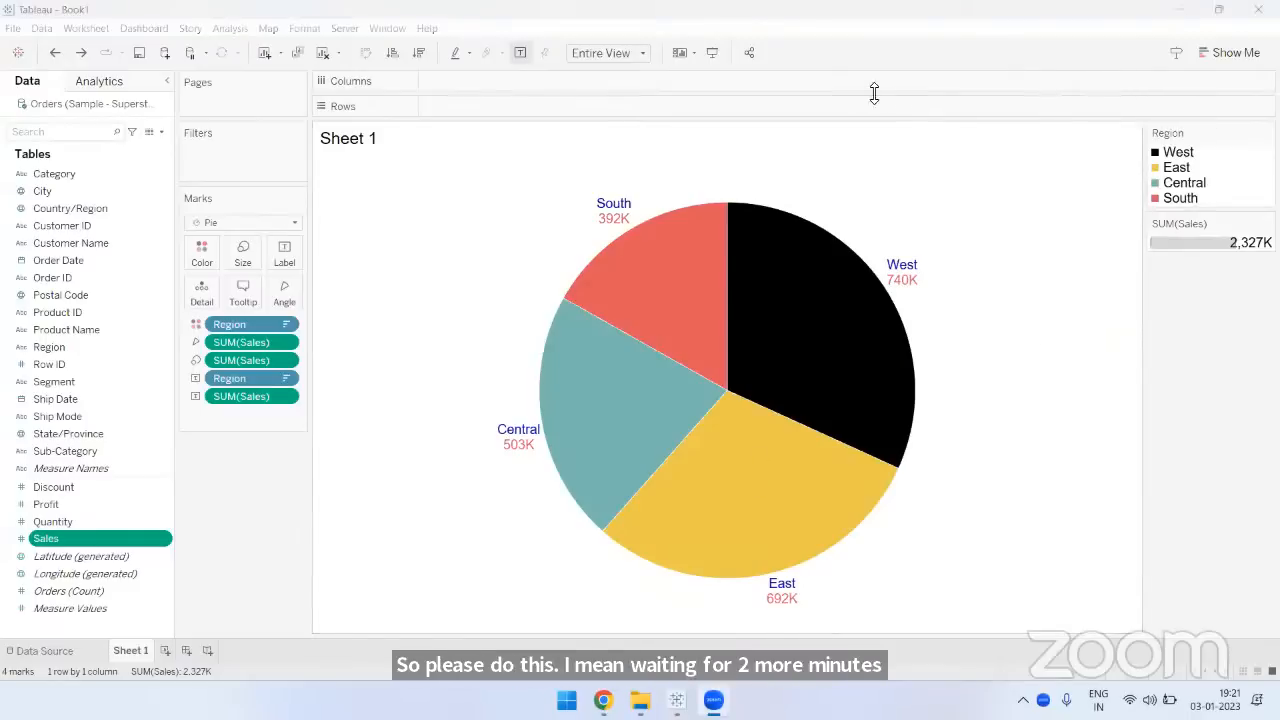
- Examine the custom number format of the Sales label field, including its display units, and close the format settings
{"action": "left_click", "coordinate": [284, 396]}
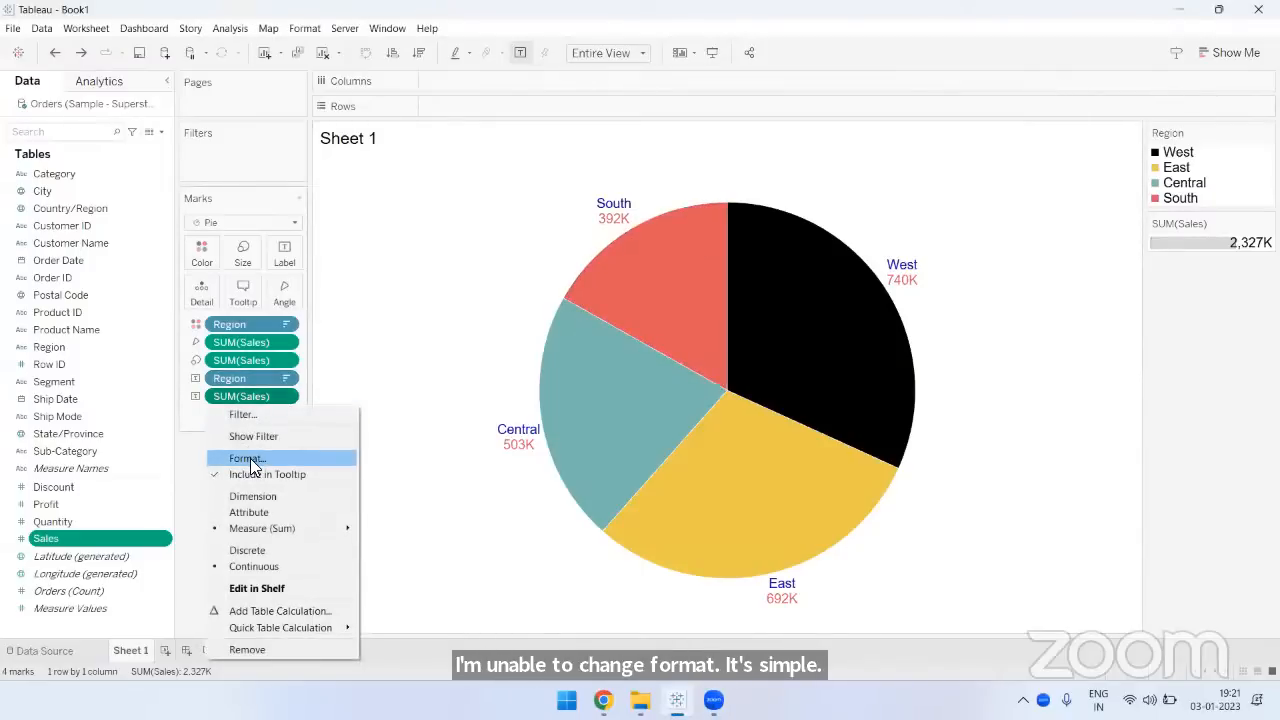
{"action": "left_click", "coordinate": [251, 466]}
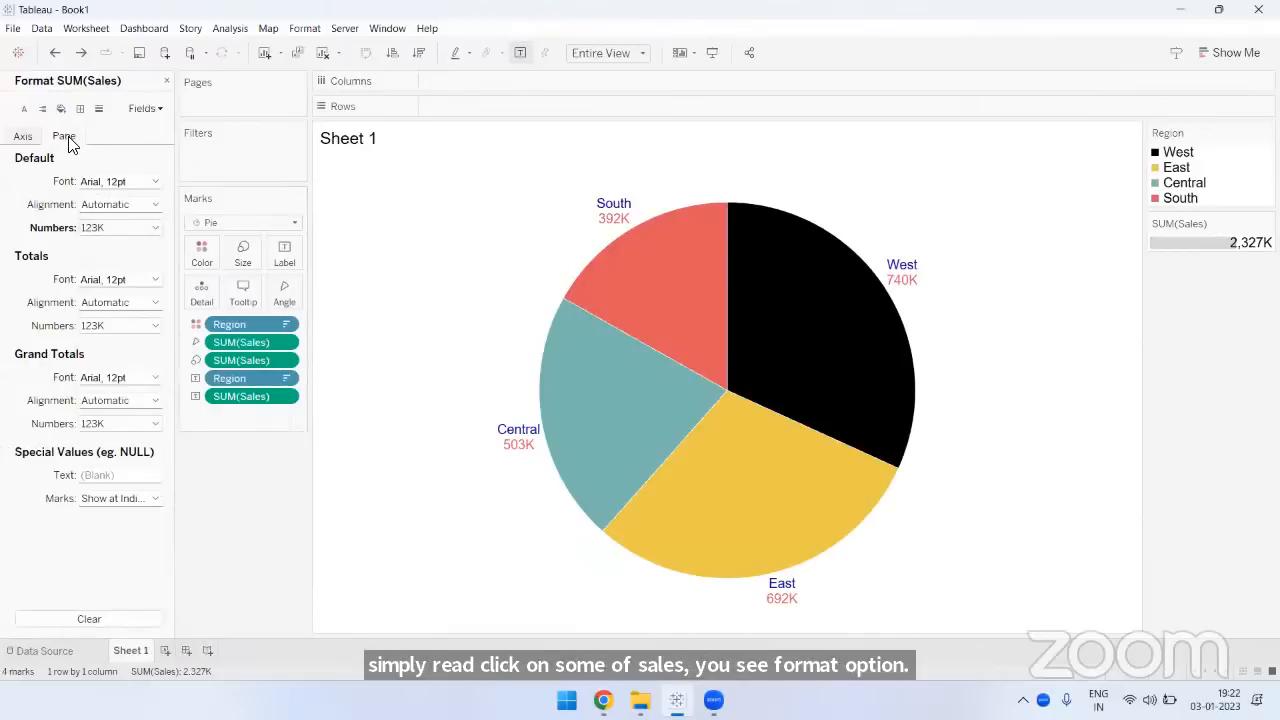
{"action": "left_click", "coordinate": [107, 229]}
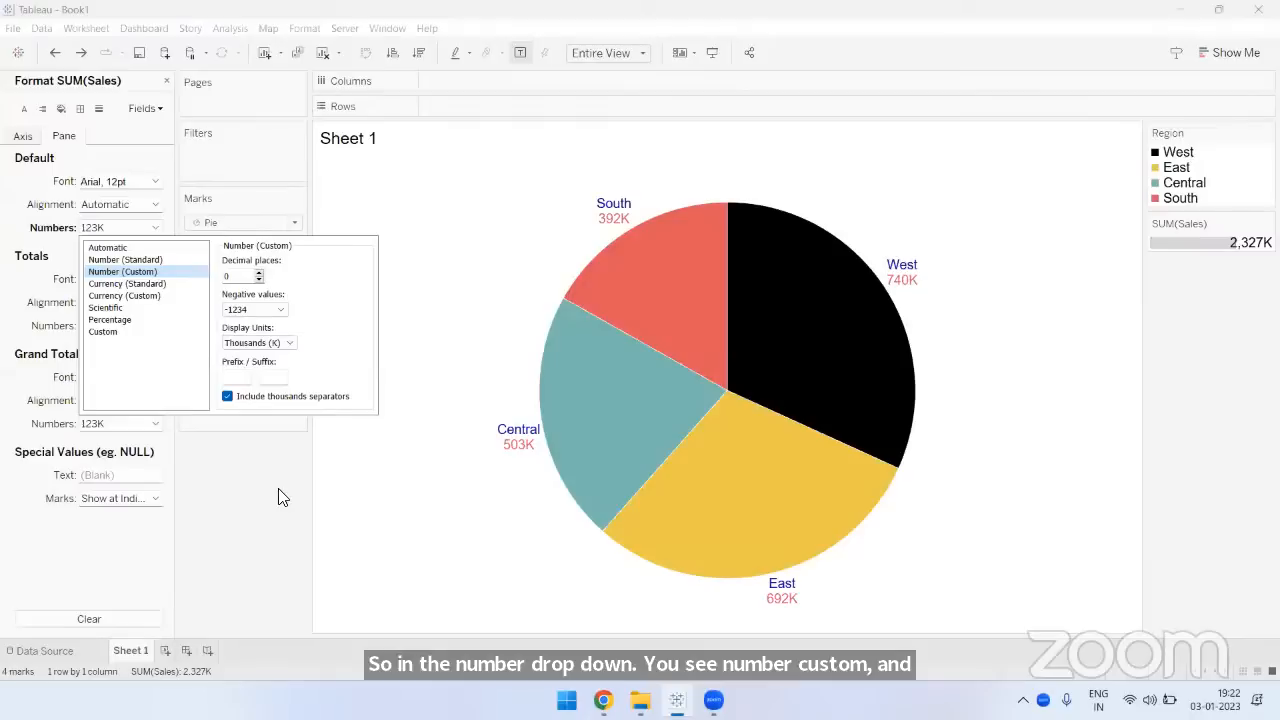
{"action": "left_click", "coordinate": [166, 80]}
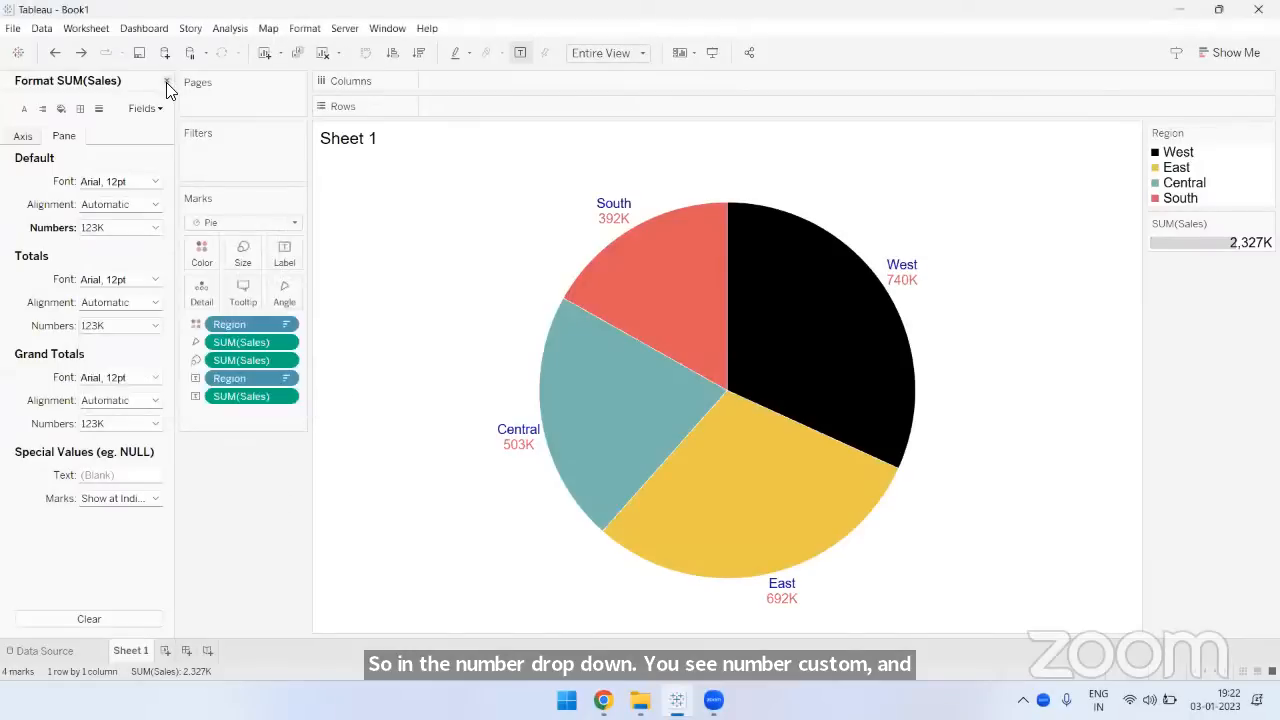
{"action": "left_click", "coordinate": [166, 80]}
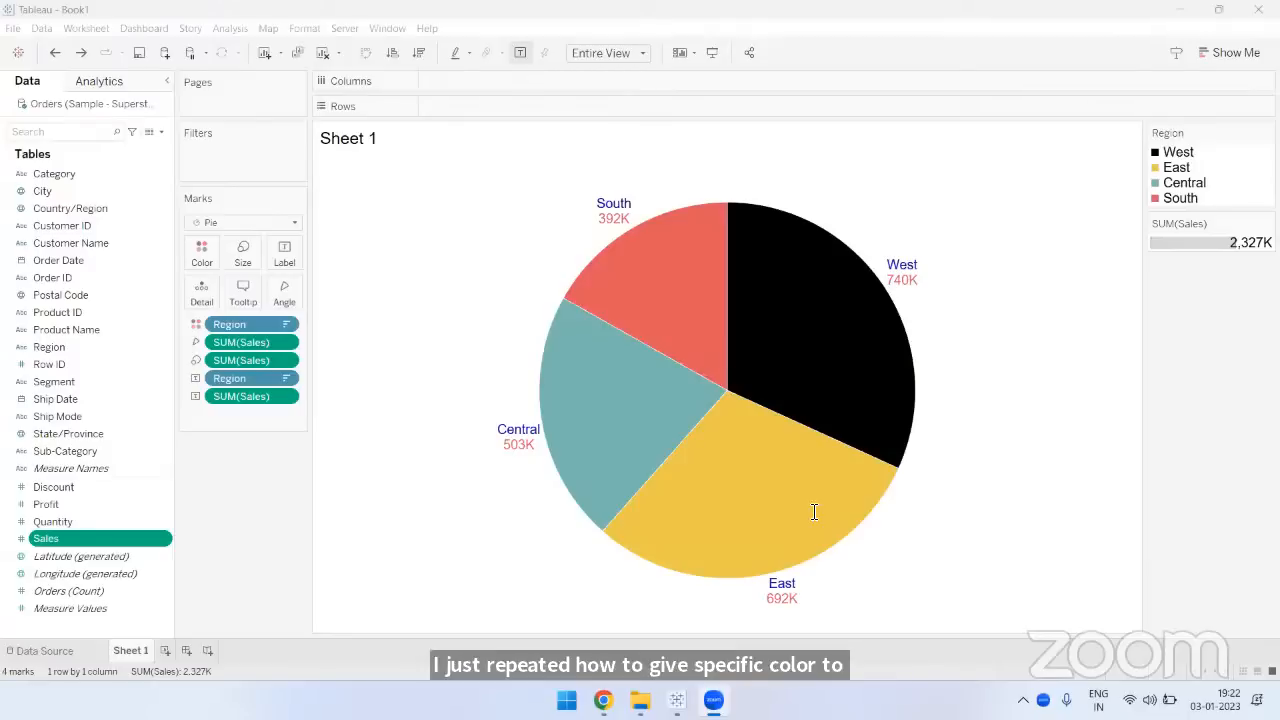
- Try the color #00aaff for the West region and close the color editor without applying it
{"action": "left_click", "coordinate": [203, 255]}
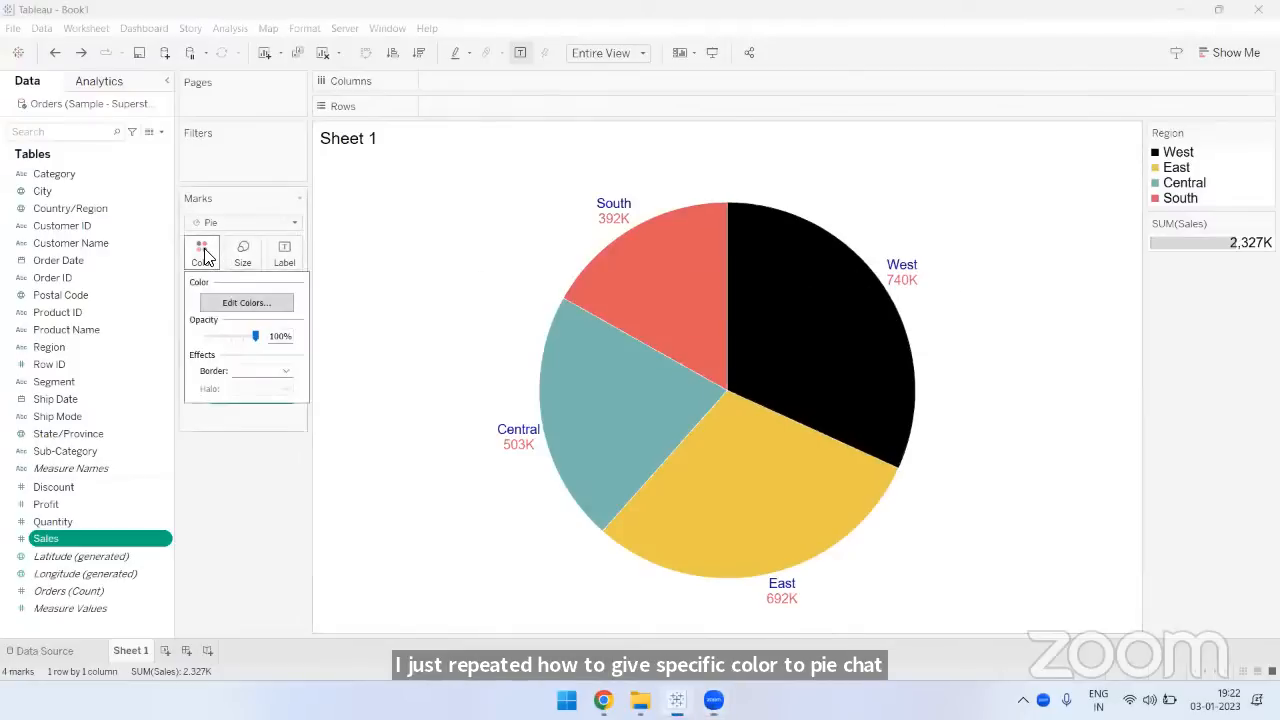
{"action": "left_click", "coordinate": [245, 306]}
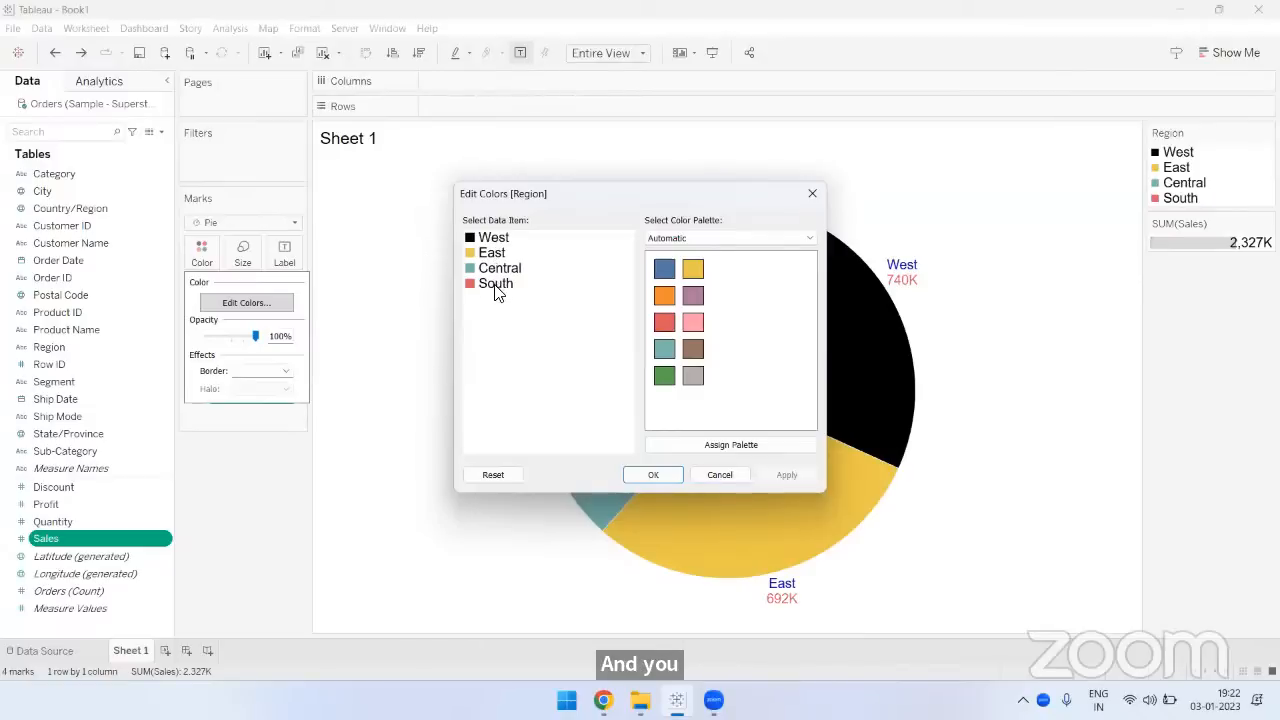
{"action": "left_click", "coordinate": [493, 240]}
{"action": "double_click", "coordinate": [493, 240]}
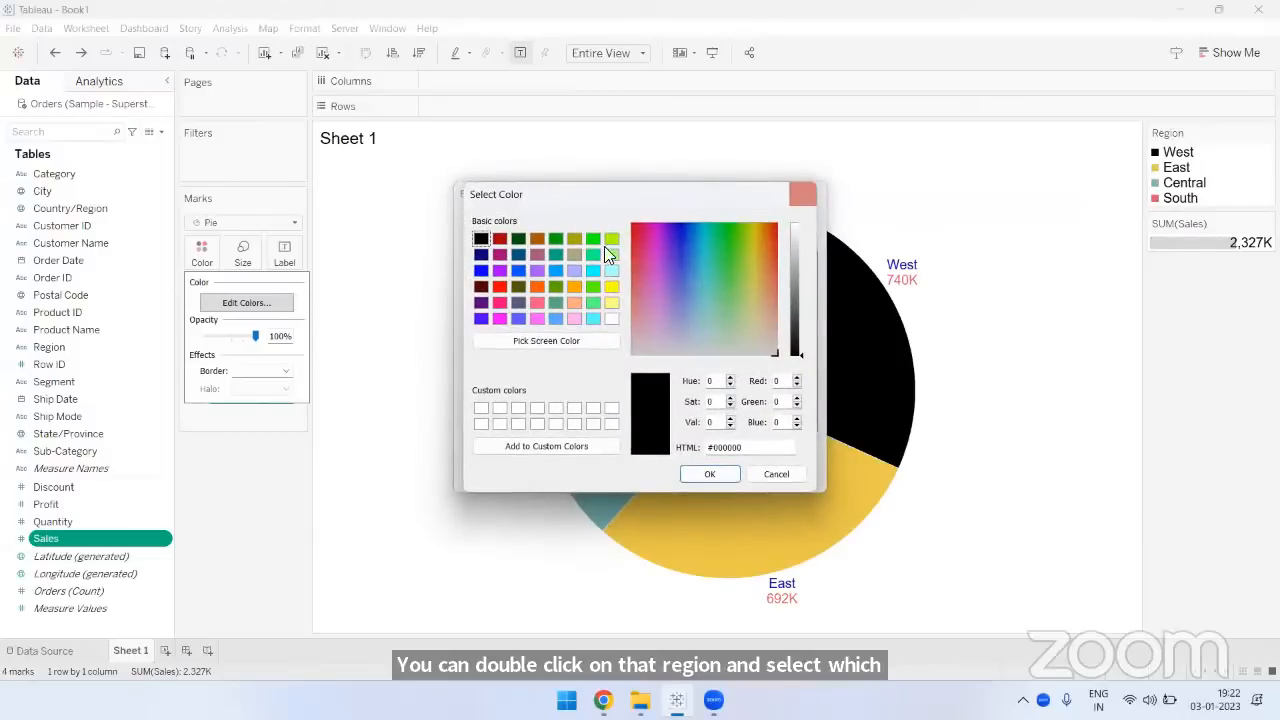
{"action": "left_click", "coordinate": [555, 269]}
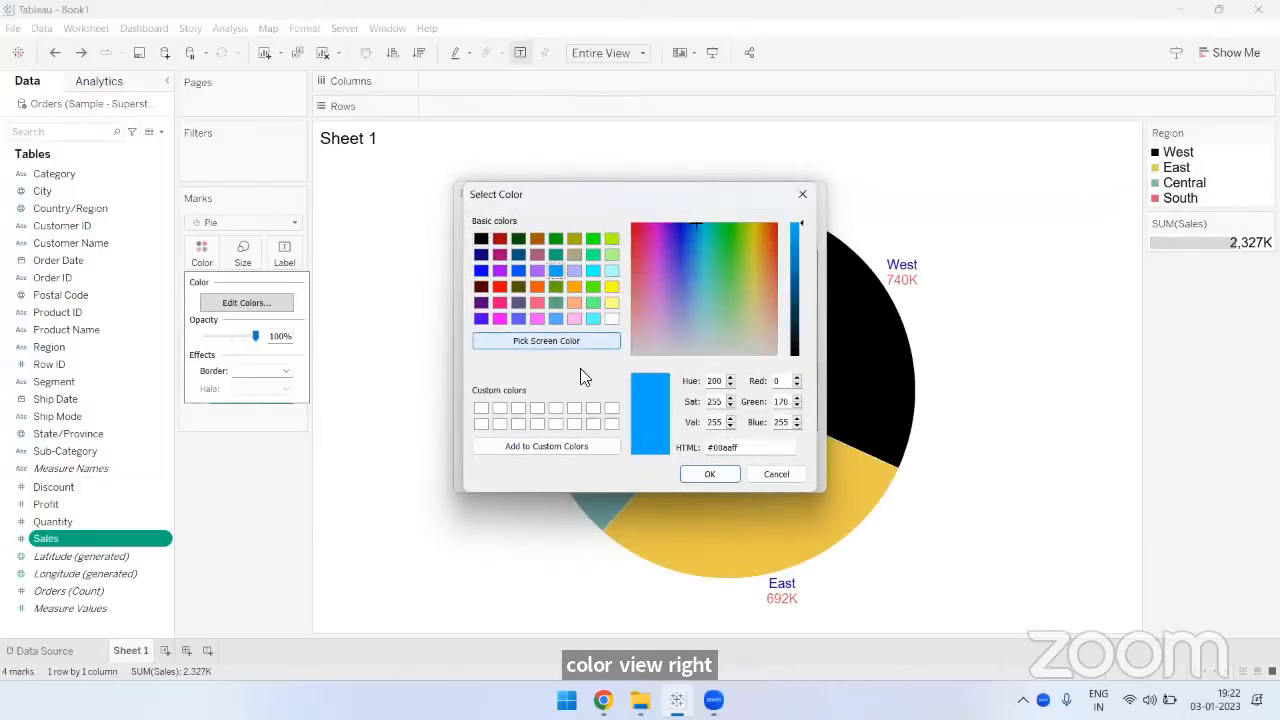
{"action": "left_click", "coordinate": [700, 476]}
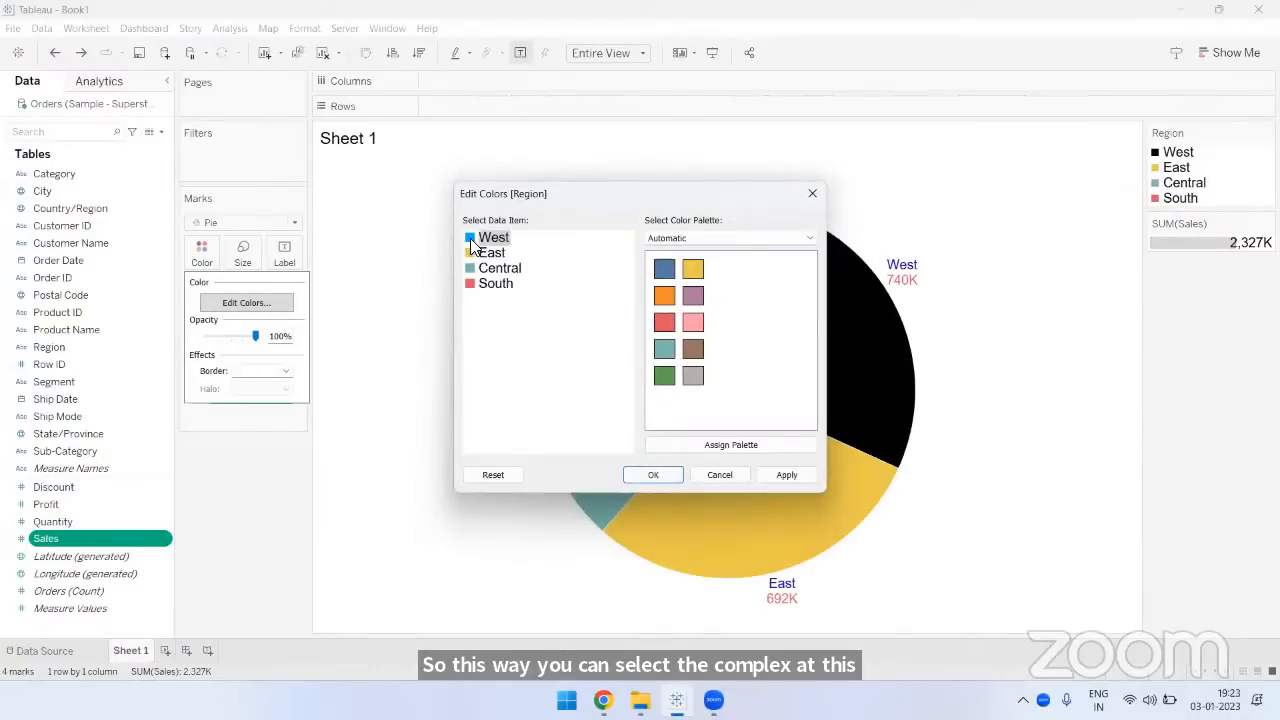
{"action": "left_click", "coordinate": [811, 196]}
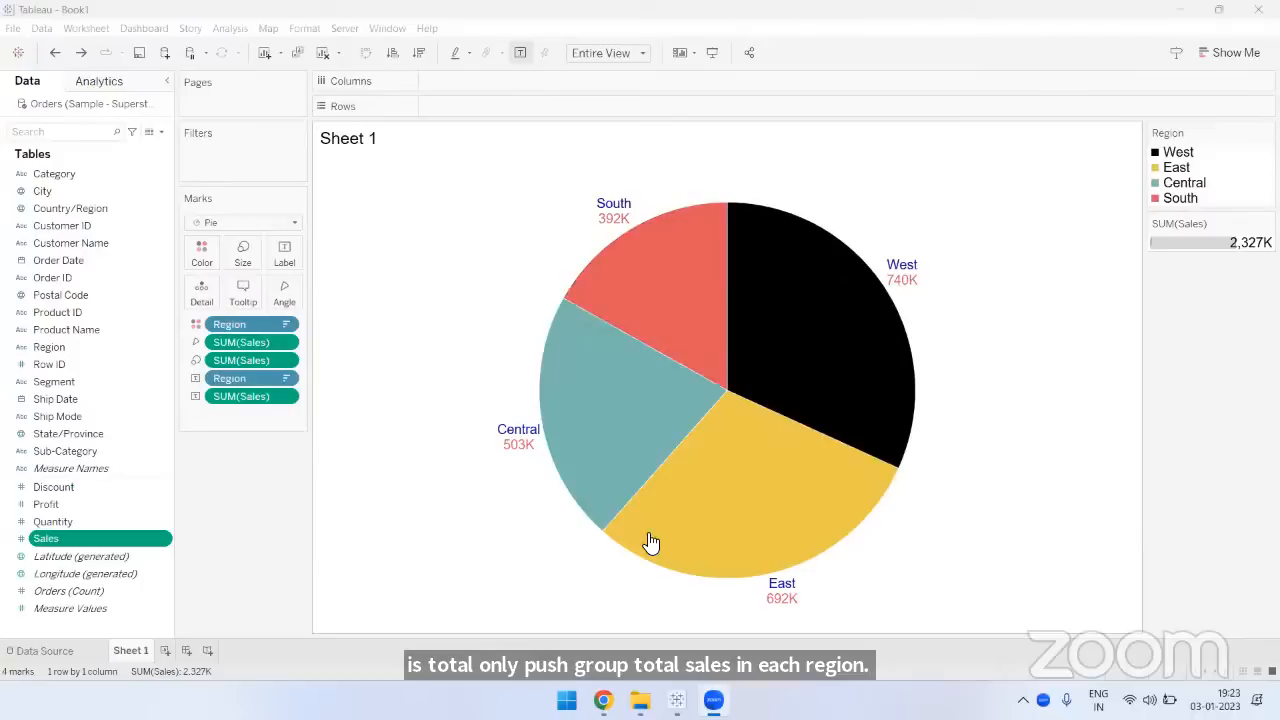
{"action": "mouse_move", "coordinate": [616, 227]}
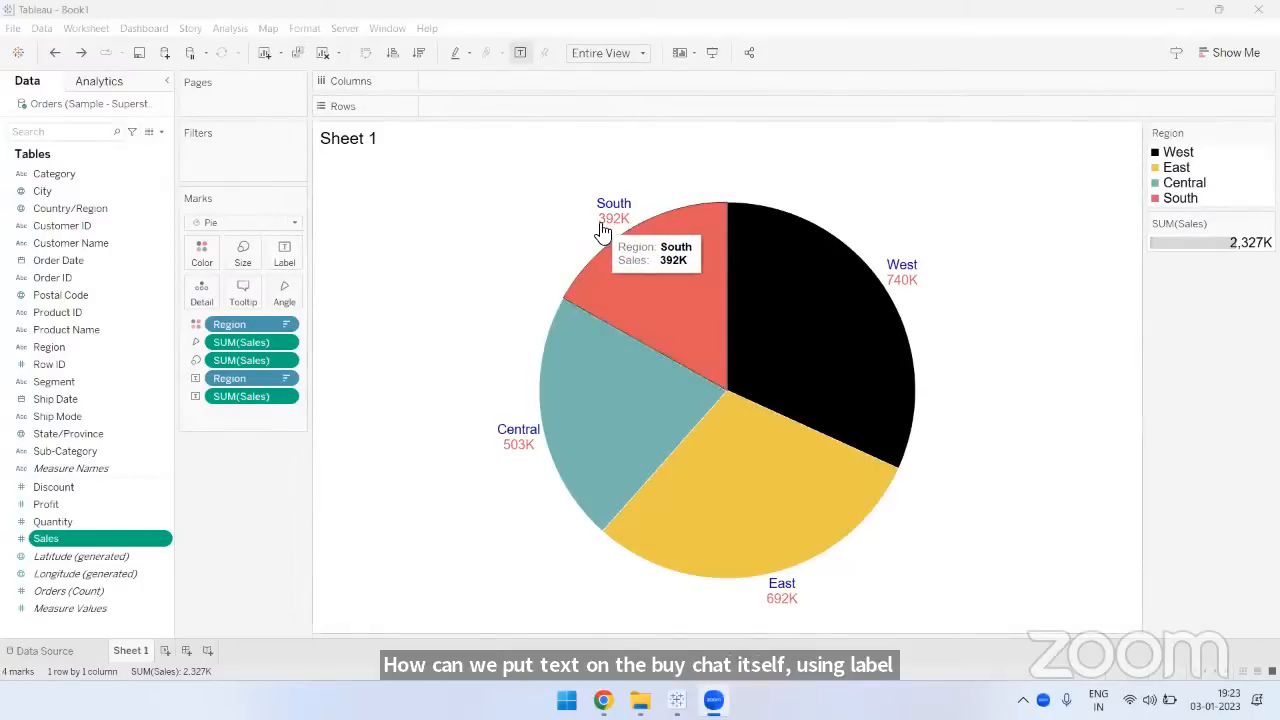
{"action": "left_click", "coordinate": [57, 347]}
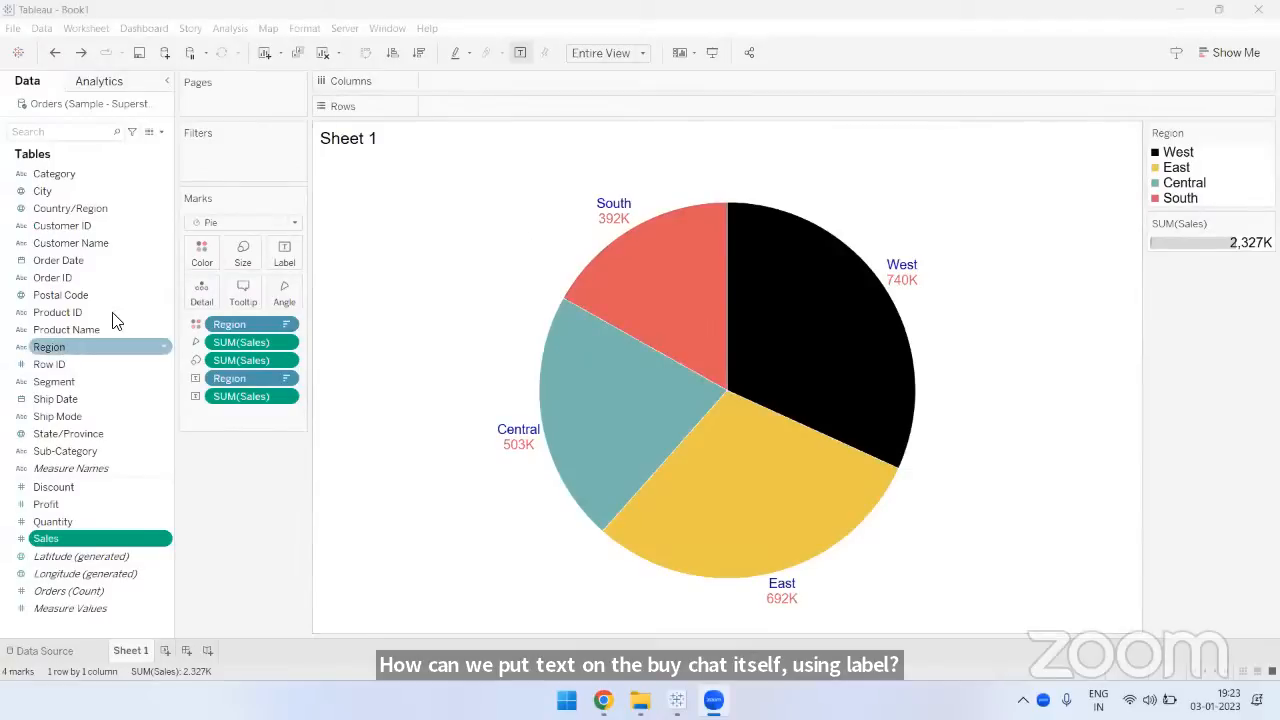
{"action": "left_click", "coordinate": [125, 463]}
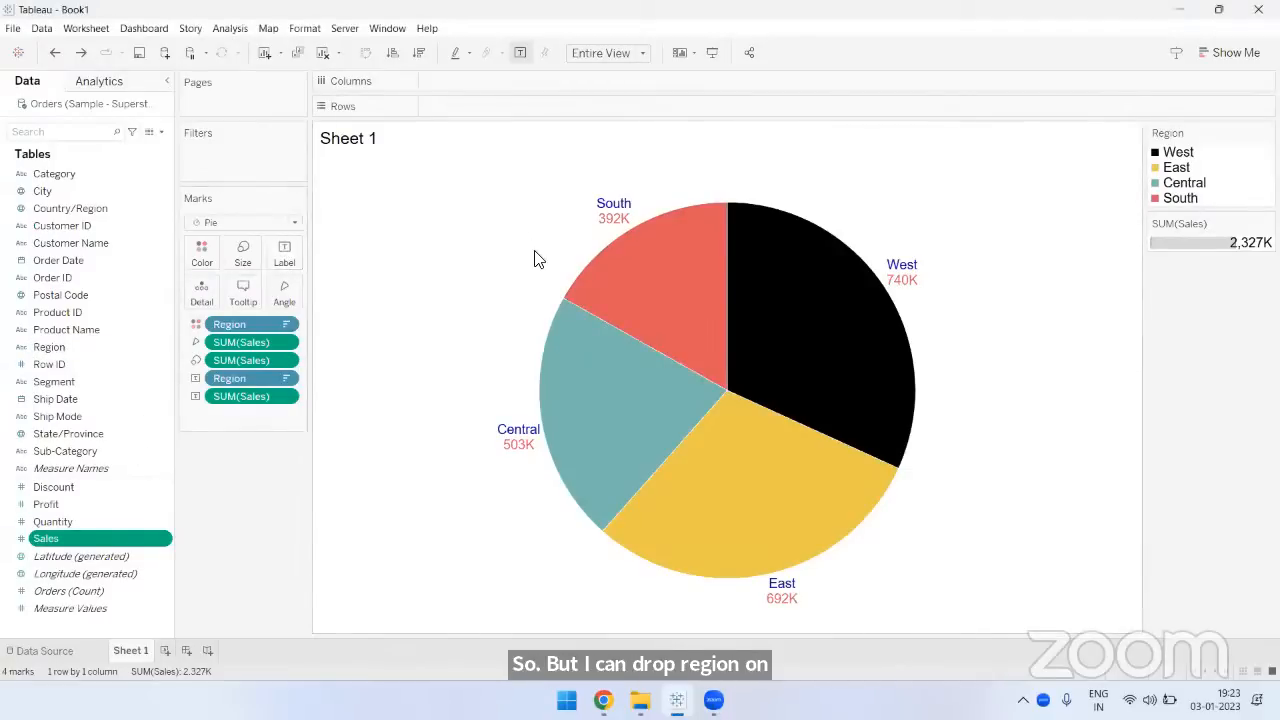
- Try moving the South and West labels inside their pie slices, and undo both label moves
{"action": "mouse_move", "coordinate": [617, 226]}
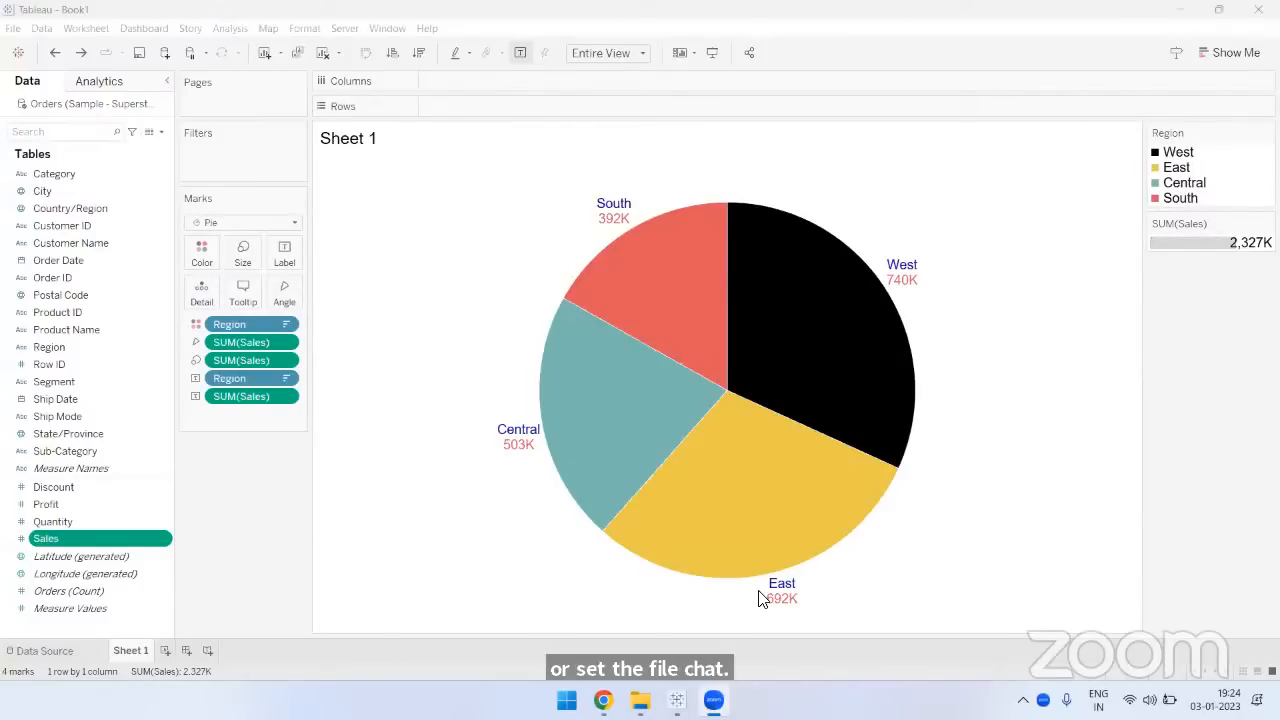
{"action": "left_click", "coordinate": [612, 226]}
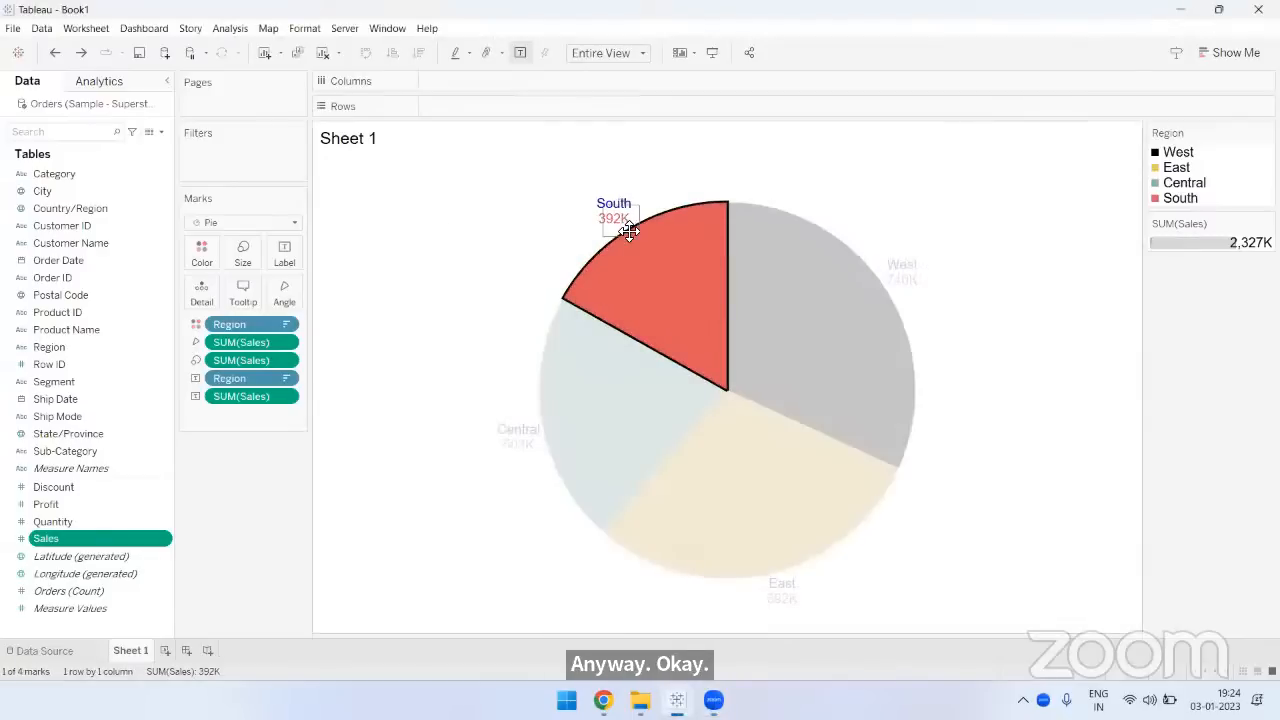
{"action": "left_click", "coordinate": [520, 244]}
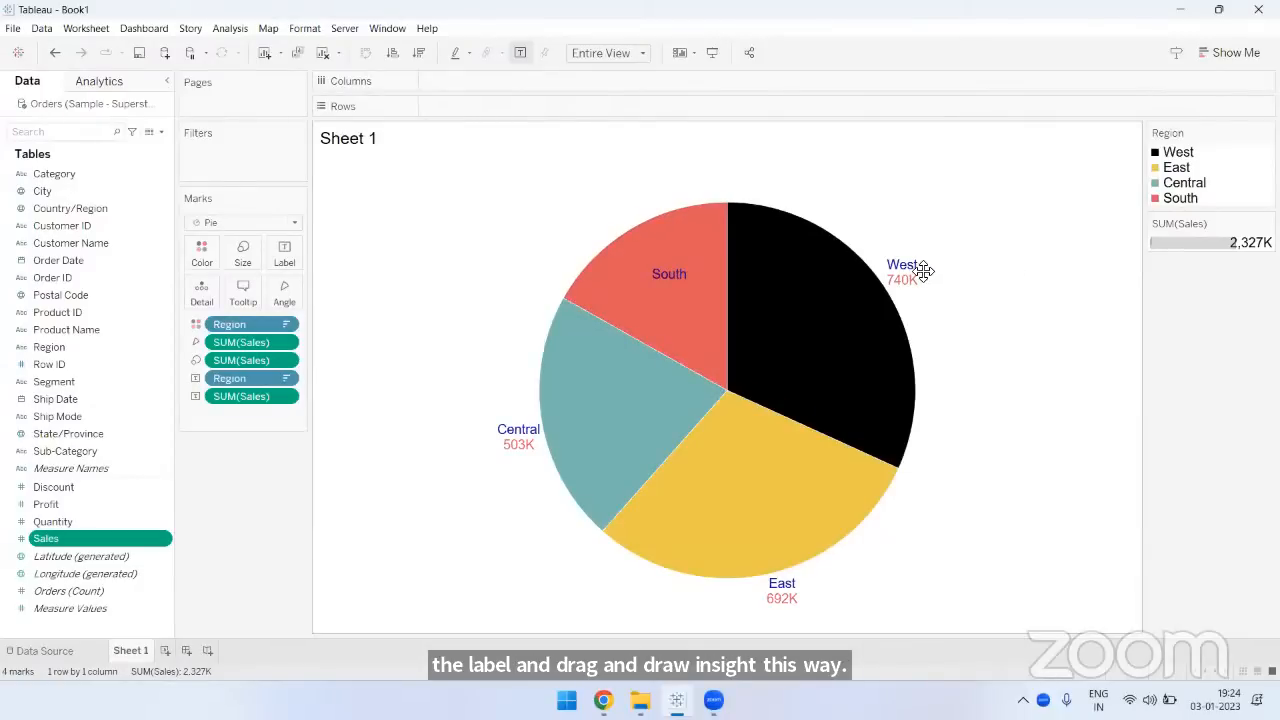
{"action": "left_click", "coordinate": [811, 289]}
{"action": "left_click_drag", "start_coordinate": [809, 304], "coordinate": [810, 302]}
{"action": "left_click", "coordinate": [1120, 320]}
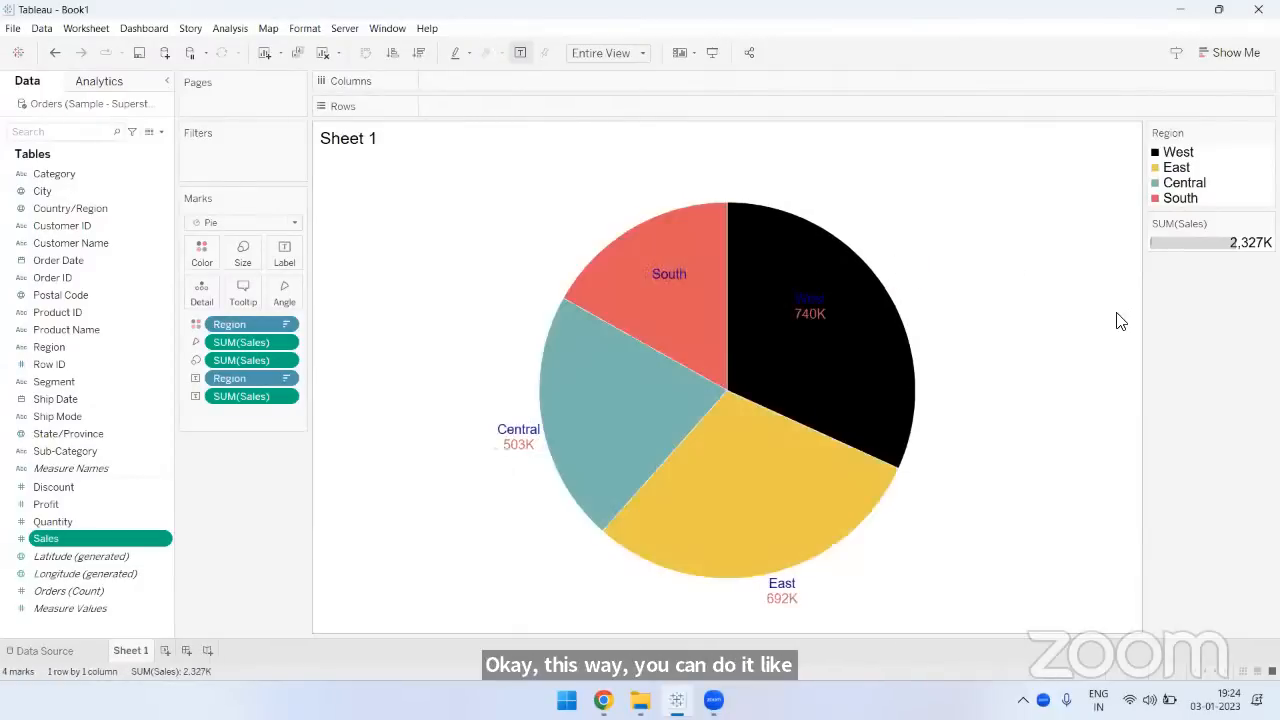
{"action": "left_click", "coordinate": [56, 55]}
{"action": "left_click", "coordinate": [56, 55]}
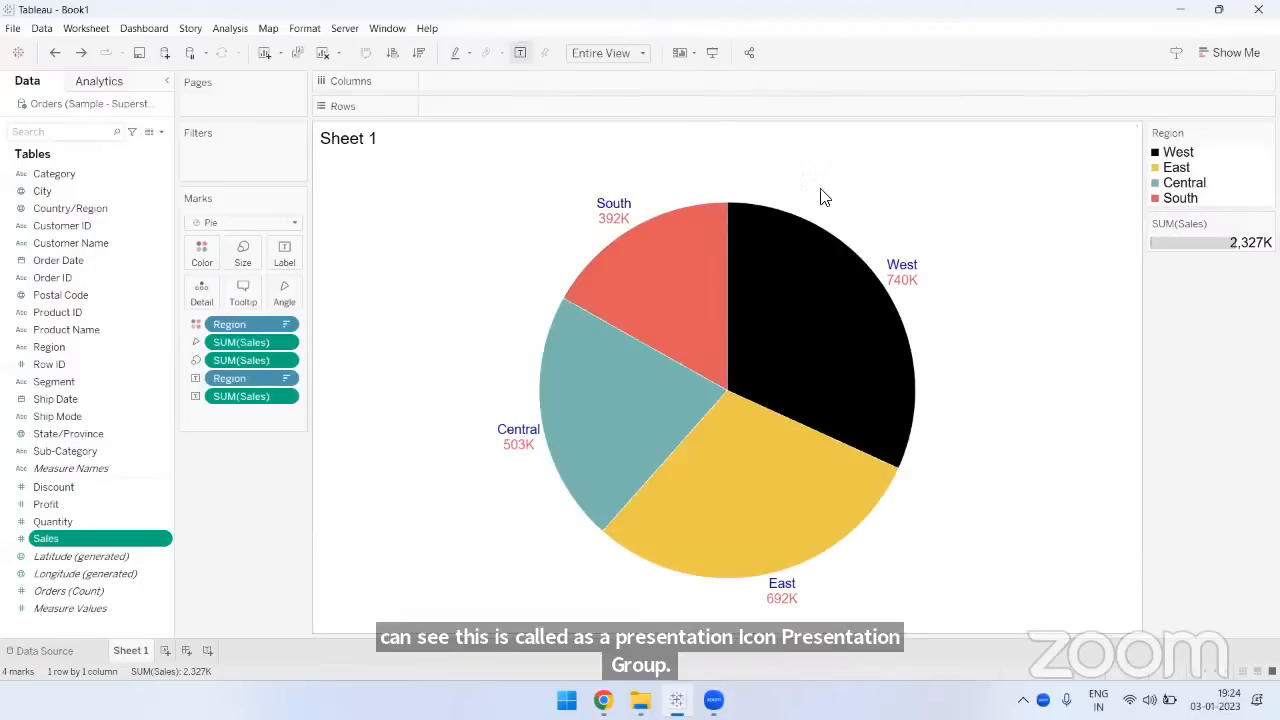
- View the pie chart in full-screen presentation mode and return to the worksheet
{"action": "left_click", "coordinate": [711, 56]}
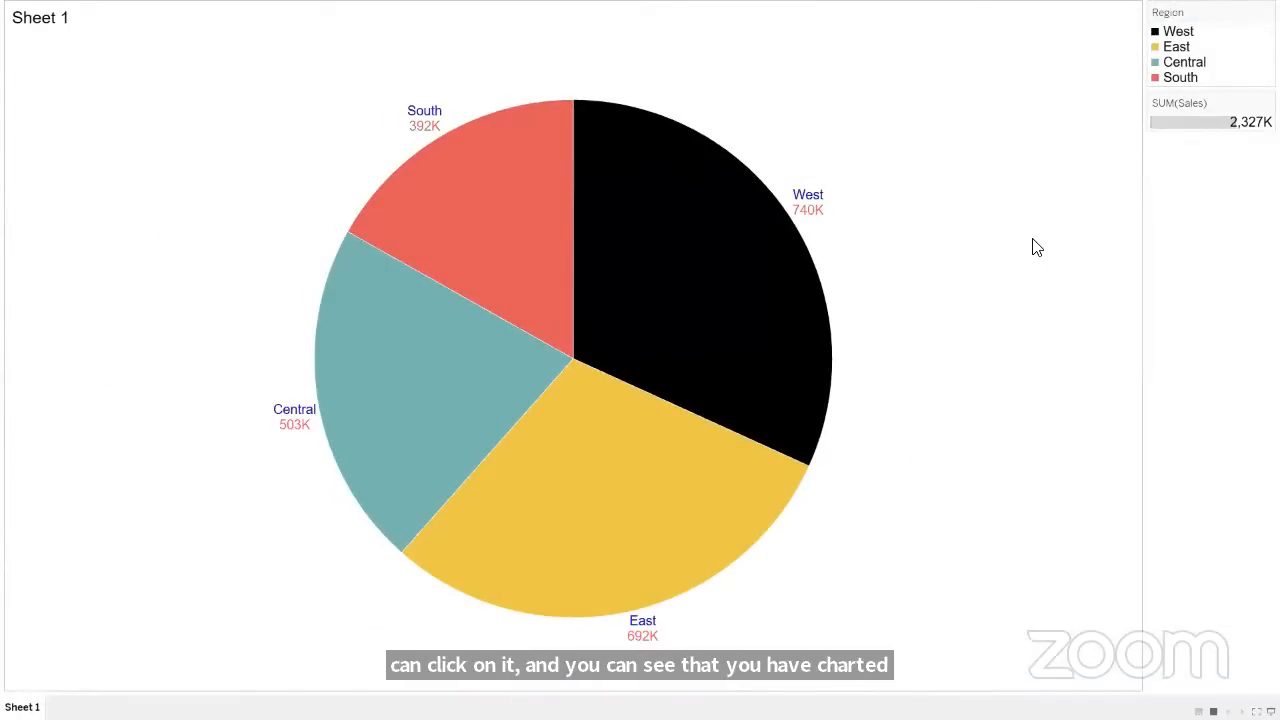
{"action": "key", "text": "Escape"}
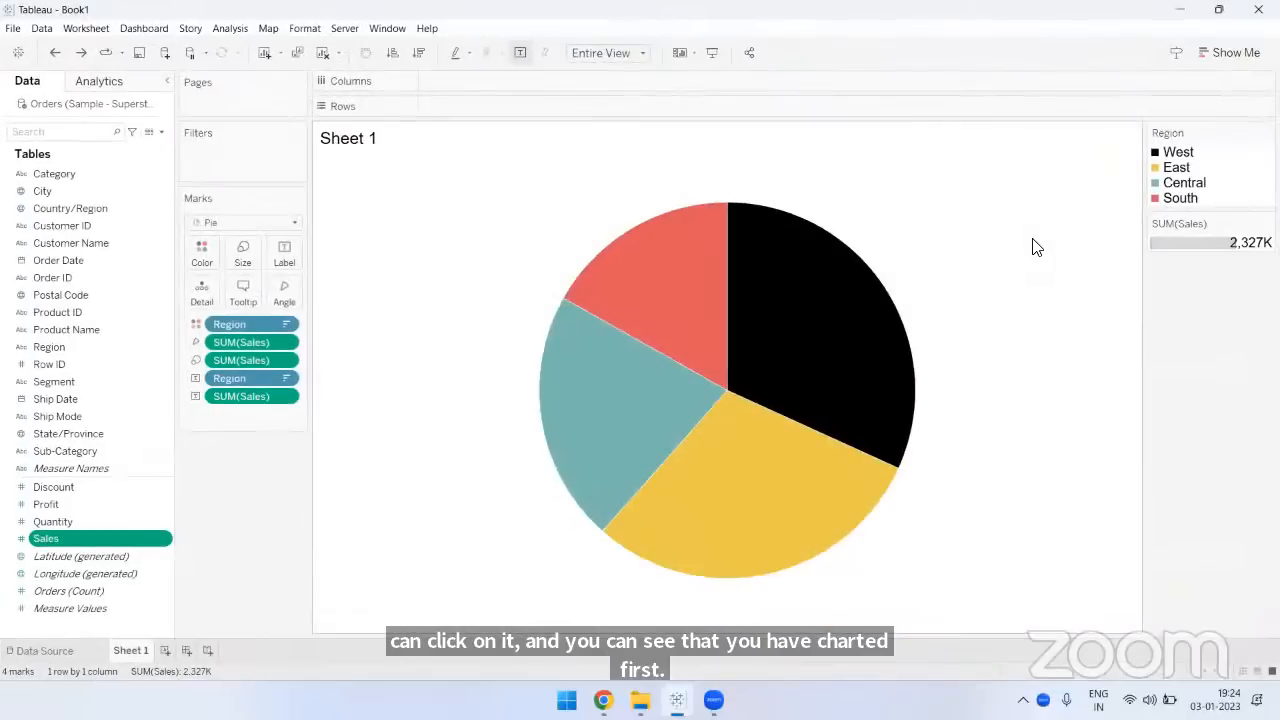
- Reduce the mark size slightly so that the pie is smaller within the view
{"action": "left_click", "coordinate": [245, 262]}
{"action": "left_click_drag", "start_coordinate": [277, 289], "coordinate": [277, 296]}
{"action": "left_click", "coordinate": [286, 486]}
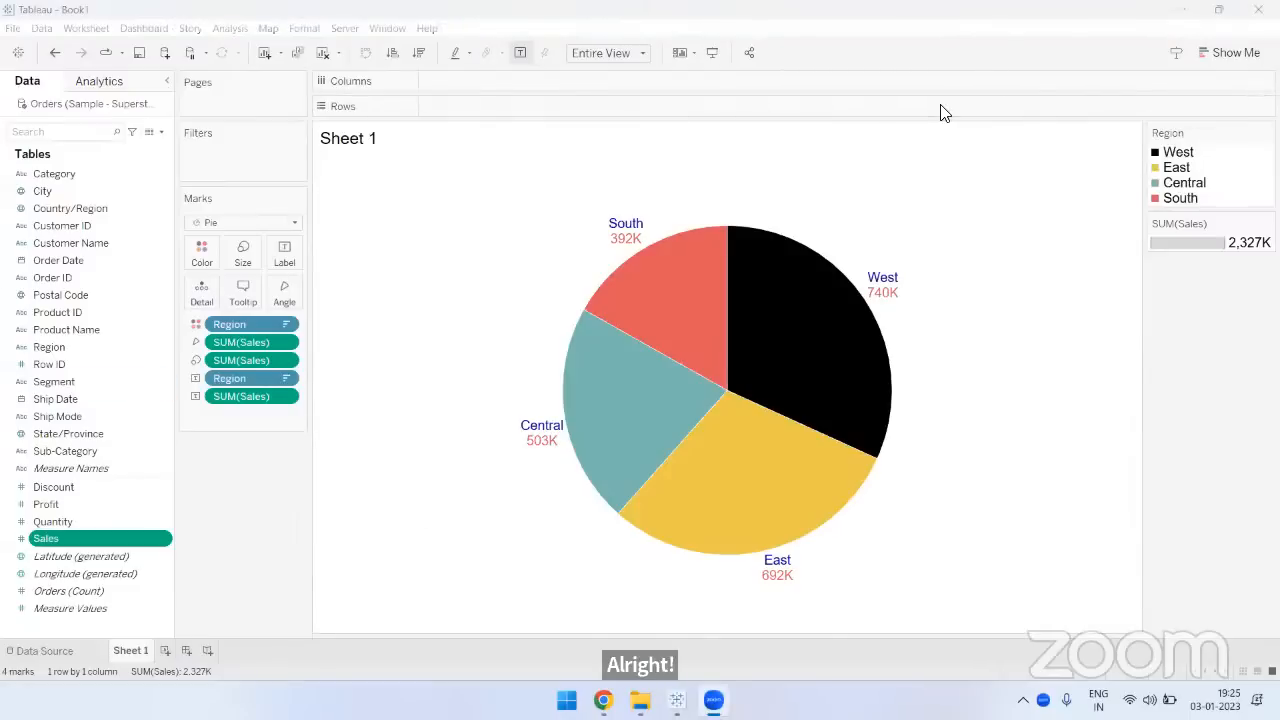
- Create a new worksheet and name it Discrete Line Chart
{"action": "left_click", "coordinate": [160, 652]}
{"action": "double_click", "coordinate": [174, 652]}
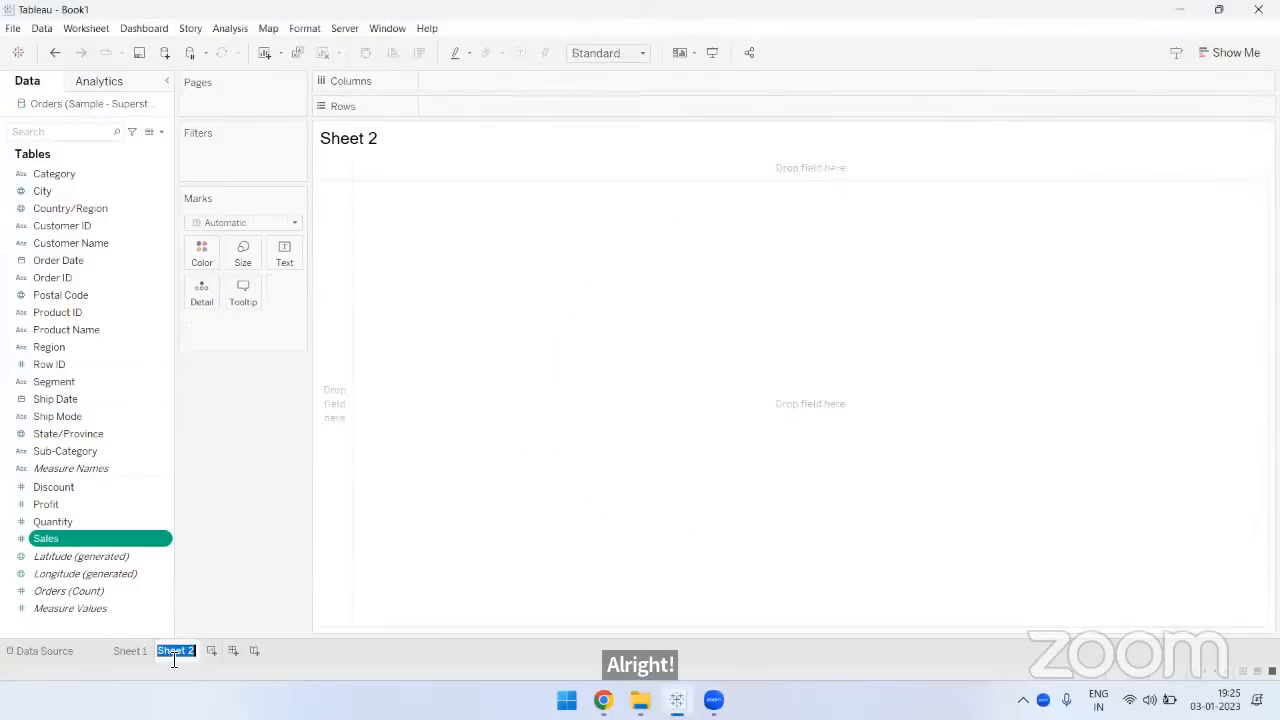
{"action": "type", "text": "D"}
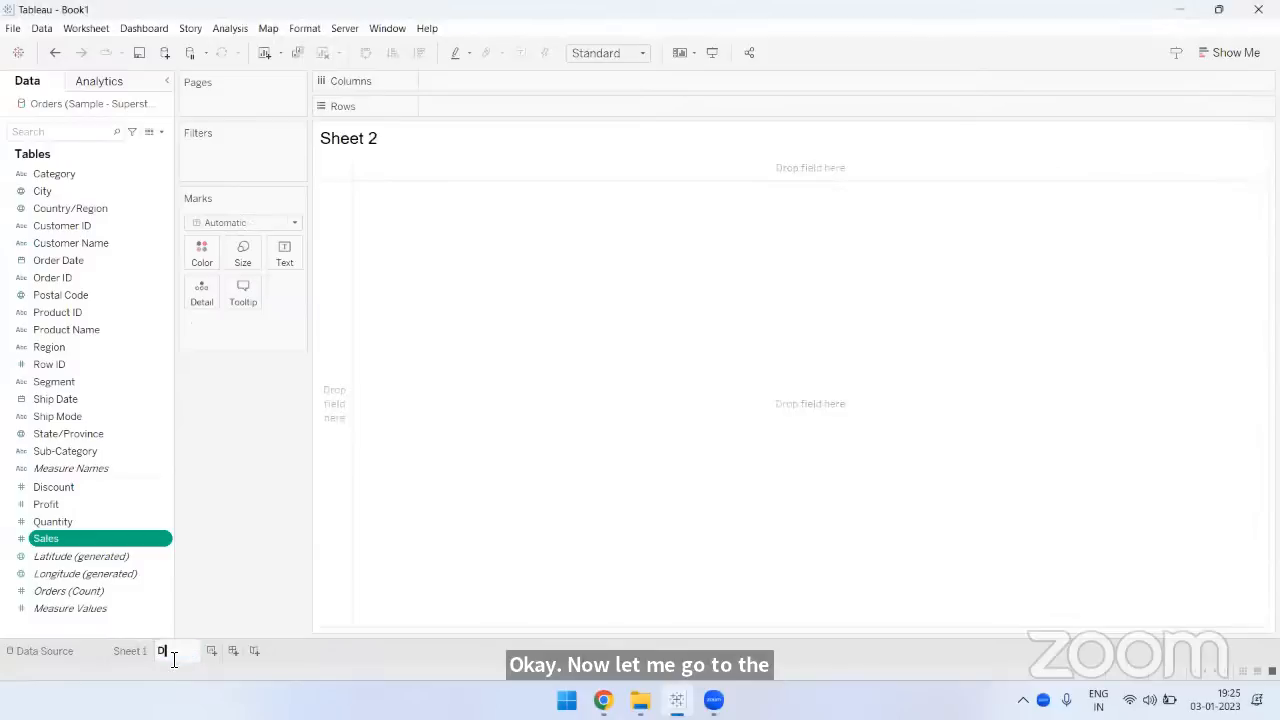
{"action": "type", "text": "iscrete Line Cha"}
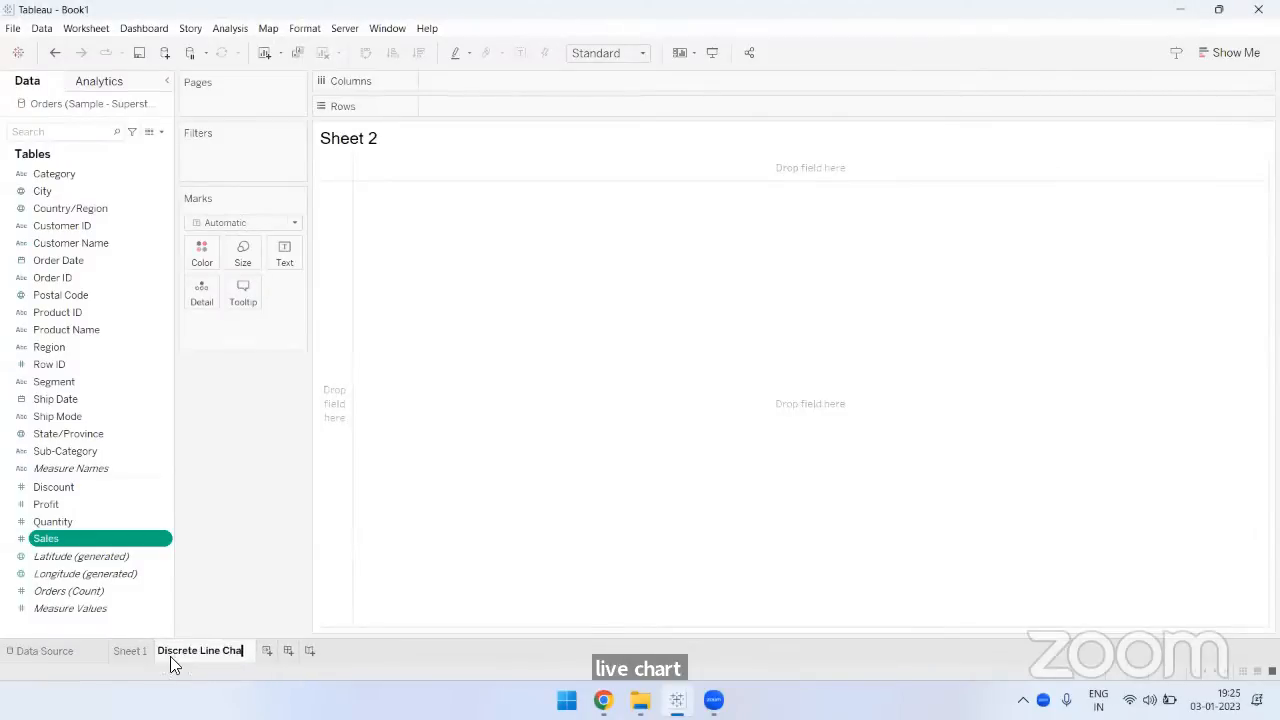
{"action": "type", "text": "rt"}
{"action": "key", "text": "Return"}
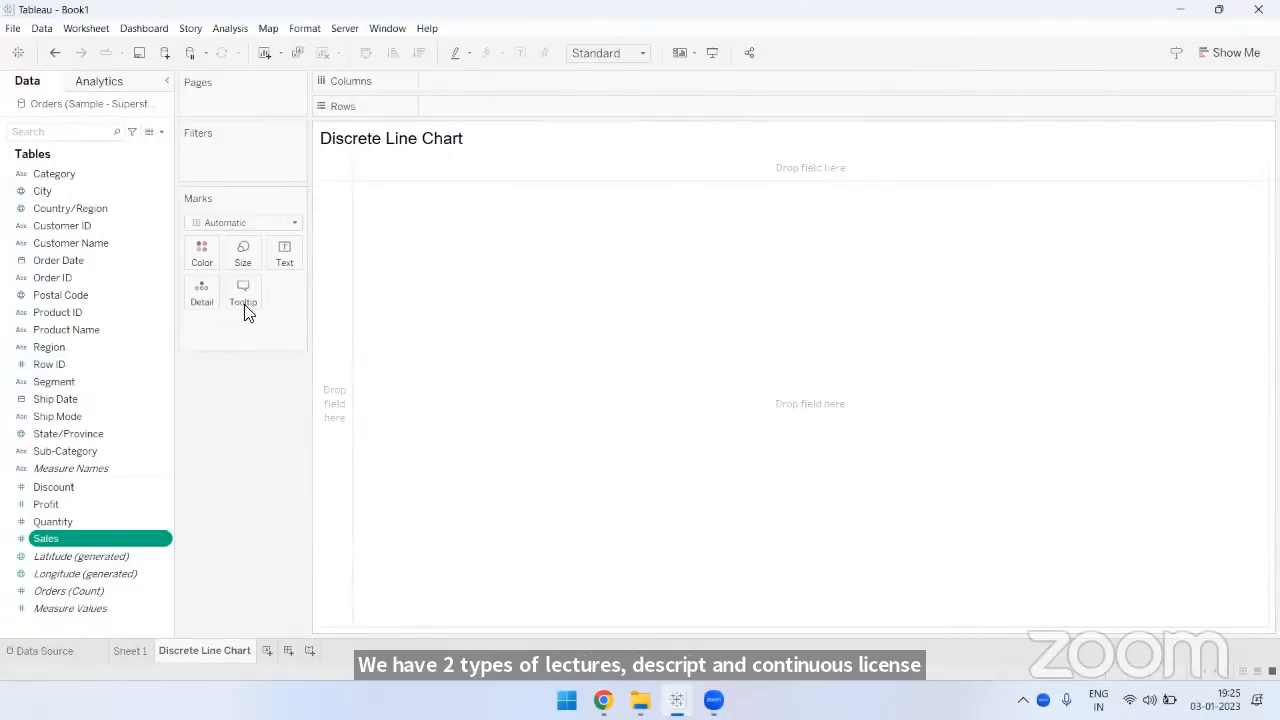
- Add Order Date by year to the columns, swap it onto the rows and expand it to quarters
{"action": "left_click_drag", "start_coordinate": [86, 262], "coordinate": [478, 88]}
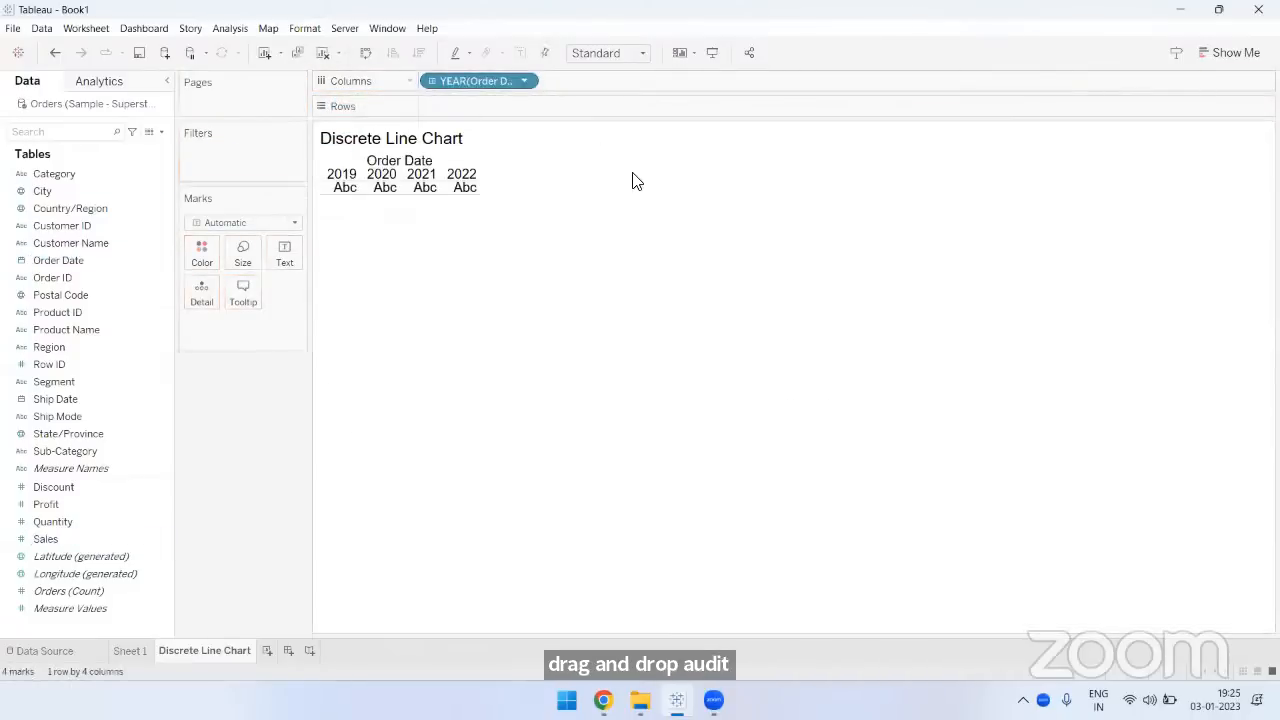
{"action": "key", "text": "ctrl+w"}
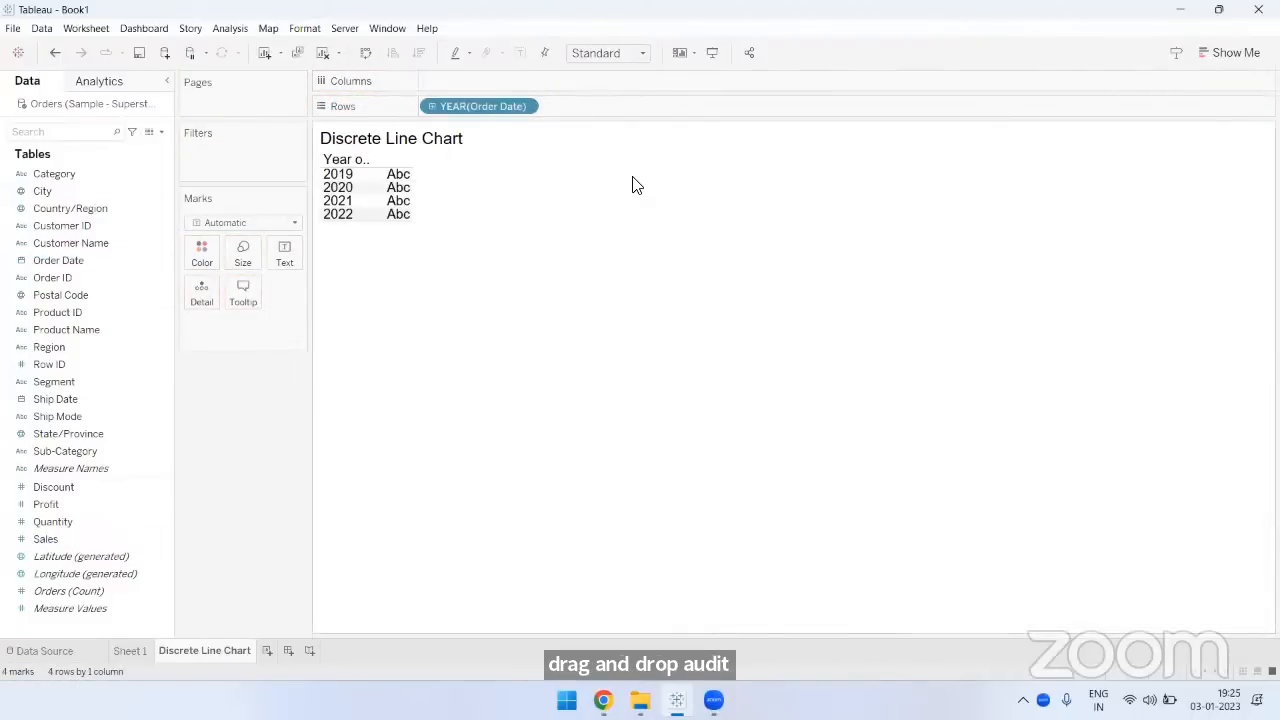
{"action": "left_click", "coordinate": [428, 106]}
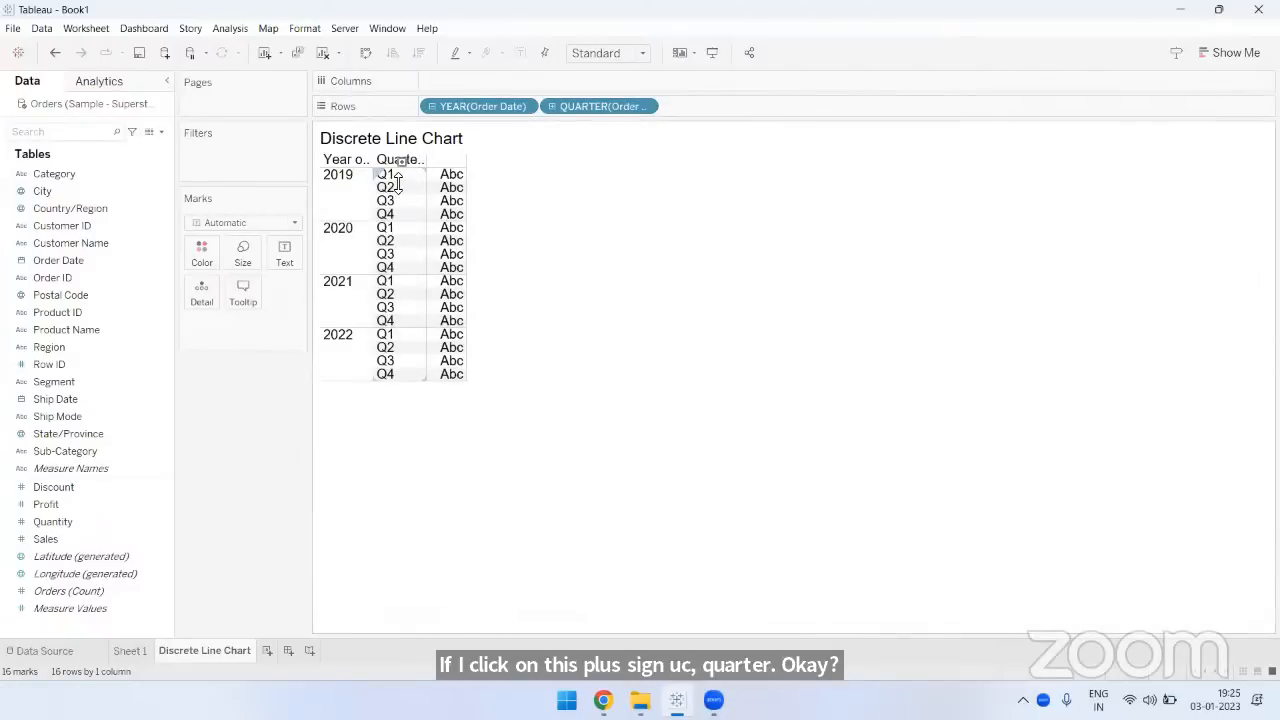
- Drill the Order Date rows down to month and day level, and clear the sheet
{"action": "left_click_drag", "start_coordinate": [397, 181], "coordinate": [398, 188]}
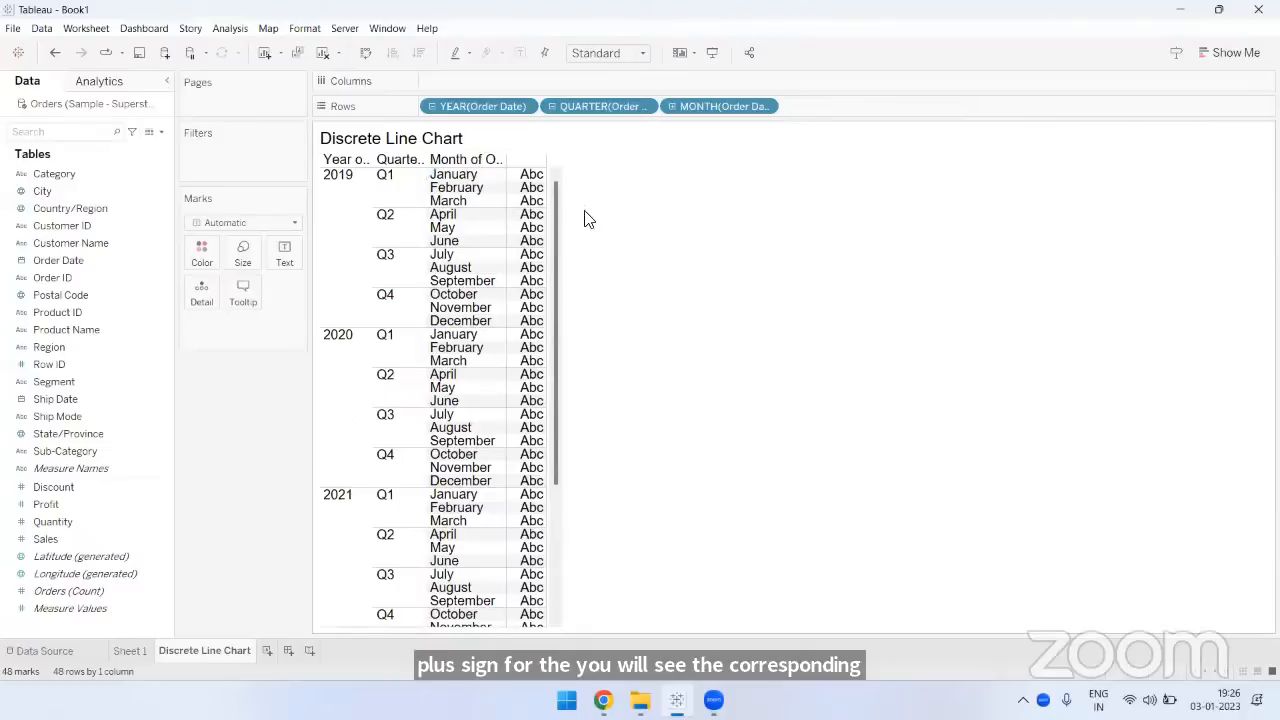
{"action": "mouse_move", "coordinate": [492, 190]}
{"action": "left_click_drag", "start_coordinate": [490, 182], "coordinate": [491, 188]}
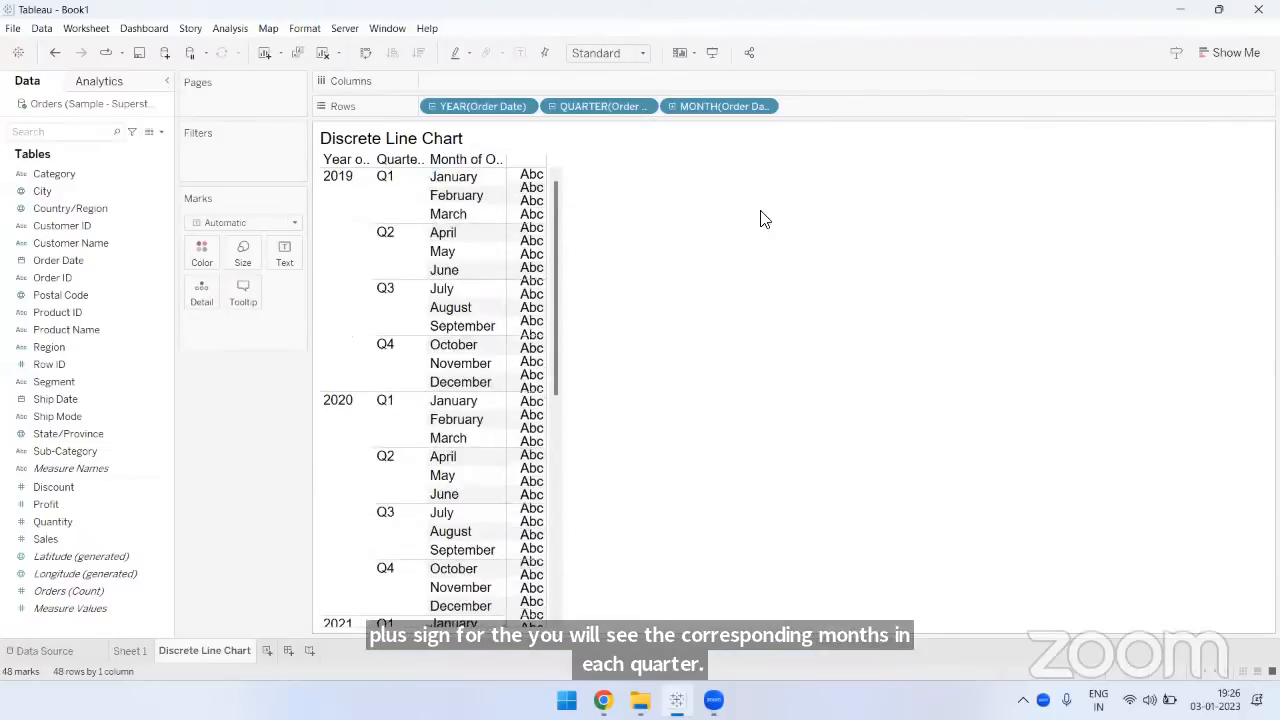
{"action": "left_click", "coordinate": [672, 108]}
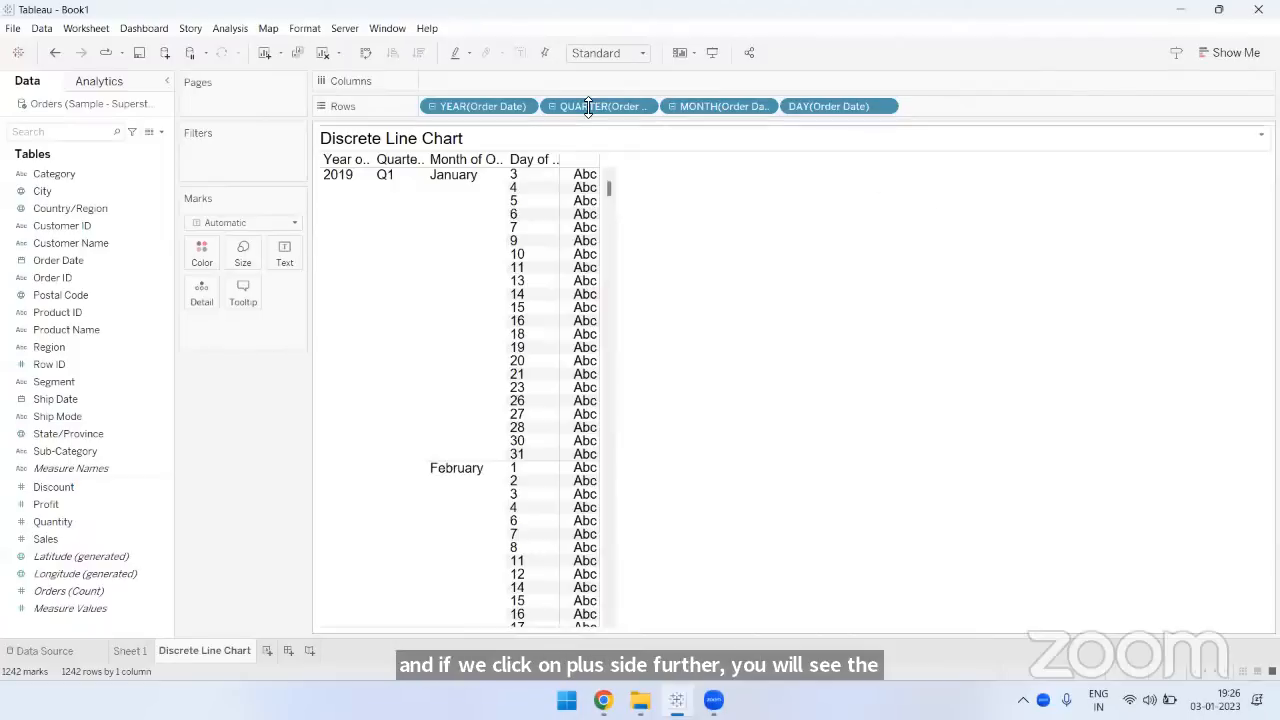
{"action": "left_click", "coordinate": [321, 54]}
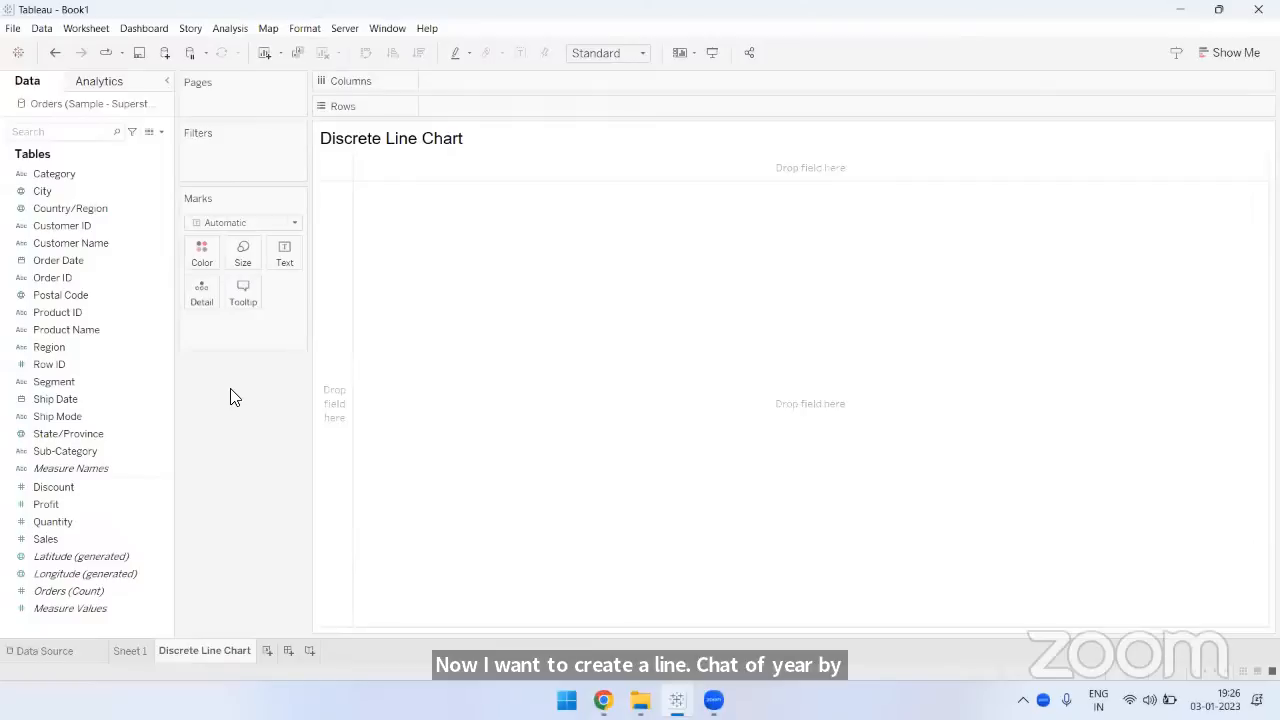
- Plot a line chart of sales by year with Order Date on the columns and Sales on the rows
{"action": "left_click_drag", "start_coordinate": [80, 261], "coordinate": [463, 80]}
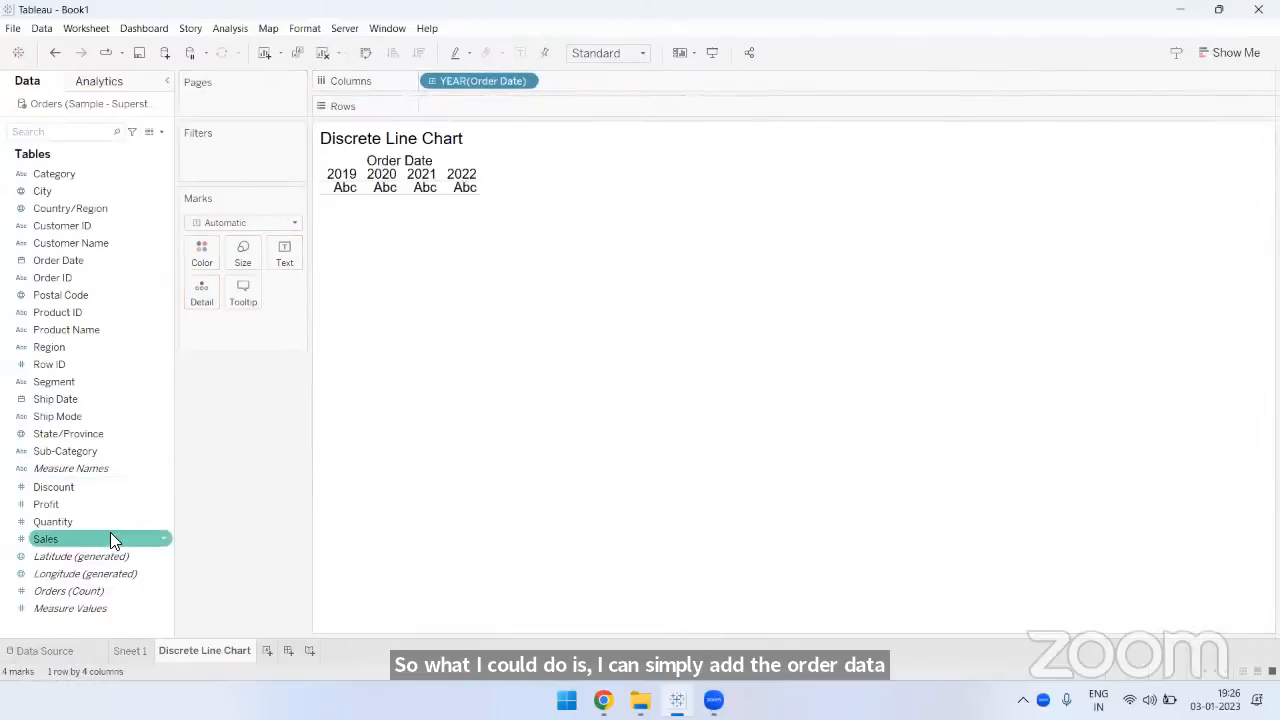
{"action": "left_click_drag", "start_coordinate": [110, 537], "coordinate": [488, 104]}
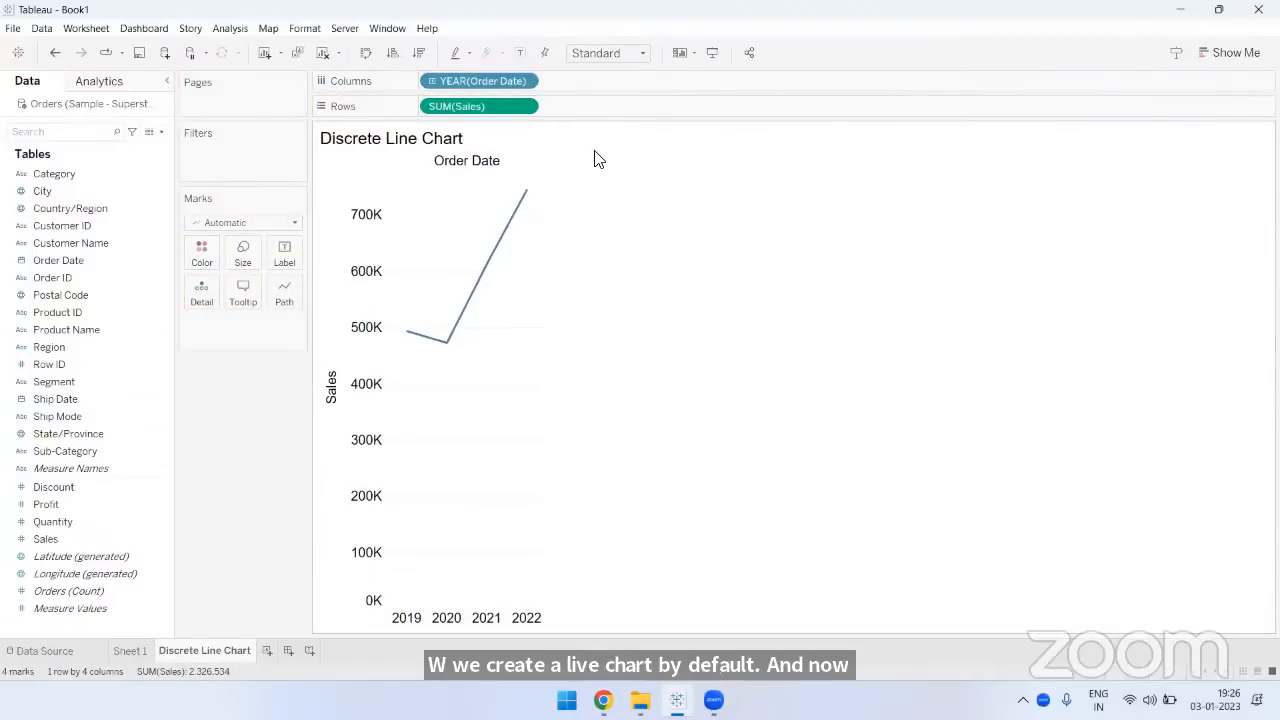
- Show the mark labels on the line chart and fit the chart to Entire View
{"action": "left_click", "coordinate": [519, 54]}
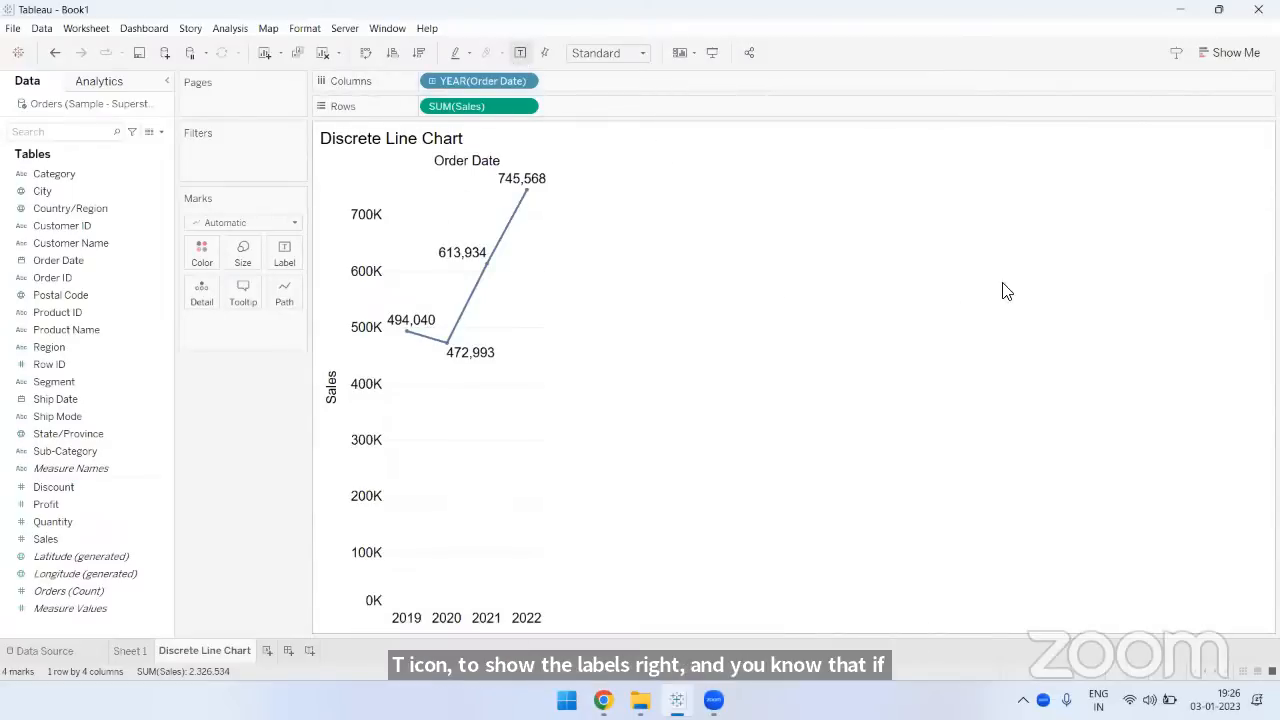
{"action": "left_click", "coordinate": [603, 54]}
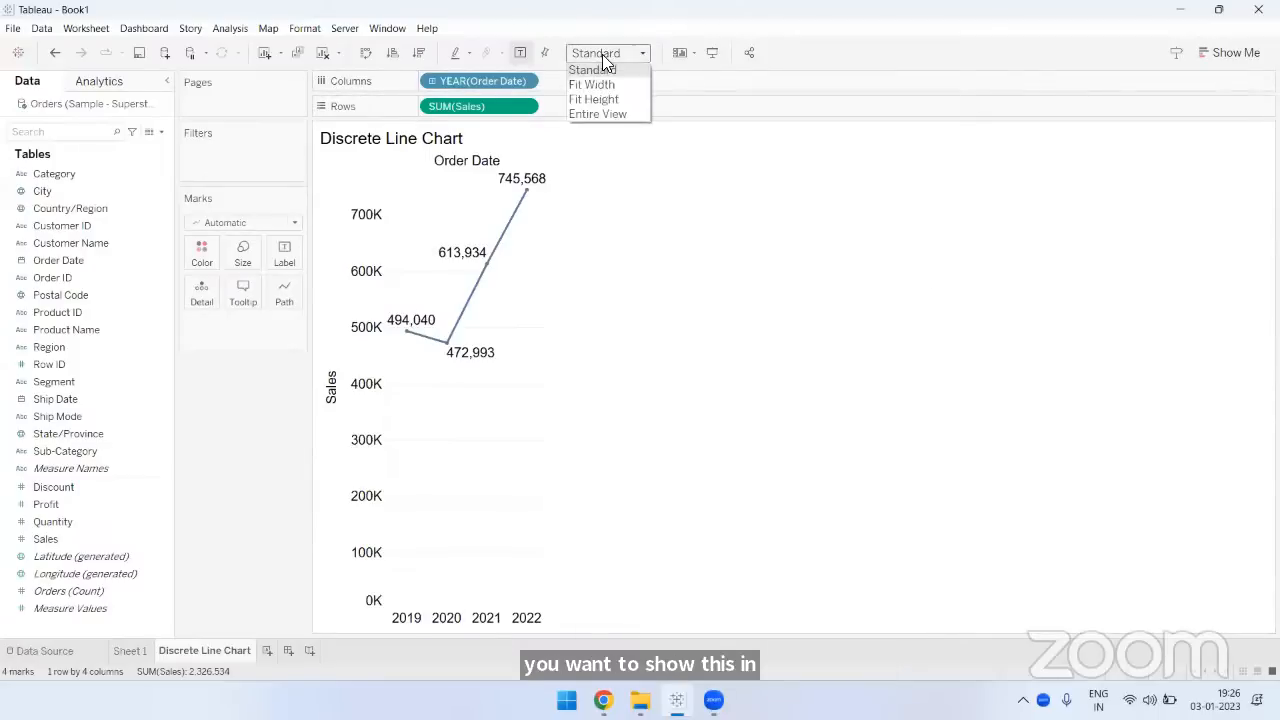
{"action": "left_click", "coordinate": [604, 114]}
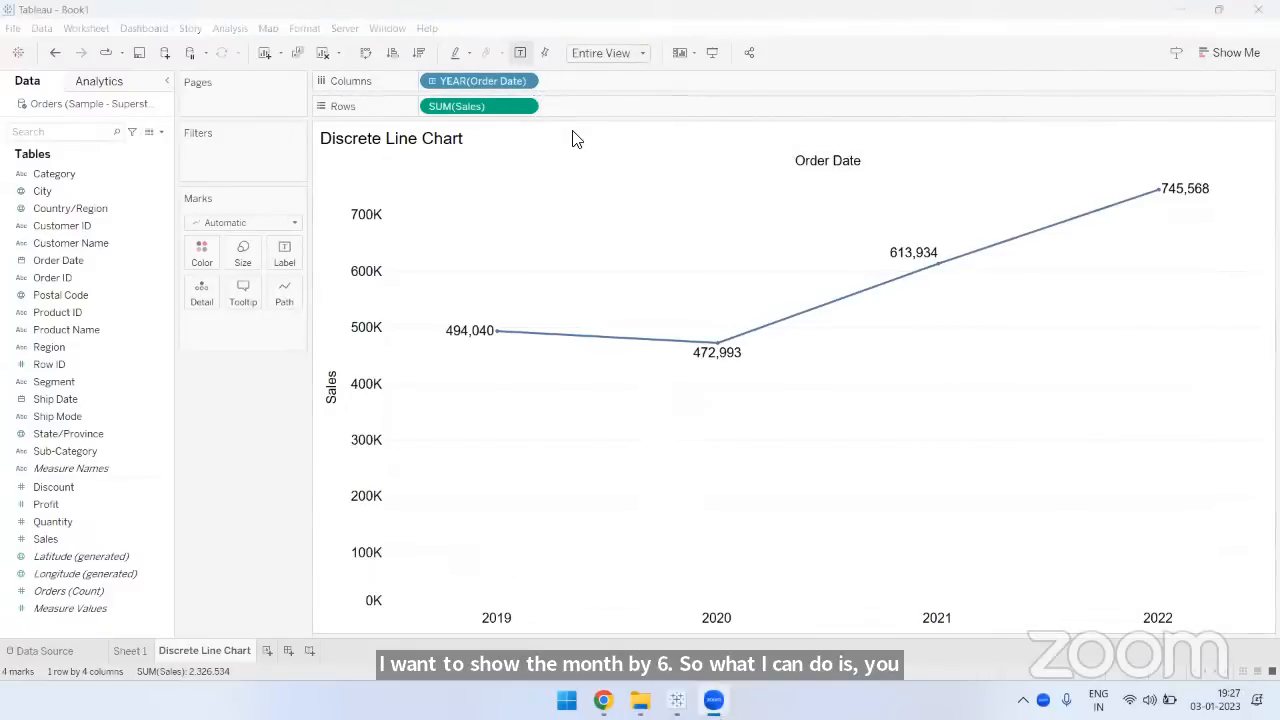
- Open the options of the Order Date year field on the columns
{"action": "left_click", "coordinate": [806, 77]}
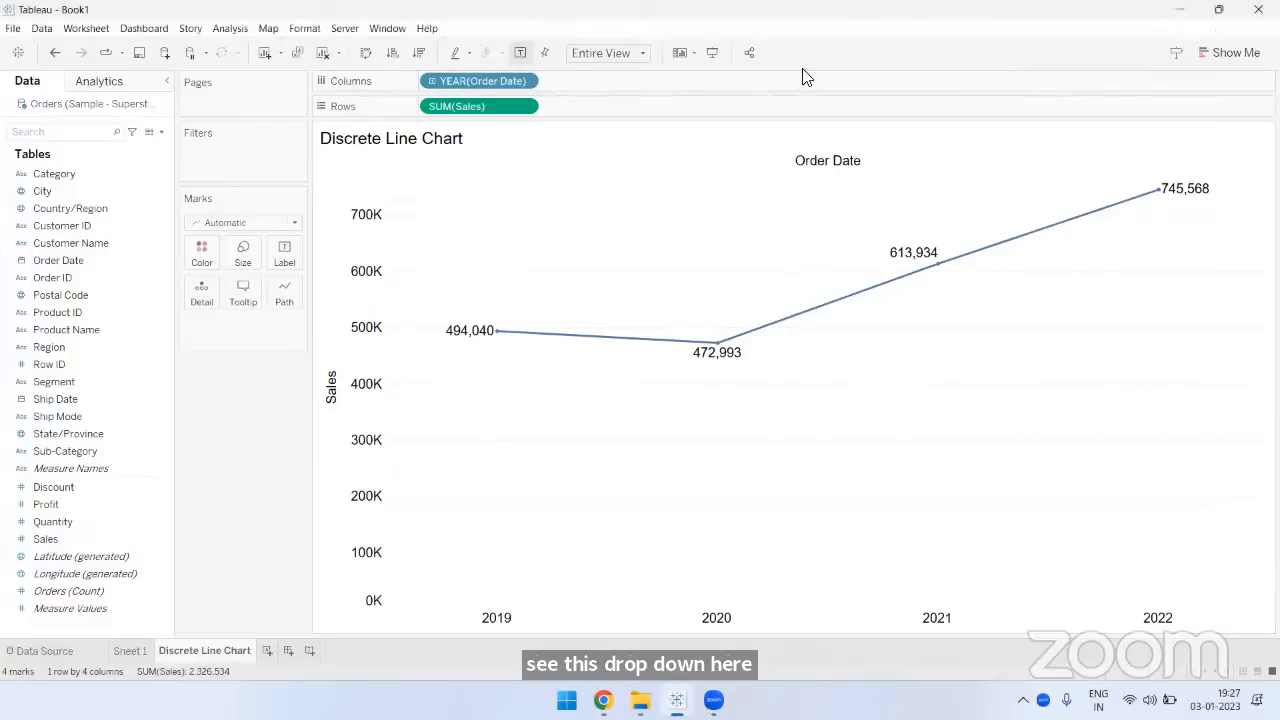
{"action": "left_click", "coordinate": [522, 78]}
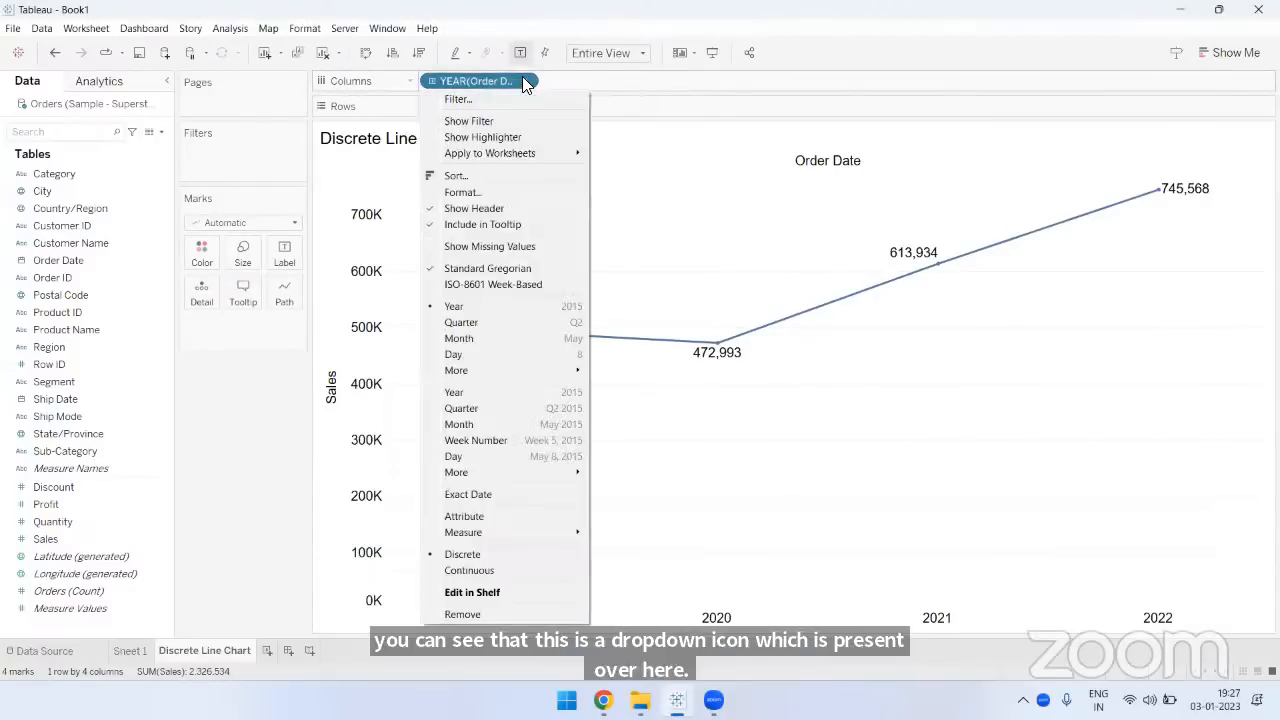
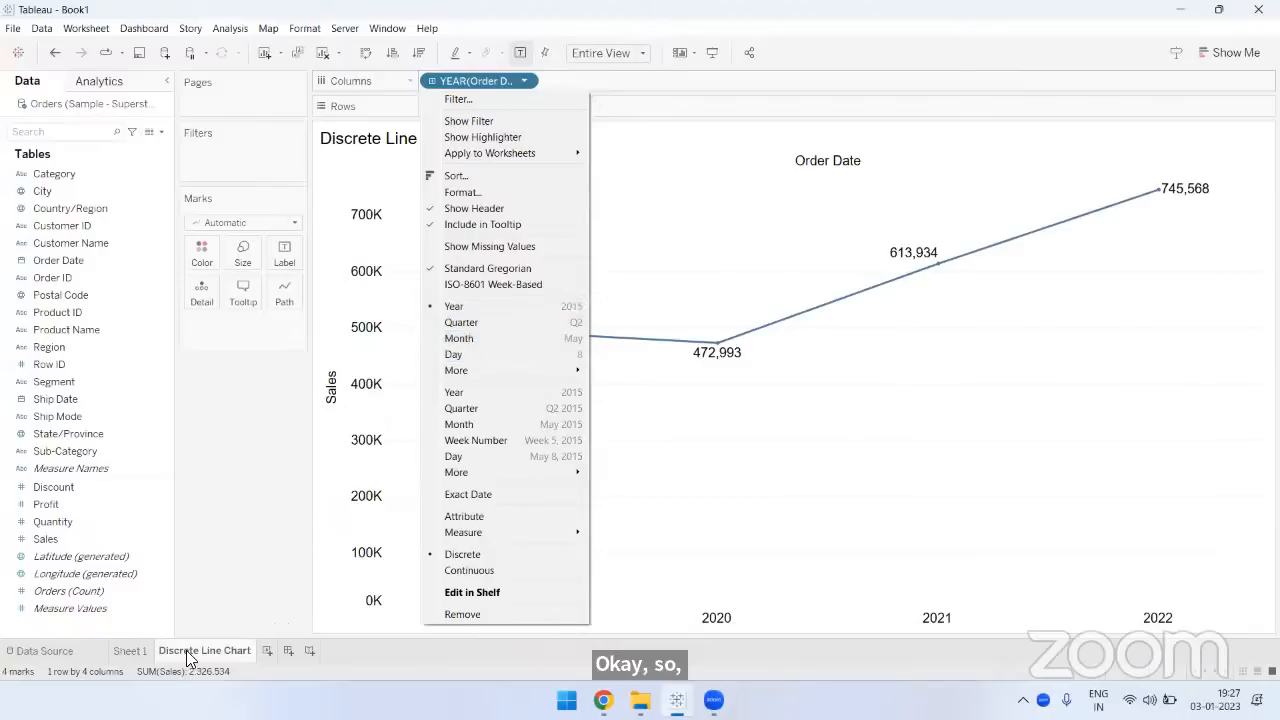
- Set the Order Date field on the columns to the discrete Month level
{"action": "left_click", "coordinate": [453, 345]}
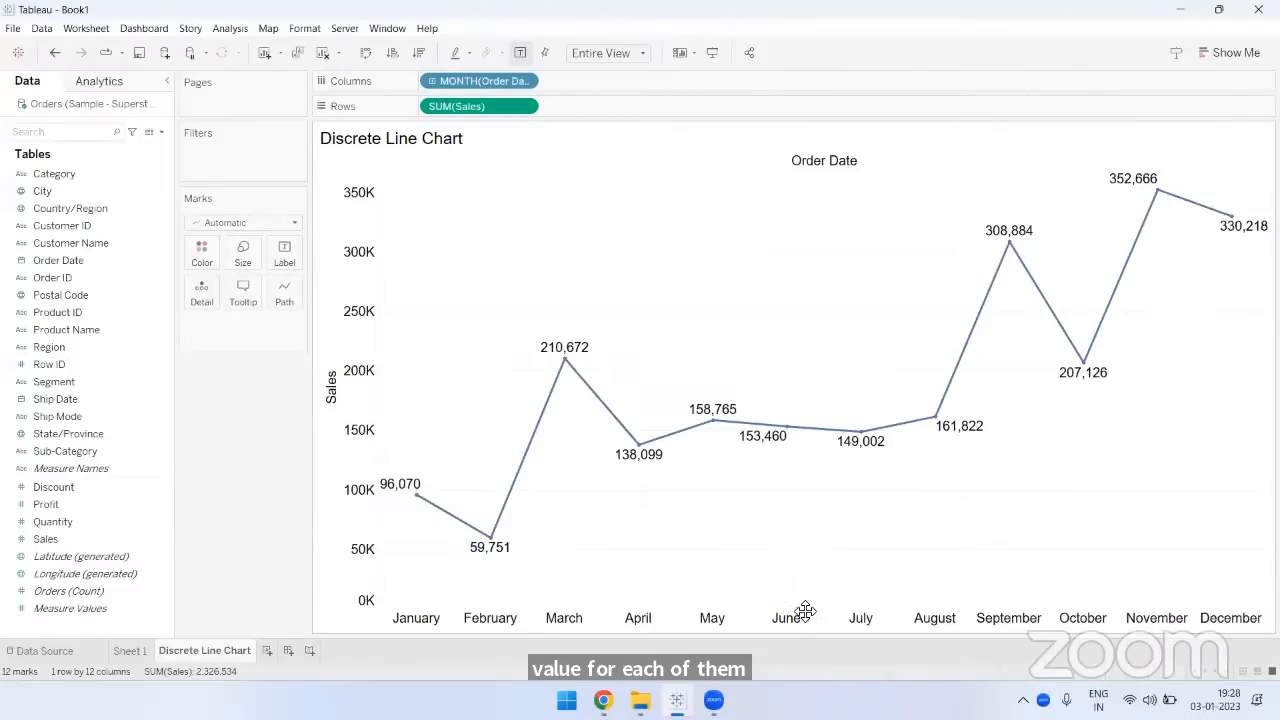
- Annotate the chart with the text notes "2019 to 2022" and "Jan 2019 to Dec 2022" above the line
{"action": "left_click", "coordinate": [583, 250]}
{"action": "type", "text": "2019"}
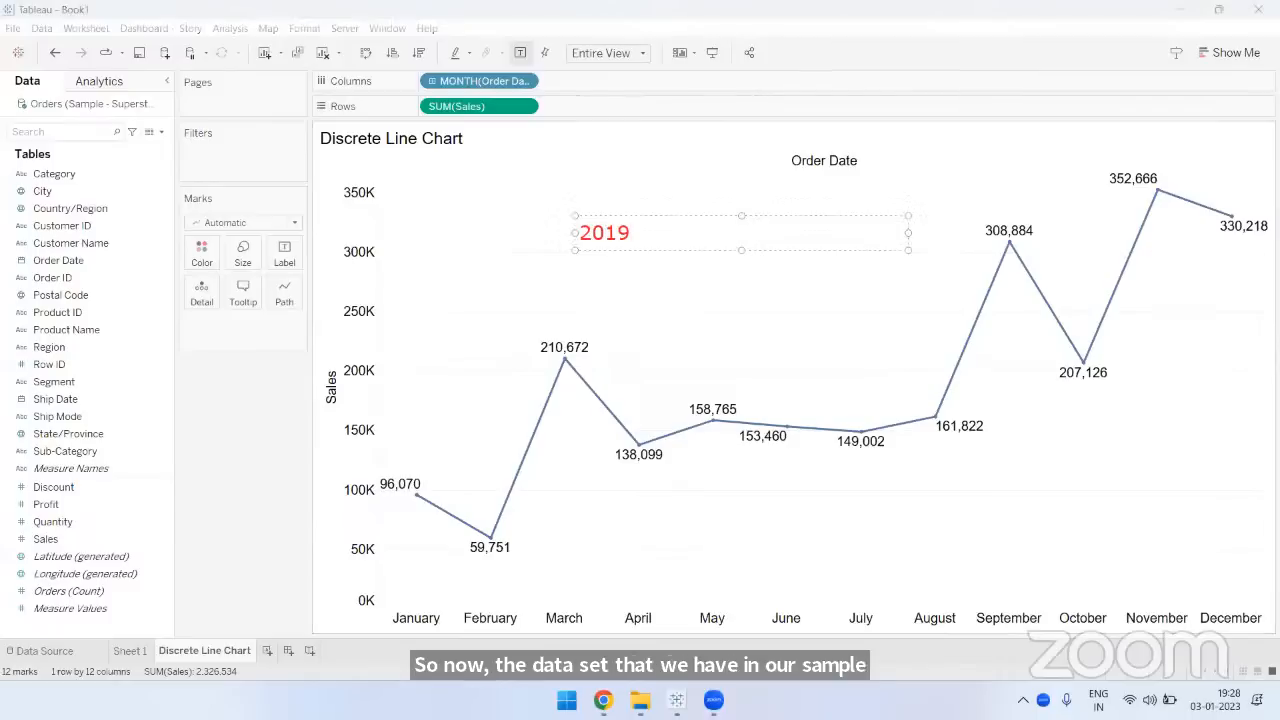
{"action": "type", "text": " to 2022"}
{"action": "left_click", "coordinate": [577, 276]}
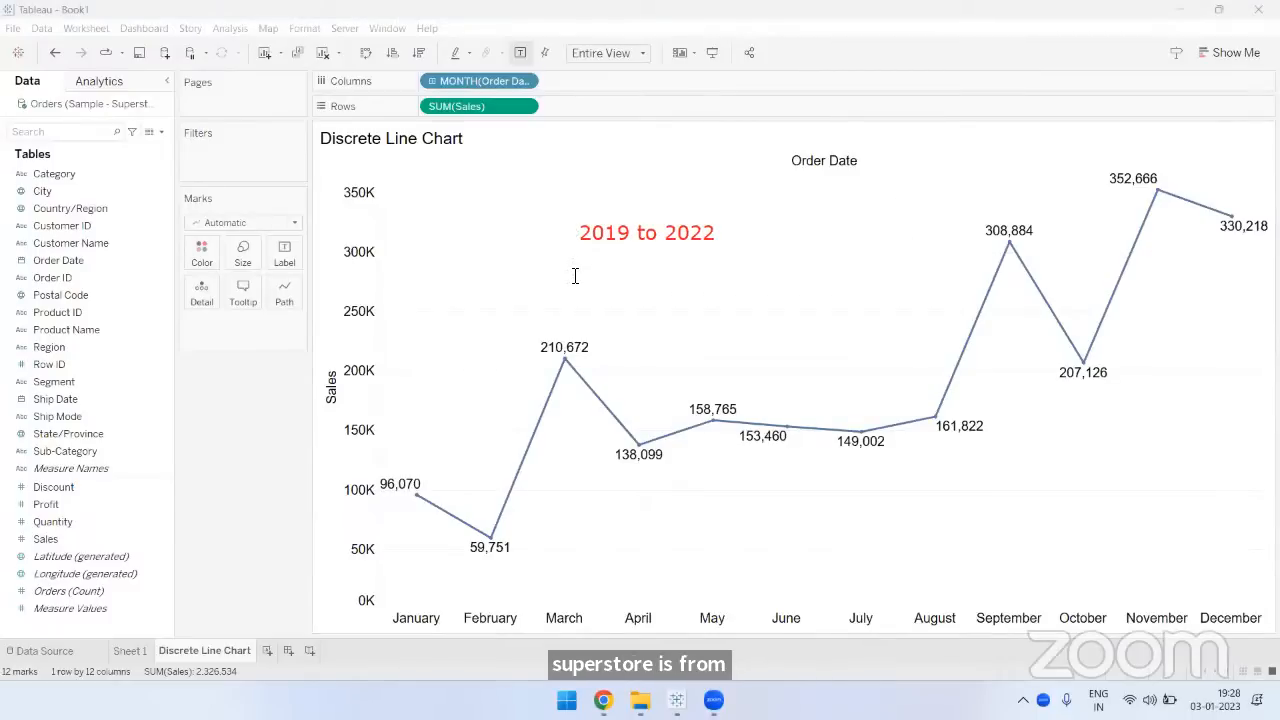
{"action": "left_click", "coordinate": [577, 274]}
{"action": "type", "text": "Jan 2"}
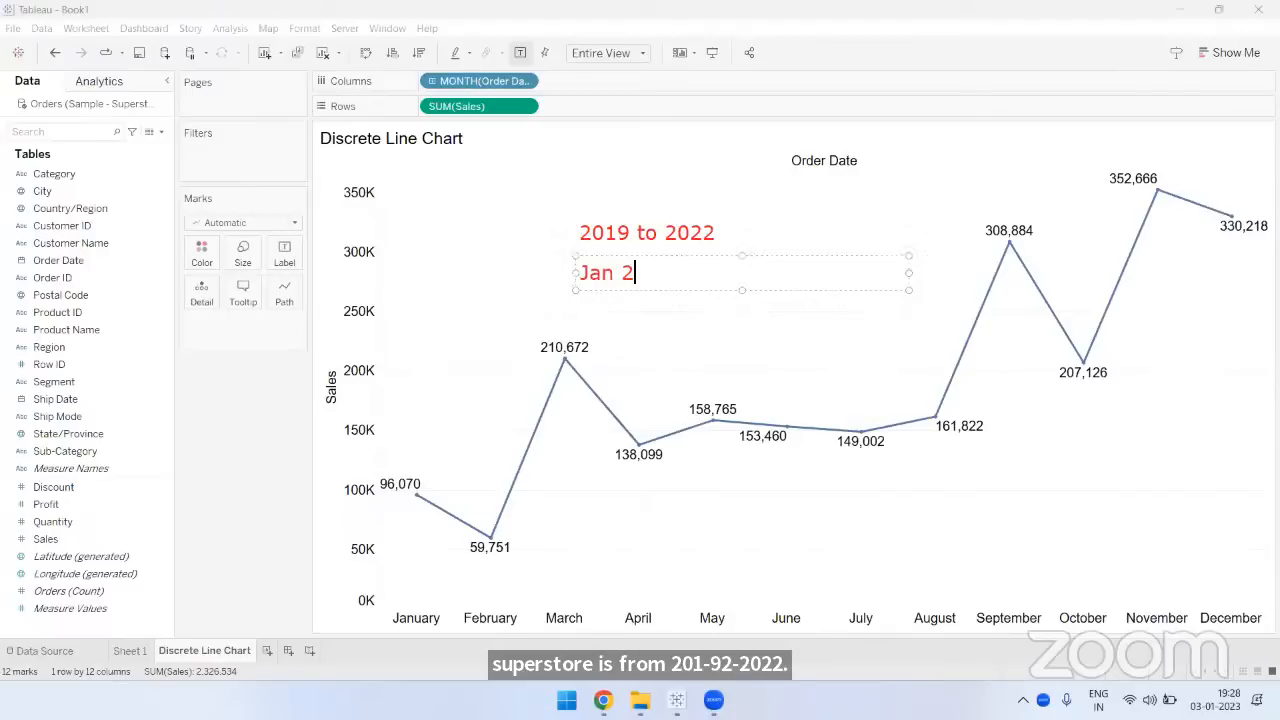
{"action": "type", "text": "019 to Dec 2022"}
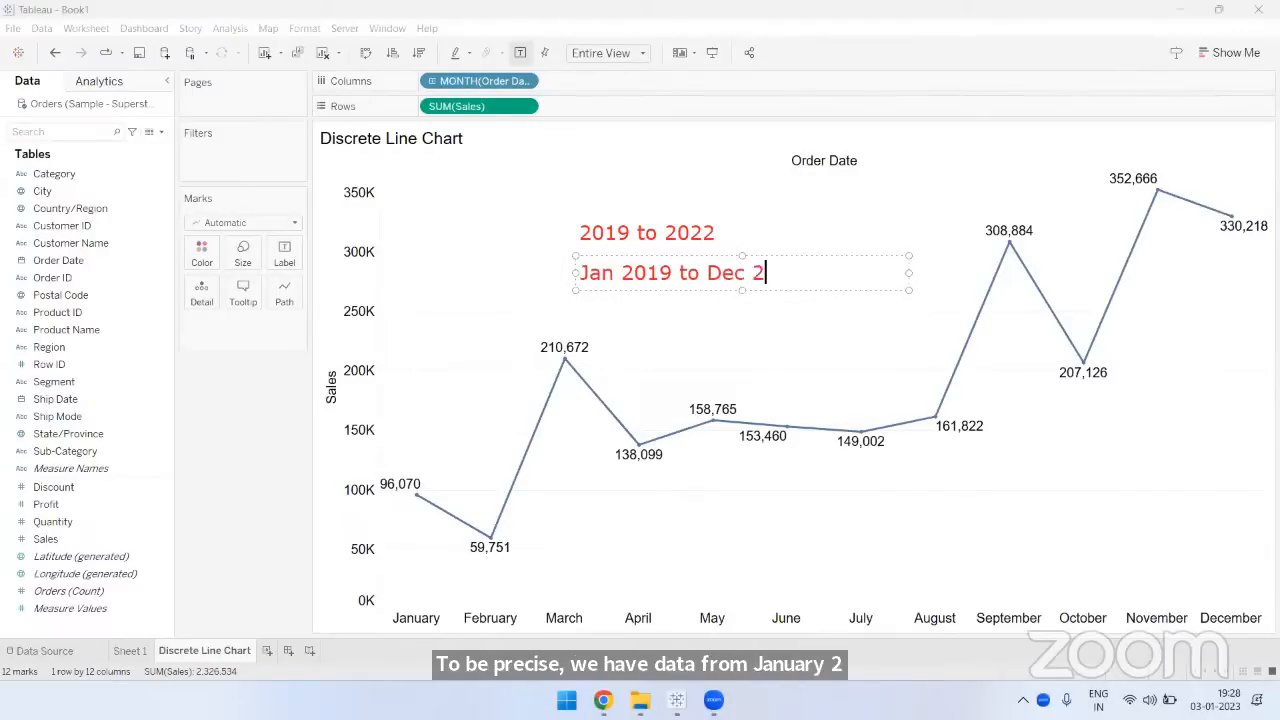
{"action": "left_click", "coordinate": [613, 353]}
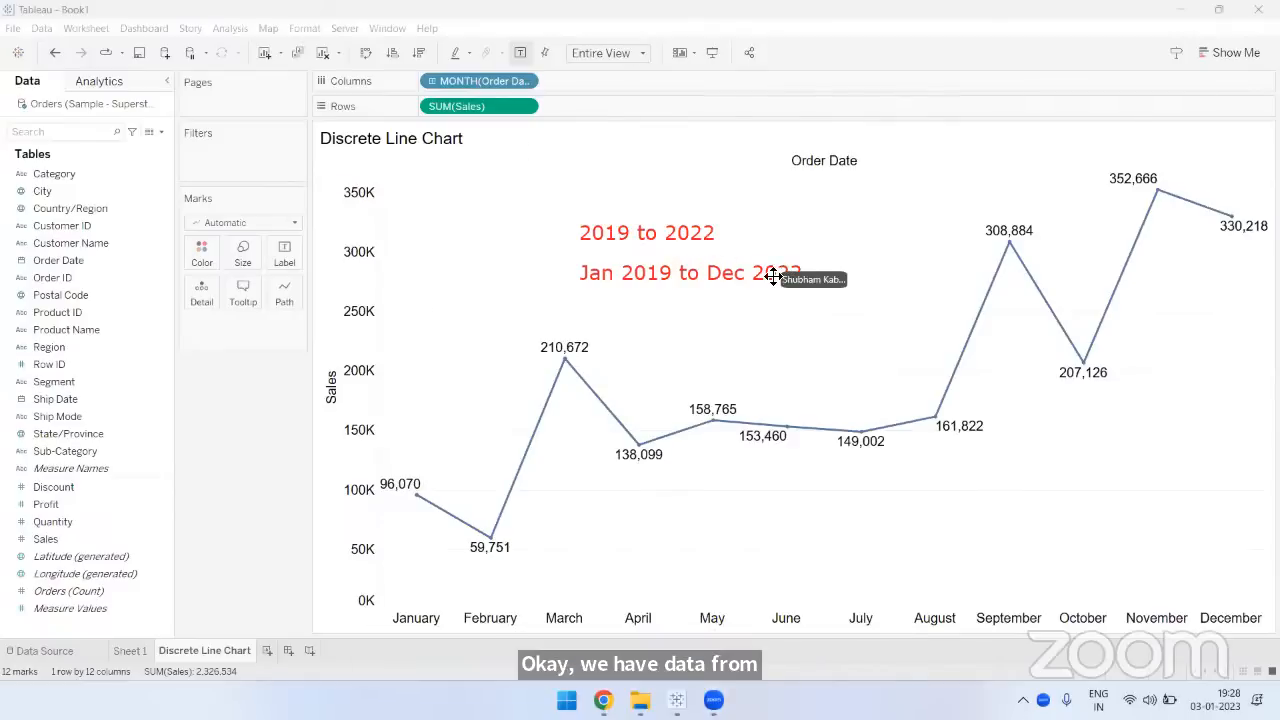
{"action": "left_click_drag", "start_coordinate": [784, 273], "coordinate": [774, 274]}
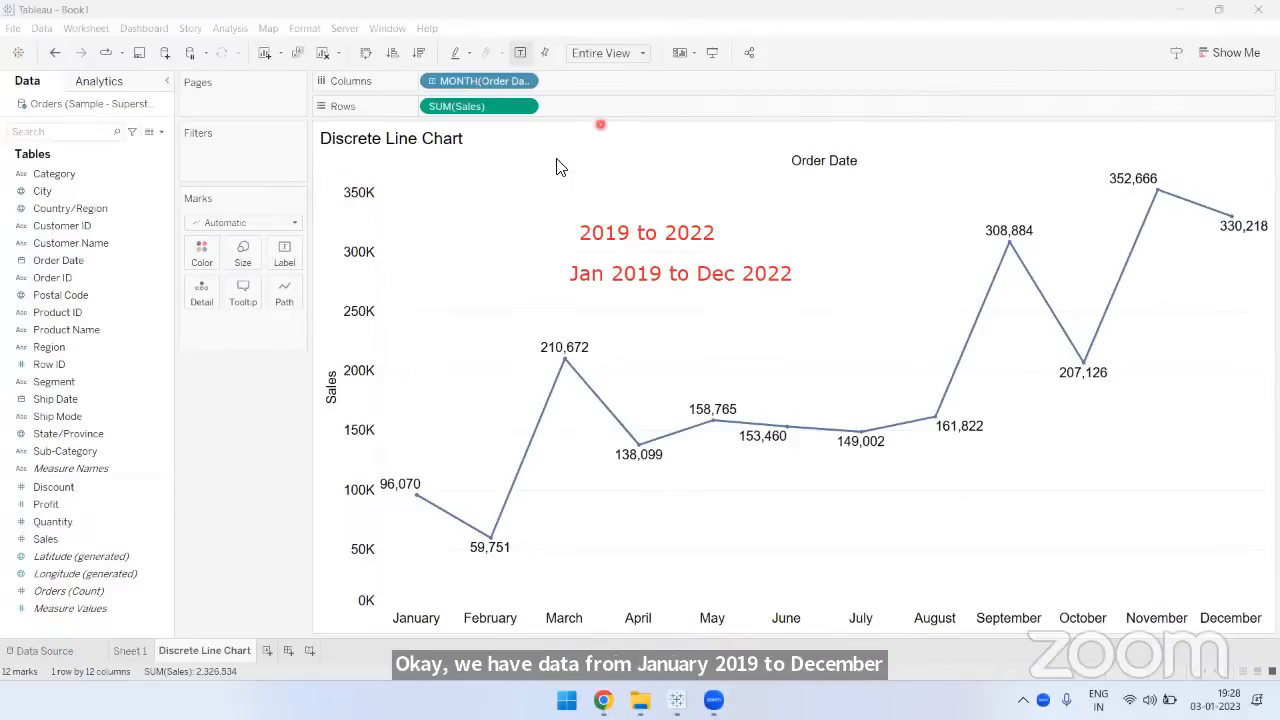
- Underline the "2019 to 2022" note, handwrite a 4 beside it, and mark the January value with an underline and arrow
{"action": "left_click_drag", "start_coordinate": [580, 245], "coordinate": [715, 244]}
{"action": "left_click_drag", "start_coordinate": [846, 198], "coordinate": [875, 228]}
{"action": "left_click_drag", "start_coordinate": [871, 208], "coordinate": [871, 243]}
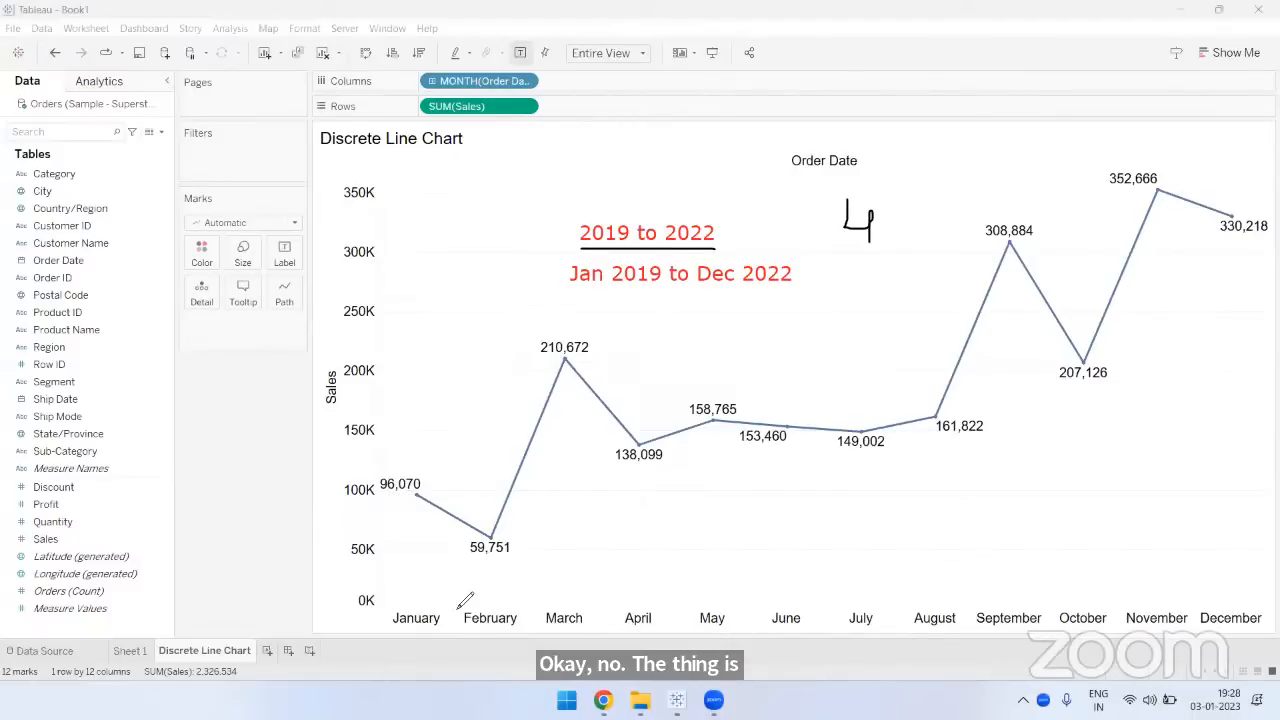
{"action": "mouse_move", "coordinate": [381, 496]}
{"action": "left_mouse_down"}
{"action": "mouse_move", "coordinate": [427, 499]}
{"action": "mouse_move", "coordinate": [408, 606]}
{"action": "left_mouse_up"}
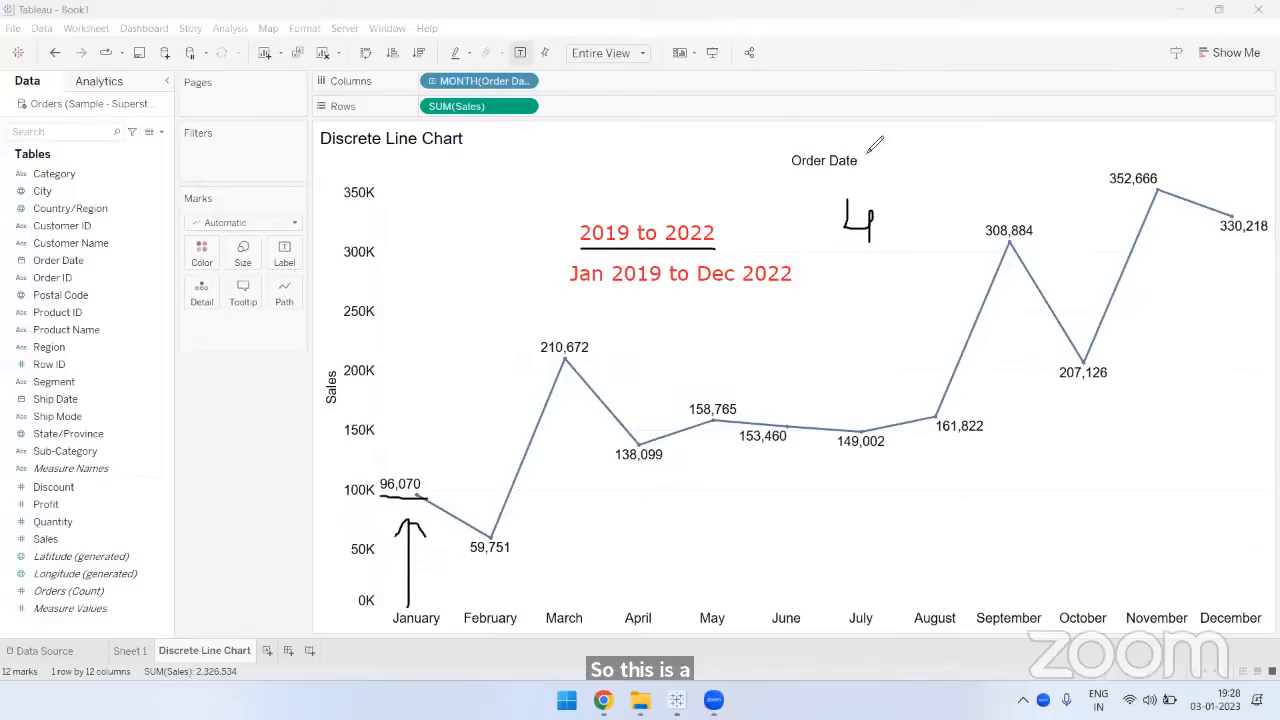
- Clear the annotations and mark the January sales value with an underline and an arrow down to its month label
{"action": "mouse_move", "coordinate": [423, 503]}
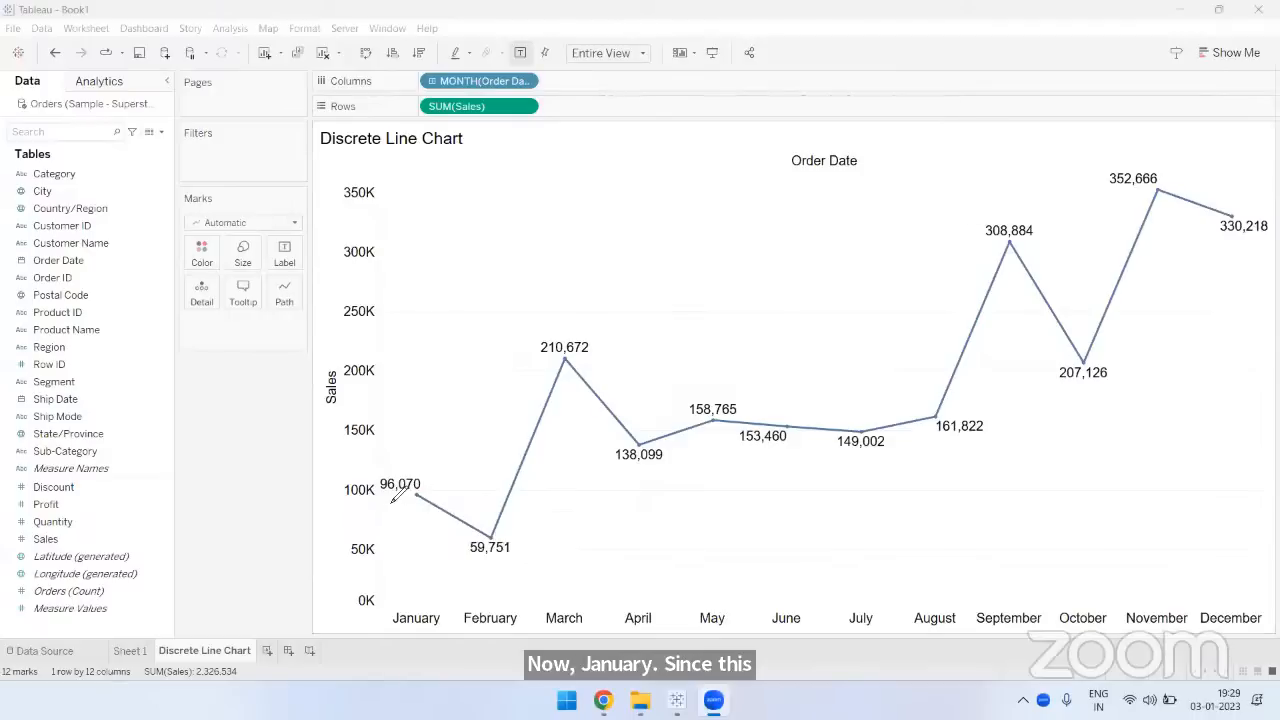
{"action": "left_click_drag", "start_coordinate": [380, 495], "coordinate": [420, 495]}
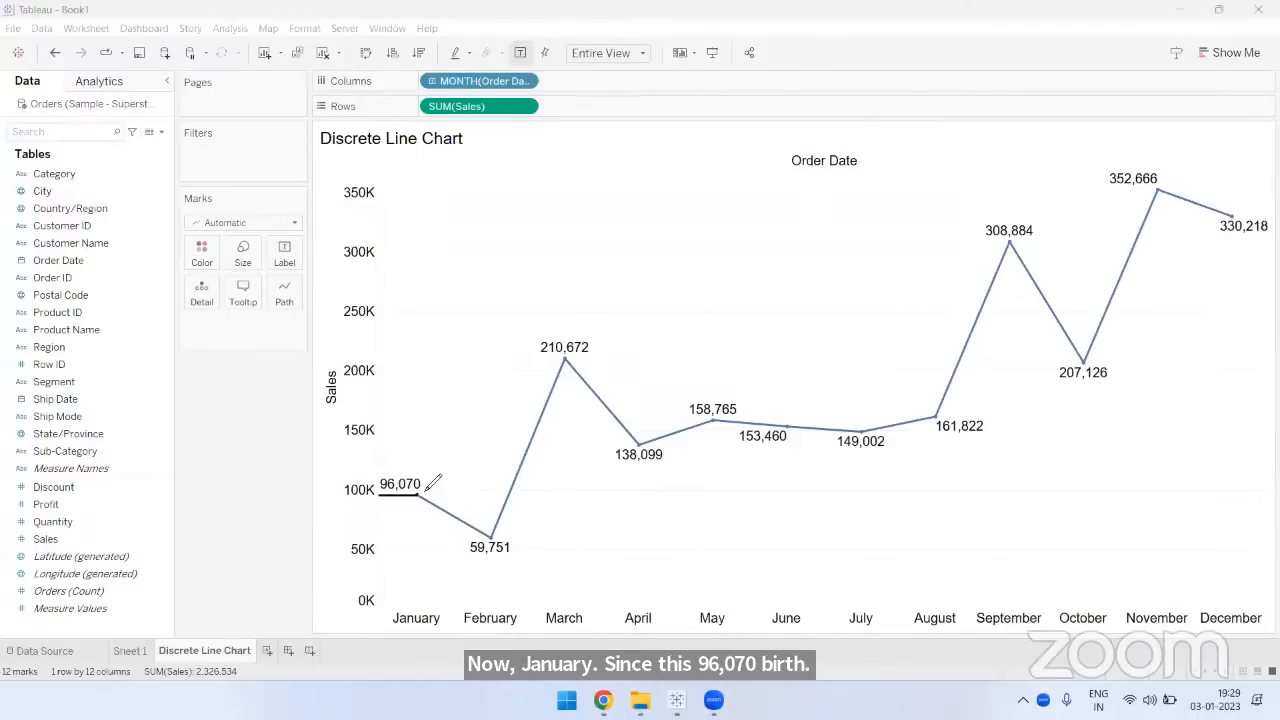
{"action": "mouse_move", "coordinate": [405, 498]}
{"action": "left_mouse_down"}
{"action": "mouse_move", "coordinate": [409, 610]}
{"action": "mouse_move", "coordinate": [428, 582]}
{"action": "left_mouse_up"}
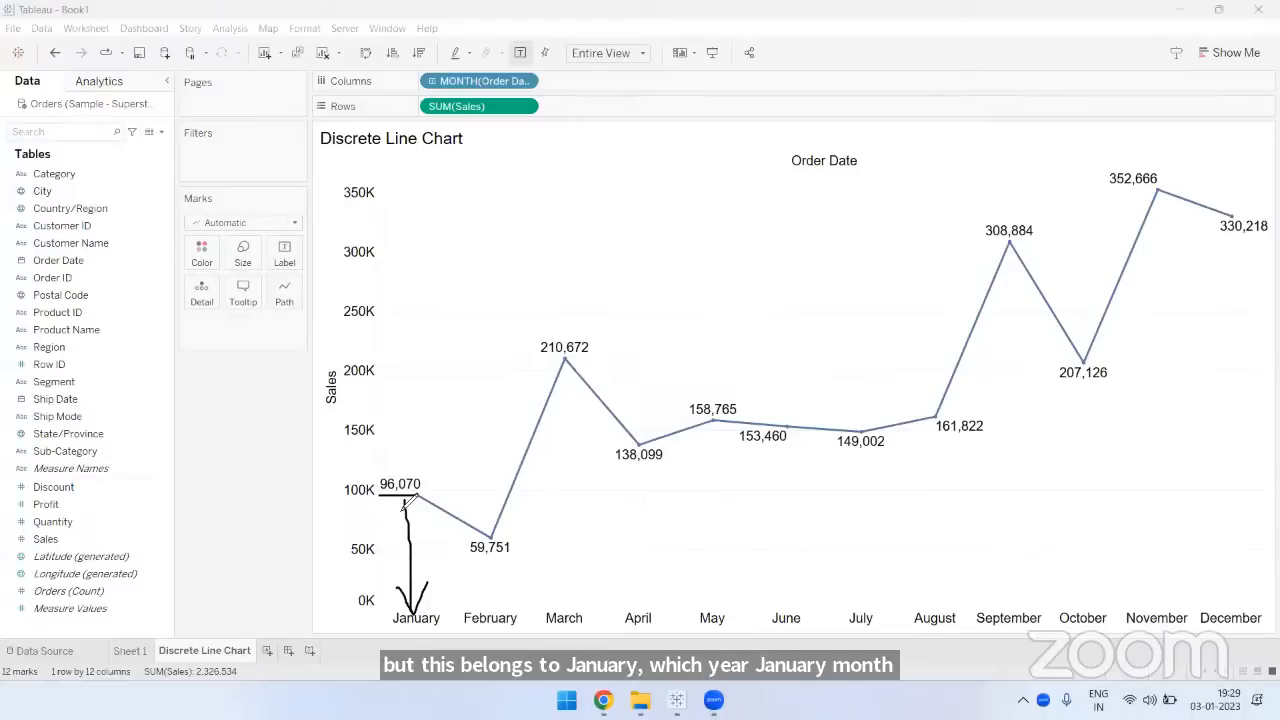
{"action": "left_click_drag", "start_coordinate": [378, 495], "coordinate": [429, 495]}
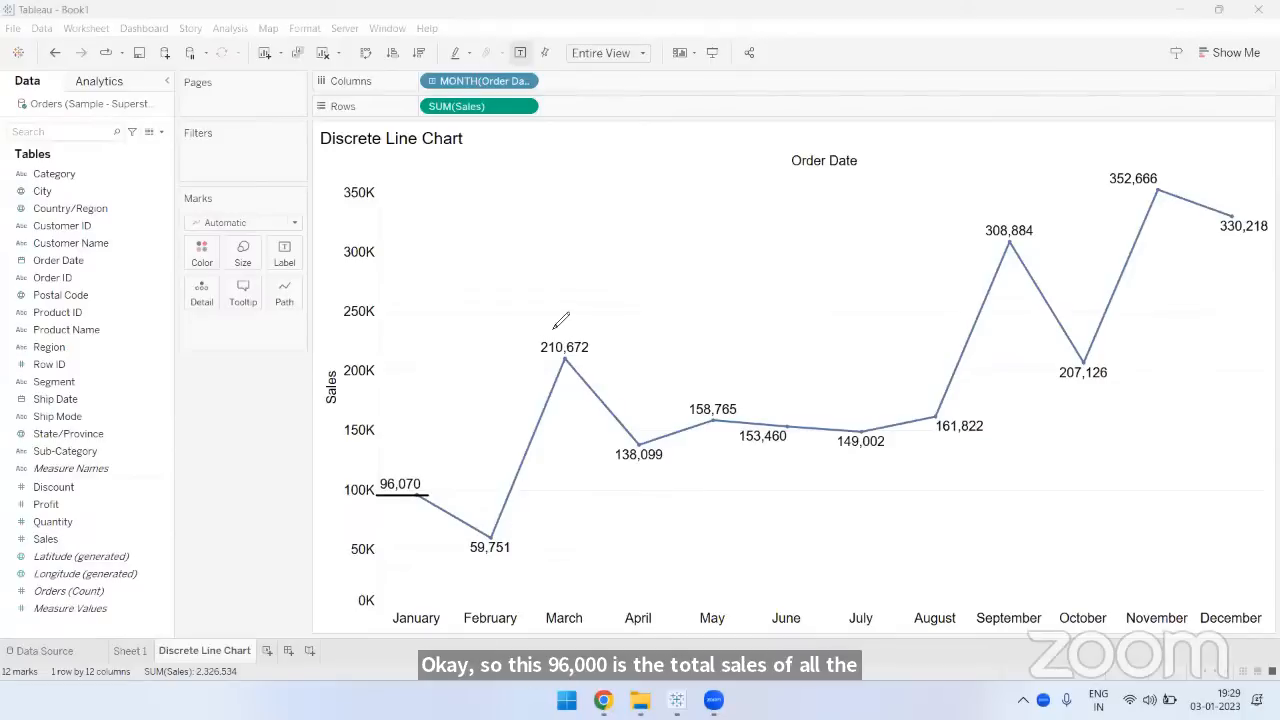
- Handwrite the years 2019, 2020, 2021 and 2022 as a list over the chart
{"action": "mouse_move", "coordinate": [585, 197]}
{"action": "left_mouse_down"}
{"action": "mouse_move", "coordinate": [600, 234]}
{"action": "mouse_move", "coordinate": [614, 200]}
{"action": "mouse_move", "coordinate": [642, 243]}
{"action": "mouse_move", "coordinate": [667, 246]}
{"action": "mouse_move", "coordinate": [598, 250]}
{"action": "mouse_move", "coordinate": [630, 288]}
{"action": "left_mouse_up"}
{"action": "mouse_move", "coordinate": [630, 258]}
{"action": "left_mouse_down"}
{"action": "mouse_move", "coordinate": [677, 269]}
{"action": "mouse_move", "coordinate": [683, 251]}
{"action": "mouse_move", "coordinate": [686, 262]}
{"action": "left_mouse_up"}
{"action": "mouse_move", "coordinate": [607, 318]}
{"action": "left_mouse_down"}
{"action": "mouse_move", "coordinate": [627, 345]}
{"action": "mouse_move", "coordinate": [646, 318]}
{"action": "mouse_move", "coordinate": [690, 340]}
{"action": "left_mouse_up"}
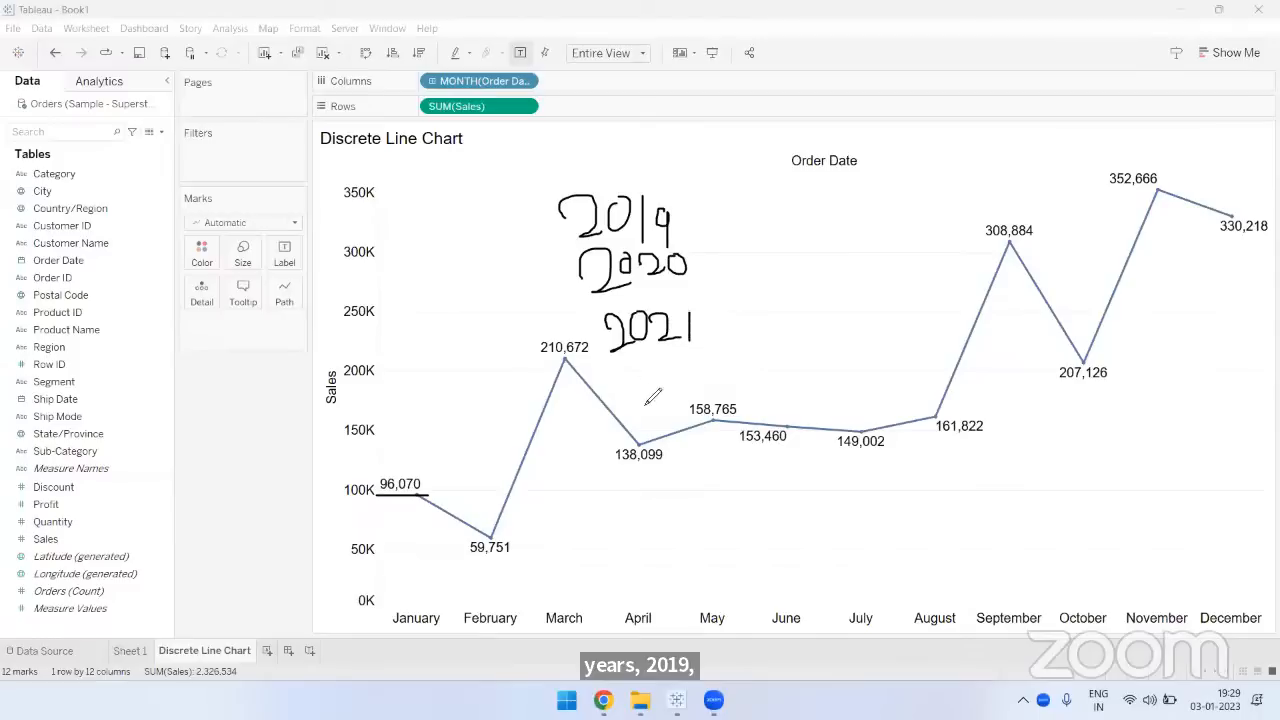
{"action": "left_click_drag", "start_coordinate": [638, 374], "coordinate": [700, 396]}
{"action": "left_click_drag", "start_coordinate": [708, 372], "coordinate": [744, 399]}
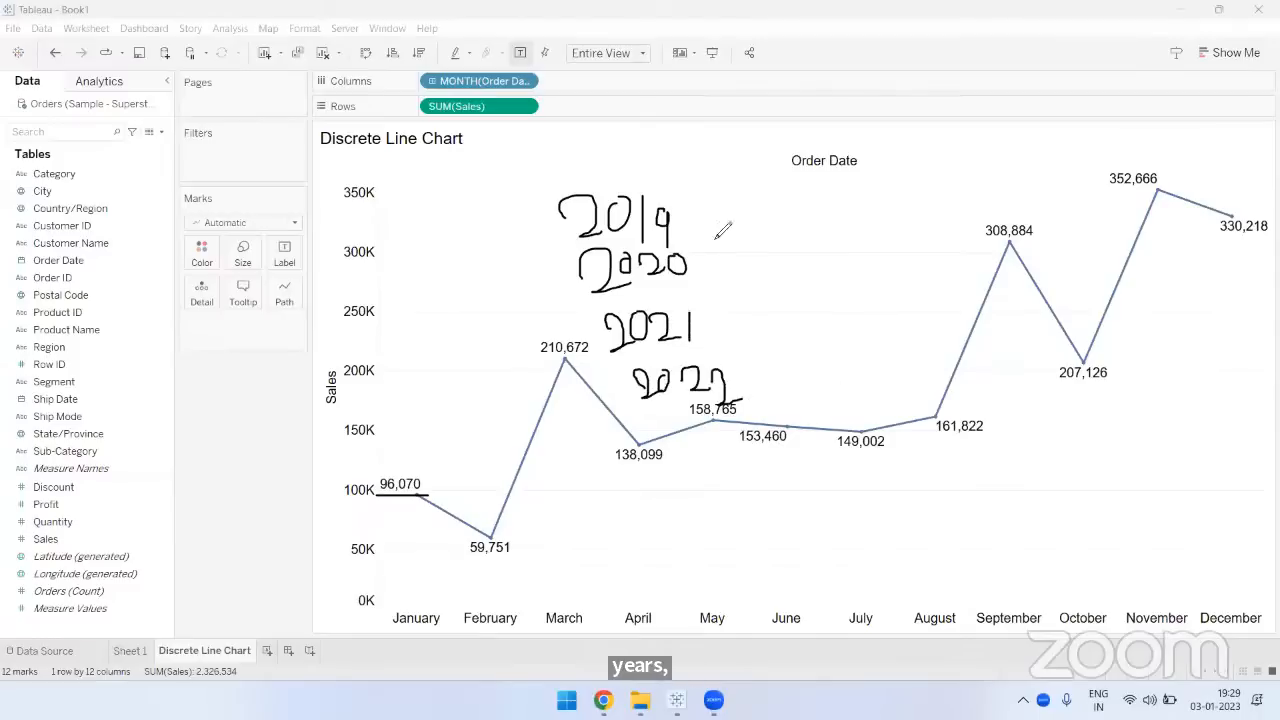
- Bracket the handwritten years with a 4, circle the January sales value, and clear all annotations
{"action": "left_click_drag", "start_coordinate": [724, 186], "coordinate": [742, 392]}
{"action": "mouse_move", "coordinate": [826, 240]}
{"action": "left_mouse_down"}
{"action": "mouse_move", "coordinate": [858, 284]}
{"action": "mouse_move", "coordinate": [857, 337]}
{"action": "left_mouse_up"}
{"action": "mouse_move", "coordinate": [430, 486]}
{"action": "left_mouse_down"}
{"action": "mouse_move", "coordinate": [390, 490]}
{"action": "mouse_move", "coordinate": [402, 498]}
{"action": "mouse_move", "coordinate": [430, 492]}
{"action": "mouse_move", "coordinate": [392, 464]}
{"action": "mouse_move", "coordinate": [394, 496]}
{"action": "mouse_move", "coordinate": [434, 490]}
{"action": "left_mouse_up"}
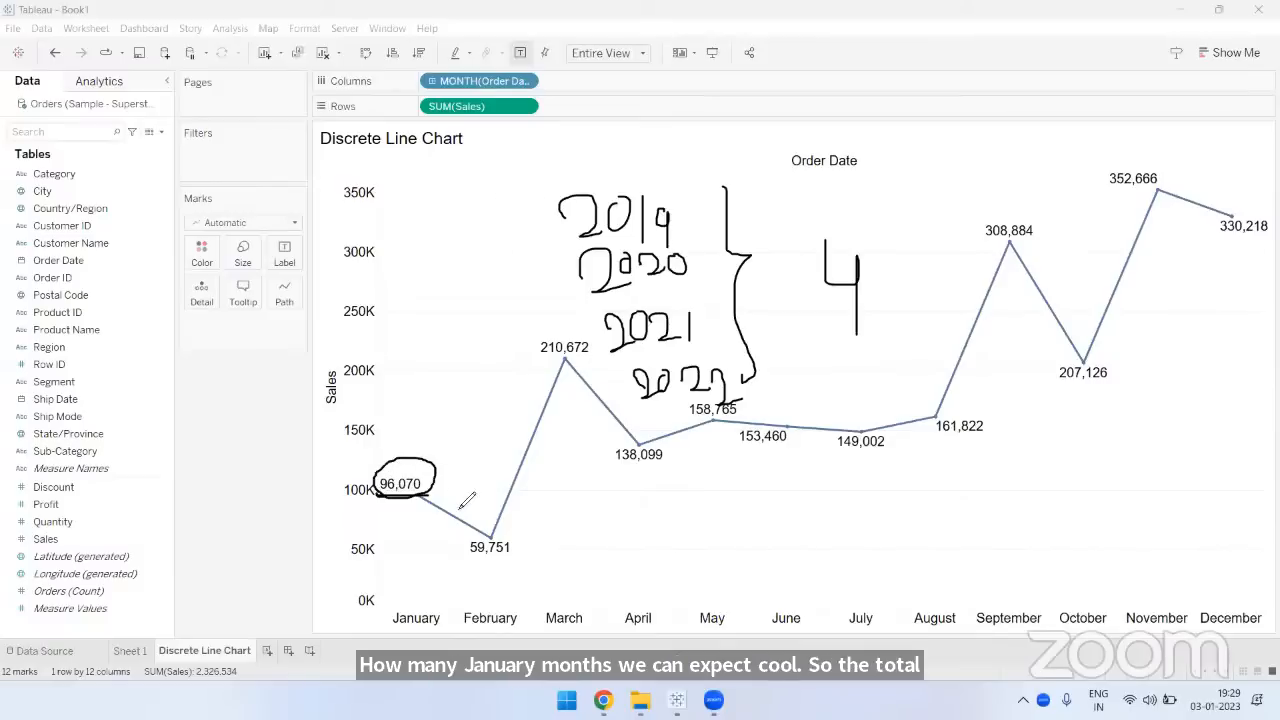
{"action": "left_click", "coordinate": [795, 165]}
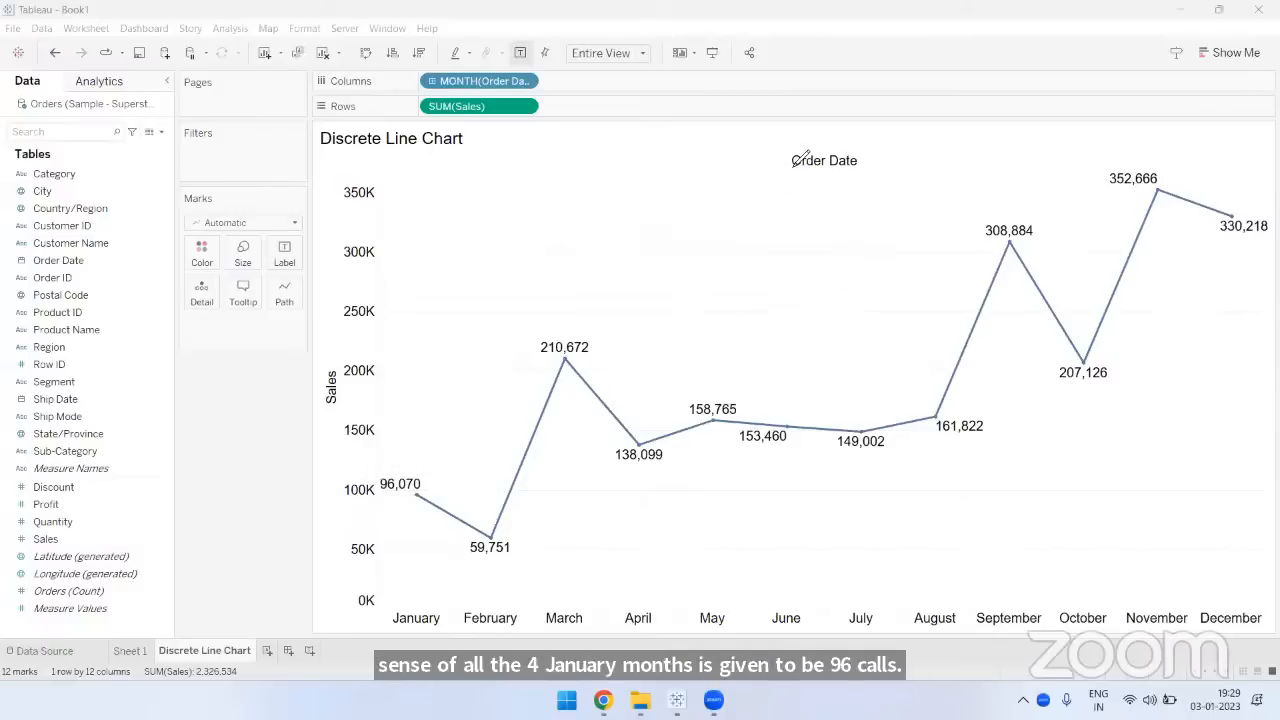
- Mark the Order Date month field, bracket January to December with a handwritten 12, and clear the annotations
{"action": "left_click_drag", "start_coordinate": [426, 91], "coordinate": [526, 85]}
{"action": "left_click_drag", "start_coordinate": [433, 108], "coordinate": [428, 106]}
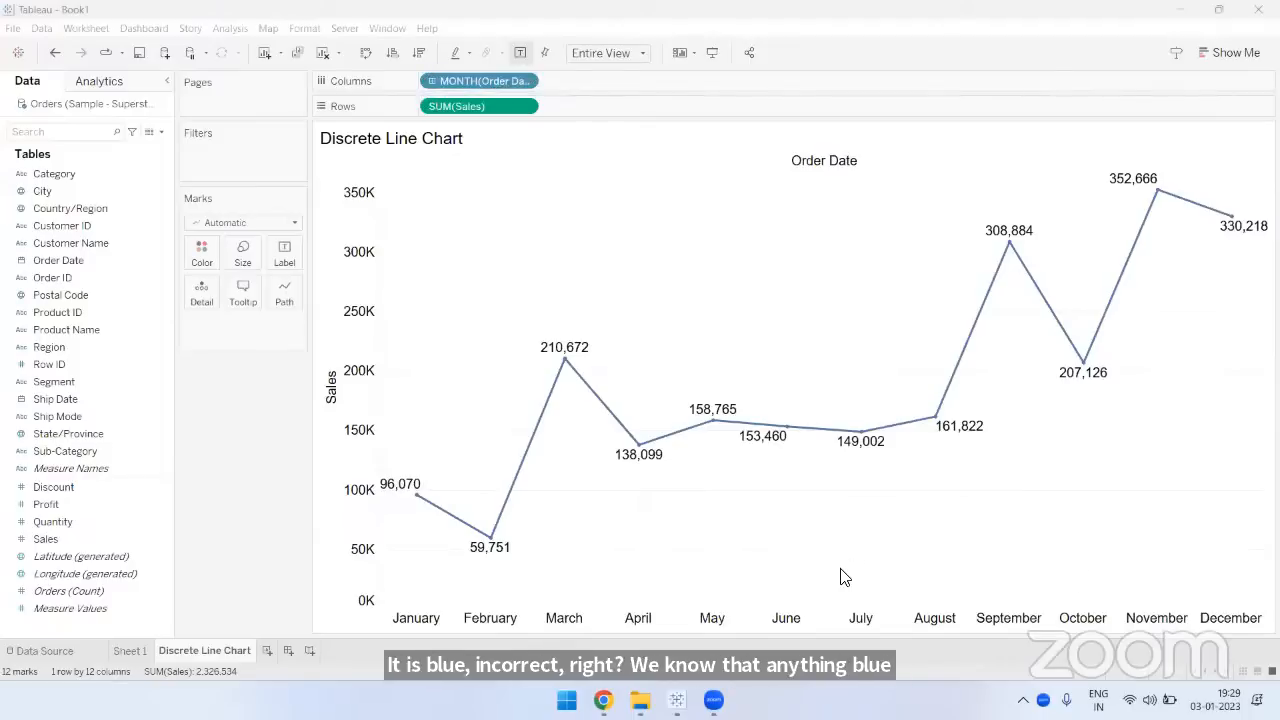
{"action": "mouse_move", "coordinate": [410, 615]}
{"action": "left_mouse_down"}
{"action": "mouse_move", "coordinate": [776, 510]}
{"action": "mouse_move", "coordinate": [955, 556]}
{"action": "mouse_move", "coordinate": [1100, 554]}
{"action": "mouse_move", "coordinate": [1212, 606]}
{"action": "left_mouse_up"}
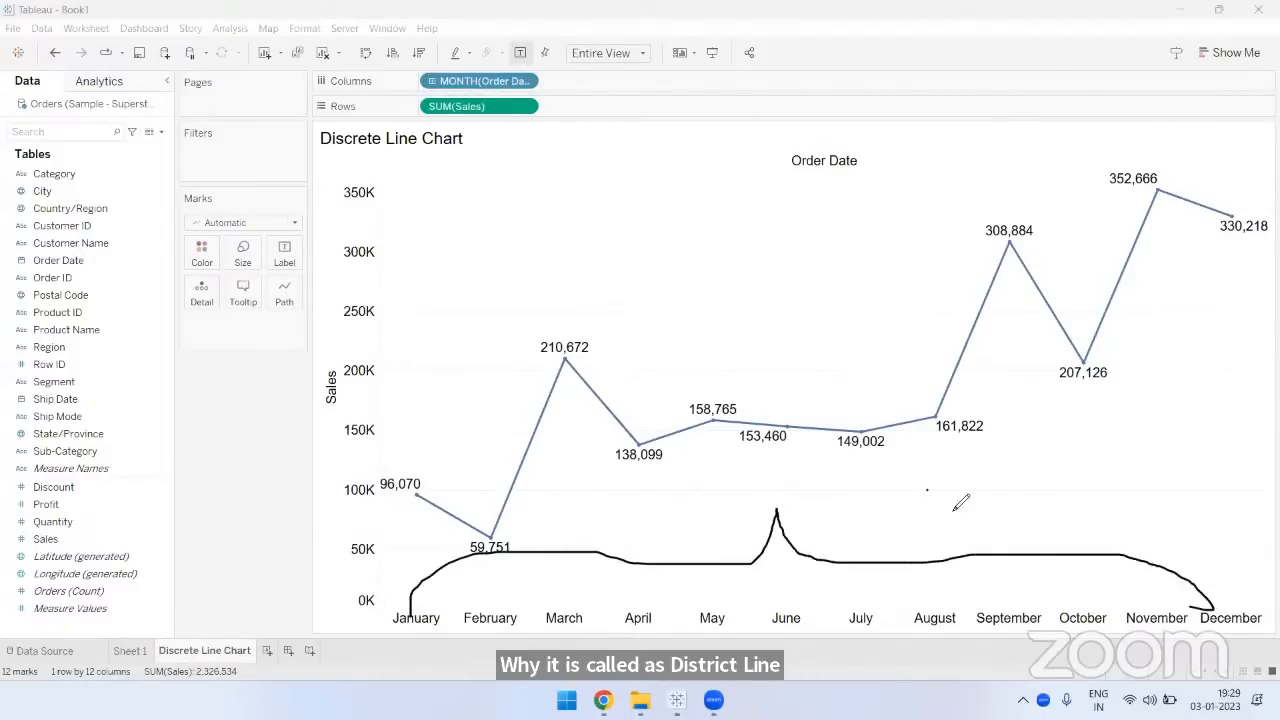
{"action": "left_click_drag", "start_coordinate": [928, 490], "coordinate": [935, 535]}
{"action": "mouse_move", "coordinate": [950, 495]}
{"action": "left_mouse_down"}
{"action": "mouse_move", "coordinate": [965, 530]}
{"action": "mouse_move", "coordinate": [1025, 515]}
{"action": "left_mouse_up"}
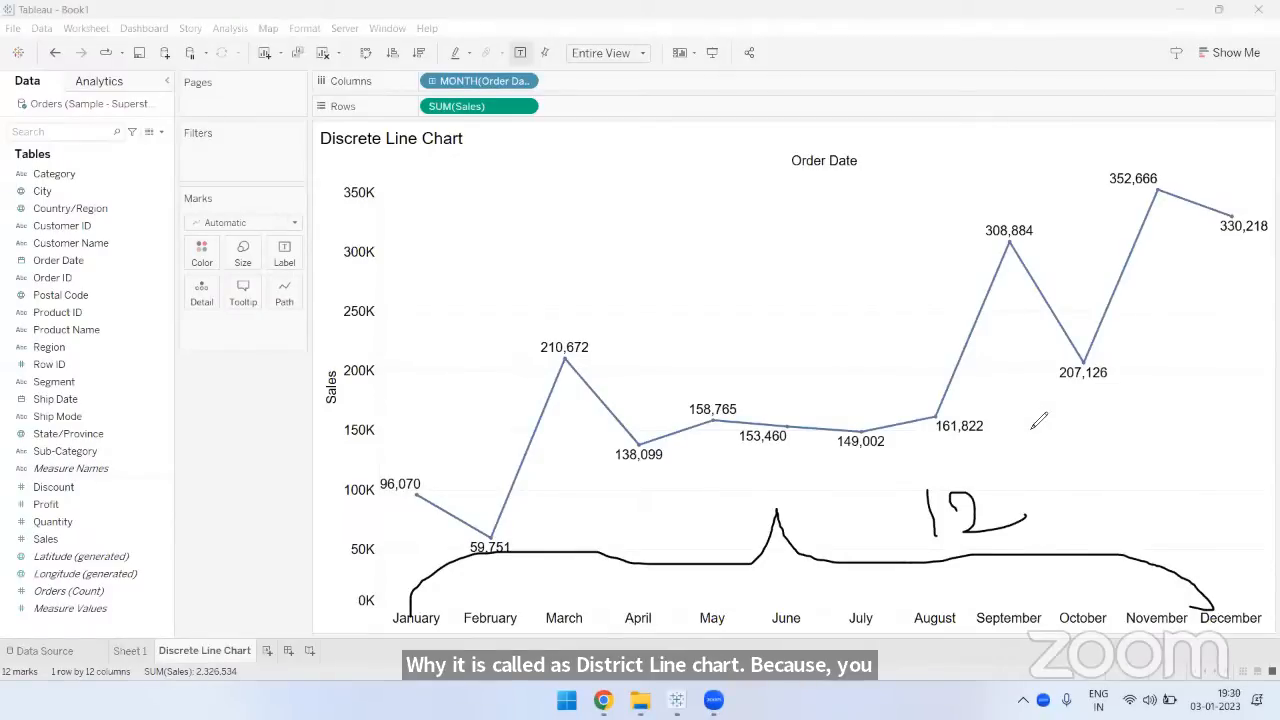
{"action": "left_click", "coordinate": [887, 180]}
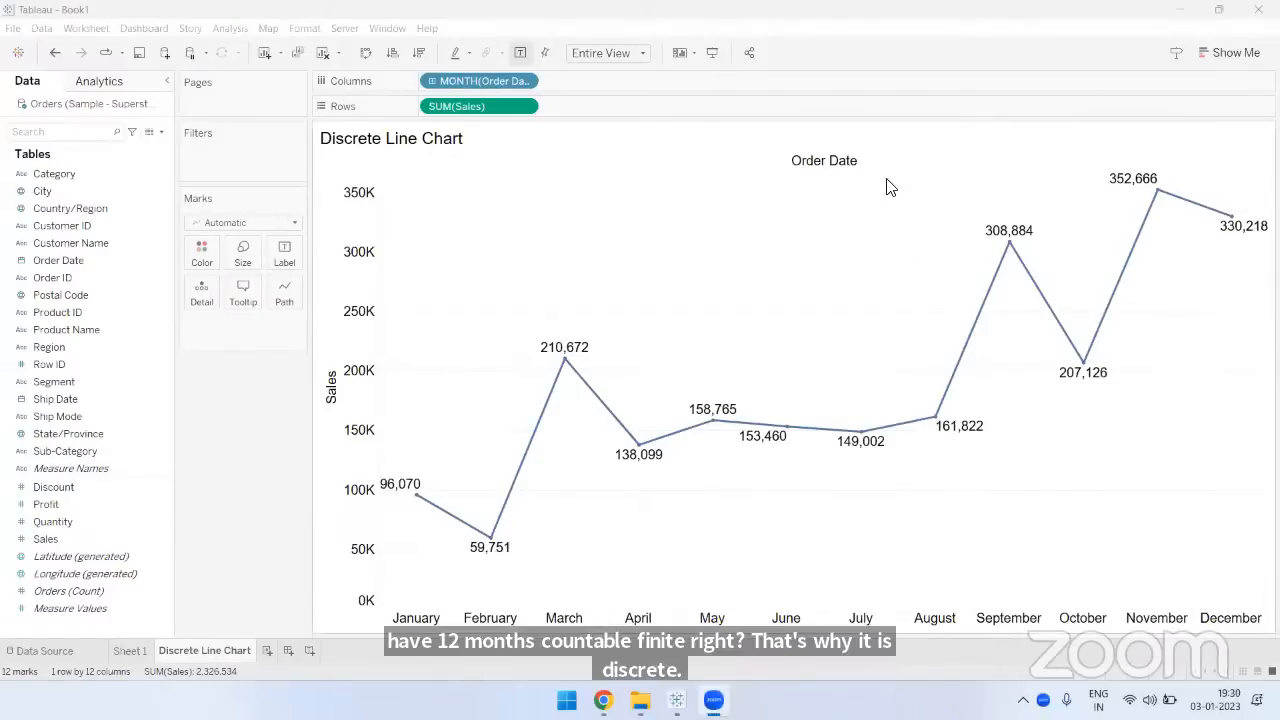
- Duplicate the Discrete Line Chart worksheet and compare the copy with the original
{"action": "right_click", "coordinate": [215, 656]}
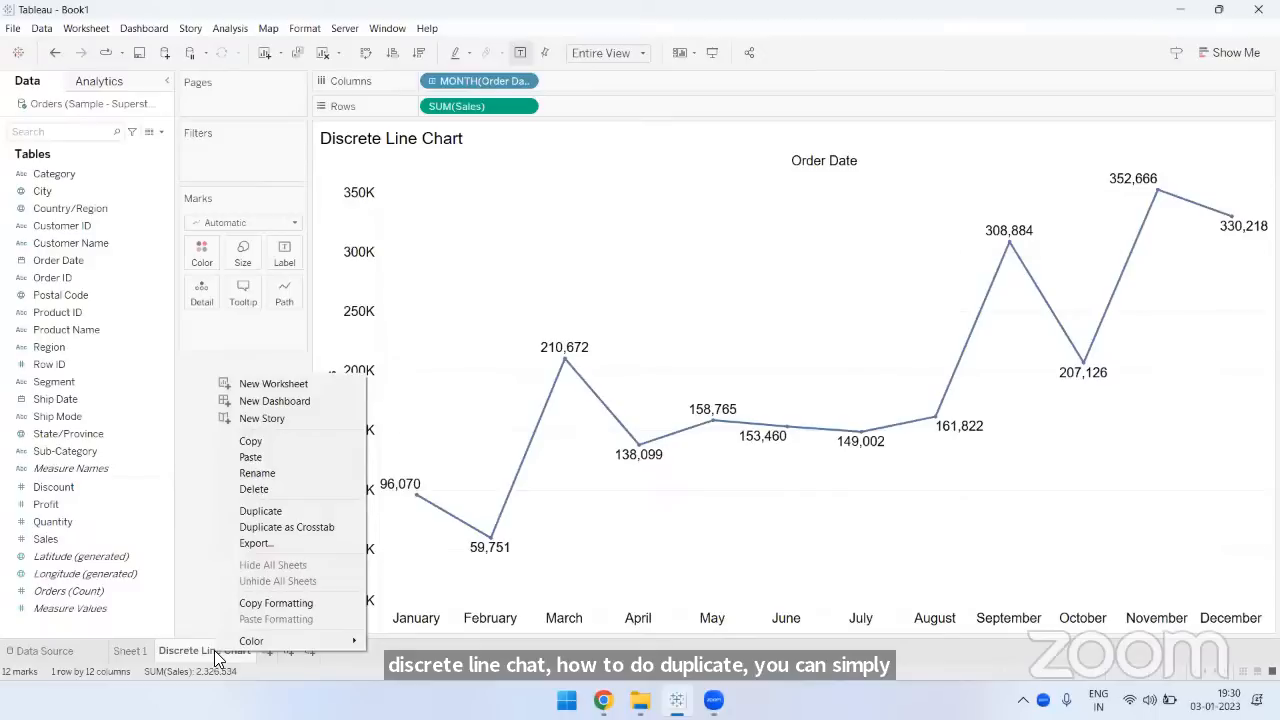
{"action": "left_click", "coordinate": [256, 510]}
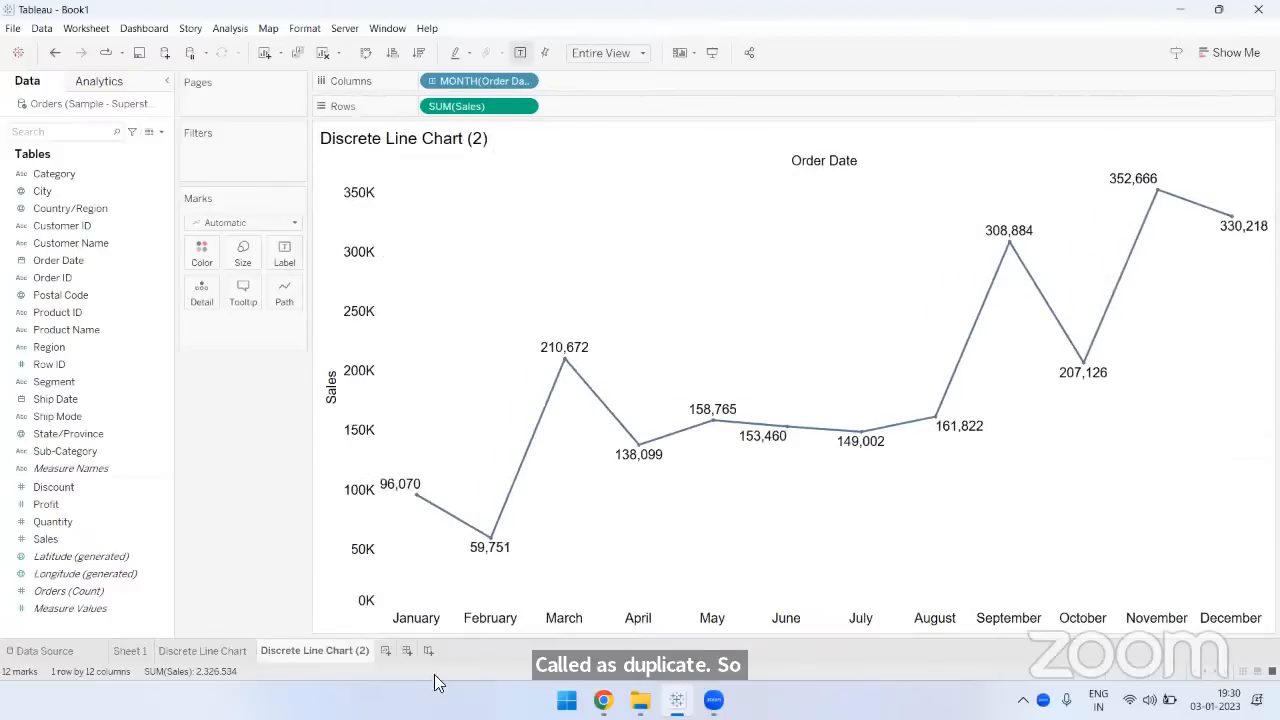
{"action": "mouse_move", "coordinate": [338, 652]}
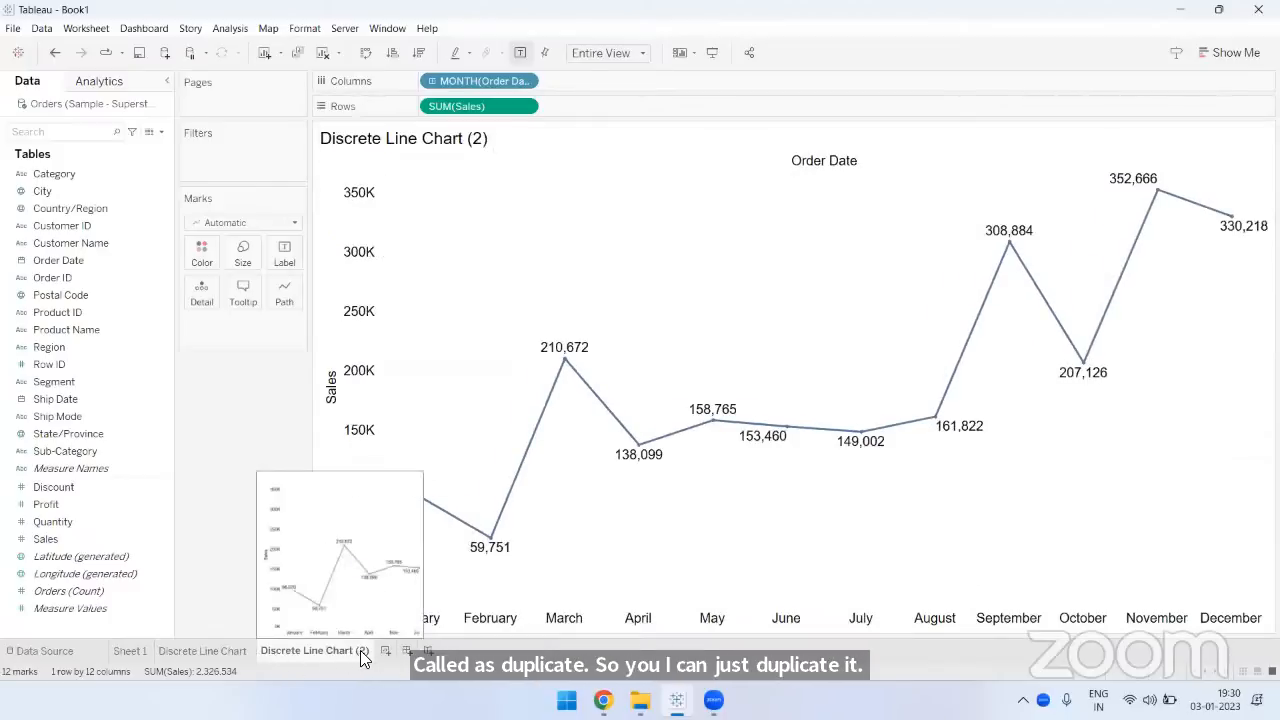
{"action": "left_click", "coordinate": [205, 651]}
{"action": "left_click", "coordinate": [300, 651]}
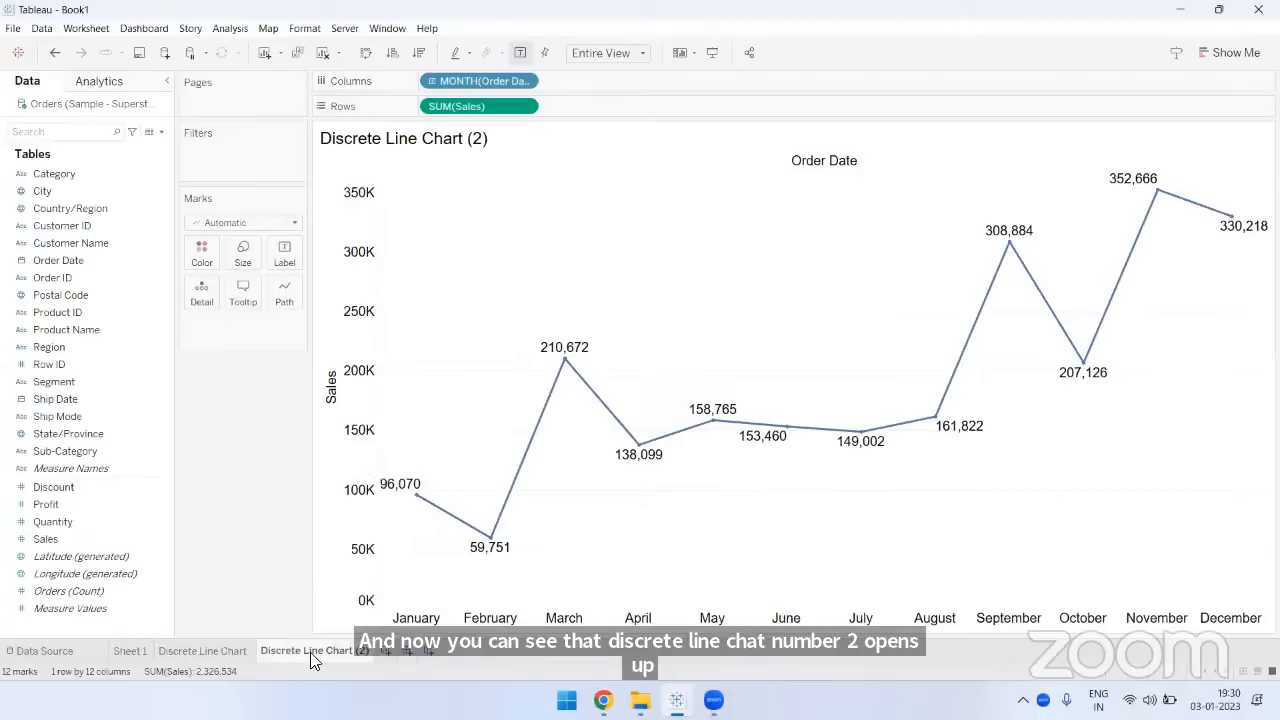
- Rename the duplicated worksheet as Continuous Line Chart
{"action": "double_click", "coordinate": [279, 651]}
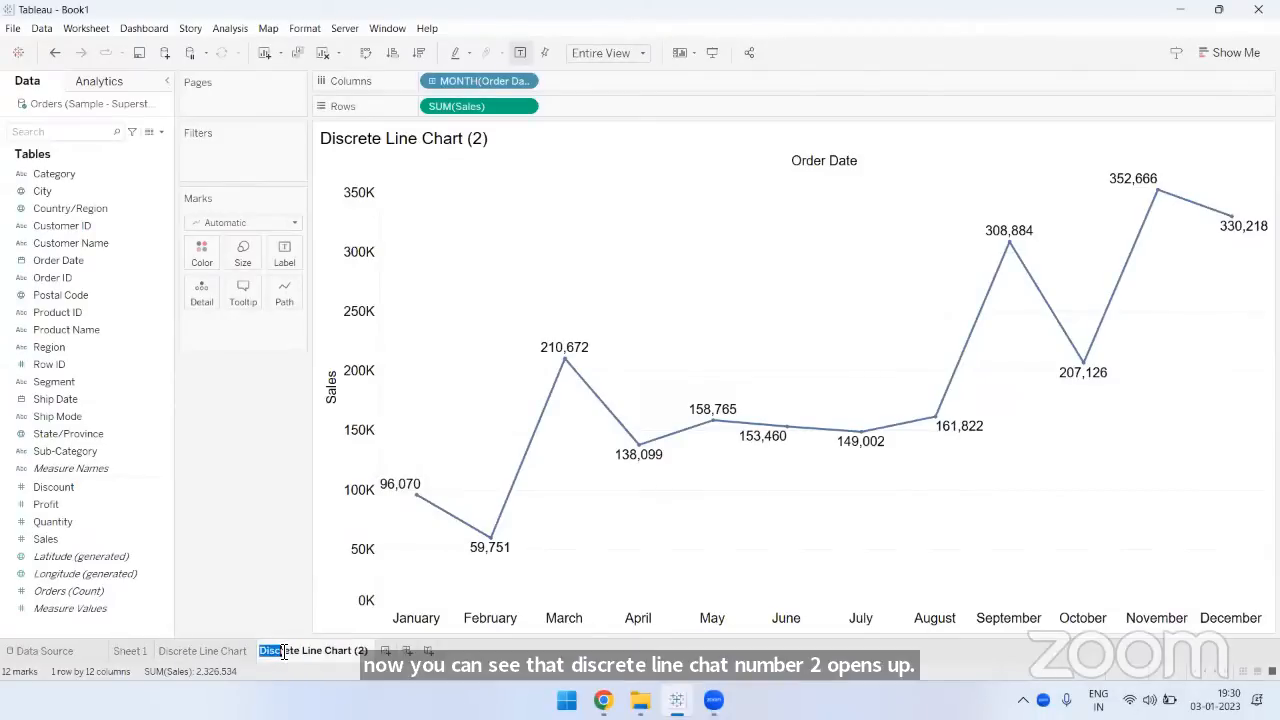
{"action": "type", "text": "Continuo"}
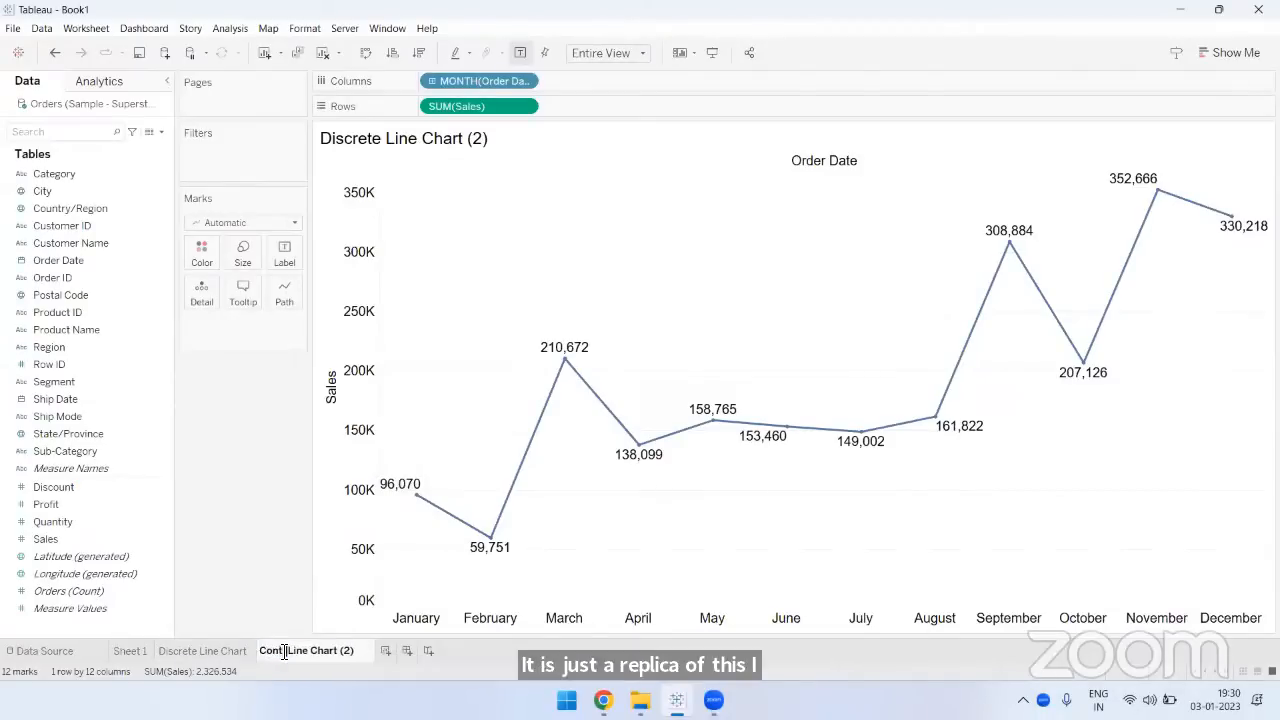
{"action": "type", "text": "us"}
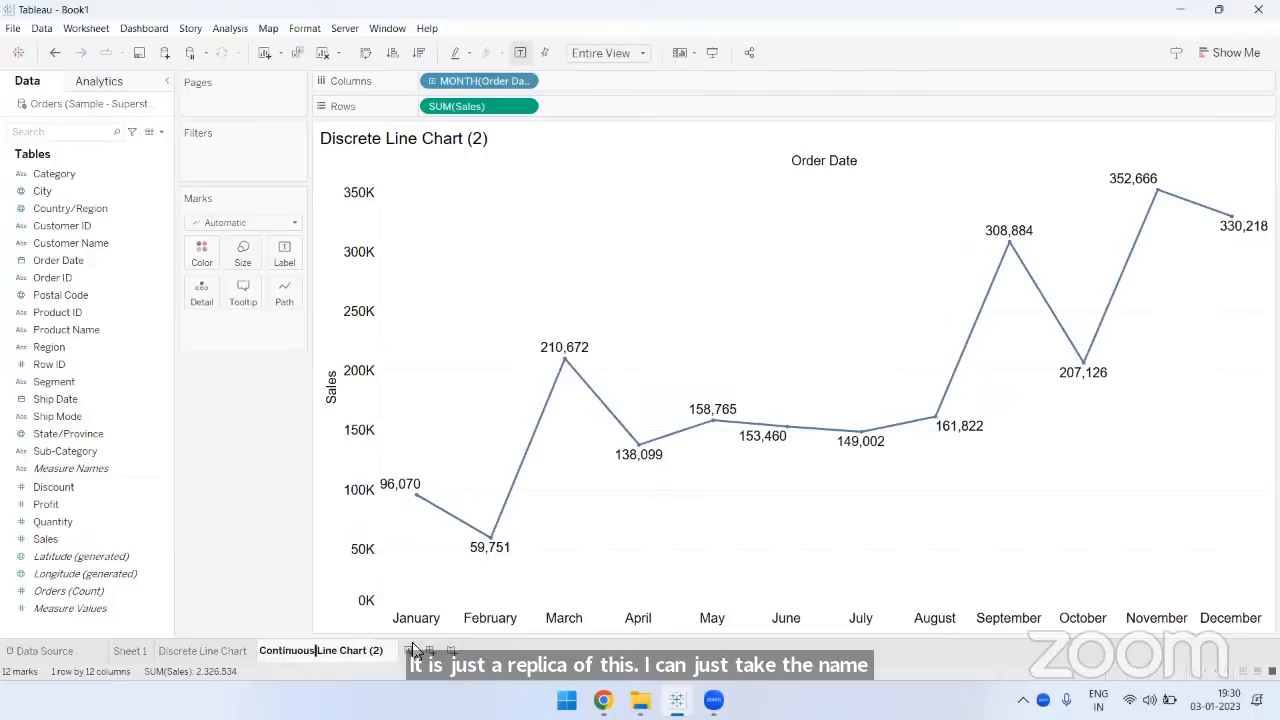
{"action": "key", "text": "BackSpace"}
{"action": "key", "text": "BackSpace"}
{"action": "key", "text": "BackSpace"}
{"action": "key", "text": "BackSpace"}
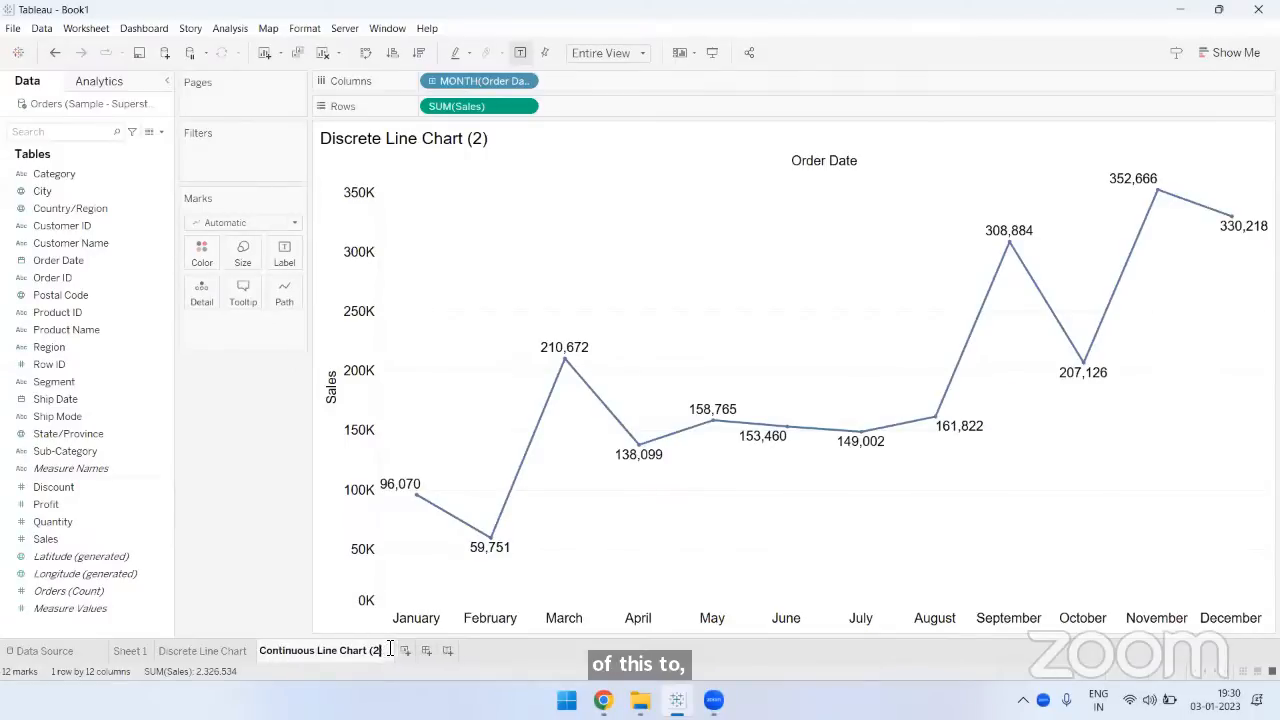
{"action": "key", "text": "Return"}
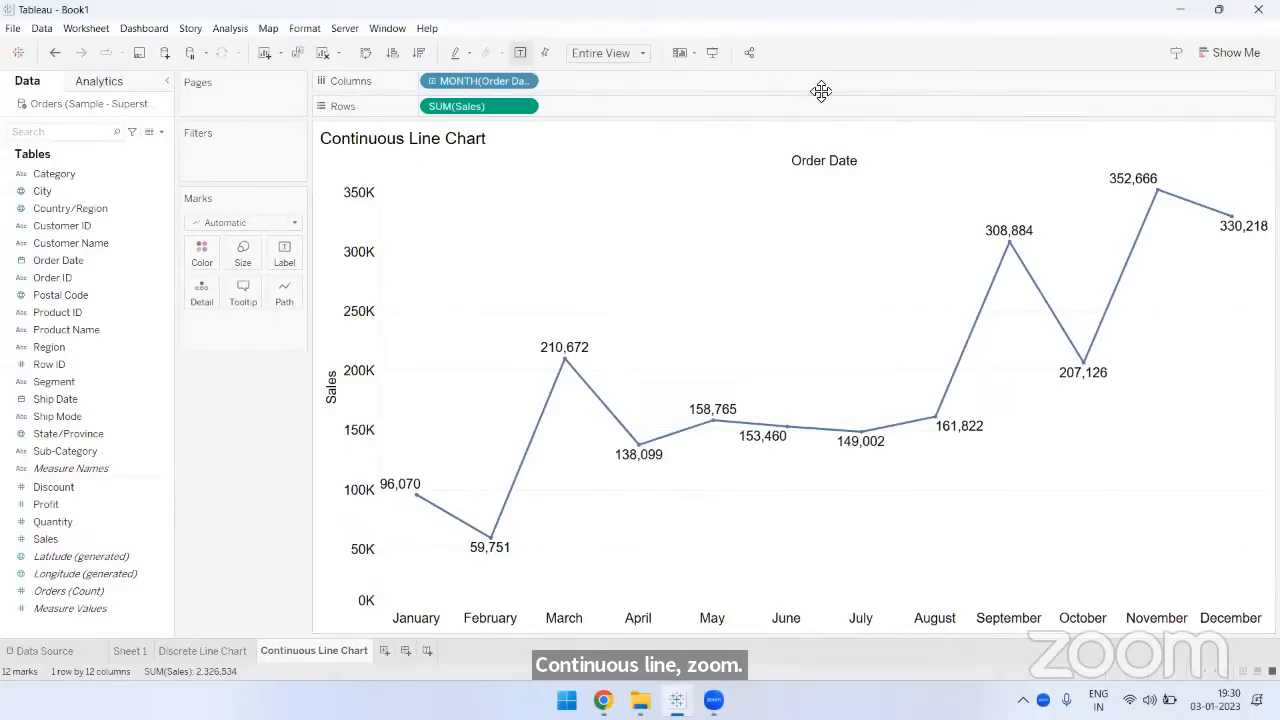
- Change Order Date on the columns of the Continuous Line Chart sheet to the continuous Month level
{"action": "left_click", "coordinate": [907, 682]}
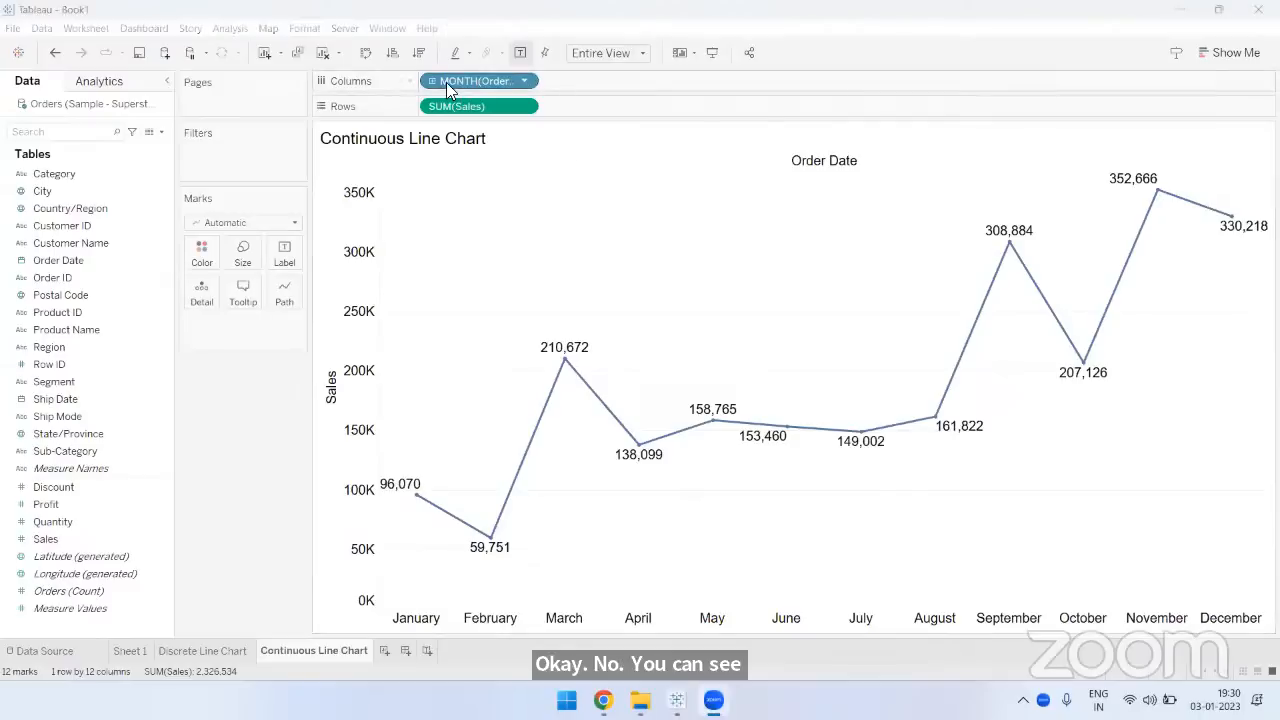
{"action": "left_click", "coordinate": [521, 80]}
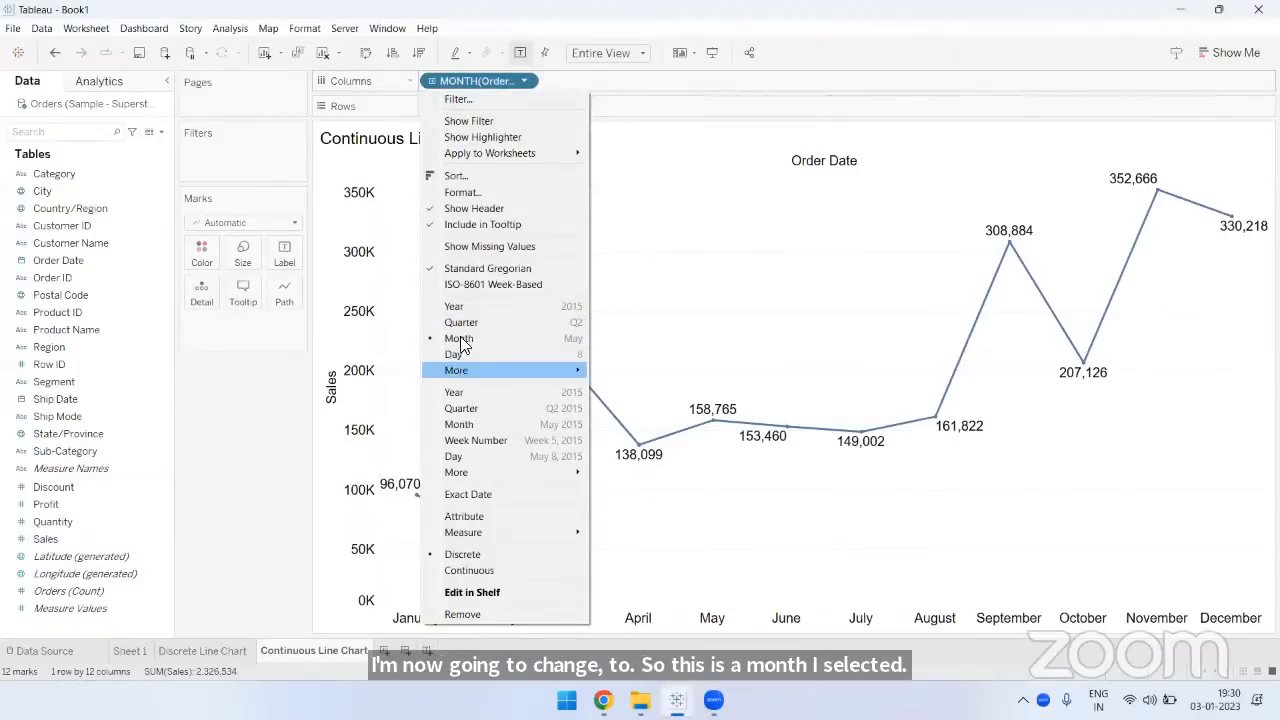
{"action": "left_click", "coordinate": [462, 424]}
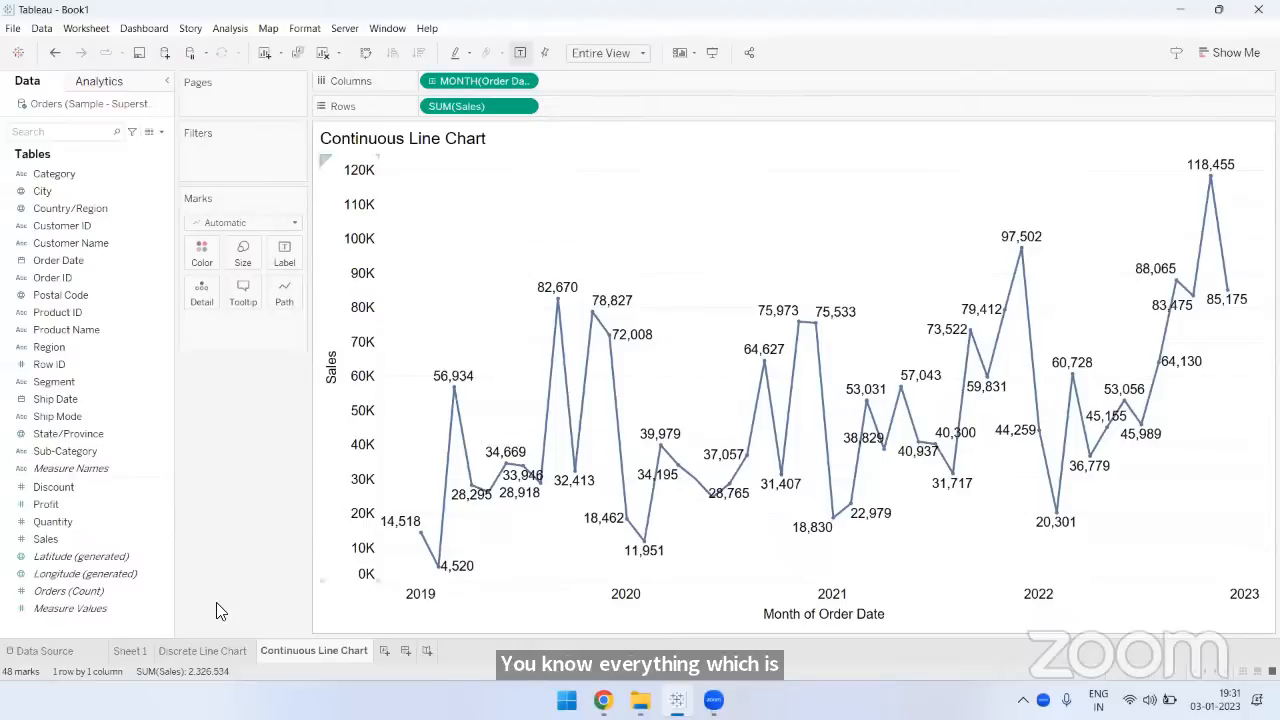
- Compare the Order Date month field on the Discrete Line Chart sheet with the one on the Continuous Line Chart sheet
{"action": "left_click", "coordinate": [203, 650]}
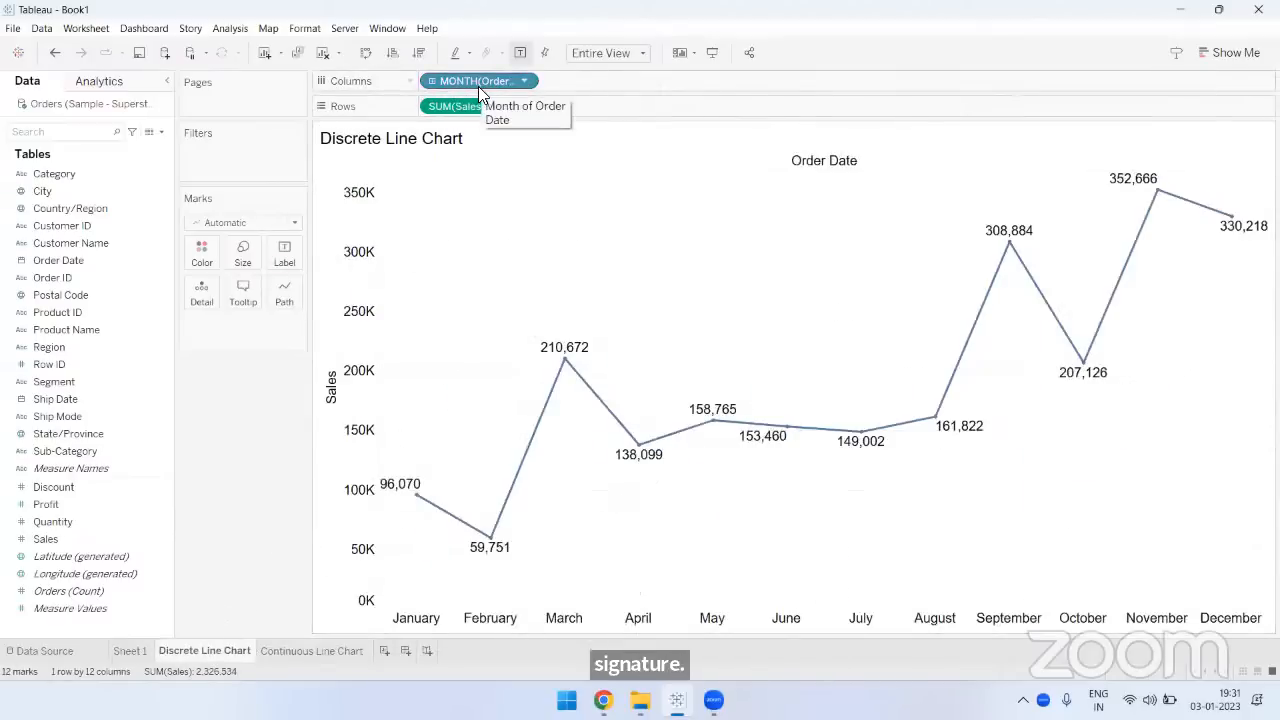
{"action": "left_click", "coordinate": [318, 648]}
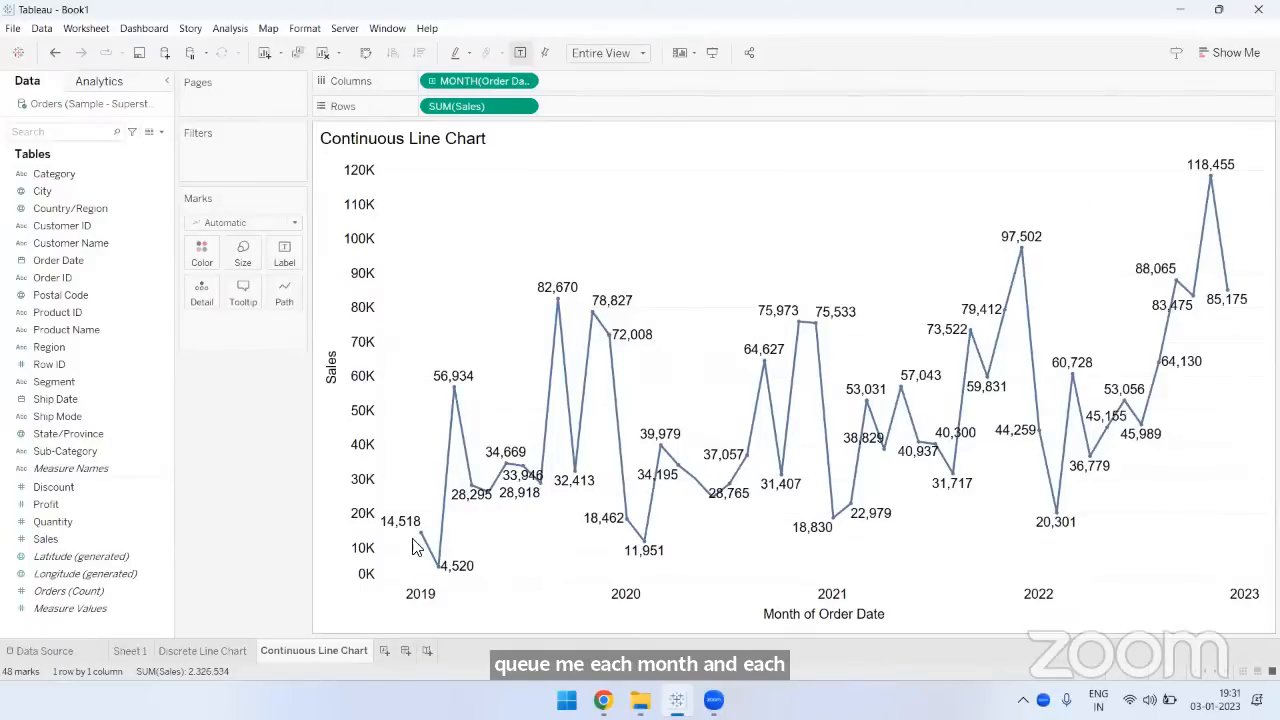
- Inspect the January, February and March 2019 sales points on the Continuous Line Chart
{"action": "mouse_move", "coordinate": [424, 538]}
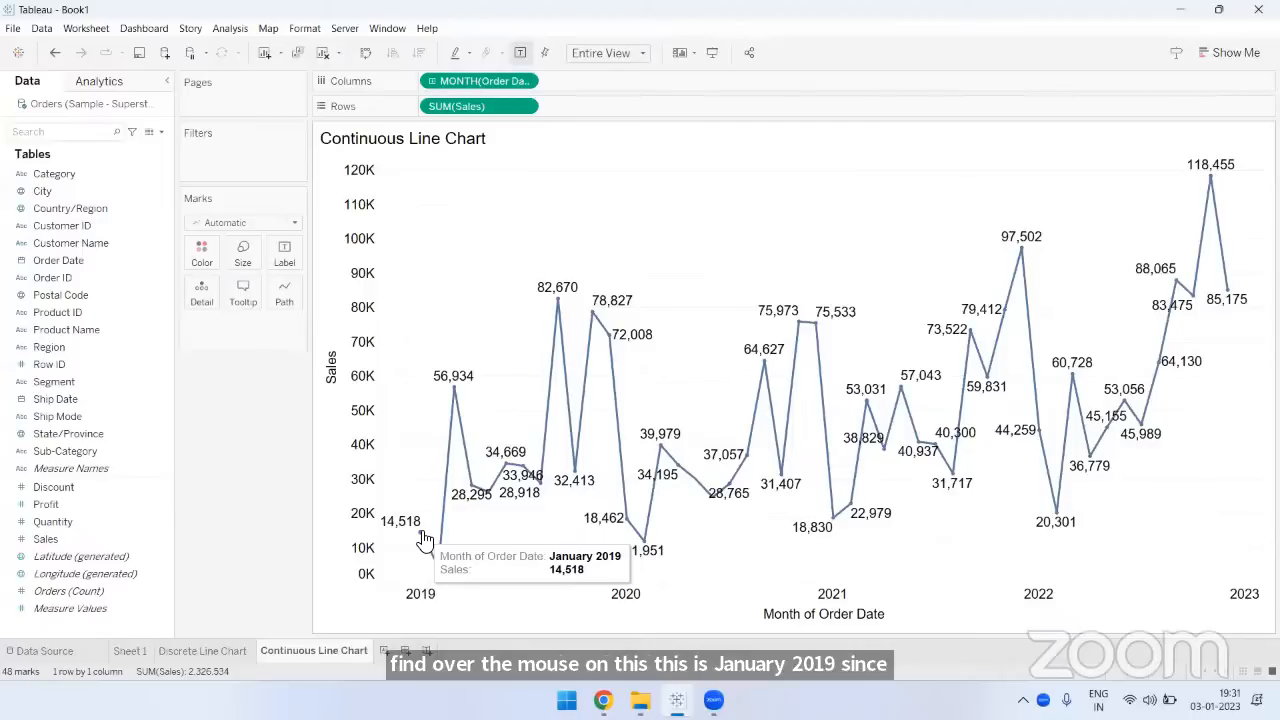
{"action": "mouse_move", "coordinate": [441, 574]}
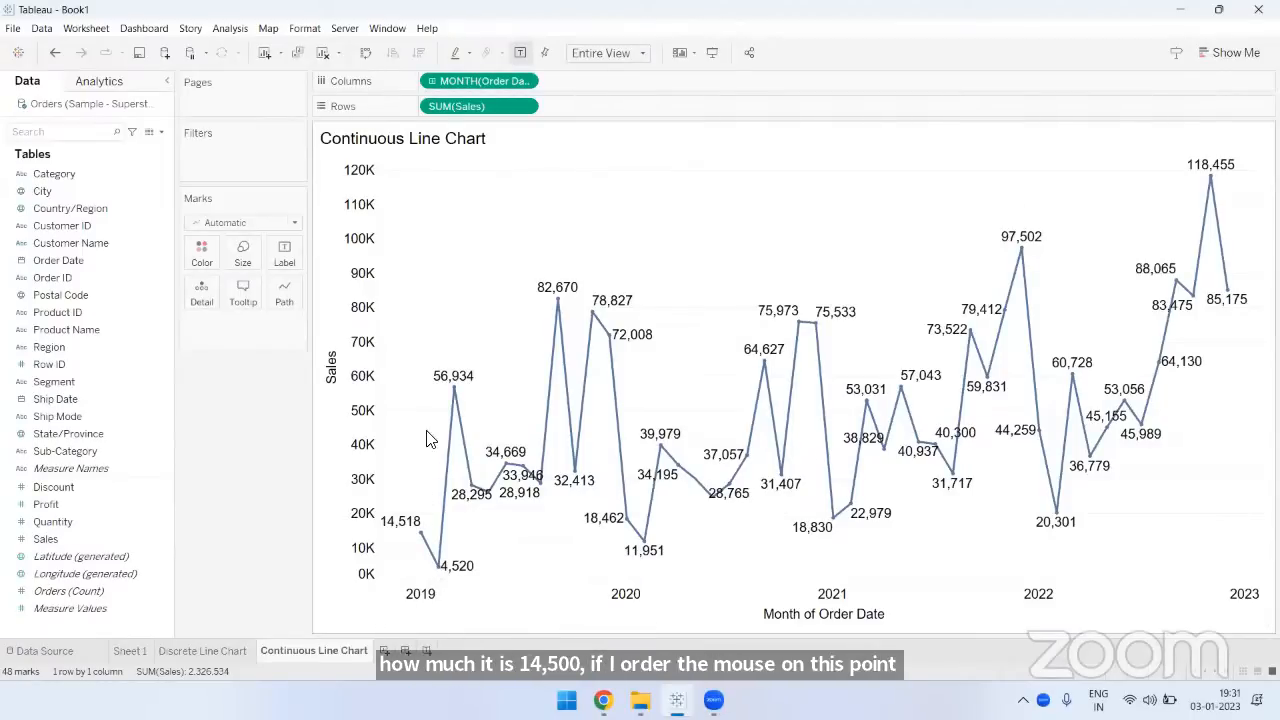
{"action": "mouse_move", "coordinate": [454, 393]}
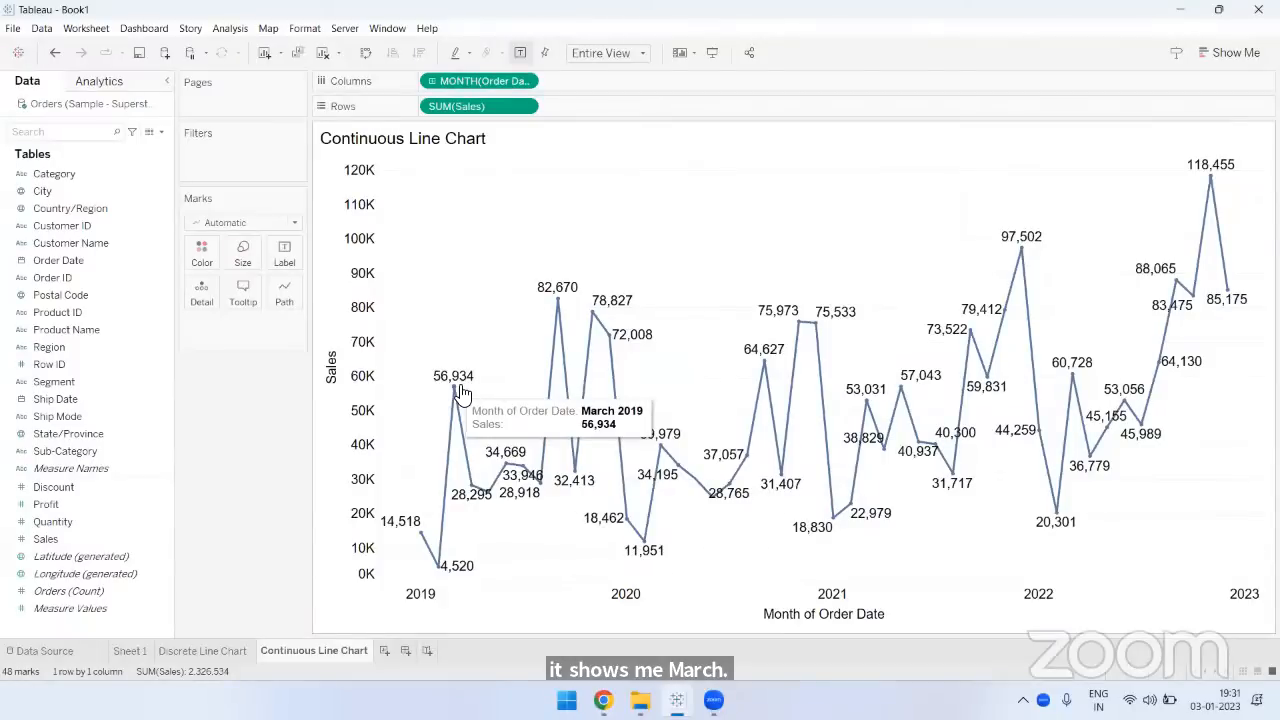
- Annotate the screen by writing 48, outlining the chart's data points and linking them to the circled mark count, and clear the drawings
{"action": "key", "text": "ctrl+2"}
{"action": "left_click_drag", "start_coordinate": [752, 213], "coordinate": [768, 292]}
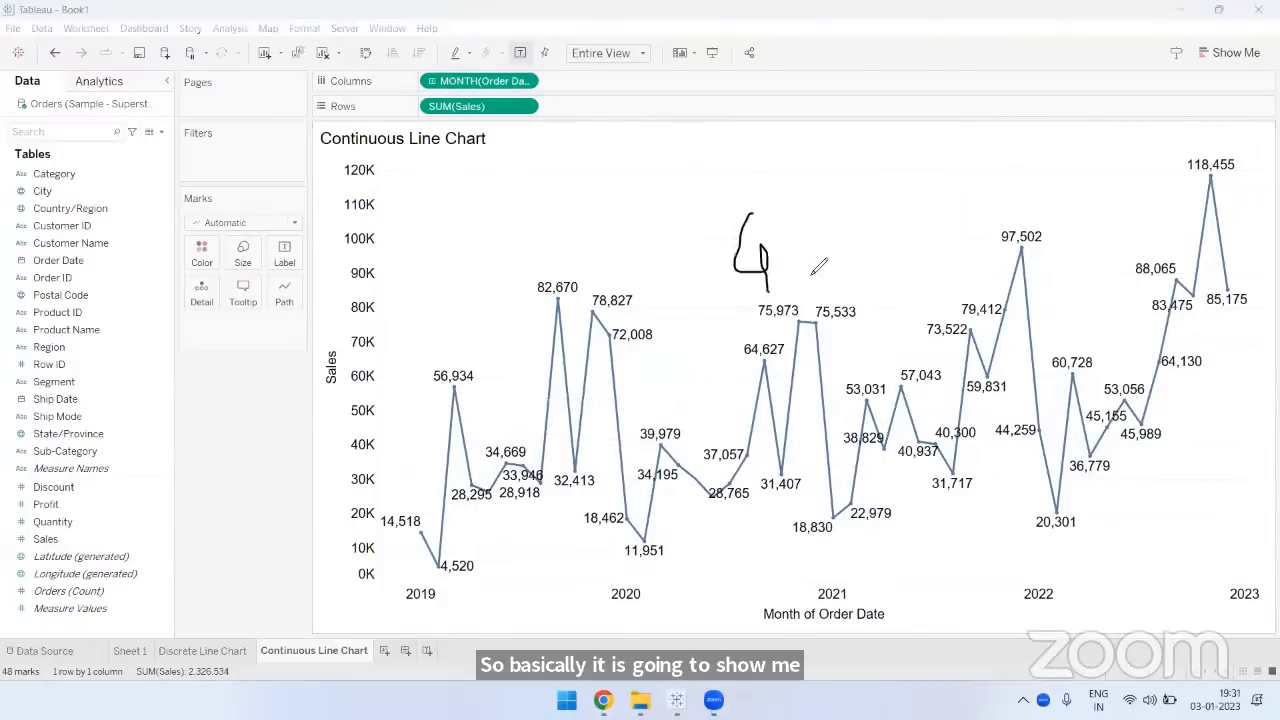
{"action": "left_click_drag", "start_coordinate": [805, 232], "coordinate": [798, 238]}
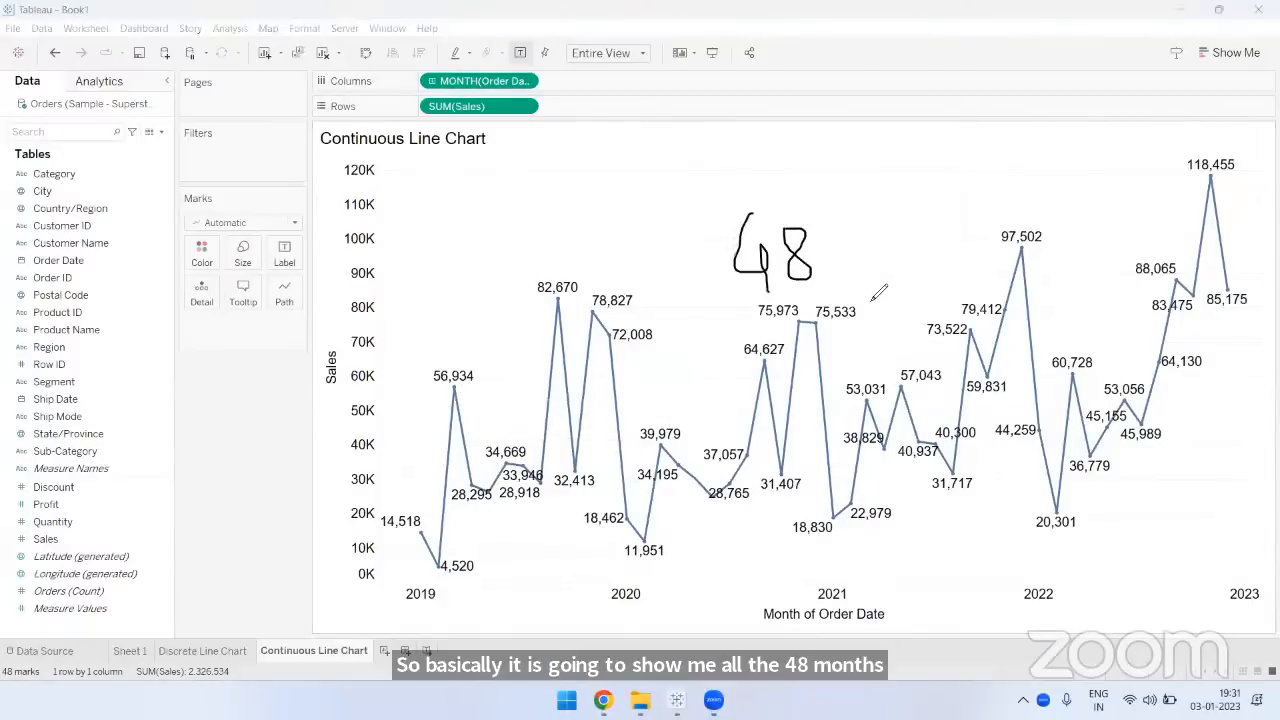
{"action": "left_click_drag", "start_coordinate": [806, 284], "coordinate": [792, 289]}
{"action": "key", "text": "e"}
{"action": "mouse_move", "coordinate": [468, 322]}
{"action": "left_mouse_down"}
{"action": "mouse_move", "coordinate": [742, 212]}
{"action": "mouse_move", "coordinate": [1094, 187]}
{"action": "mouse_move", "coordinate": [448, 330]}
{"action": "mouse_move", "coordinate": [562, 280]}
{"action": "left_mouse_up"}
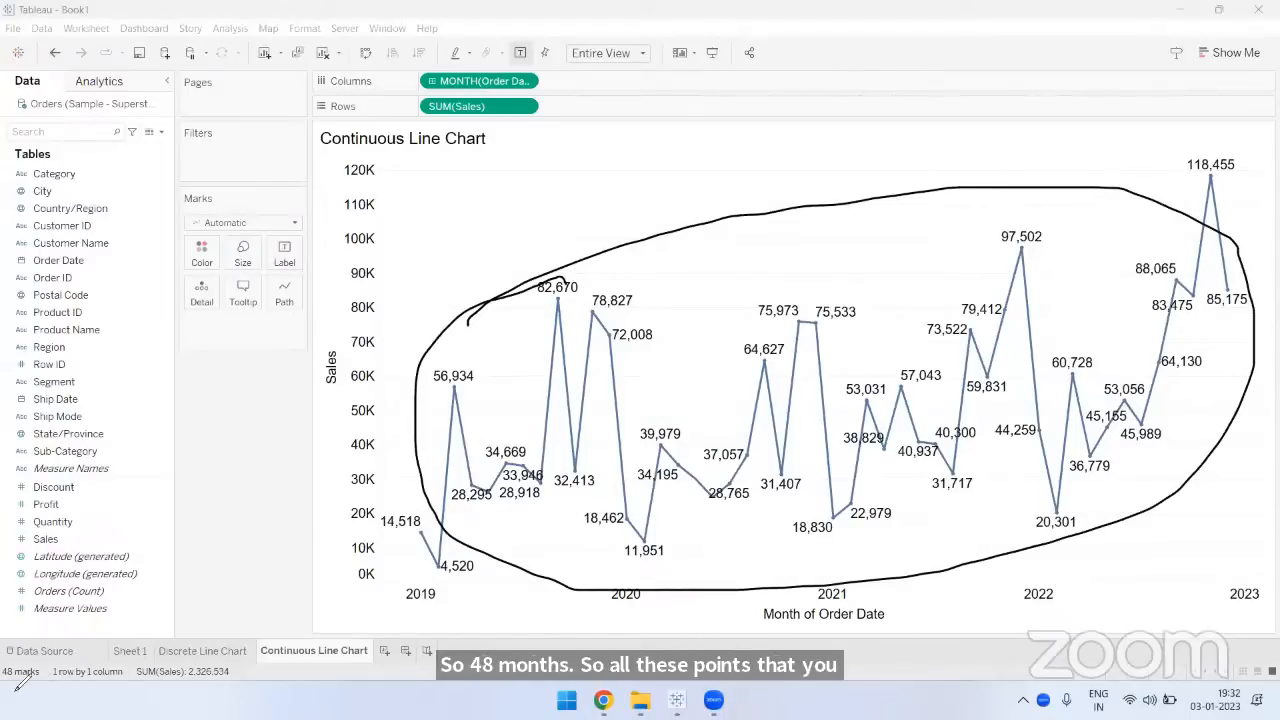
{"action": "left_click_drag", "start_coordinate": [30, 664], "coordinate": [62, 662]}
{"action": "left_click_drag", "start_coordinate": [395, 528], "coordinate": [58, 664]}
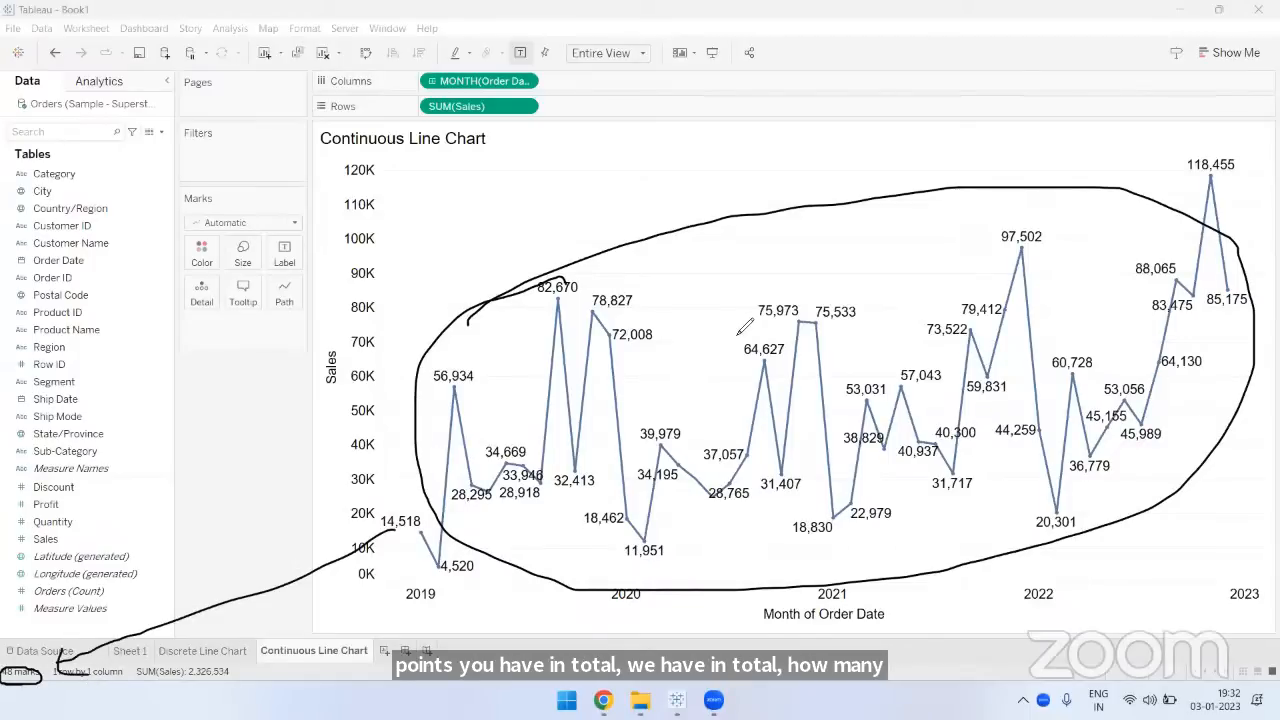
{"action": "key", "text": "Escape"}
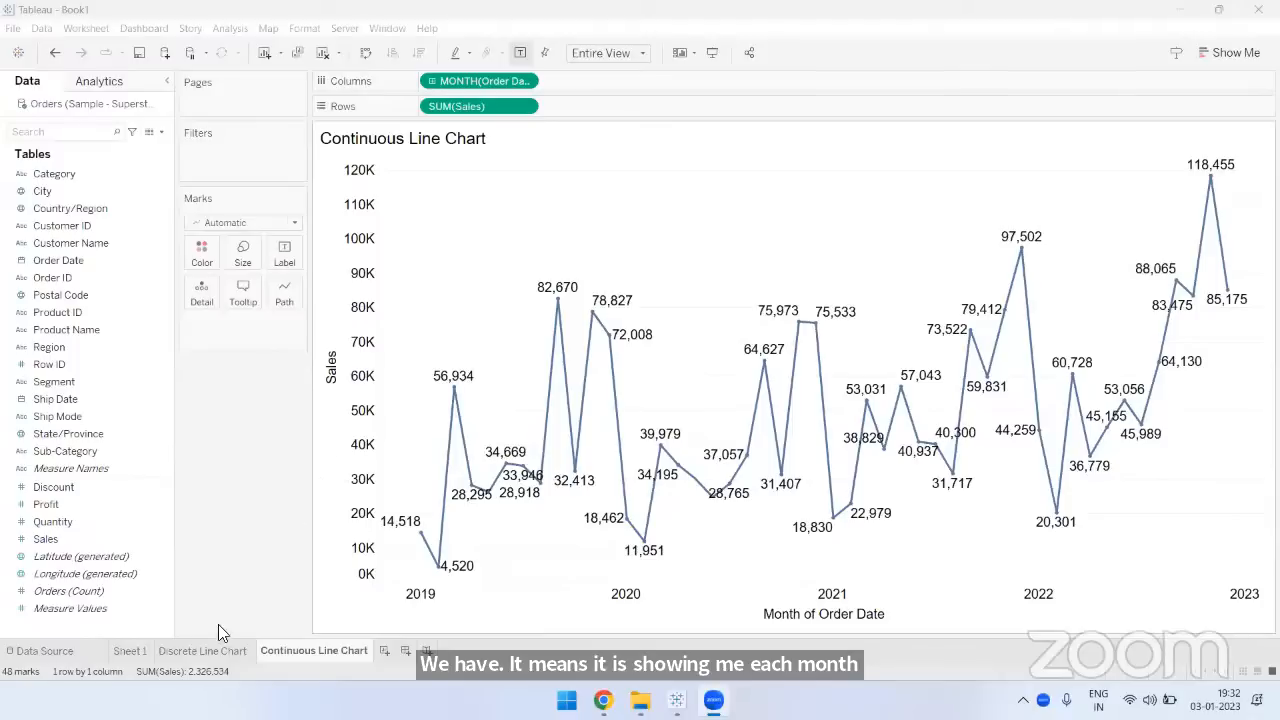
- Compare the monthly points on the Discrete Line Chart sheet with those on the Continuous Line Chart sheet
{"action": "left_click", "coordinate": [204, 651]}
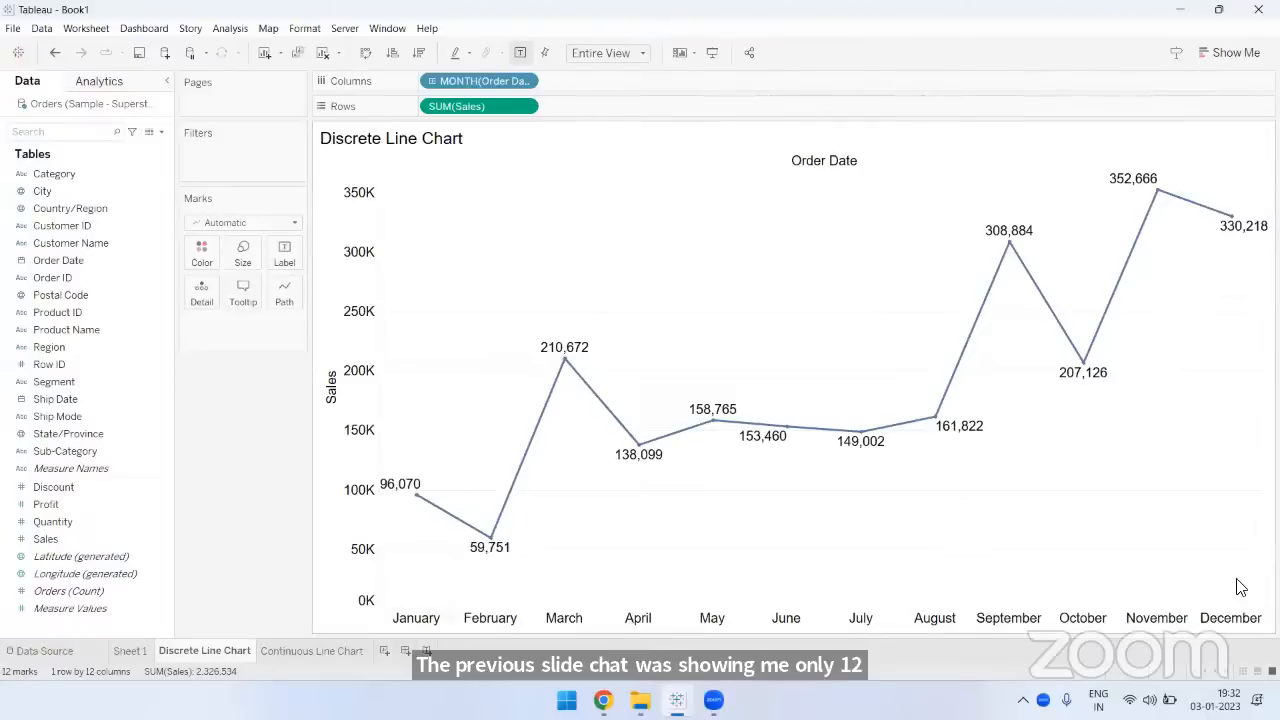
{"action": "mouse_move", "coordinate": [393, 497]}
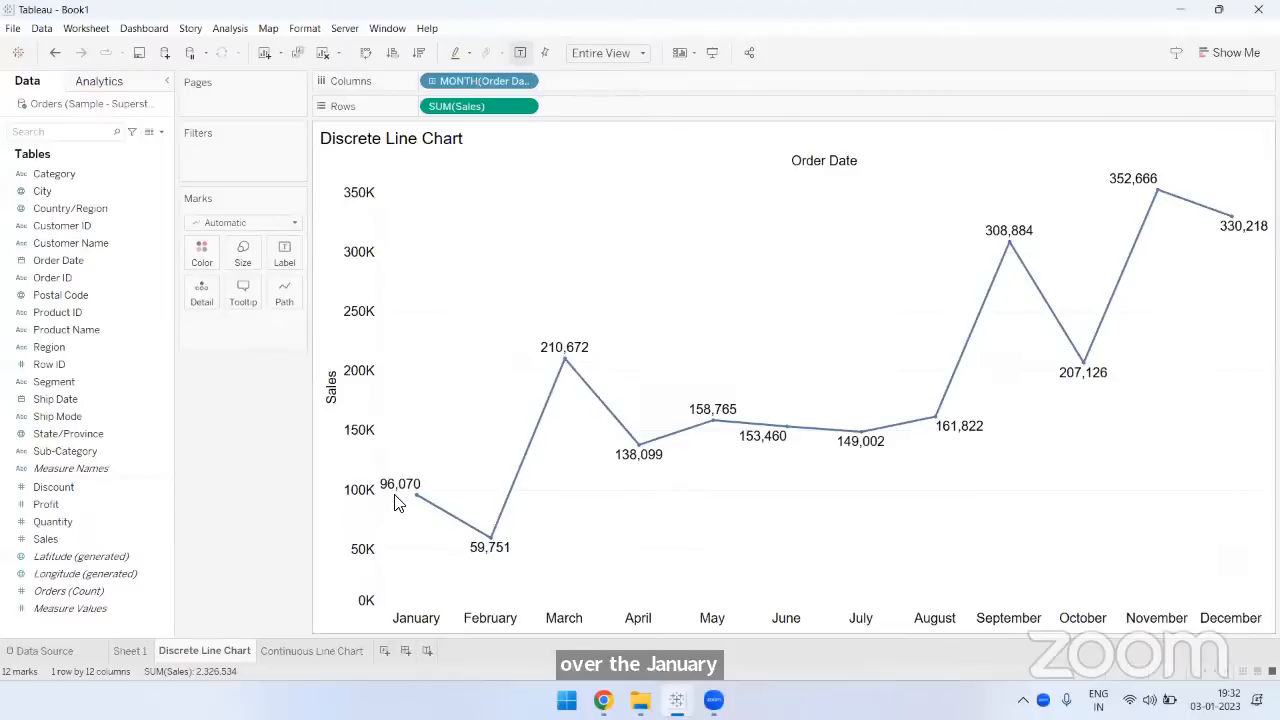
{"action": "left_click", "coordinate": [318, 651]}
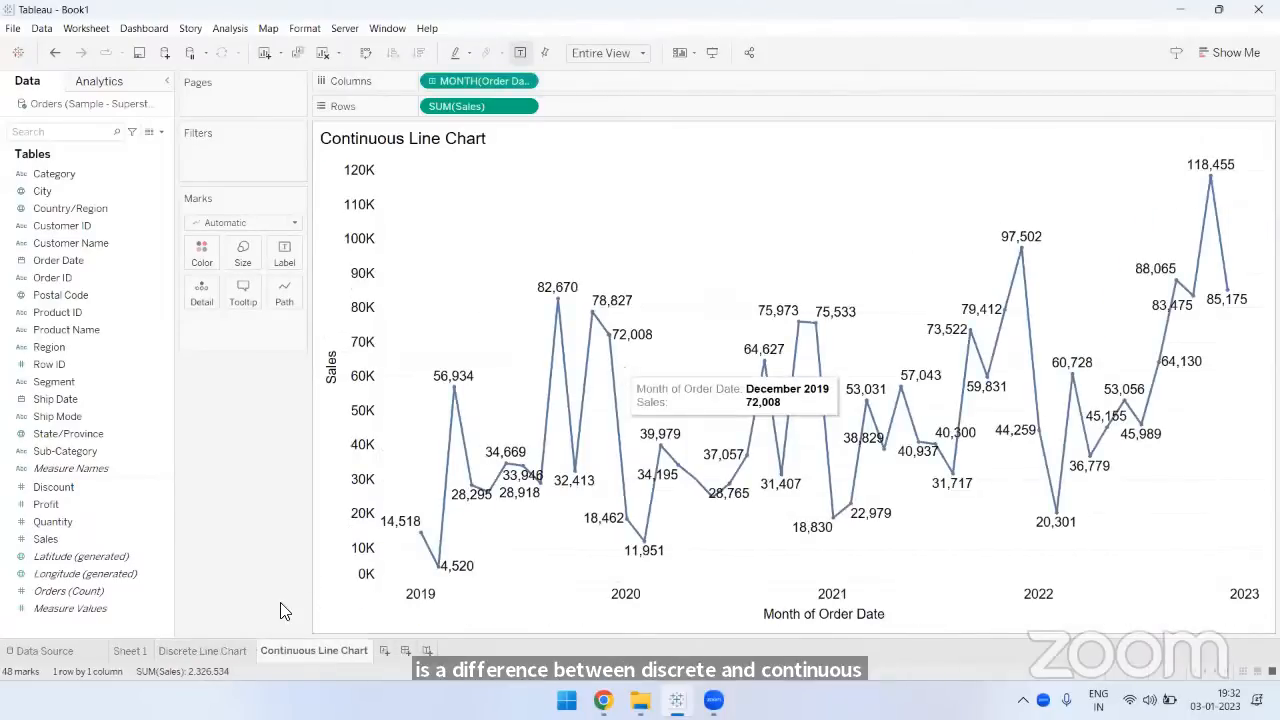
- On the Discrete Line Chart sheet, format the SUM(Sales) pane numbers as Number (Custom) with 0 decimal places and Thousands (K) units
{"action": "left_click", "coordinate": [220, 652]}
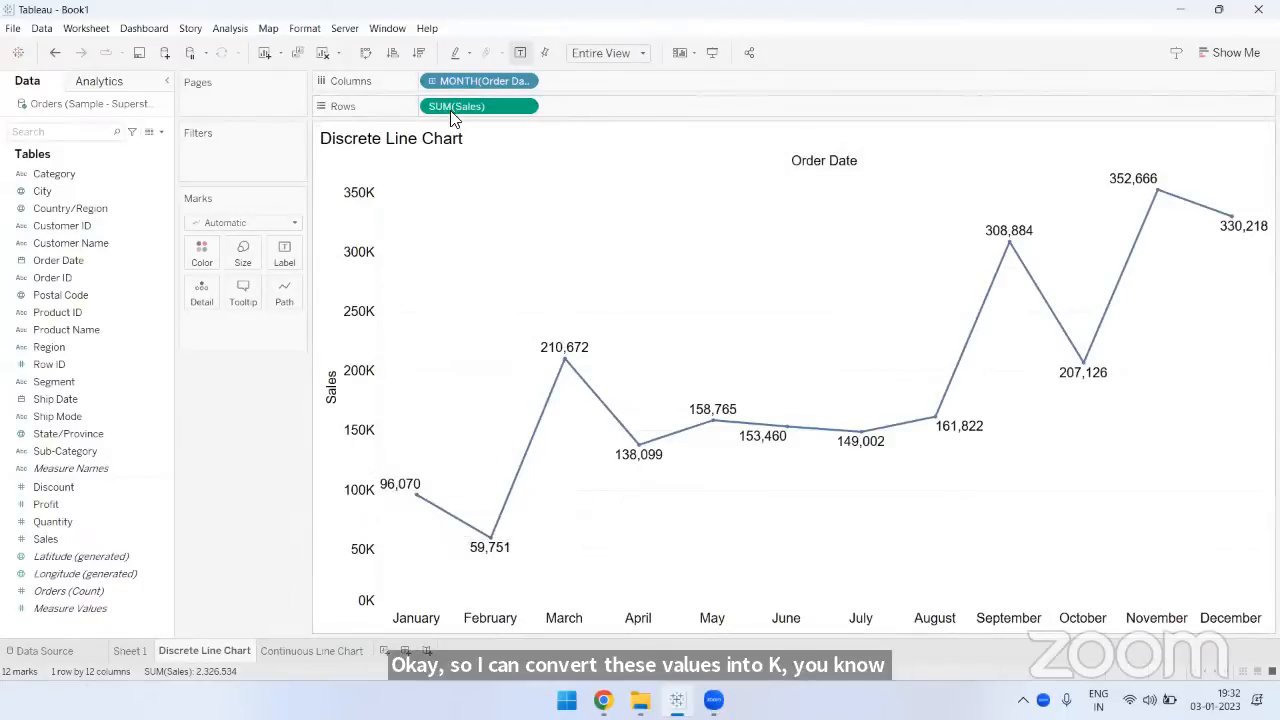
{"action": "left_click", "coordinate": [524, 107]}
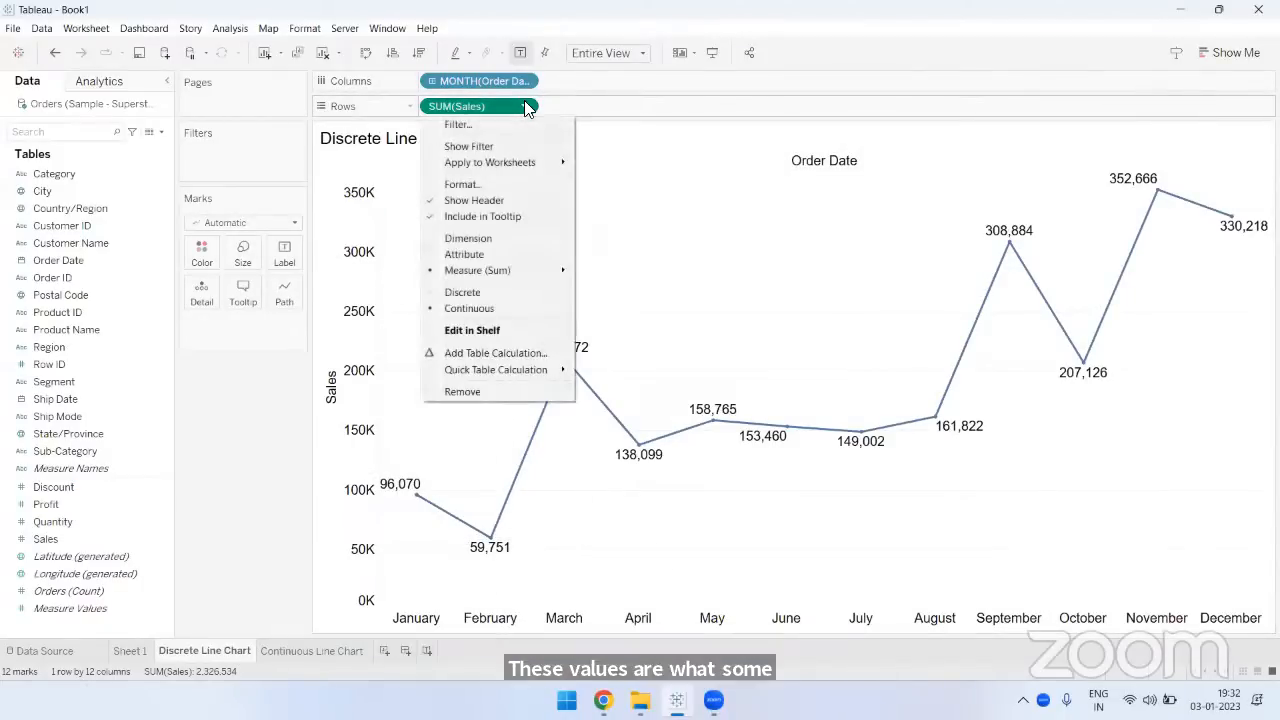
{"action": "left_click", "coordinate": [460, 186]}
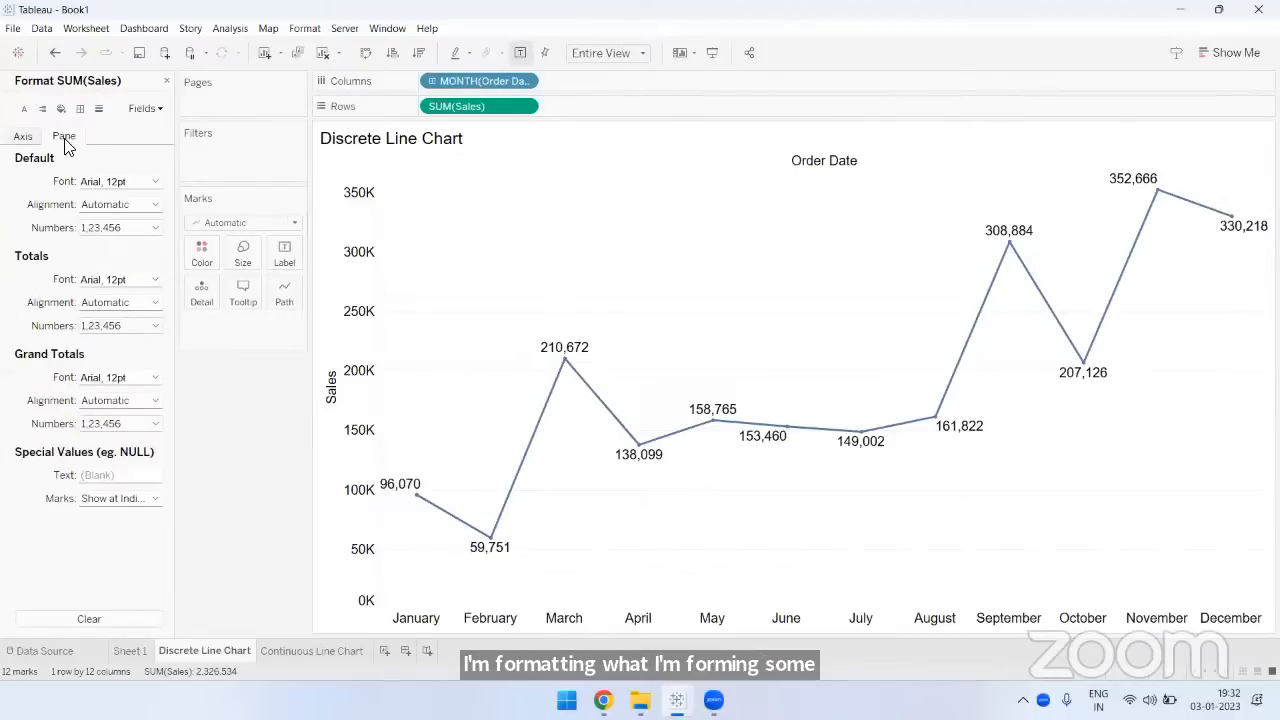
{"action": "left_click", "coordinate": [115, 230]}
{"action": "left_click", "coordinate": [124, 272]}
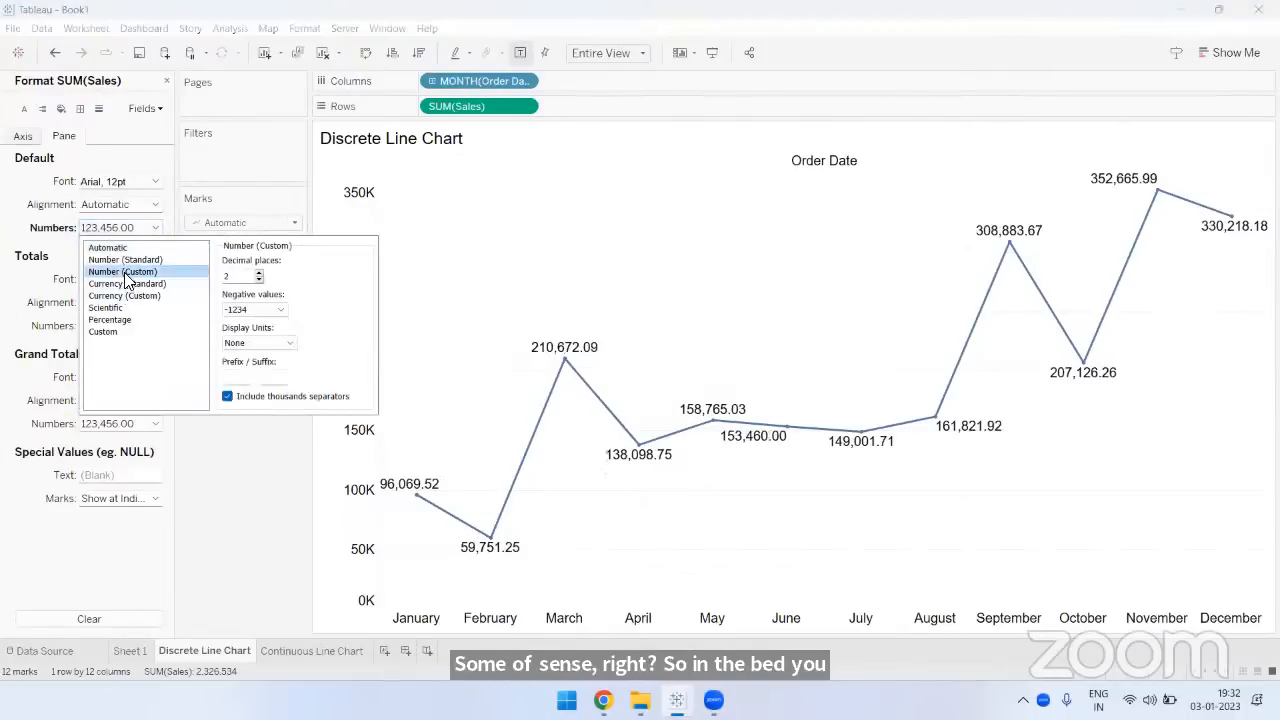
{"action": "left_click_drag", "start_coordinate": [238, 276], "coordinate": [201, 278]}
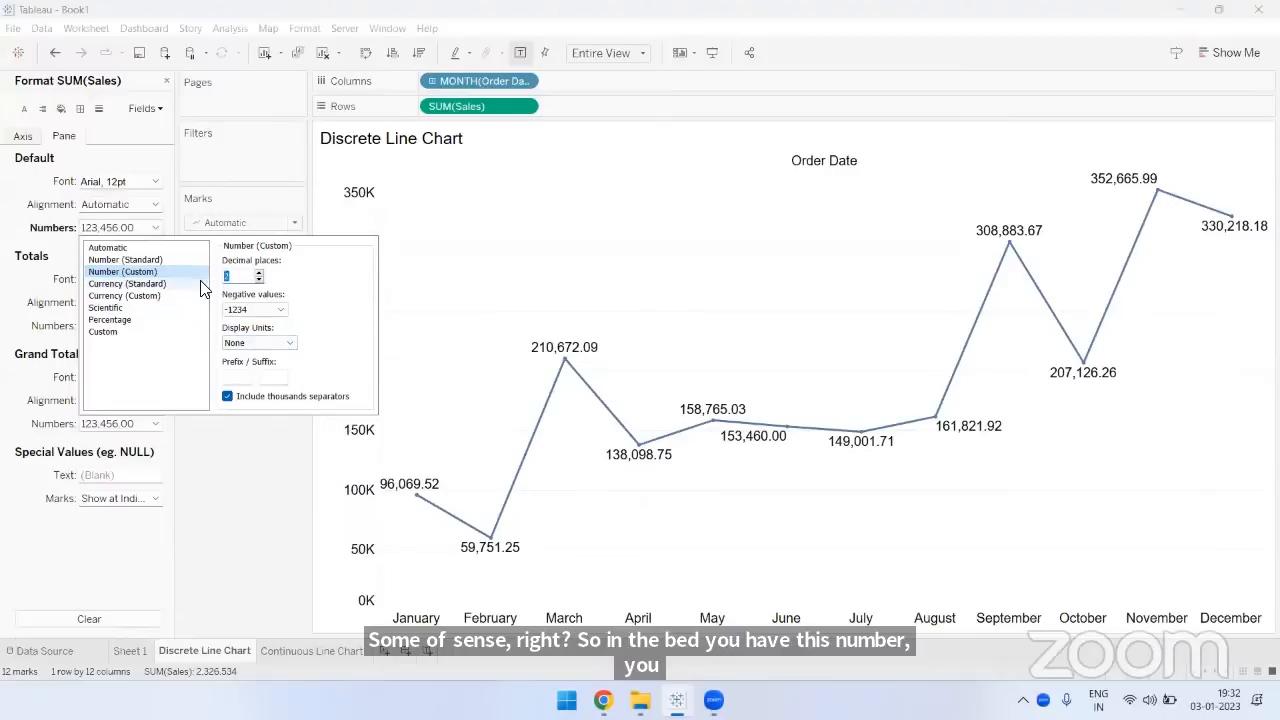
{"action": "type", "text": "0"}
{"action": "left_click", "coordinate": [255, 345]}
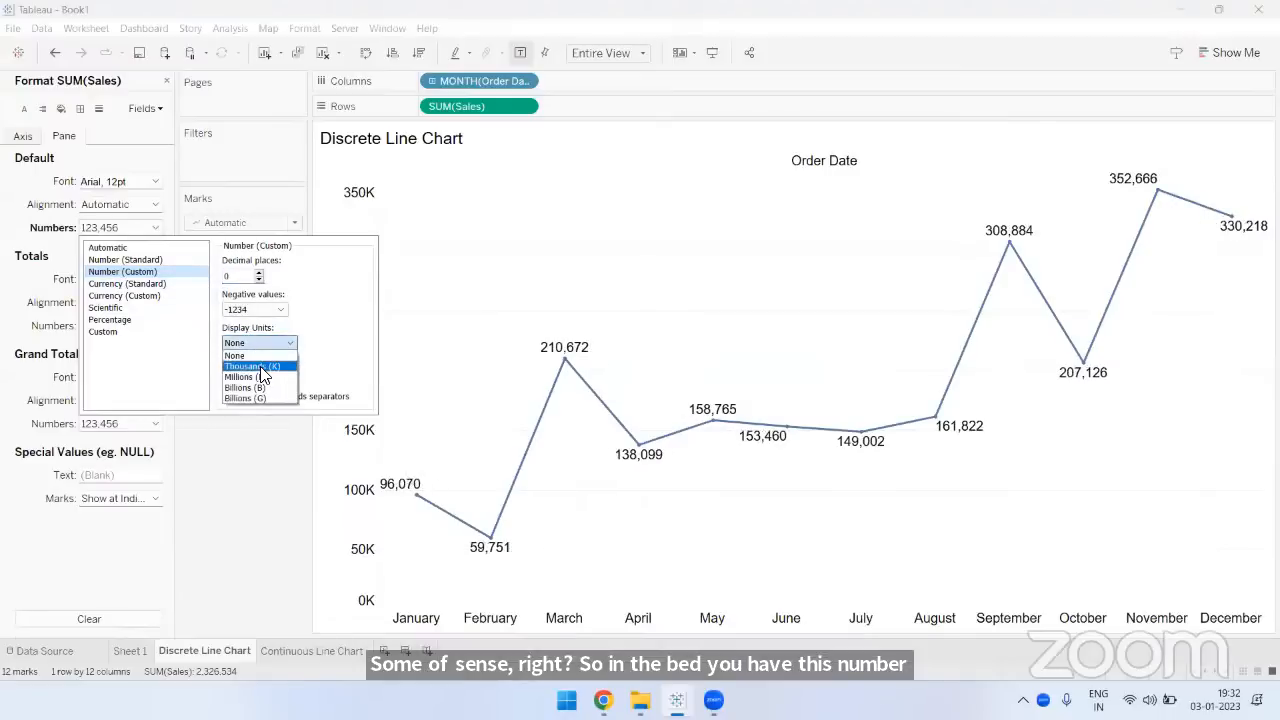
{"action": "left_click", "coordinate": [269, 481]}
{"action": "key", "text": "Down"}
{"action": "left_click", "coordinate": [264, 485]}
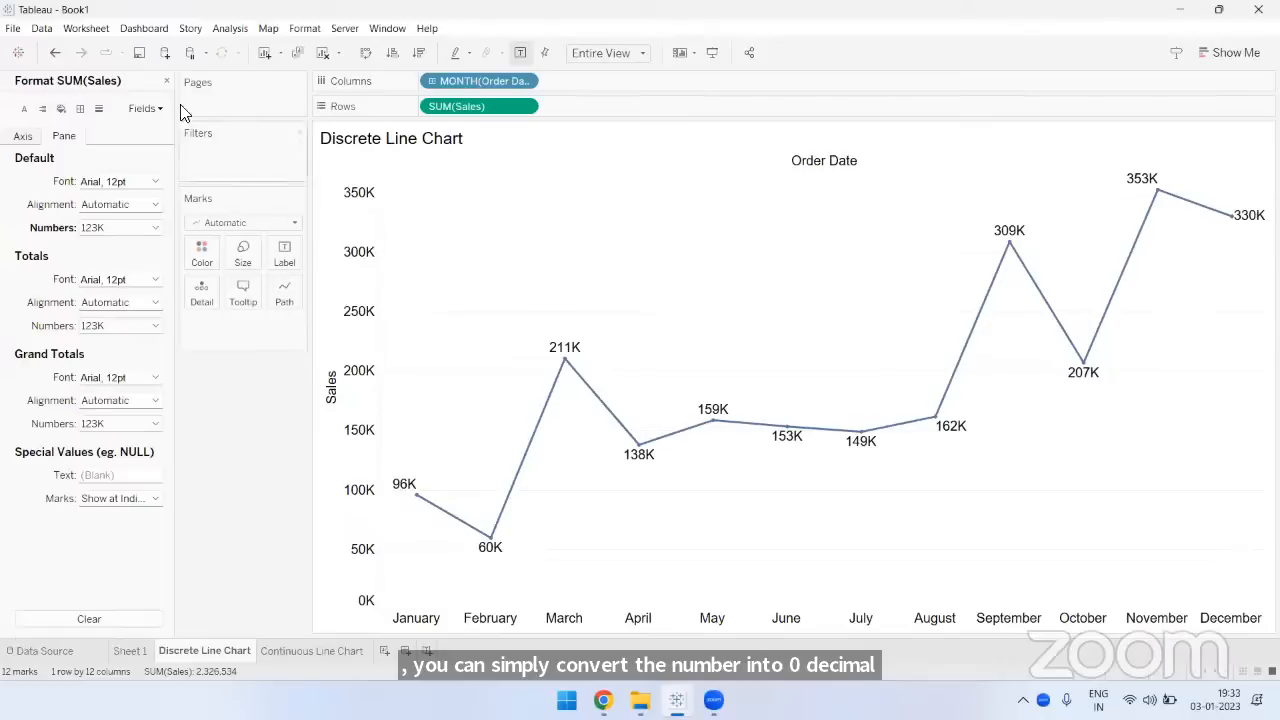
{"action": "left_click", "coordinate": [167, 81]}
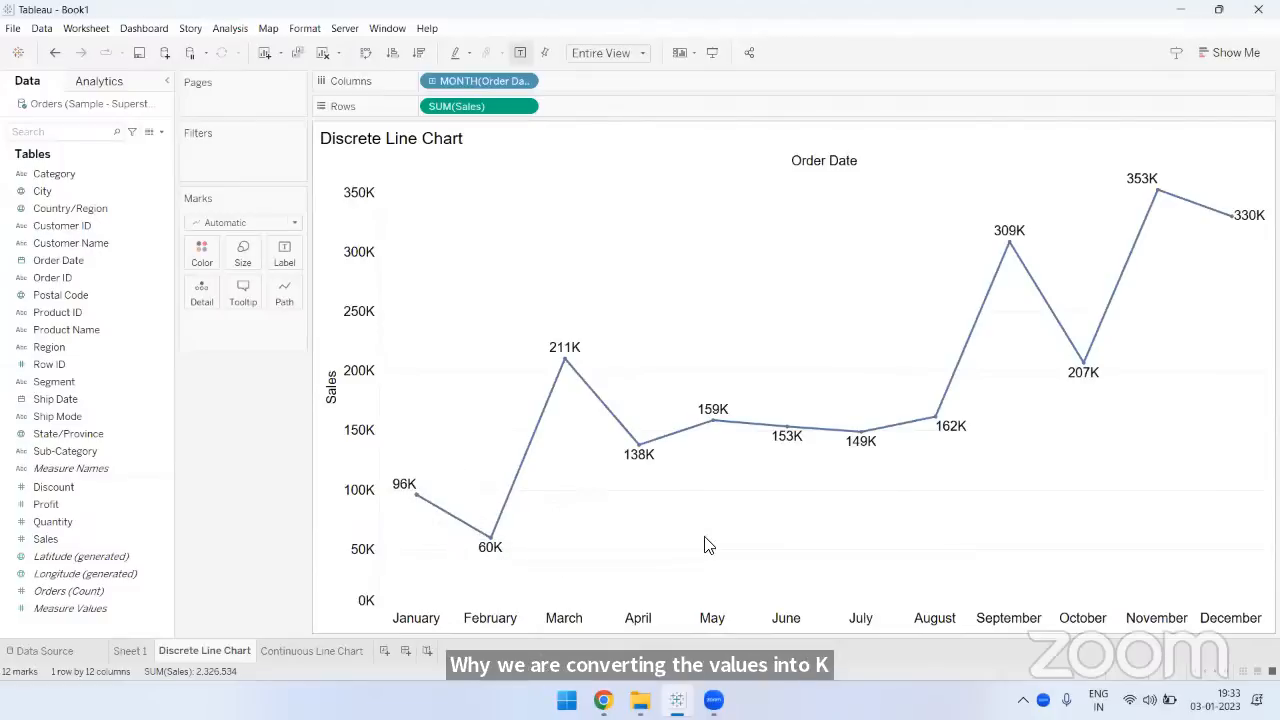
- On the Continuous Line Chart sheet, format the SUM(Sales) pane numbers as Number (Custom) with Thousands (K) units and 0 decimal places
{"action": "left_click", "coordinate": [326, 652]}
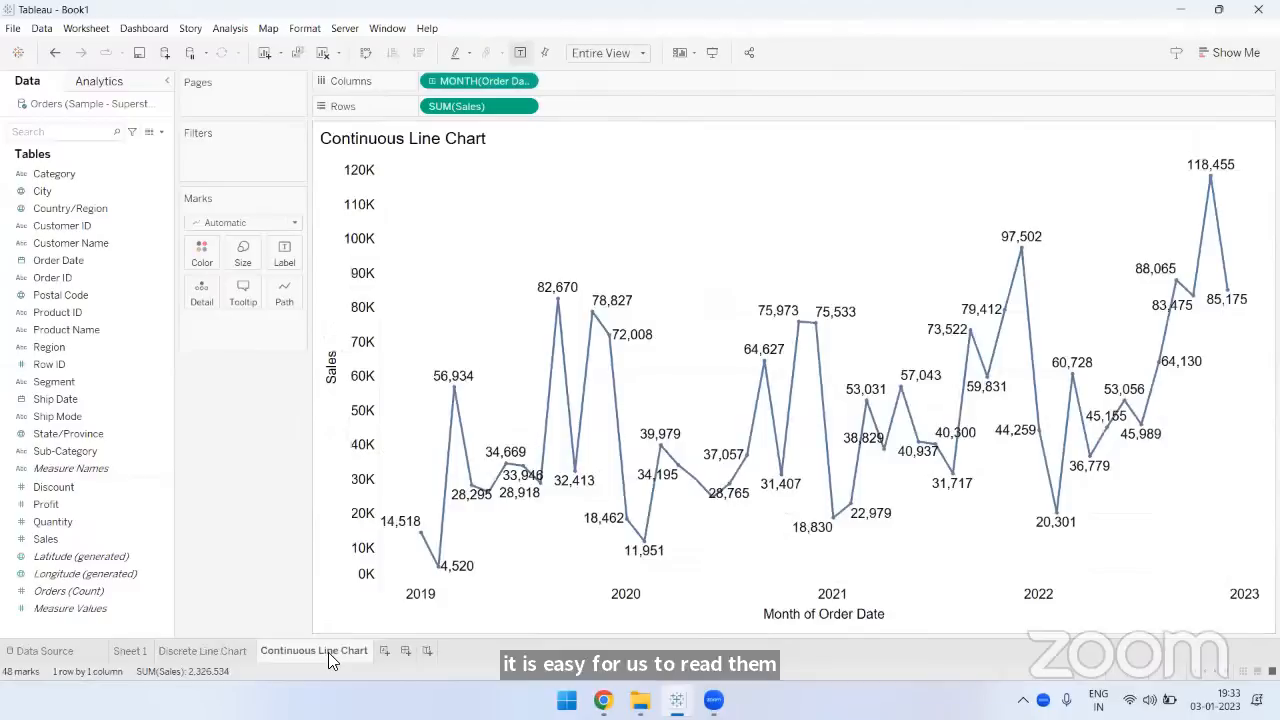
{"action": "left_click", "coordinate": [522, 105]}
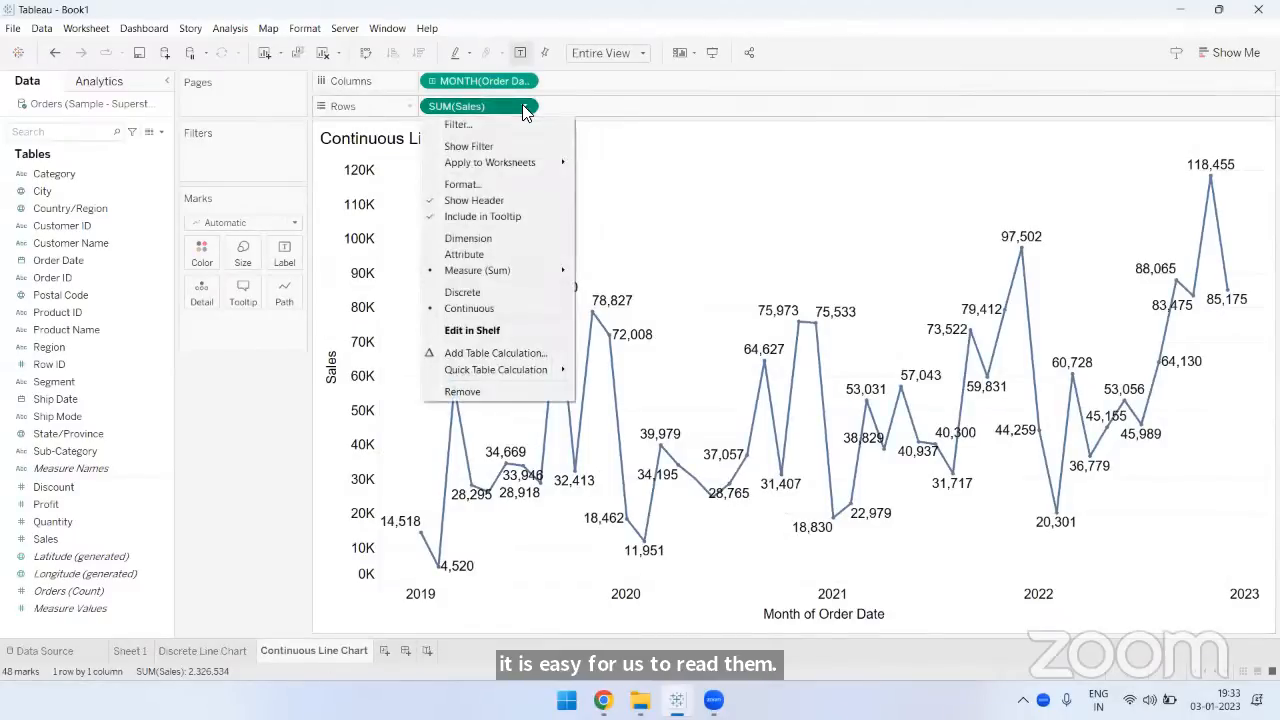
{"action": "left_click", "coordinate": [488, 184]}
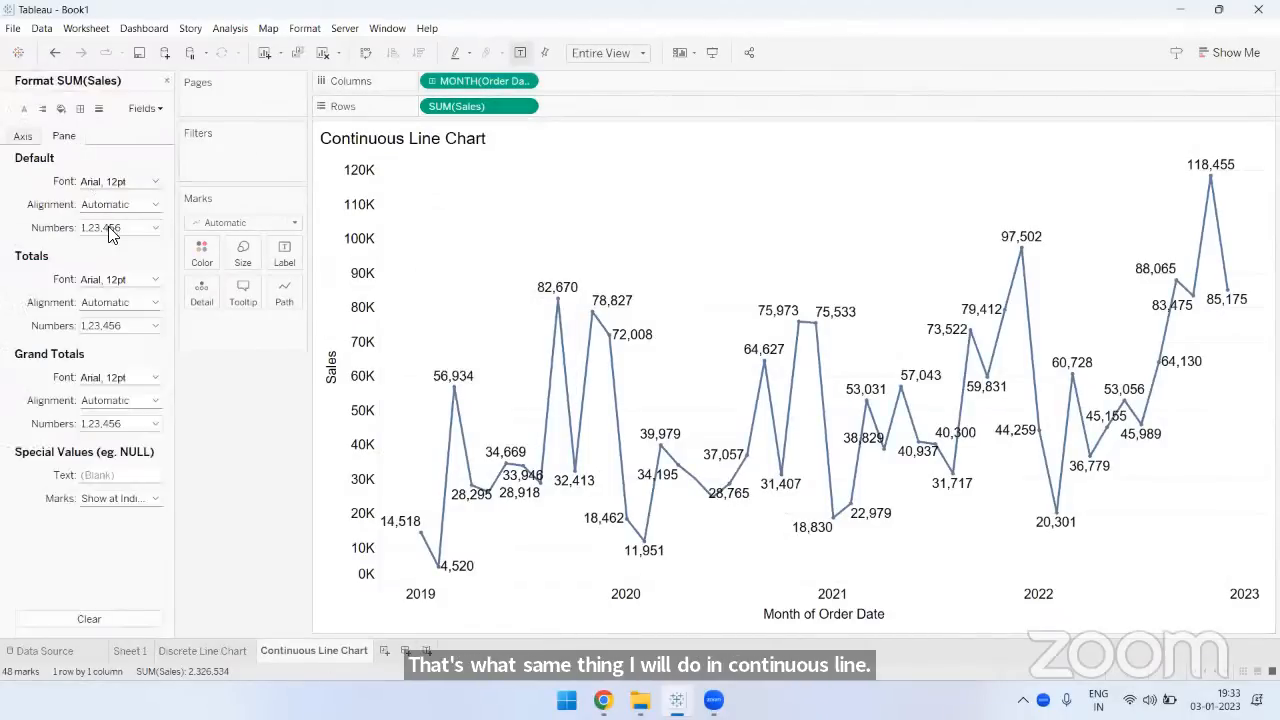
{"action": "left_click", "coordinate": [110, 229]}
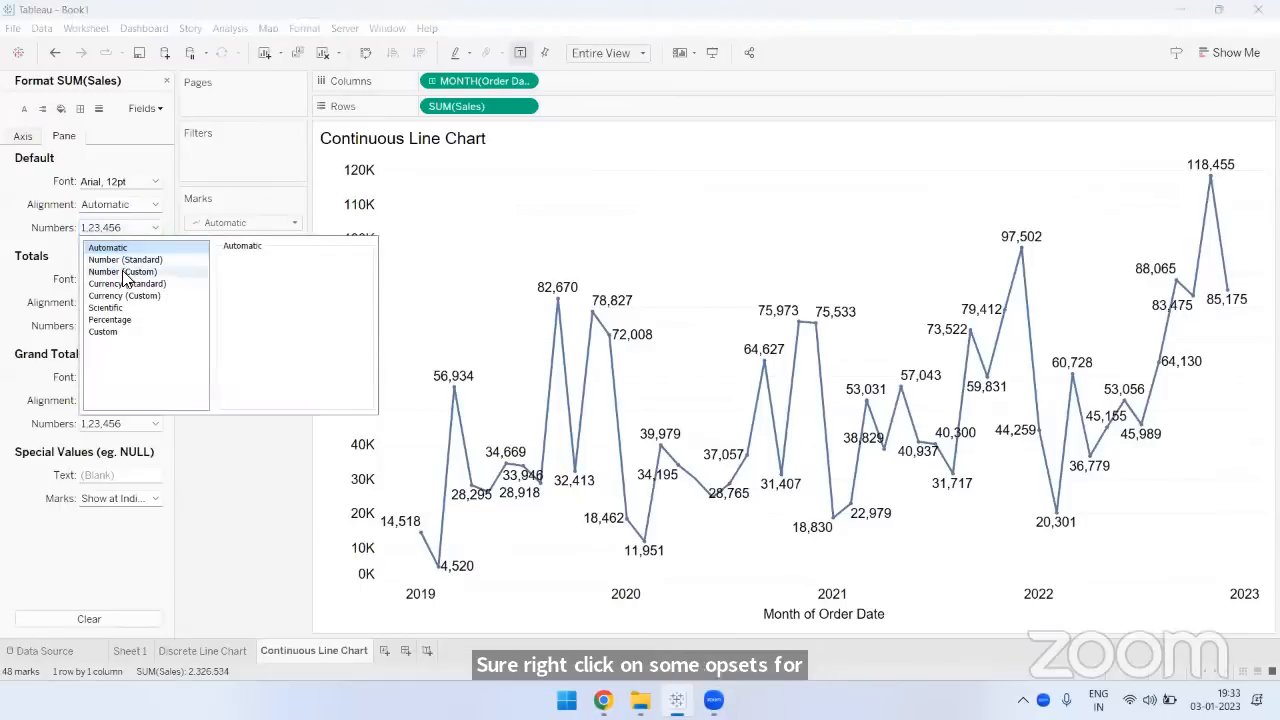
{"action": "left_click", "coordinate": [123, 272]}
{"action": "left_click", "coordinate": [240, 343]}
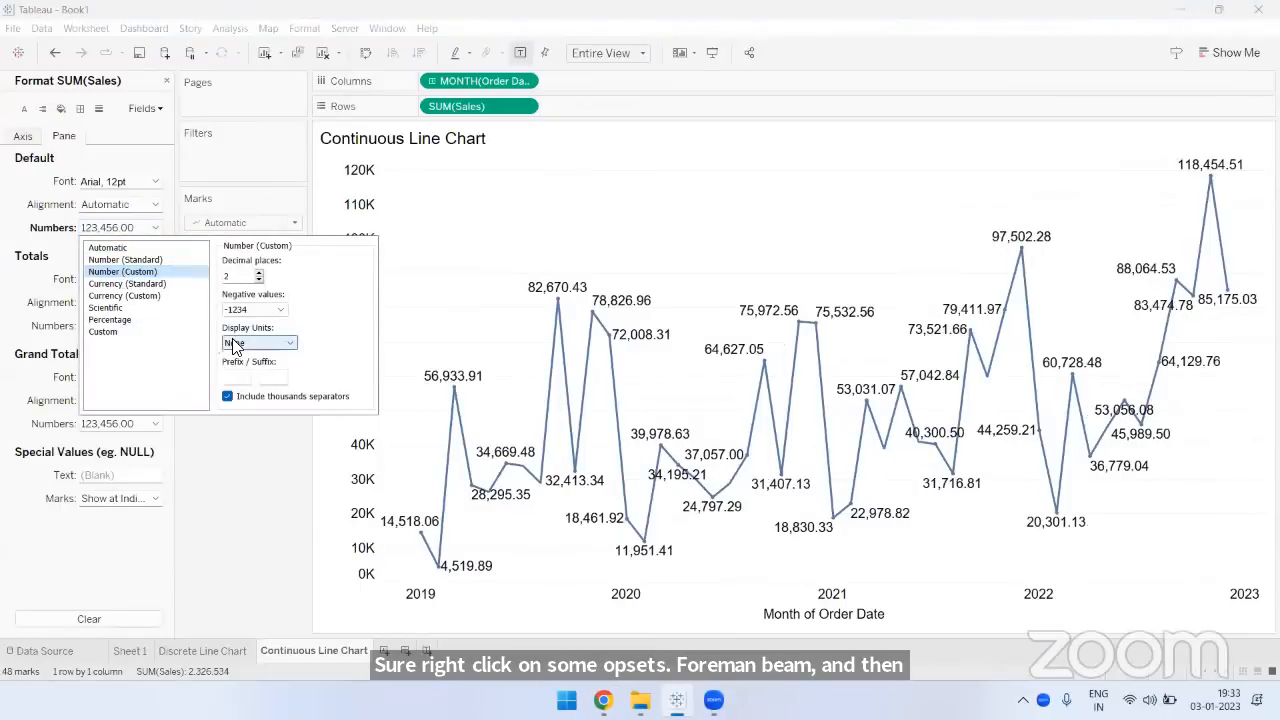
{"action": "left_click", "coordinate": [245, 366]}
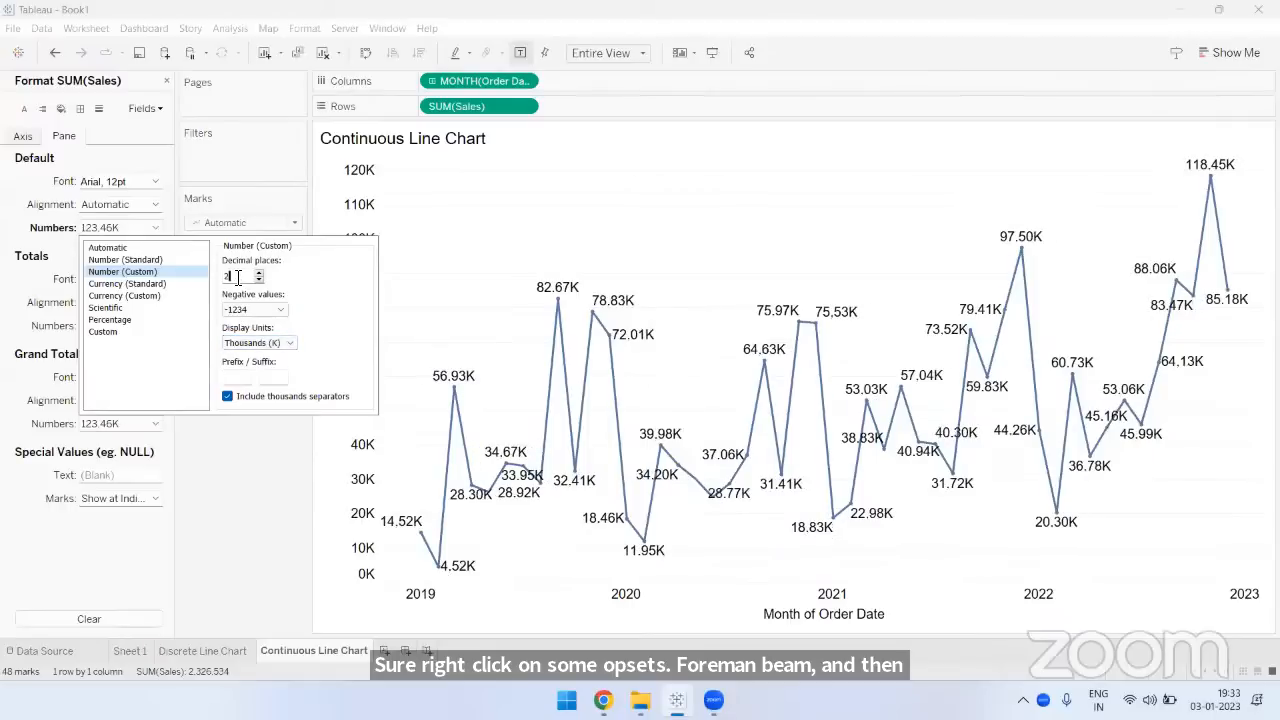
{"action": "type", "text": "0"}
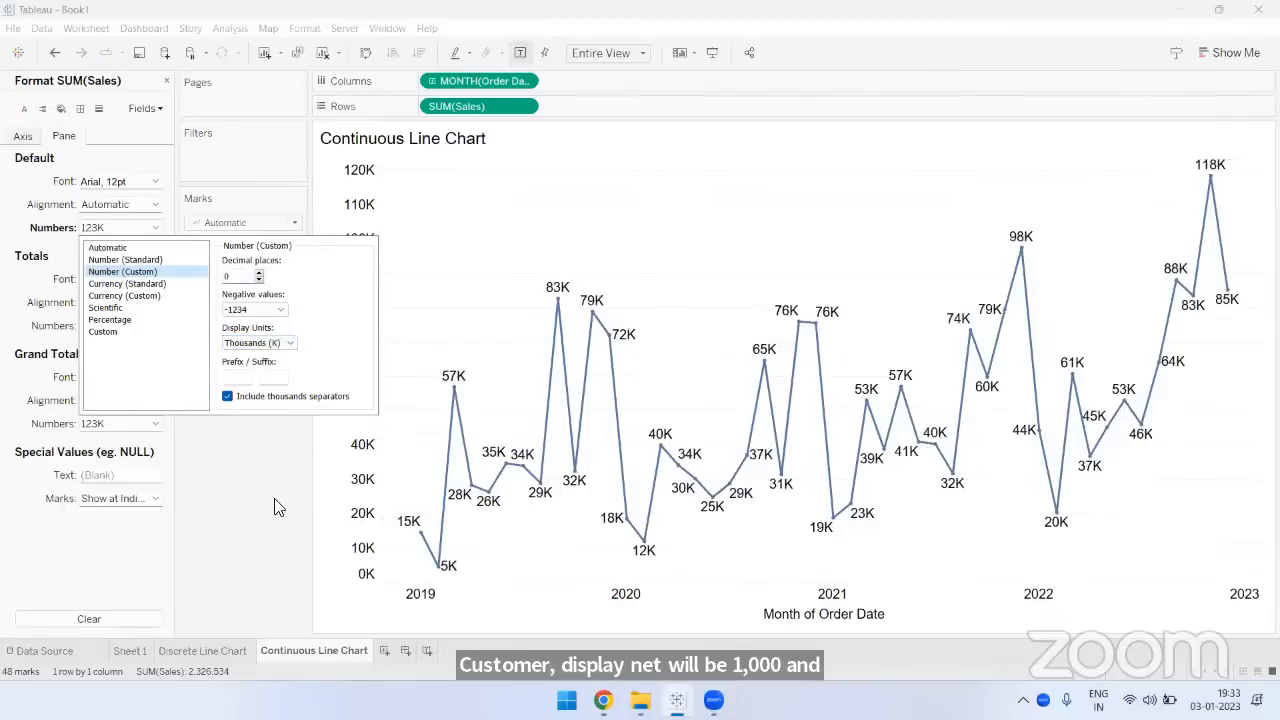
{"action": "left_click", "coordinate": [274, 506]}
{"action": "left_click", "coordinate": [167, 82]}
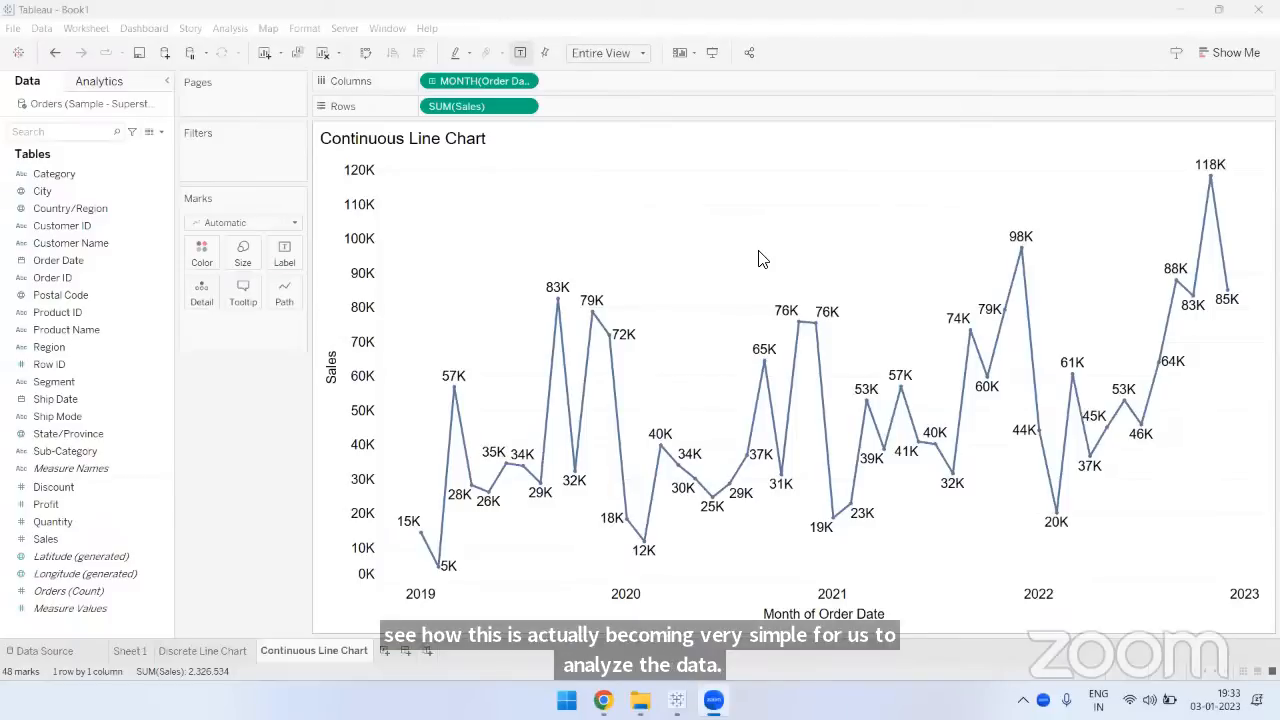
- Show the Continuous Line Chart in presentation mode and inspect the January and February points of 2019 and 2020 and the November and December 2020 points
{"action": "left_click", "coordinate": [718, 53]}
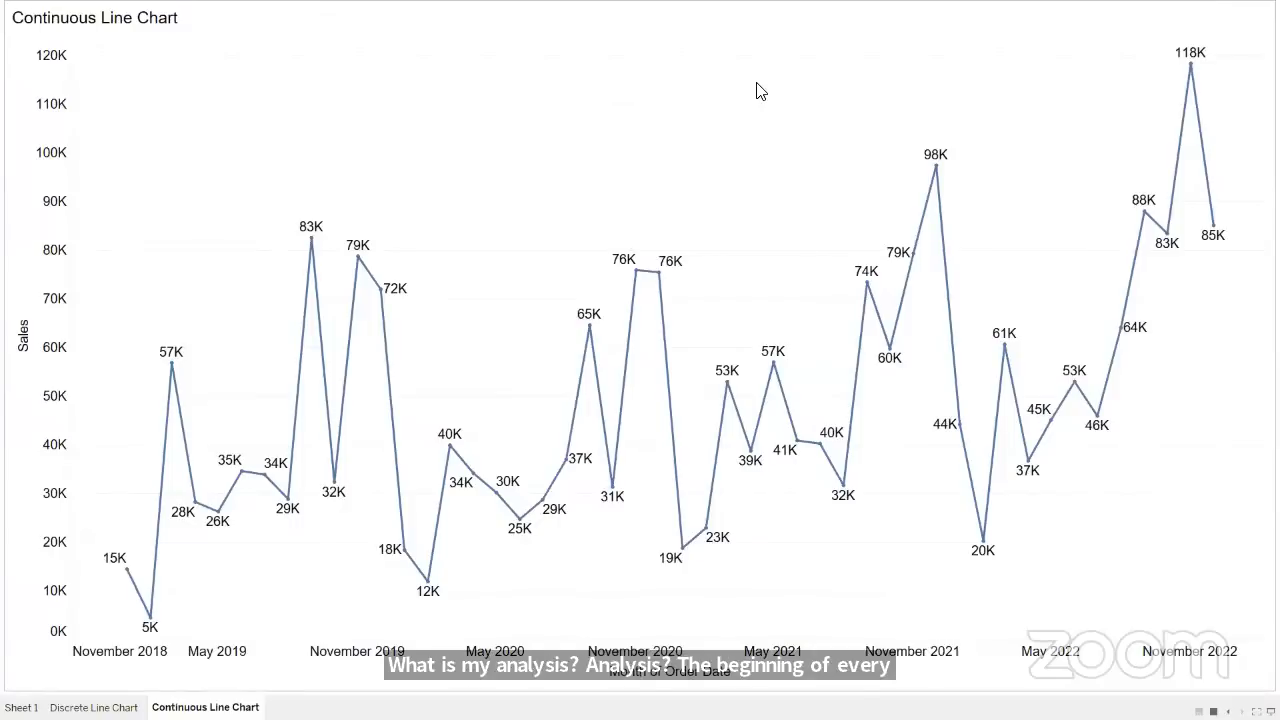
{"action": "mouse_move", "coordinate": [123, 578]}
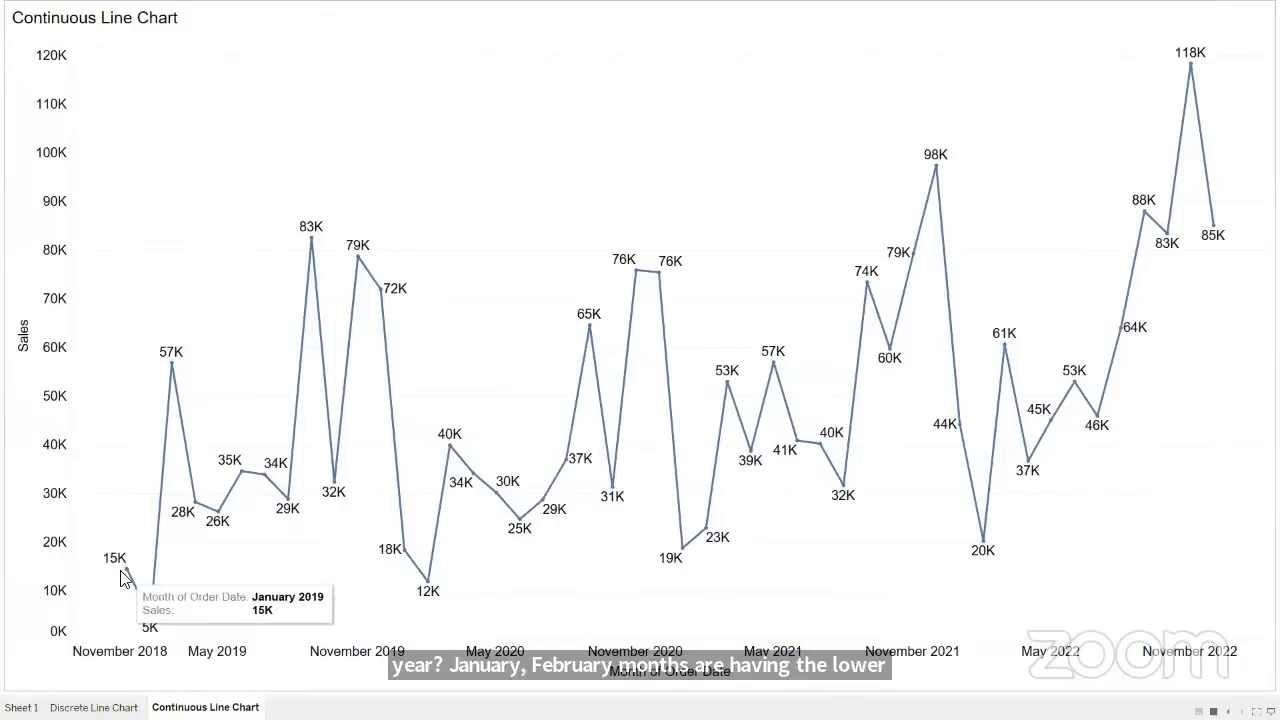
{"action": "mouse_move", "coordinate": [151, 622]}
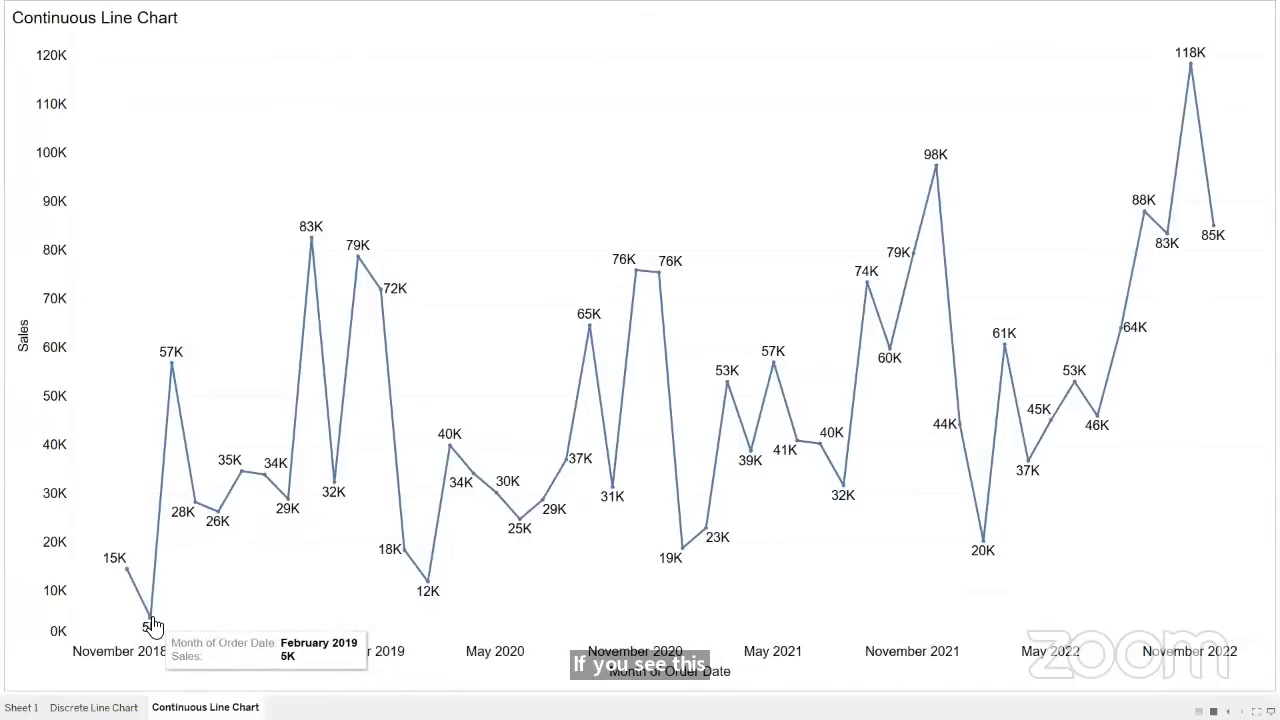
{"action": "mouse_move", "coordinate": [389, 300]}
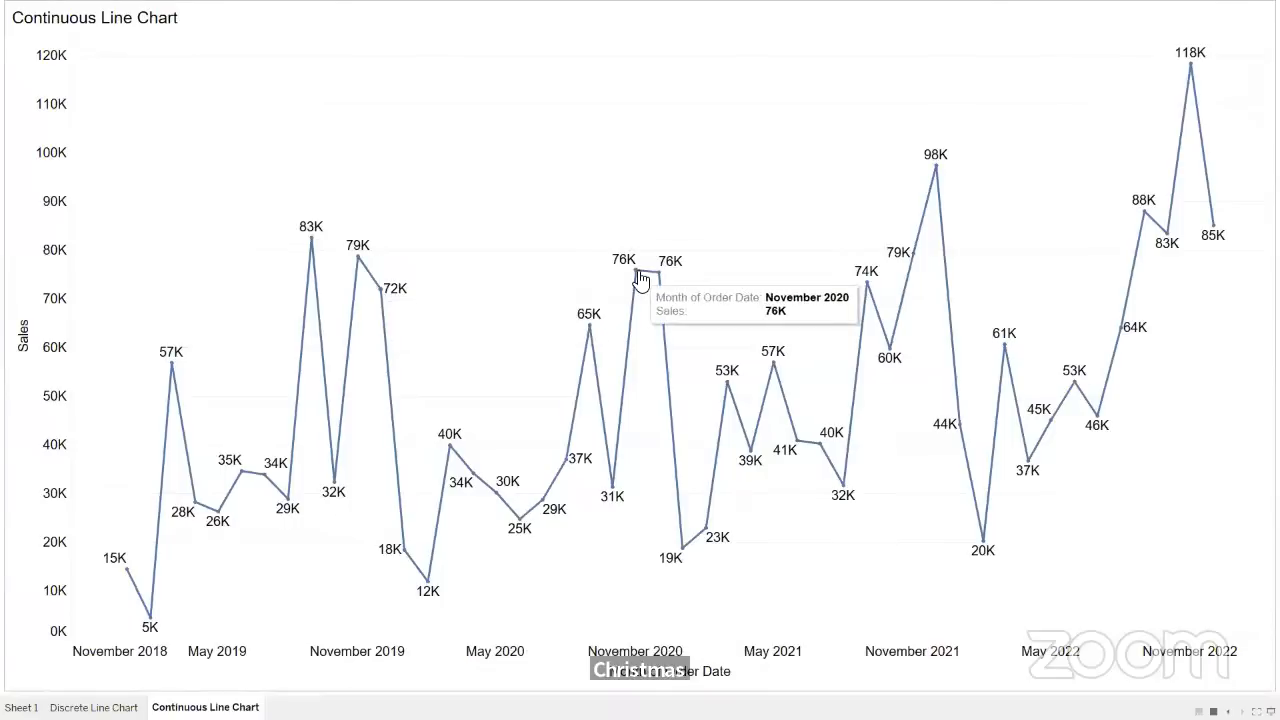
{"action": "mouse_move", "coordinate": [665, 280]}
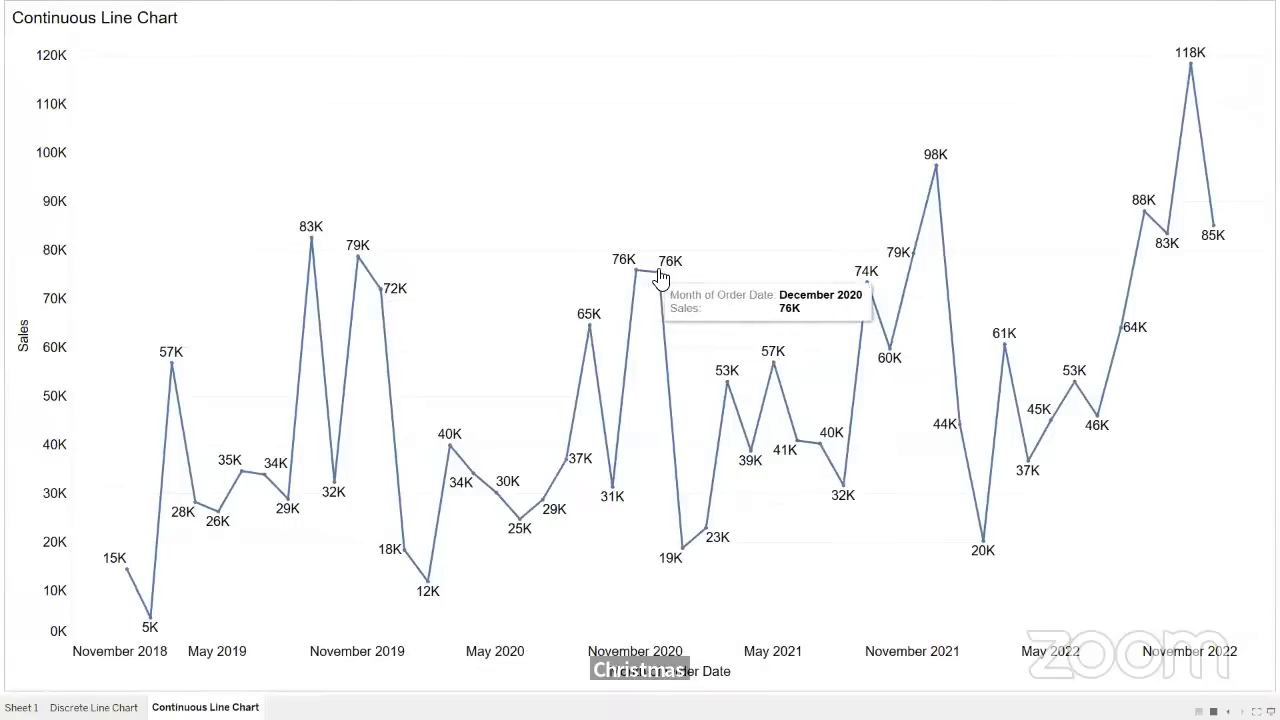
{"action": "mouse_move", "coordinate": [406, 560]}
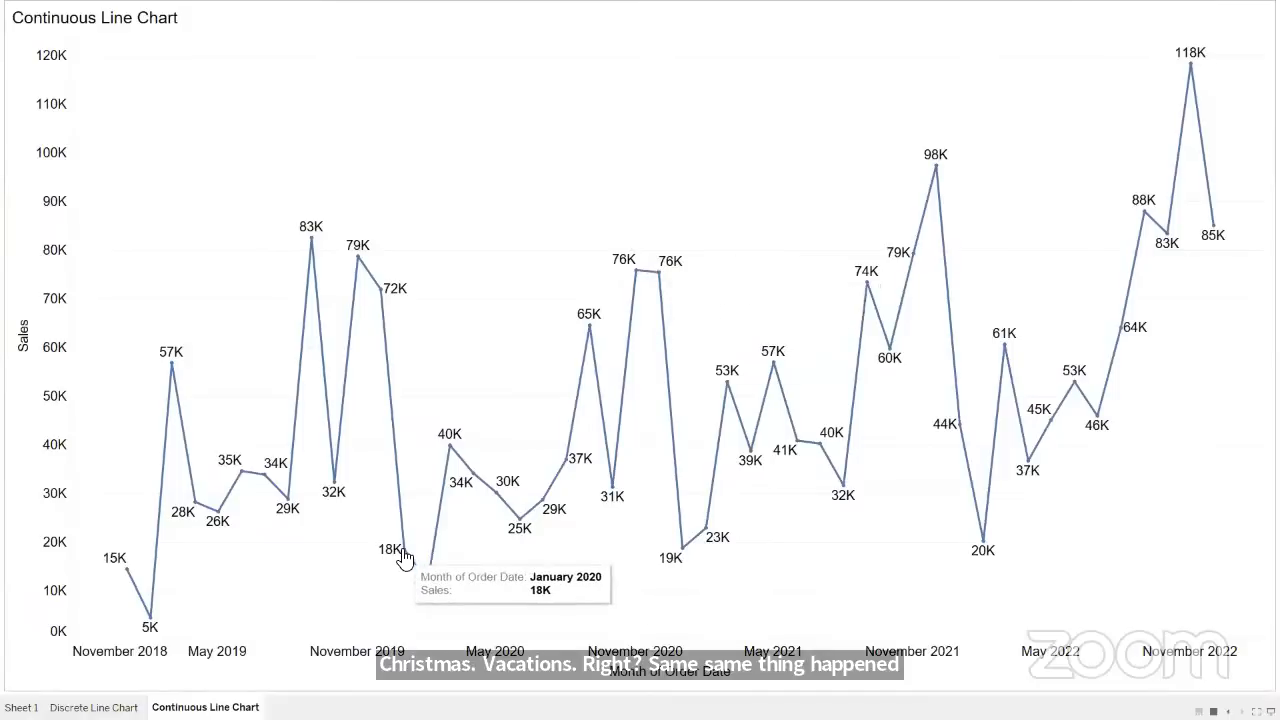
{"action": "mouse_move", "coordinate": [431, 587]}
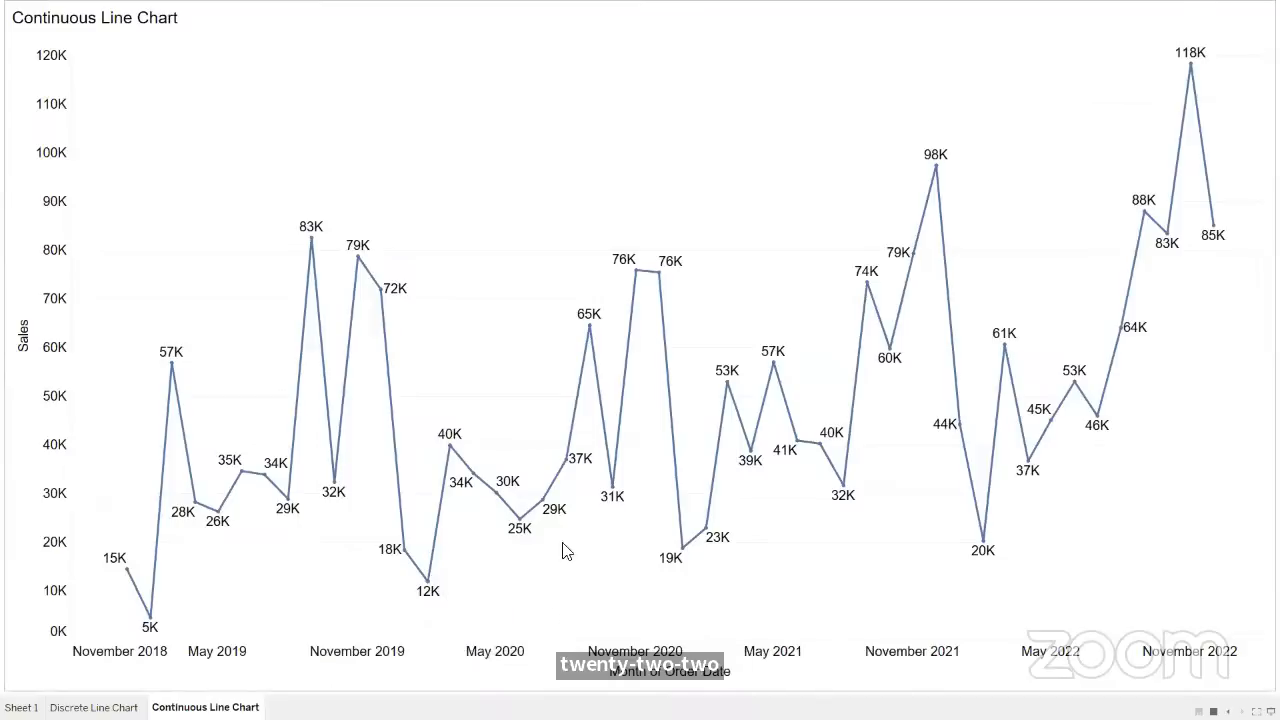
- Inspect the early 2021, late 2021 and early 2022 monthly sales points on the line, and leave presentation mode
{"action": "mouse_move", "coordinate": [684, 562]}
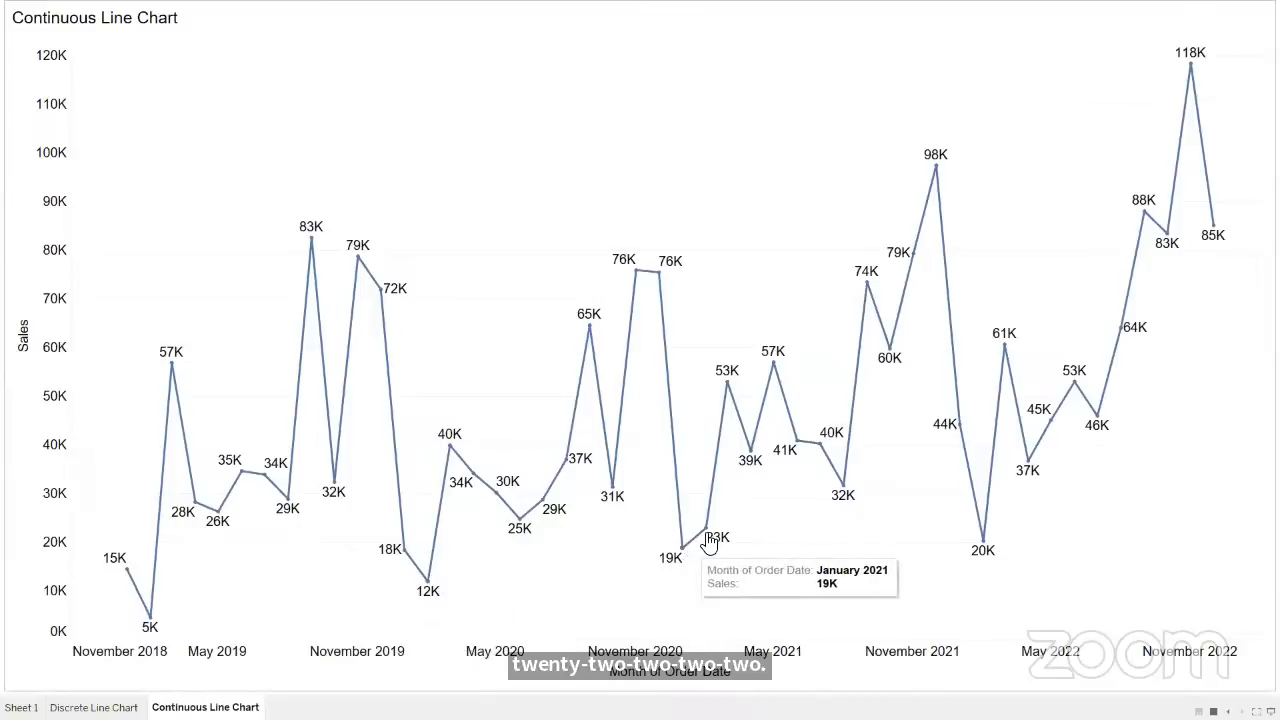
{"action": "mouse_move", "coordinate": [706, 537]}
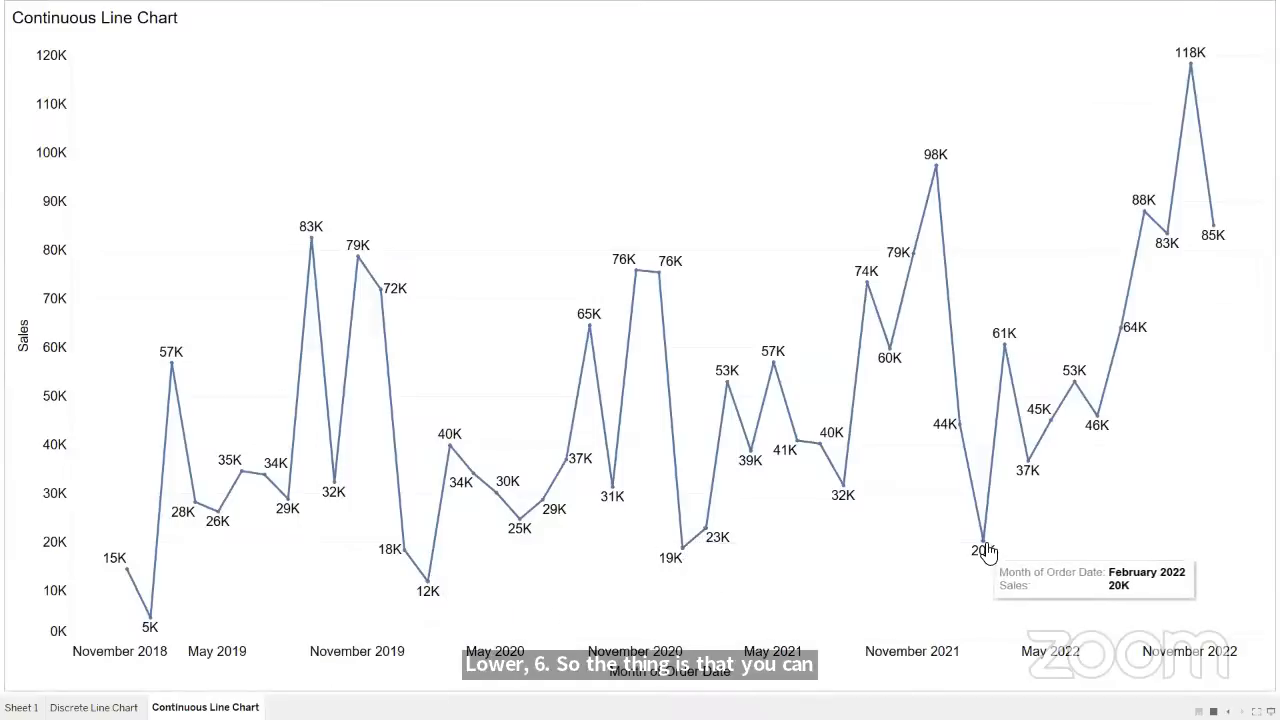
{"action": "mouse_move", "coordinate": [960, 434]}
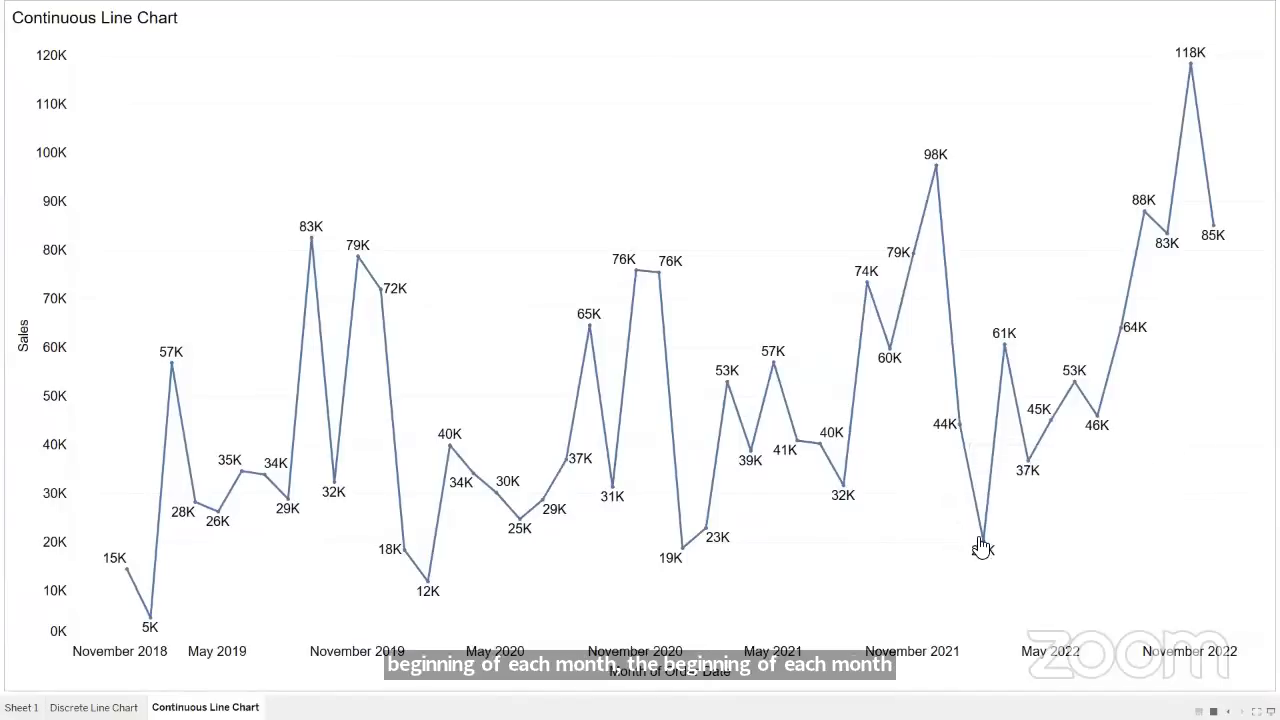
{"action": "mouse_move", "coordinate": [982, 545]}
{"action": "mouse_move", "coordinate": [940, 176]}
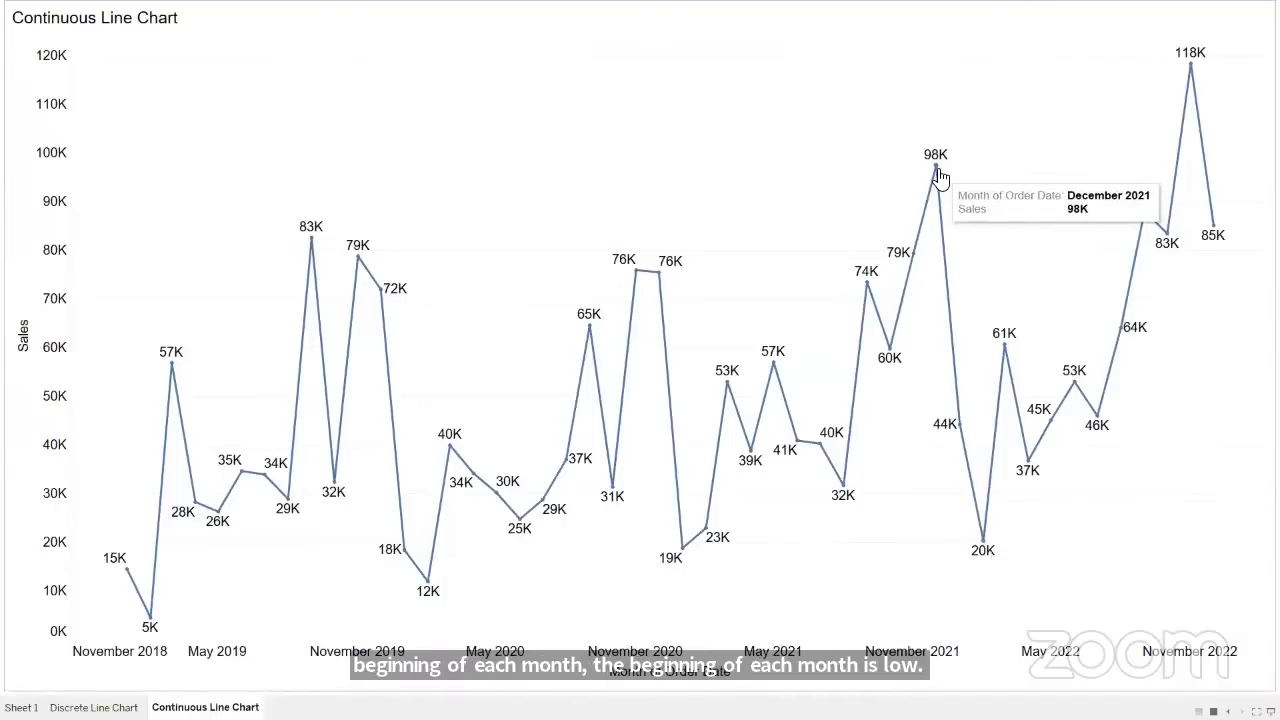
{"action": "mouse_move", "coordinate": [911, 253]}
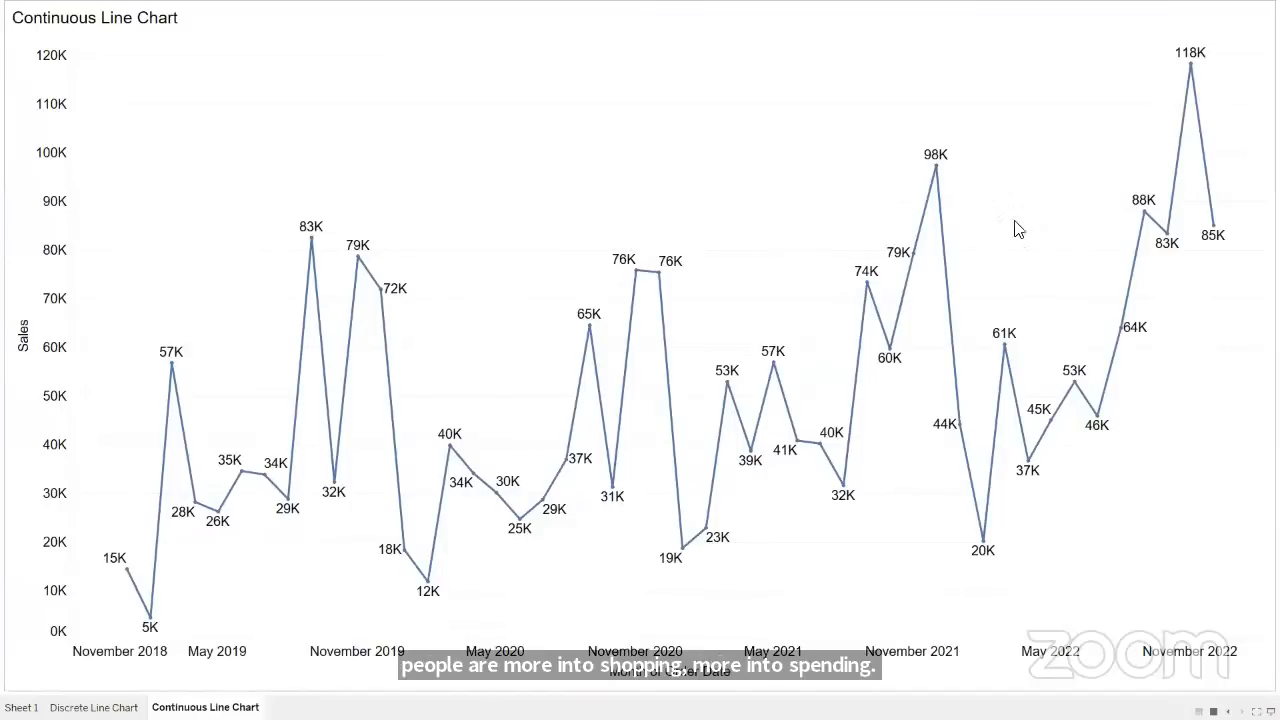
{"action": "key", "text": "Escape"}
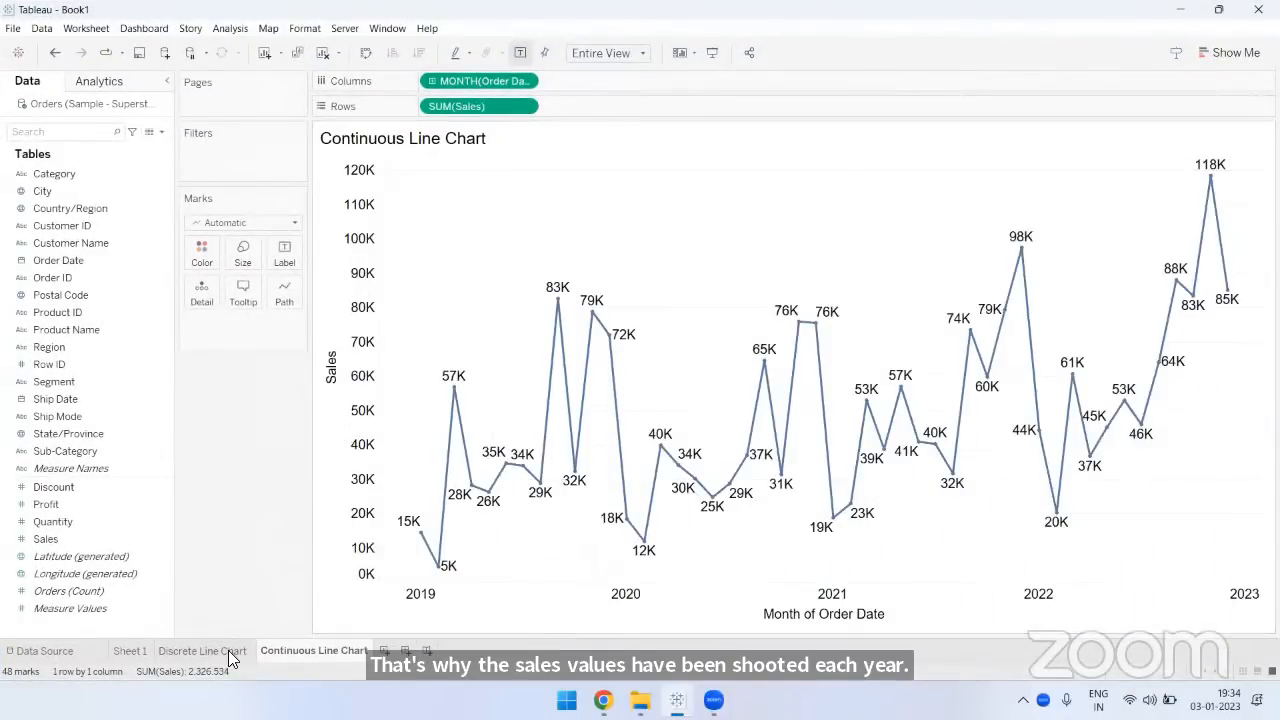
- Look over the Discrete Line Chart and Continuous Line Chart sheets side by side, ending on the Discrete Line Chart
{"action": "left_click", "coordinate": [228, 650]}
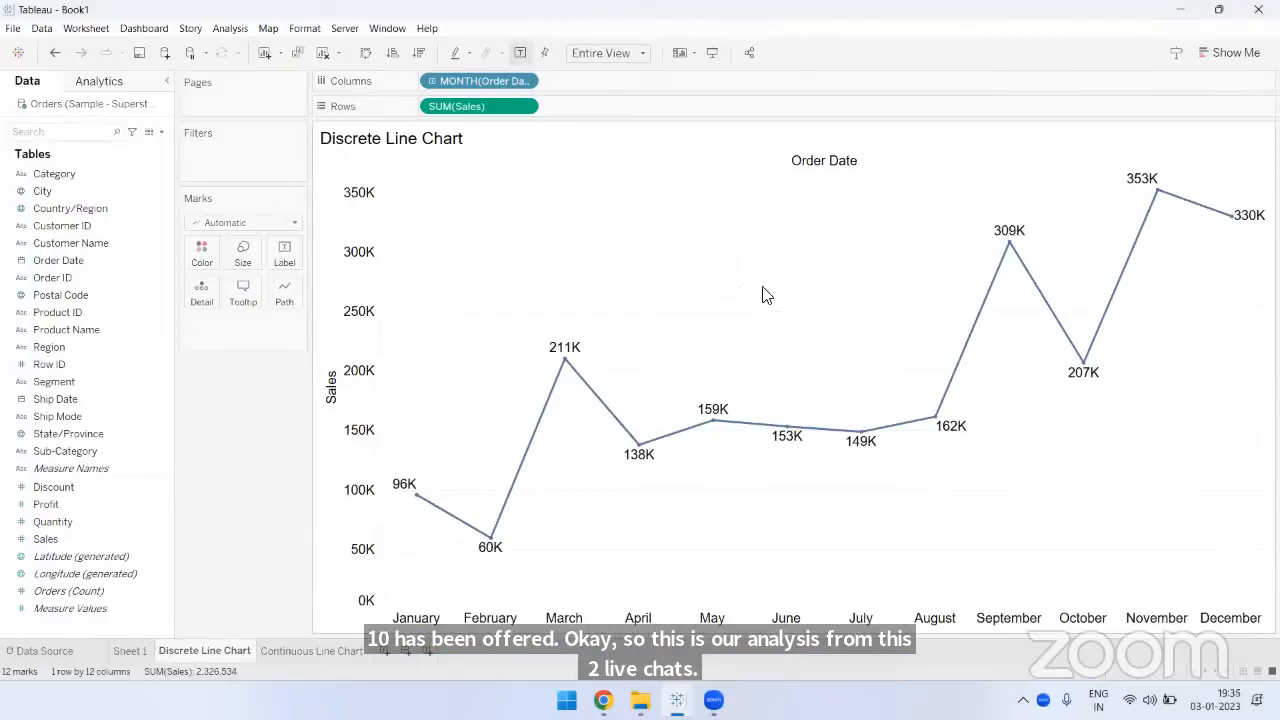
{"action": "left_click", "coordinate": [286, 650]}
{"action": "left_click", "coordinate": [234, 650]}
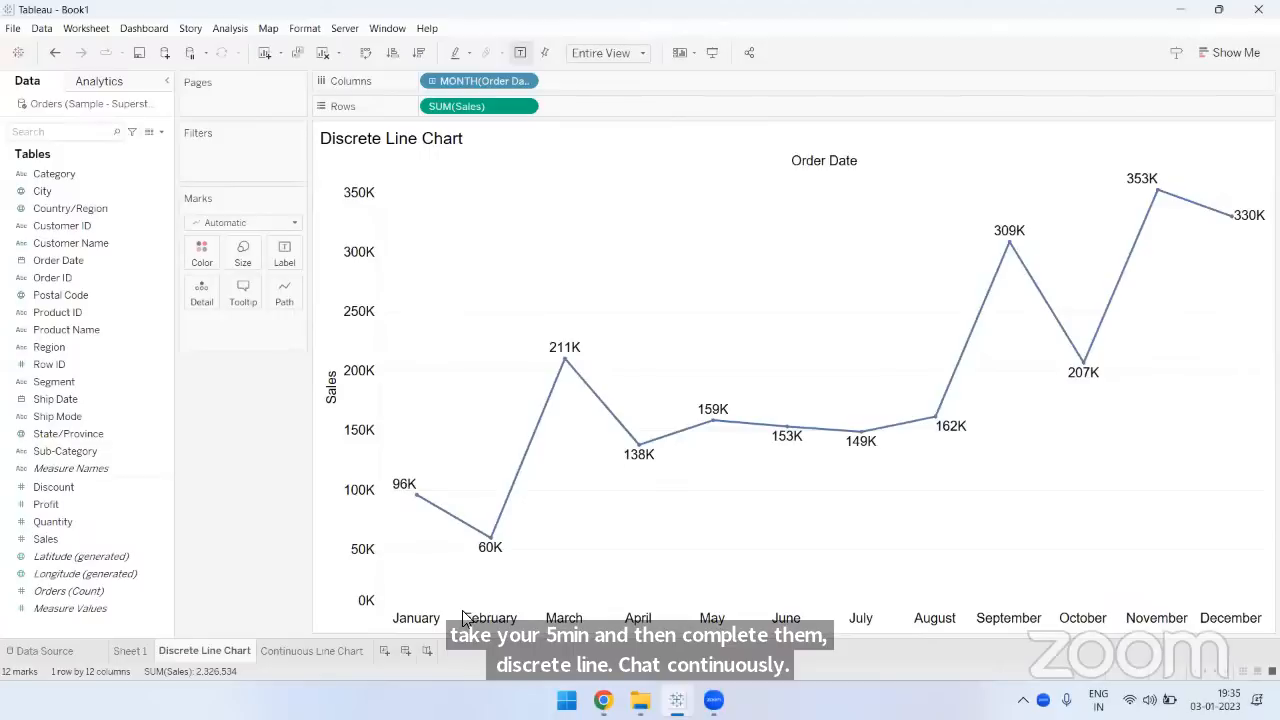
{"action": "key", "text": "alt+Tab"}
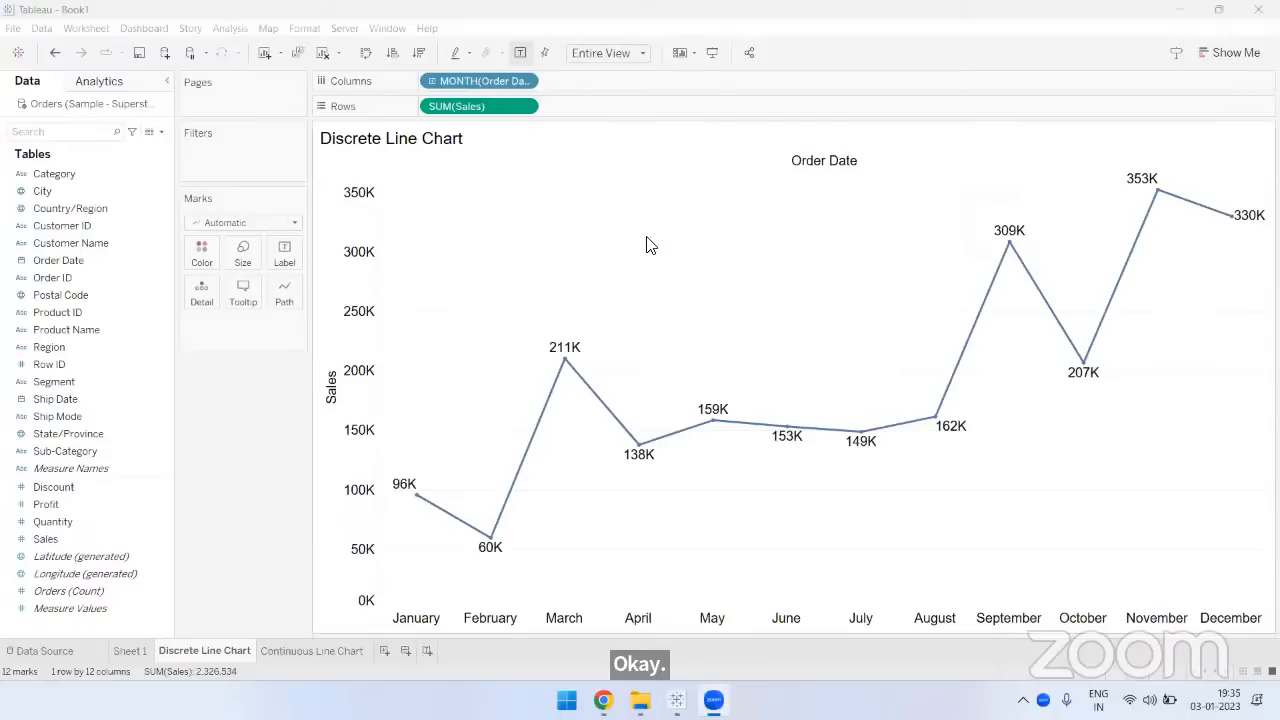
- Review how the discrete chart is built from the Order Date field, its discrete Month date option and the Sales field
{"action": "left_click", "coordinate": [77, 260]}
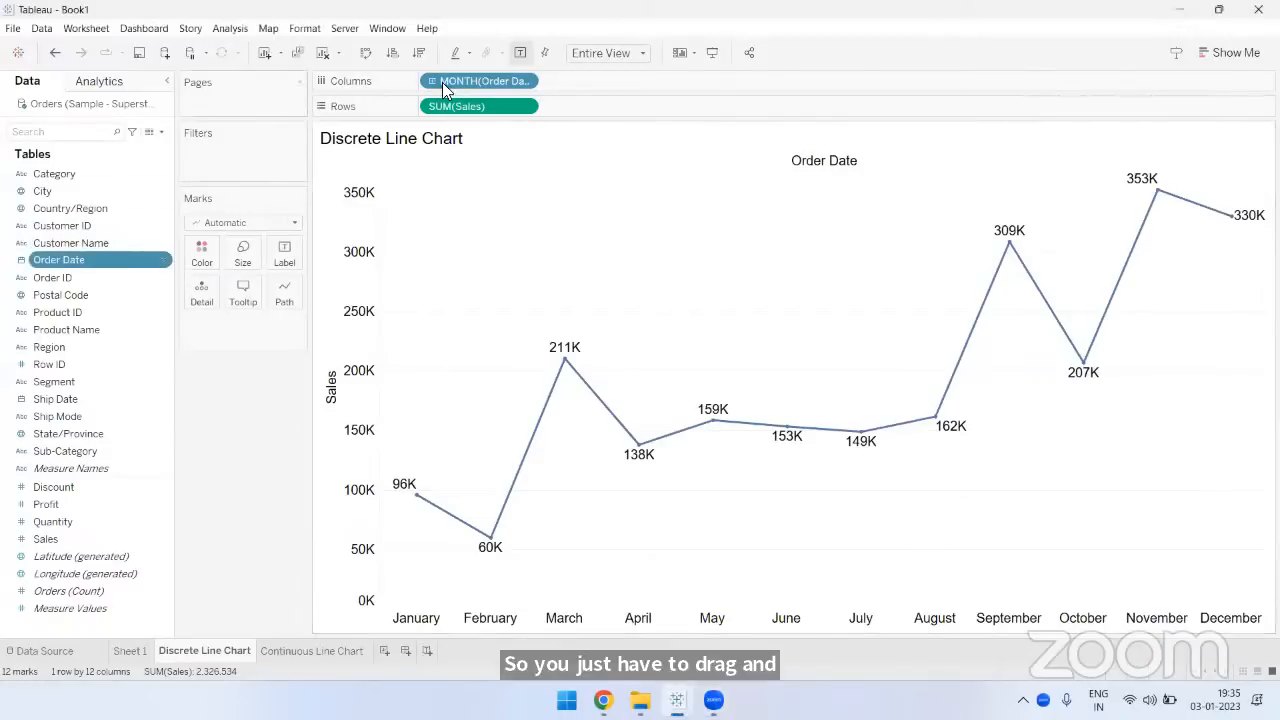
{"action": "right_click", "coordinate": [522, 80]}
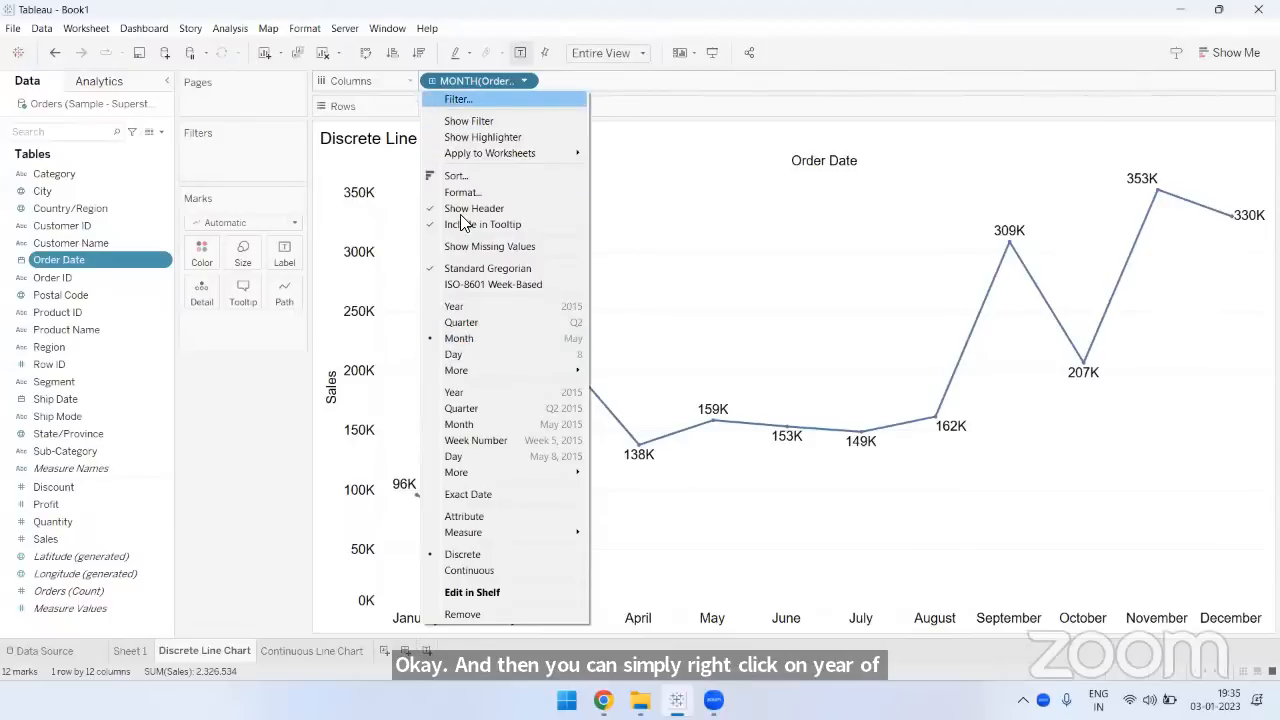
{"action": "left_click", "coordinate": [255, 372]}
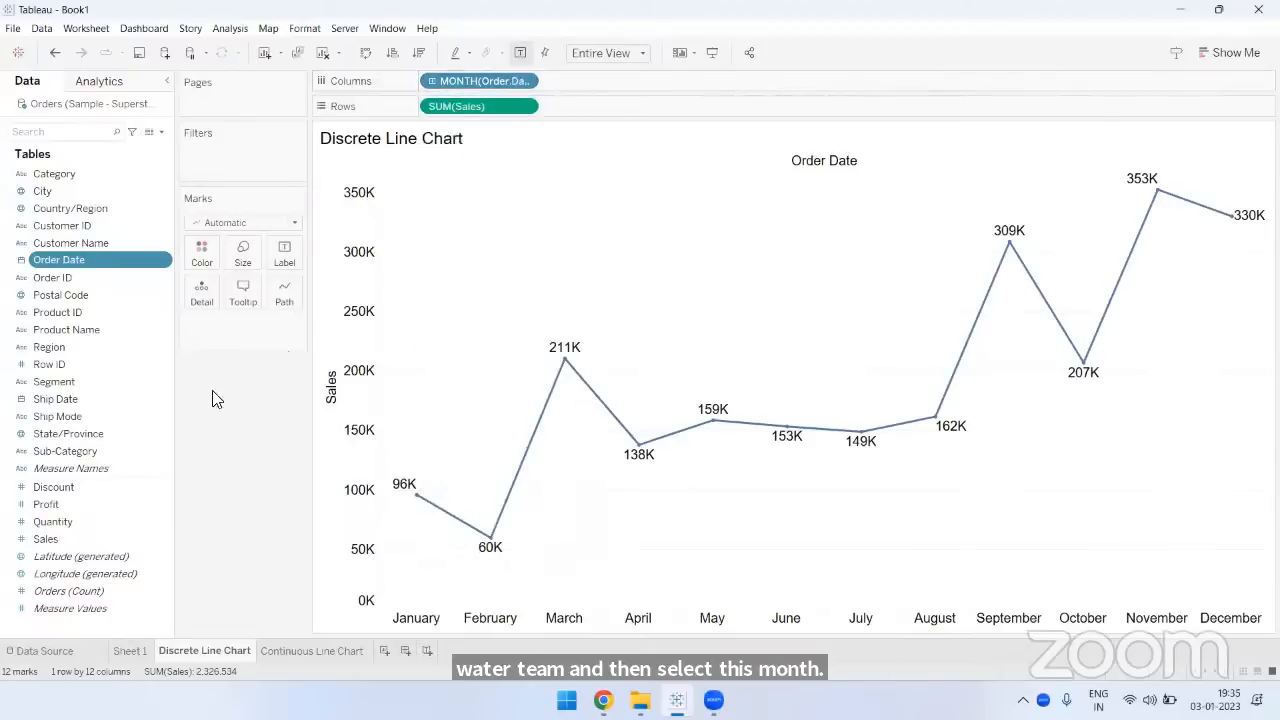
{"action": "left_click", "coordinate": [42, 539]}
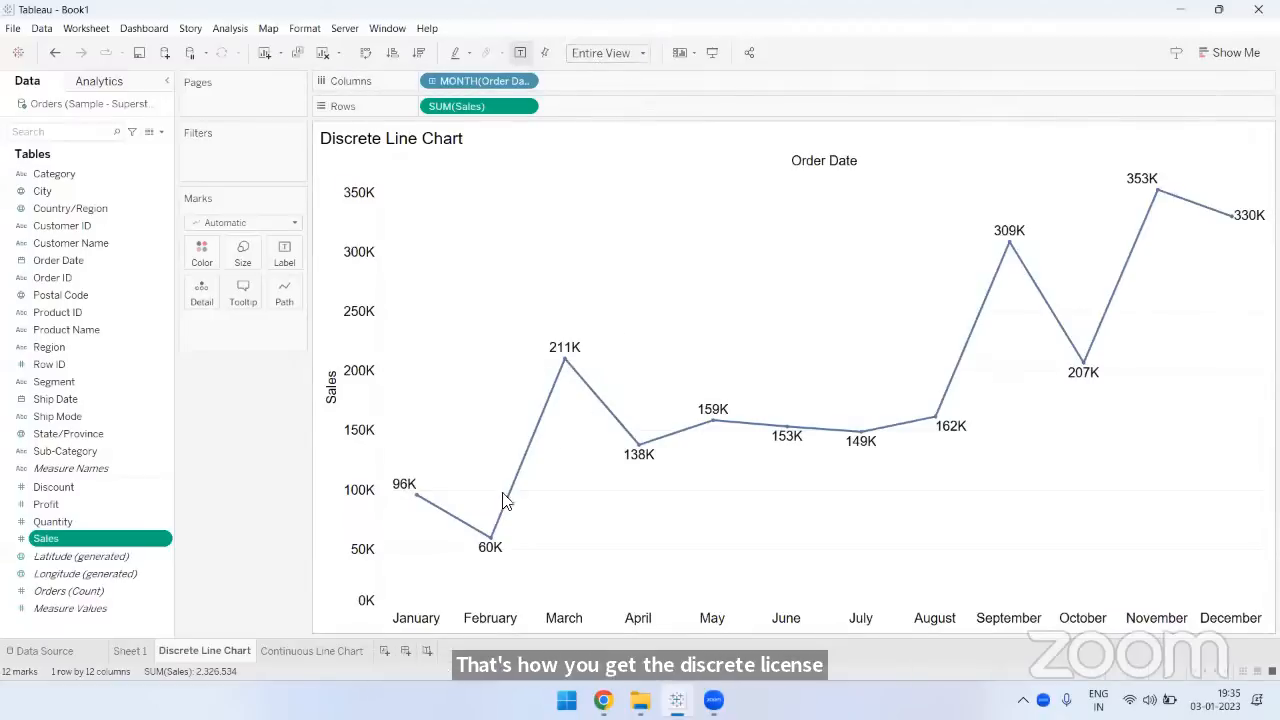
- Review the Discrete Line Chart's sheet duplication option and the continuous Month option of the Order Date field on the Continuous Line Chart sheet
{"action": "right_click", "coordinate": [210, 658]}
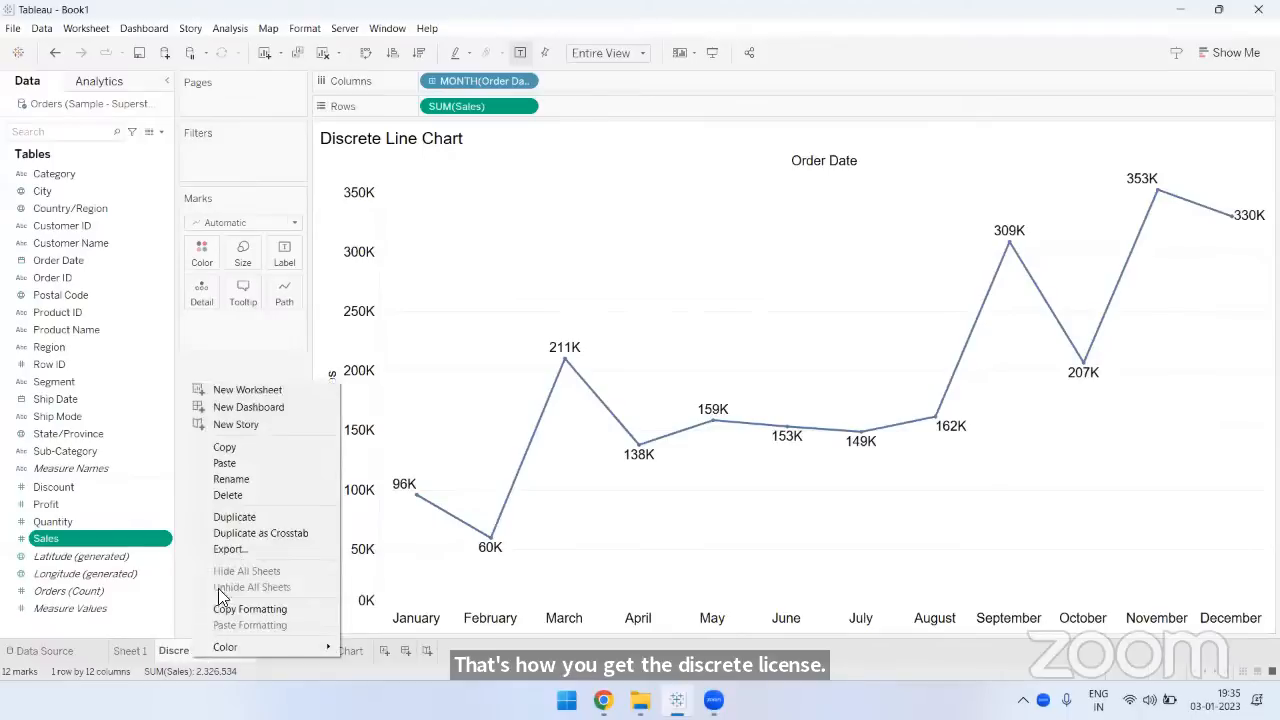
{"action": "left_click", "coordinate": [214, 364]}
{"action": "left_click", "coordinate": [288, 650]}
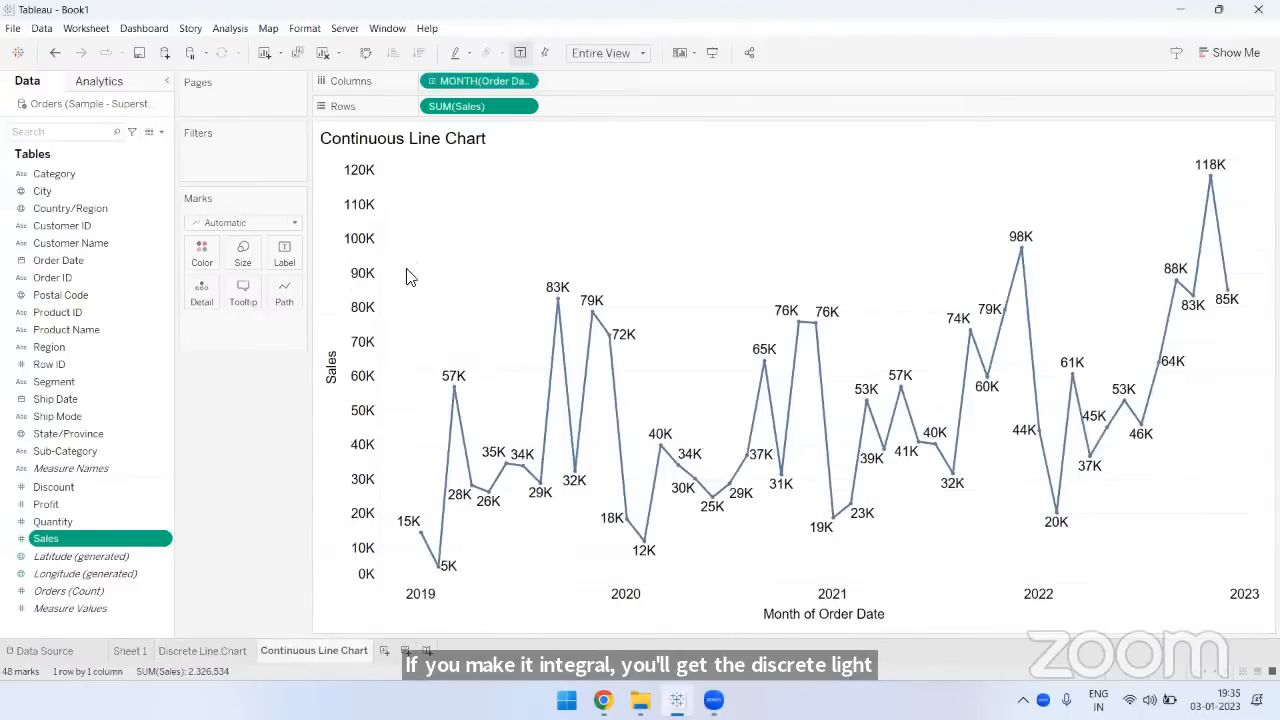
{"action": "left_click", "coordinate": [524, 81]}
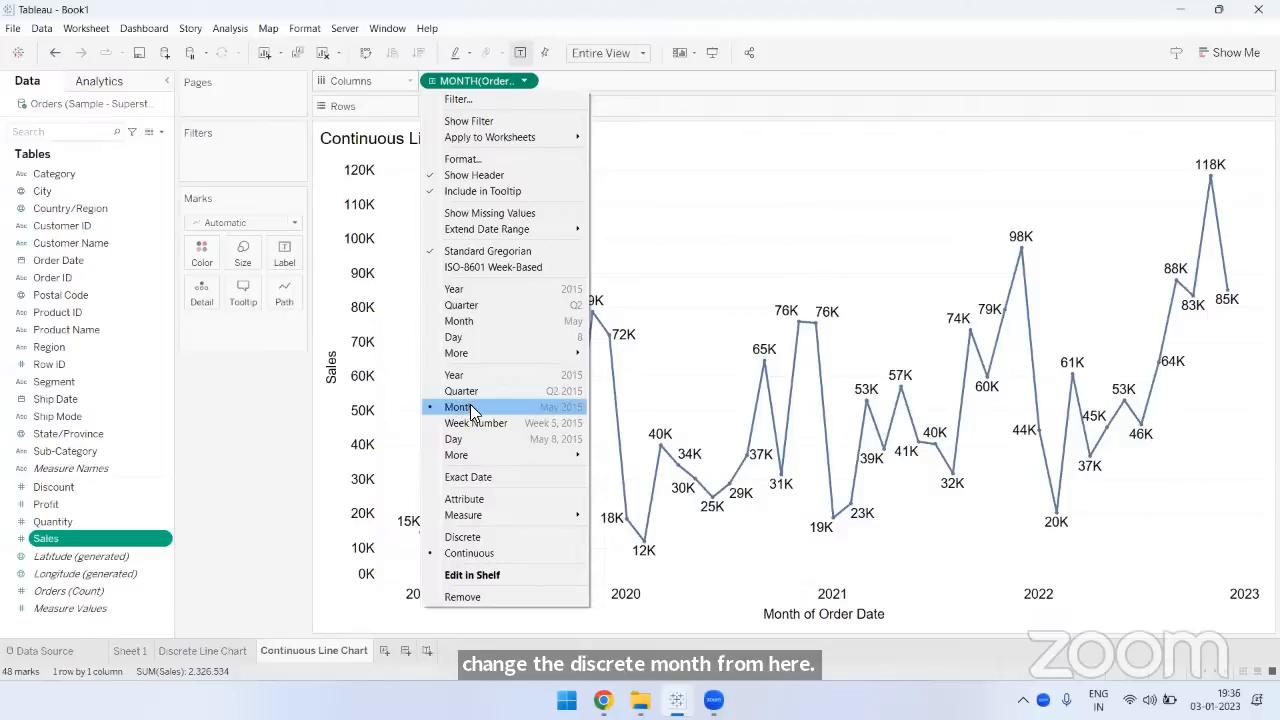
{"action": "left_click", "coordinate": [753, 218]}
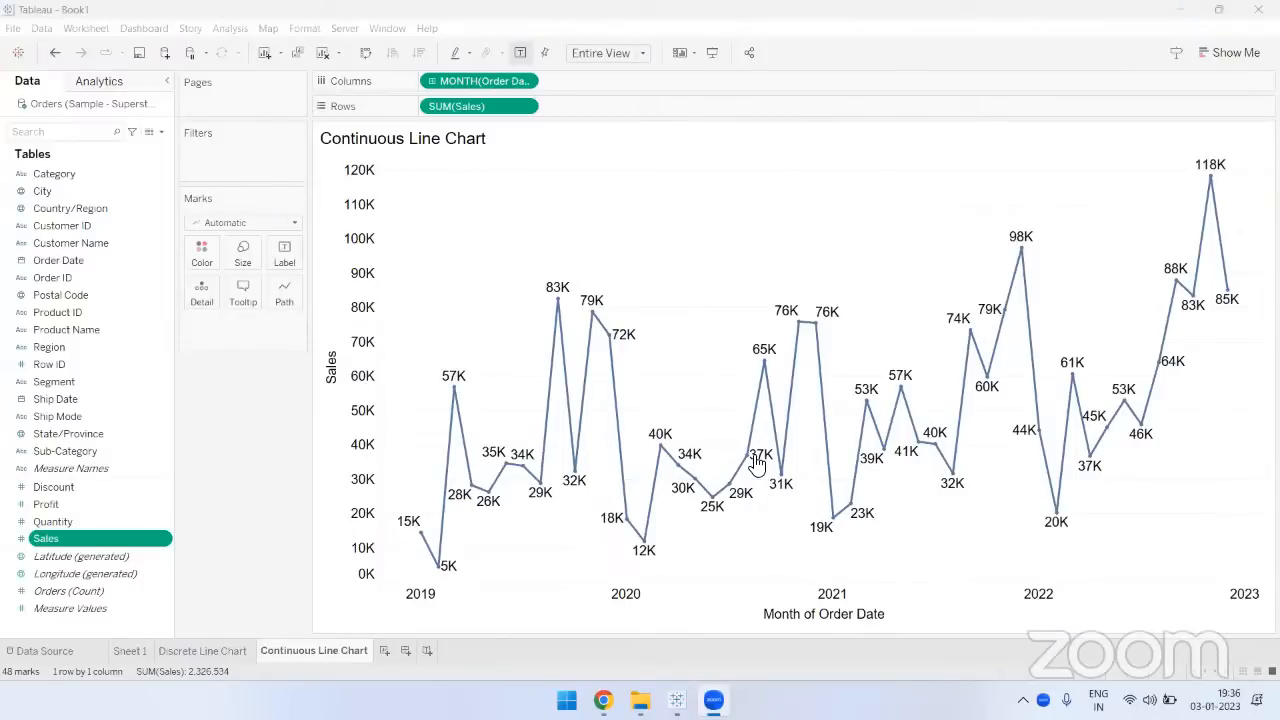
- On the Discrete Line Chart sheet, review the workbook font formatting, including the font family and colour choices for all text, and close it
{"action": "left_click", "coordinate": [238, 651]}
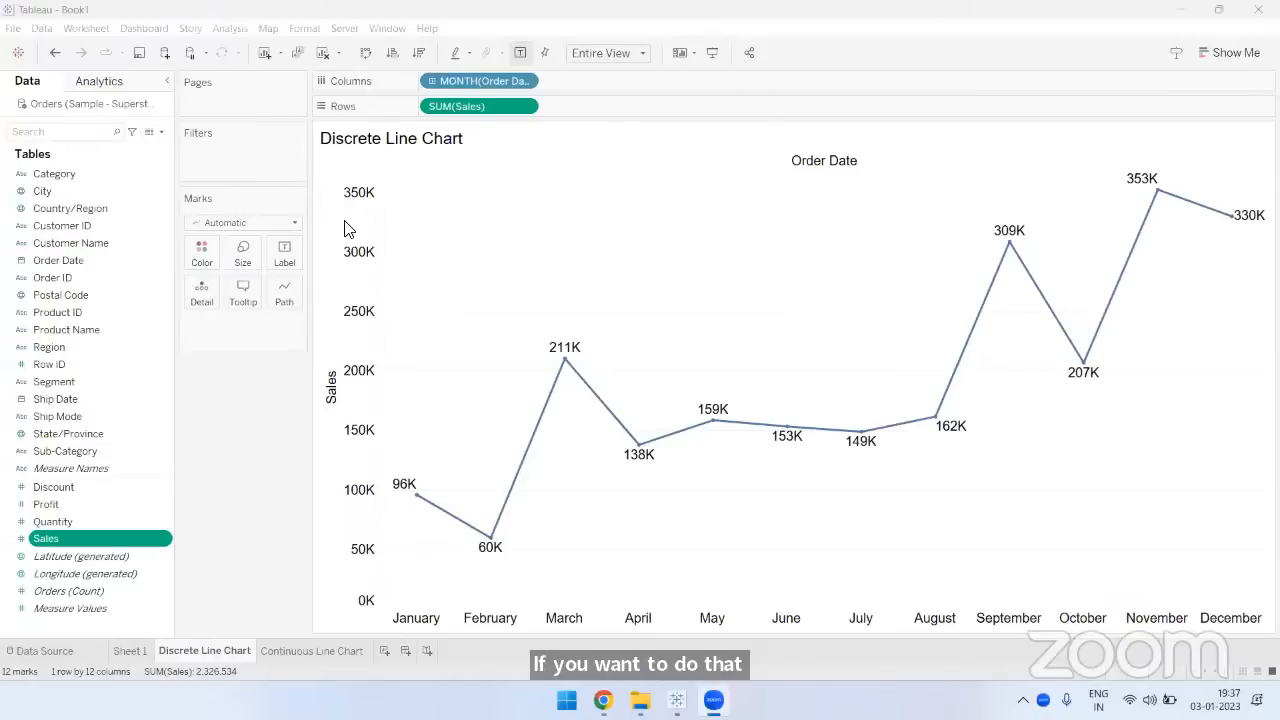
{"action": "left_click", "coordinate": [235, 451]}
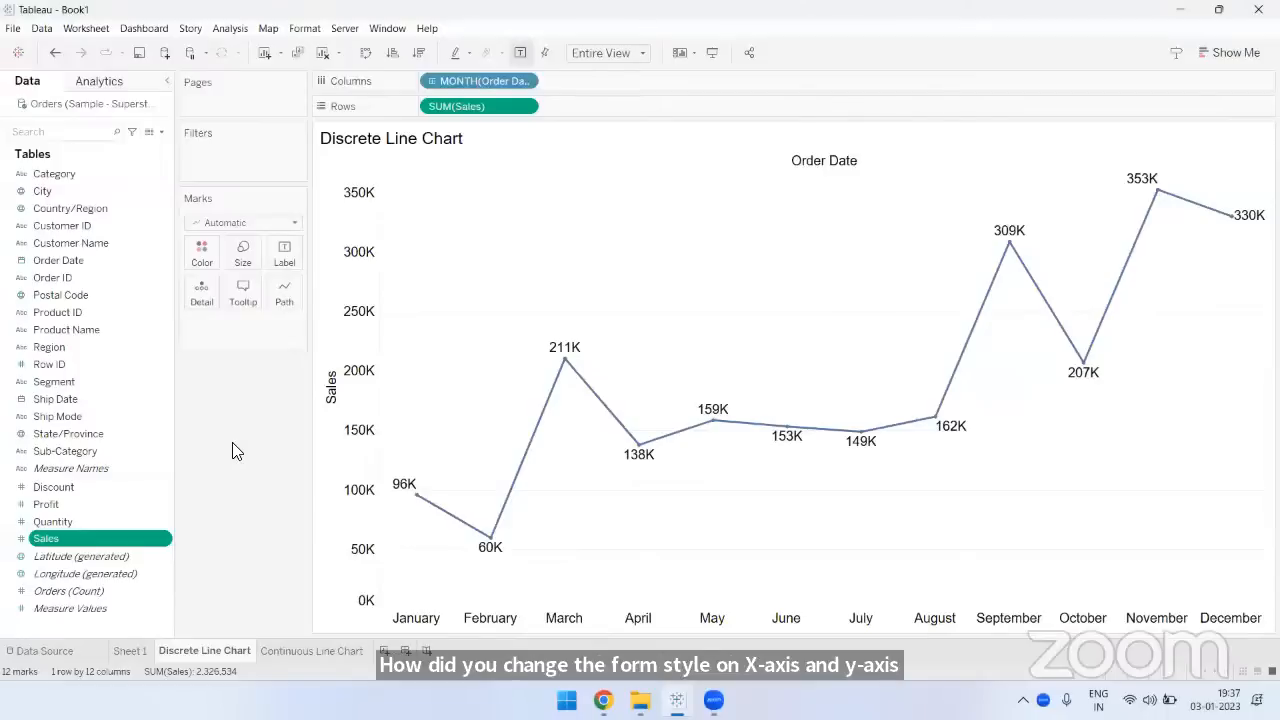
{"action": "left_click", "coordinate": [305, 30]}
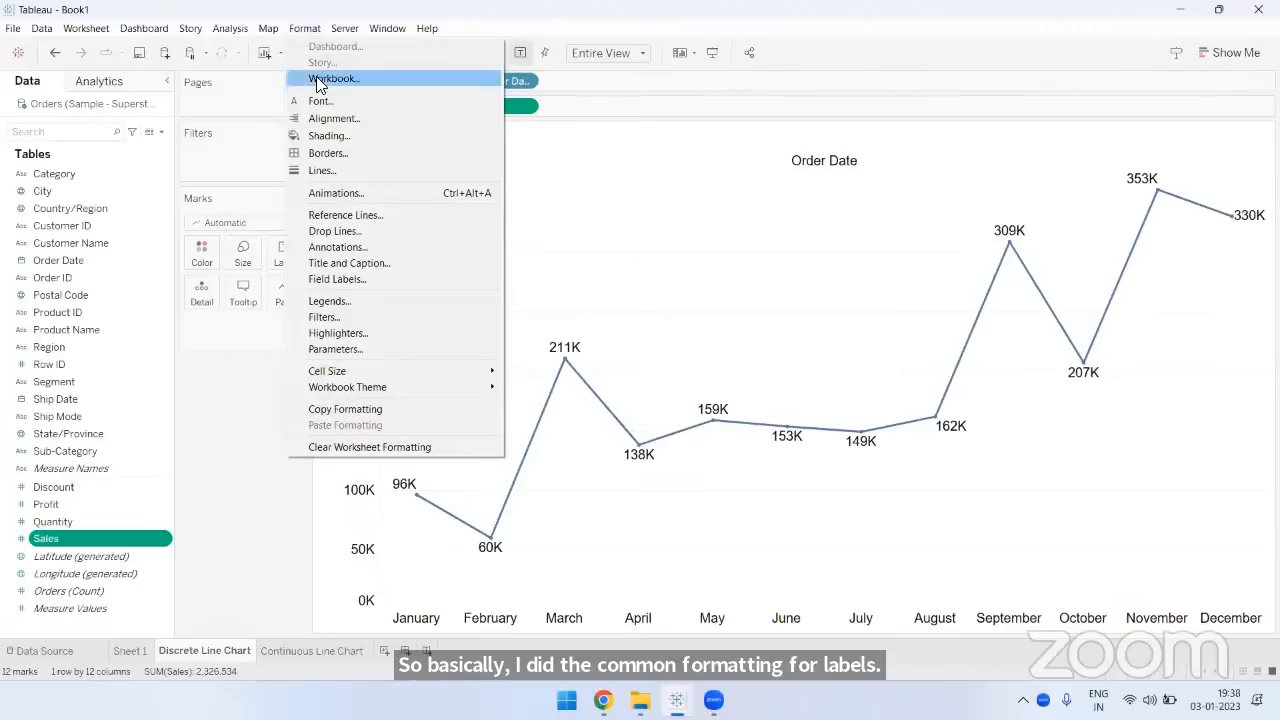
{"action": "left_click", "coordinate": [316, 78]}
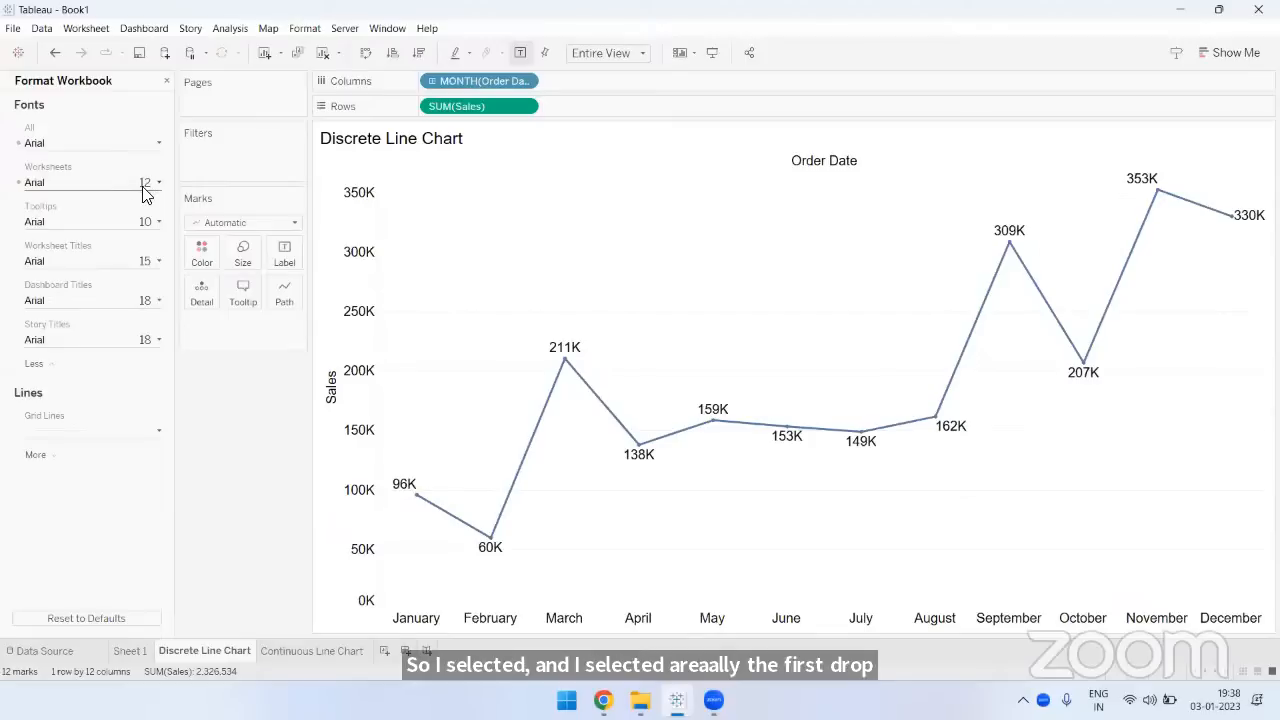
{"action": "left_click", "coordinate": [53, 147]}
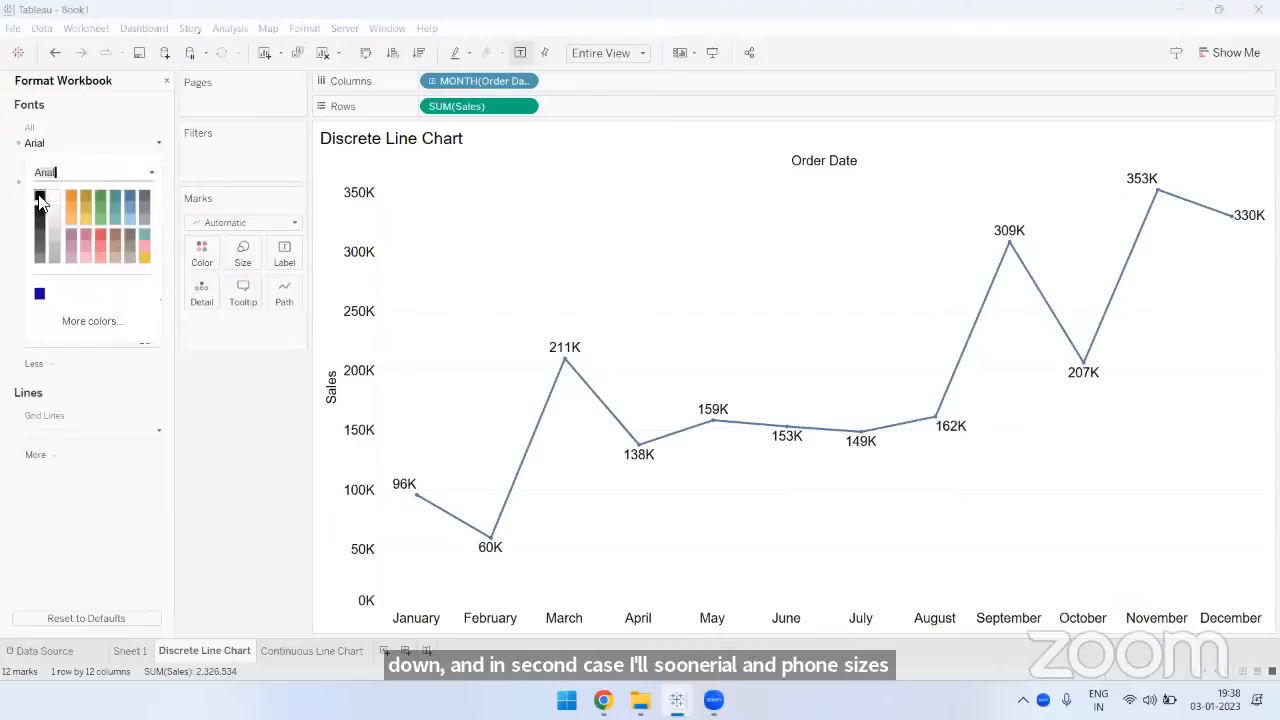
{"action": "left_click", "coordinate": [242, 443]}
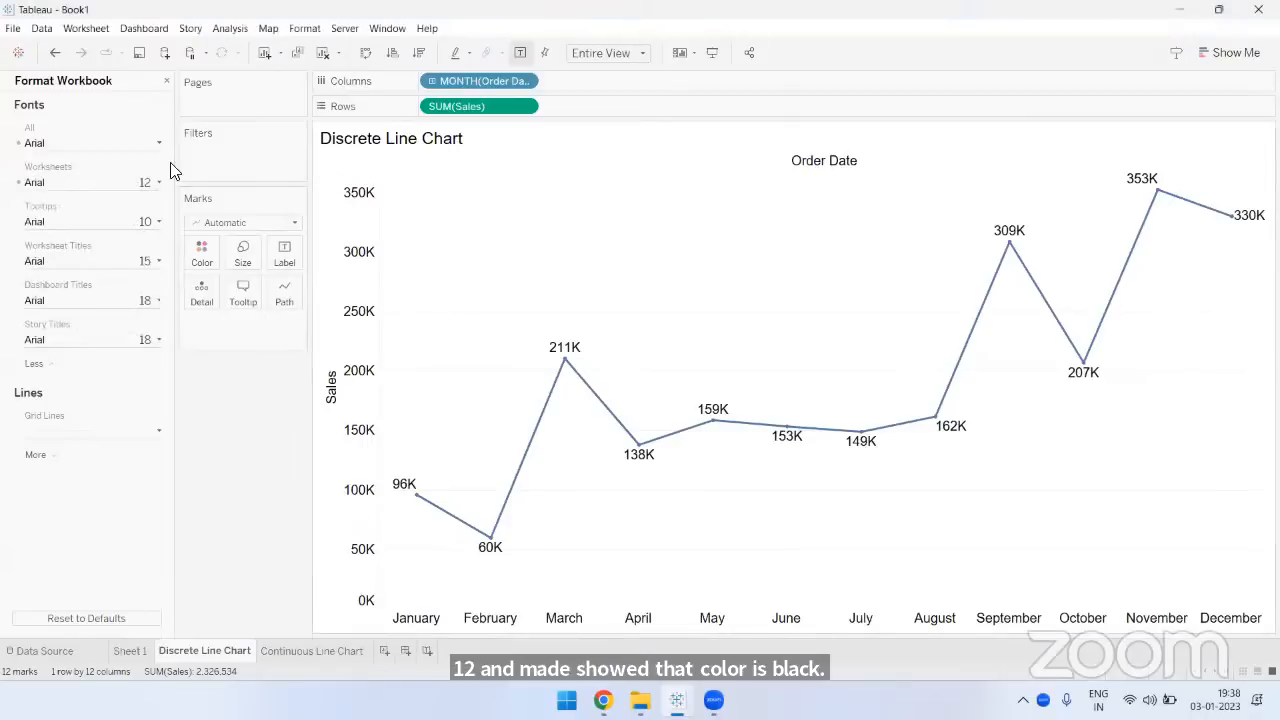
{"action": "left_click", "coordinate": [167, 81]}
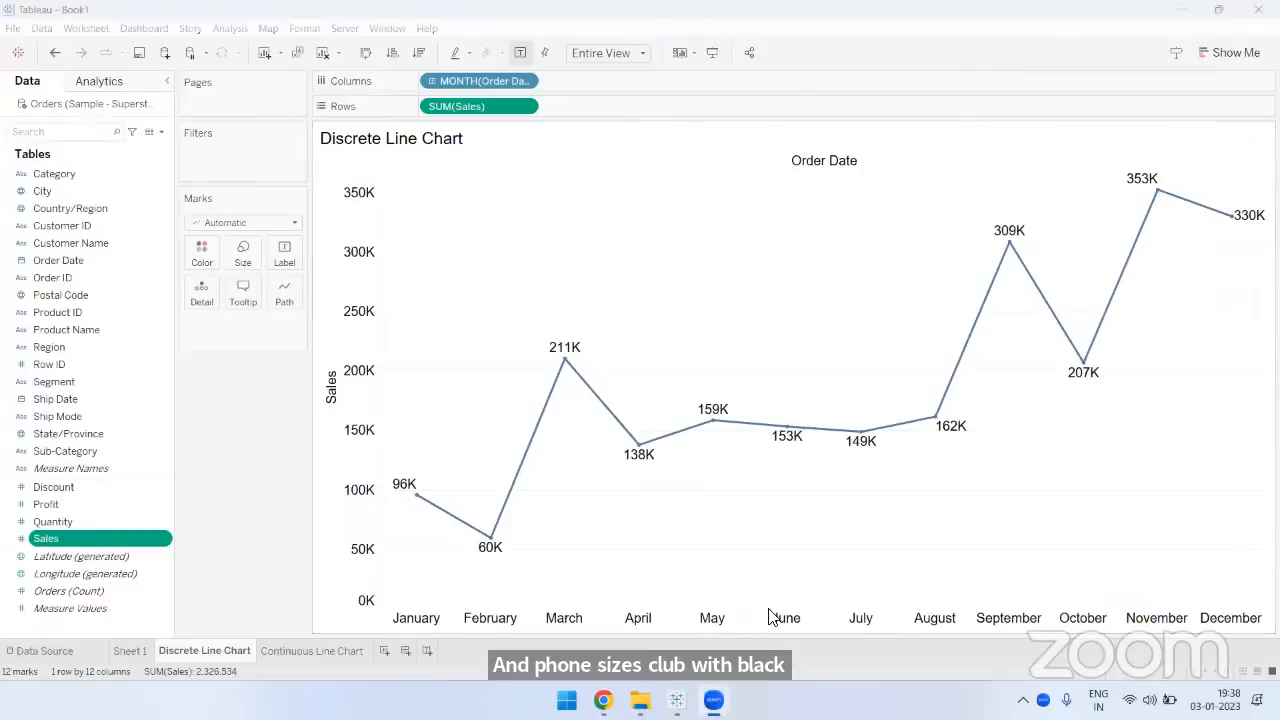
- Revisit the discrete sheet's duplication commands and the date-level options of MONTH(Order Date) on the Continuous Line Chart sheet
{"action": "left_click", "coordinate": [318, 652]}
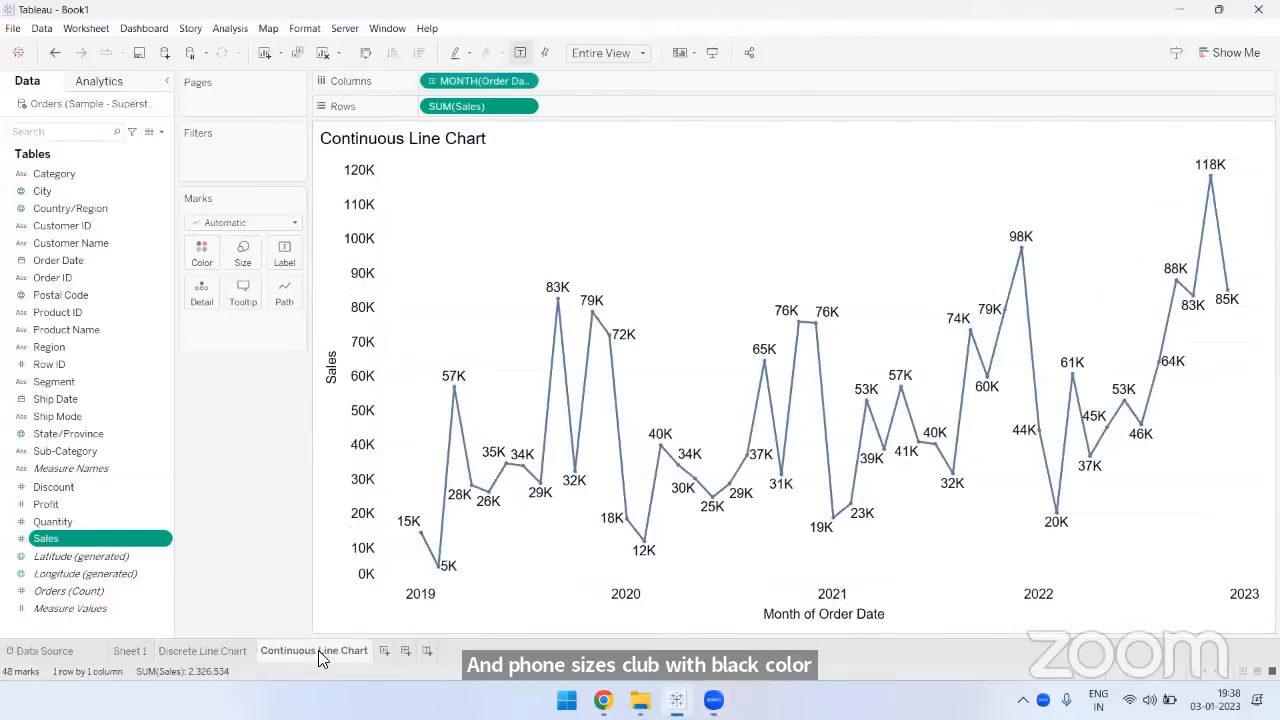
{"action": "left_click", "coordinate": [202, 652]}
{"action": "right_click", "coordinate": [216, 653]}
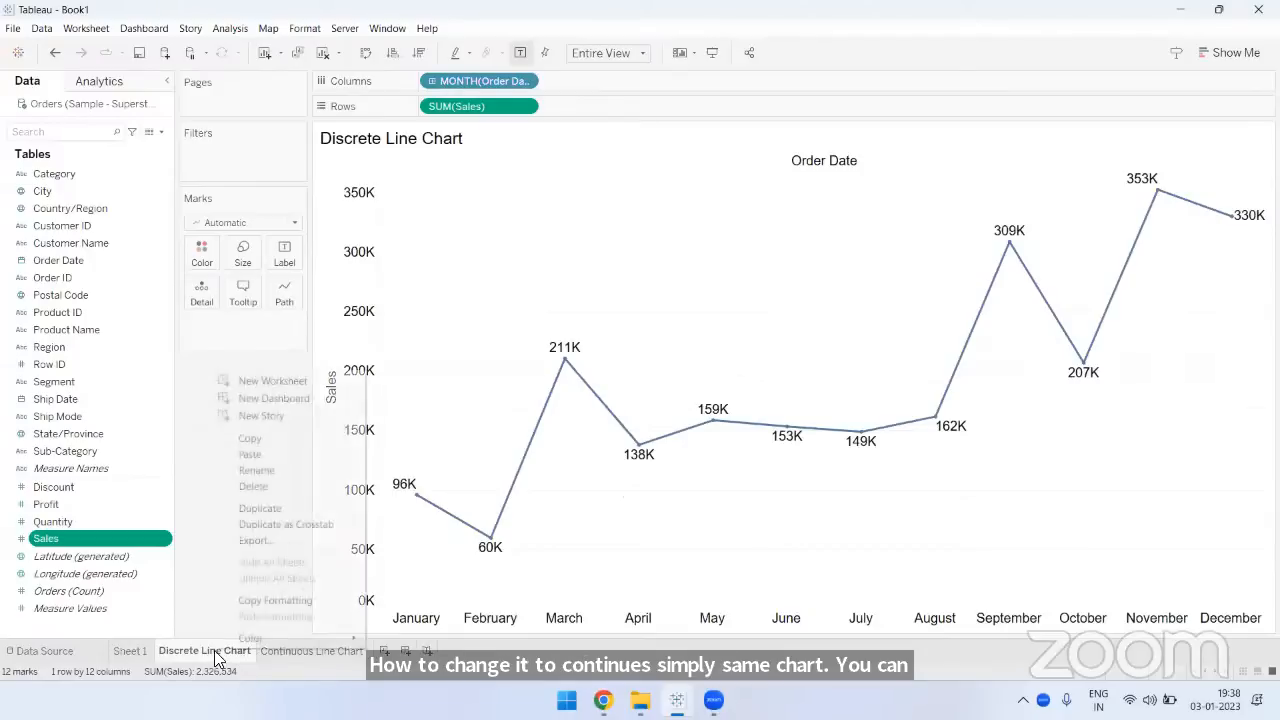
{"action": "left_click", "coordinate": [296, 661]}
{"action": "left_click", "coordinate": [286, 650]}
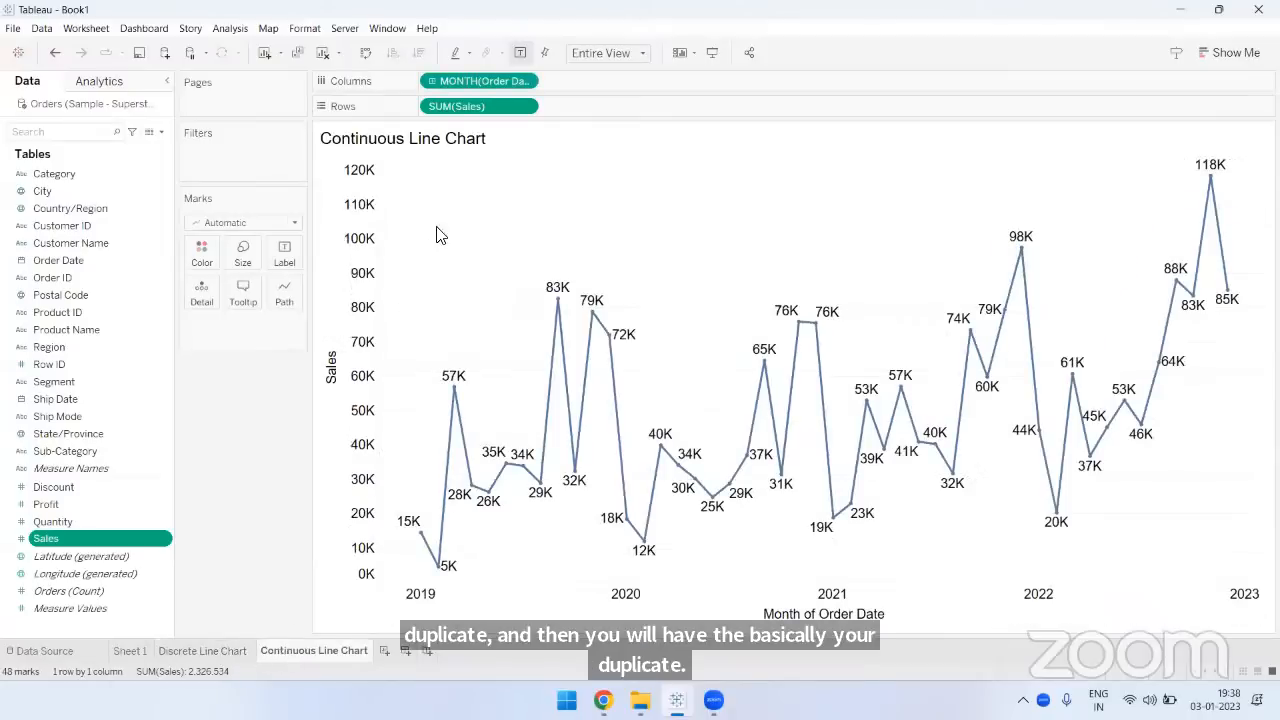
{"action": "left_click", "coordinate": [524, 82]}
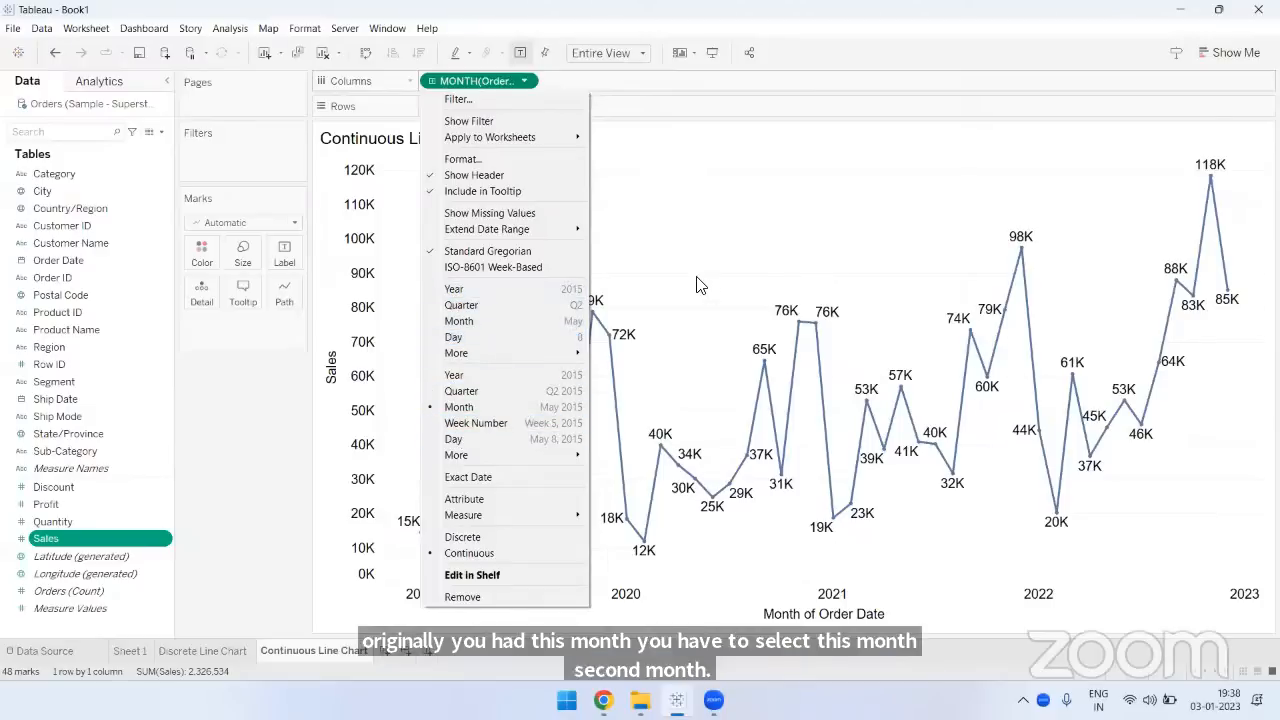
- Review the number format of SUM(Sales) for the pane: Number (Custom), zero decimal places and Thousands (K) display units, plus the field's formatting option
{"action": "left_click", "coordinate": [728, 596]}
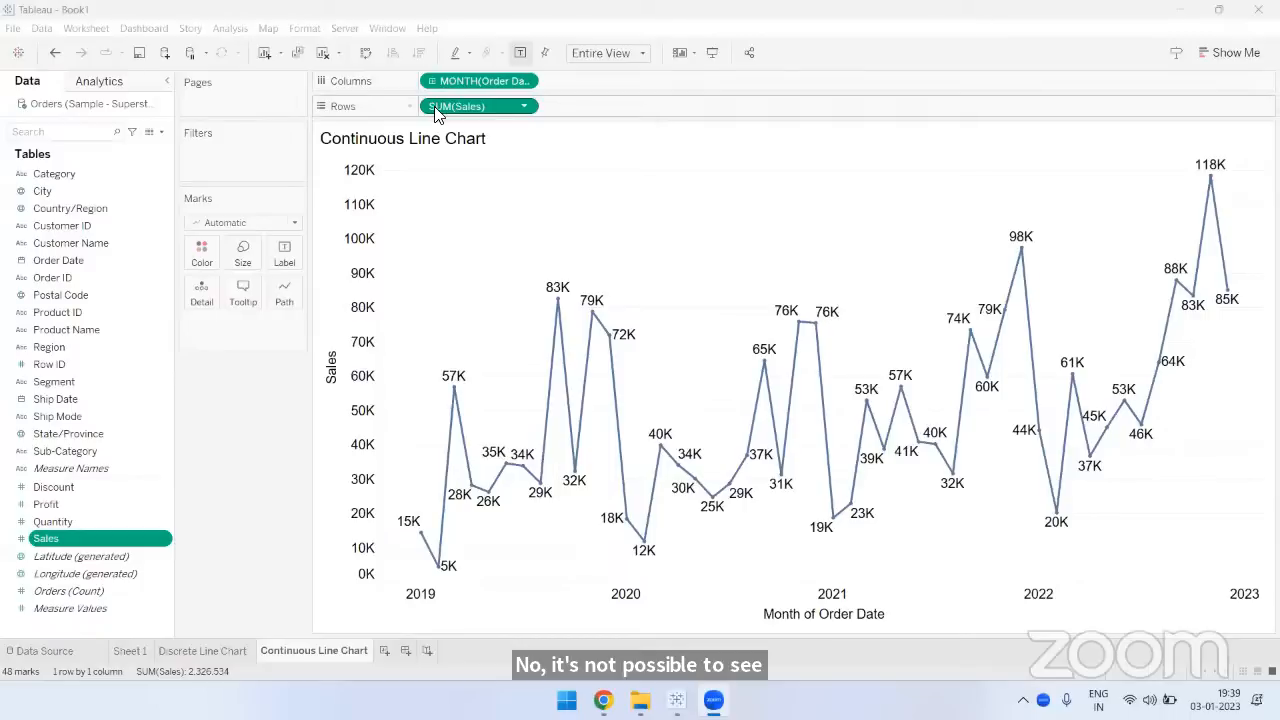
{"action": "left_click", "coordinate": [524, 106]}
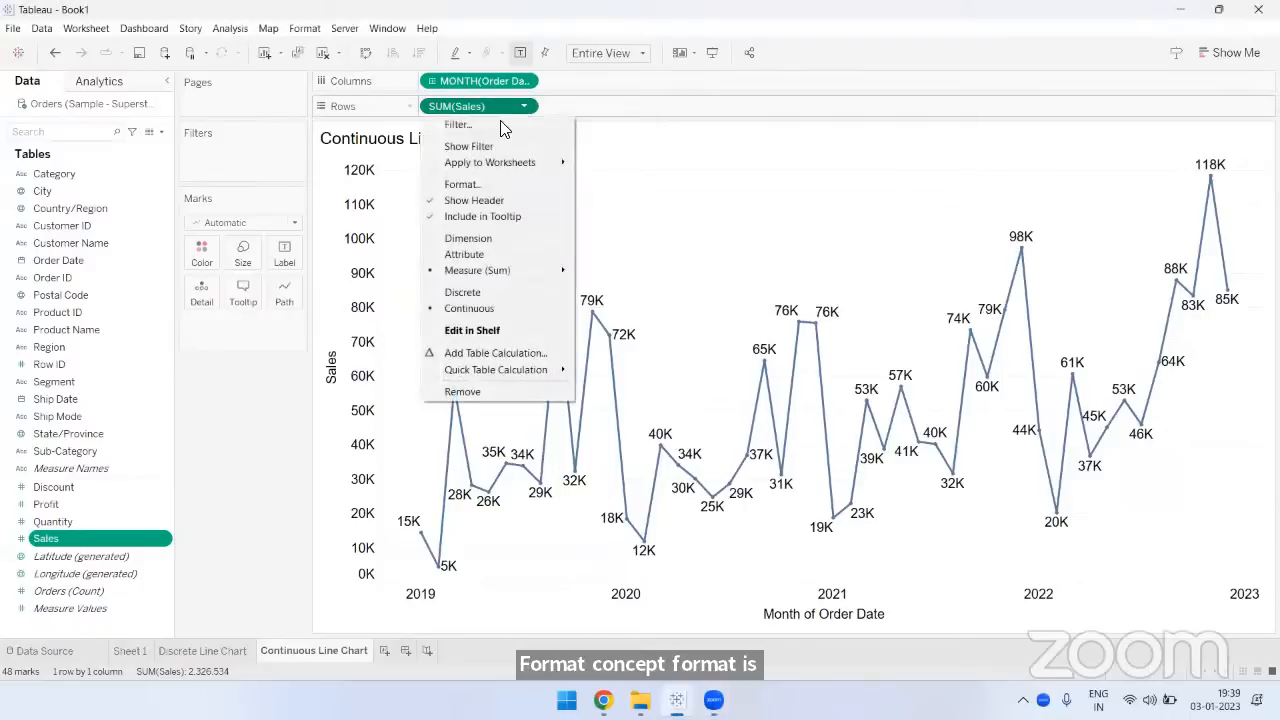
{"action": "left_click", "coordinate": [465, 187]}
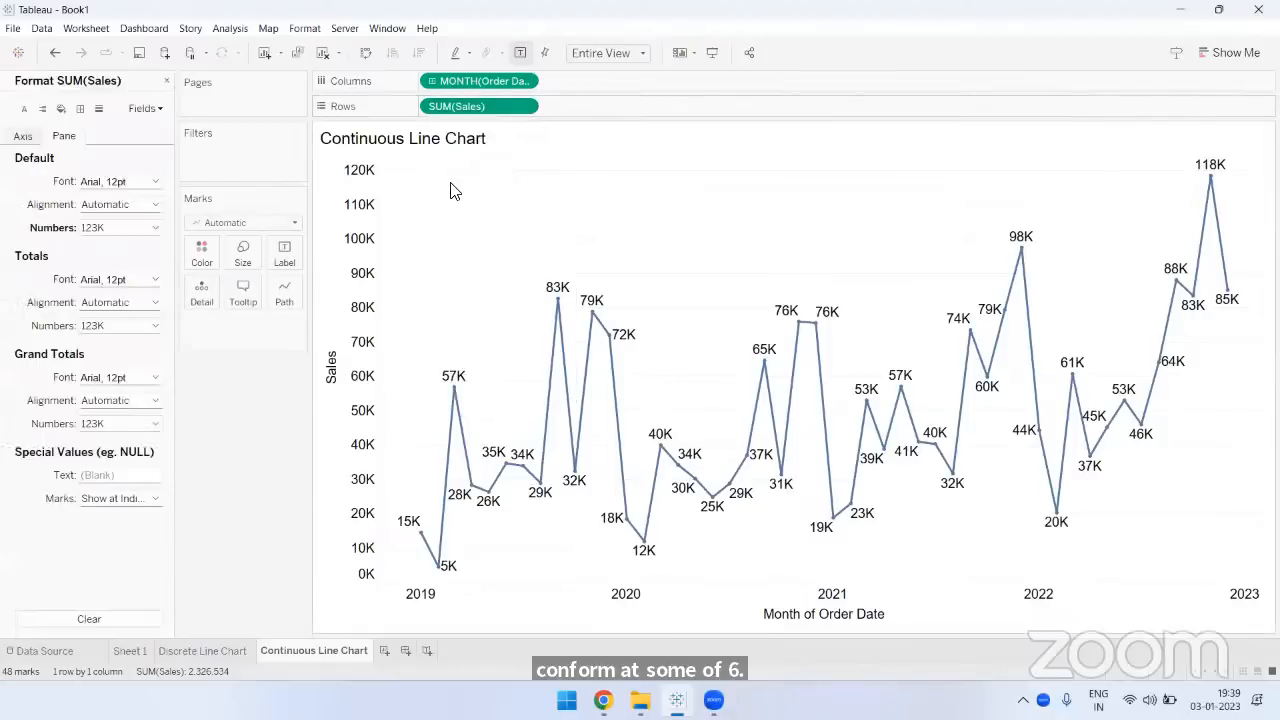
{"action": "left_click", "coordinate": [24, 137]}
{"action": "left_click", "coordinate": [62, 138]}
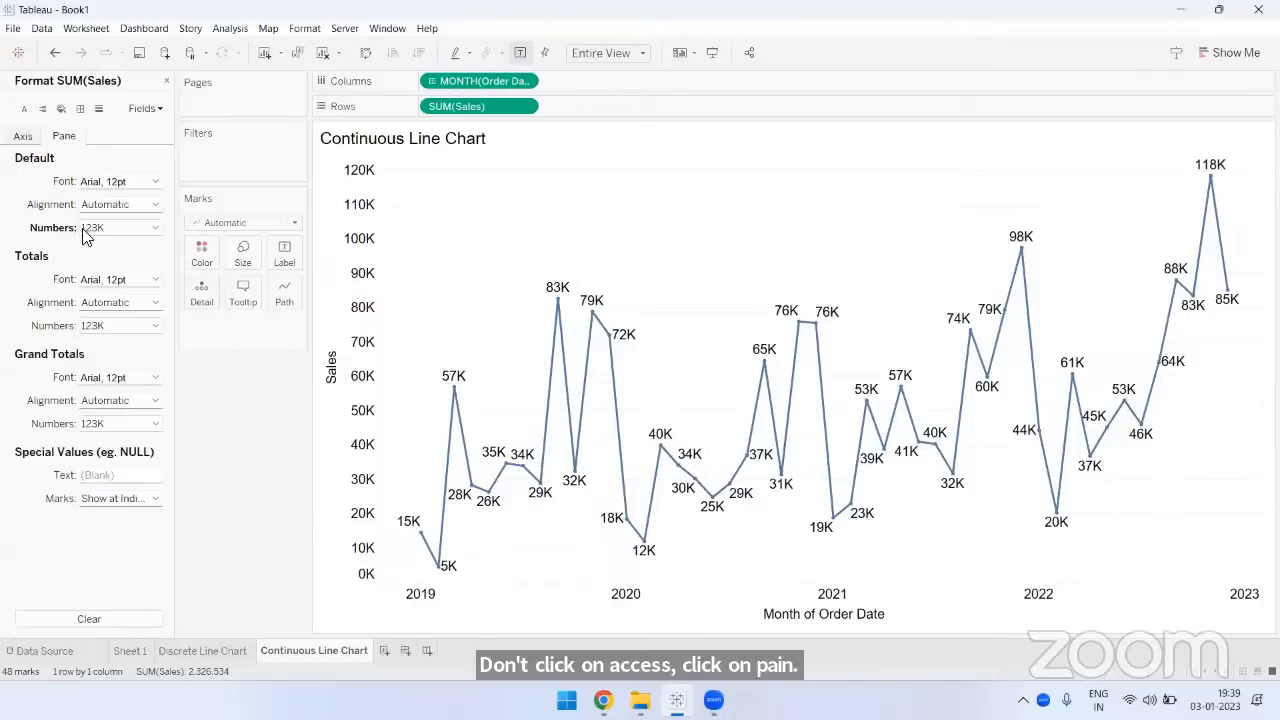
{"action": "left_click", "coordinate": [112, 231]}
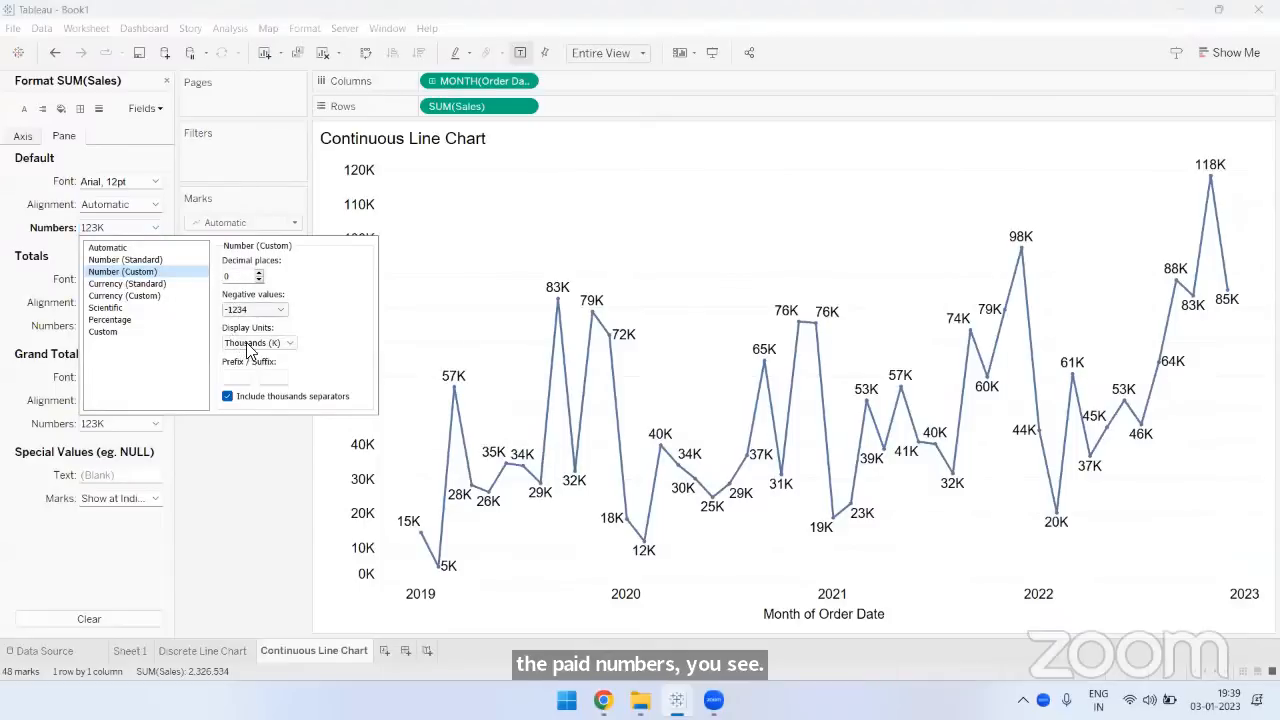
{"action": "left_click", "coordinate": [247, 344]}
{"action": "left_click", "coordinate": [256, 367]}
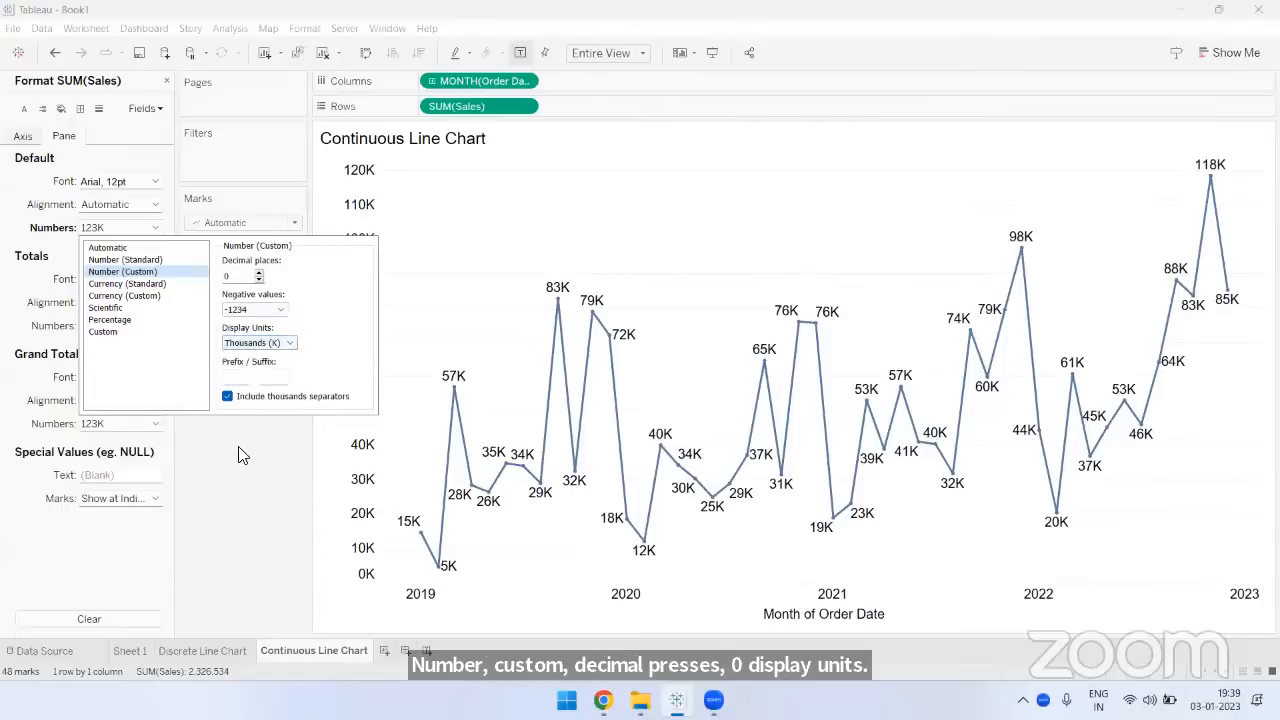
{"action": "left_click", "coordinate": [238, 446]}
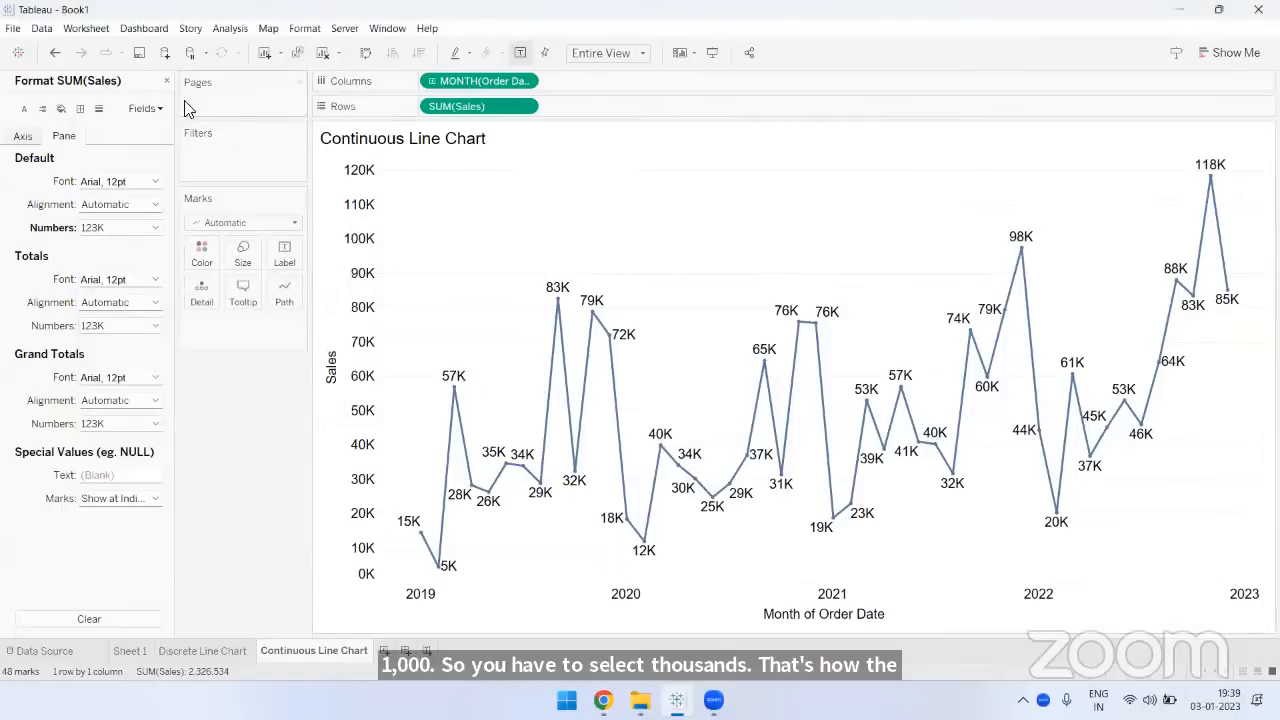
{"action": "left_click", "coordinate": [166, 80]}
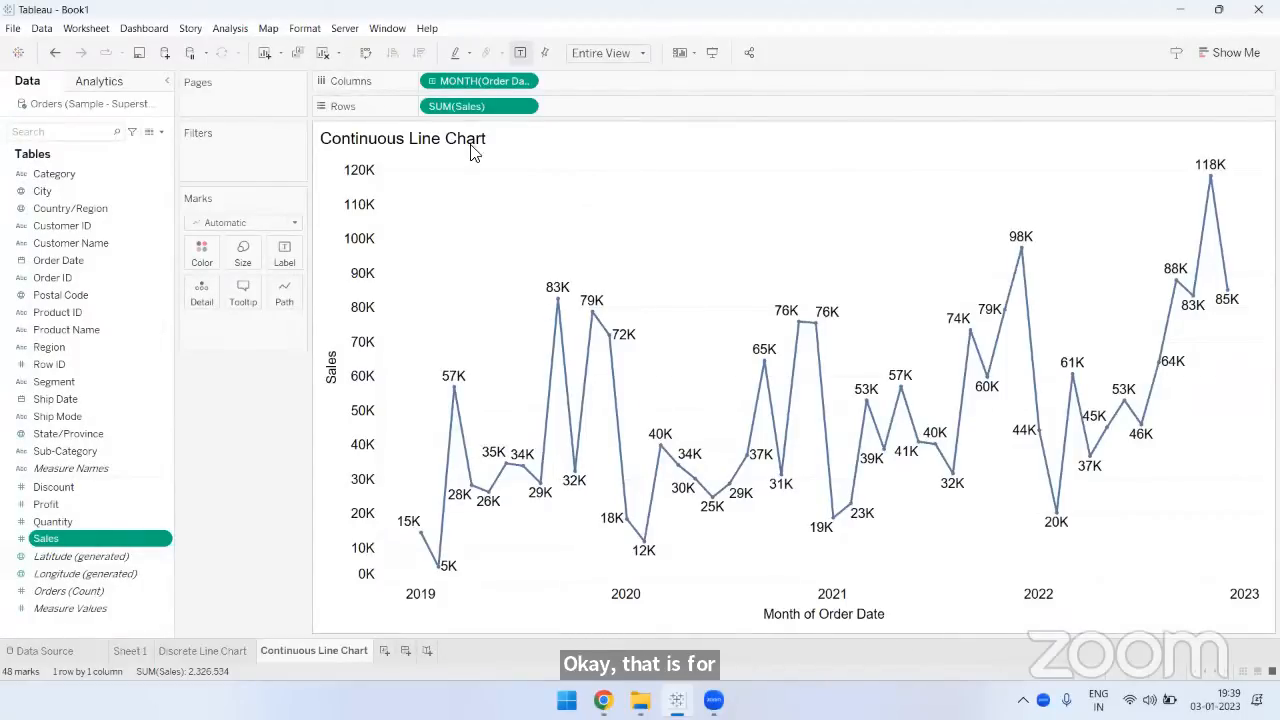
{"action": "left_click", "coordinate": [520, 105]}
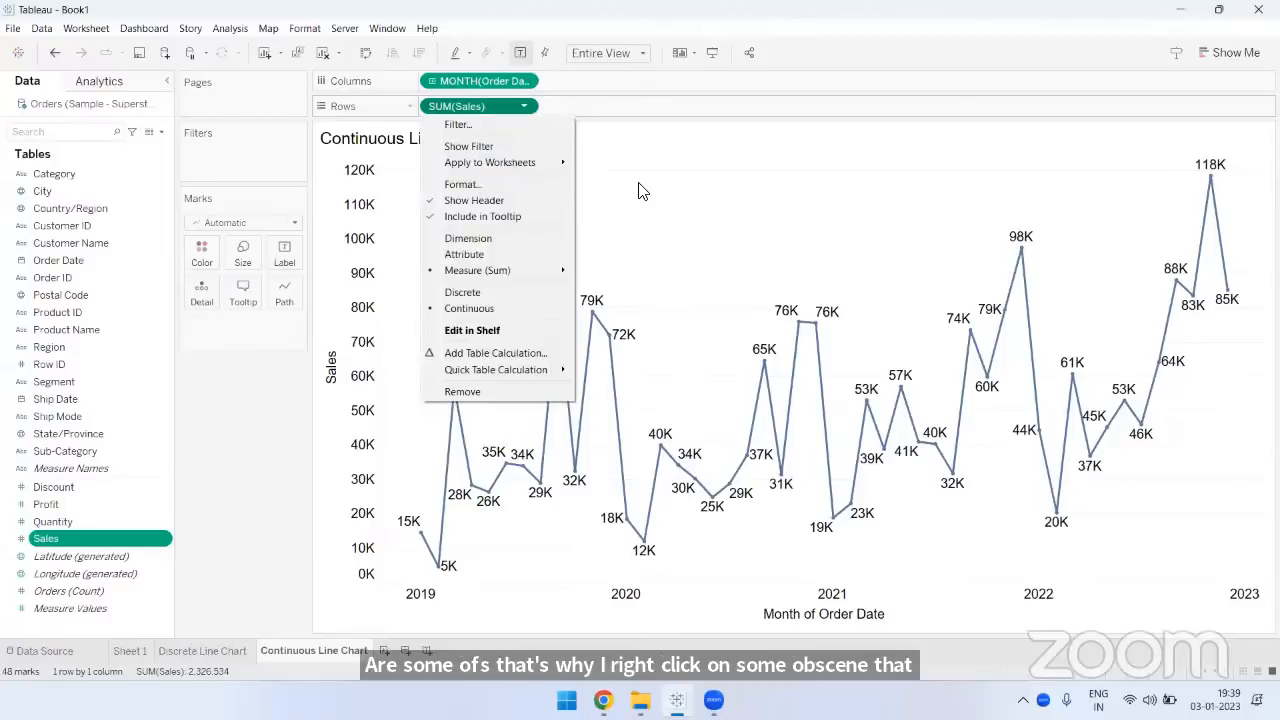
{"action": "left_click", "coordinate": [714, 201]}
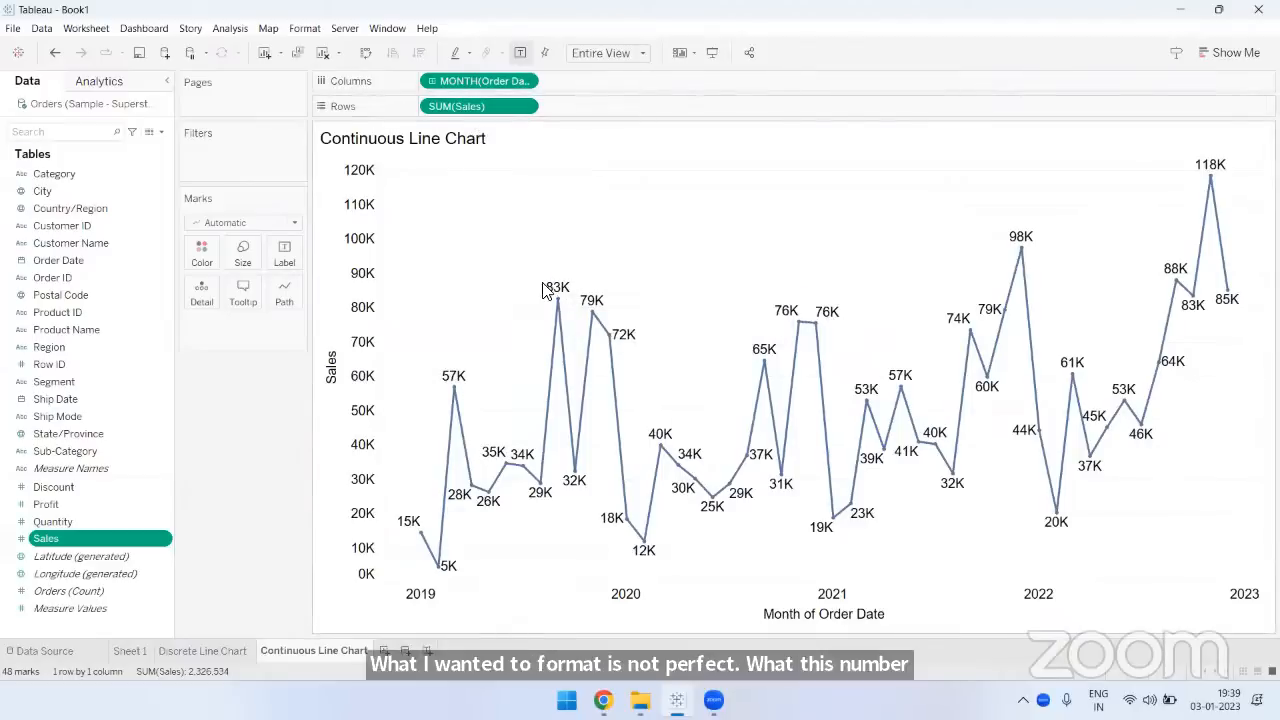
{"action": "mouse_move", "coordinate": [559, 295]}
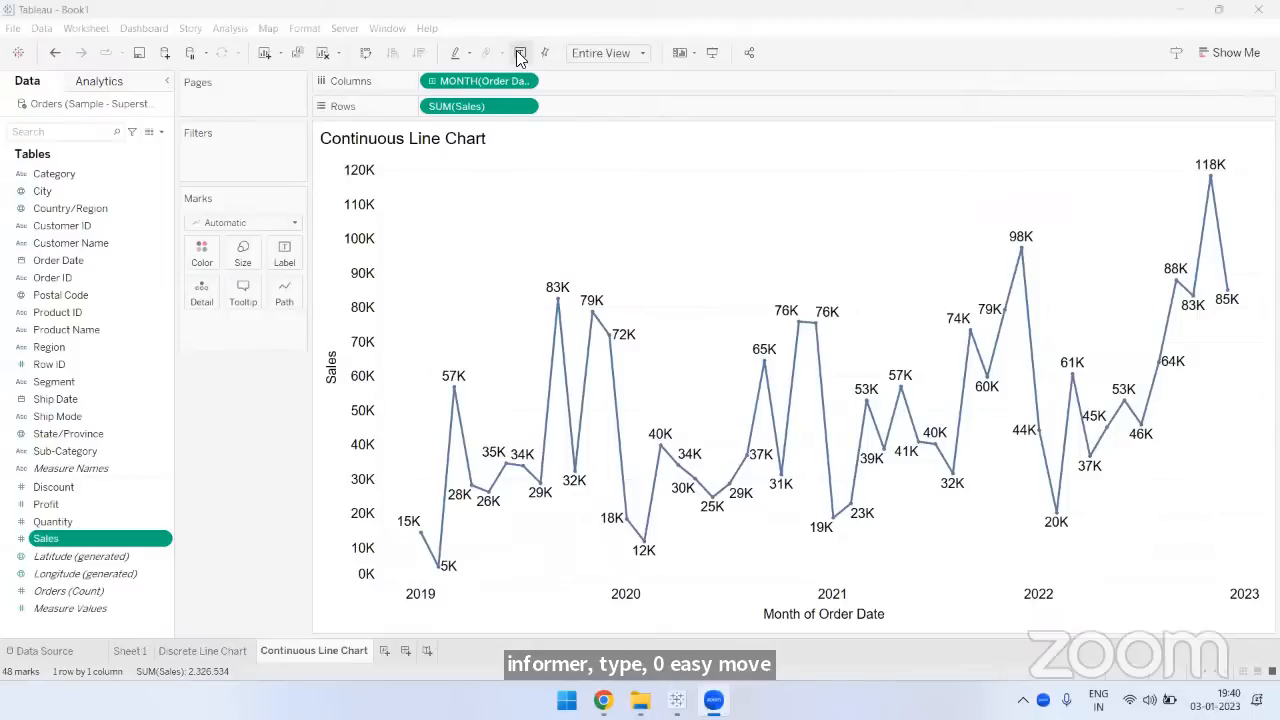
- Hide the mark labels on the Continuous Line Chart and show them again
{"action": "left_click", "coordinate": [243, 404]}
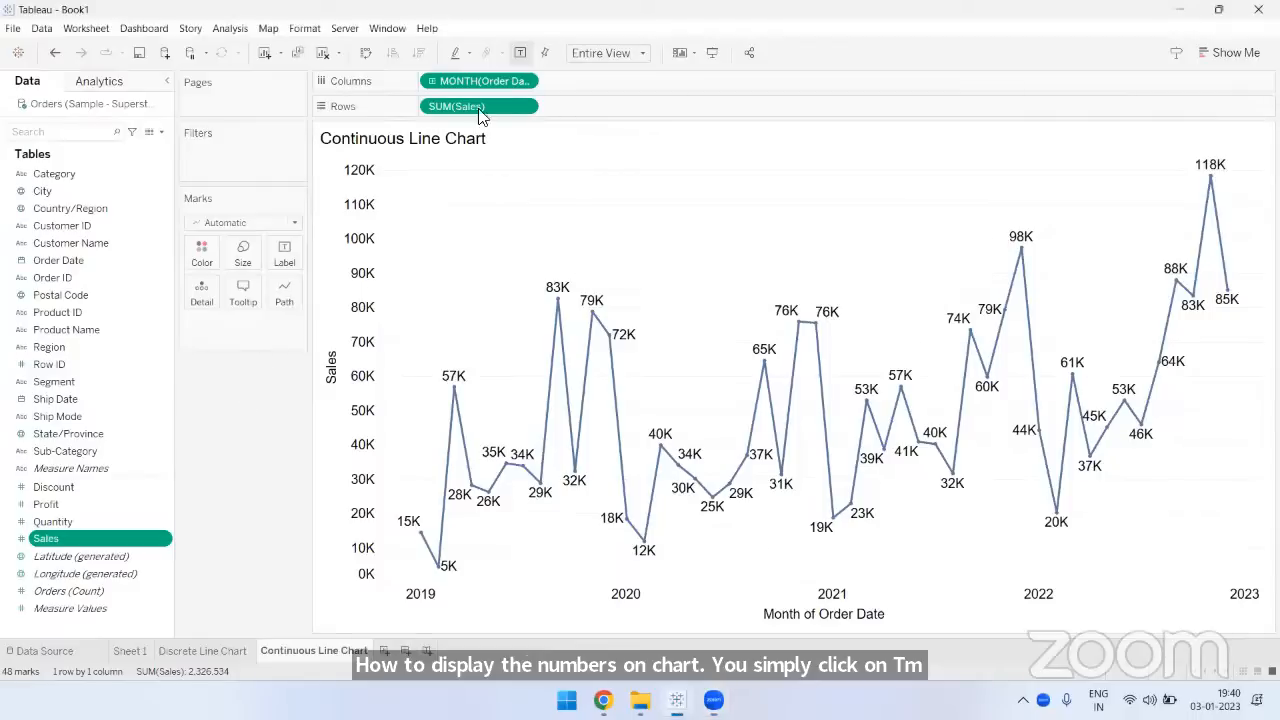
{"action": "left_click", "coordinate": [519, 53]}
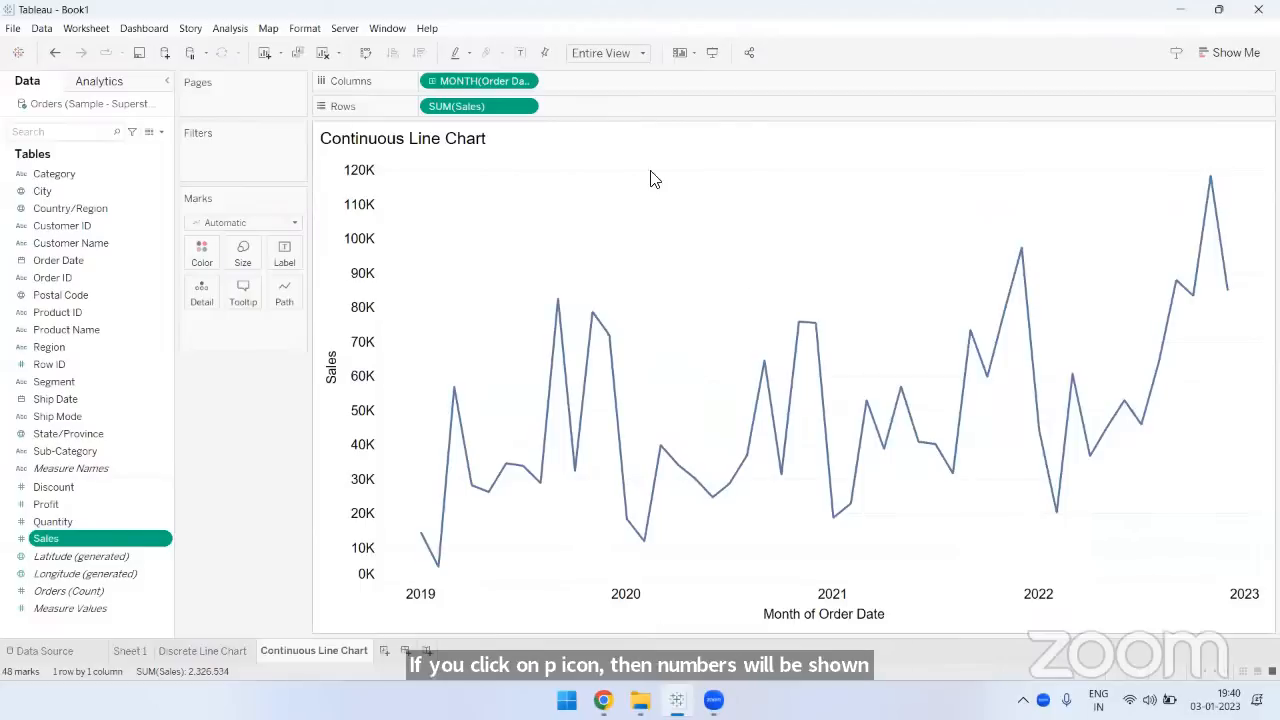
{"action": "left_click", "coordinate": [520, 53]}
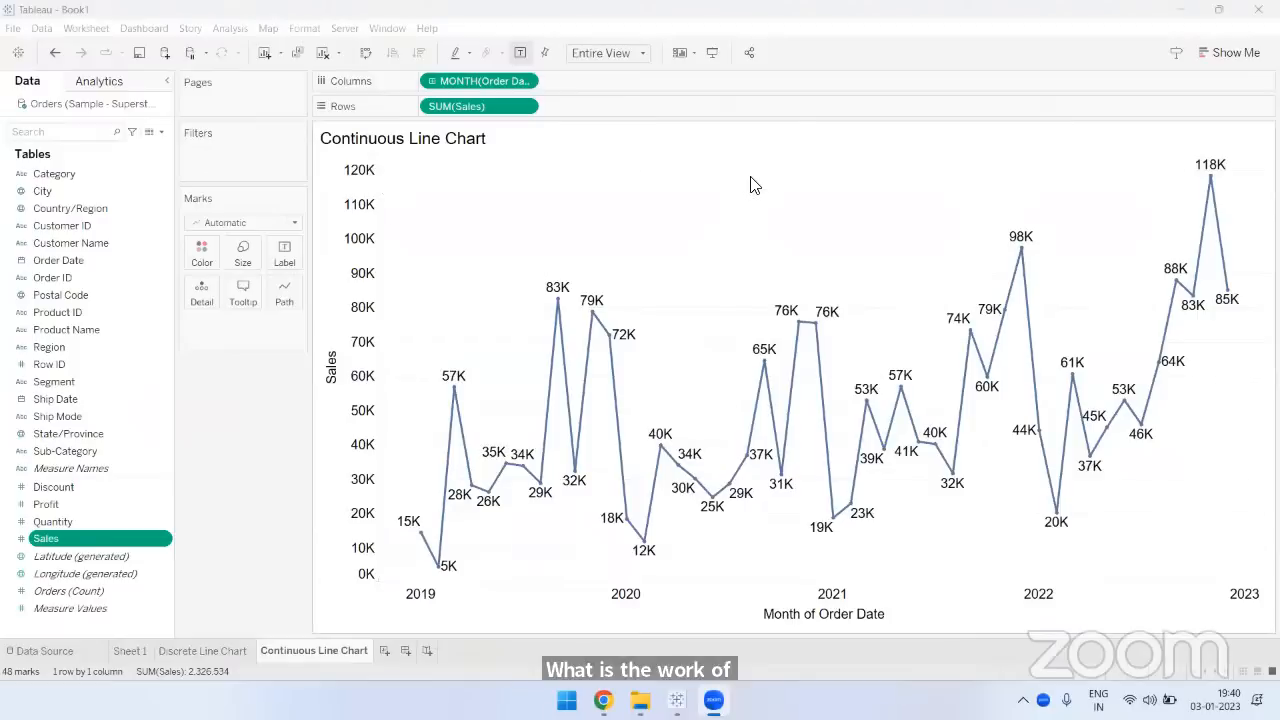
- Compare the discrete and continuous chart sheets, and review the Order Date field and its continuous Month option on the Continuous Line Chart sheet
{"action": "mouse_move", "coordinate": [1213, 188]}
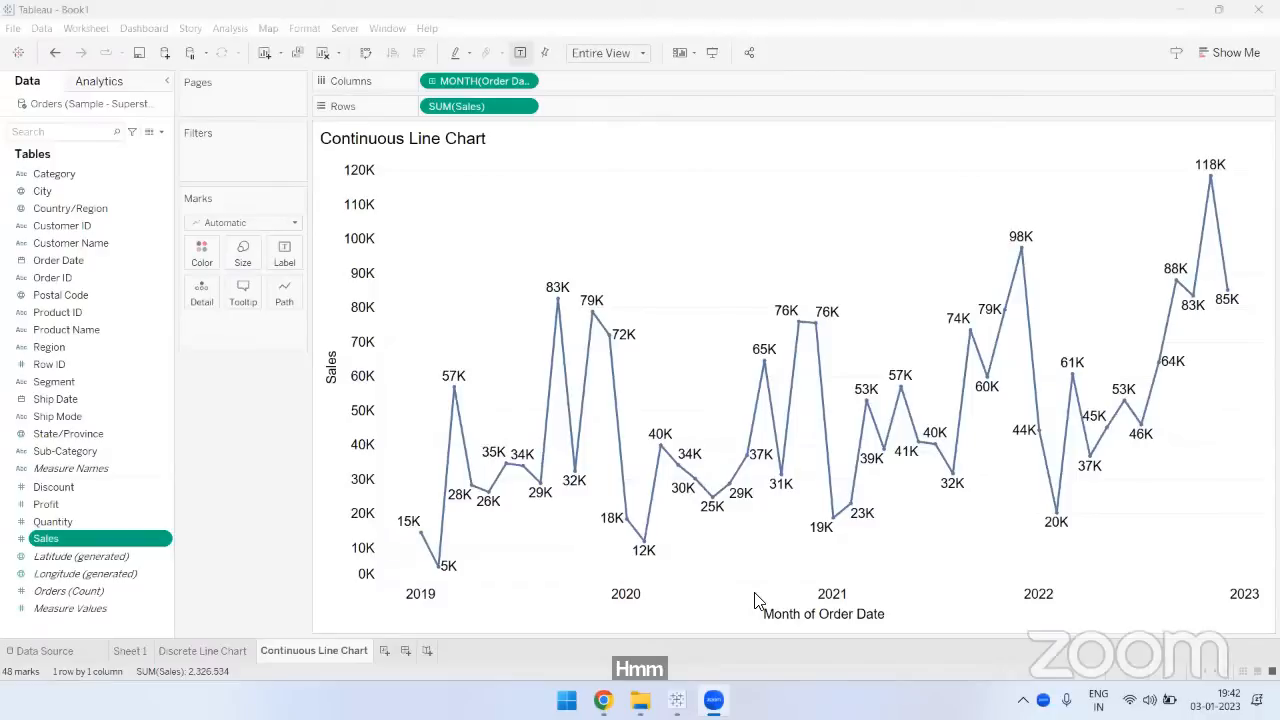
{"action": "left_click", "coordinate": [215, 651]}
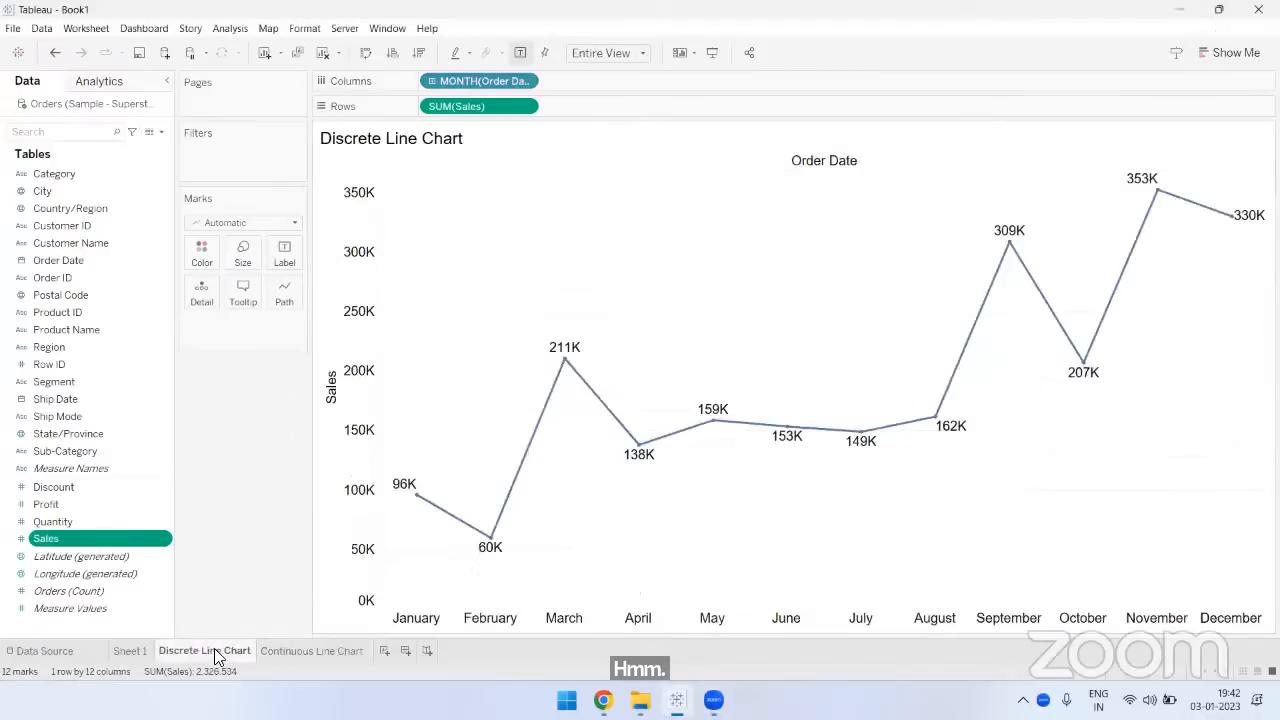
{"action": "left_click", "coordinate": [282, 651]}
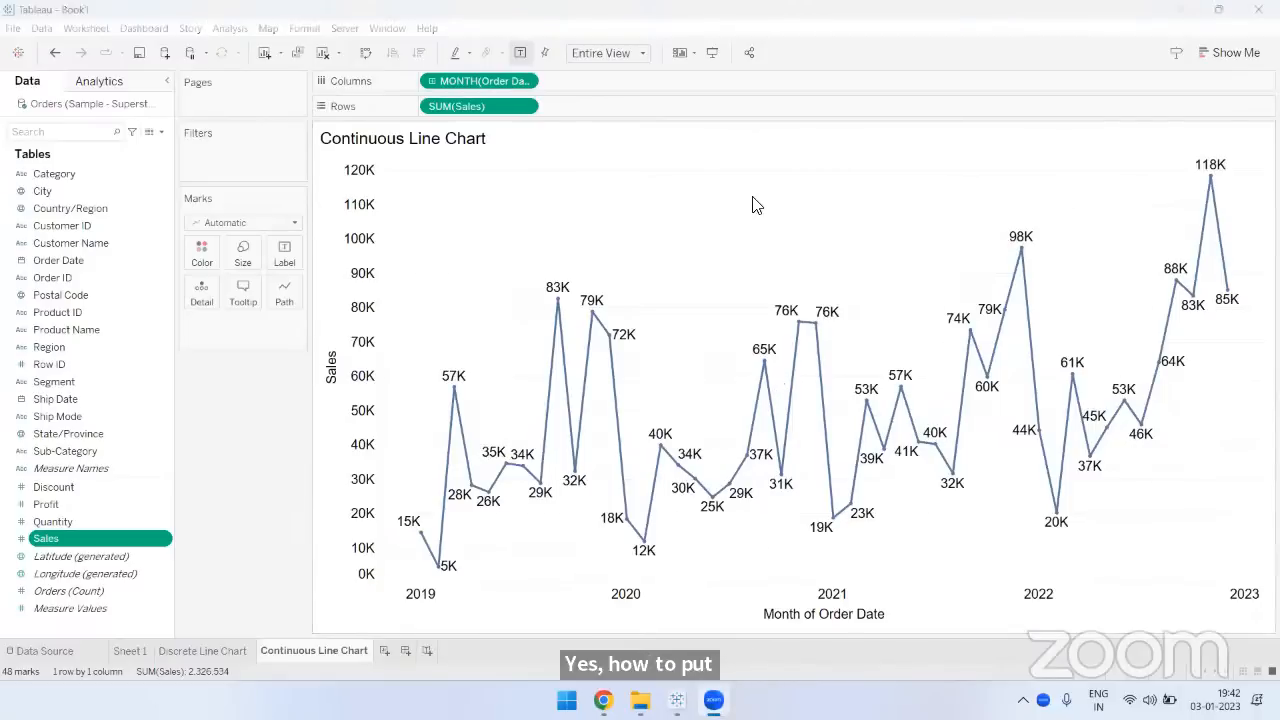
{"action": "left_click", "coordinate": [68, 262]}
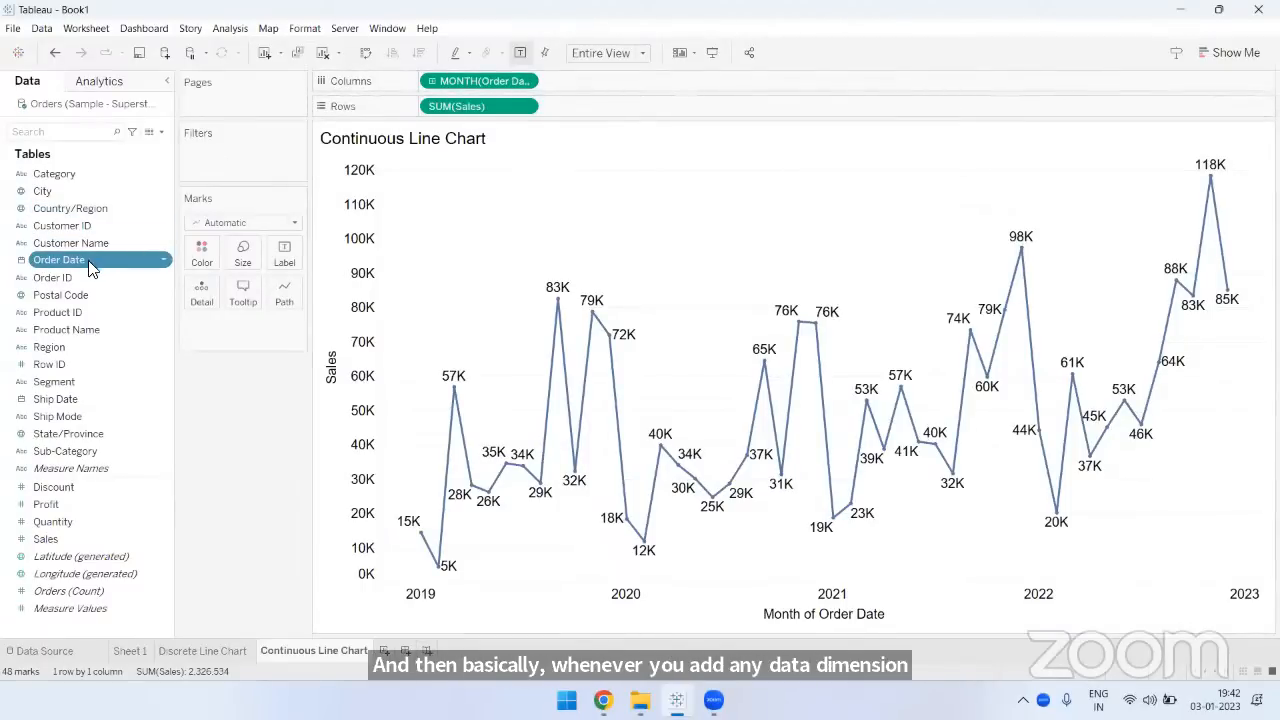
{"action": "left_click", "coordinate": [524, 82]}
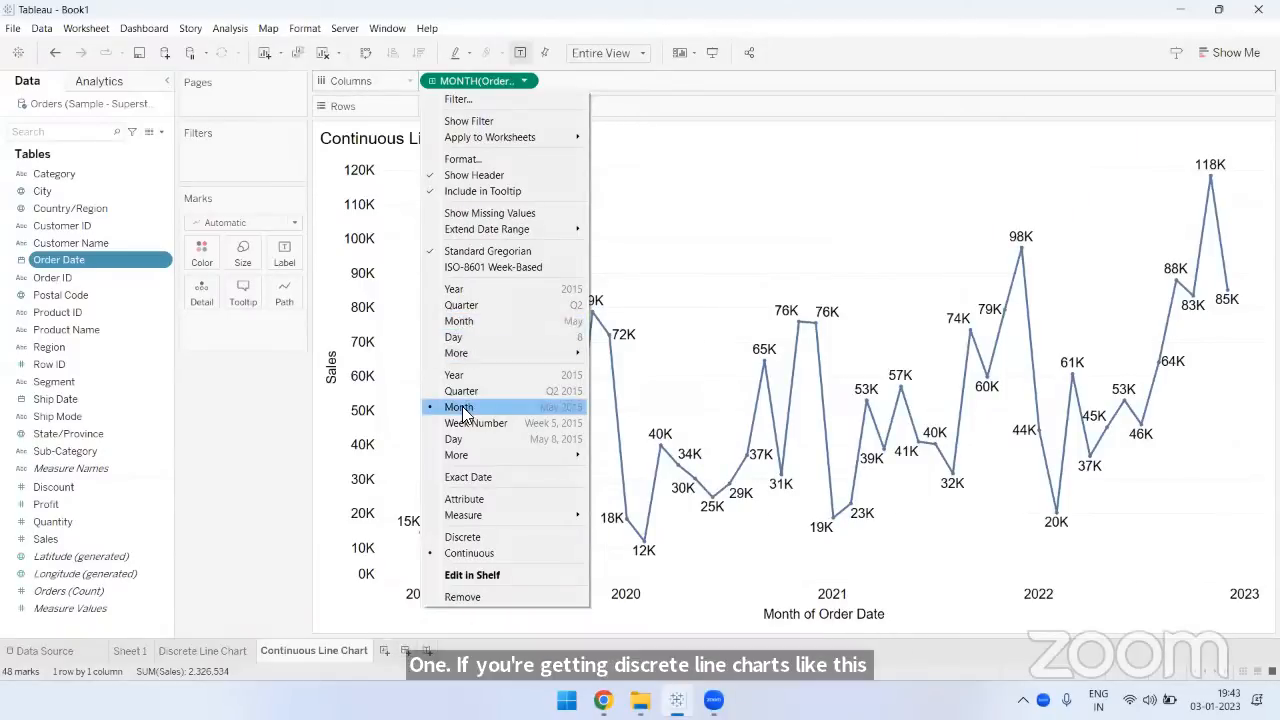
{"action": "left_click", "coordinate": [852, 195]}
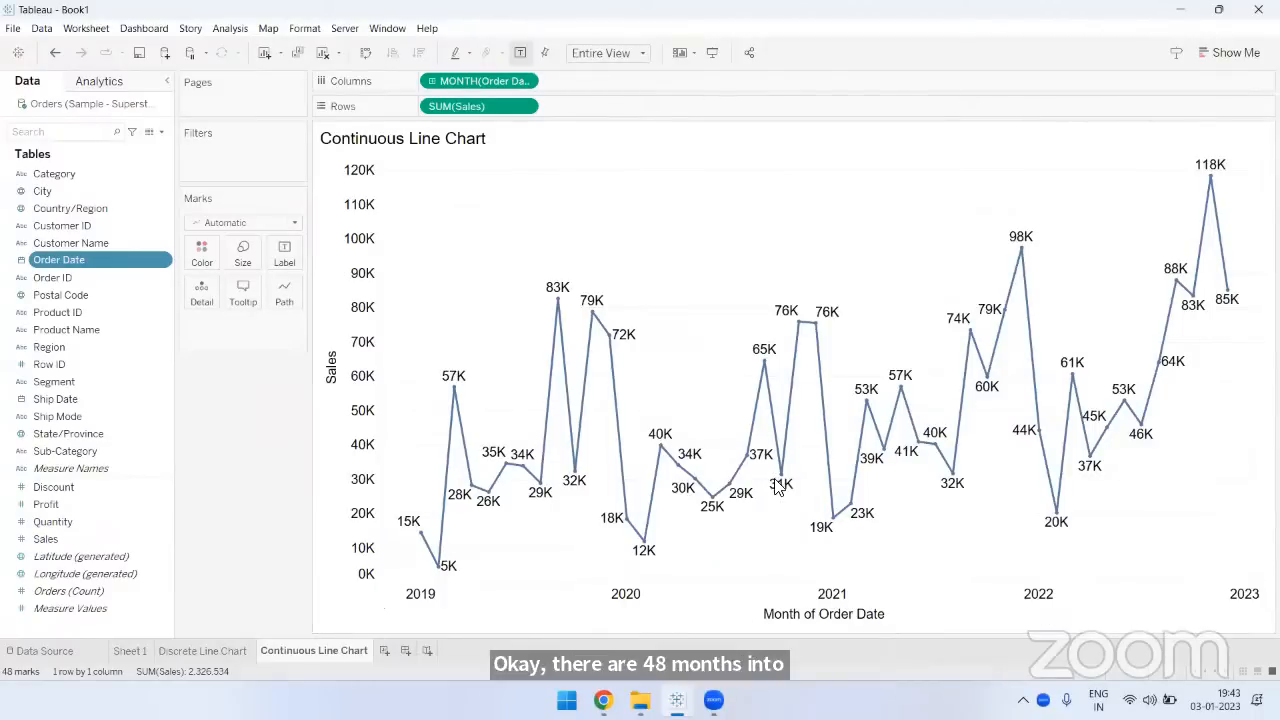
- Add a new blank worksheet after the Continuous Line Chart sheet
{"action": "left_click", "coordinate": [385, 651]}
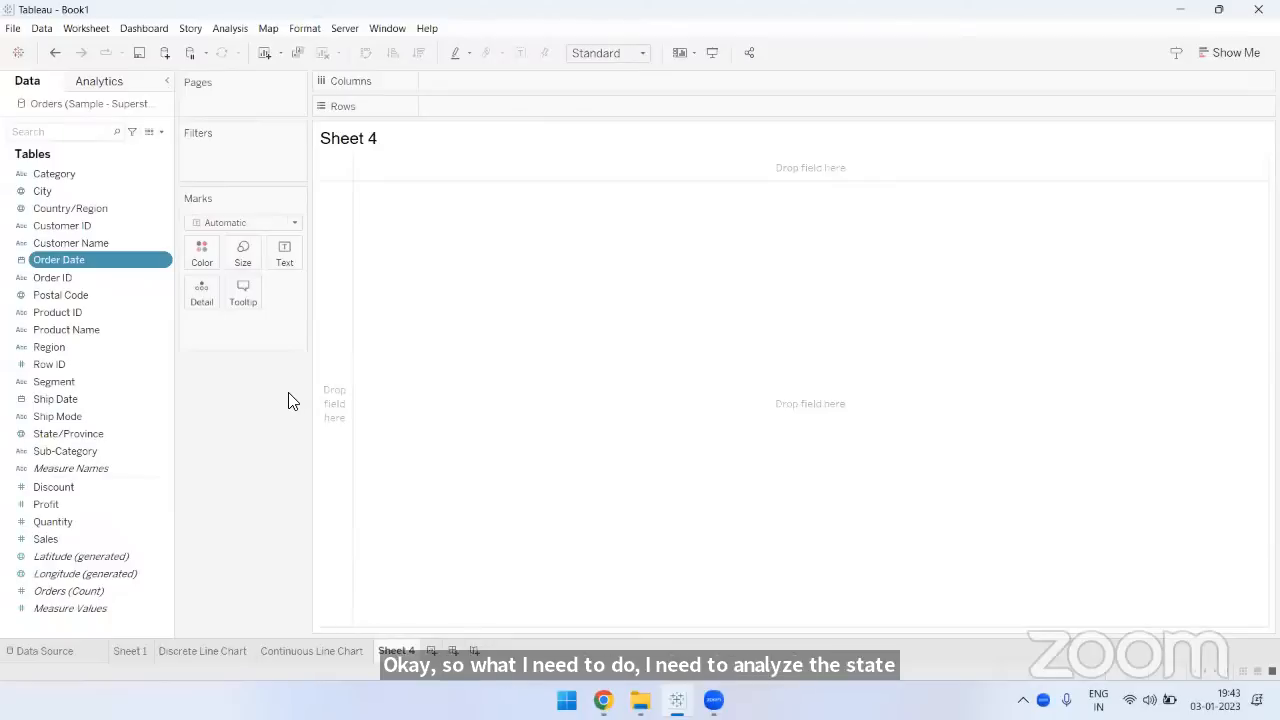
- Annotate the blank sheet with the two map types, "1) Symbol" and "2) Filled", and clear the annotation
{"action": "left_click", "coordinate": [1071, 607]}
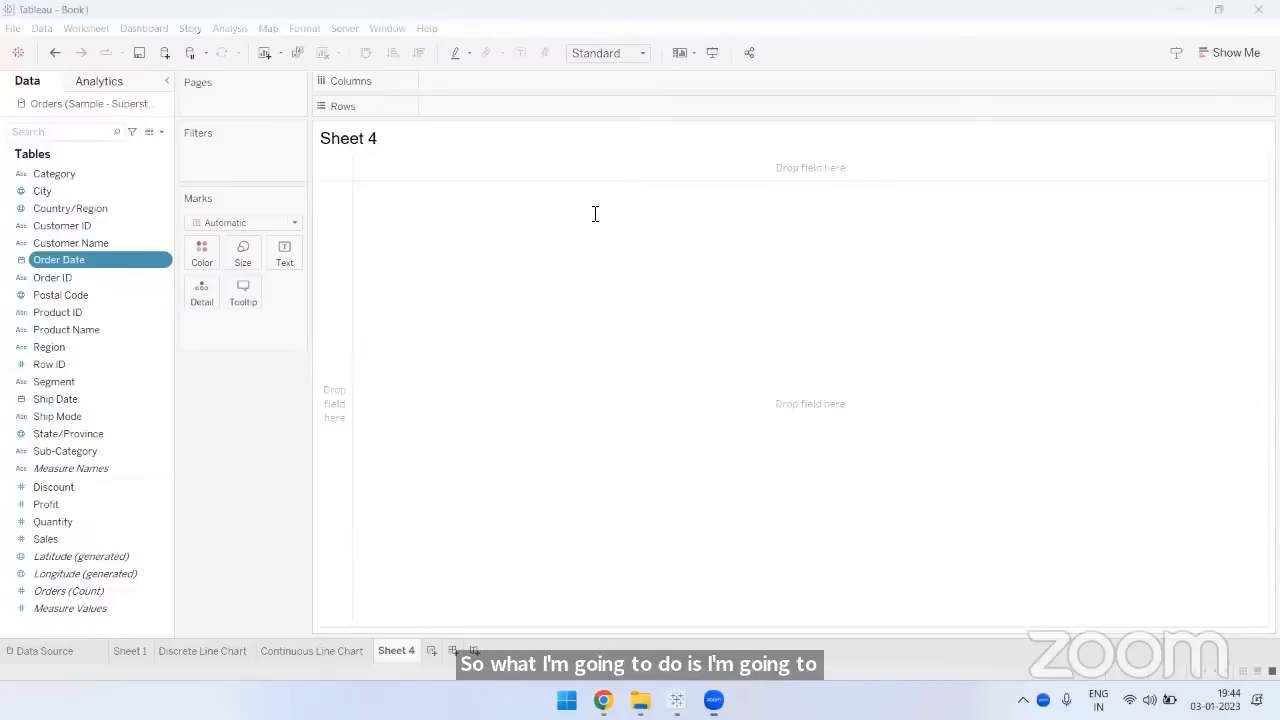
{"action": "left_click", "coordinate": [522, 262]}
{"action": "type", "text": "1) "}
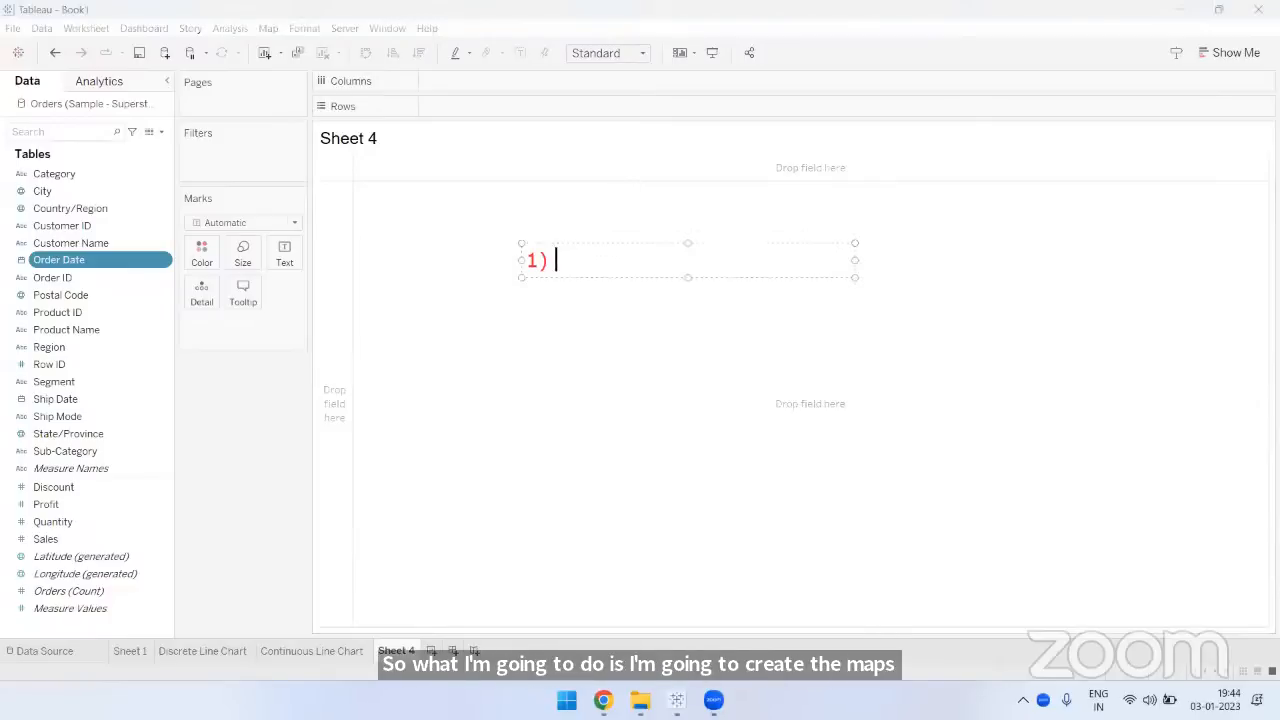
{"action": "type", "text": "Symbol"}
{"action": "key", "text": "Return"}
{"action": "type", "text": "2) Filled"}
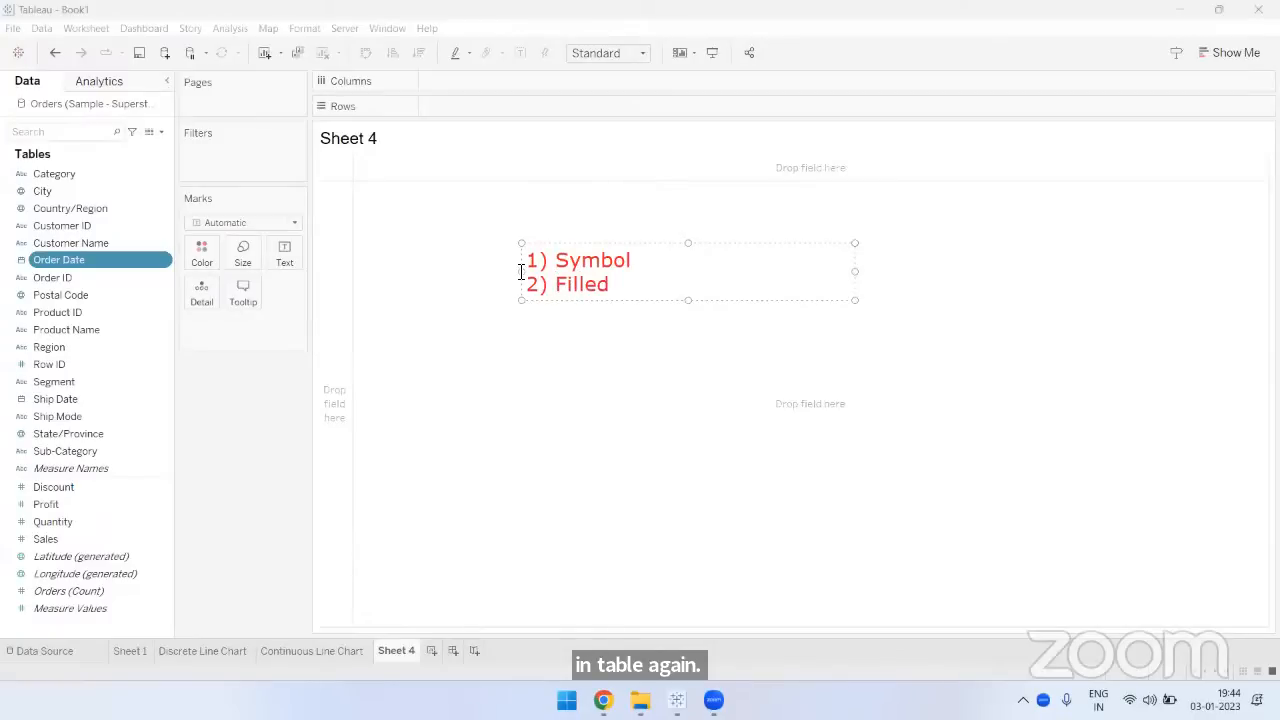
{"action": "left_click", "coordinate": [487, 444]}
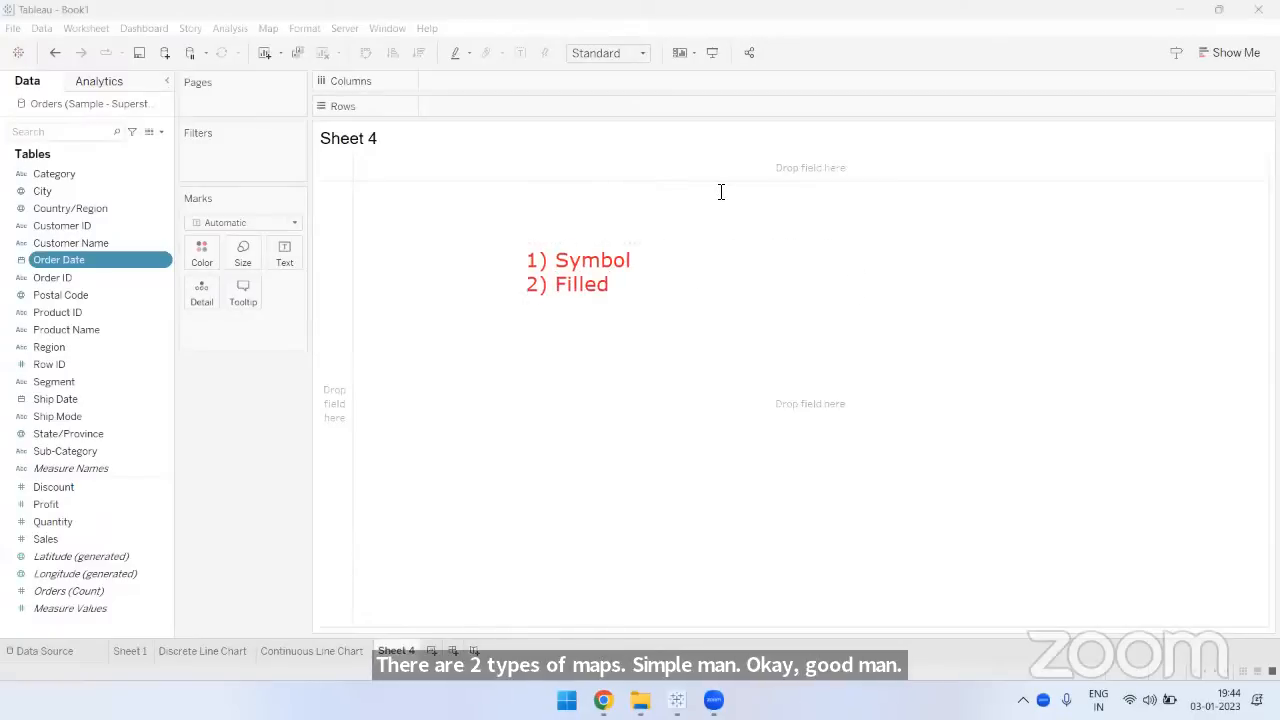
{"action": "left_click", "coordinate": [935, 274]}
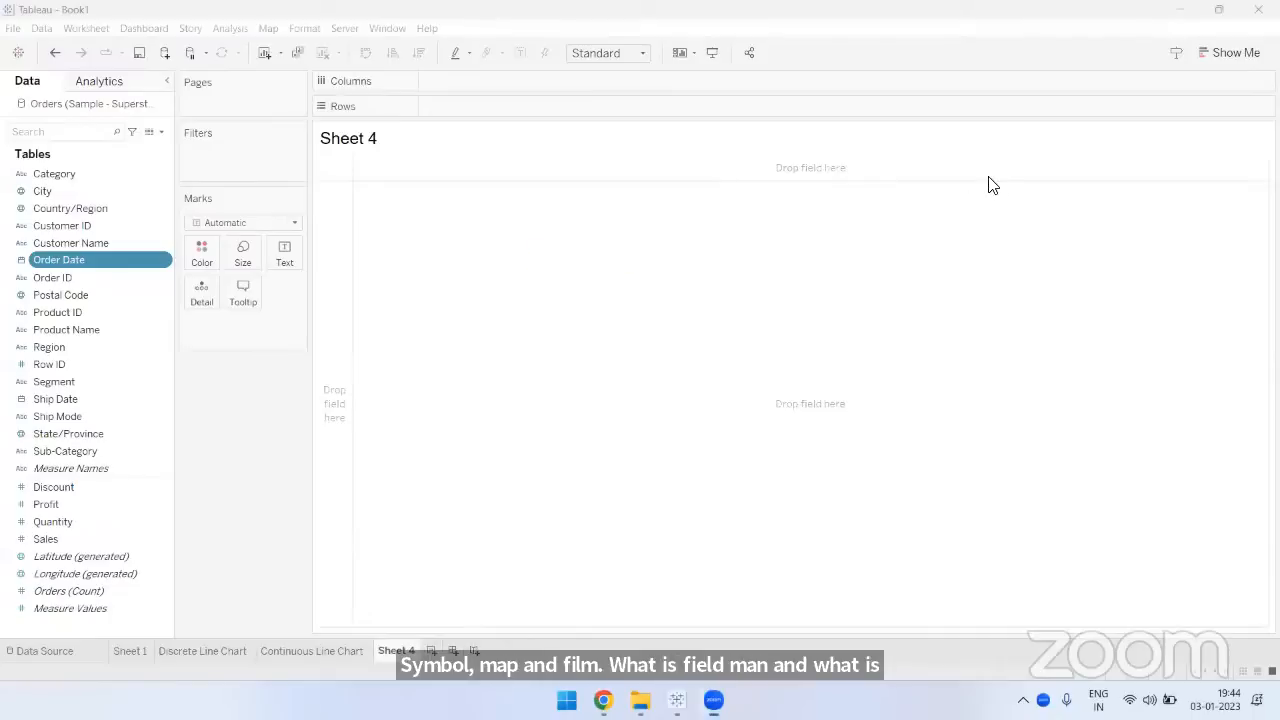
- Build a map on the new sheet by adding Country/Region and State/Province as Detail on the marks
{"action": "left_click", "coordinate": [110, 173]}
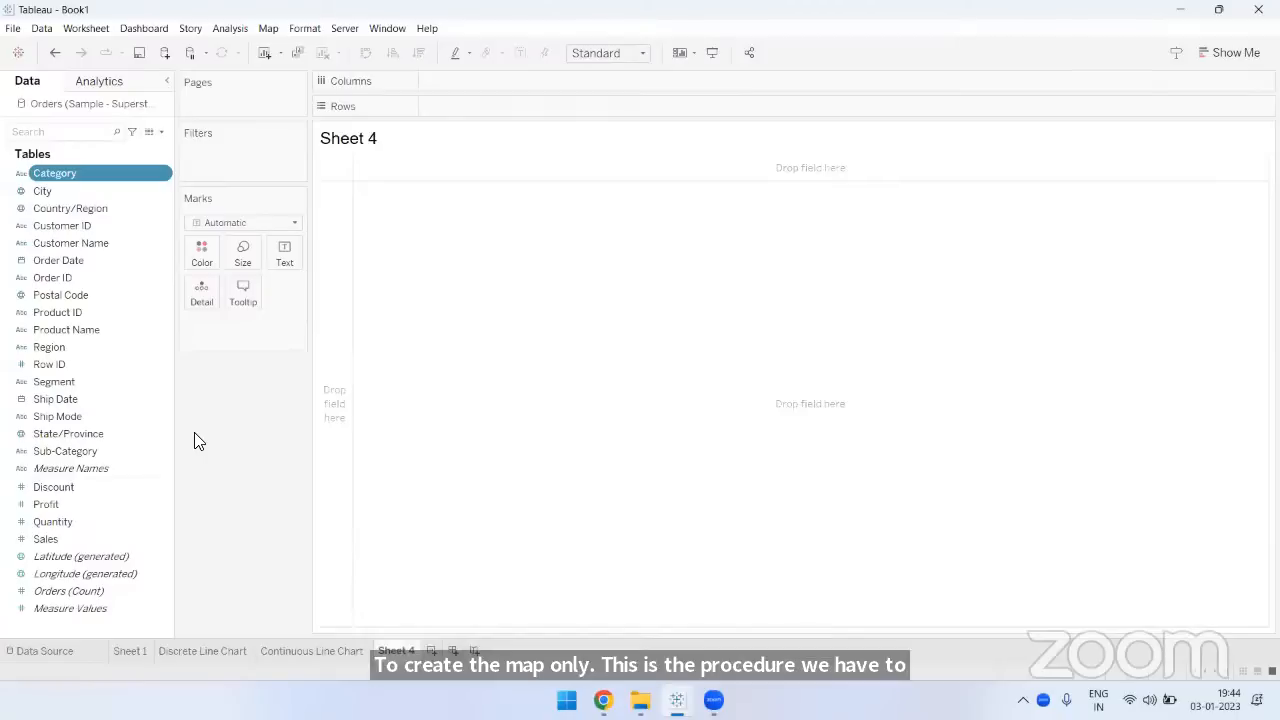
{"action": "left_click", "coordinate": [50, 208]}
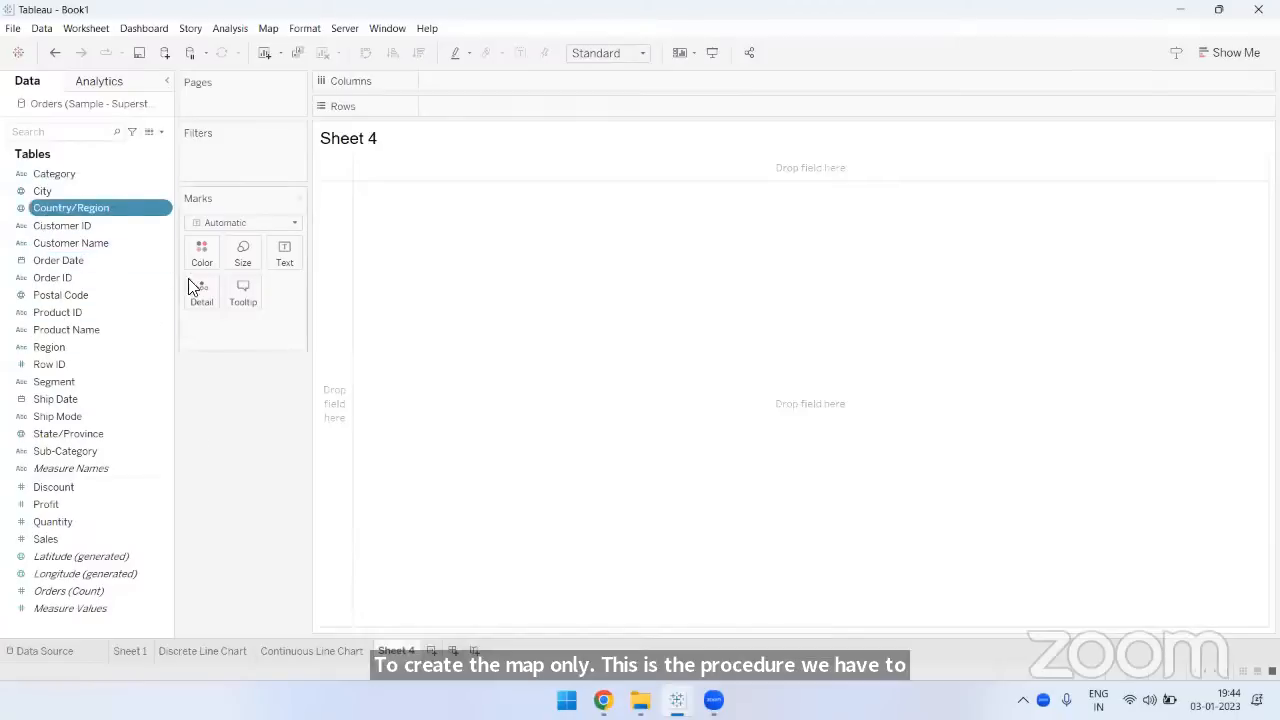
{"action": "left_click_drag", "start_coordinate": [64, 204], "coordinate": [200, 292]}
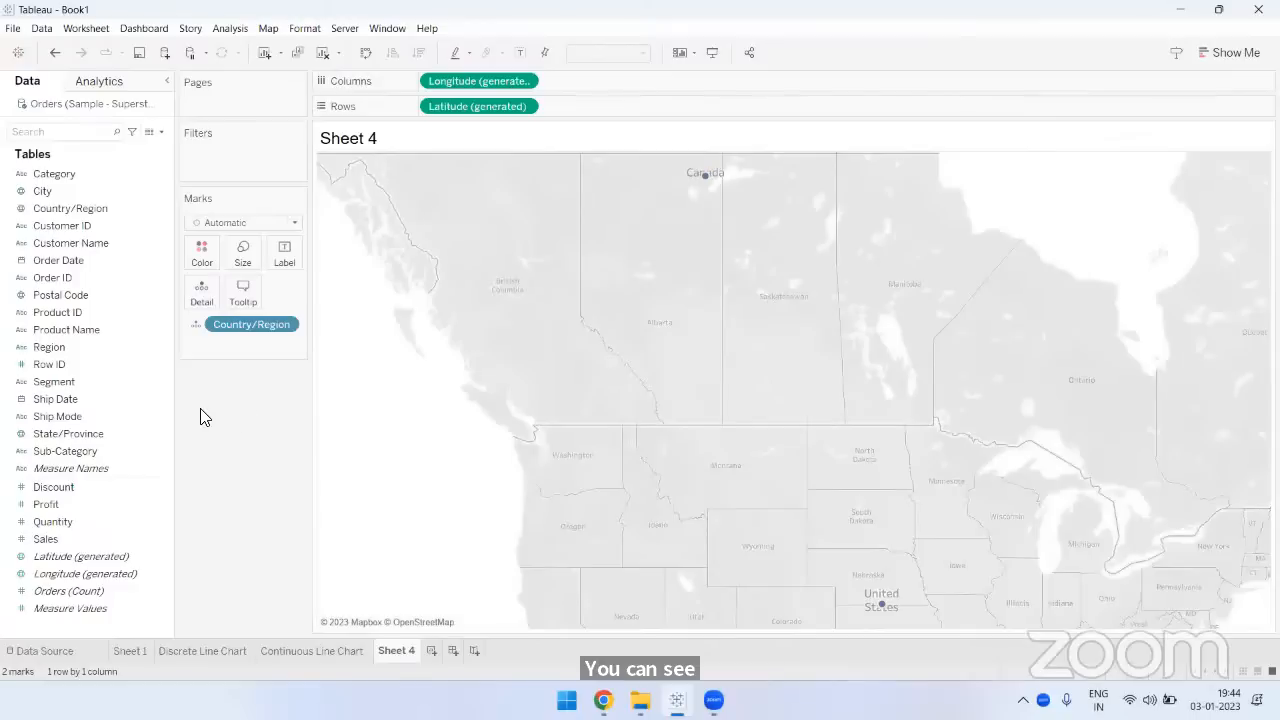
{"action": "left_click", "coordinate": [85, 434]}
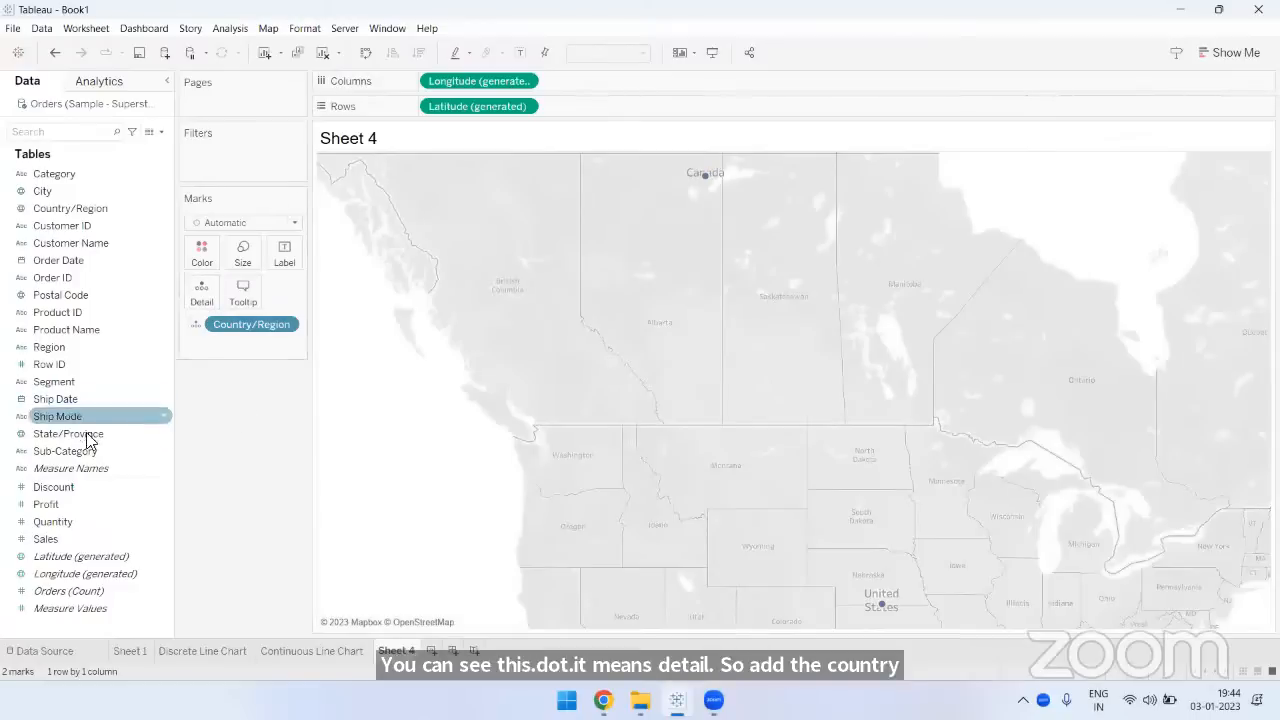
{"action": "left_click_drag", "start_coordinate": [74, 434], "coordinate": [195, 296]}
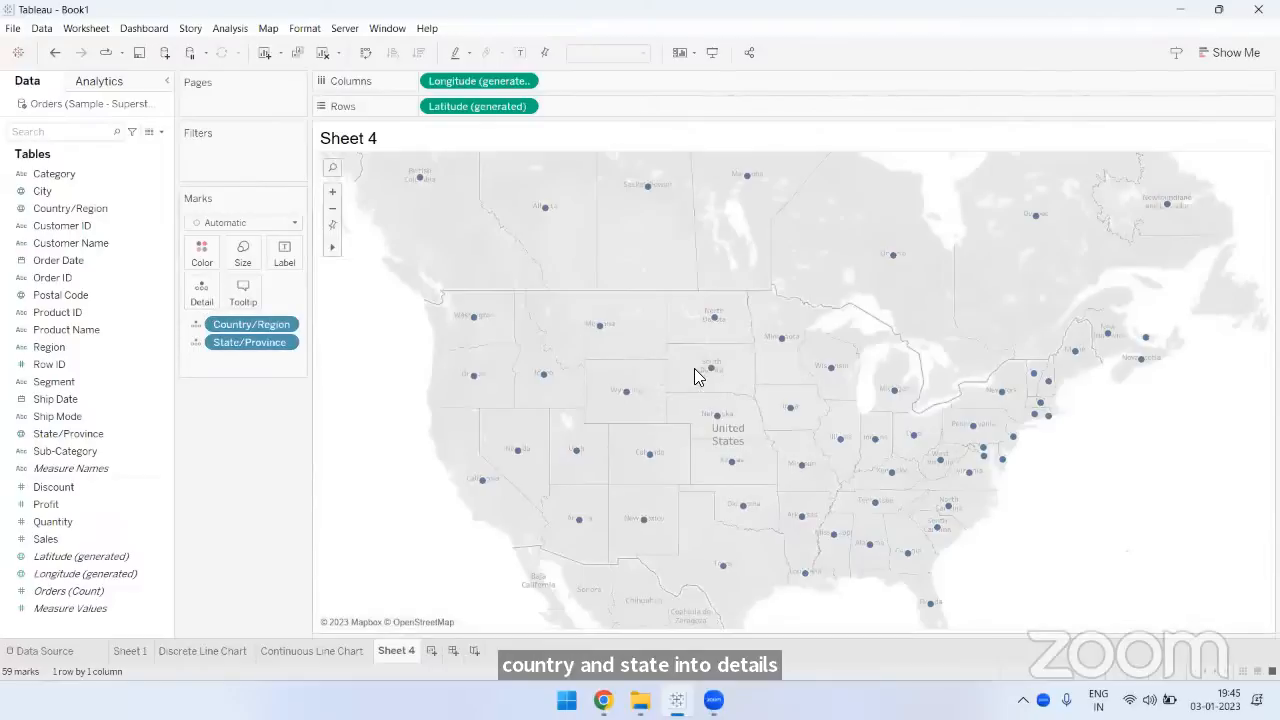
- Add Sales to the map to size the state marks by SUM(Sales), and inspect the Washington and California marks
{"action": "left_click", "coordinate": [74, 551]}
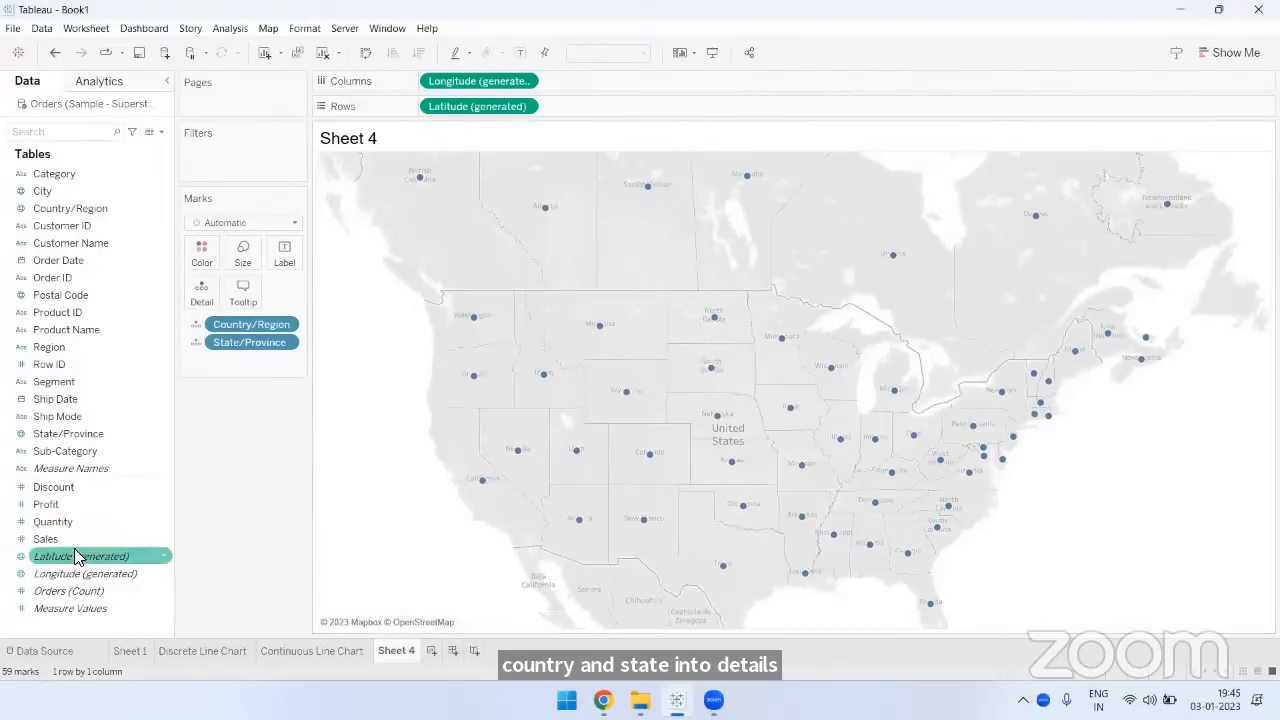
{"action": "left_click", "coordinate": [66, 540]}
{"action": "left_click_drag", "start_coordinate": [66, 540], "coordinate": [736, 384]}
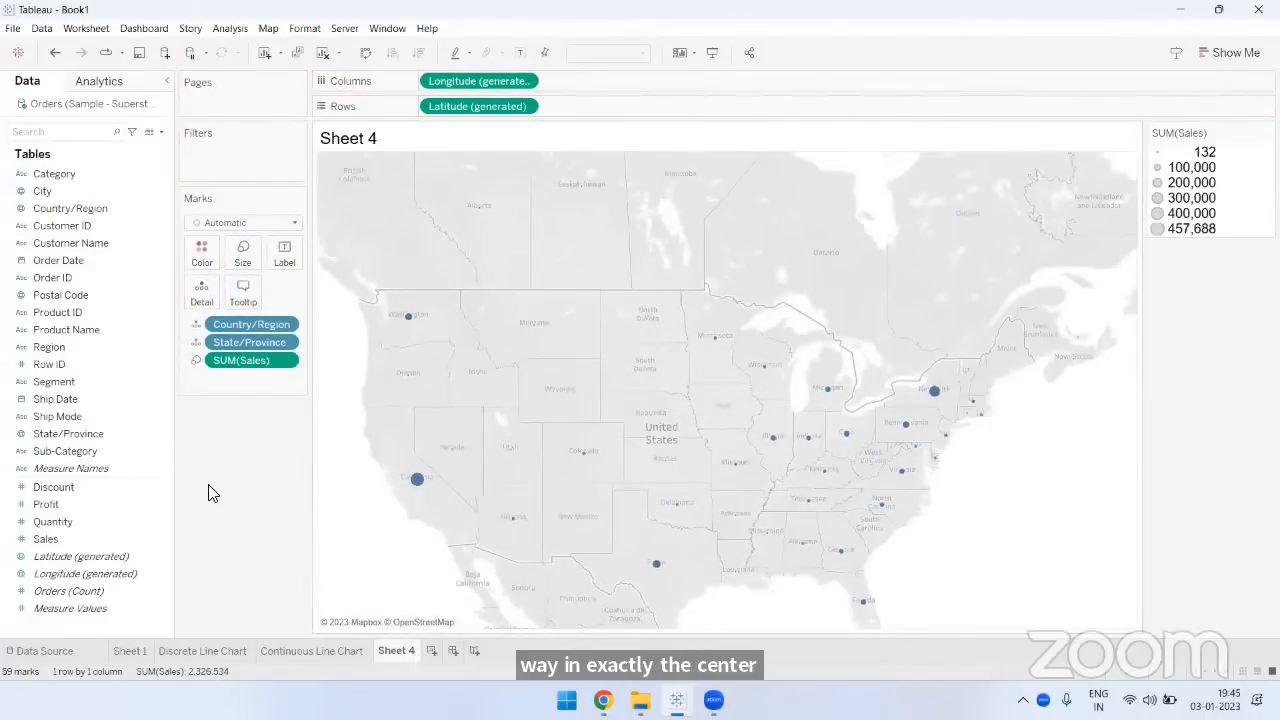
{"action": "mouse_move", "coordinate": [408, 325]}
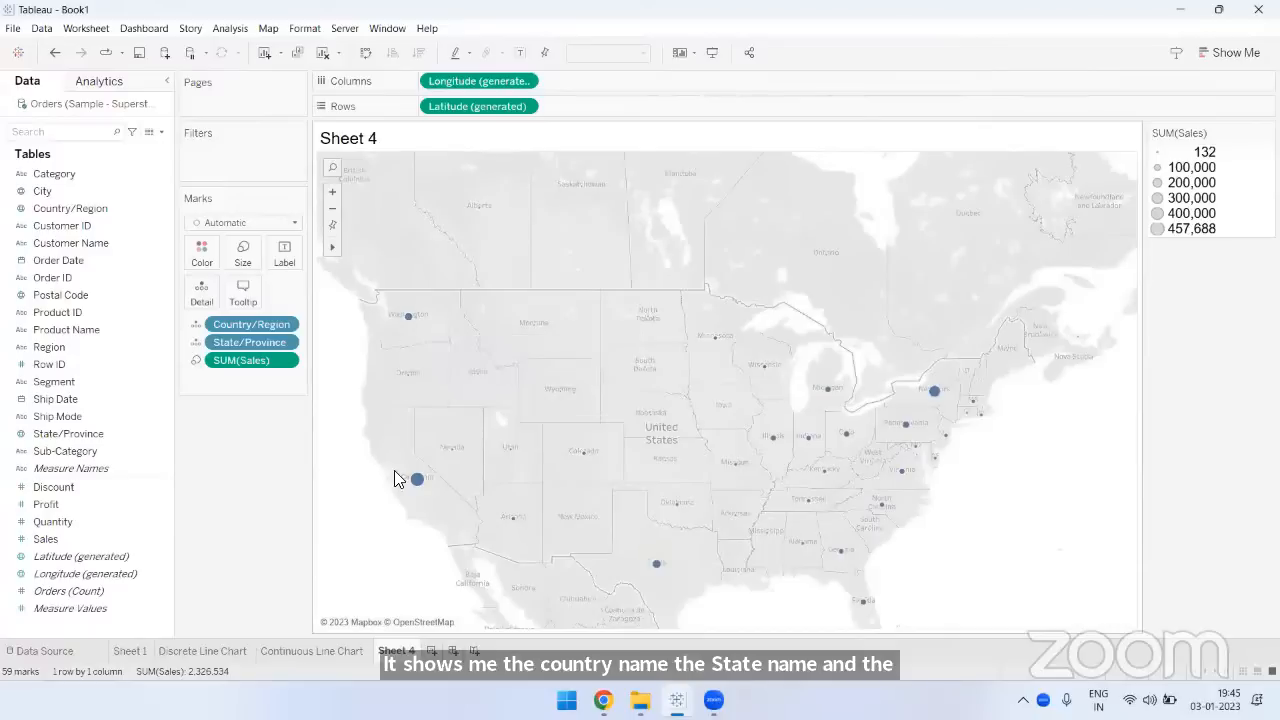
{"action": "mouse_move", "coordinate": [415, 483]}
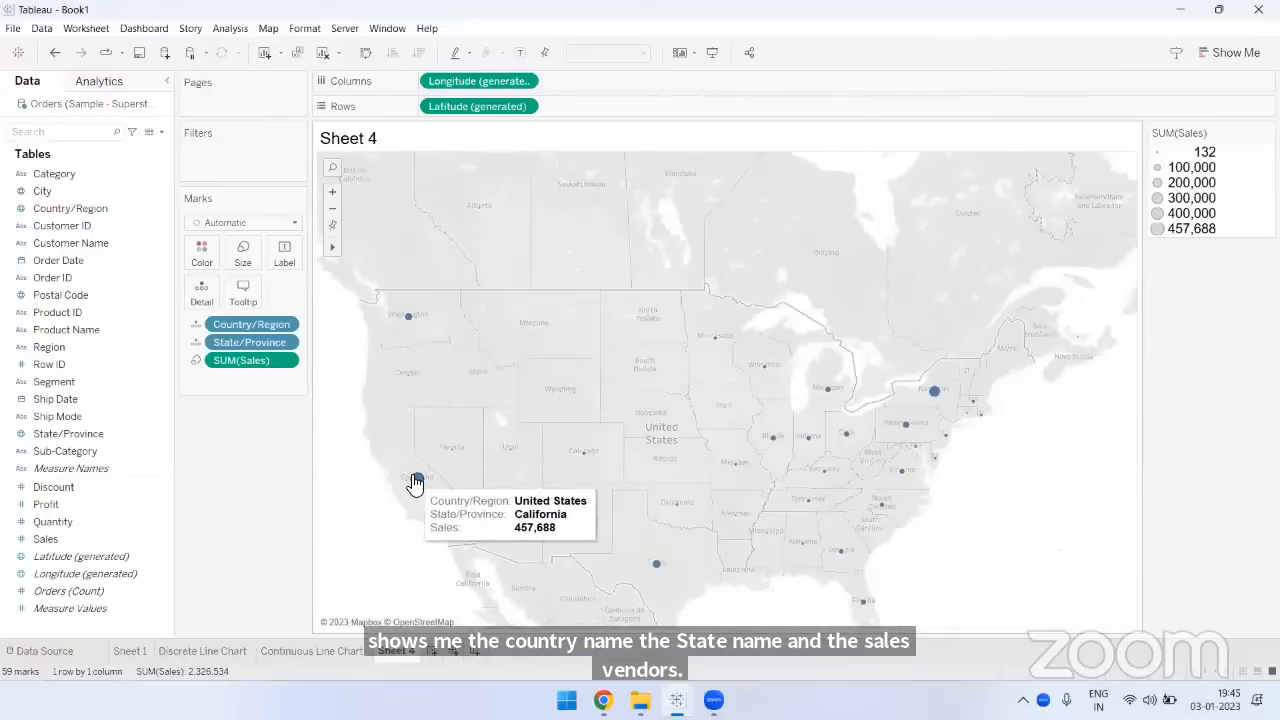
- Enlarge the state circles on the map by raising the overall mark size to about three quarters of its range
{"action": "left_click", "coordinate": [245, 256]}
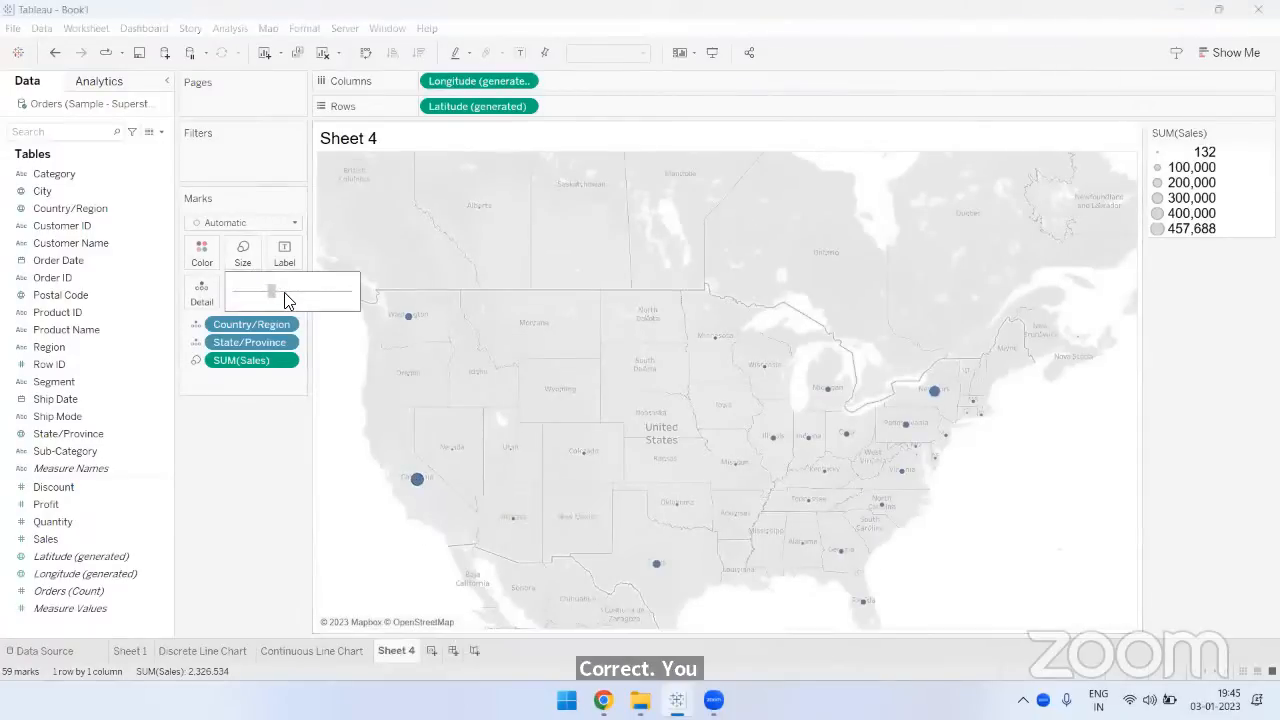
{"action": "left_click_drag", "start_coordinate": [305, 303], "coordinate": [325, 298]}
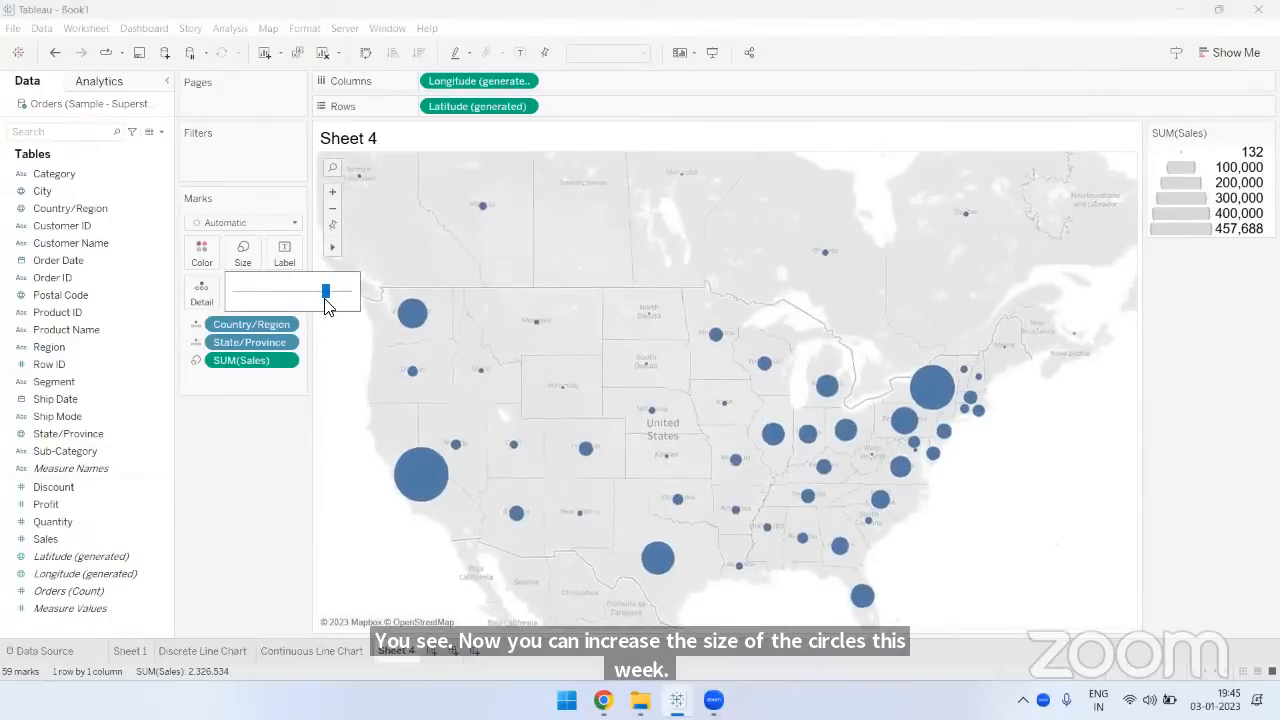
{"action": "left_click", "coordinate": [247, 499]}
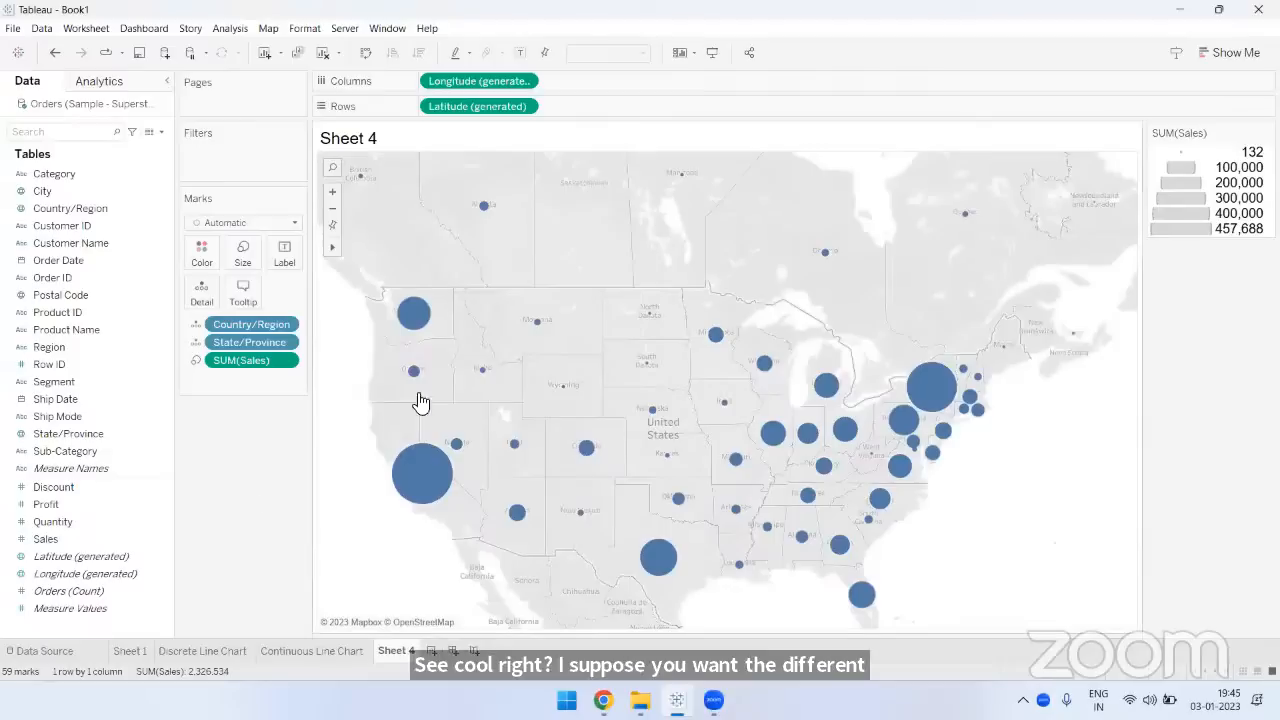
- Color the map circles by State/Province so each state gets its own color
{"action": "mouse_move", "coordinate": [434, 331]}
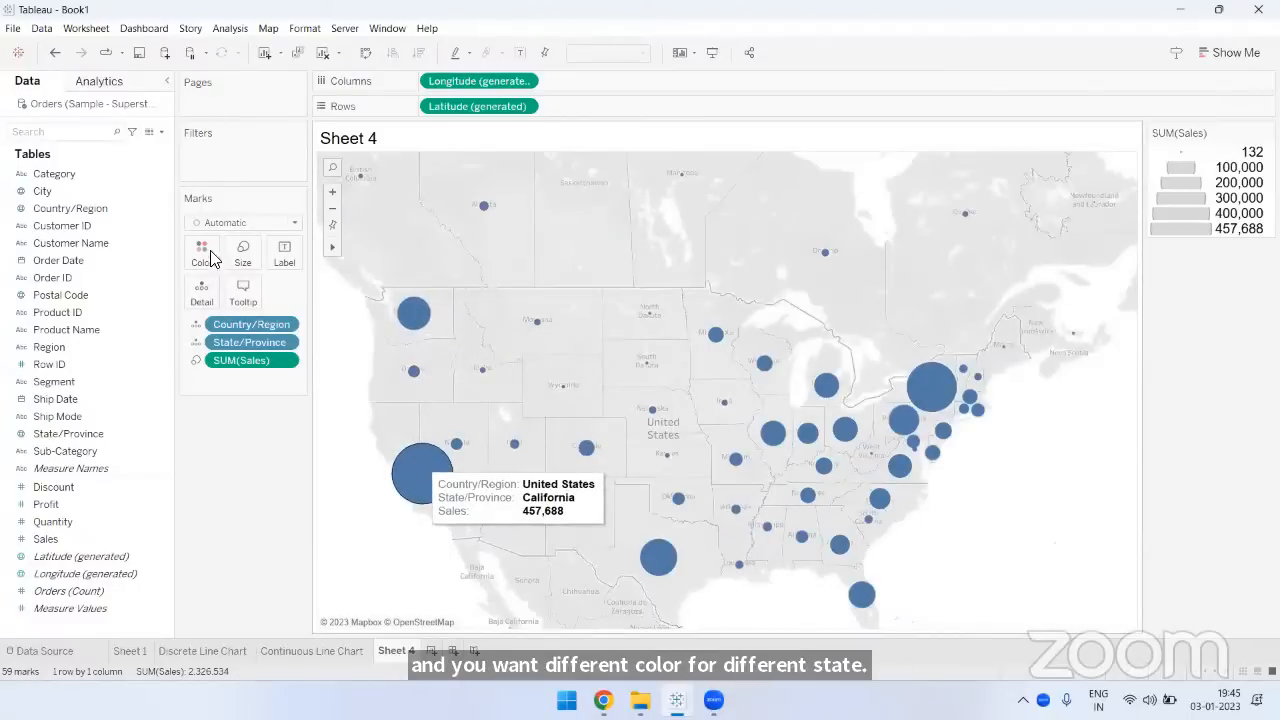
{"action": "left_click", "coordinate": [70, 433]}
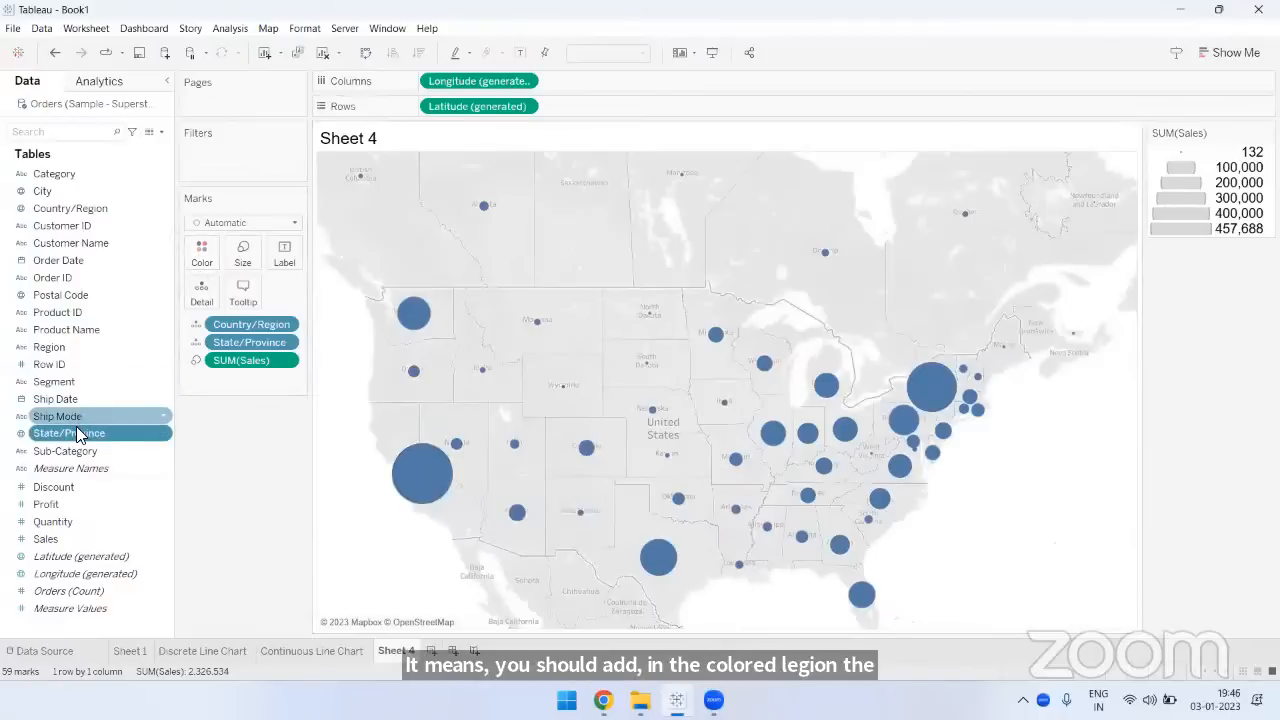
{"action": "left_click_drag", "start_coordinate": [76, 430], "coordinate": [201, 262]}
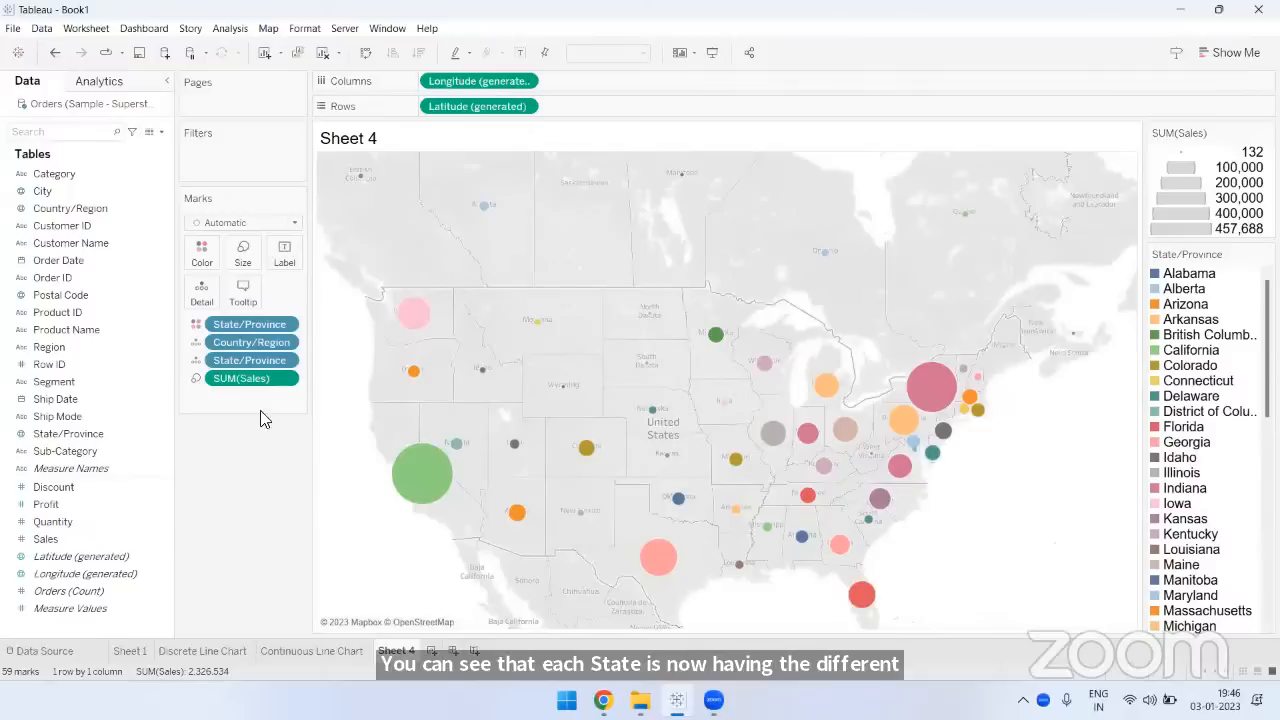
- Add a black border around the state circles on the map
{"action": "mouse_move", "coordinate": [491, 379]}
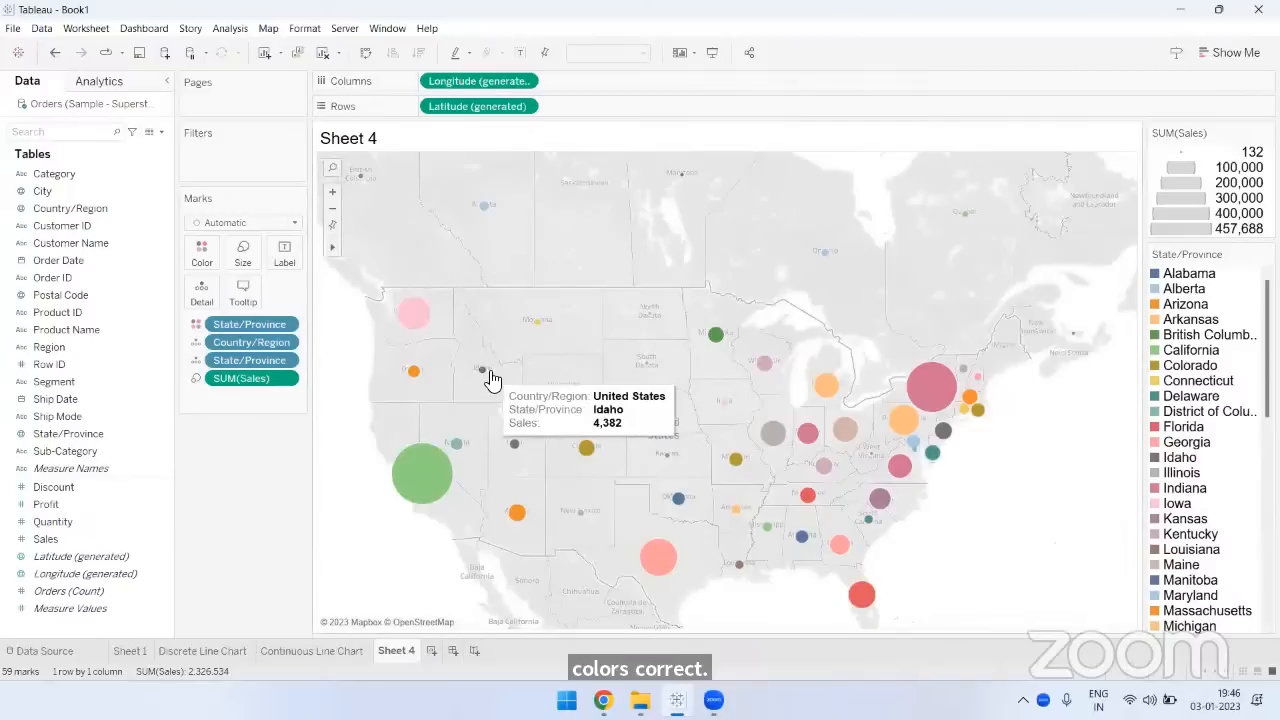
{"action": "left_click", "coordinate": [204, 254]}
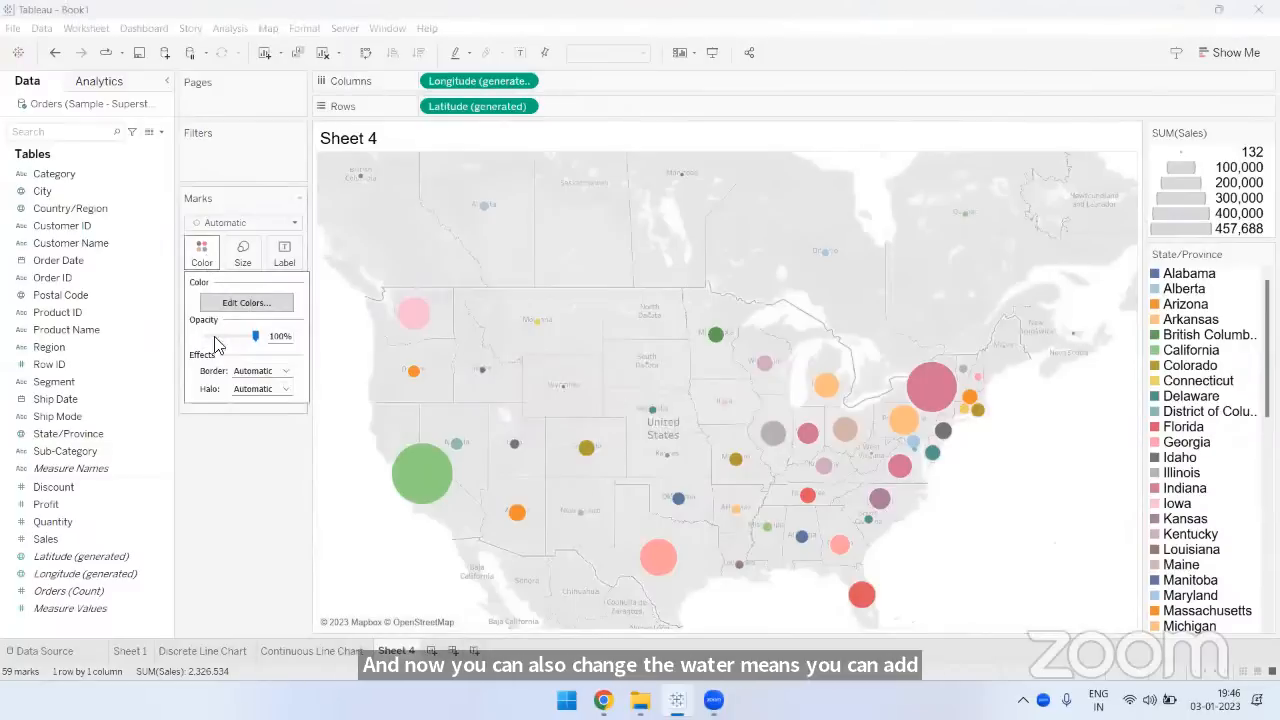
{"action": "left_click", "coordinate": [253, 372]}
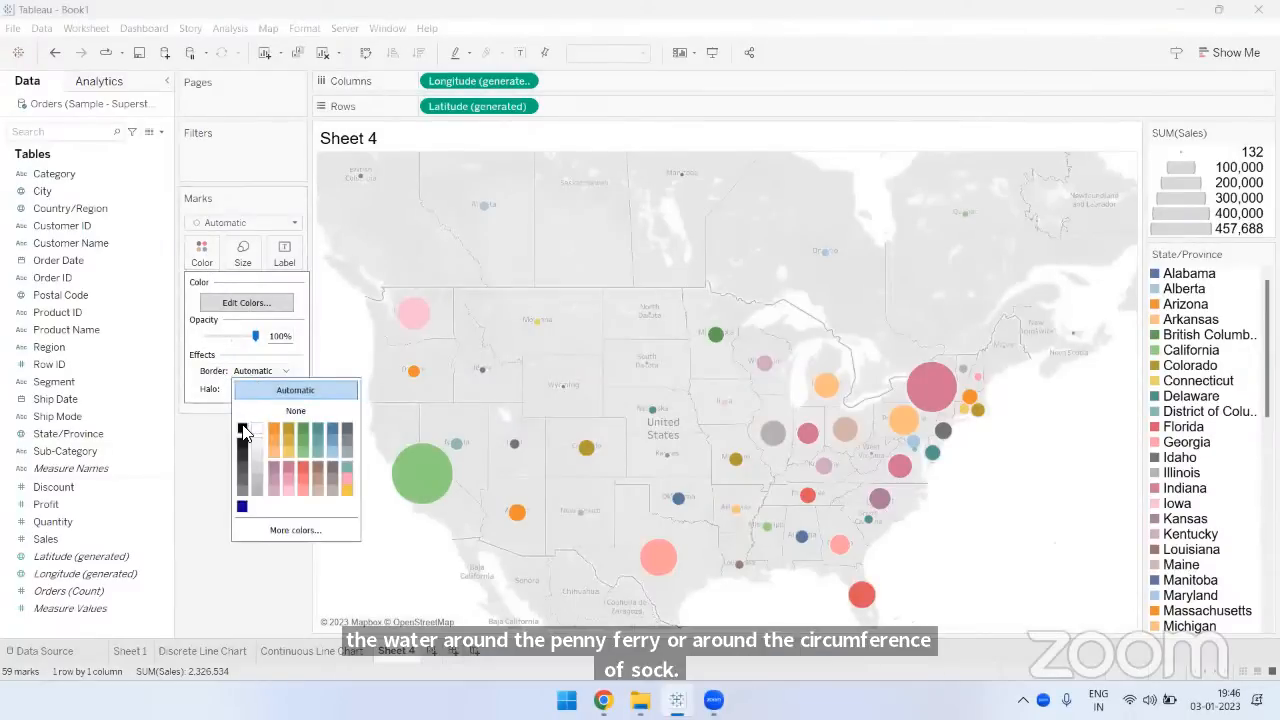
{"action": "left_click", "coordinate": [243, 429]}
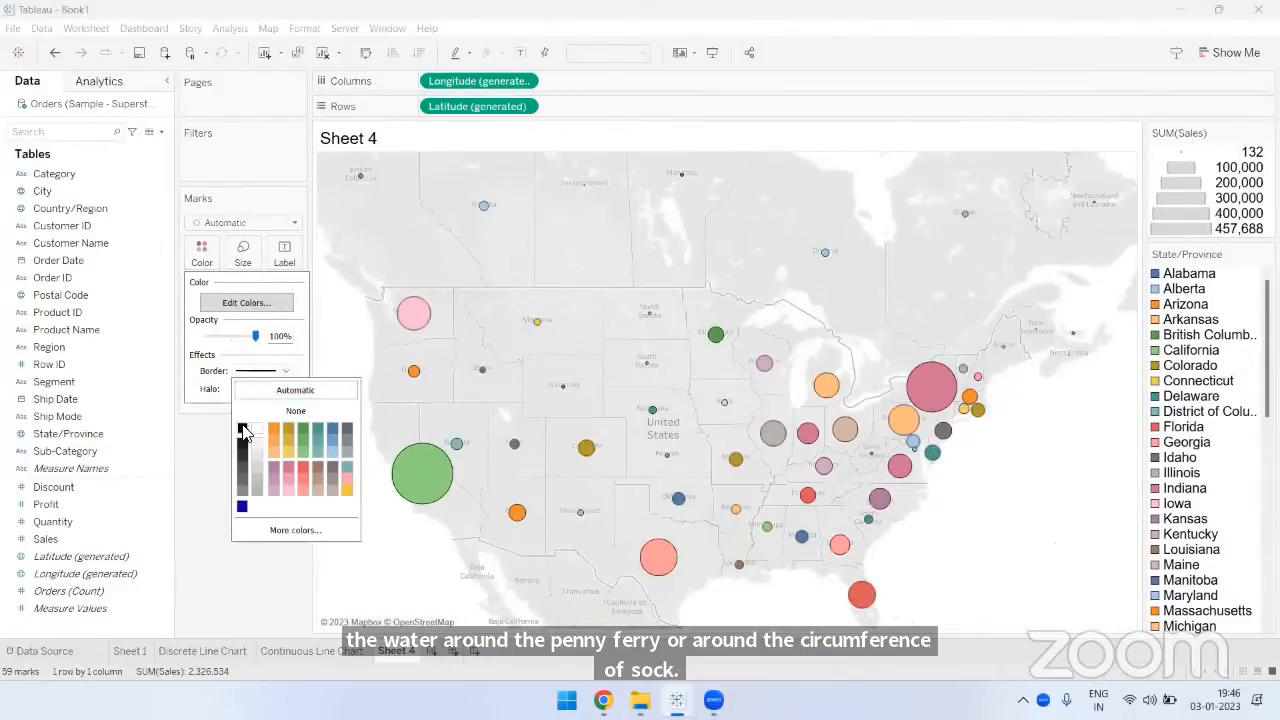
{"action": "left_click", "coordinate": [207, 588]}
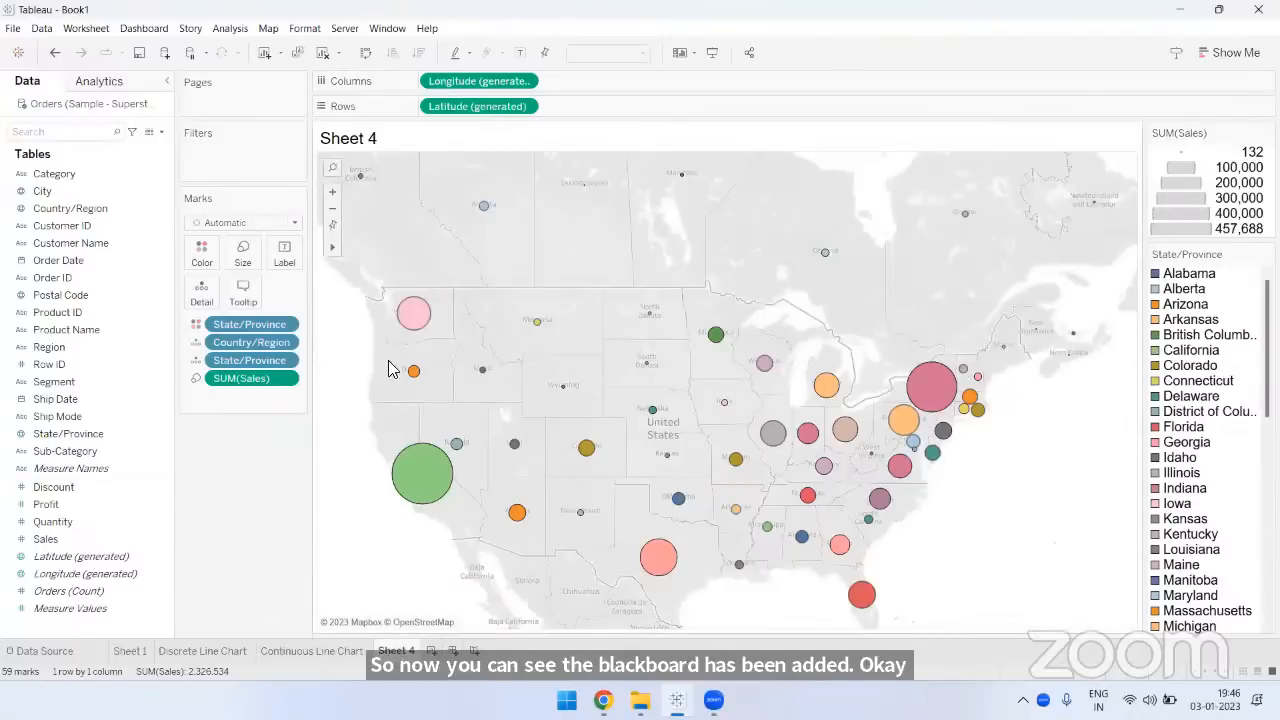
- Inspect the sales details of the Oregon and California circles on the map
{"action": "mouse_move", "coordinate": [383, 320]}
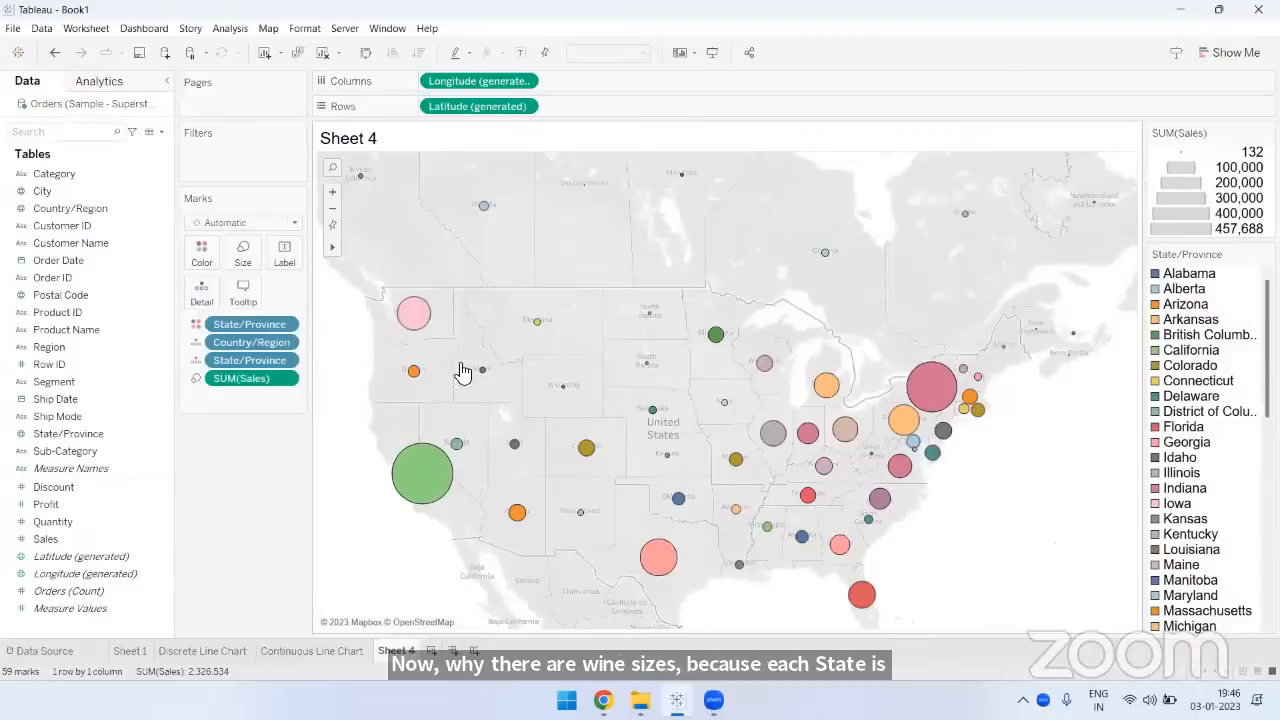
{"action": "mouse_move", "coordinate": [416, 374]}
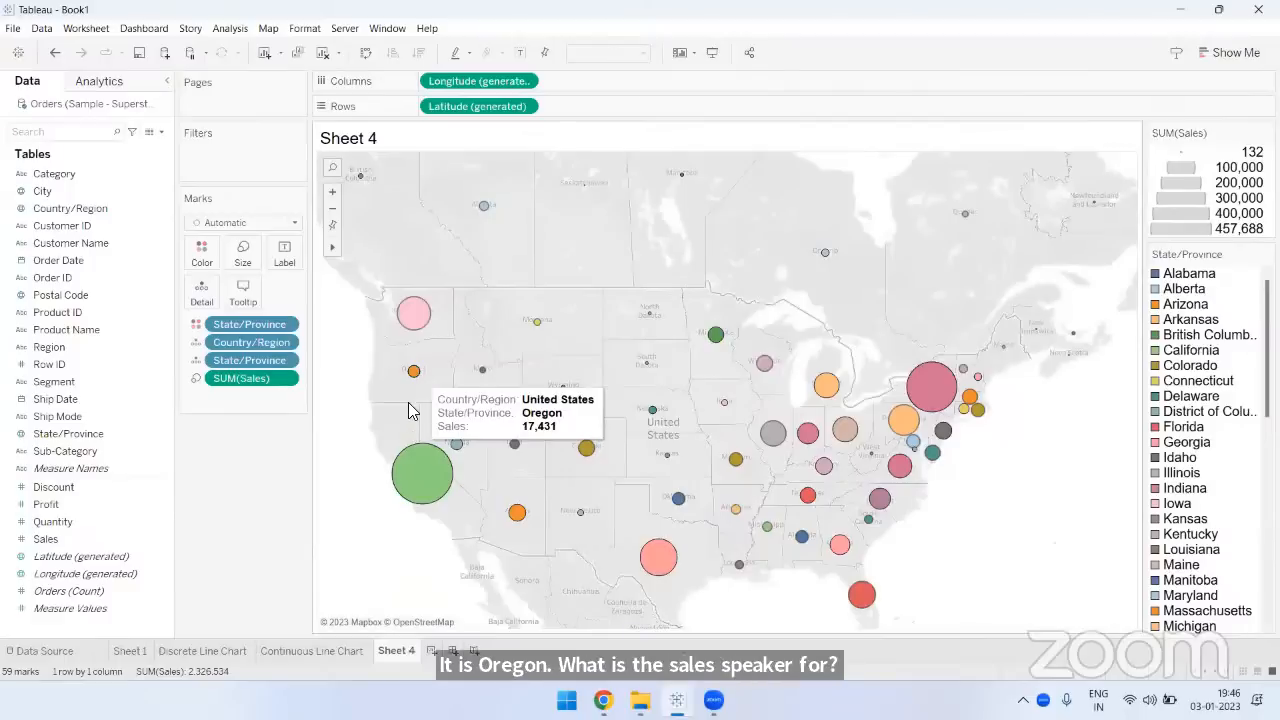
{"action": "mouse_move", "coordinate": [418, 471]}
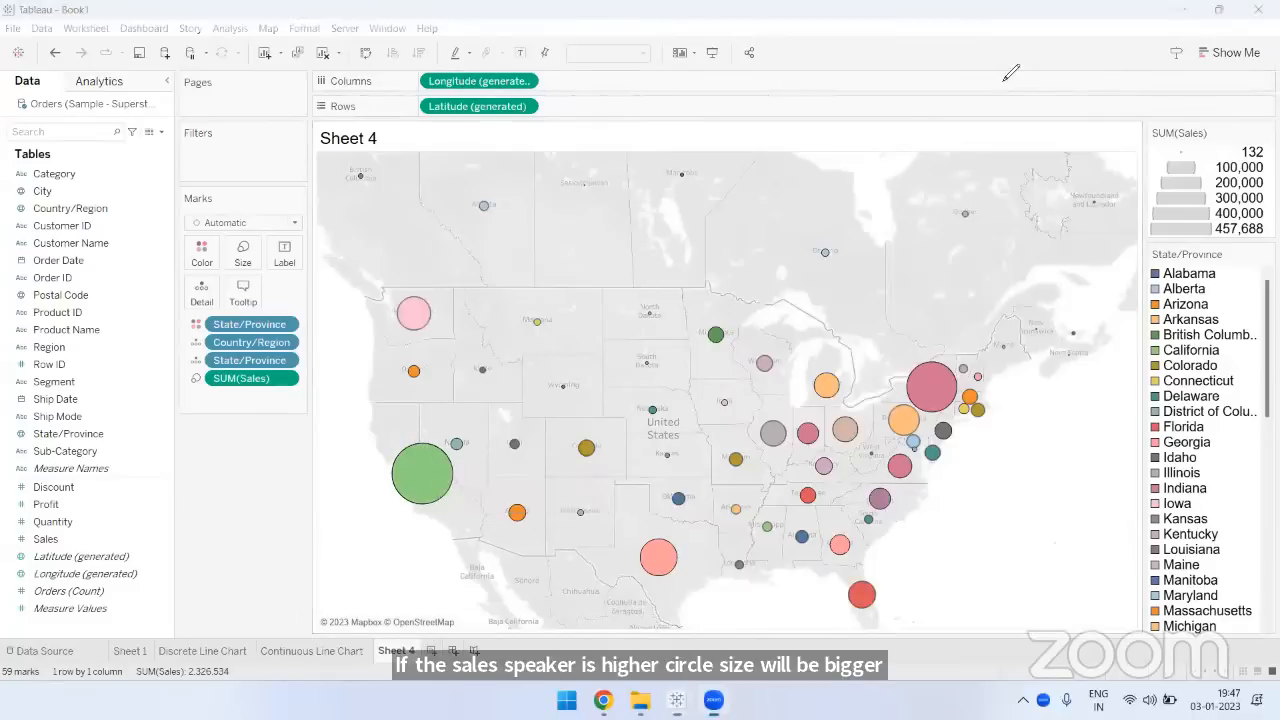
- Annotate the SUM(Sales) size mark, the path from the Sales field to the map, and the California circle, clearing the drawings
{"action": "mouse_move", "coordinate": [176, 367]}
{"action": "left_mouse_down"}
{"action": "mouse_move", "coordinate": [241, 370]}
{"action": "mouse_move", "coordinate": [274, 404]}
{"action": "mouse_move", "coordinate": [200, 398]}
{"action": "mouse_move", "coordinate": [176, 365]}
{"action": "left_mouse_up"}
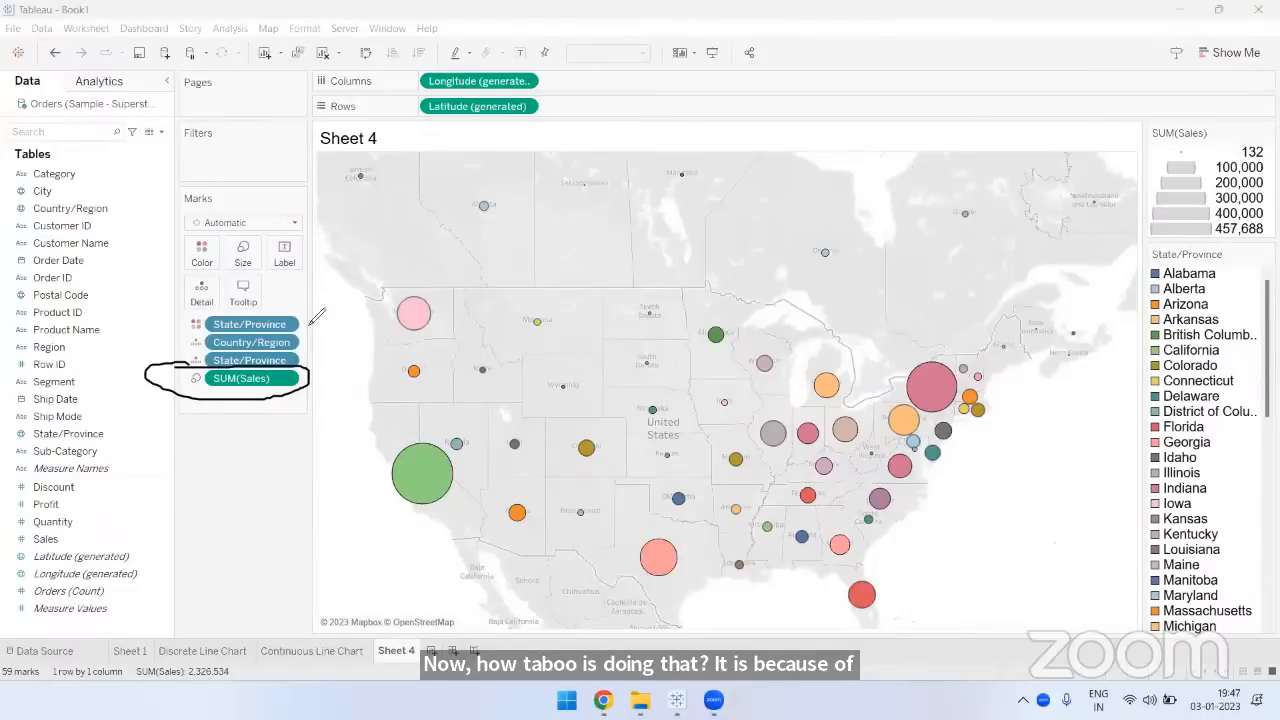
{"action": "mouse_move", "coordinate": [73, 540]}
{"action": "left_mouse_down"}
{"action": "mouse_move", "coordinate": [499, 378]}
{"action": "mouse_move", "coordinate": [598, 380]}
{"action": "mouse_move", "coordinate": [560, 405]}
{"action": "left_mouse_up"}
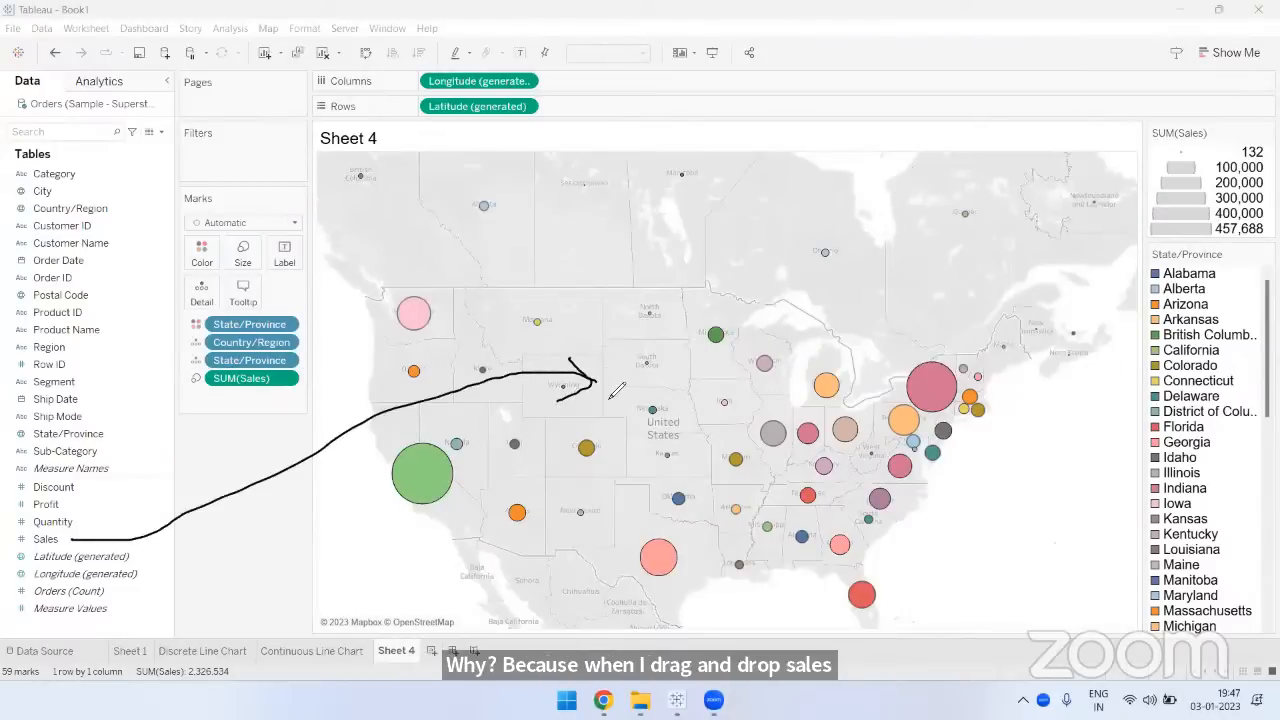
{"action": "mouse_move", "coordinate": [236, 393]}
{"action": "left_mouse_down"}
{"action": "mouse_move", "coordinate": [288, 366]}
{"action": "mouse_move", "coordinate": [186, 372]}
{"action": "mouse_move", "coordinate": [208, 395]}
{"action": "left_mouse_up"}
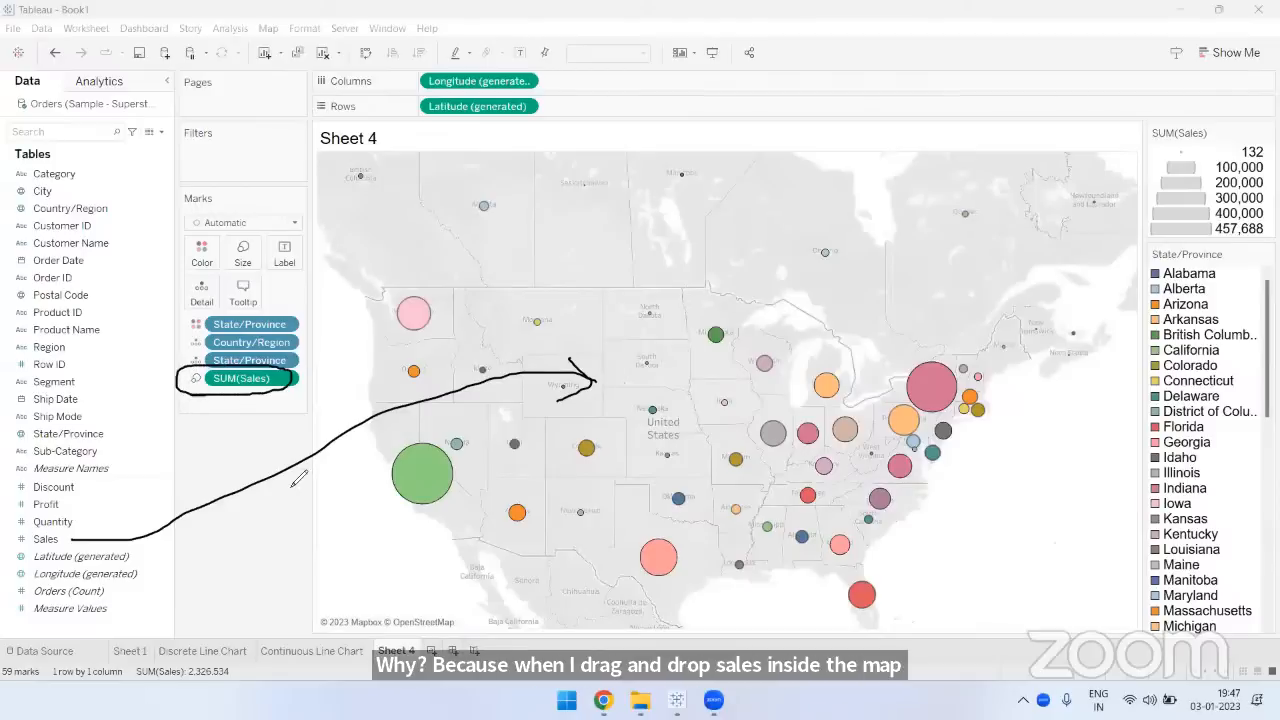
{"action": "mouse_move", "coordinate": [250, 238]}
{"action": "left_mouse_down"}
{"action": "mouse_move", "coordinate": [228, 262]}
{"action": "mouse_move", "coordinate": [250, 266]}
{"action": "mouse_move", "coordinate": [246, 238]}
{"action": "left_mouse_up"}
{"action": "left_click", "coordinate": [907, 183]}
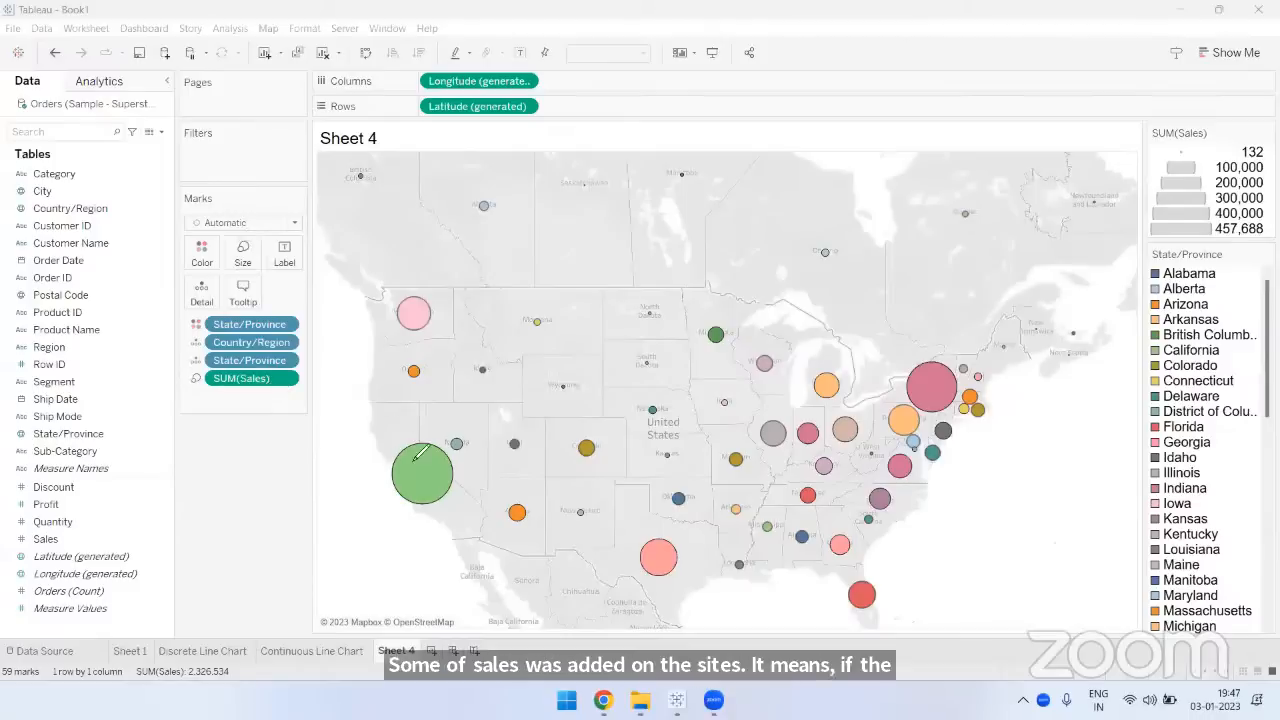
{"action": "mouse_move", "coordinate": [372, 415]}
{"action": "left_mouse_down"}
{"action": "mouse_move", "coordinate": [410, 453]}
{"action": "mouse_move", "coordinate": [413, 414]}
{"action": "left_mouse_up"}
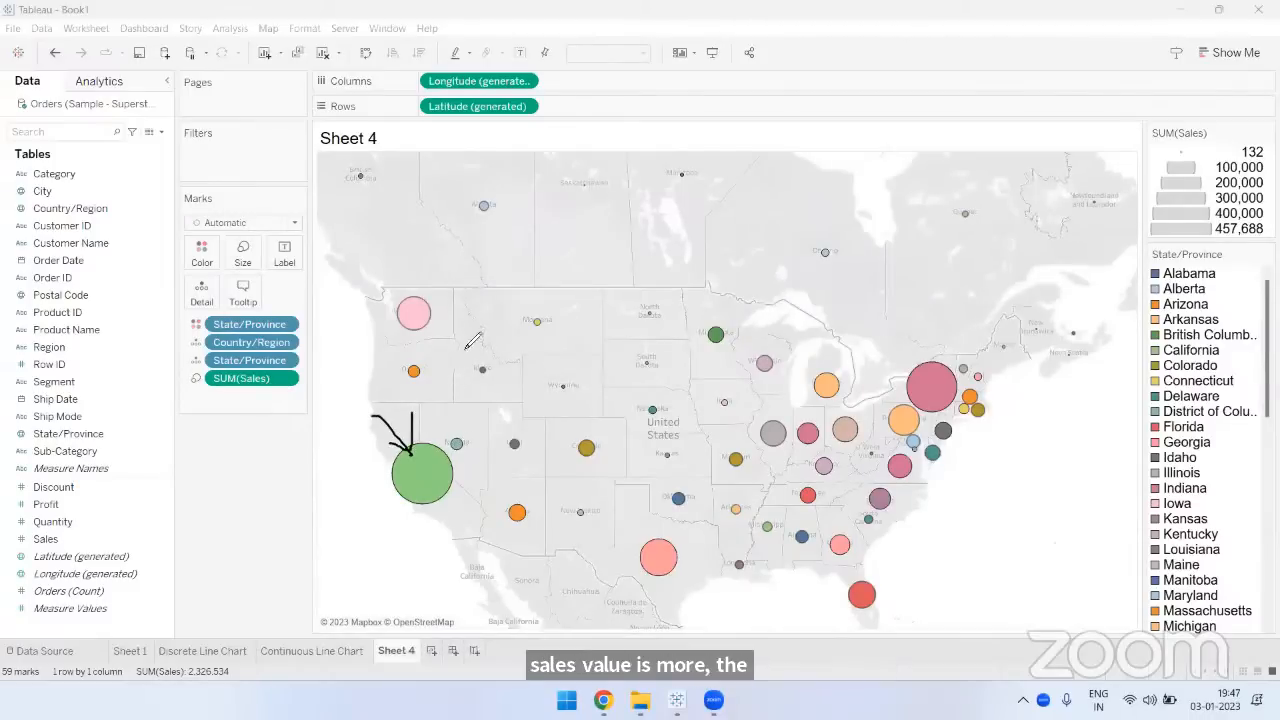
{"action": "mouse_move", "coordinate": [464, 343]}
{"action": "left_mouse_down"}
{"action": "mouse_move", "coordinate": [435, 361]}
{"action": "mouse_move", "coordinate": [452, 371]}
{"action": "left_mouse_up"}
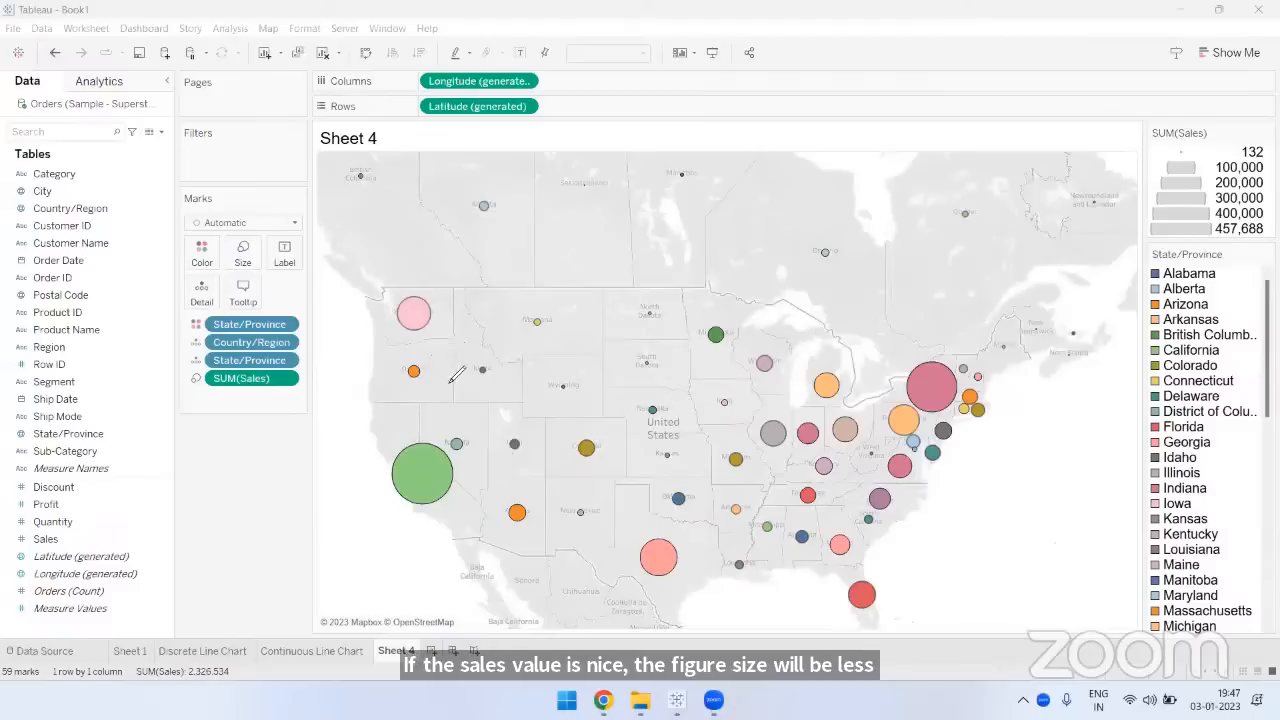
- Annotate the Washington mark with an arrow and the handwritten label "Circle"
{"action": "mouse_move", "coordinate": [443, 300]}
{"action": "left_mouse_down"}
{"action": "mouse_move", "coordinate": [484, 287]}
{"action": "mouse_move", "coordinate": [465, 308]}
{"action": "left_mouse_up"}
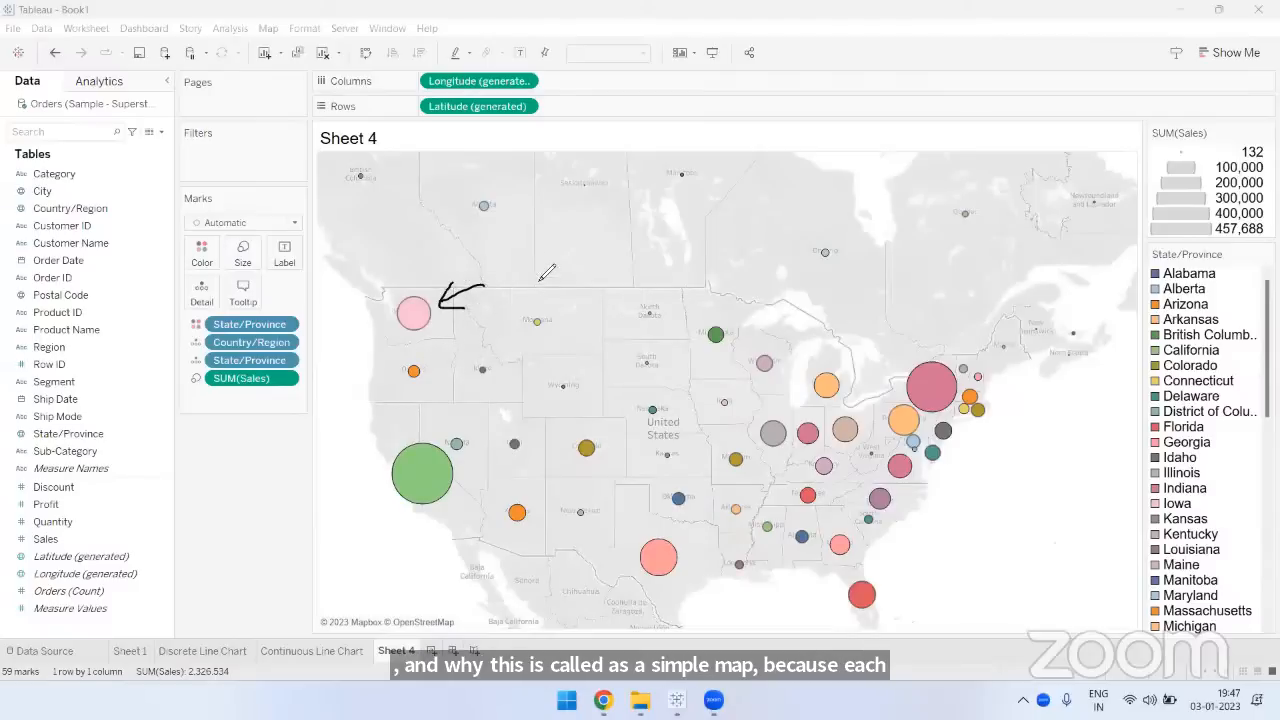
{"action": "mouse_move", "coordinate": [520, 258]}
{"action": "left_mouse_down"}
{"action": "mouse_move", "coordinate": [515, 289]}
{"action": "mouse_move", "coordinate": [538, 286]}
{"action": "left_mouse_up"}
{"action": "mouse_move", "coordinate": [547, 262]}
{"action": "left_mouse_down"}
{"action": "mouse_move", "coordinate": [558, 296]}
{"action": "mouse_move", "coordinate": [566, 262]}
{"action": "left_mouse_up"}
{"action": "left_click_drag", "start_coordinate": [588, 266], "coordinate": [588, 290]}
{"action": "left_click_drag", "start_coordinate": [594, 258], "coordinate": [630, 290]}
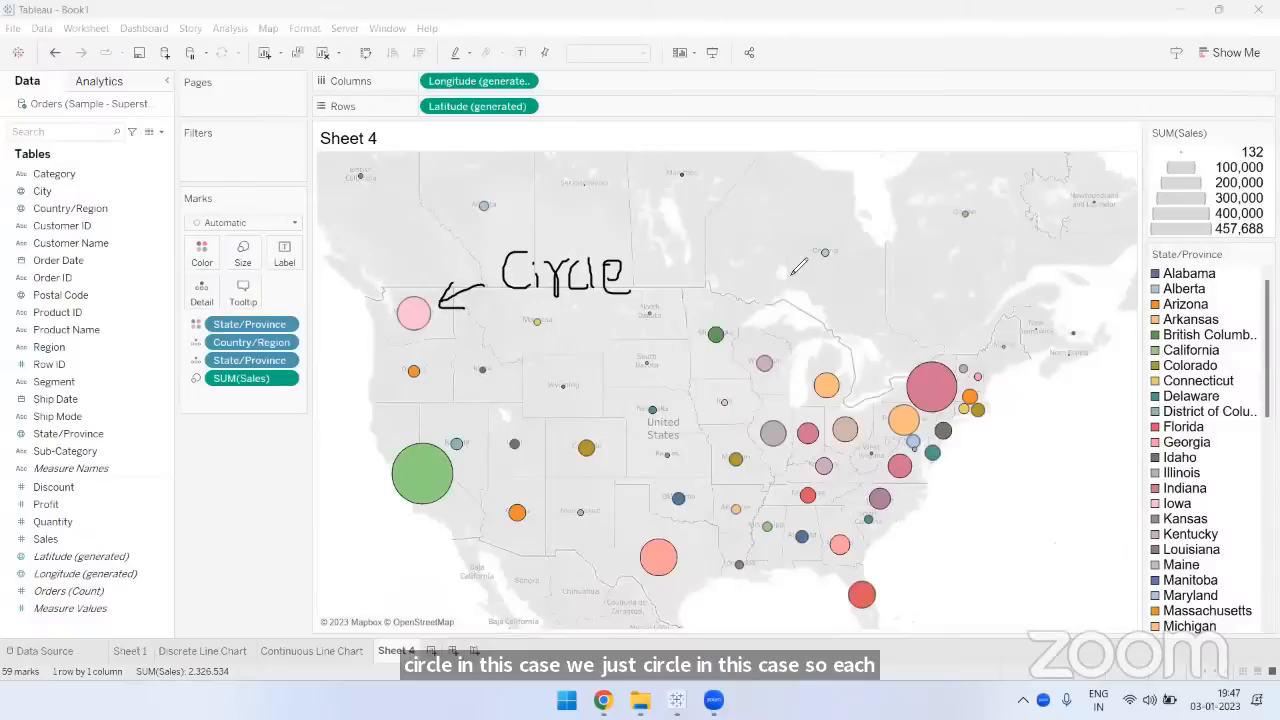
- Write "Symbol map" with a check mark over the map, and clear all annotations
{"action": "left_click_drag", "start_coordinate": [759, 206], "coordinate": [732, 276]}
{"action": "left_click_drag", "start_coordinate": [763, 234], "coordinate": [783, 317]}
{"action": "left_click_drag", "start_coordinate": [804, 248], "coordinate": [876, 290]}
{"action": "mouse_move", "coordinate": [887, 238]}
{"action": "left_mouse_down"}
{"action": "mouse_move", "coordinate": [897, 307]}
{"action": "mouse_move", "coordinate": [938, 276]}
{"action": "left_mouse_up"}
{"action": "mouse_move", "coordinate": [953, 249]}
{"action": "left_mouse_down"}
{"action": "mouse_move", "coordinate": [958, 304]}
{"action": "mouse_move", "coordinate": [893, 337]}
{"action": "mouse_move", "coordinate": [1000, 342]}
{"action": "left_mouse_up"}
{"action": "left_click_drag", "start_coordinate": [986, 322], "coordinate": [985, 415]}
{"action": "left_click_drag", "start_coordinate": [1000, 330], "coordinate": [1055, 312]}
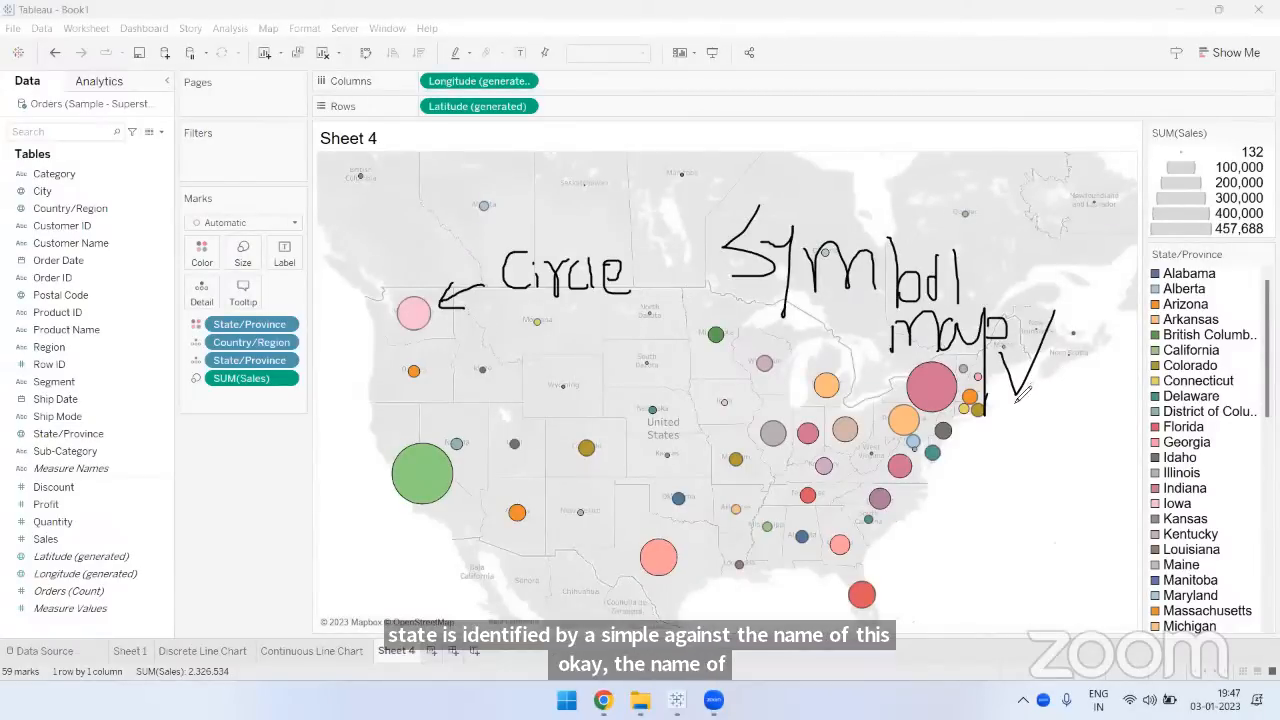
{"action": "key", "text": "Escape"}
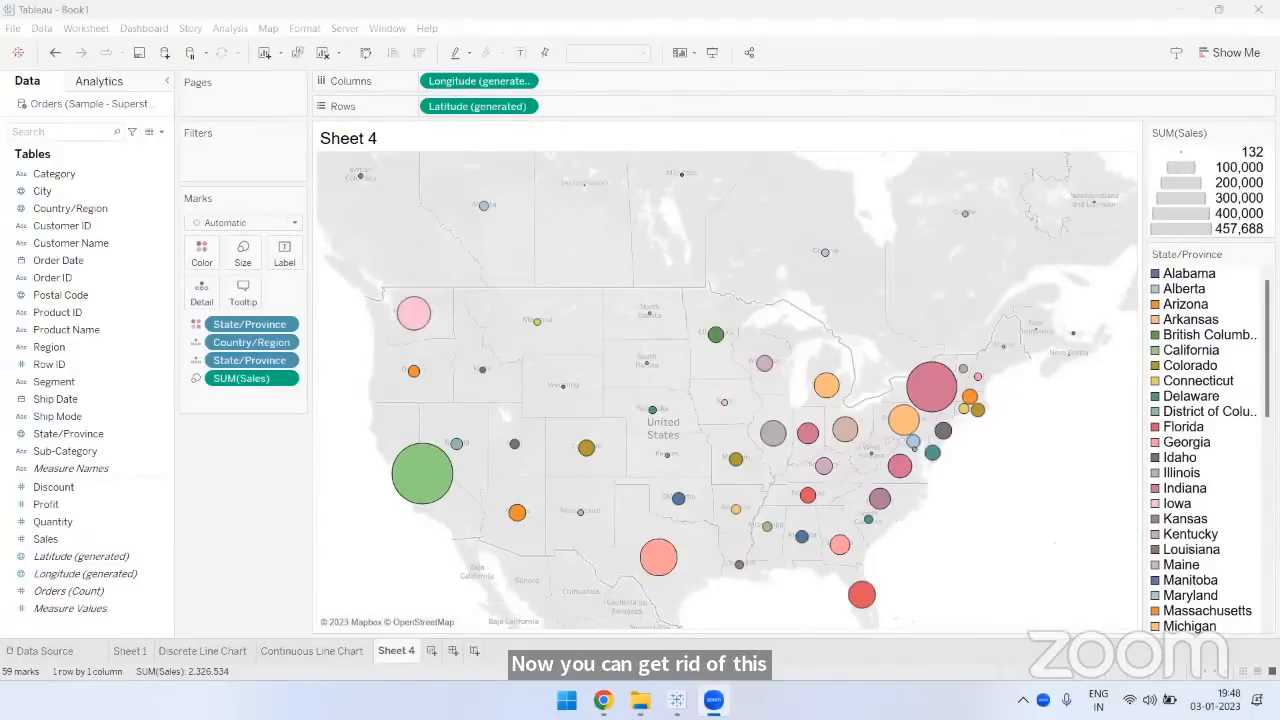
- Hide the State/Province color legend and the Sales size legend, and preview the sheet in presentation mode
{"action": "left_click", "coordinate": [690, 58]}
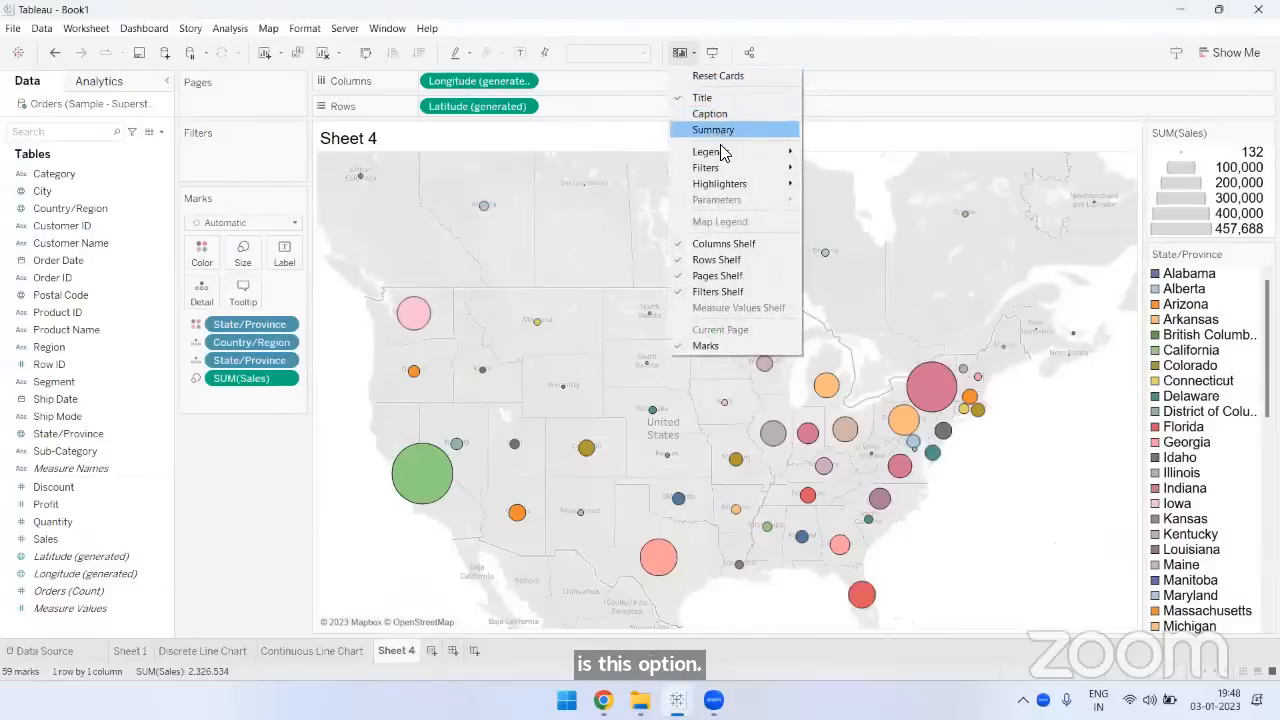
{"action": "mouse_move", "coordinate": [722, 153]}
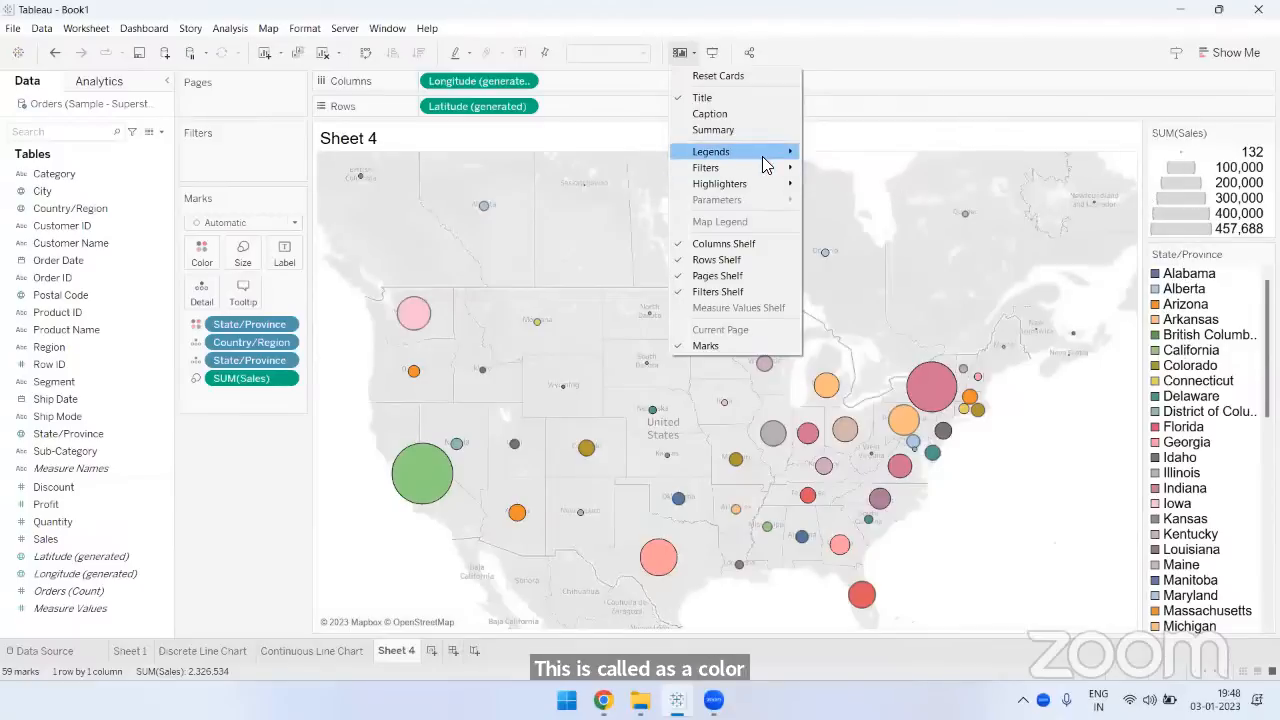
{"action": "left_click", "coordinate": [845, 153]}
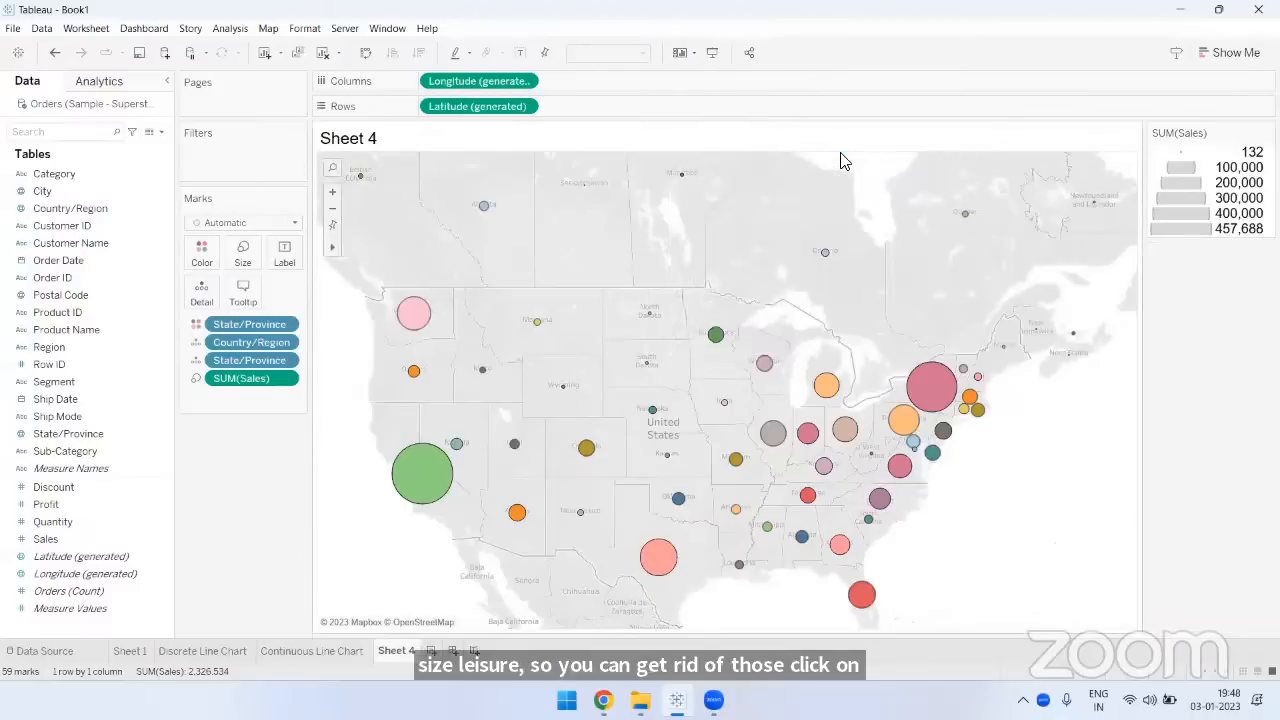
{"action": "left_click", "coordinate": [682, 54]}
{"action": "mouse_move", "coordinate": [771, 152]}
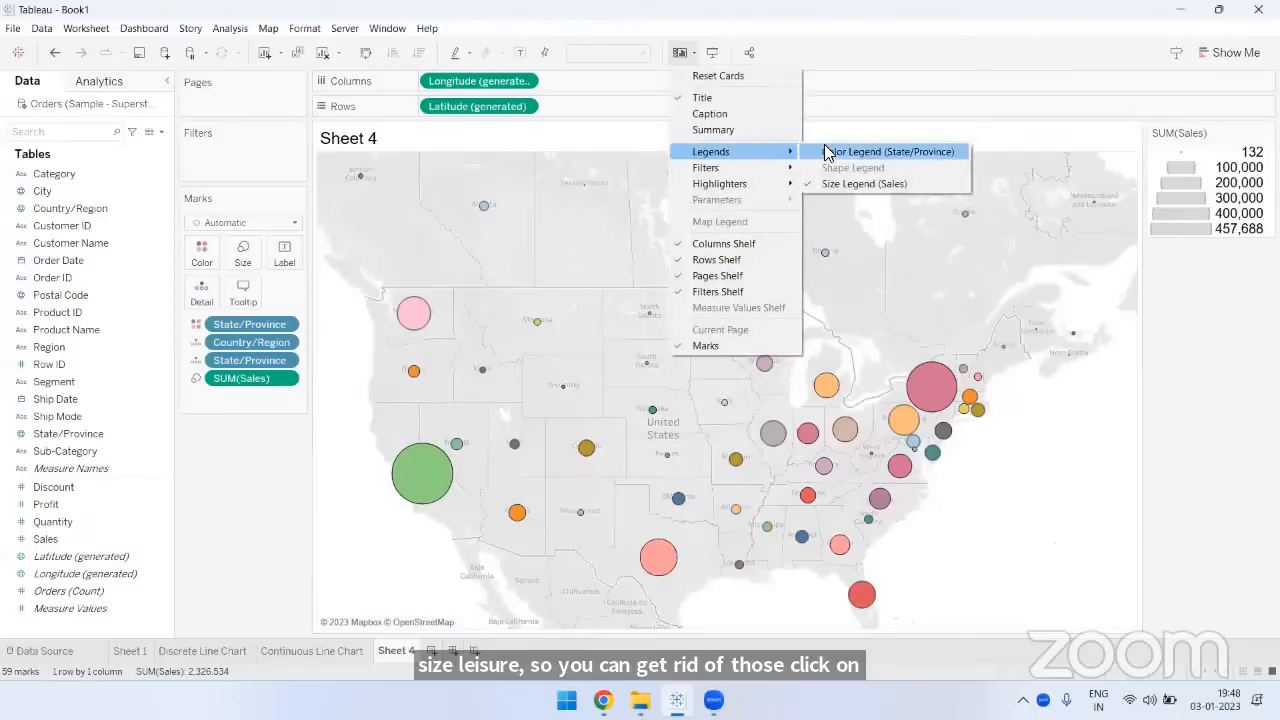
{"action": "left_click", "coordinate": [836, 188]}
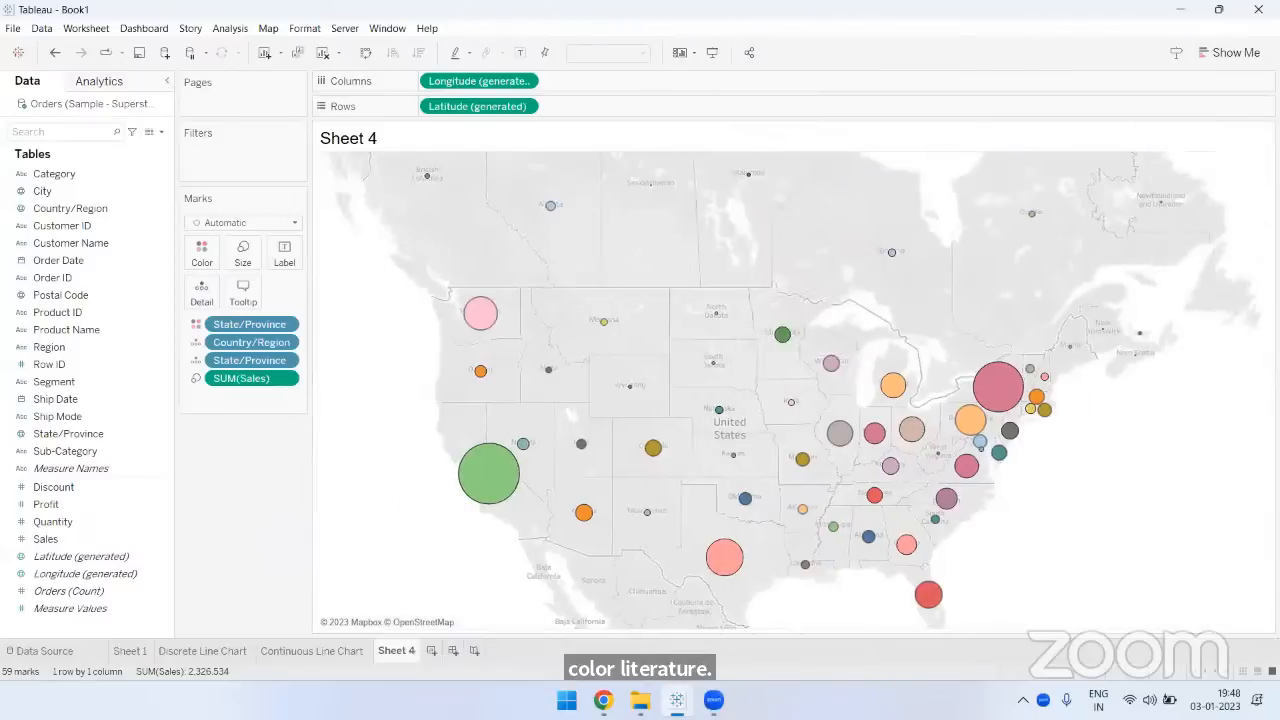
{"action": "left_click", "coordinate": [714, 54]}
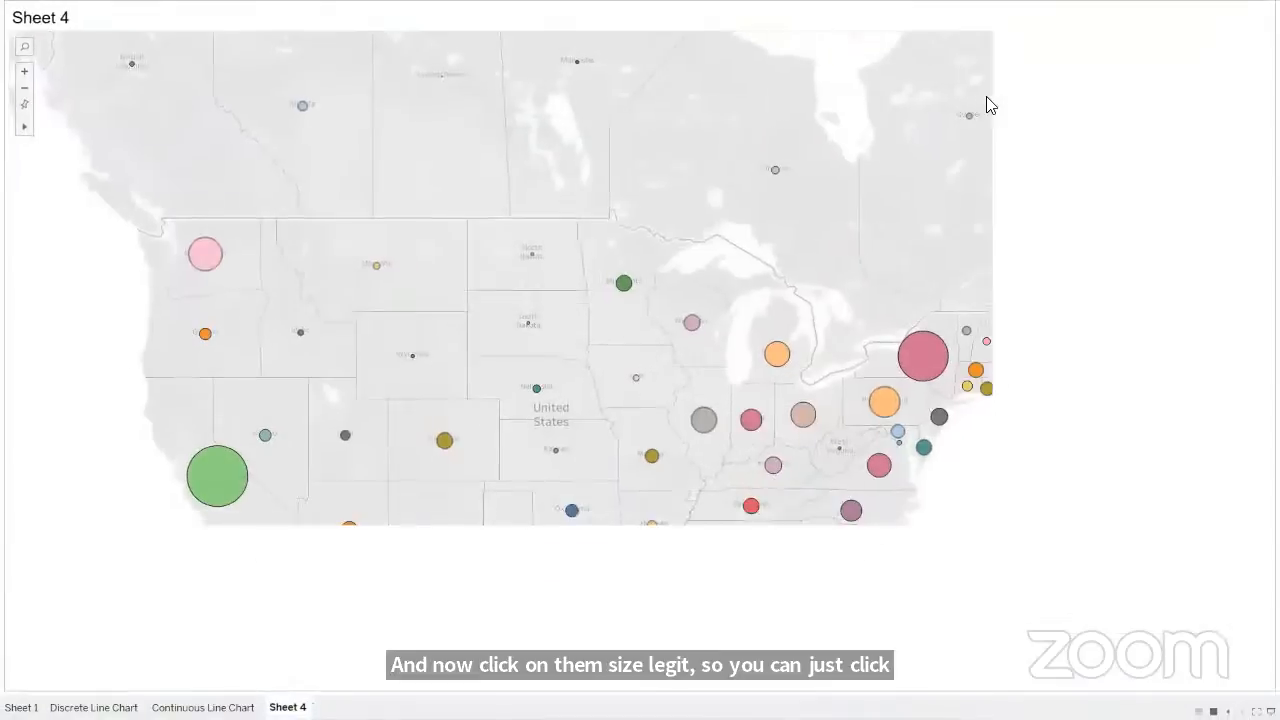
{"action": "key", "text": "Escape"}
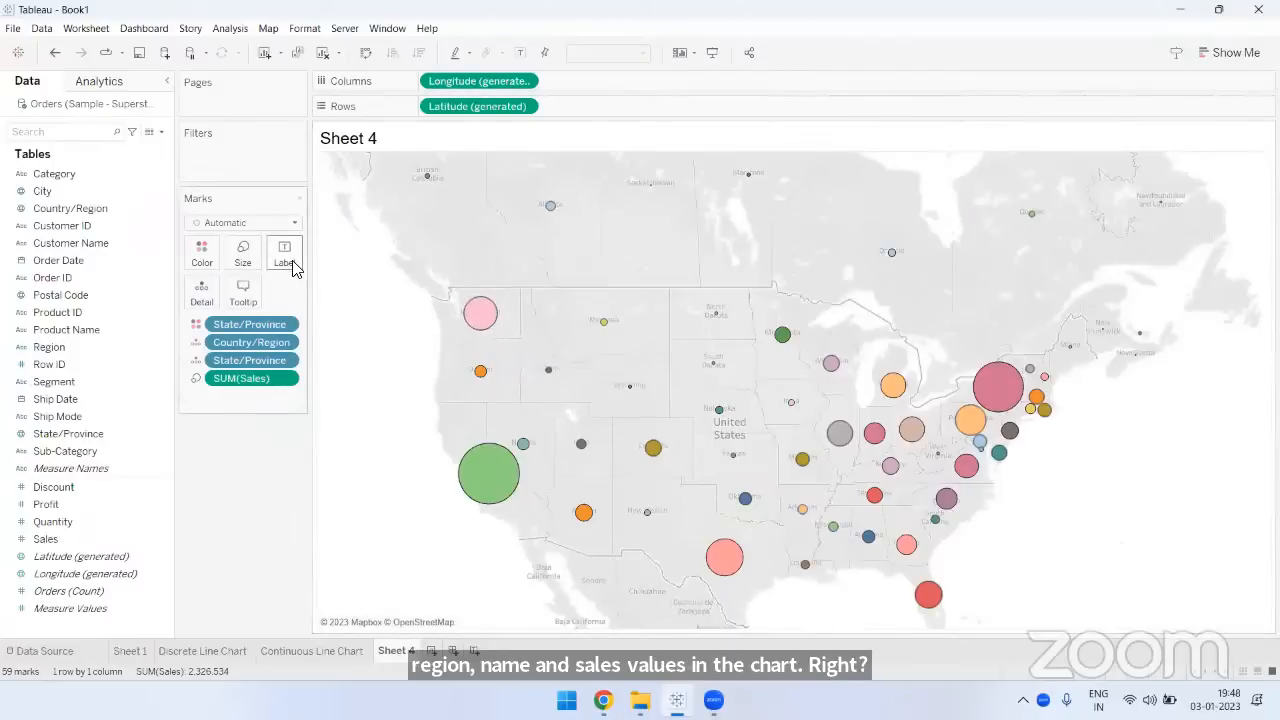
- Label the map circles with State/Province and SUM(Sales)
{"action": "mouse_move", "coordinate": [467, 334]}
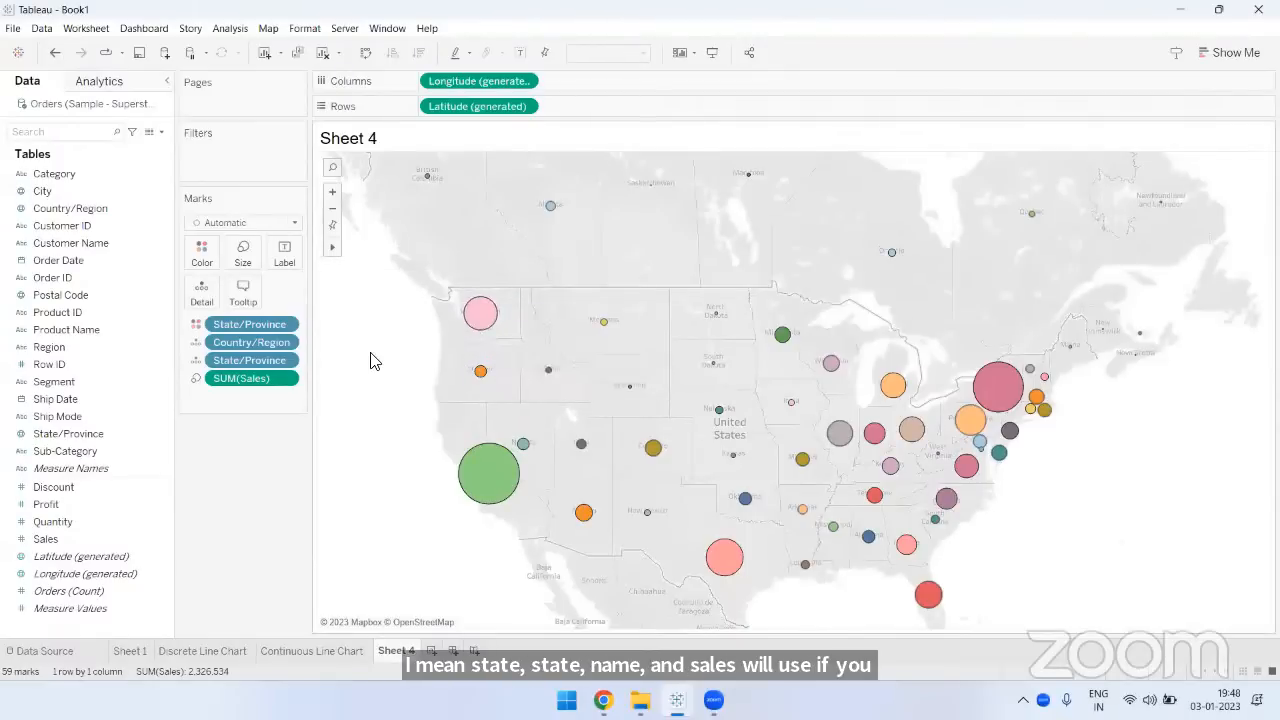
{"action": "left_click", "coordinate": [80, 438]}
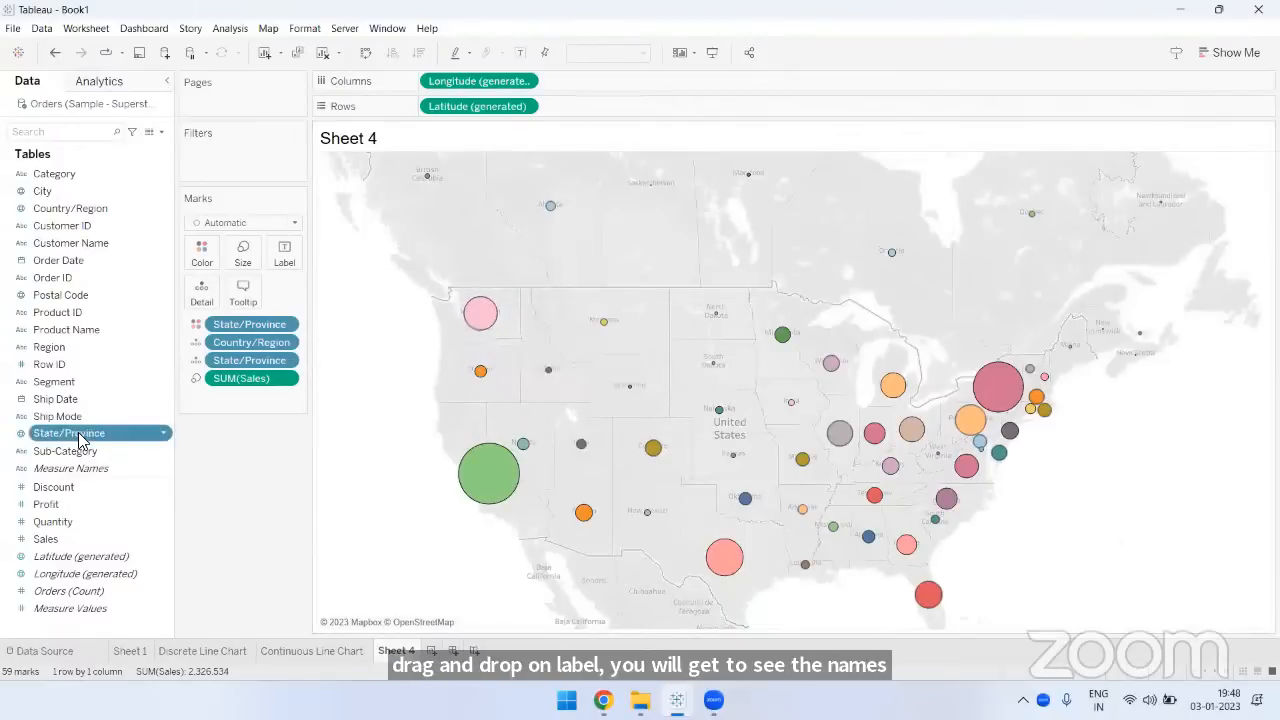
{"action": "left_click_drag", "start_coordinate": [80, 440], "coordinate": [284, 255]}
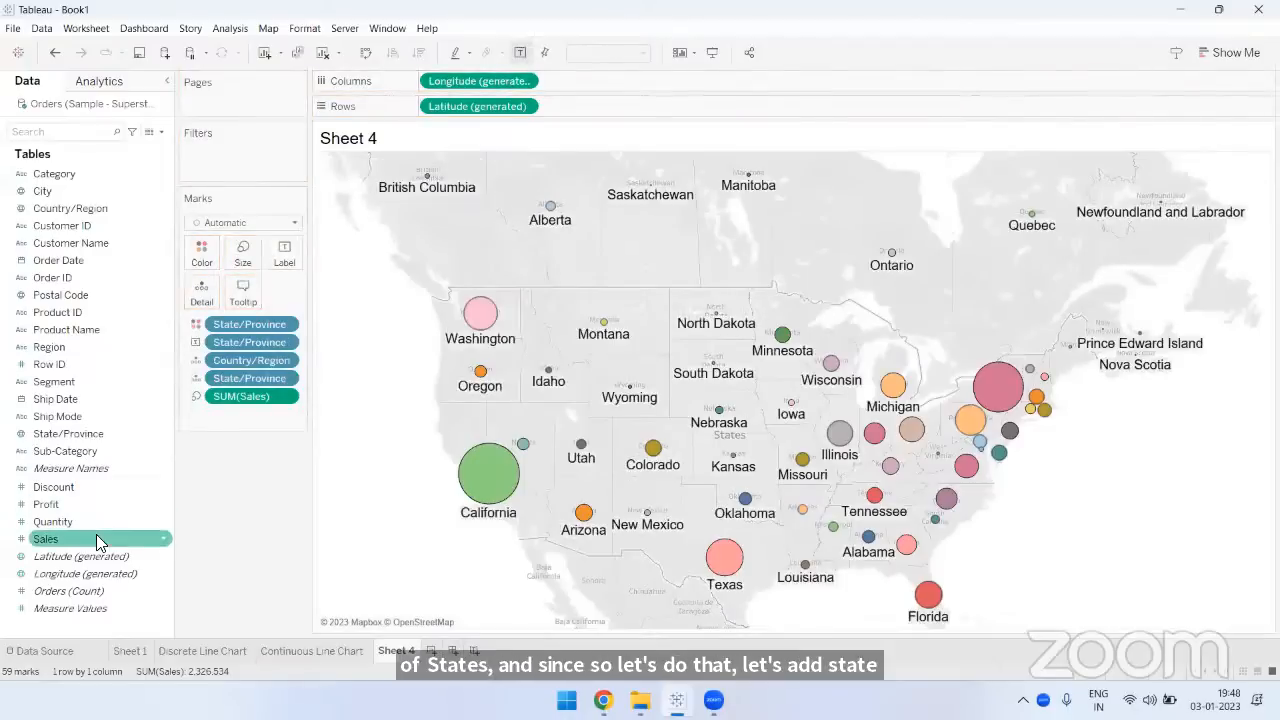
{"action": "left_click_drag", "start_coordinate": [96, 534], "coordinate": [278, 264]}
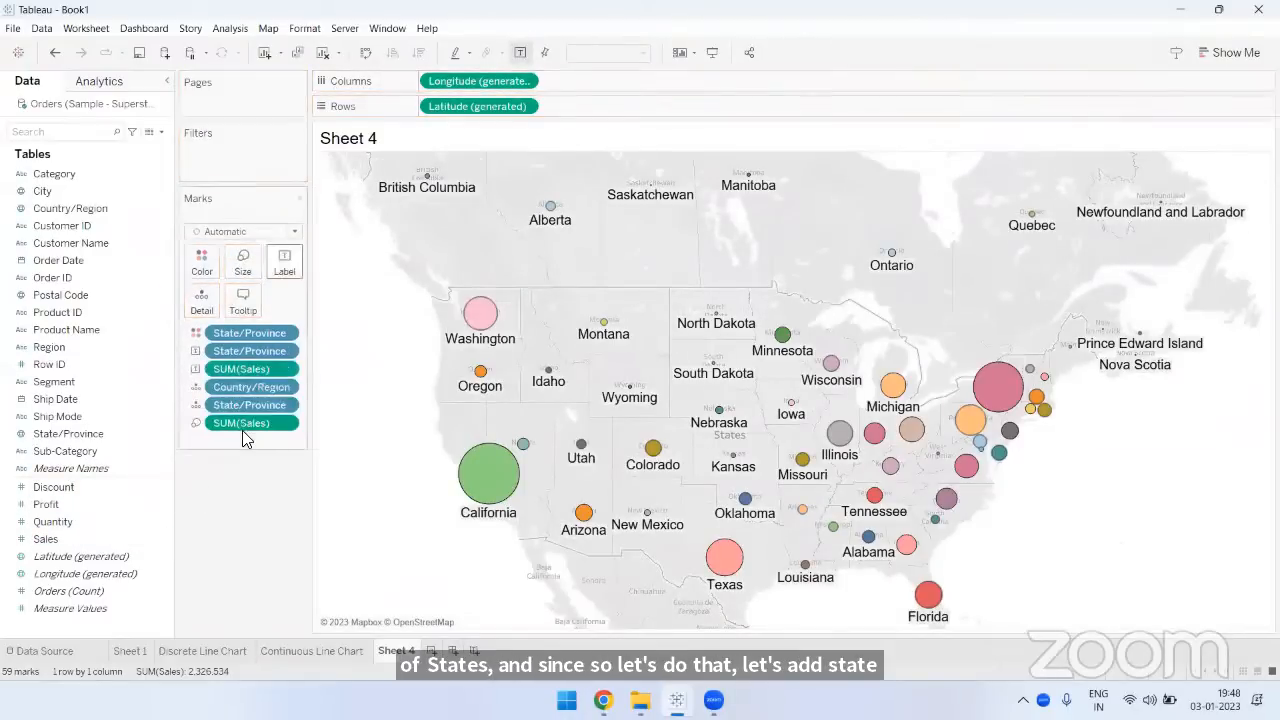
- Show the sheet in presentation mode and locate "New York, United States" with the map search
{"action": "left_click", "coordinate": [710, 55]}
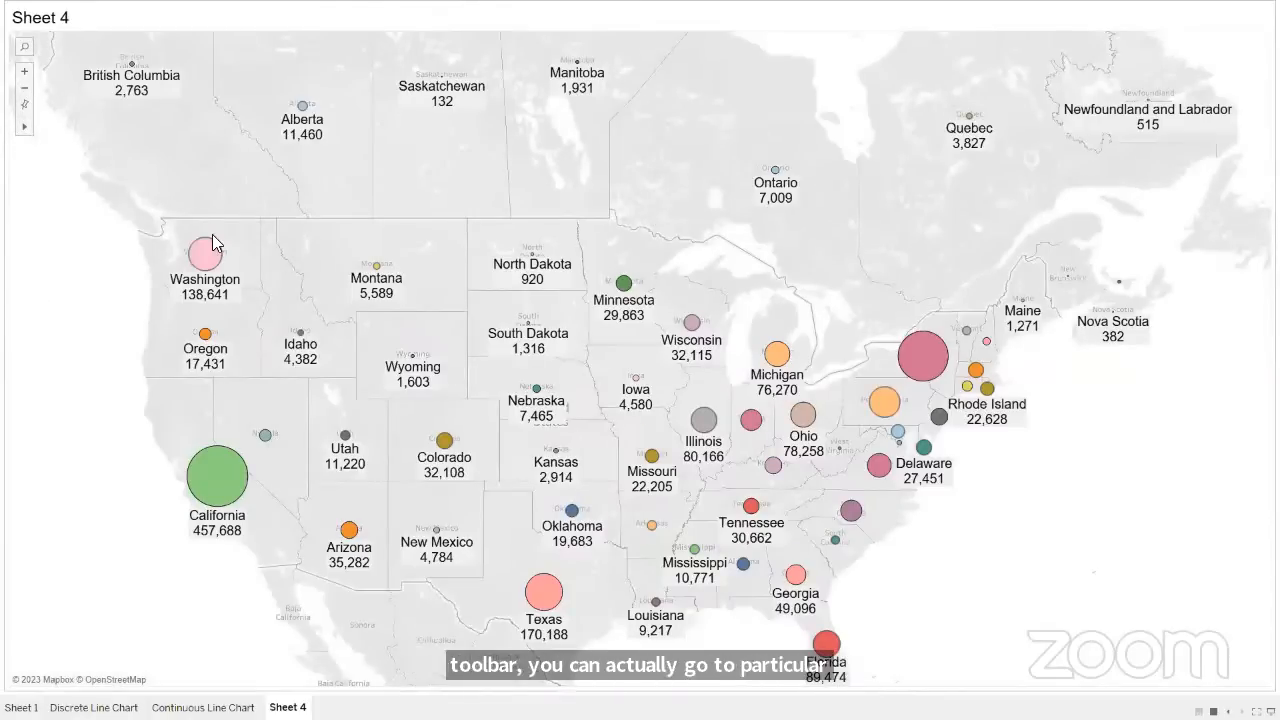
{"action": "mouse_move", "coordinate": [650, 308]}
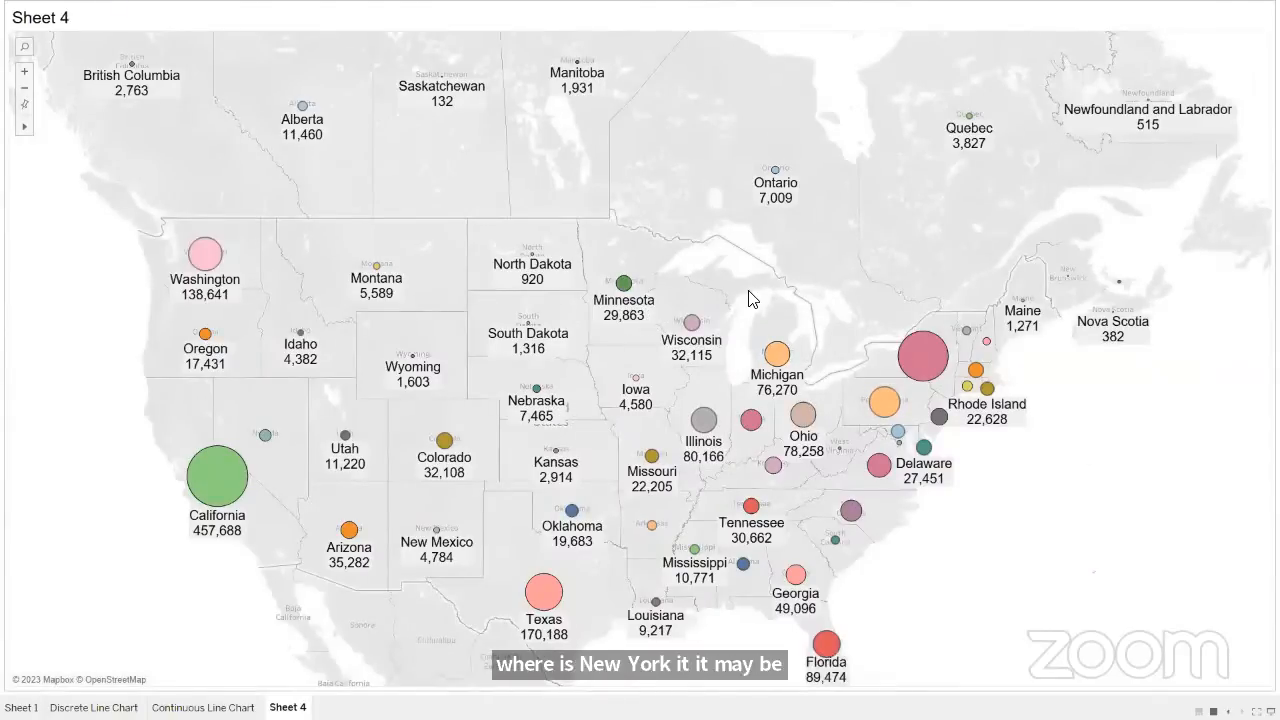
{"action": "mouse_move", "coordinate": [645, 400]}
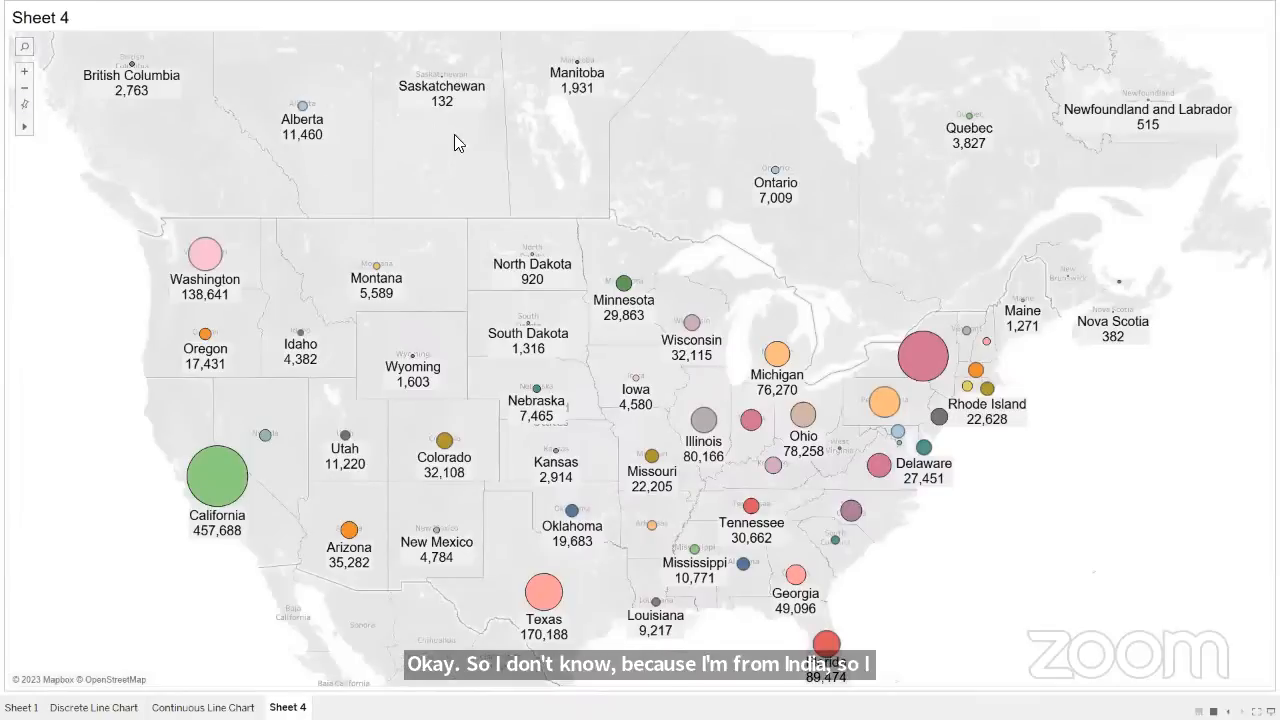
{"action": "left_click", "coordinate": [24, 47]}
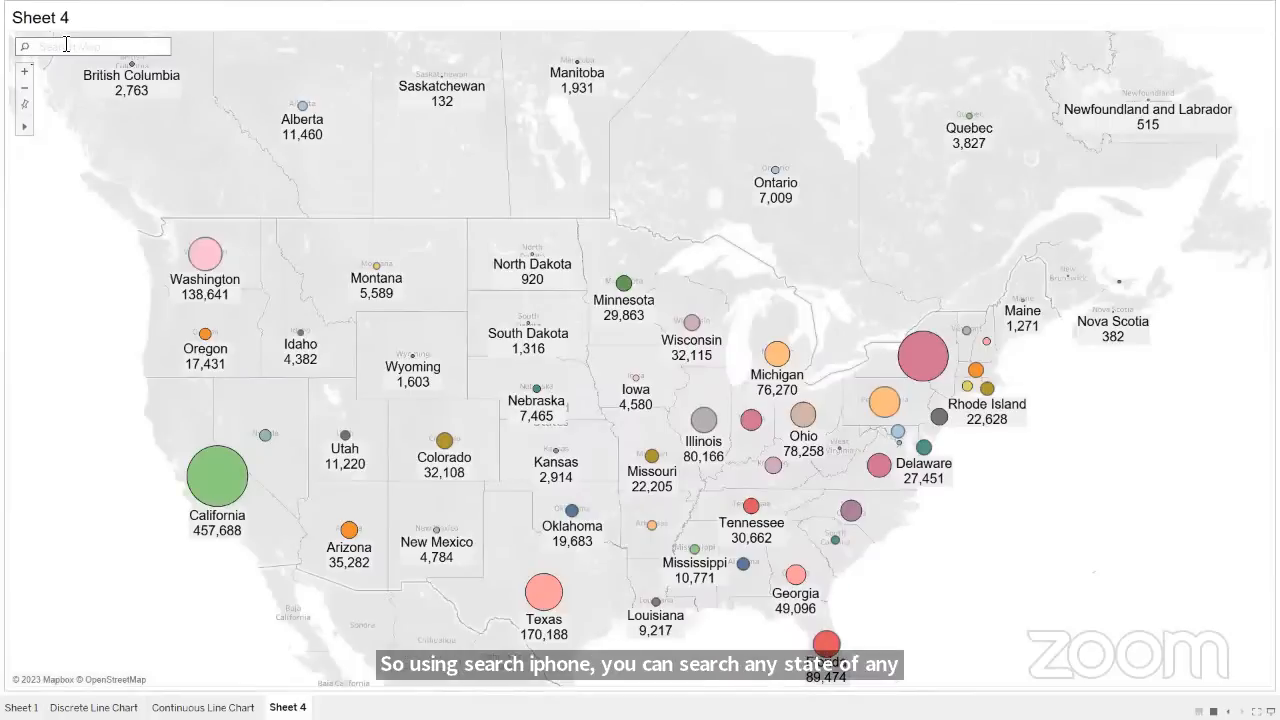
{"action": "type", "text": "New"}
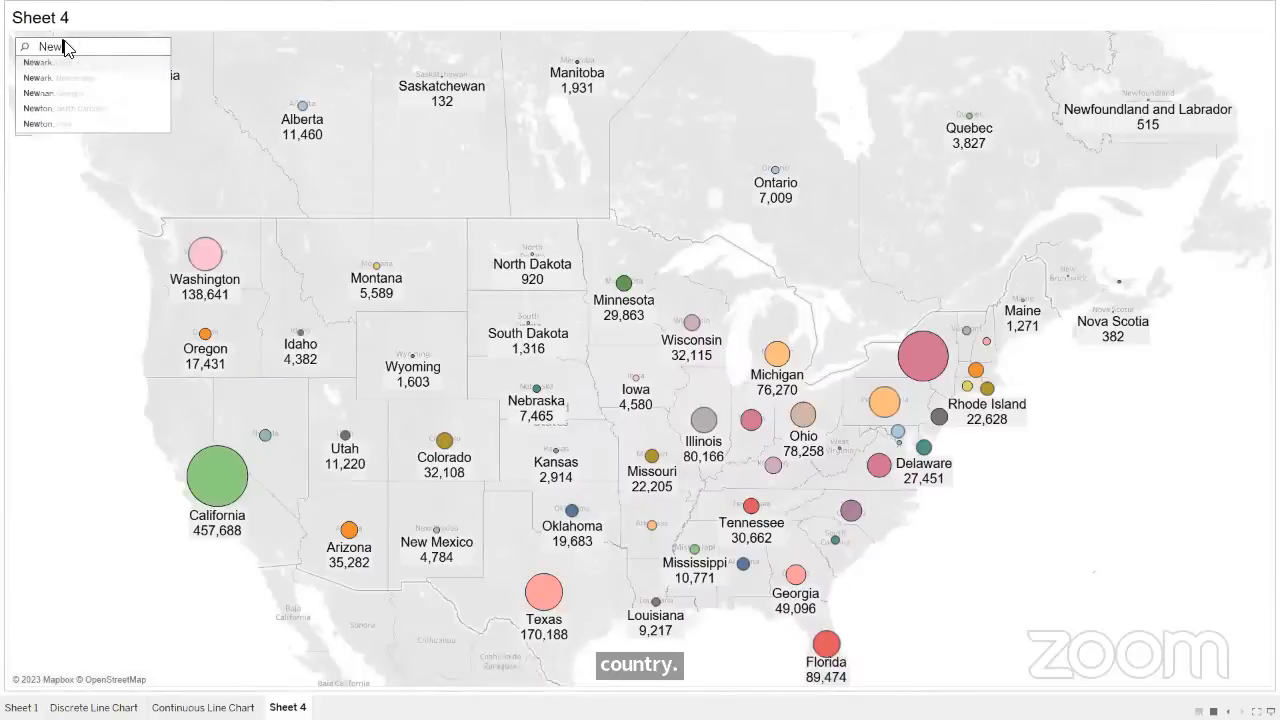
{"action": "type", "text": " York"}
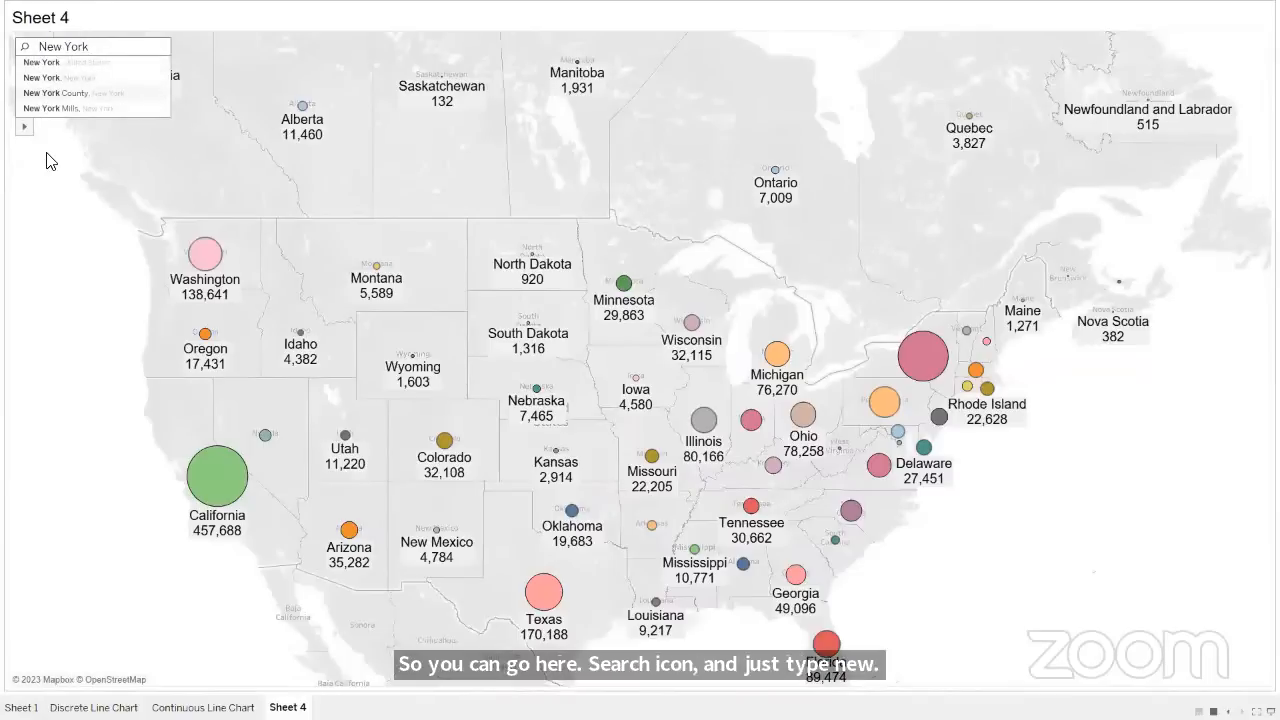
{"action": "left_click", "coordinate": [50, 64]}
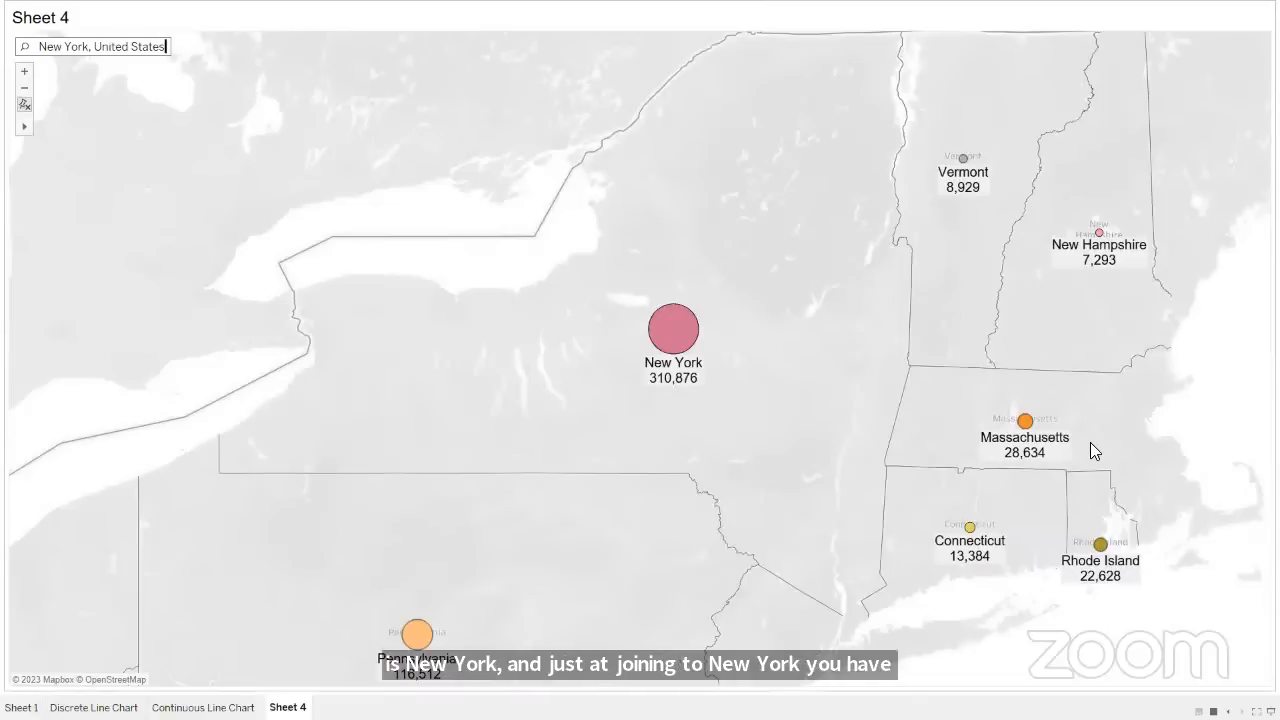
{"action": "mouse_move", "coordinate": [985, 557]}
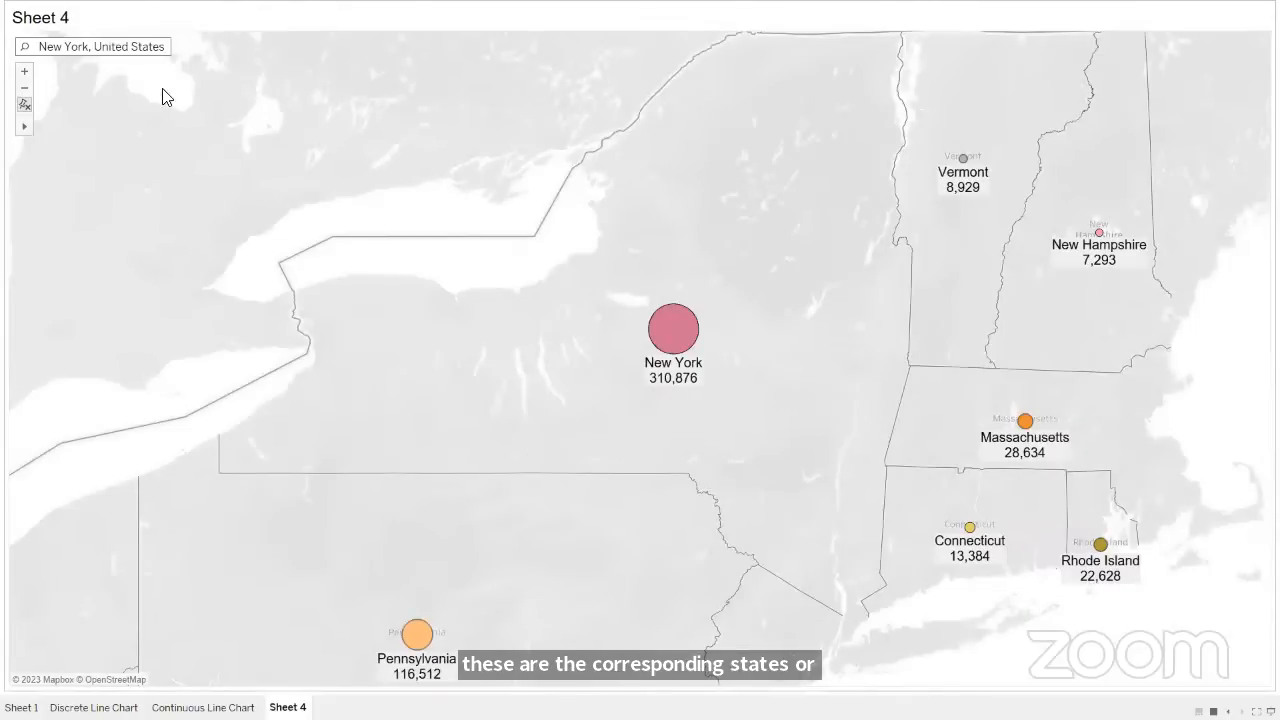
- Replace the map search with "Texas, United States" and examine the neighbouring states
{"action": "key", "text": "ctrl+a"}
{"action": "key", "text": "BackSpace"}
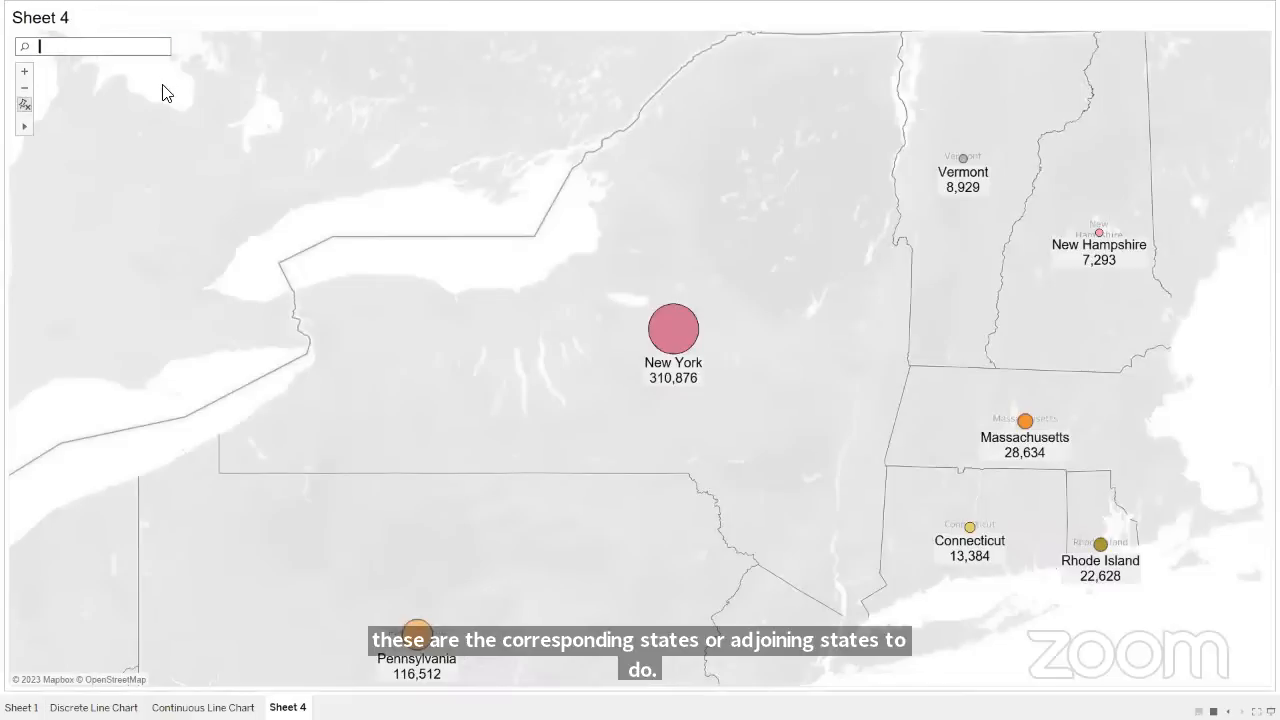
{"action": "type", "text": "Texas"}
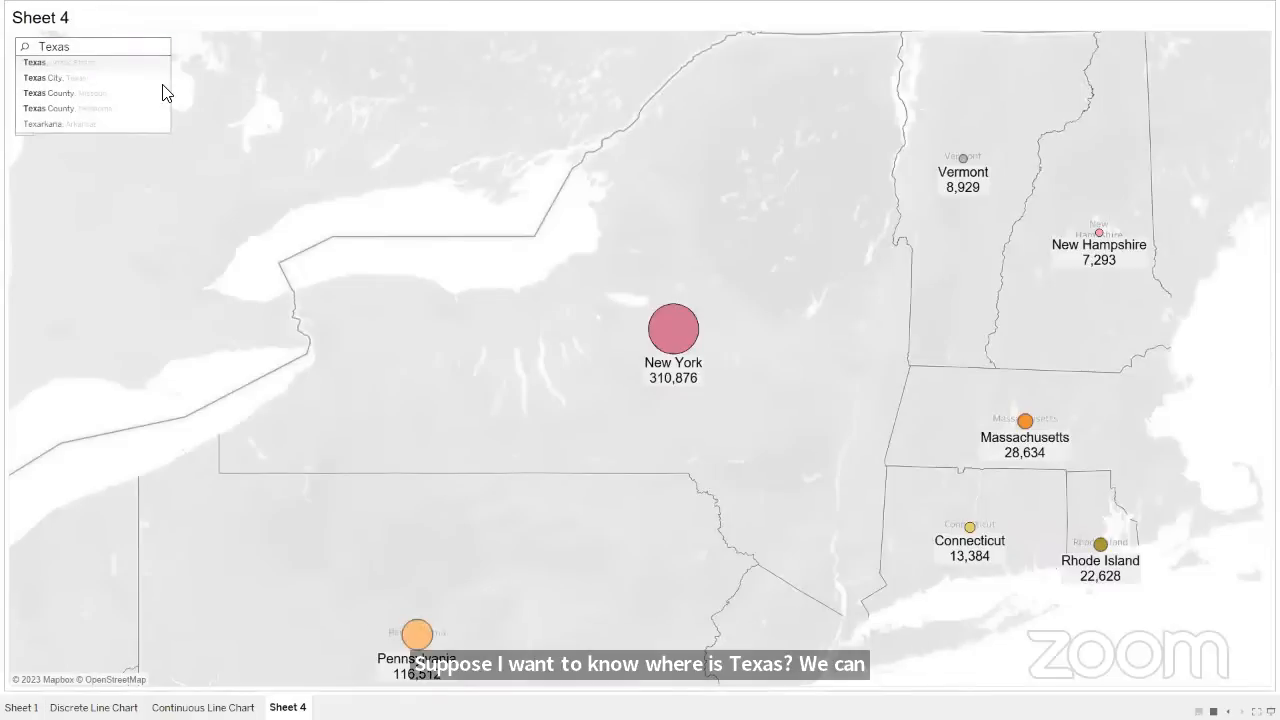
{"action": "left_click", "coordinate": [46, 63]}
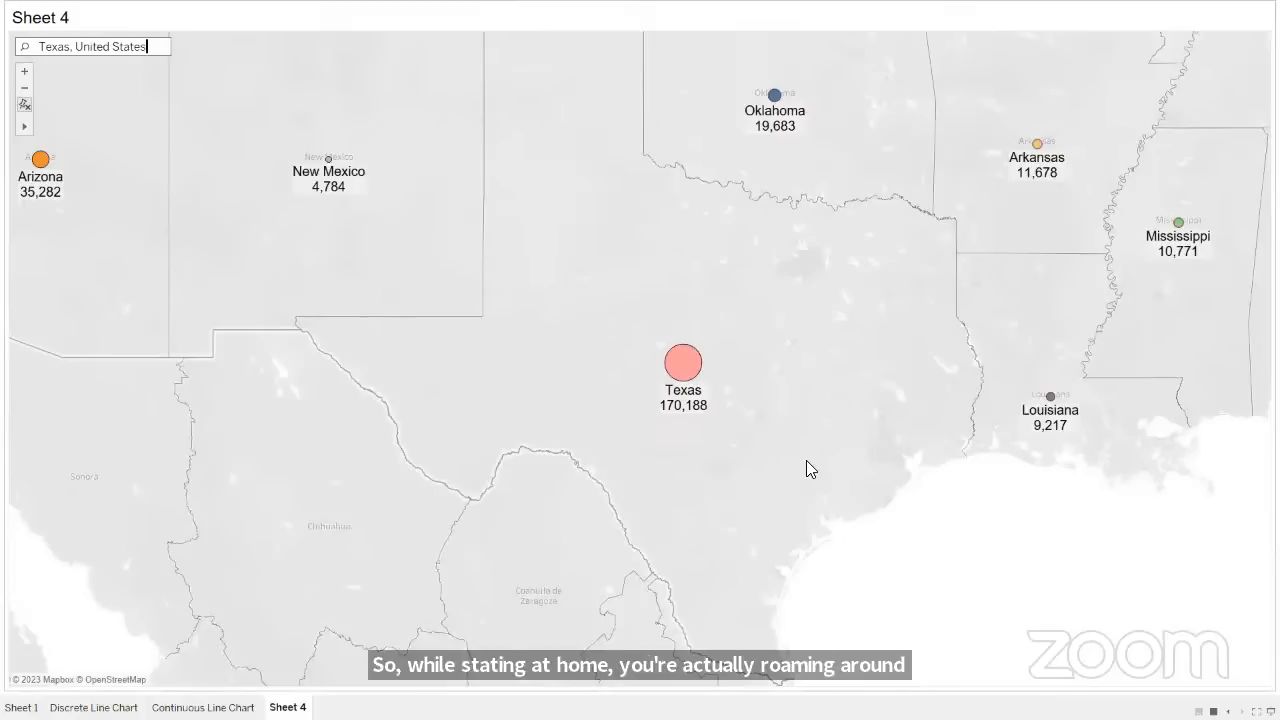
{"action": "mouse_move", "coordinate": [34, 196]}
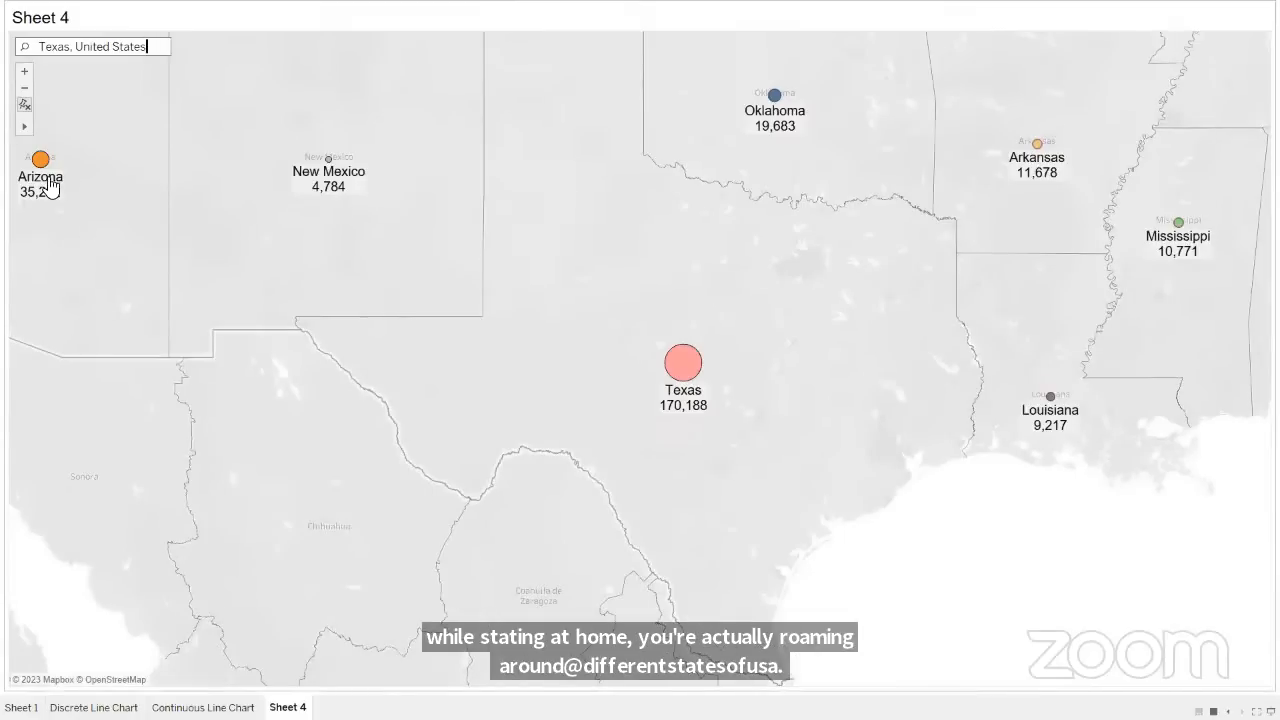
- Pan around the map from Texas through the central and western states up to Manitoba, and reset the map view
{"action": "mouse_move", "coordinate": [26, 126]}
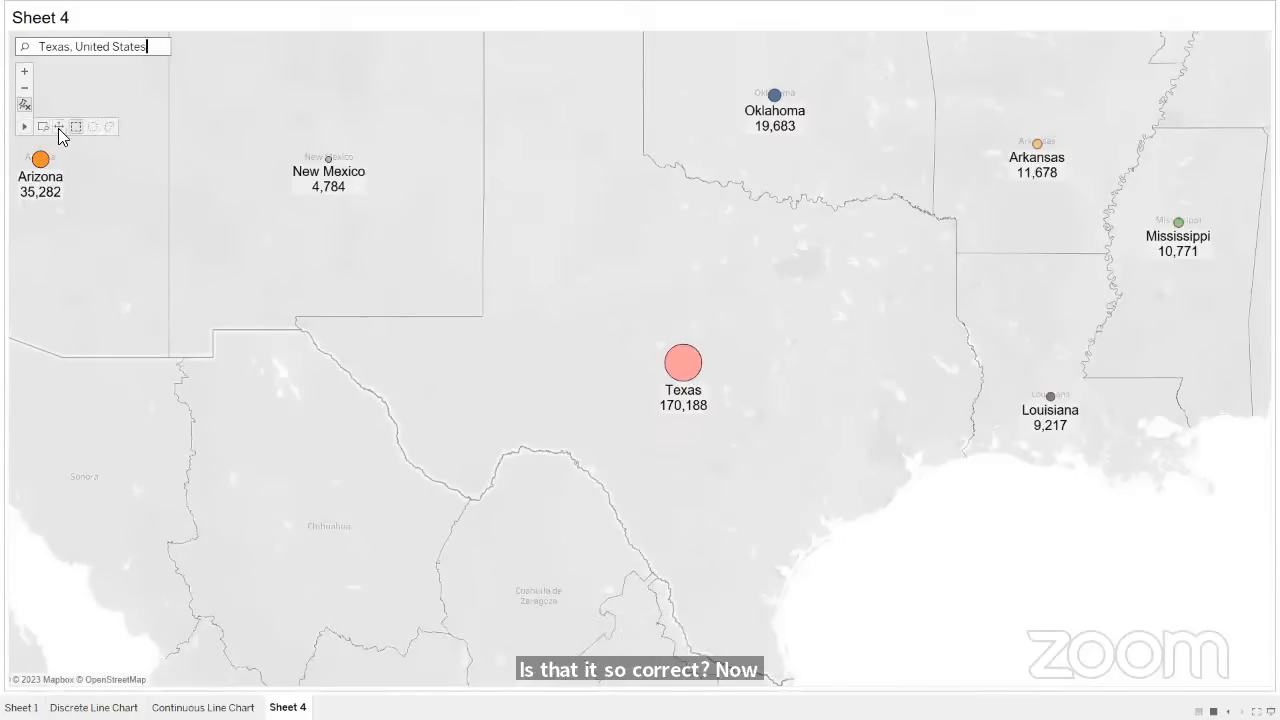
{"action": "left_click", "coordinate": [58, 128]}
{"action": "left_click_drag", "start_coordinate": [247, 161], "coordinate": [226, 268]}
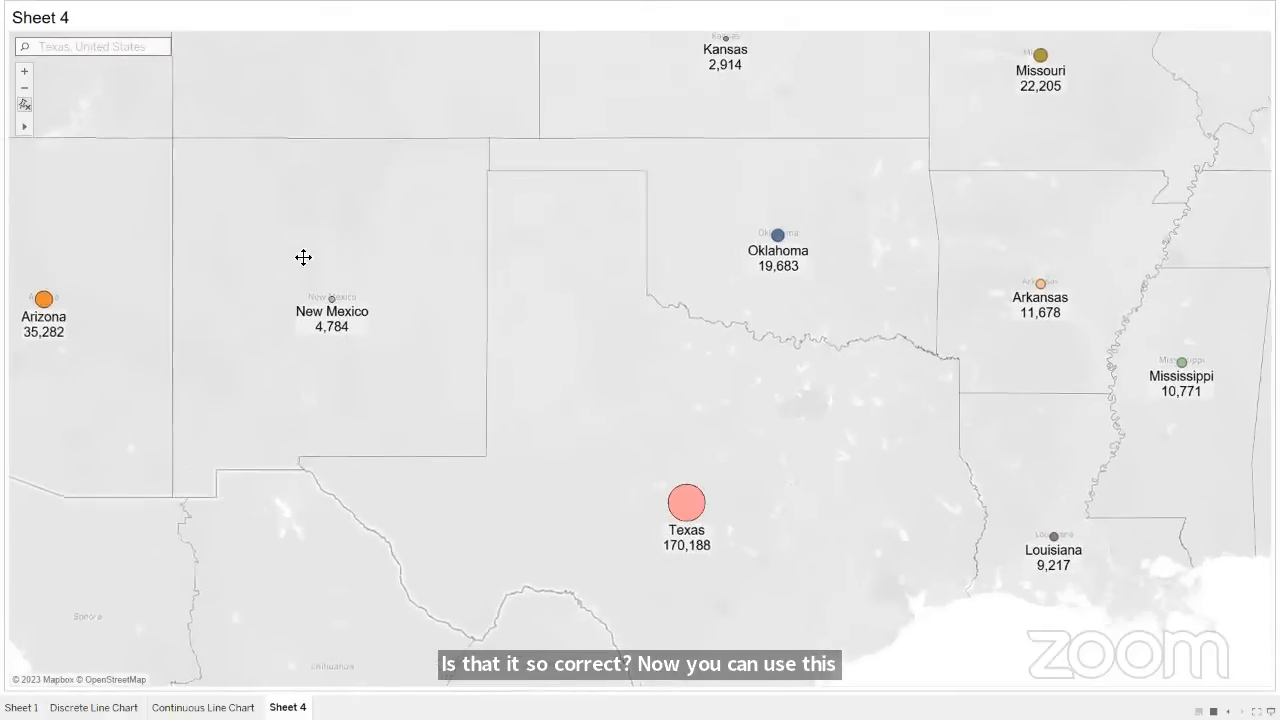
{"action": "left_click_drag", "start_coordinate": [303, 257], "coordinate": [572, 257]}
{"action": "left_click_drag", "start_coordinate": [451, 391], "coordinate": [349, 133]}
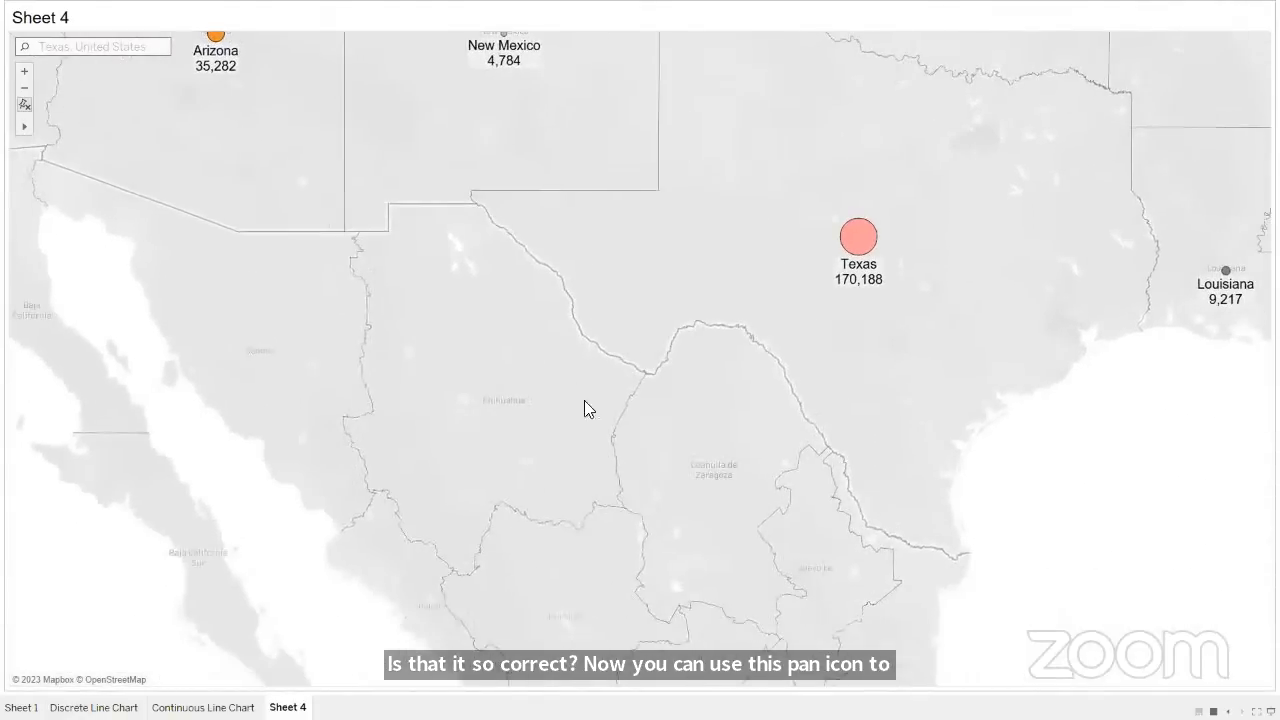
{"action": "left_click_drag", "start_coordinate": [586, 409], "coordinate": [349, 411]}
{"action": "left_click_drag", "start_coordinate": [674, 334], "coordinate": [543, 443]}
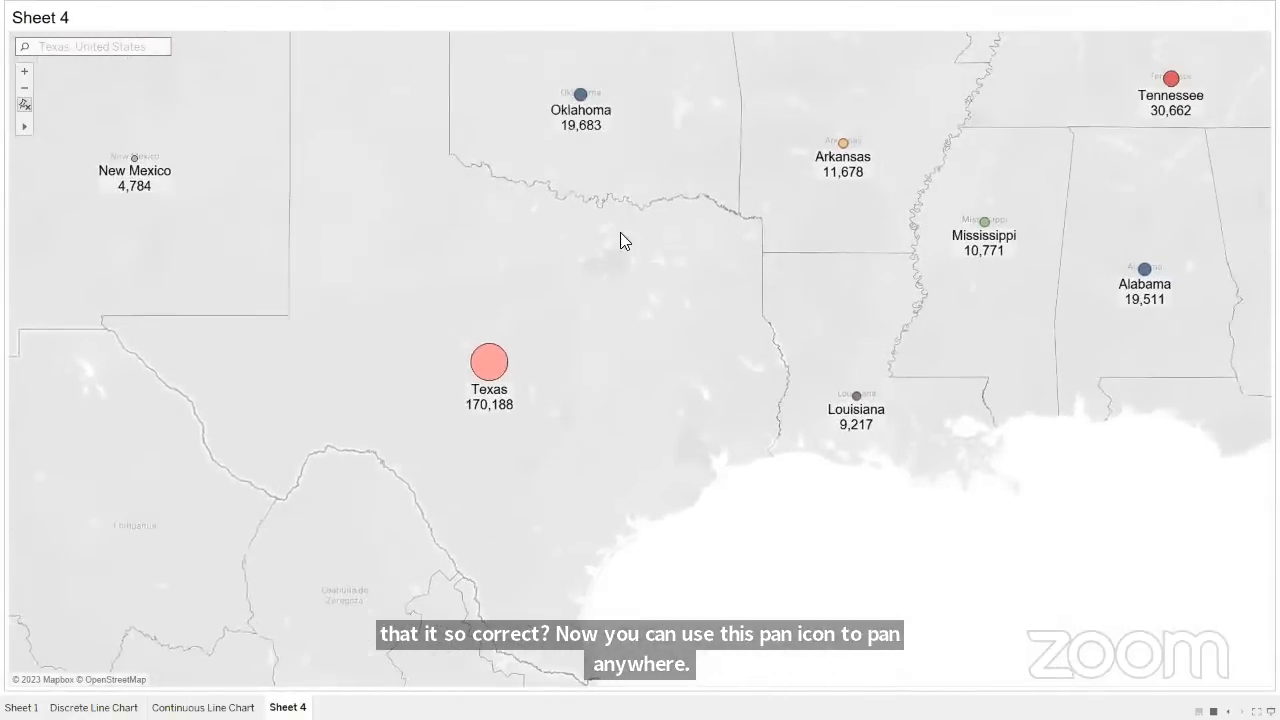
{"action": "left_click_drag", "start_coordinate": [623, 240], "coordinate": [520, 434]}
{"action": "left_click_drag", "start_coordinate": [675, 421], "coordinate": [775, 595]}
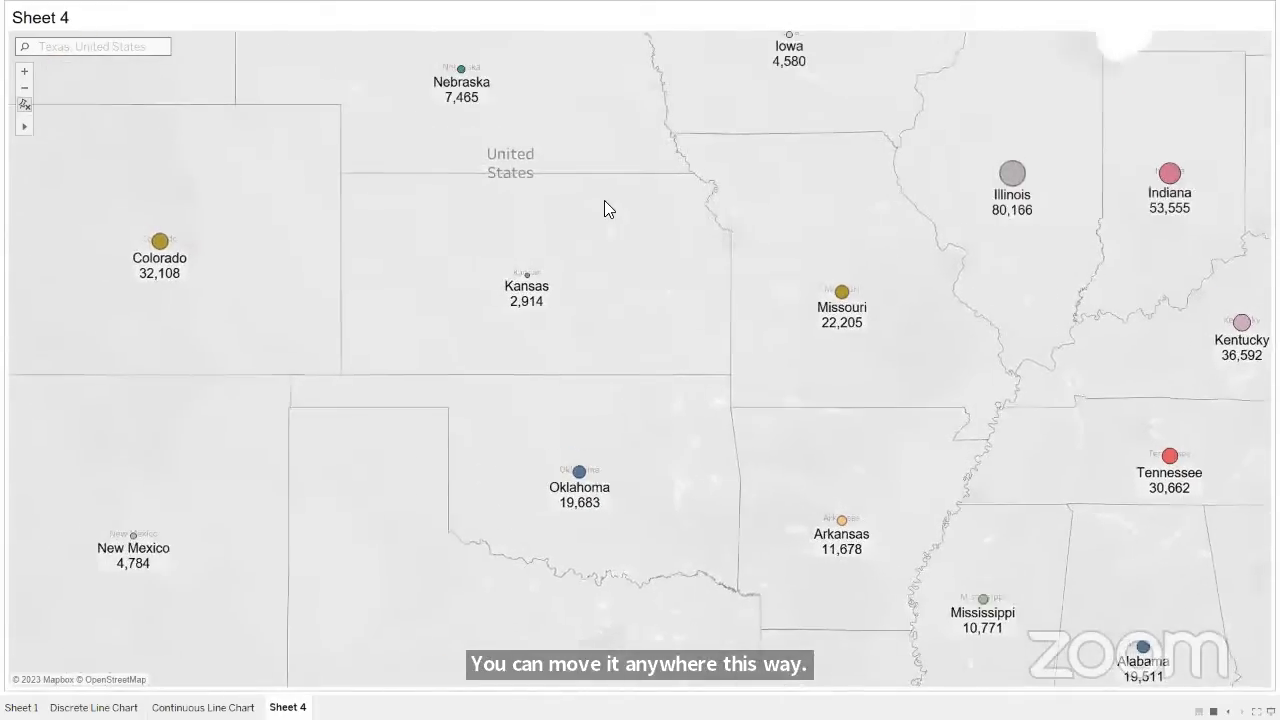
{"action": "left_click_drag", "start_coordinate": [680, 292], "coordinate": [823, 493]}
{"action": "left_click_drag", "start_coordinate": [665, 271], "coordinate": [714, 430]}
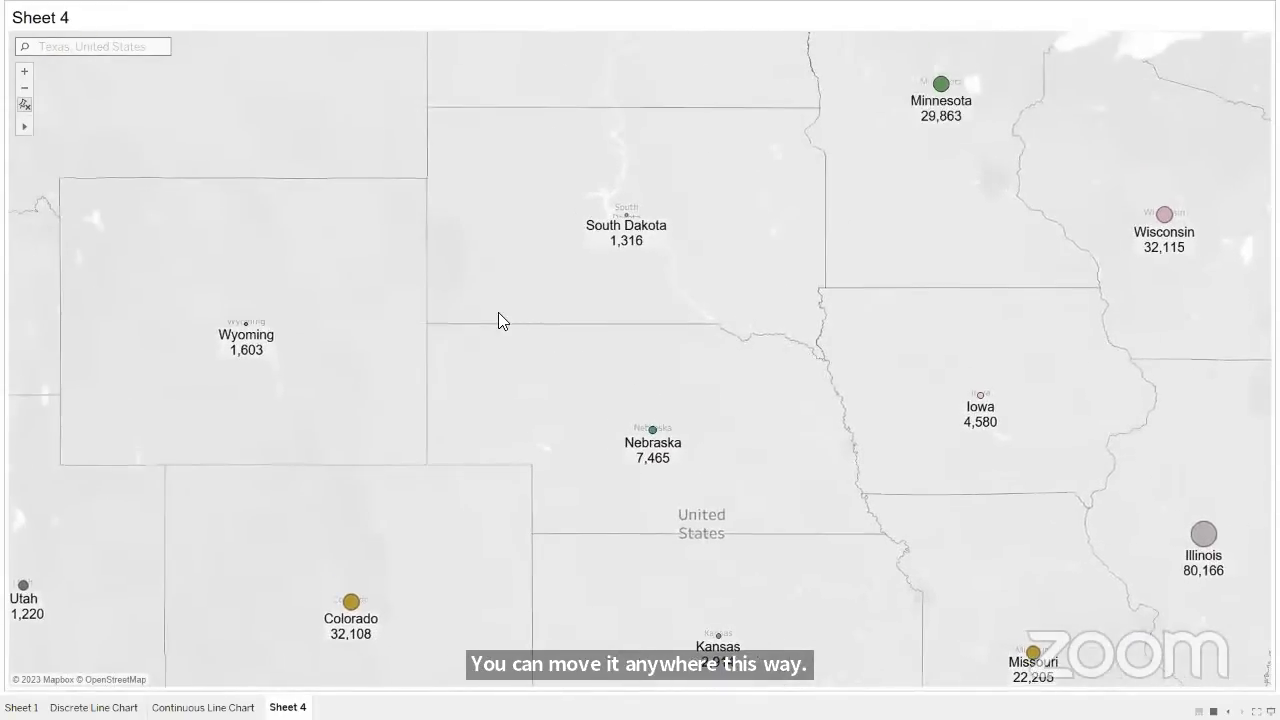
{"action": "left_click_drag", "start_coordinate": [500, 314], "coordinate": [779, 300]}
{"action": "left_click_drag", "start_coordinate": [589, 283], "coordinate": [815, 151]}
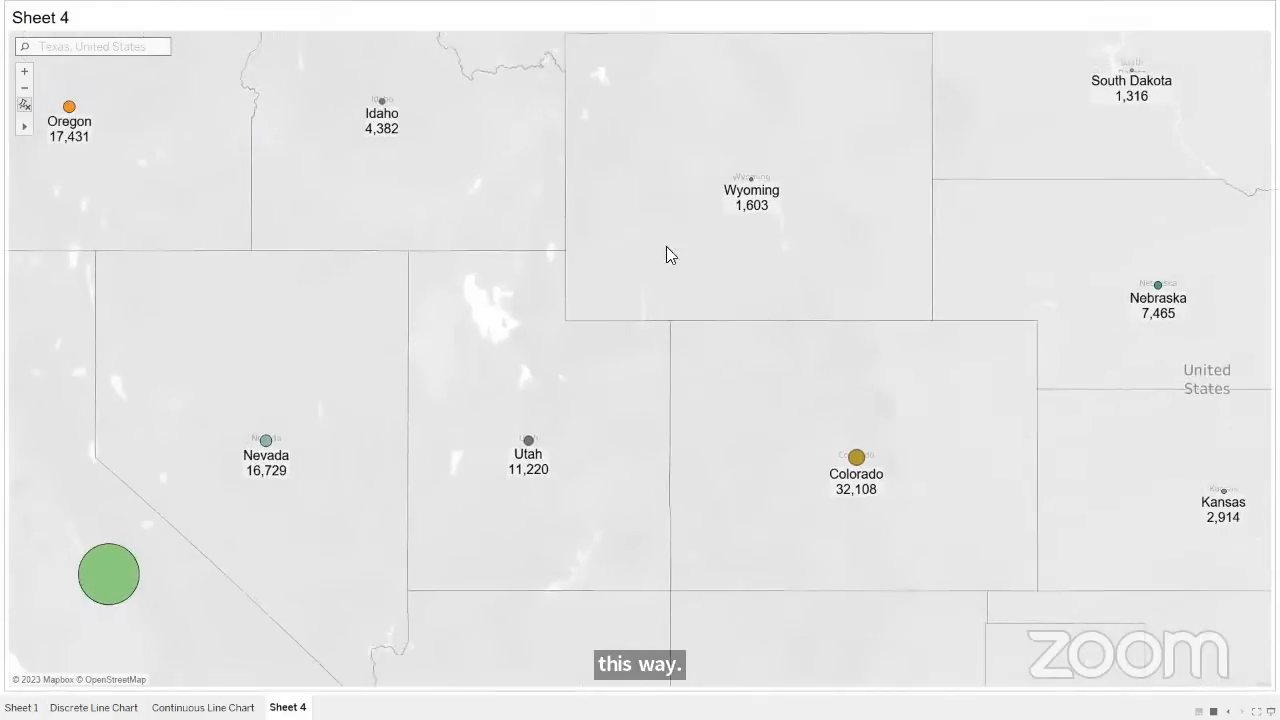
{"action": "left_click_drag", "start_coordinate": [463, 274], "coordinate": [637, 160]}
{"action": "mouse_move", "coordinate": [310, 502]}
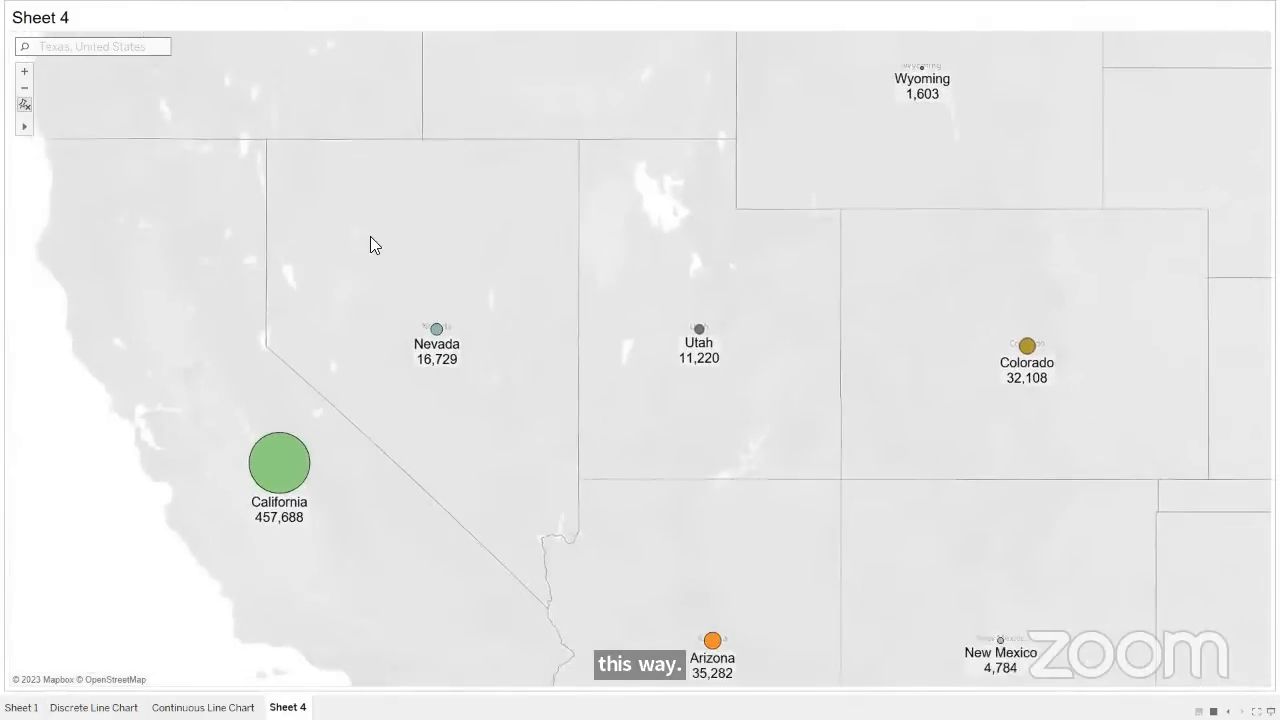
{"action": "left_click_drag", "start_coordinate": [360, 275], "coordinate": [386, 478]}
{"action": "left_click_drag", "start_coordinate": [353, 308], "coordinate": [234, 460]}
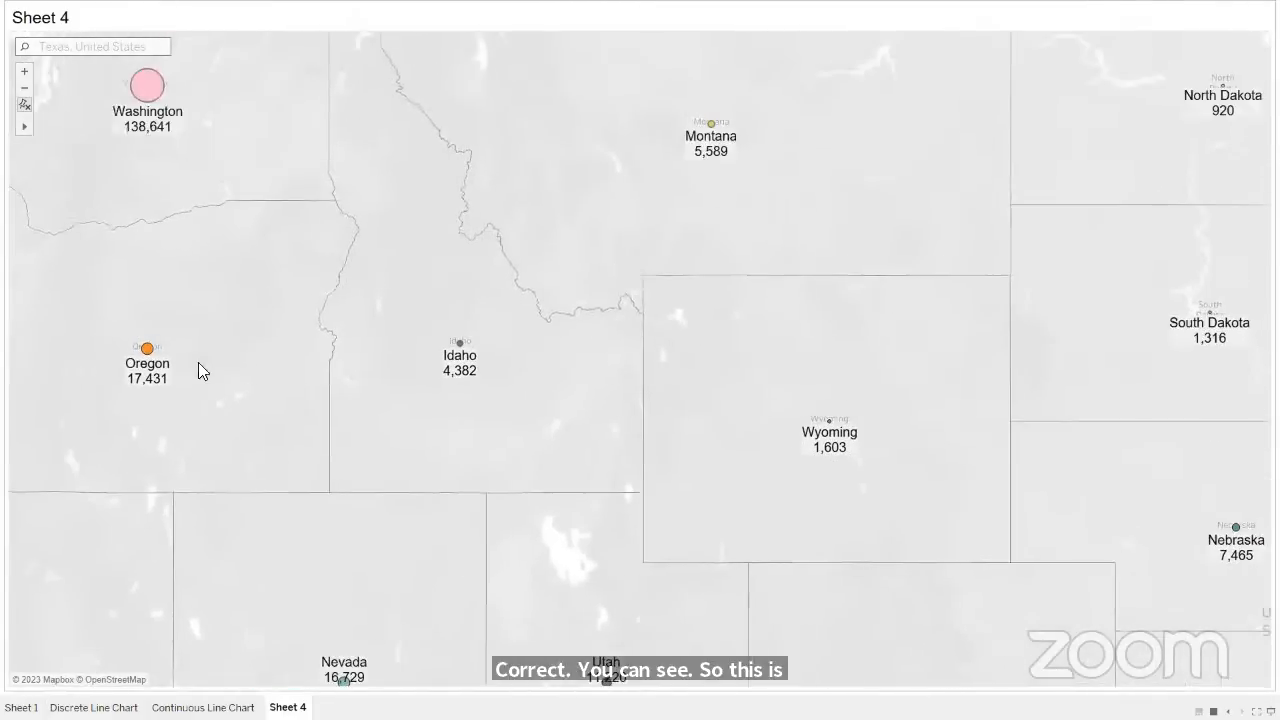
{"action": "left_click_drag", "start_coordinate": [303, 274], "coordinate": [283, 401]}
{"action": "left_click_drag", "start_coordinate": [766, 294], "coordinate": [499, 521]}
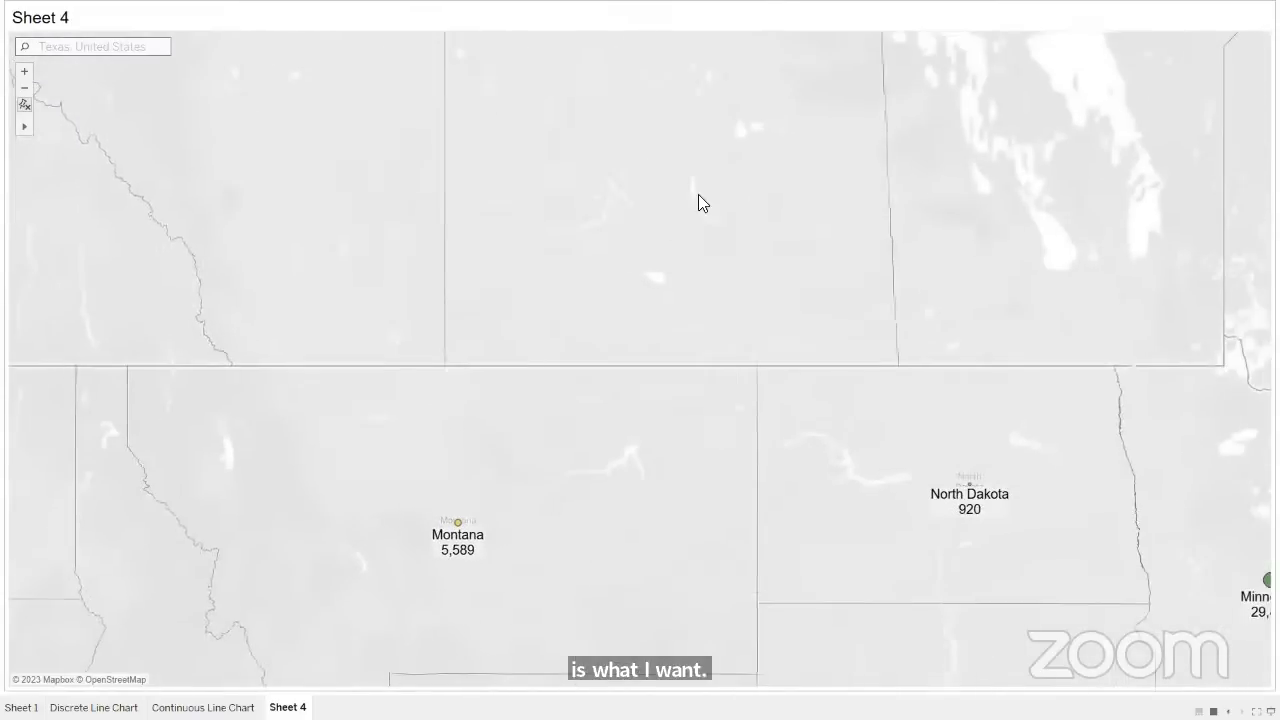
{"action": "left_click_drag", "start_coordinate": [697, 200], "coordinate": [421, 293]}
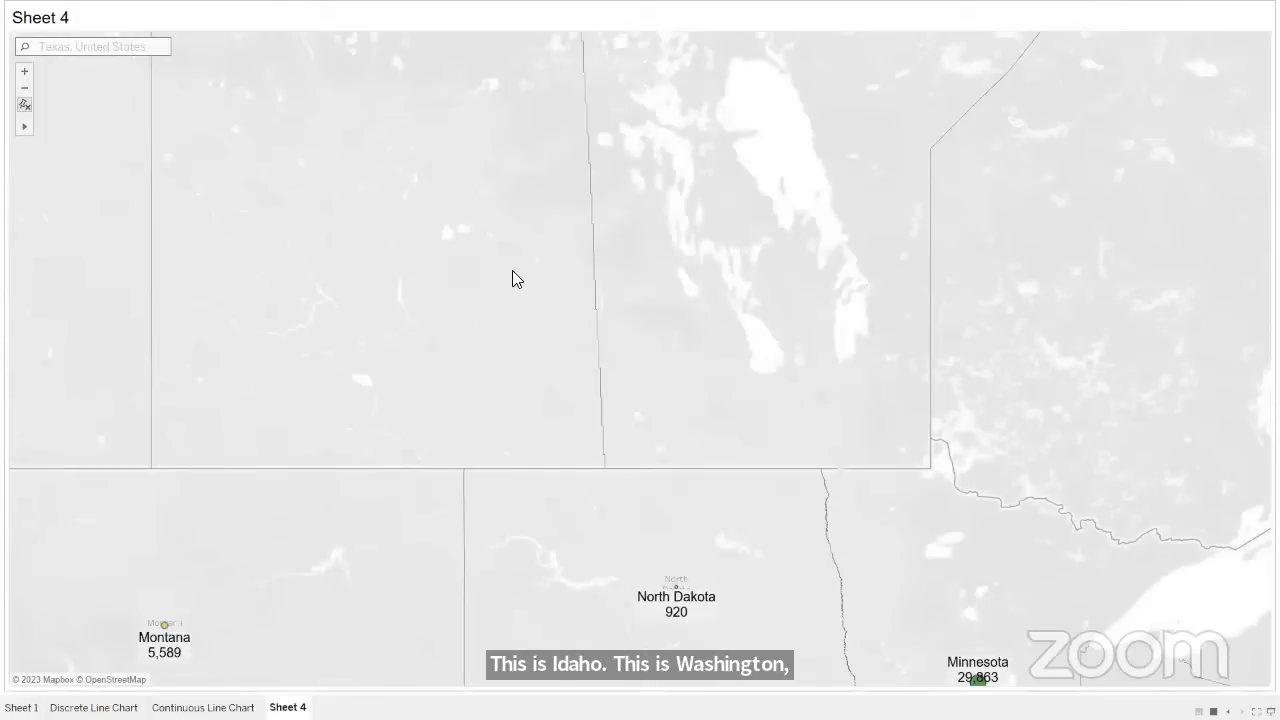
{"action": "left_click_drag", "start_coordinate": [776, 289], "coordinate": [691, 474]}
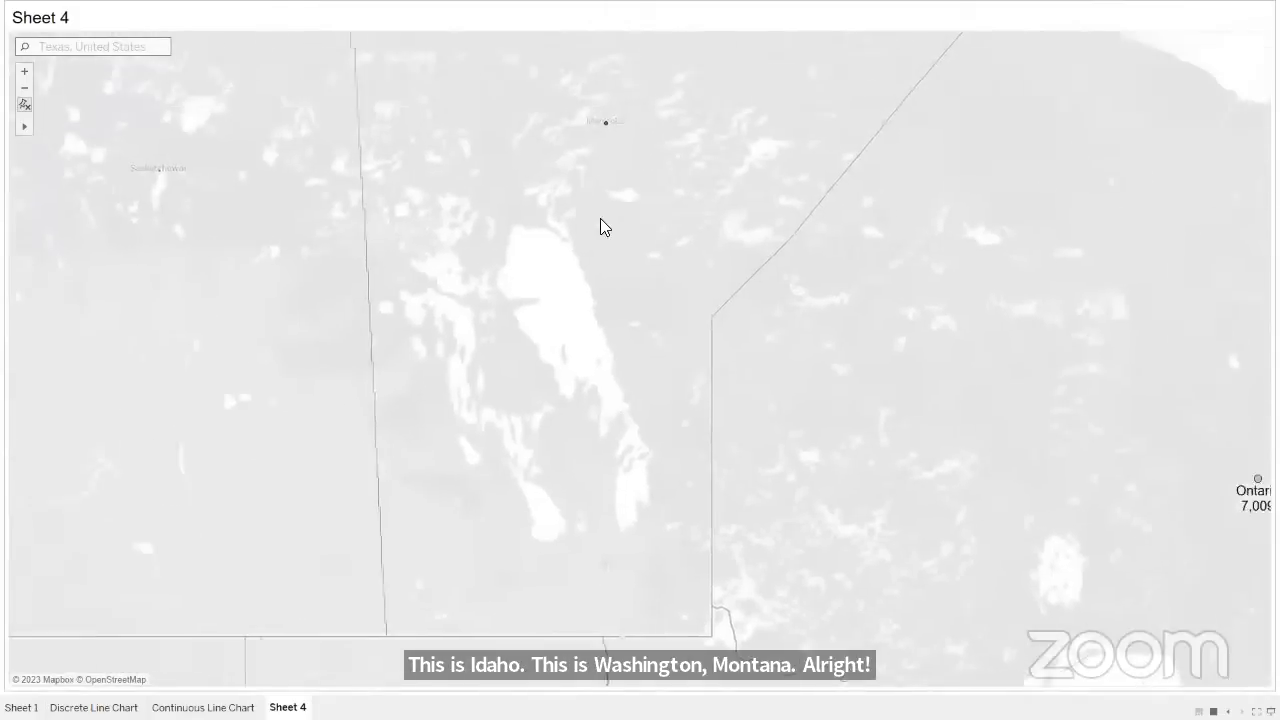
{"action": "left_click_drag", "start_coordinate": [600, 226], "coordinate": [690, 297]}
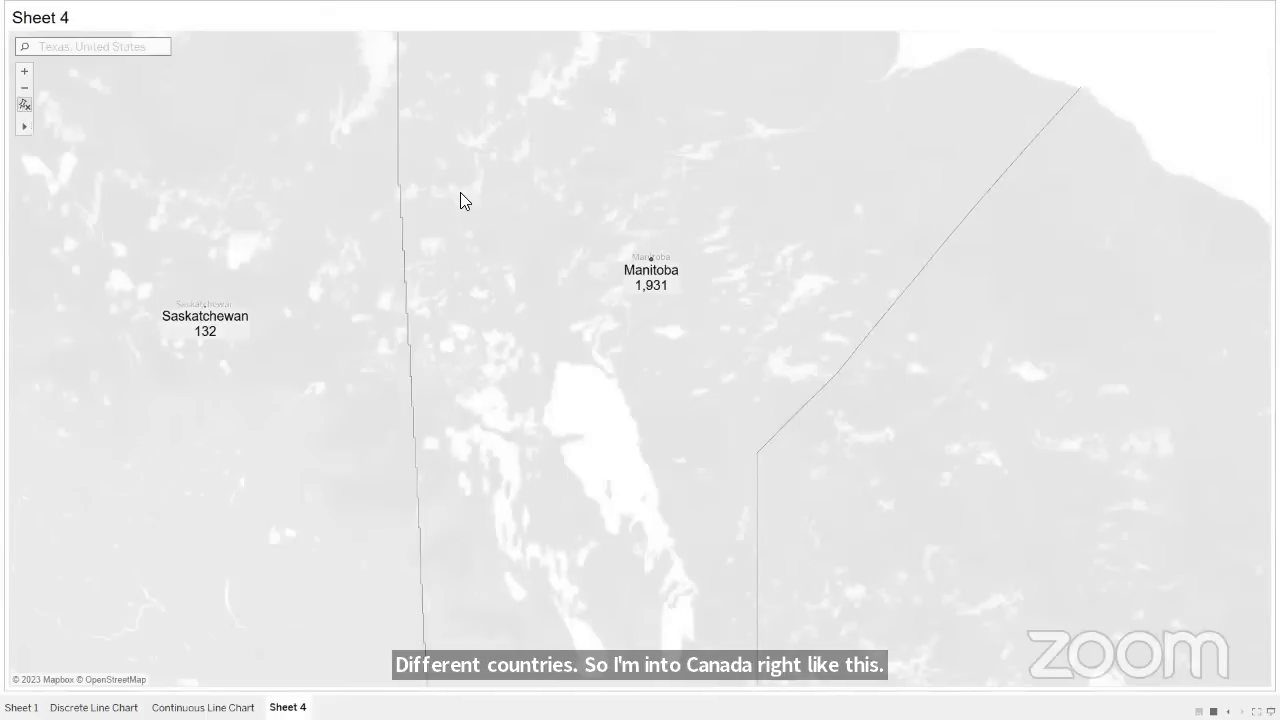
{"action": "left_click", "coordinate": [24, 106]}
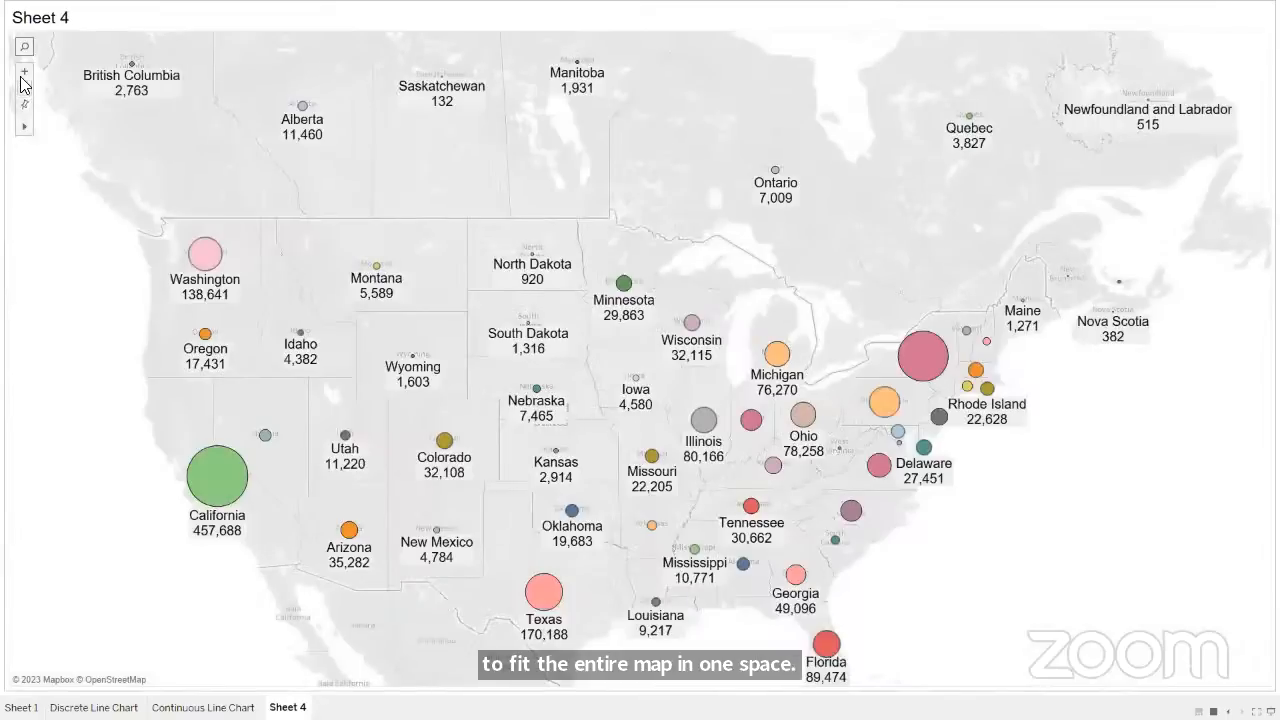
- Zoom in on the map, reset it to fit all states, and return to the worksheet view
{"action": "left_click", "coordinate": [24, 76]}
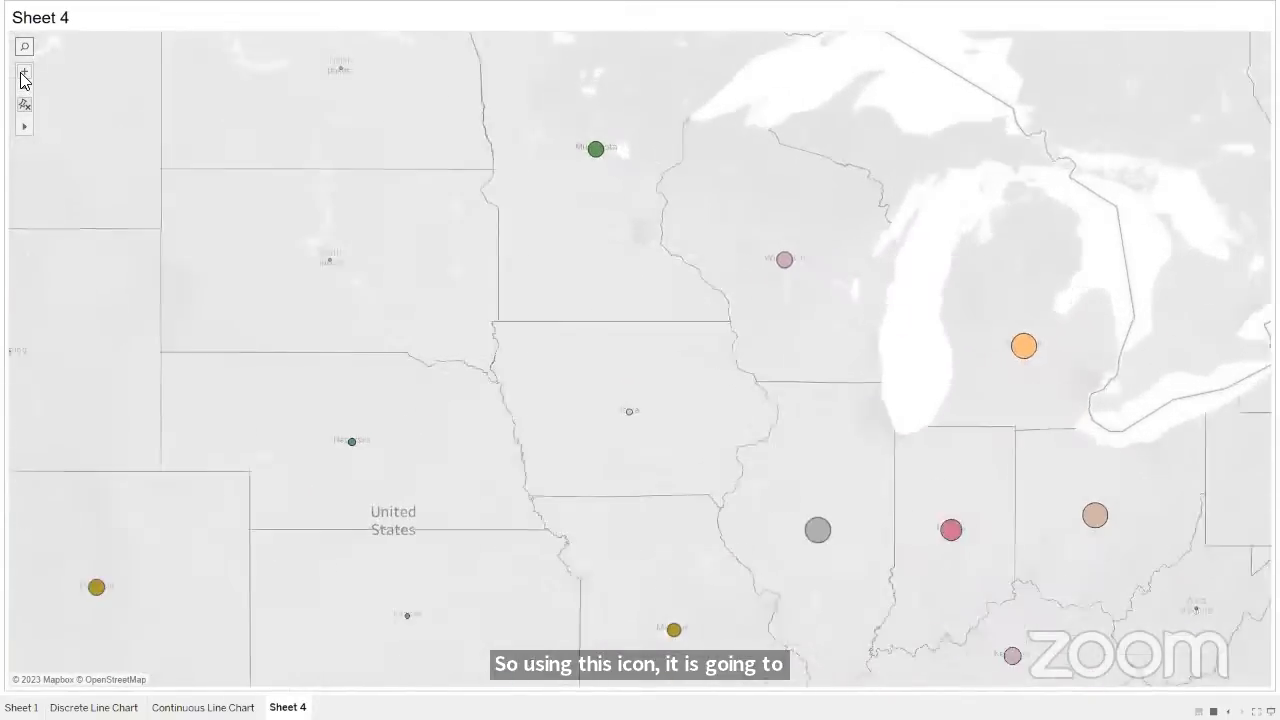
{"action": "left_click", "coordinate": [24, 104]}
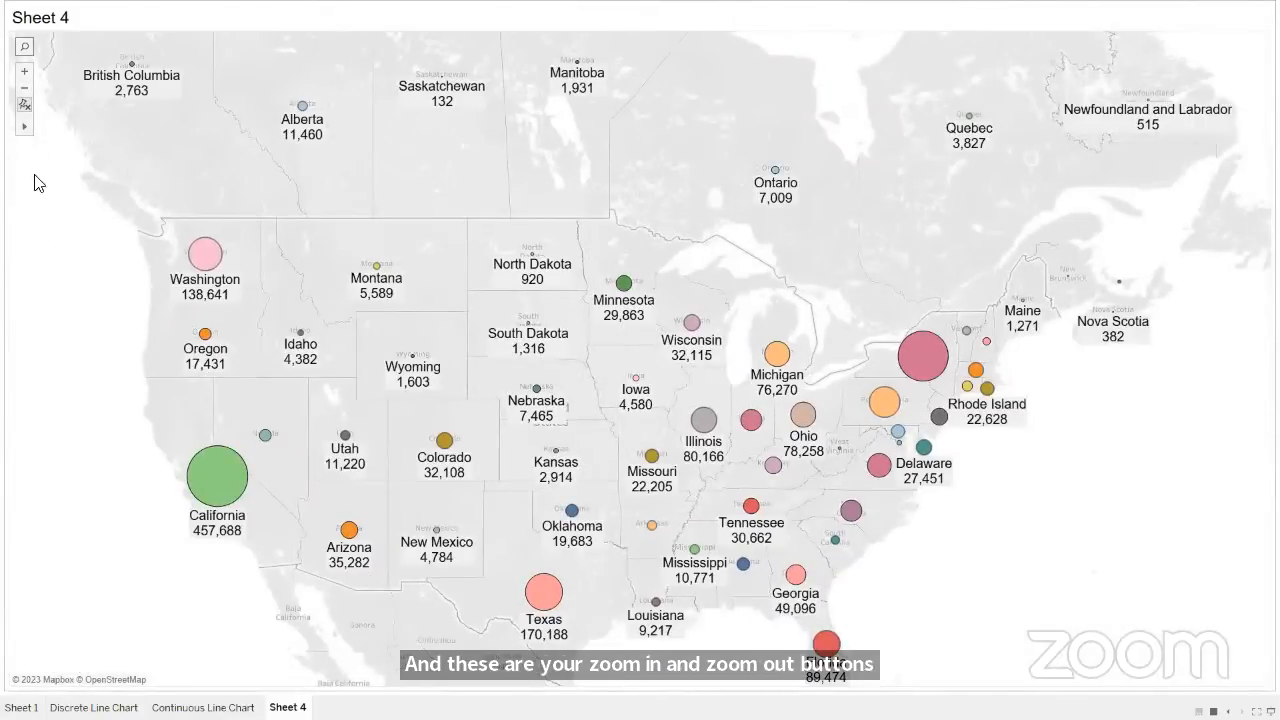
{"action": "left_click", "coordinate": [24, 106]}
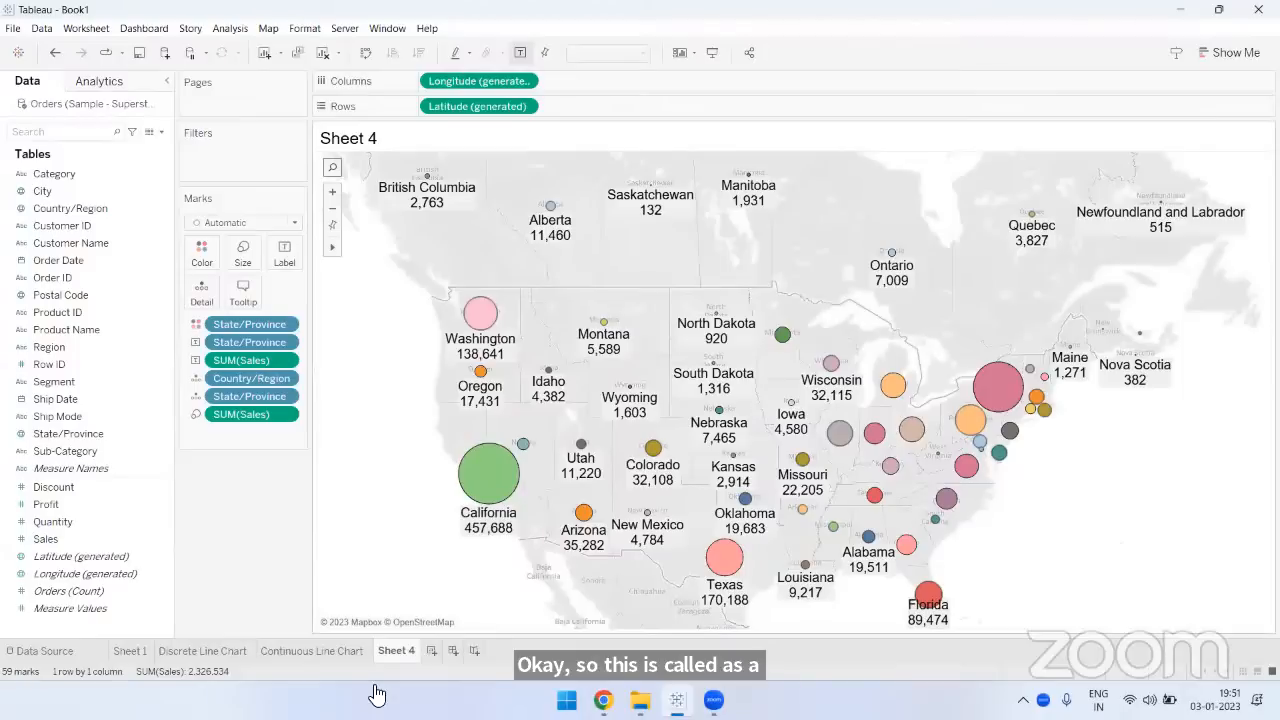
- Rename Sheet 4 as "Symbol Map"
{"action": "double_click", "coordinate": [396, 651]}
{"action": "type", "text": "Sym"}
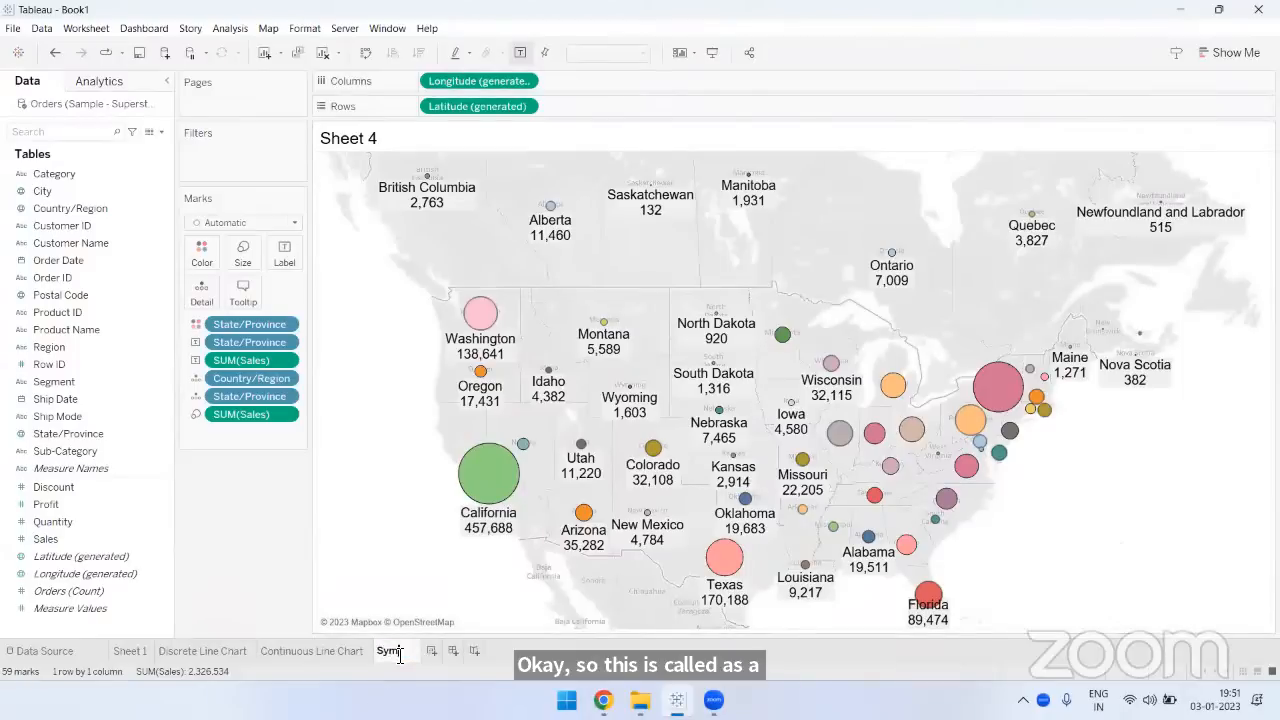
{"action": "type", "text": "bol Map"}
{"action": "key", "text": "Return"}
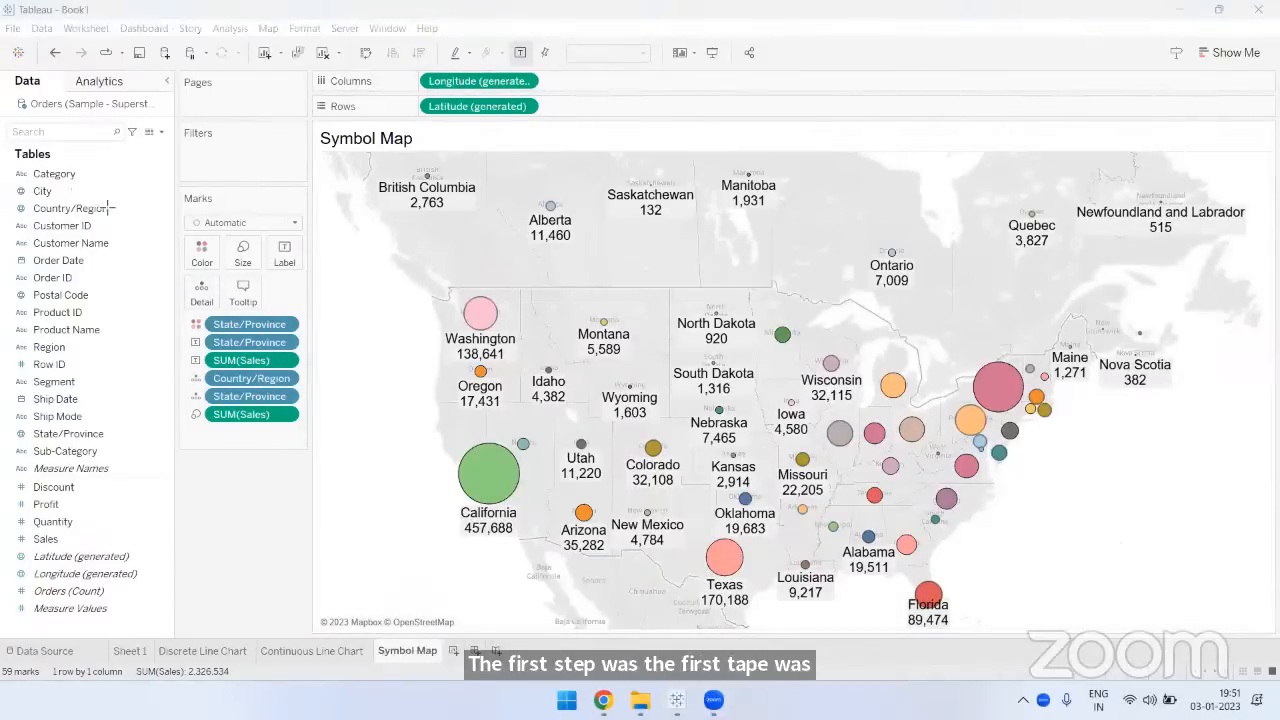
- Draw arrows mapping Country/Region, State/Province and Sales to Detail, Color, Label and the map centre, and clear the annotations
{"action": "left_click_drag", "start_coordinate": [110, 205], "coordinate": [190, 282]}
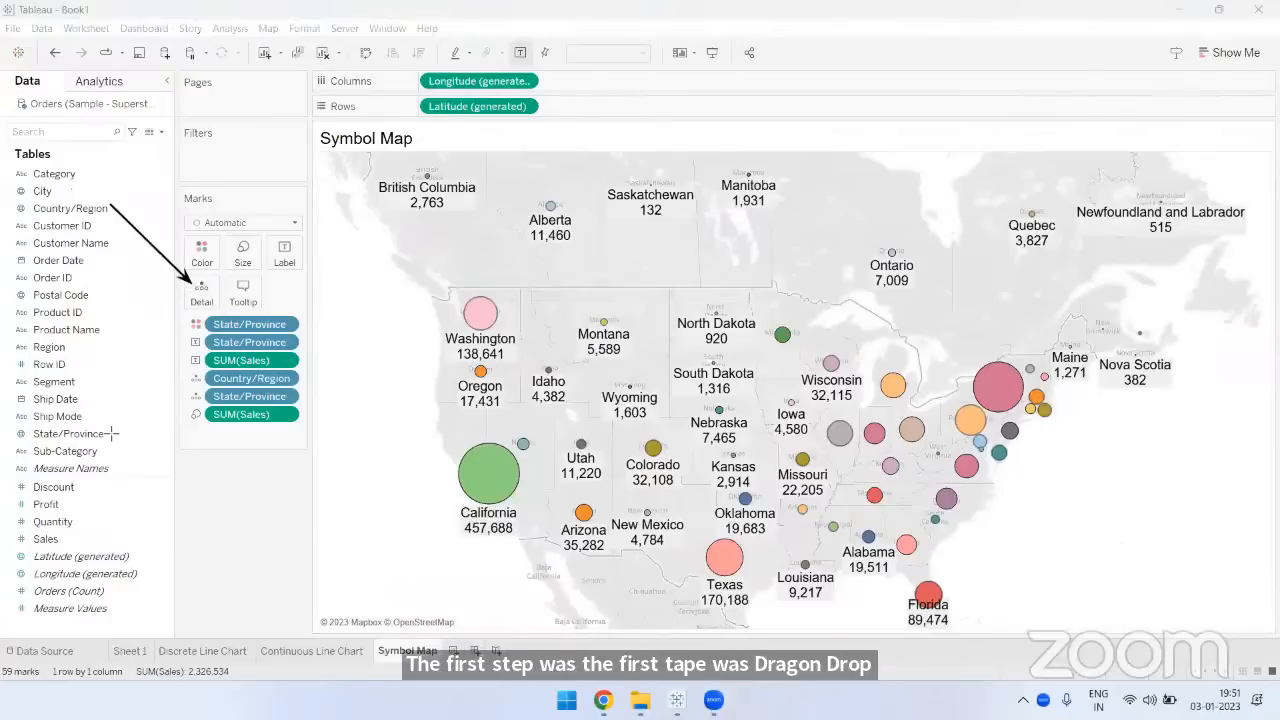
{"action": "mouse_move", "coordinate": [110, 431]}
{"action": "left_mouse_down"}
{"action": "mouse_move", "coordinate": [145, 397]}
{"action": "mouse_move", "coordinate": [190, 298]}
{"action": "left_mouse_up"}
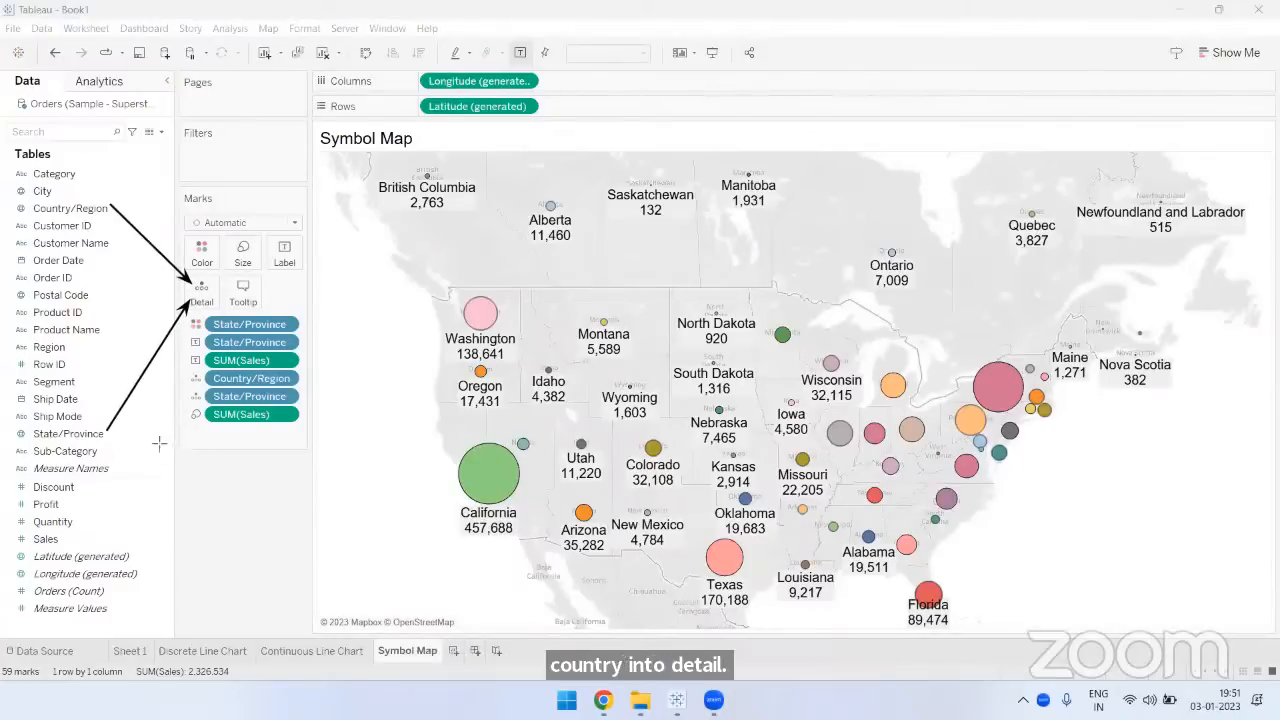
{"action": "left_click_drag", "start_coordinate": [112, 433], "coordinate": [190, 256]}
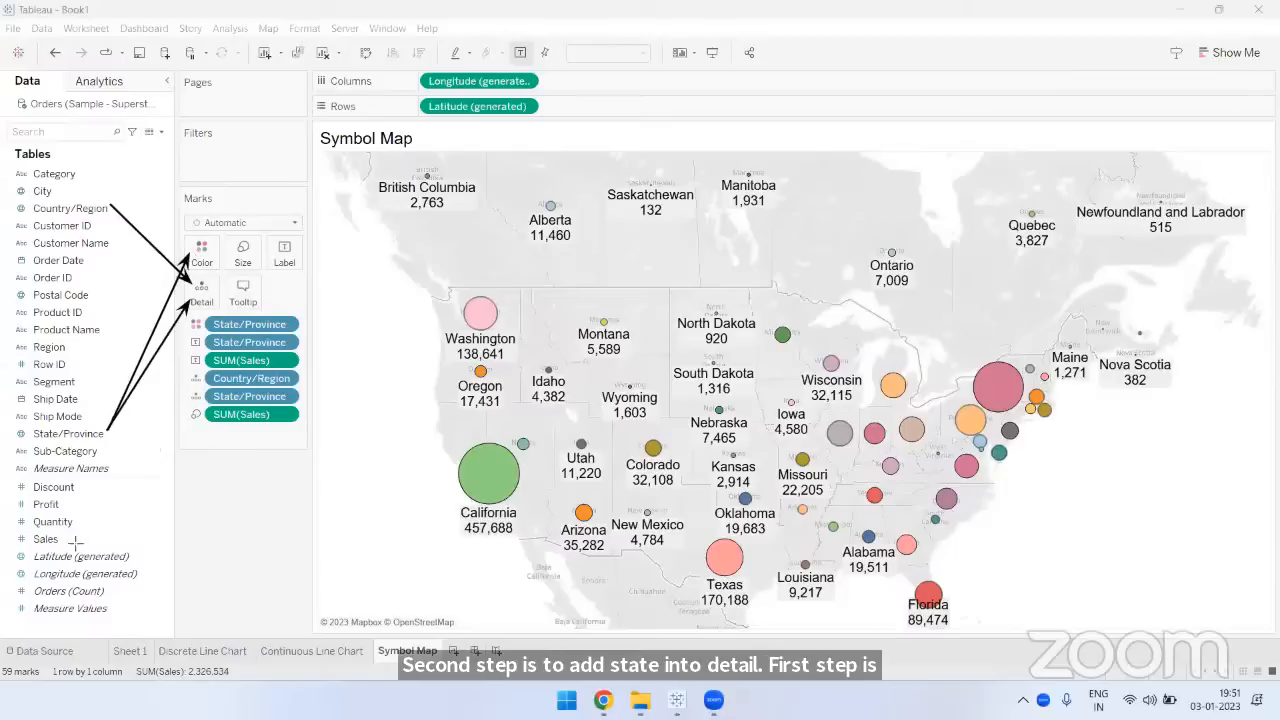
{"action": "mouse_move", "coordinate": [66, 538]}
{"action": "left_mouse_down"}
{"action": "mouse_move", "coordinate": [320, 445]}
{"action": "mouse_move", "coordinate": [700, 373]}
{"action": "left_mouse_up"}
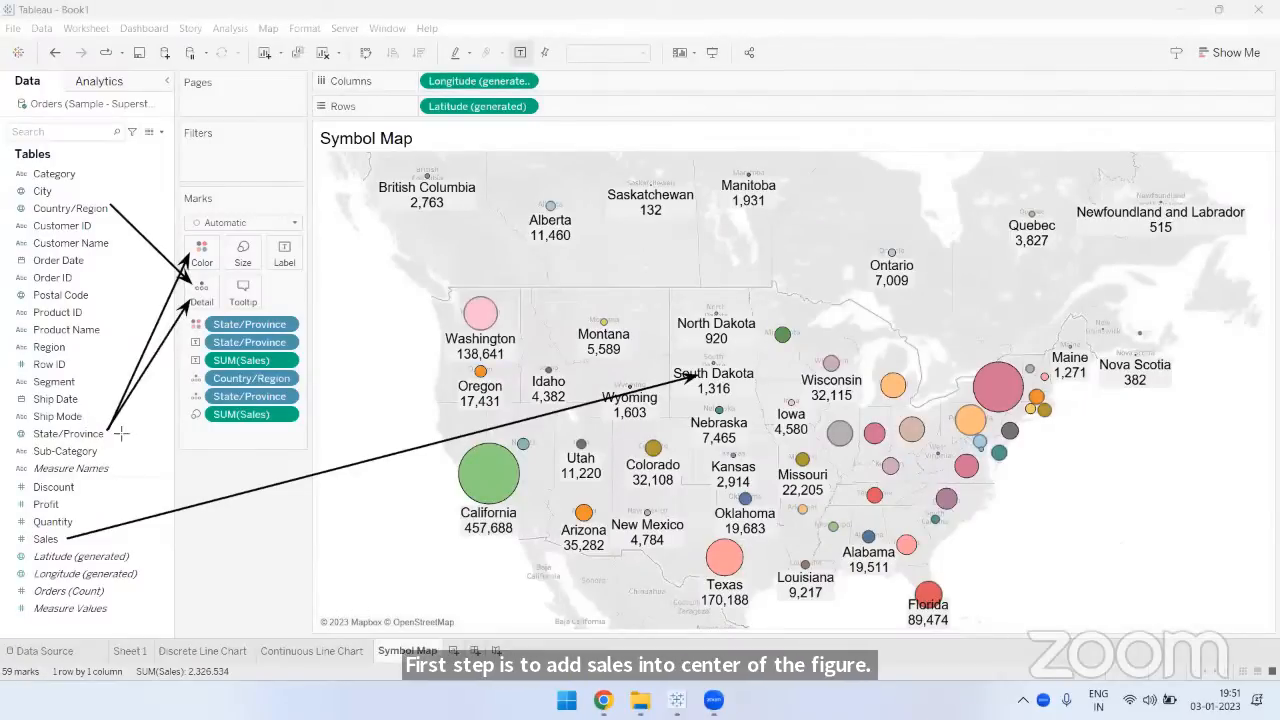
{"action": "left_click_drag", "start_coordinate": [113, 431], "coordinate": [268, 266]}
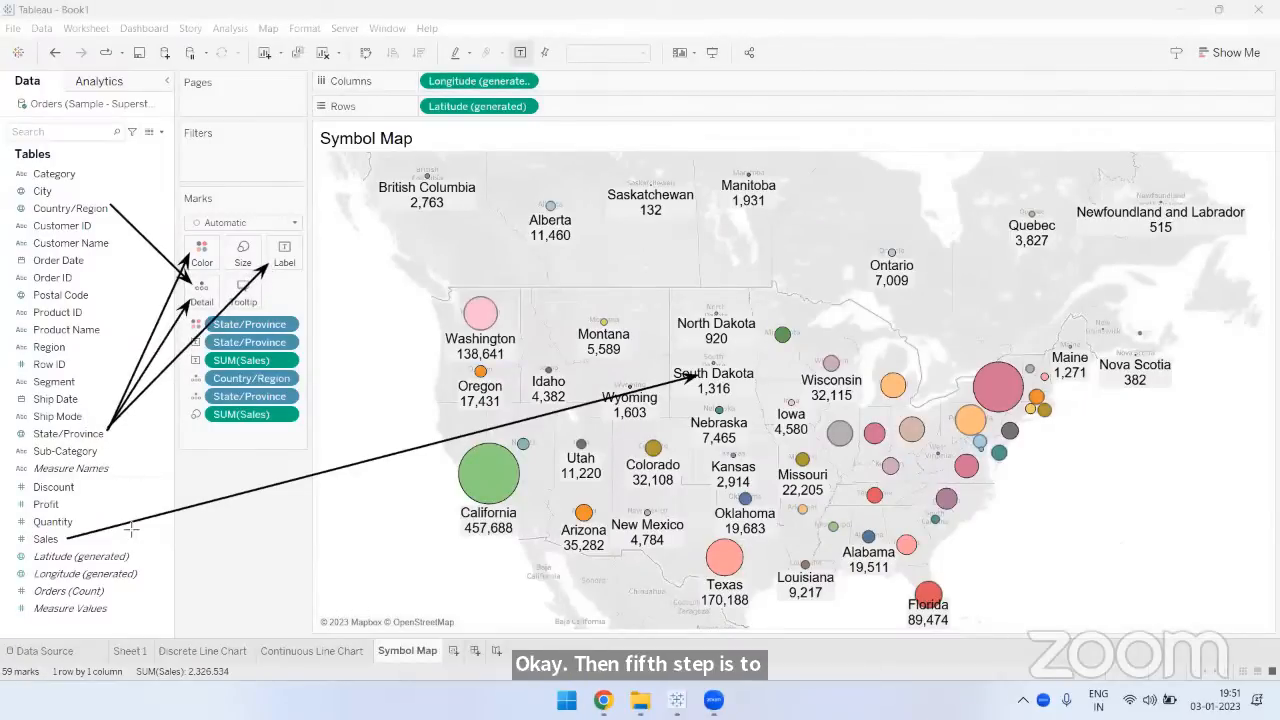
{"action": "left_click_drag", "start_coordinate": [70, 538], "coordinate": [268, 270]}
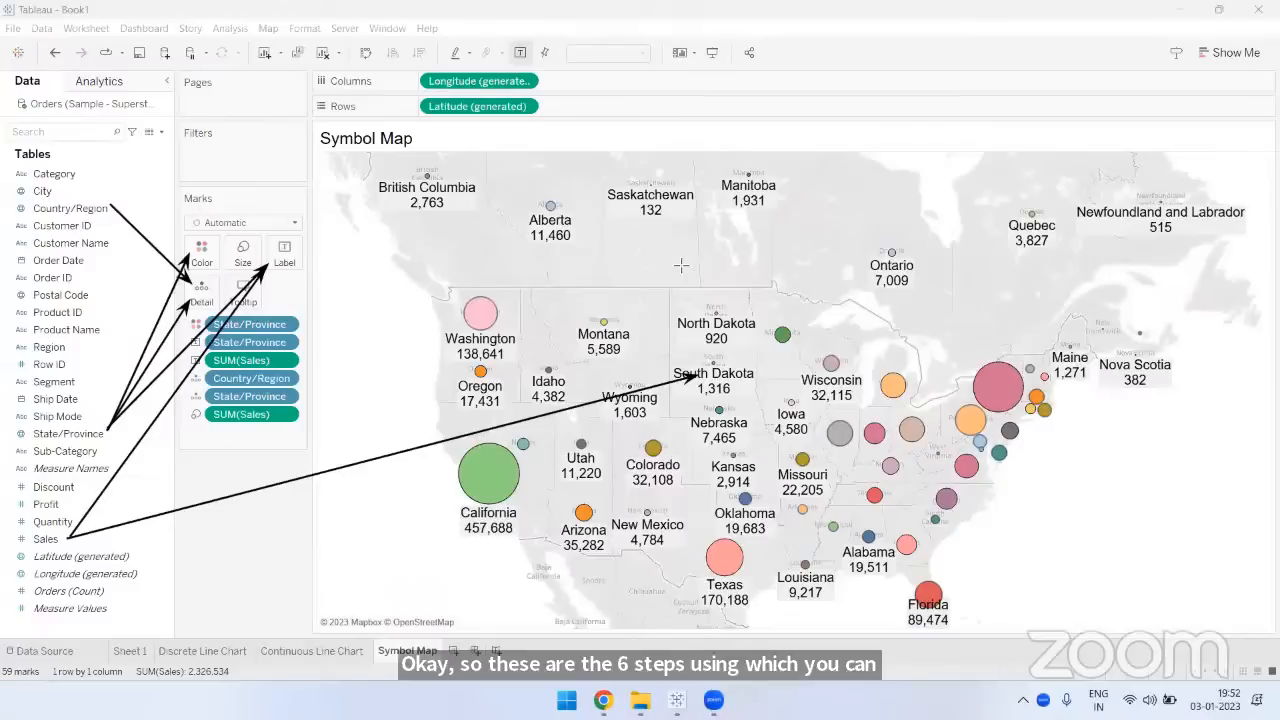
{"action": "key", "text": "Escape"}
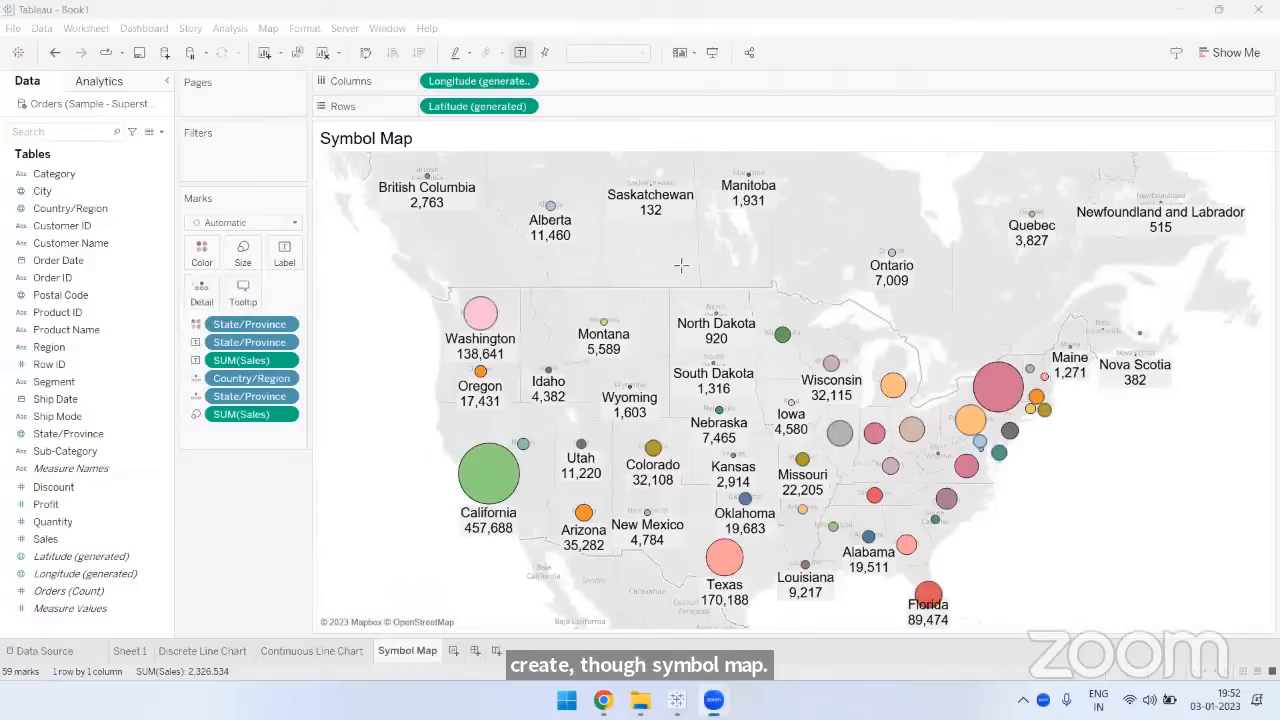
- Review the size setting and the border color options of the map symbols
{"action": "left_click", "coordinate": [243, 253]}
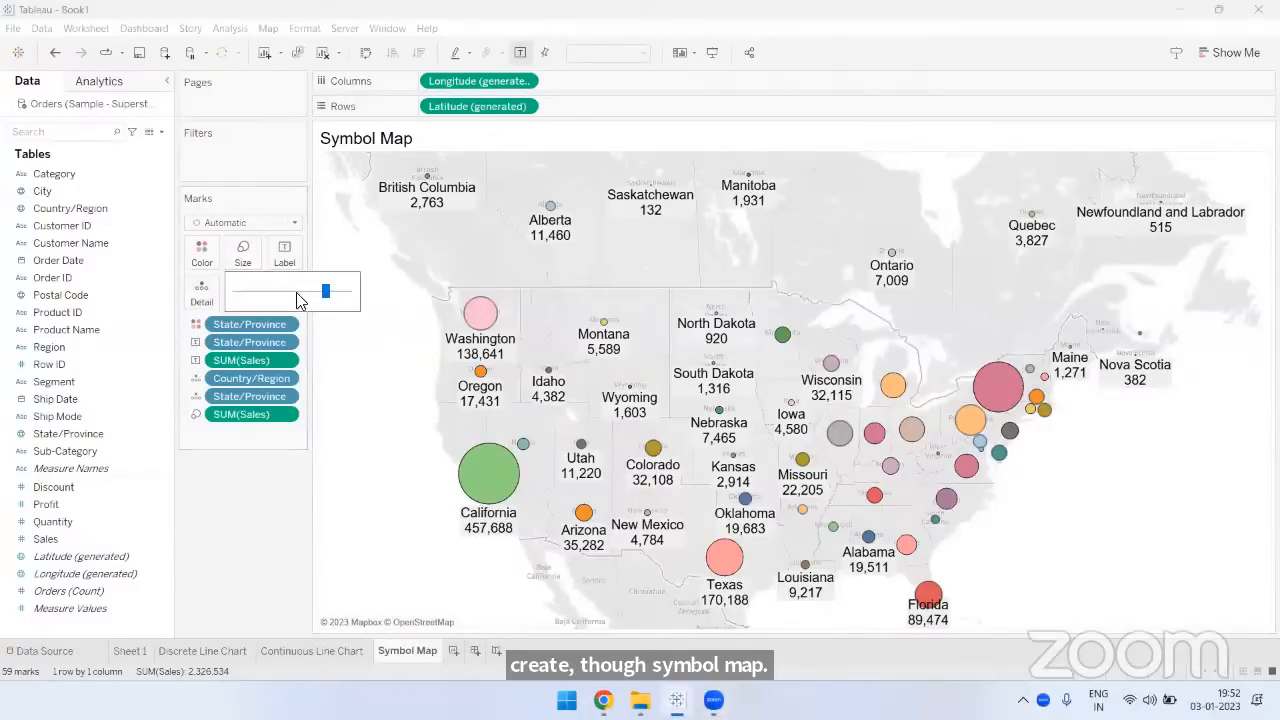
{"action": "left_click", "coordinate": [238, 483]}
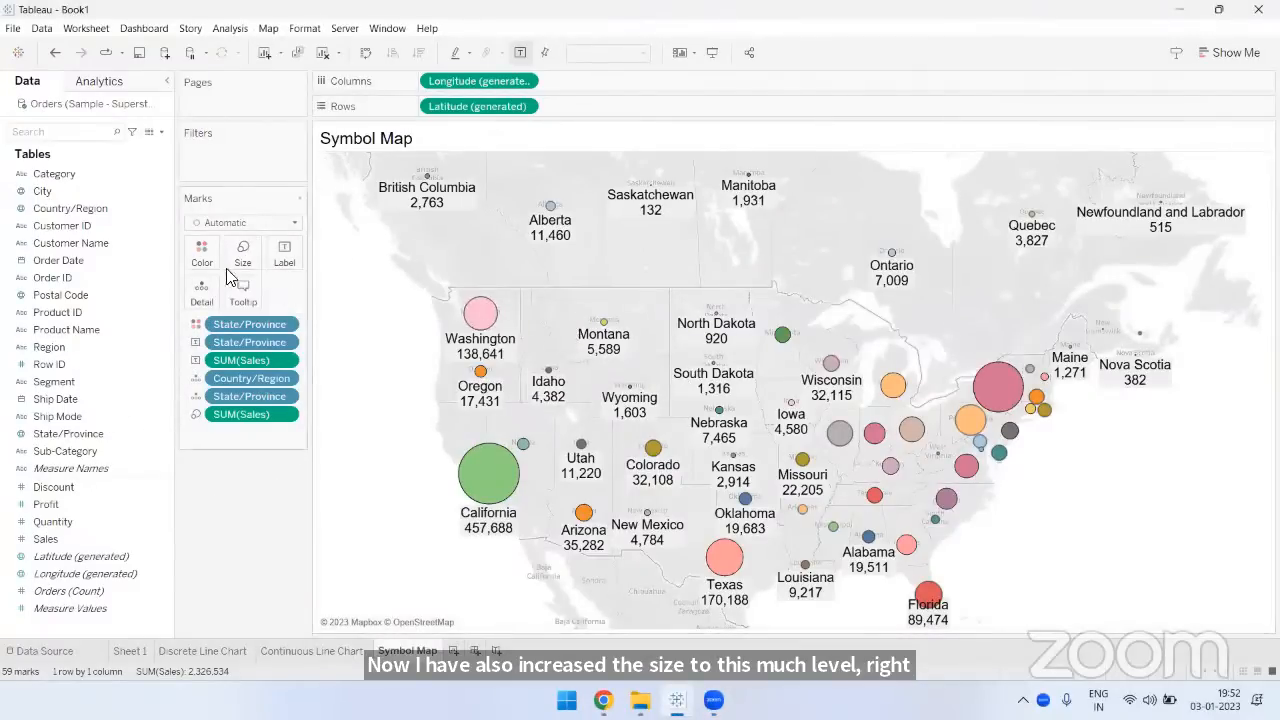
{"action": "left_click", "coordinate": [203, 255]}
{"action": "left_click", "coordinate": [255, 371]}
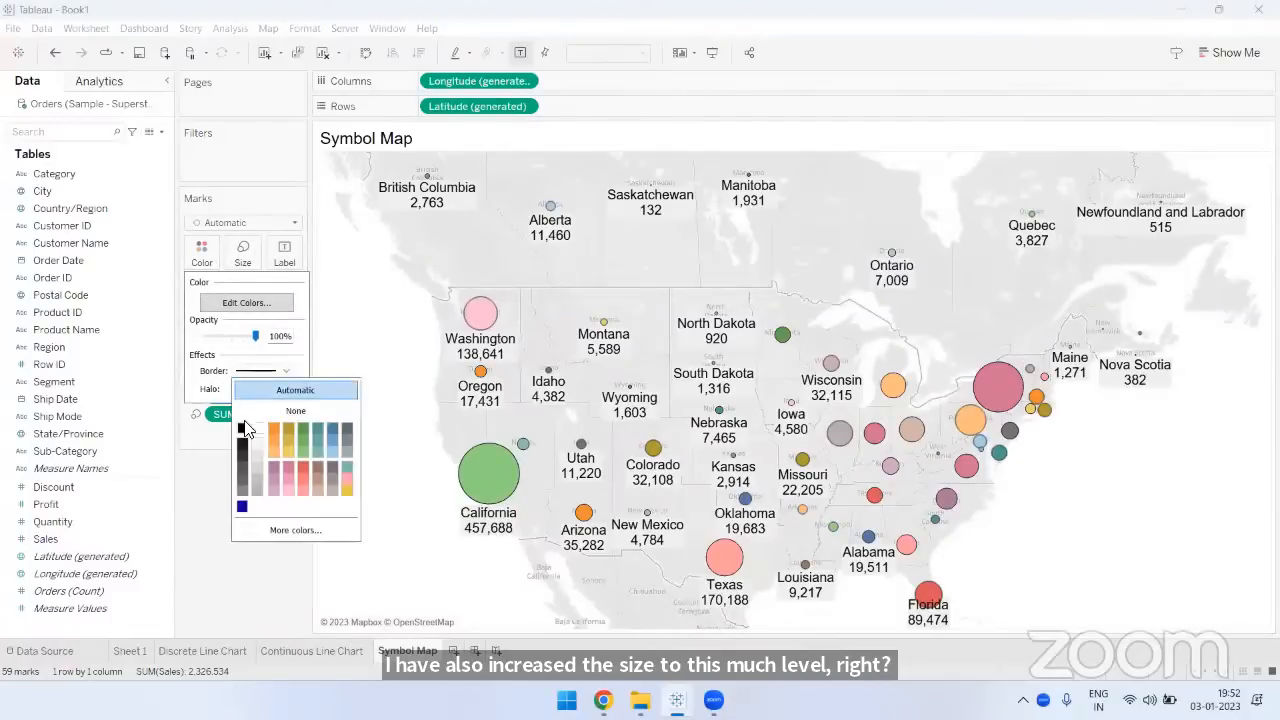
{"action": "left_click", "coordinate": [218, 488]}
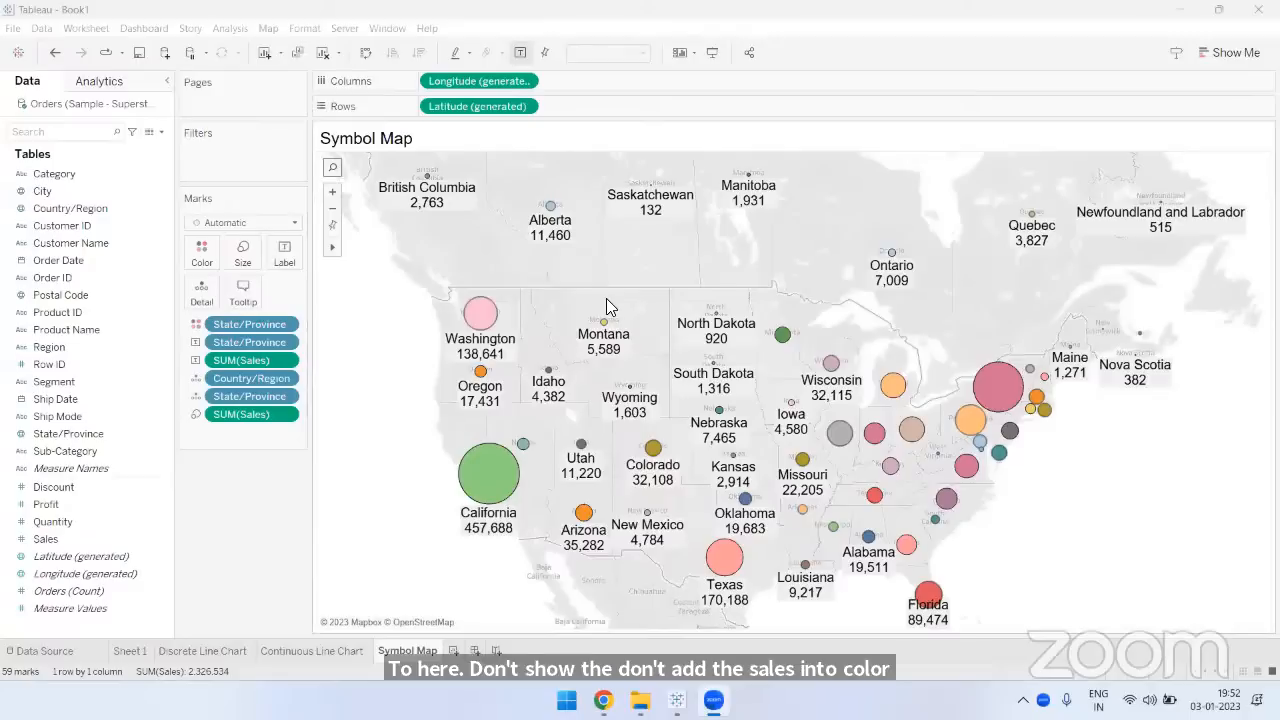
{"action": "mouse_move", "coordinate": [493, 500]}
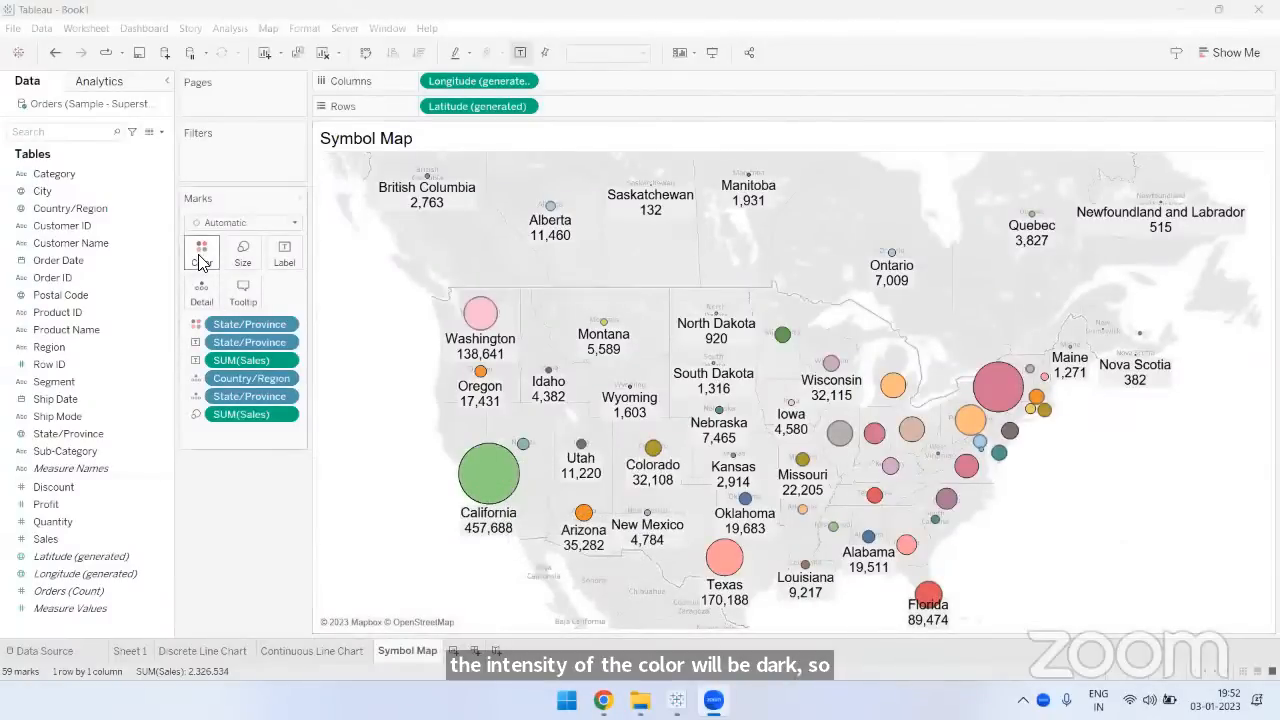
{"action": "left_click", "coordinate": [64, 536]}
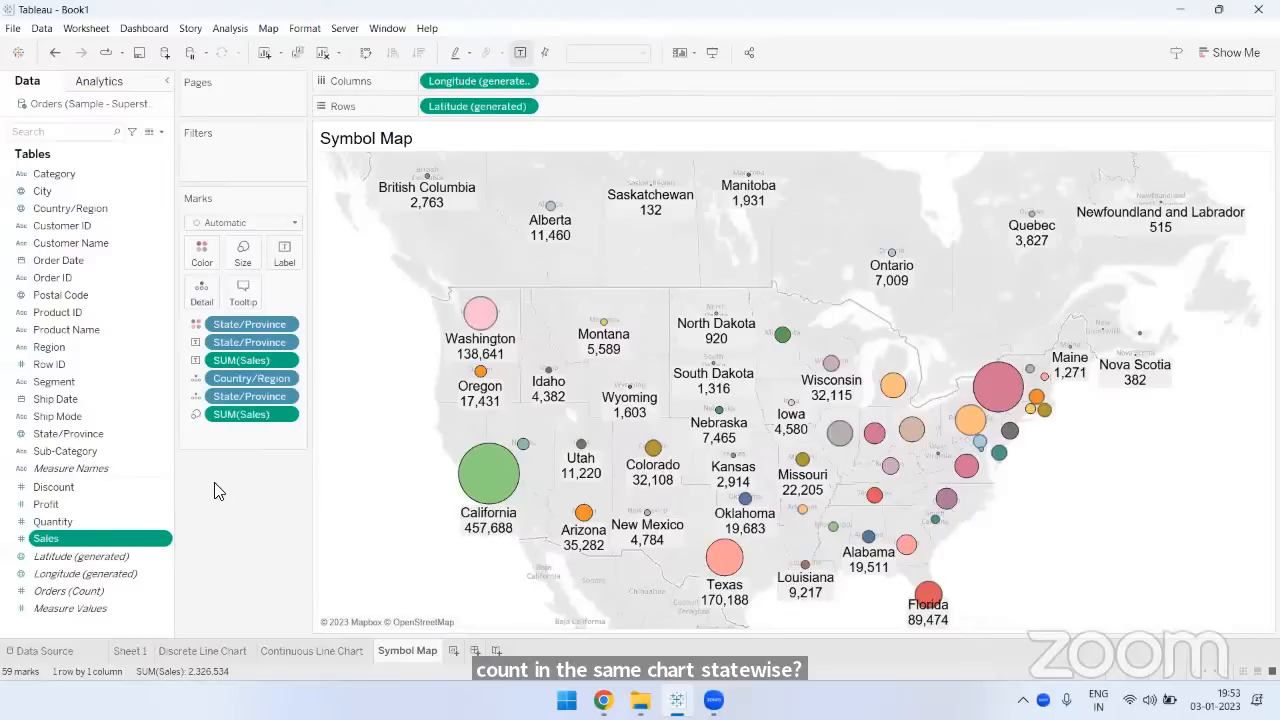
{"action": "left_click", "coordinate": [90, 486]}
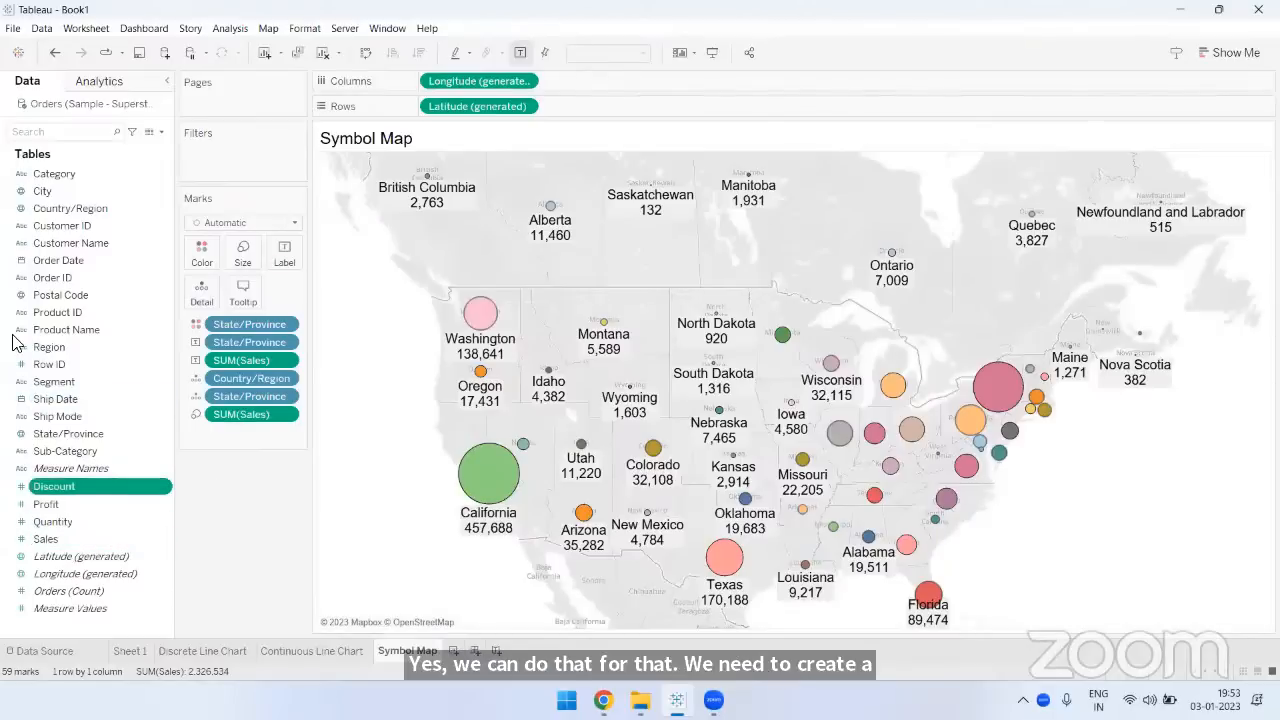
{"action": "left_click", "coordinate": [64, 280]}
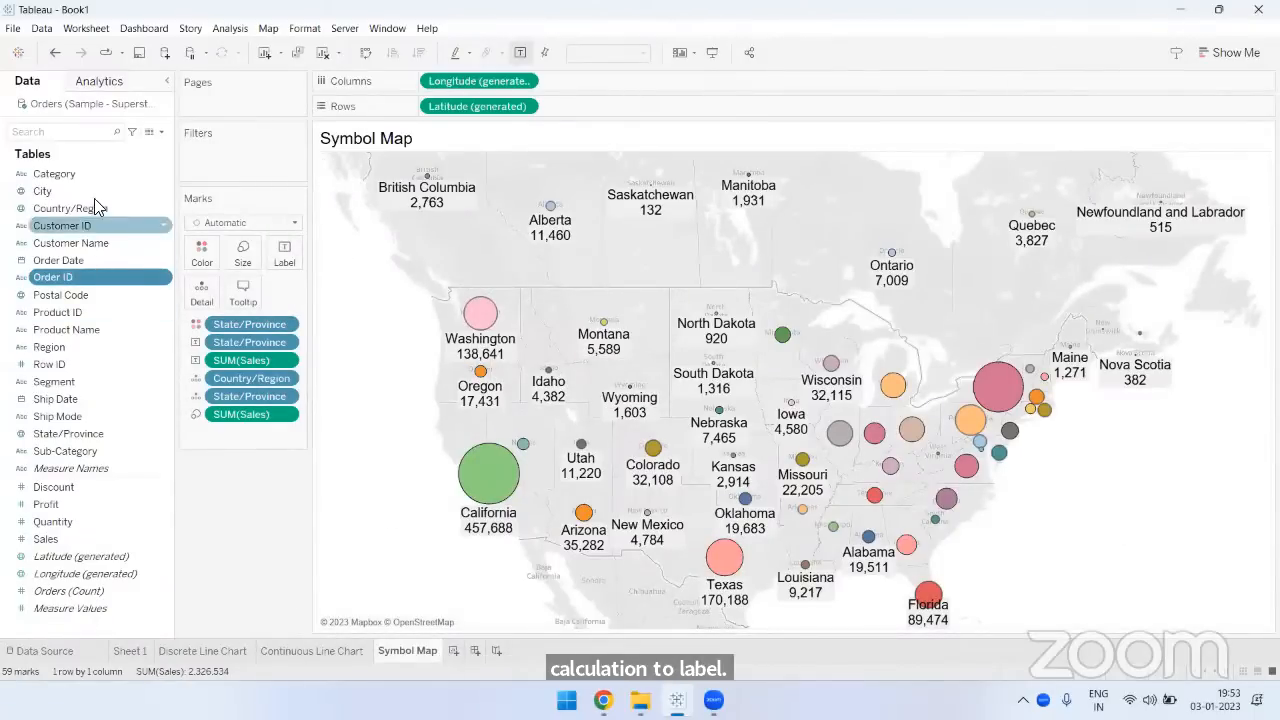
{"action": "left_click", "coordinate": [92, 170]}
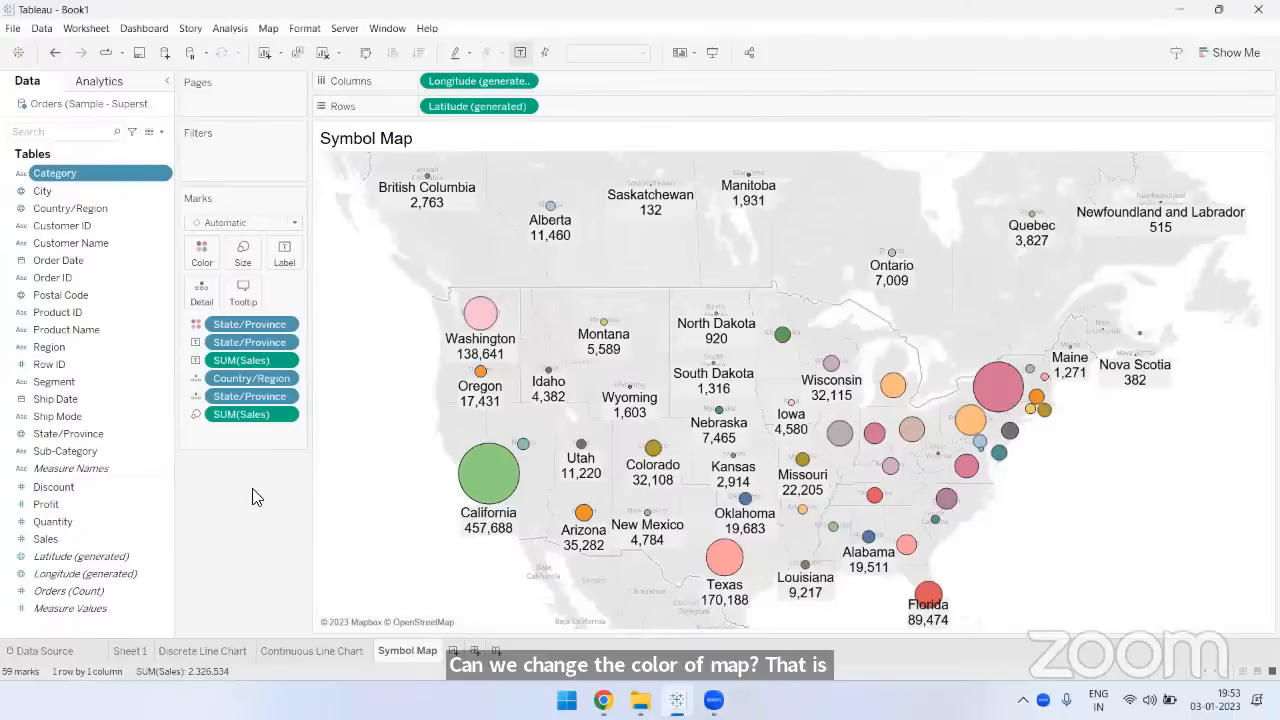
- Try the Satellite and Dark background styles on the symbol map
{"action": "left_click", "coordinate": [267, 32]}
{"action": "mouse_move", "coordinate": [287, 48]}
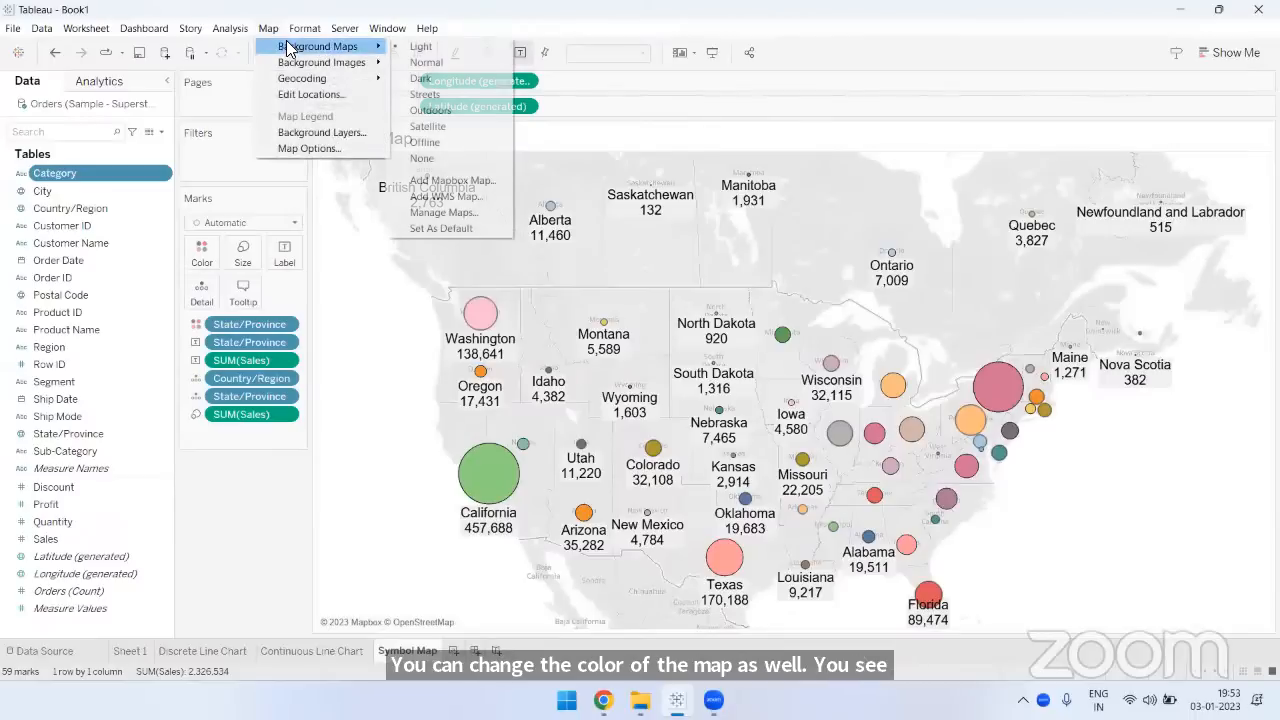
{"action": "left_click", "coordinate": [434, 126]}
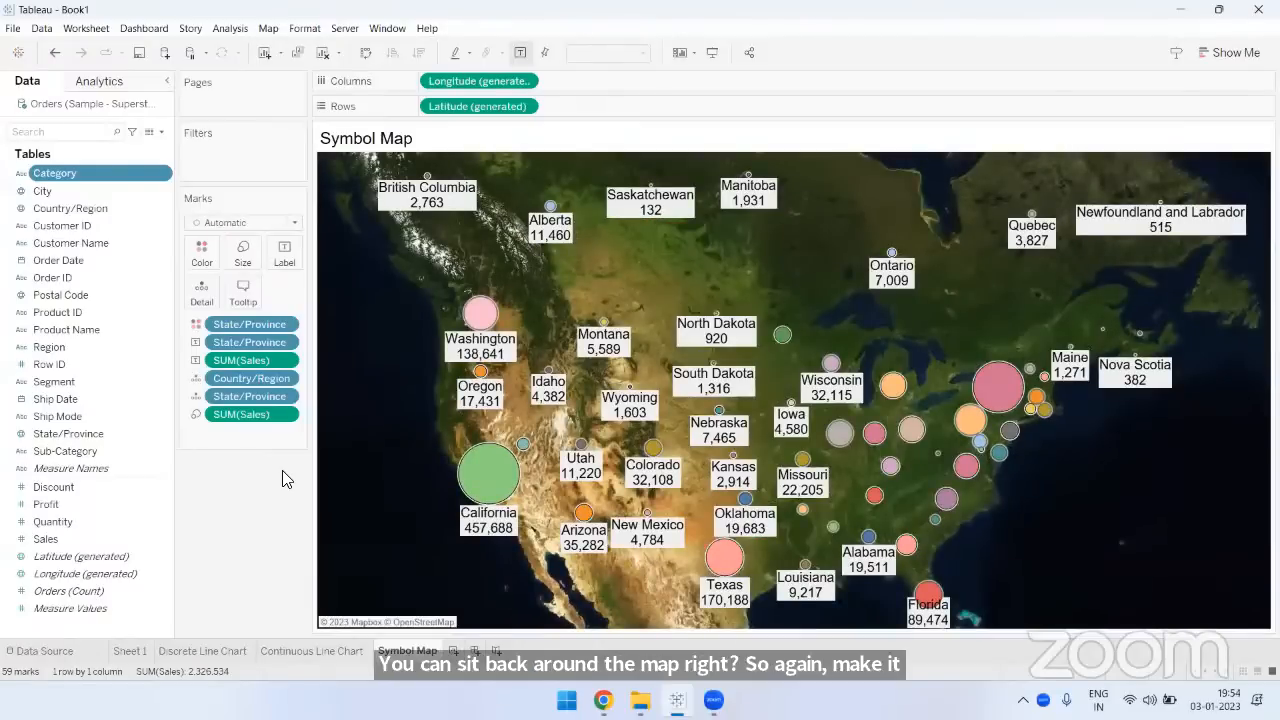
{"action": "left_click", "coordinate": [269, 30]}
{"action": "mouse_move", "coordinate": [375, 50]}
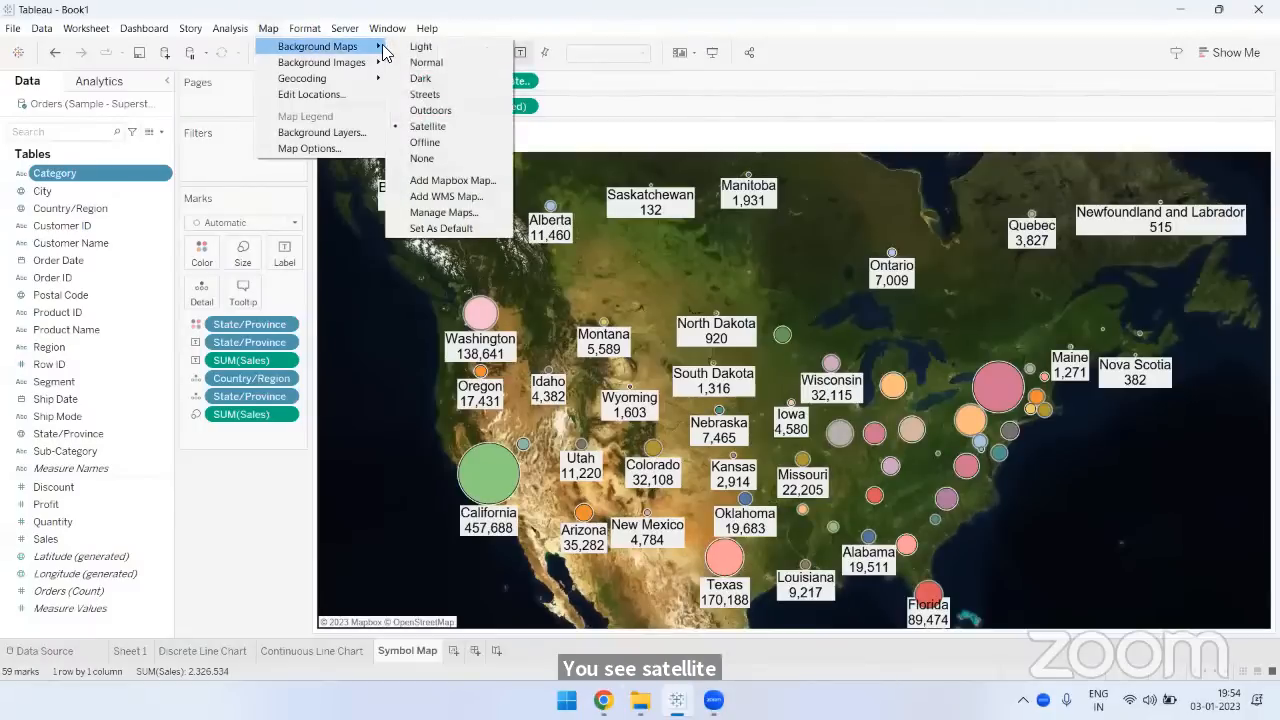
{"action": "left_click", "coordinate": [421, 78]}
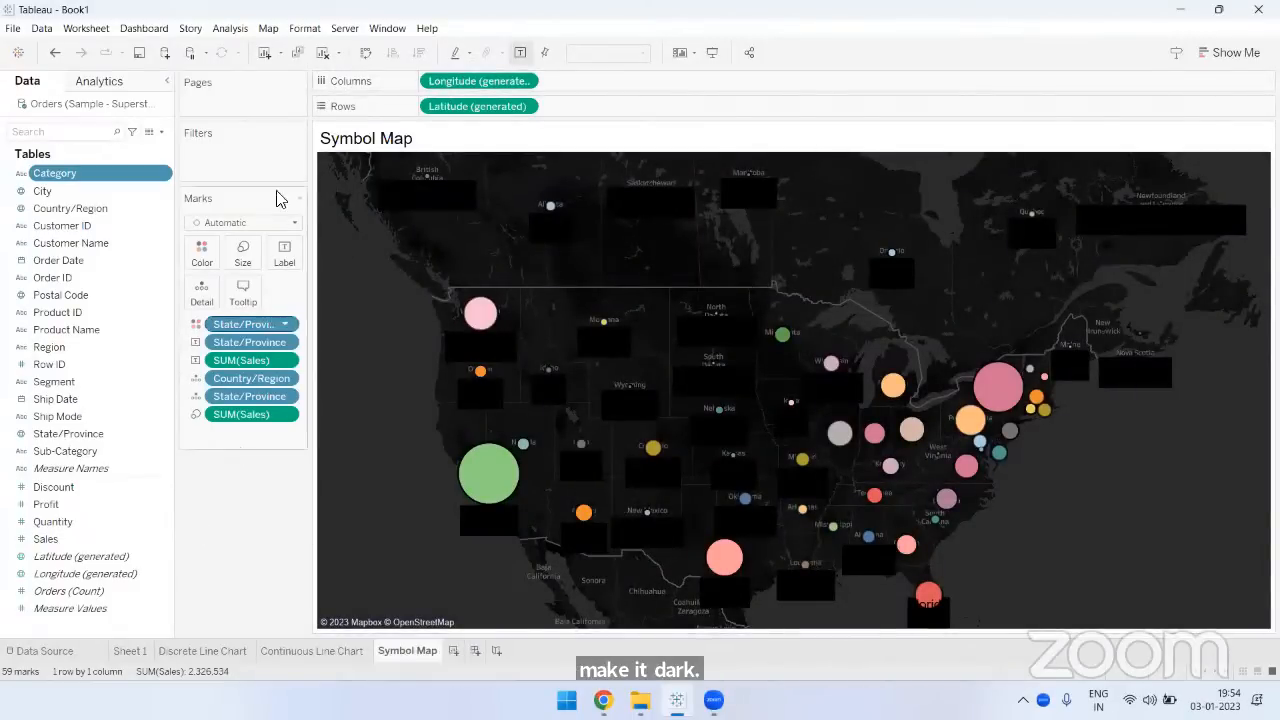
- Try the Streets background style on the symbol map and restore the Light background
{"action": "left_click", "coordinate": [267, 28]}
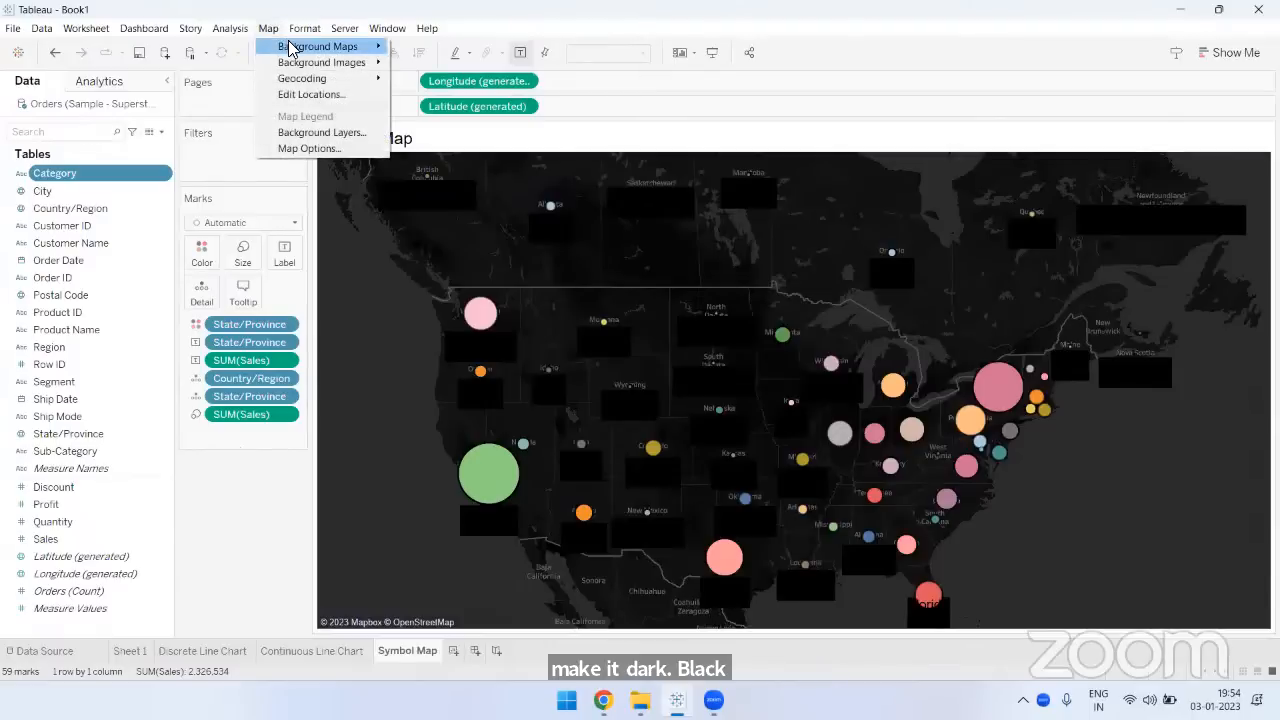
{"action": "mouse_move", "coordinate": [320, 46]}
{"action": "left_click", "coordinate": [438, 106]}
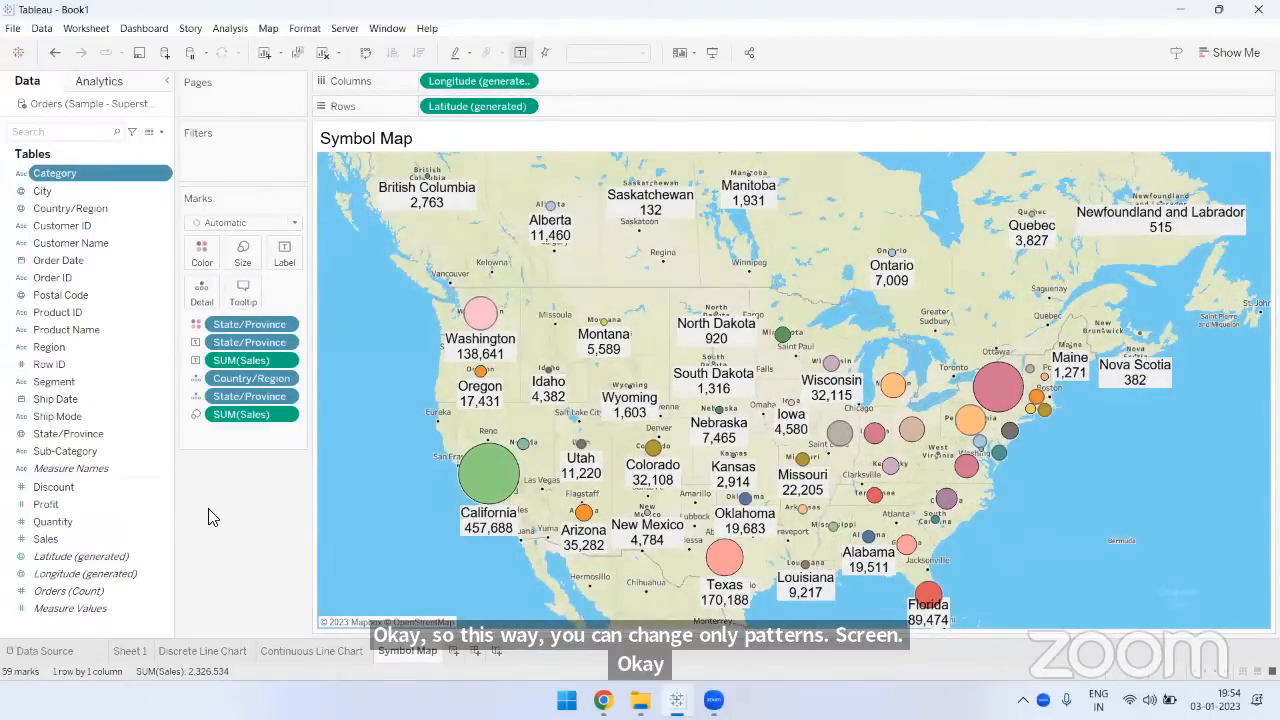
{"action": "left_click", "coordinate": [269, 28]}
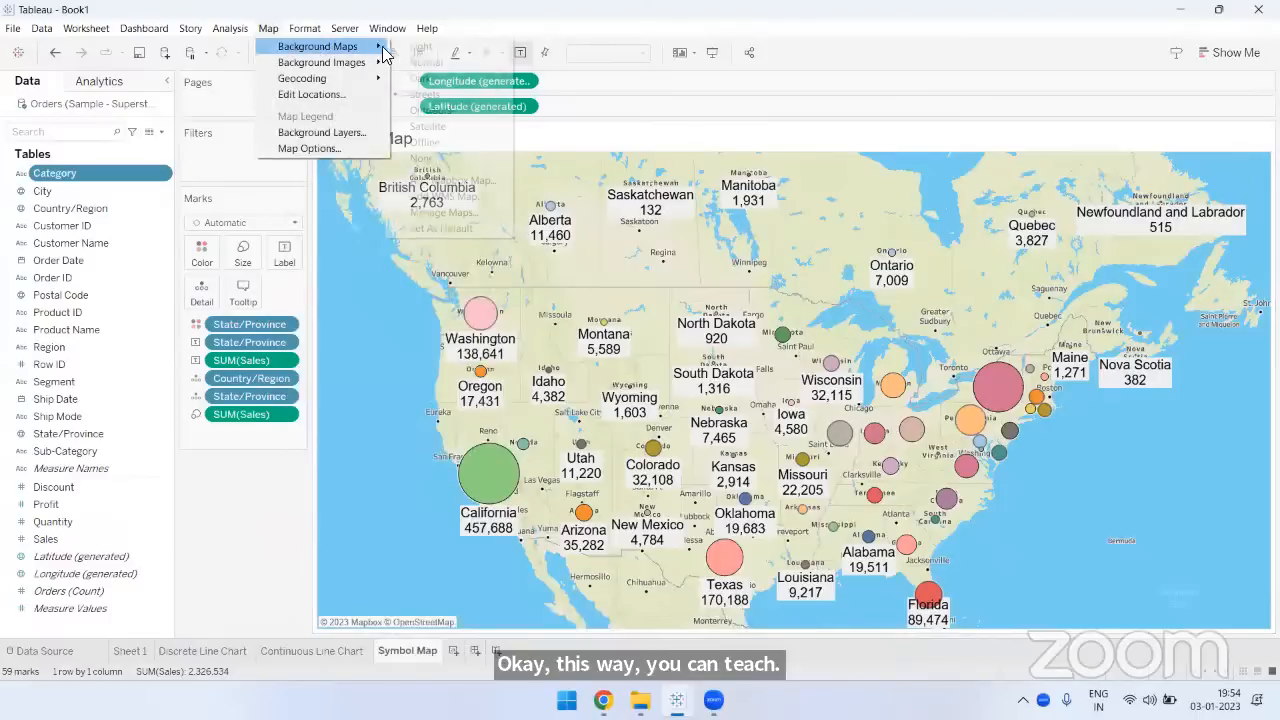
{"action": "left_click", "coordinate": [412, 48]}
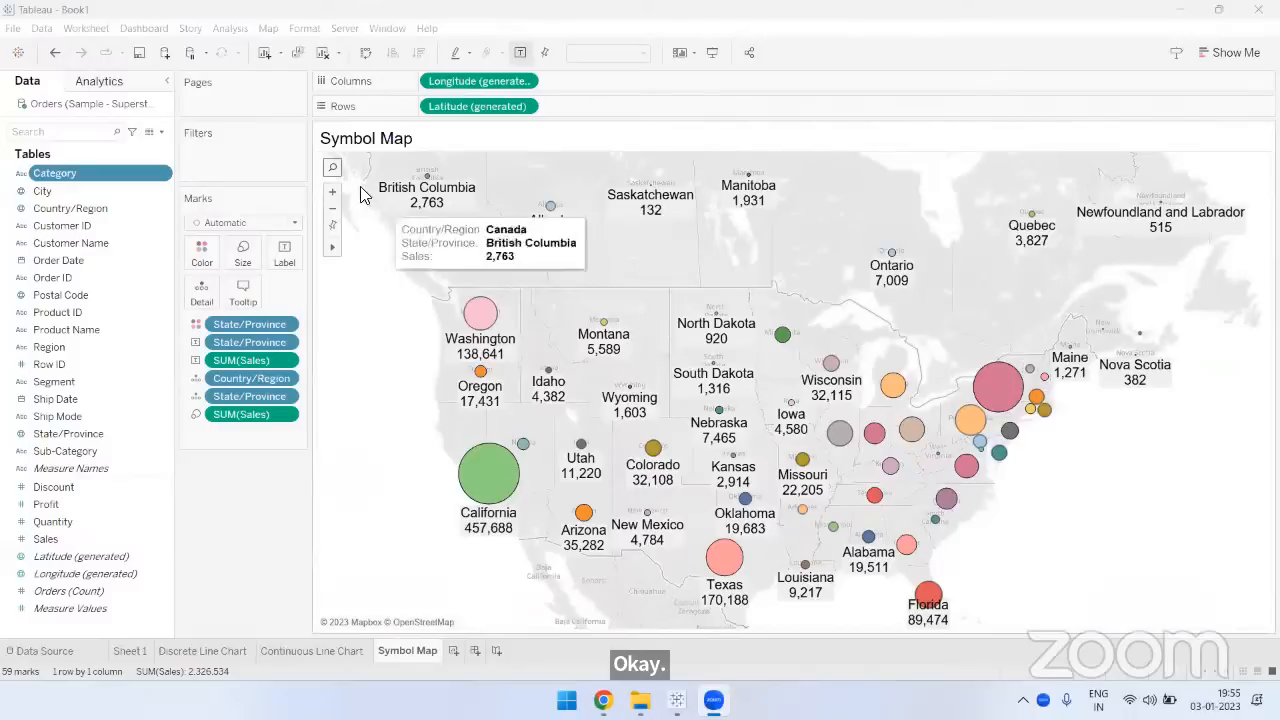
{"action": "mouse_move", "coordinate": [332, 254]}
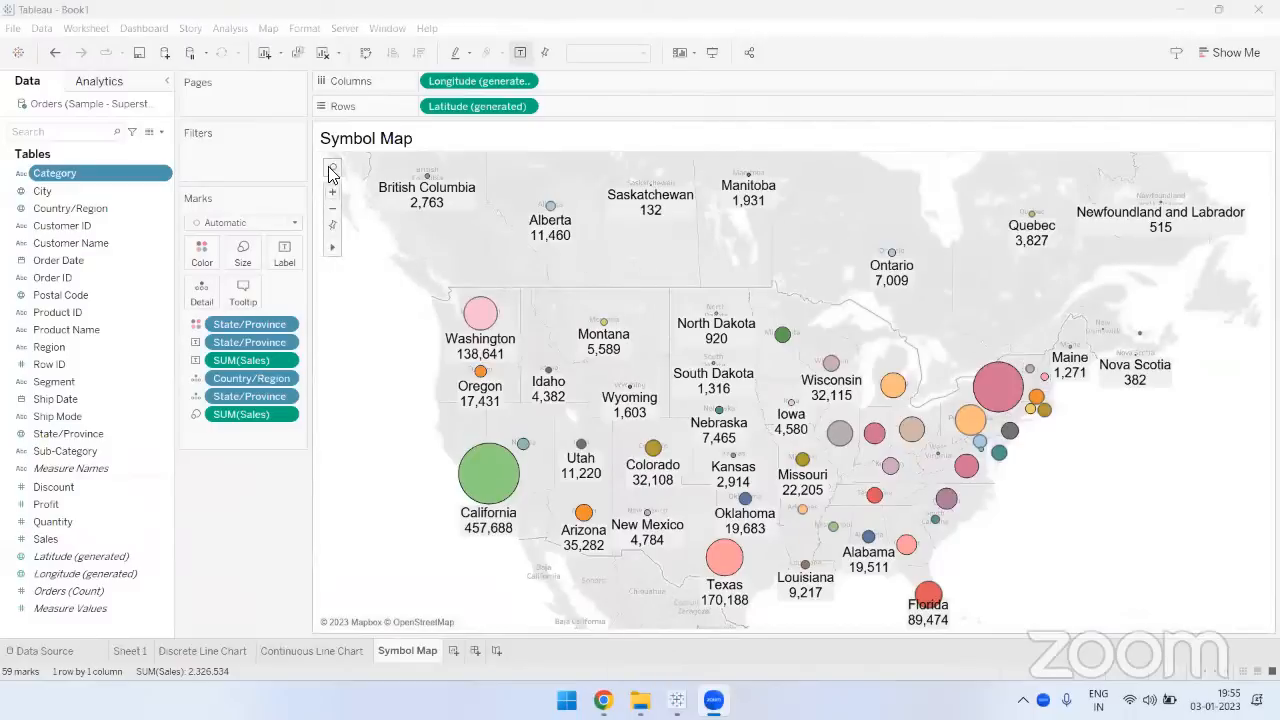
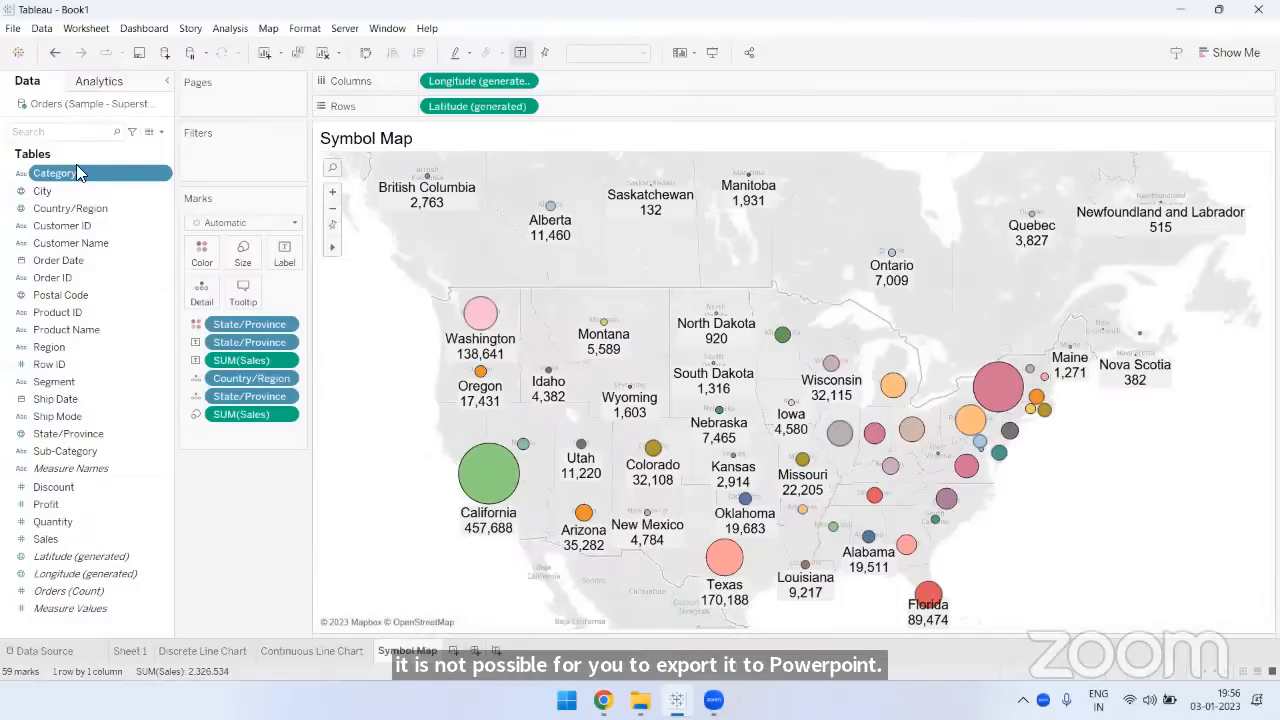
- Review the workbook's PowerPoint export option and the worksheet's export options for image, data and crosstab to Excel
{"action": "left_click", "coordinate": [12, 28]}
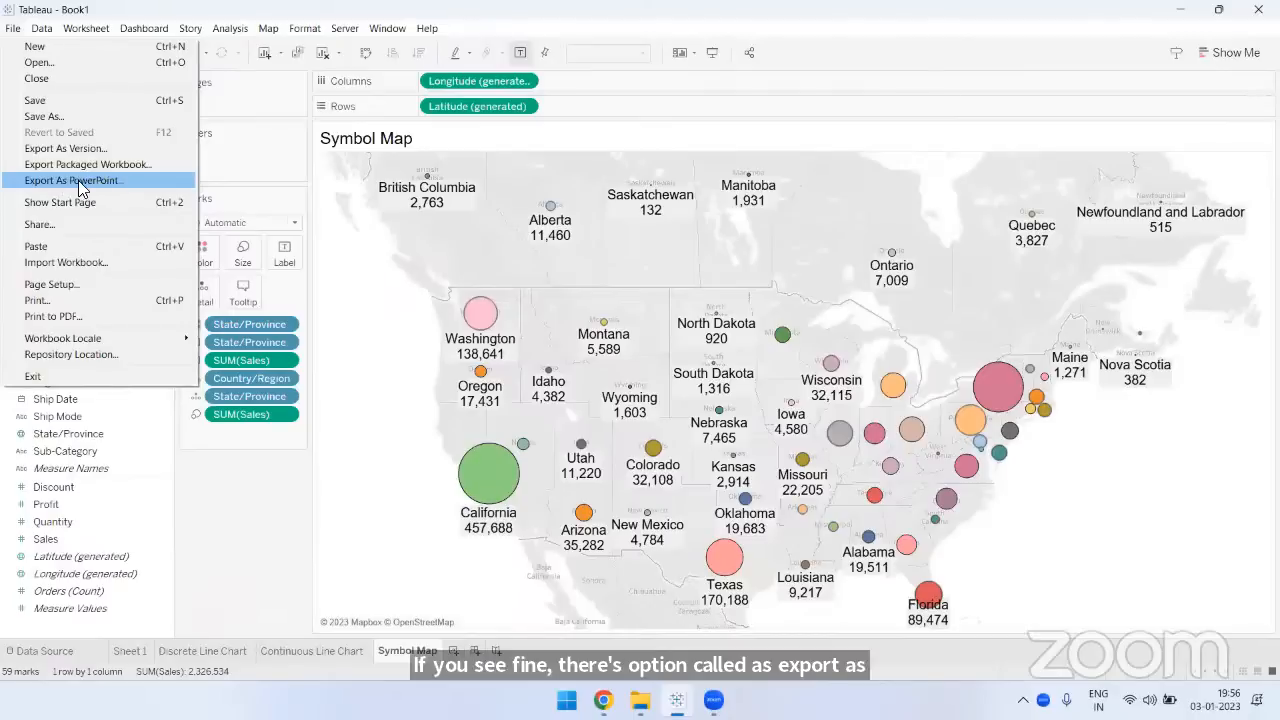
{"action": "left_click", "coordinate": [232, 505]}
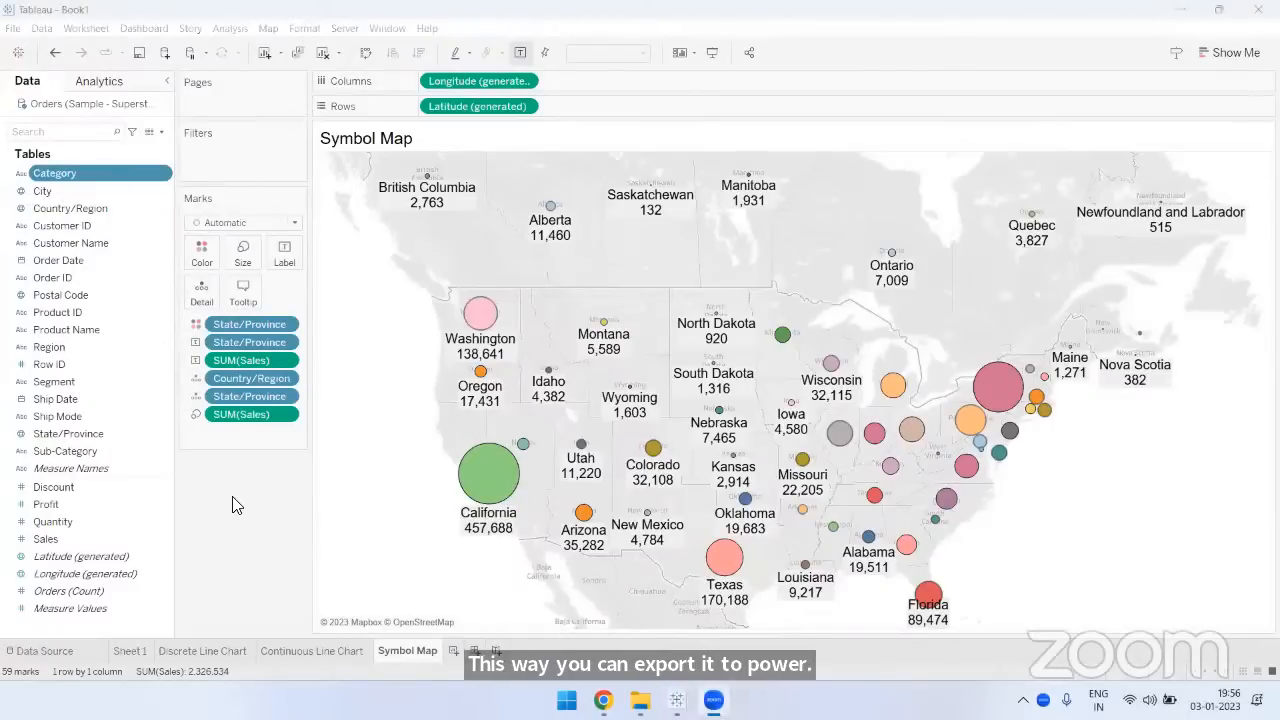
{"action": "left_click", "coordinate": [248, 503]}
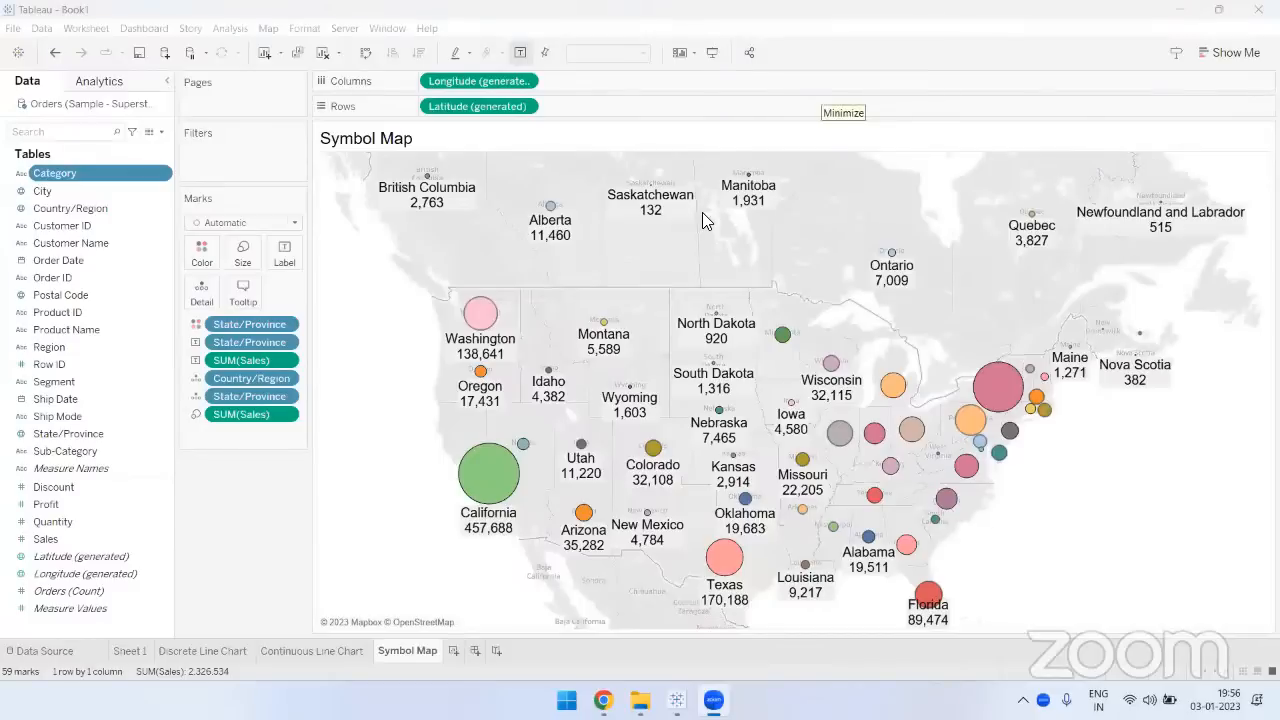
{"action": "left_click", "coordinate": [257, 484]}
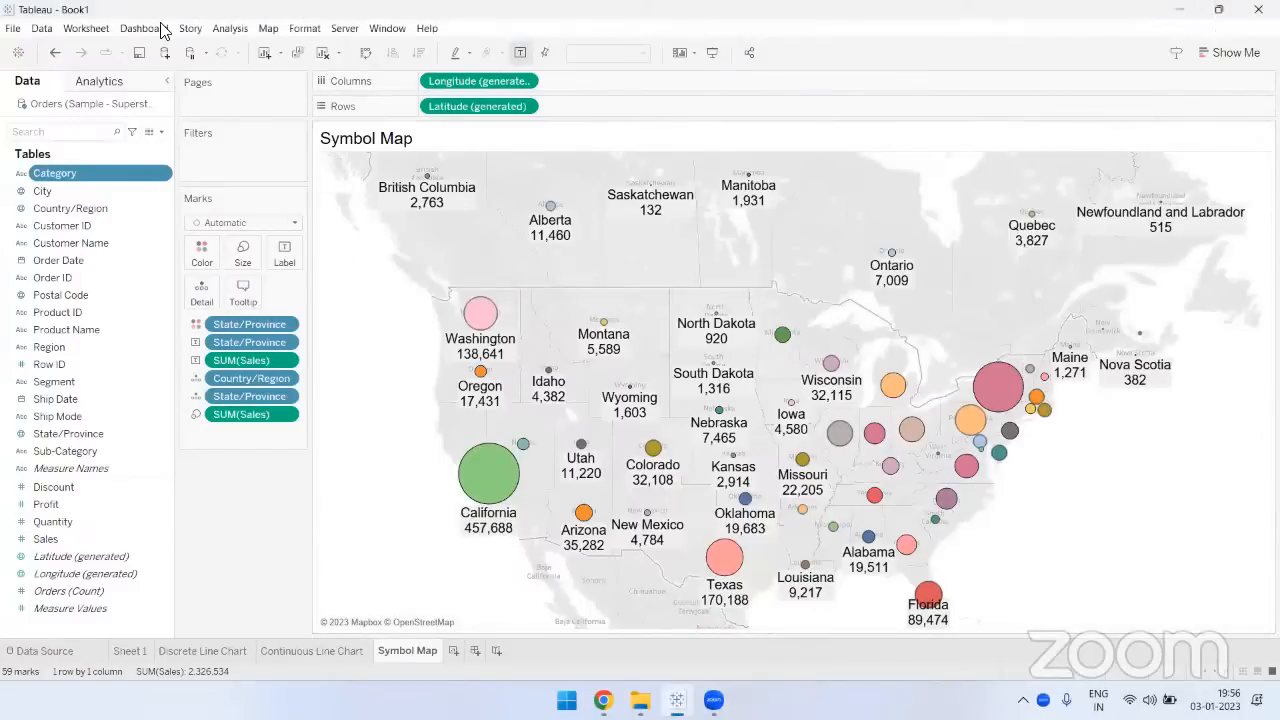
{"action": "left_click", "coordinate": [97, 29]}
{"action": "mouse_move", "coordinate": [108, 92]}
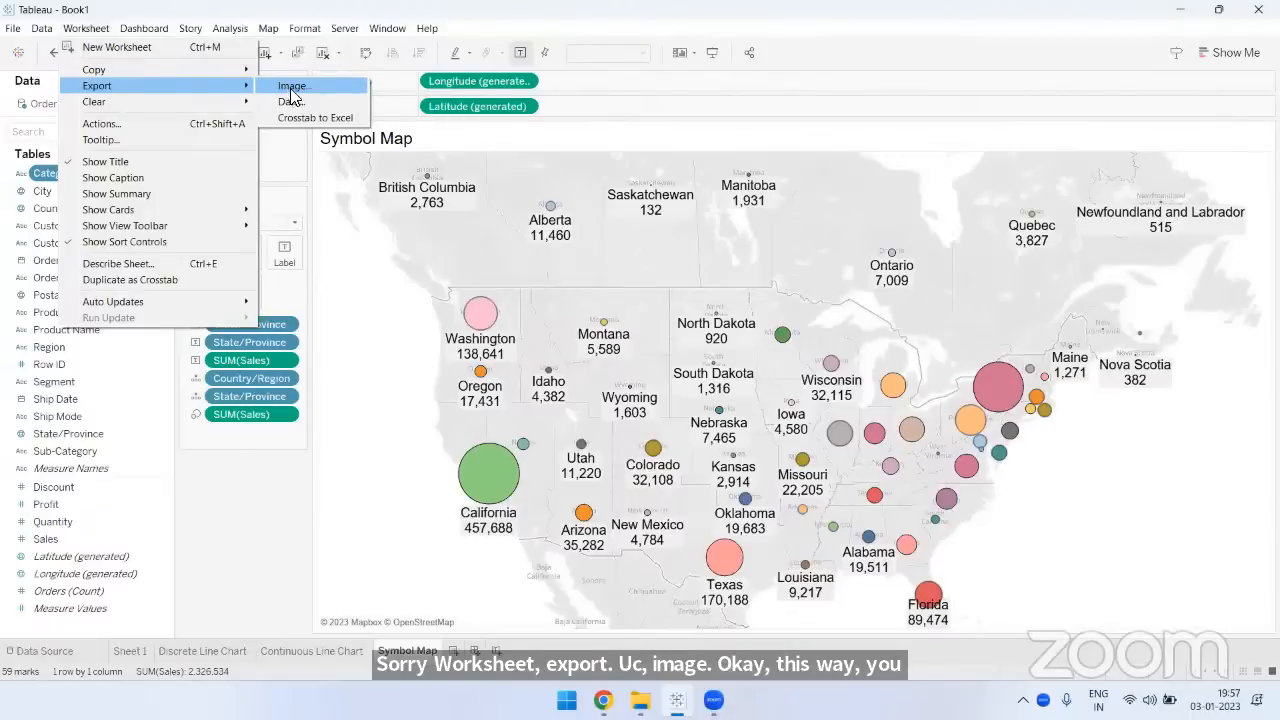
{"action": "left_click", "coordinate": [607, 90]}
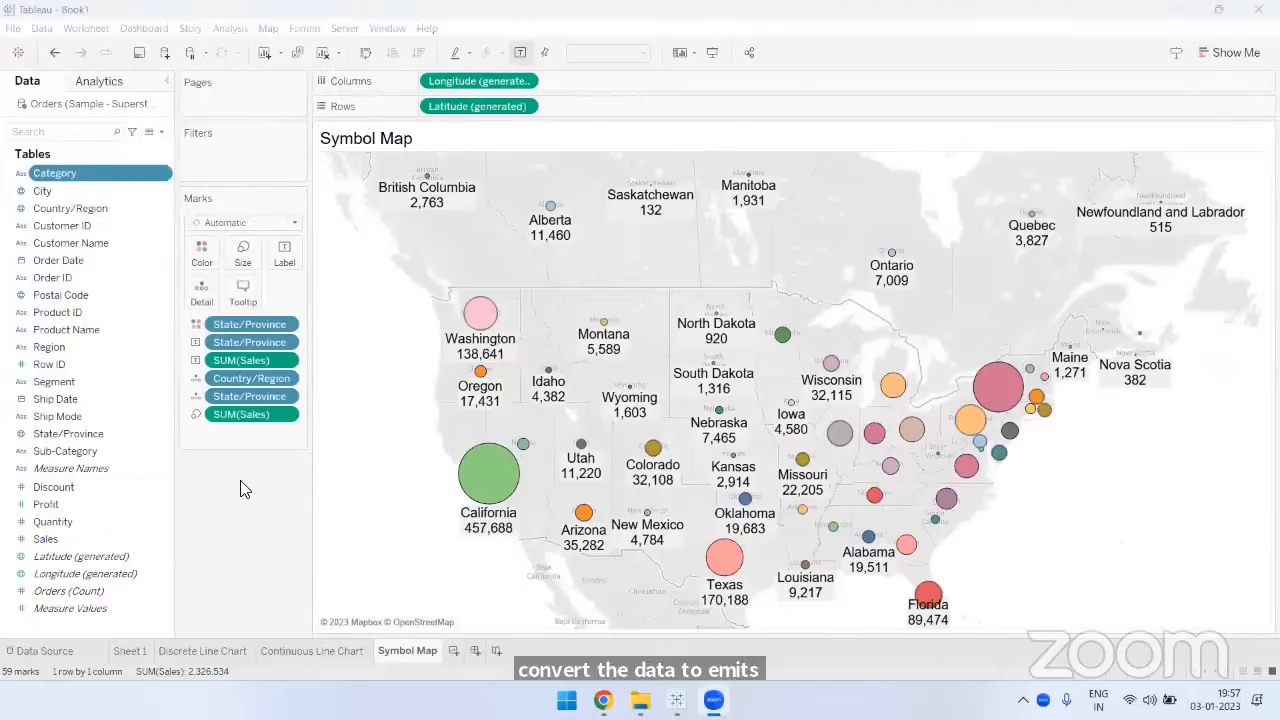
- Look through the background map, geocoding and location options available for the symbol map
{"action": "left_click", "coordinate": [272, 30]}
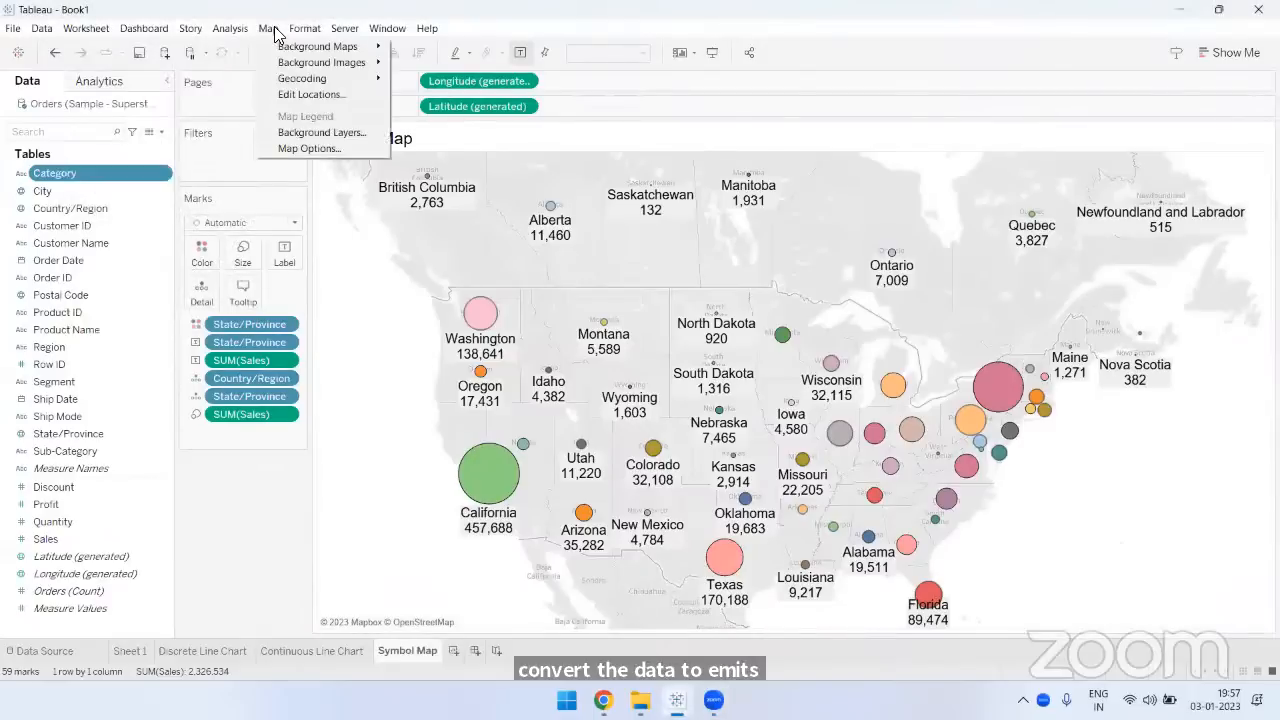
{"action": "mouse_move", "coordinate": [288, 48]}
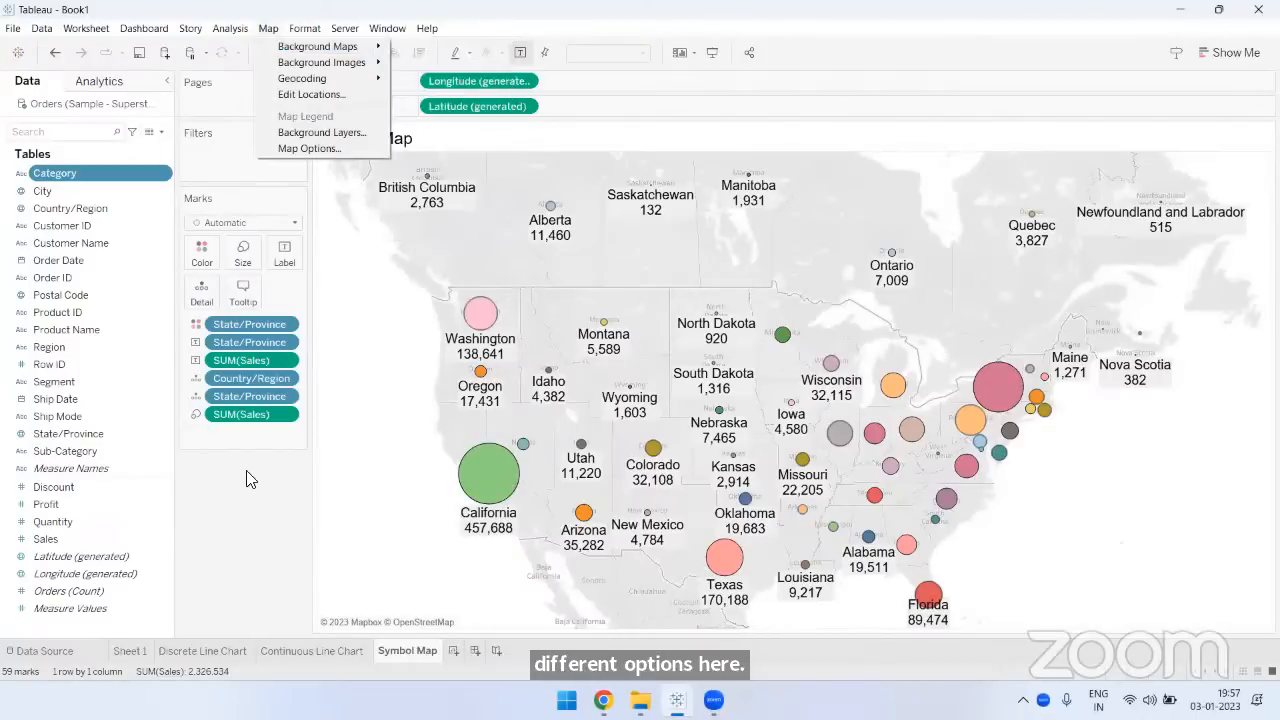
{"action": "left_click", "coordinate": [744, 232]}
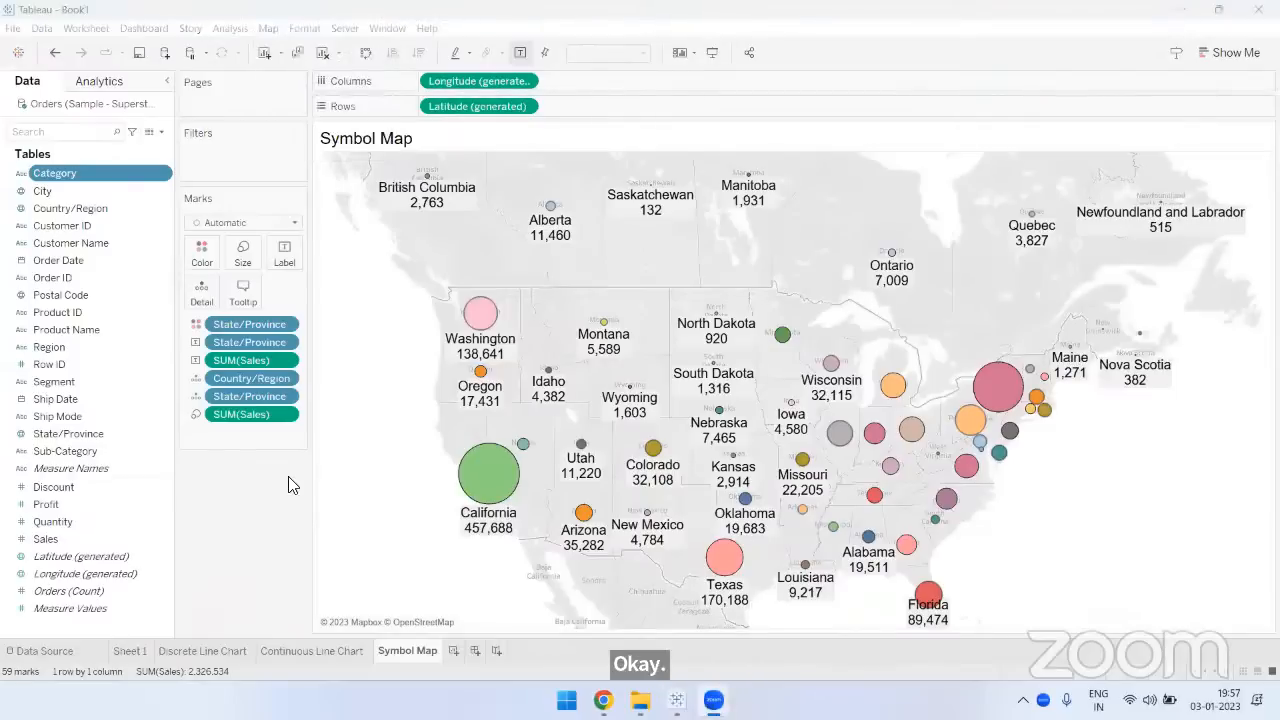
- Edit the symbol map's tooltip to remove the Country/Region line and the State/Province caption, and center the remaining text
{"action": "mouse_move", "coordinate": [470, 322]}
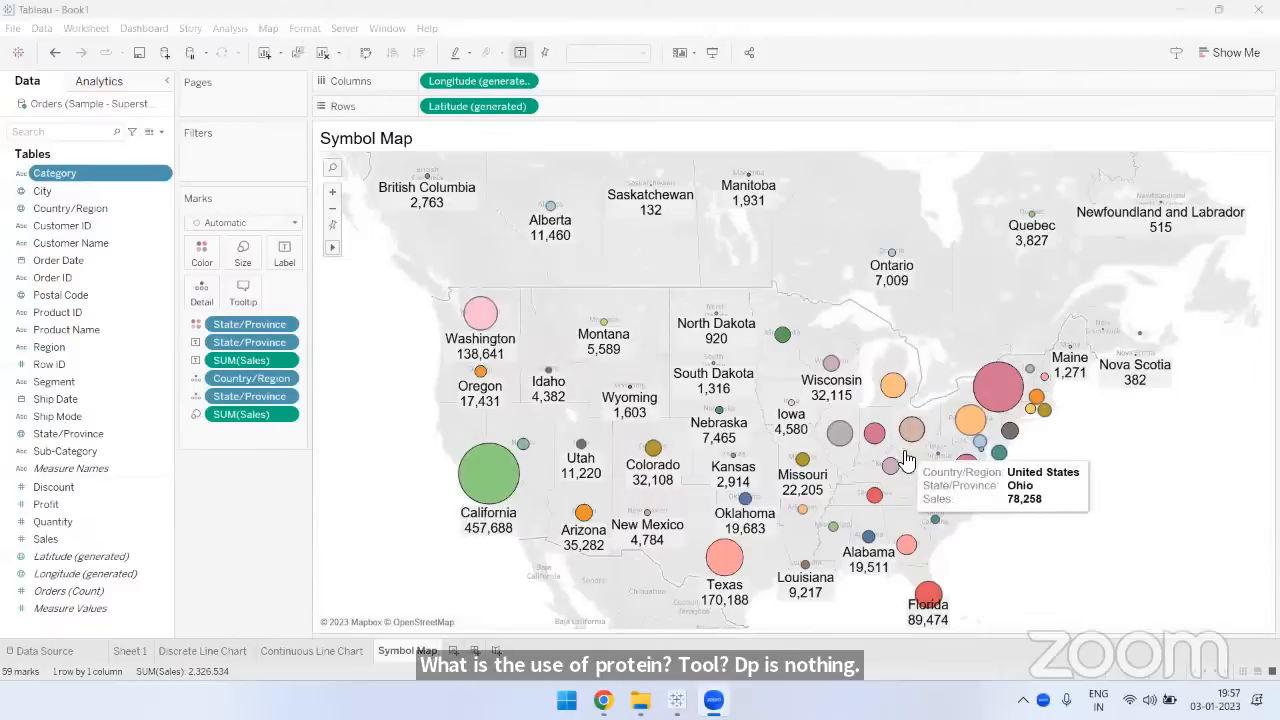
{"action": "mouse_move", "coordinate": [850, 452]}
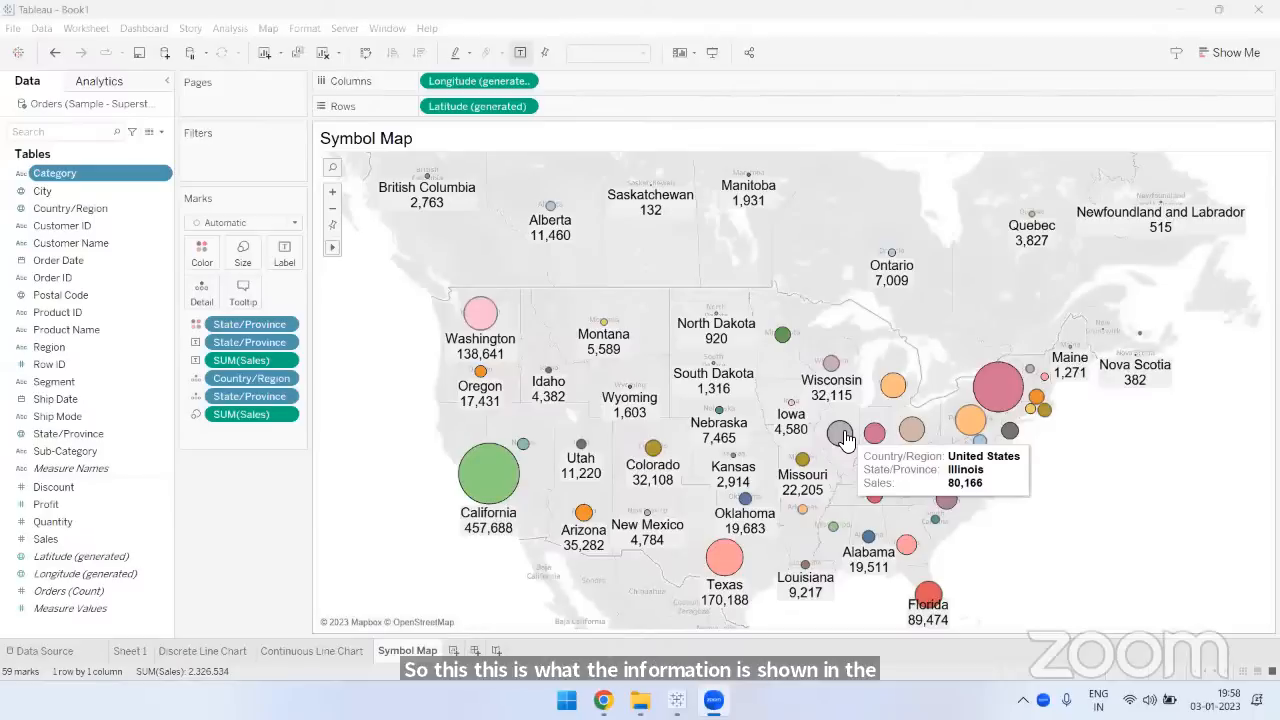
{"action": "left_click", "coordinate": [243, 292]}
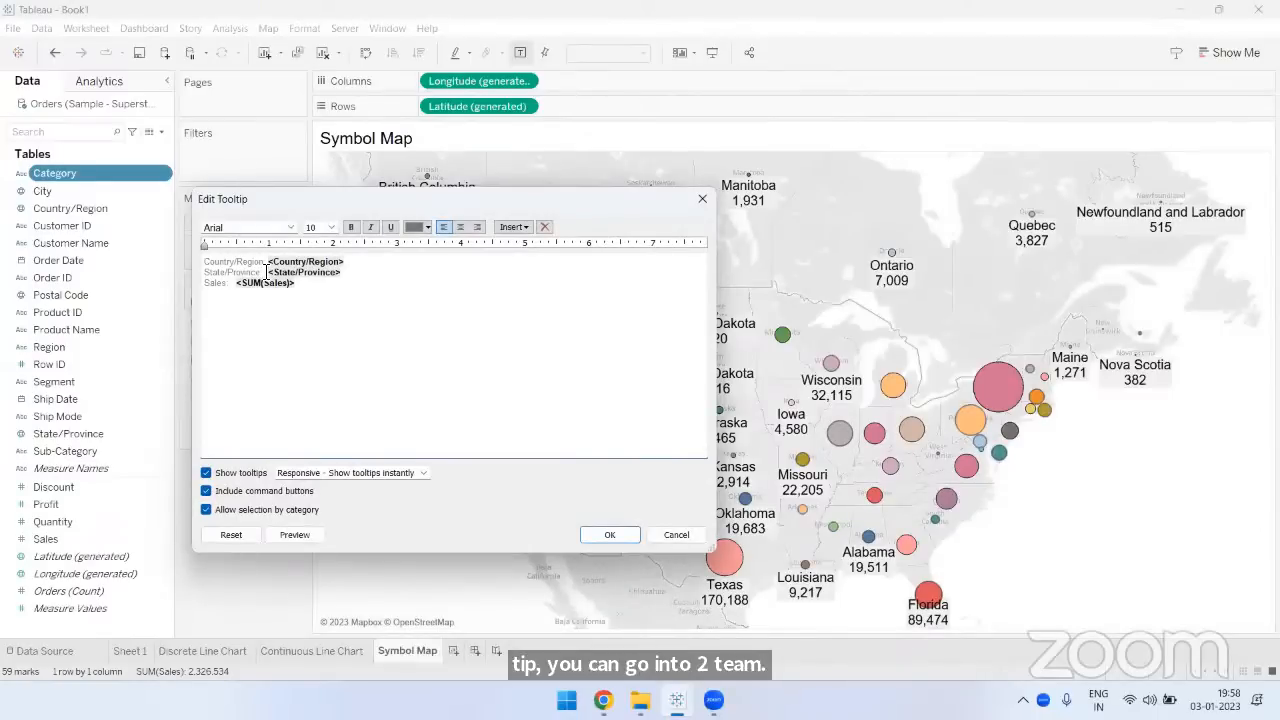
{"action": "left_click_drag", "start_coordinate": [263, 274], "coordinate": [192, 259]}
{"action": "key", "text": "Delete"}
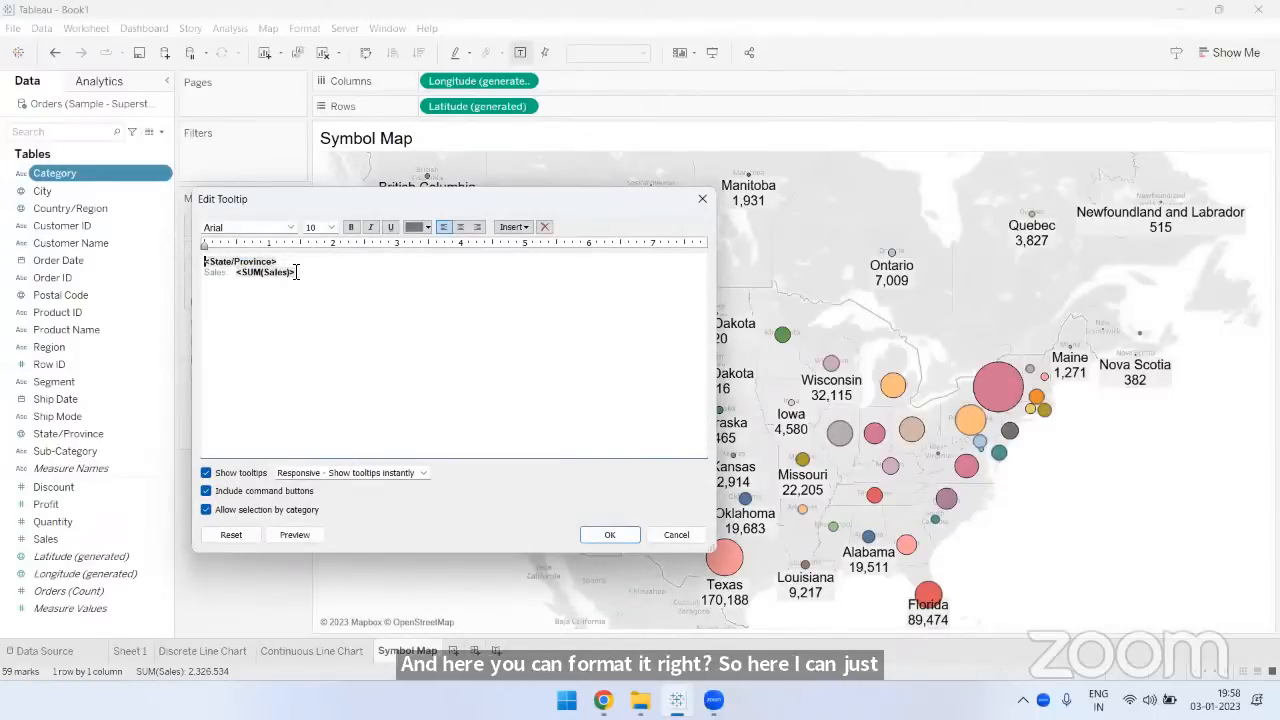
{"action": "left_click_drag", "start_coordinate": [304, 273], "coordinate": [182, 251]}
{"action": "left_click", "coordinate": [460, 227]}
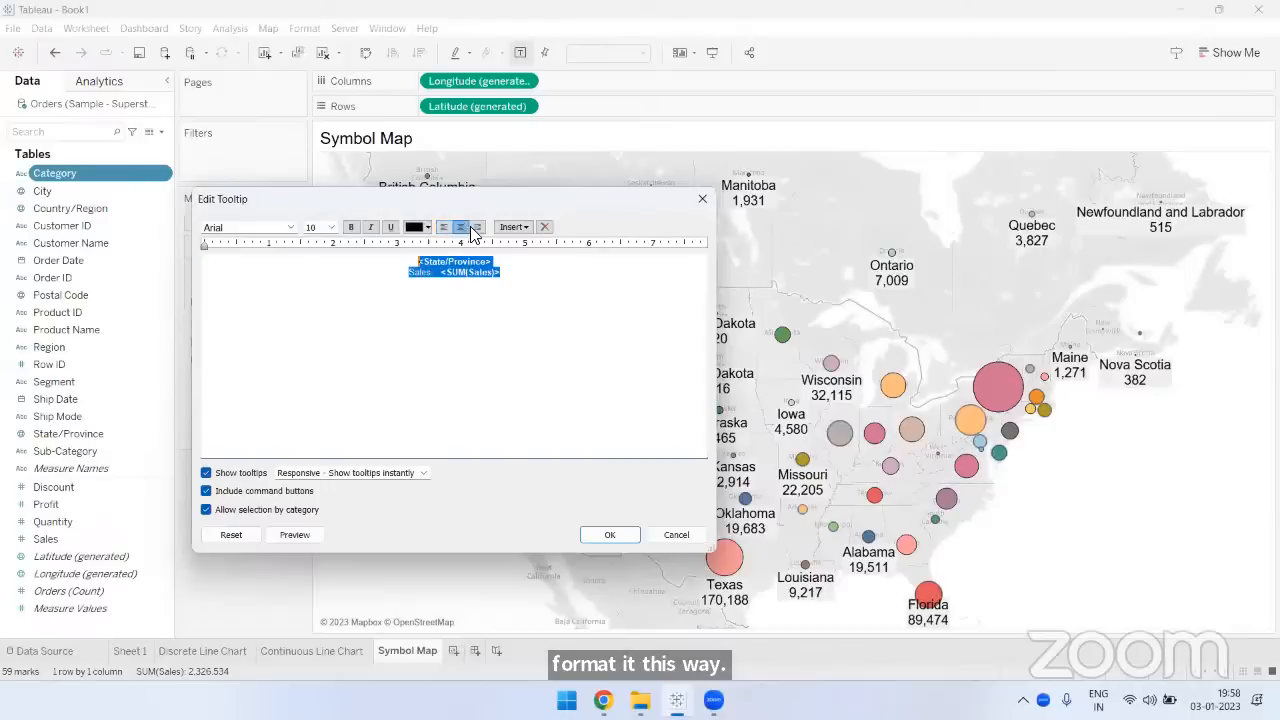
- Set the tooltip text to size 12, color the State/Province field orange and the Sales value dark blue, and apply the tooltip
{"action": "left_click", "coordinate": [331, 227]}
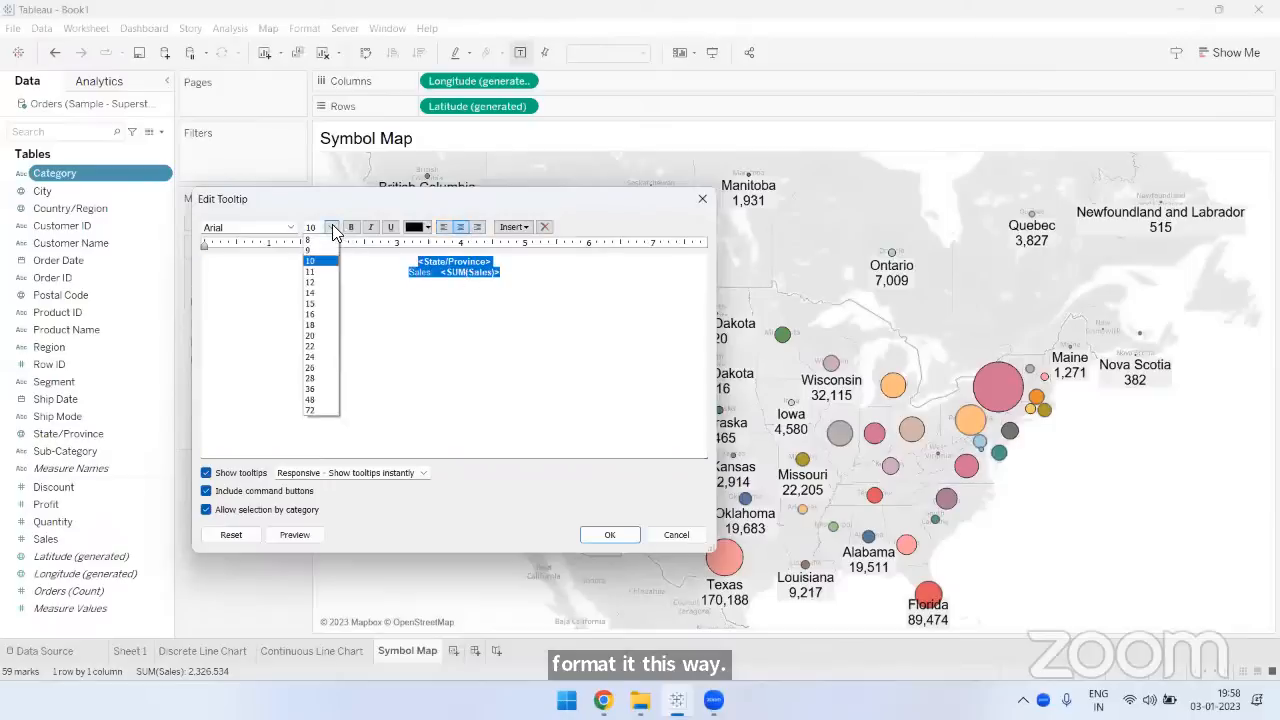
{"action": "left_click", "coordinate": [322, 285]}
{"action": "key", "text": "ctrl+b"}
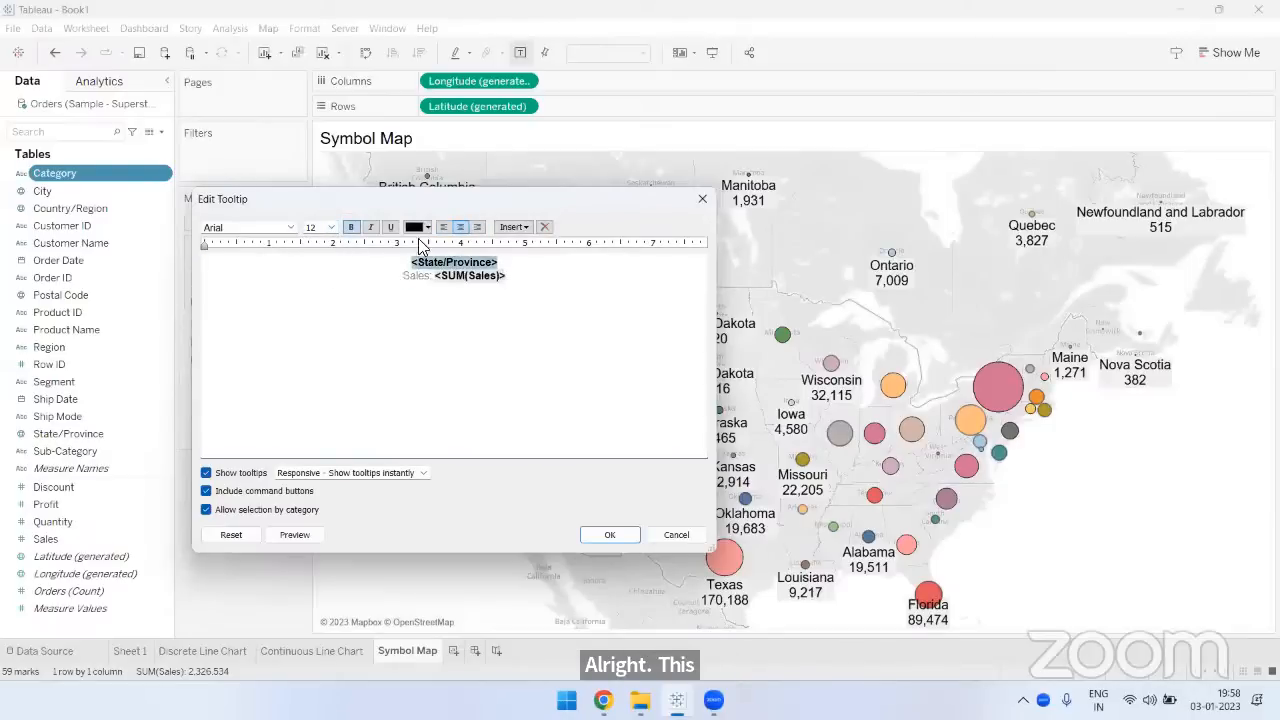
{"action": "left_click", "coordinate": [418, 229]}
{"action": "left_click", "coordinate": [444, 244]}
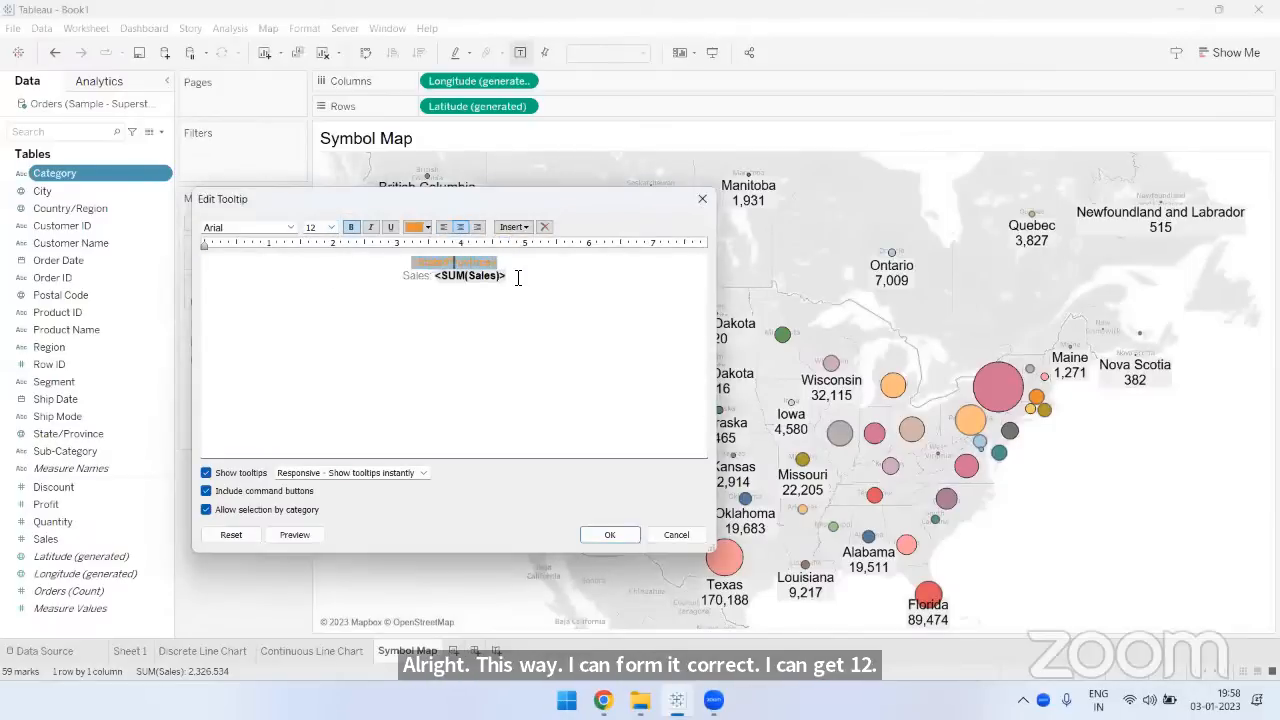
{"action": "double_click", "coordinate": [486, 275]}
{"action": "left_click", "coordinate": [418, 228]}
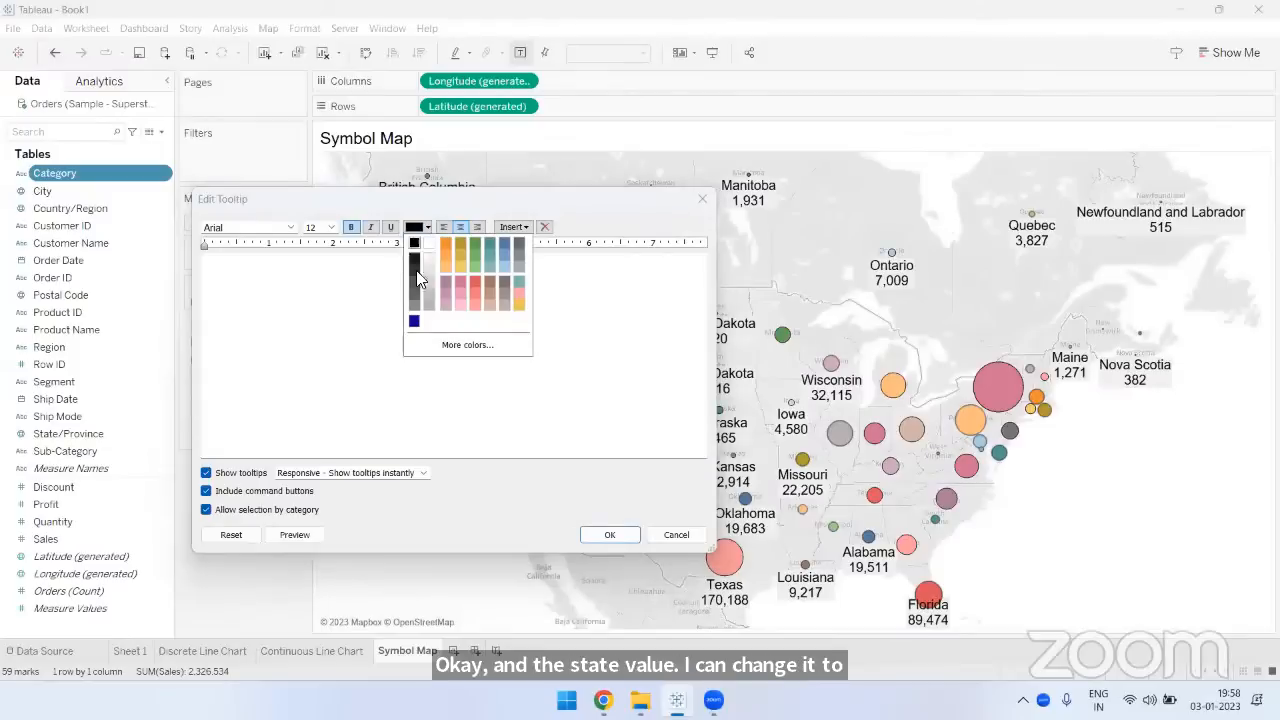
{"action": "left_click", "coordinate": [416, 324]}
{"action": "left_click", "coordinate": [609, 534]}
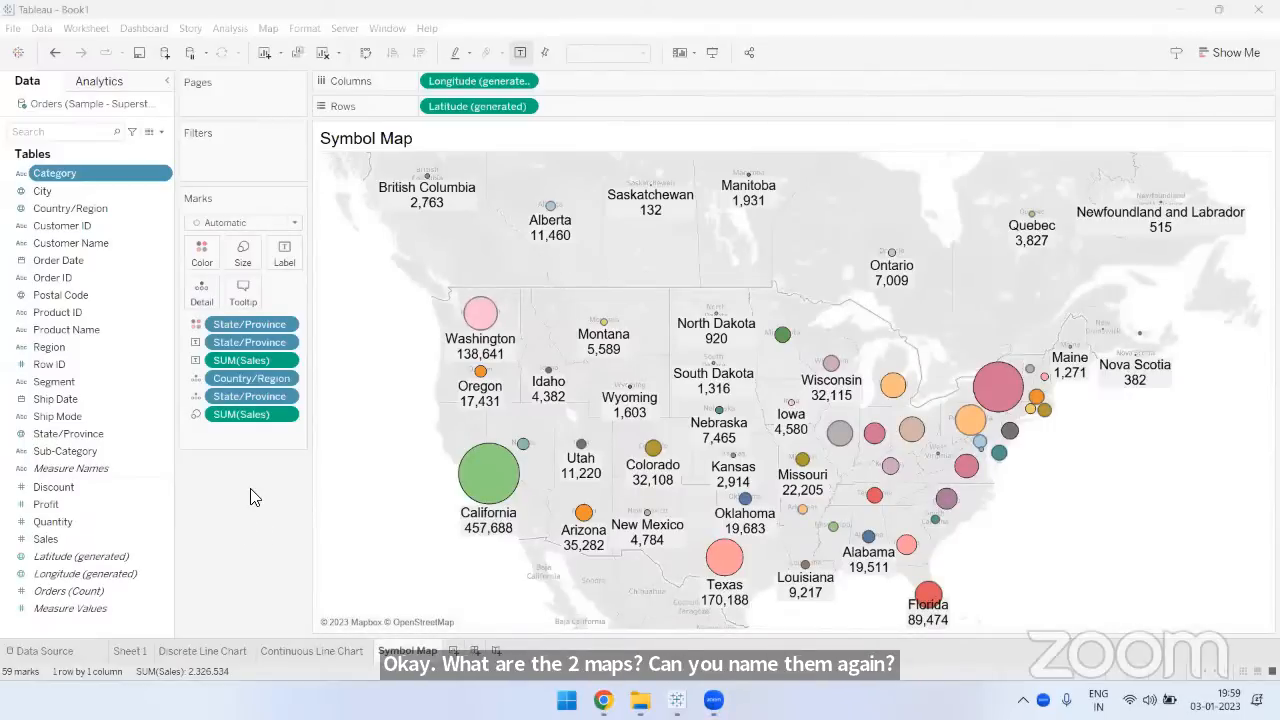
- Create a new worksheet and name it Filled Map
{"action": "left_click", "coordinate": [455, 651]}
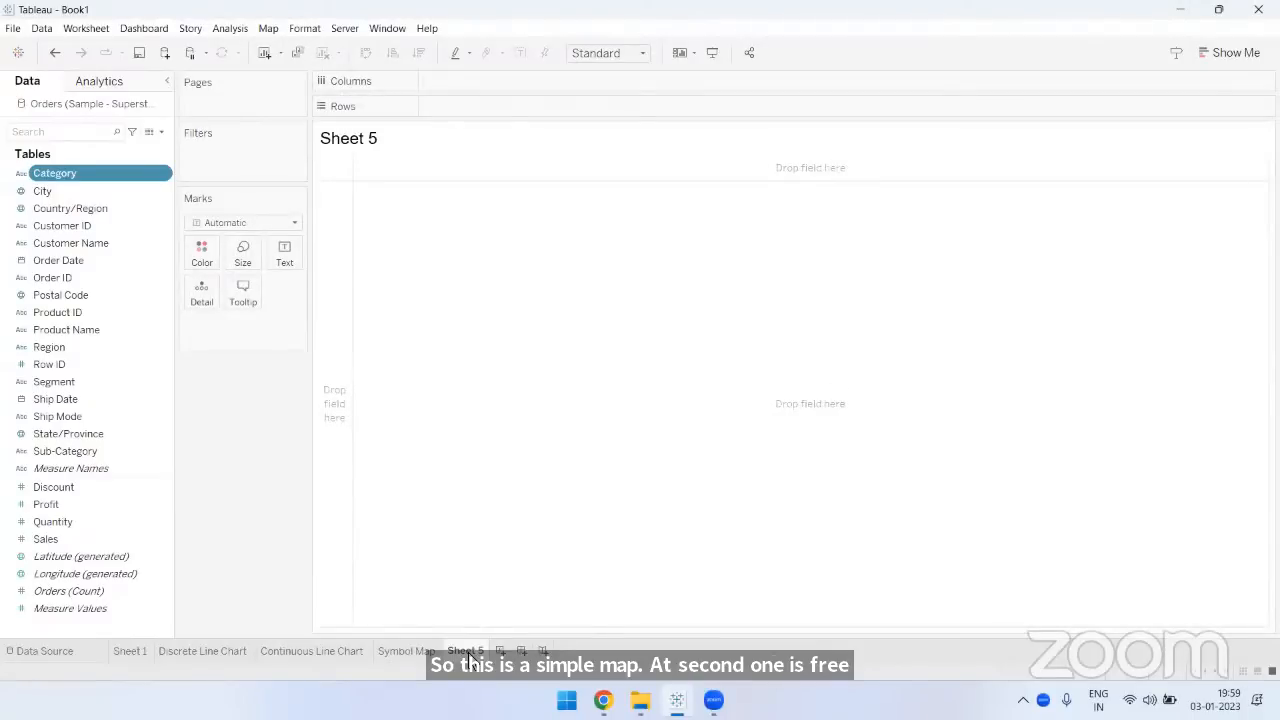
{"action": "double_click", "coordinate": [468, 652]}
{"action": "type", "text": "Fi"}
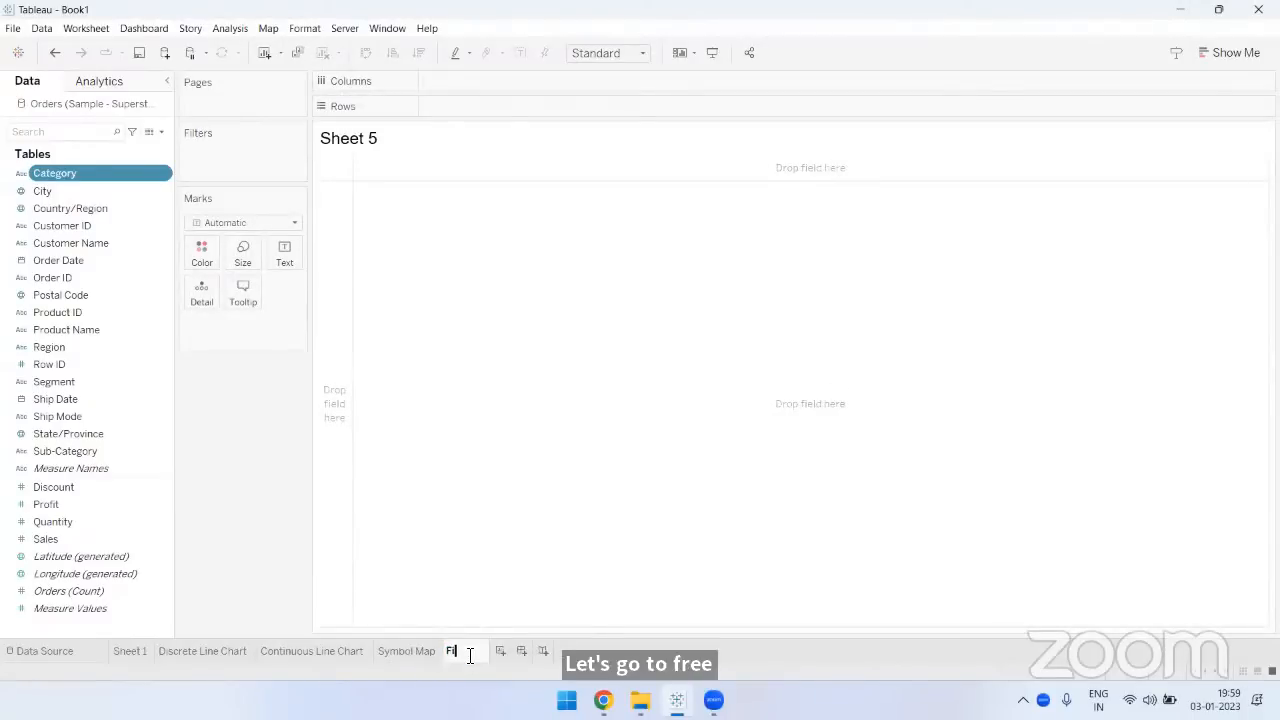
{"action": "type", "text": "lled Ma"}
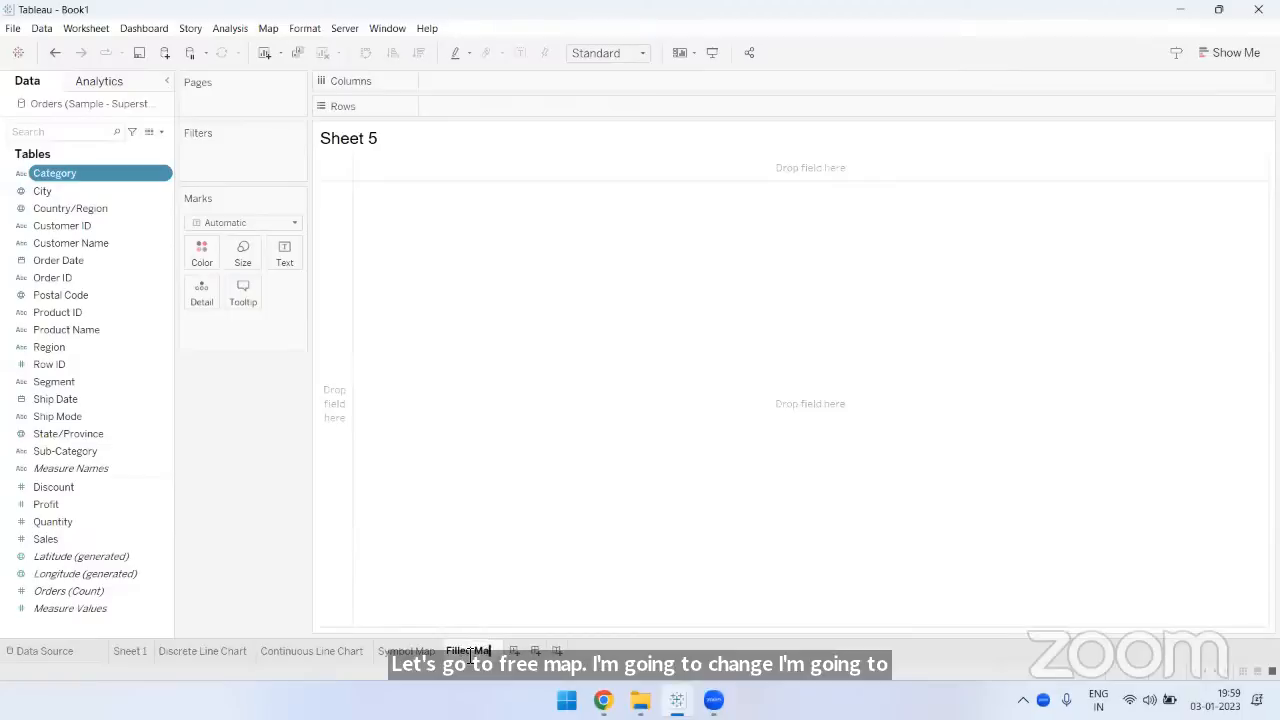
{"action": "type", "text": "p"}
{"action": "key", "text": "Return"}
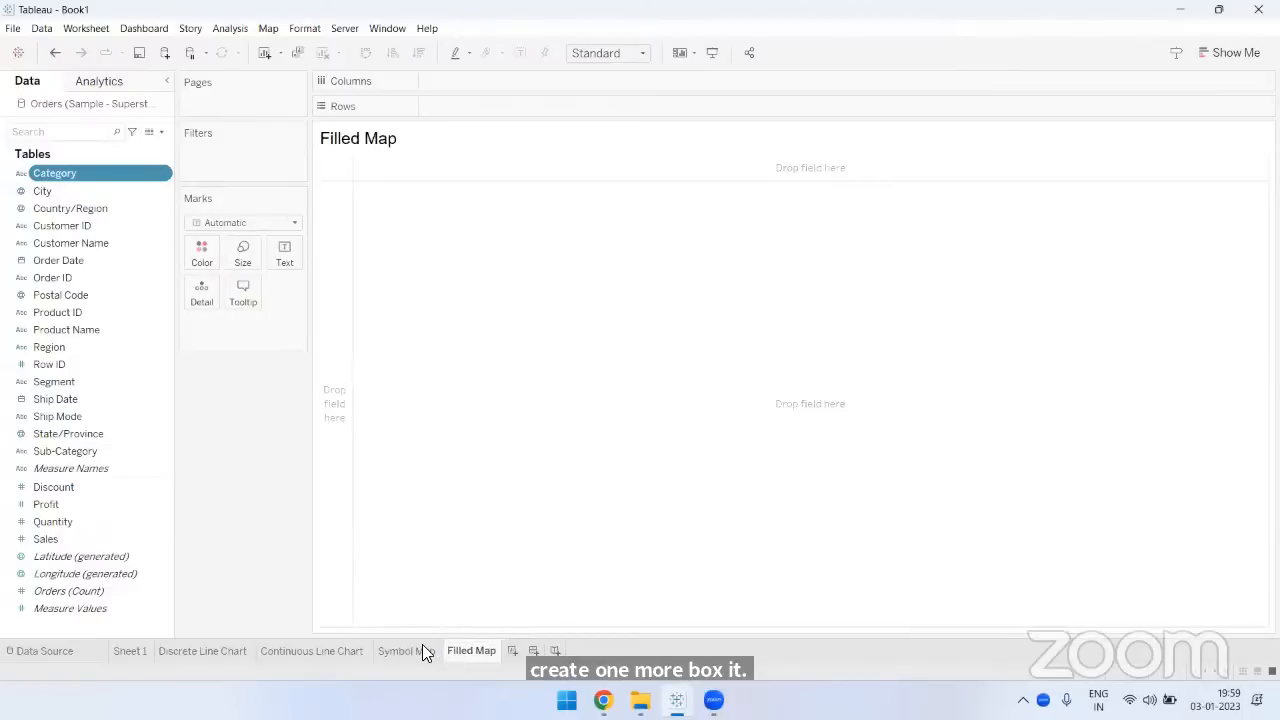
- Examine how the Symbol Map sheet represents each state, and return to the Filled Map sheet to view the suggested chart types
{"action": "left_click", "coordinate": [423, 652]}
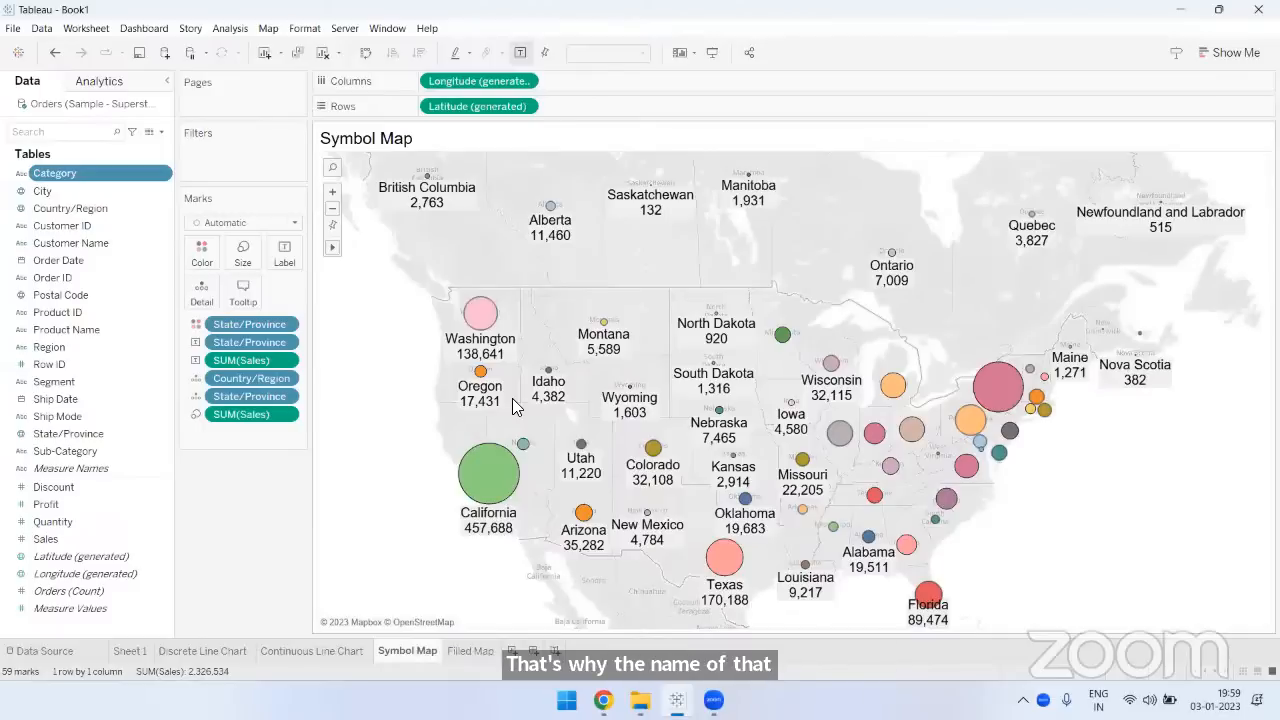
{"action": "mouse_move", "coordinate": [493, 307]}
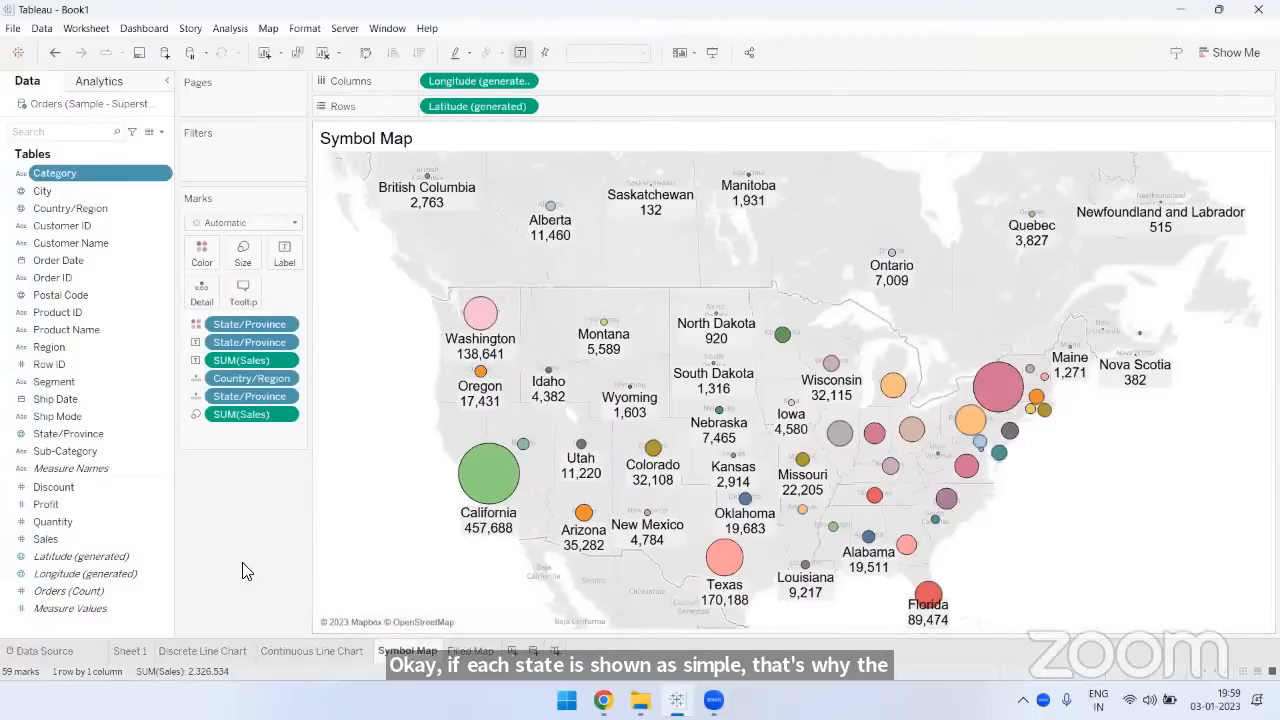
{"action": "left_click", "coordinate": [470, 651]}
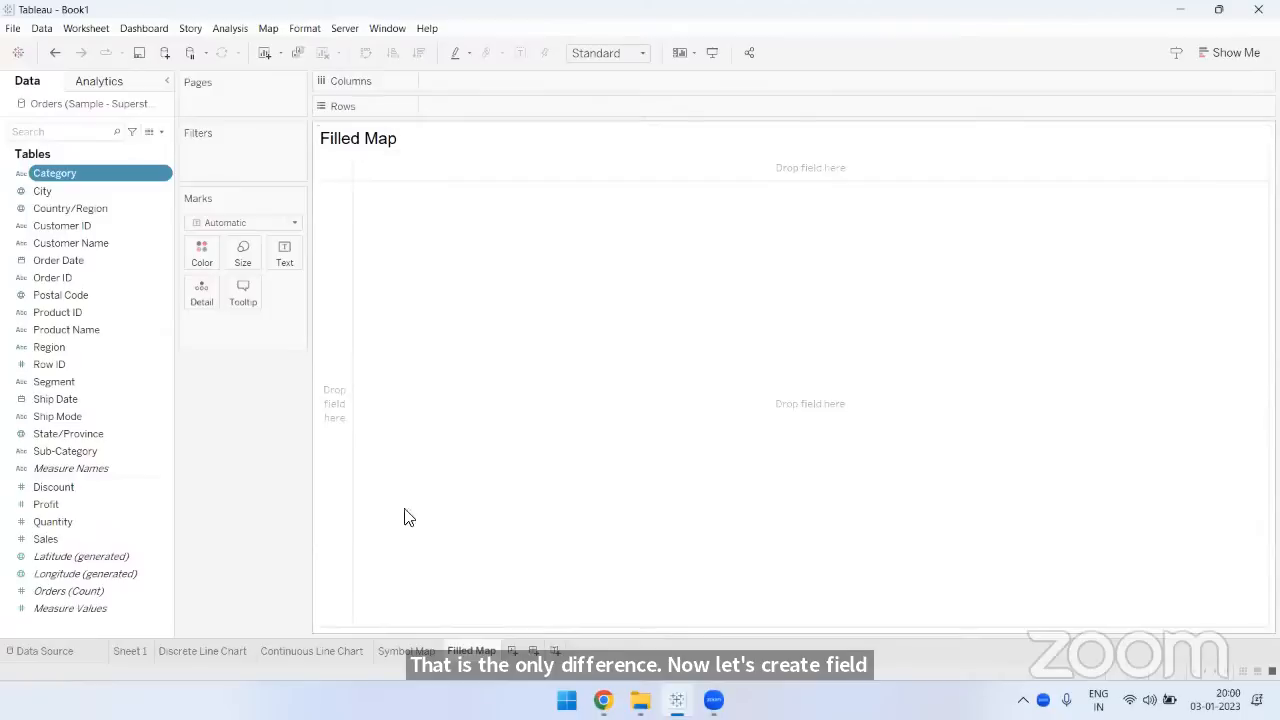
{"action": "mouse_move", "coordinate": [424, 657]}
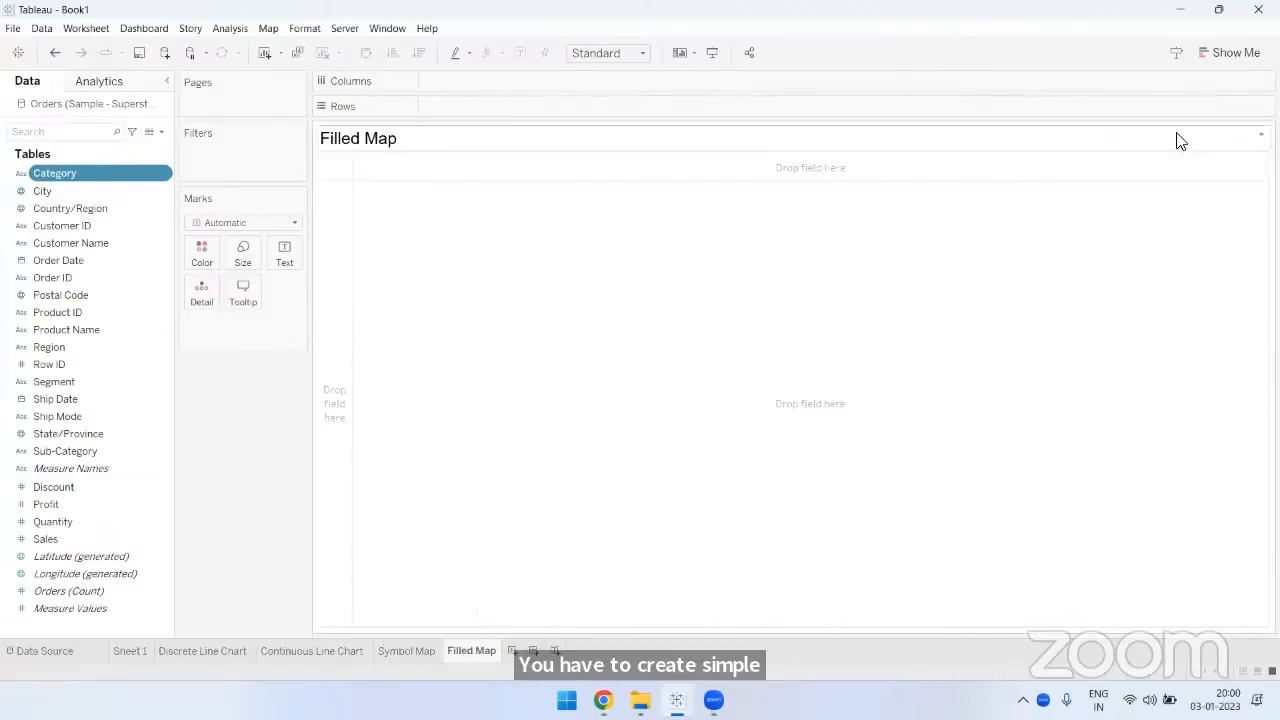
{"action": "left_click", "coordinate": [1245, 66]}
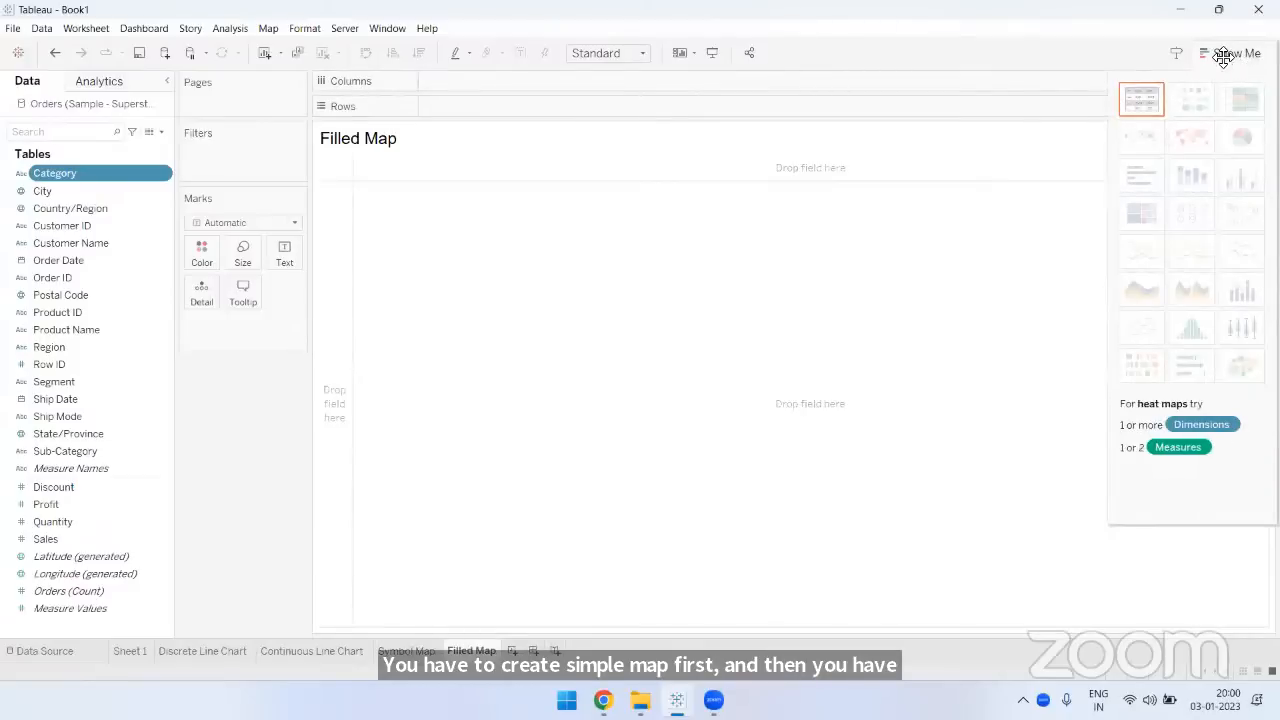
{"action": "left_click", "coordinate": [1222, 53]}
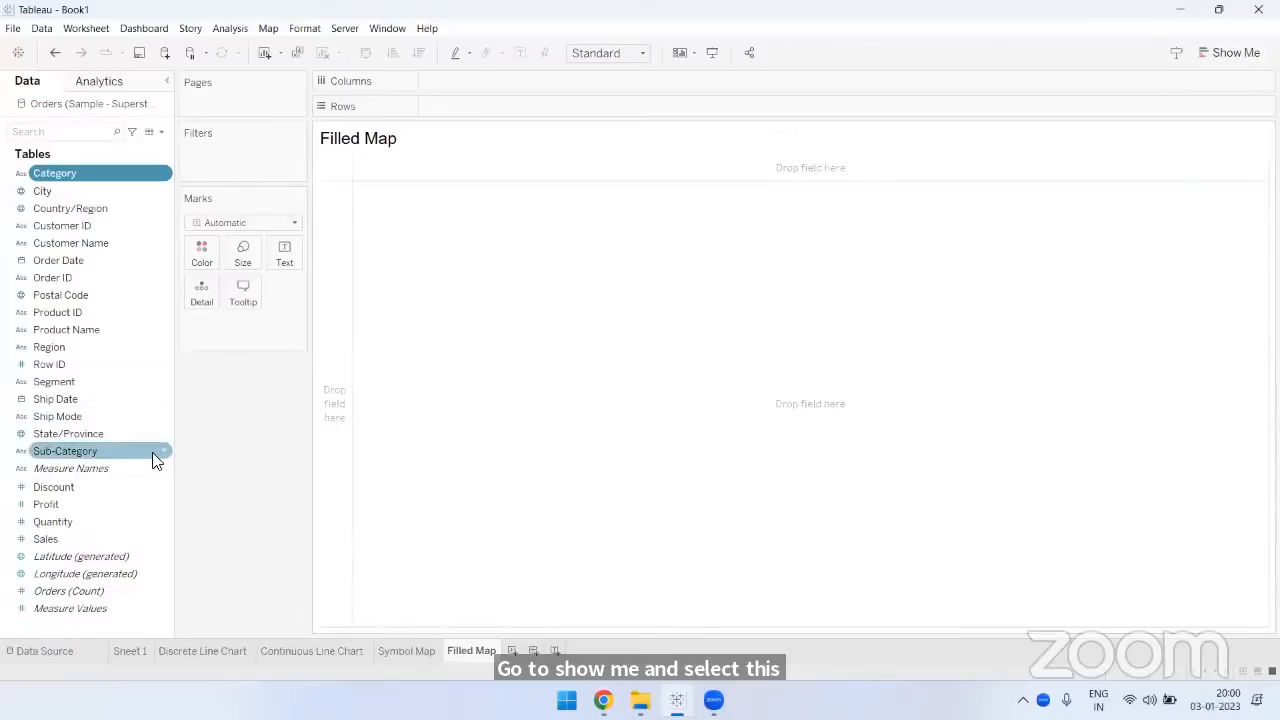
- Plot Country/Region on the Filled Map sheet and add State/Province to the marks' detail
{"action": "left_click", "coordinate": [60, 202]}
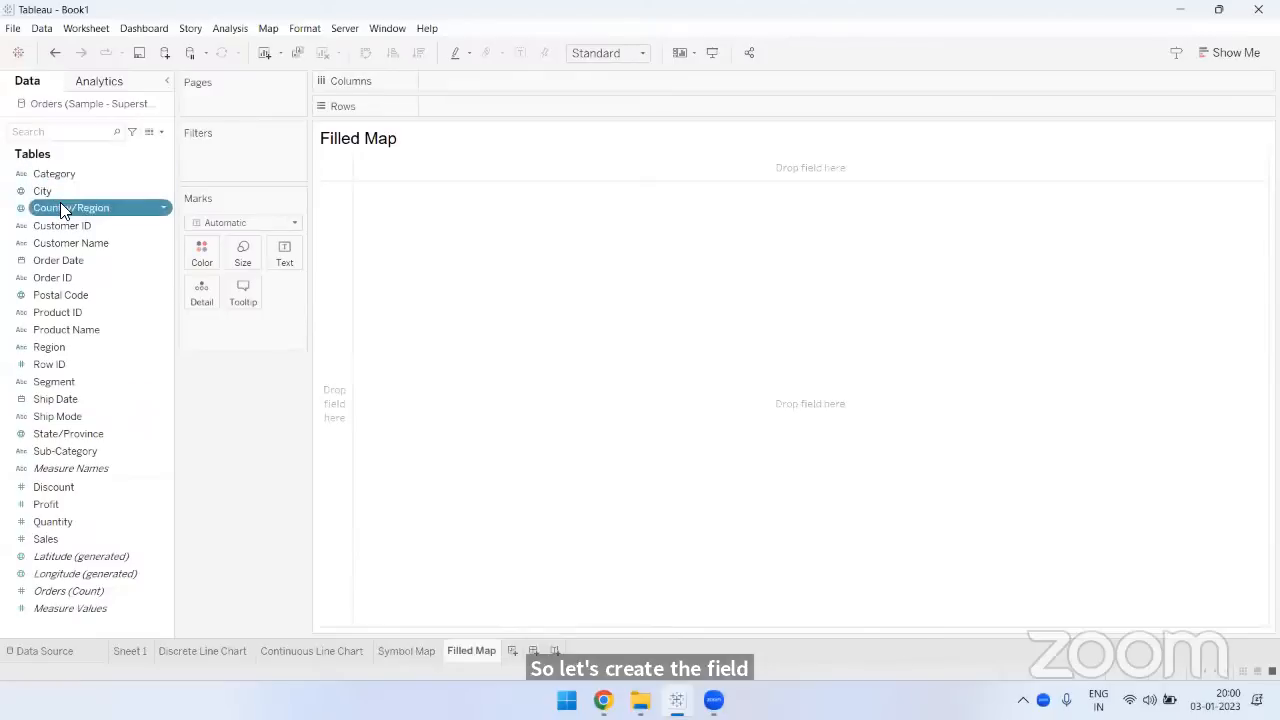
{"action": "double_click", "coordinate": [61, 205]}
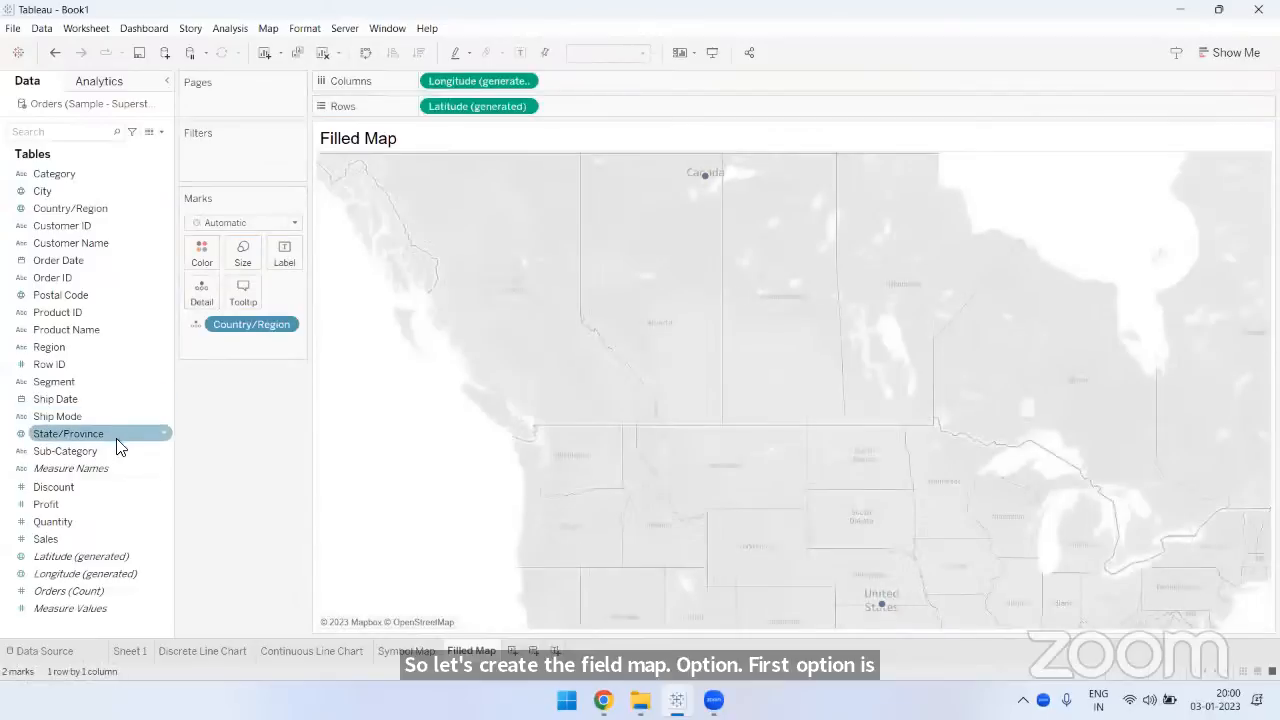
{"action": "left_click_drag", "start_coordinate": [72, 433], "coordinate": [200, 290]}
- Add Sales to the map and convert the chart to a filled map
{"action": "left_click", "coordinate": [100, 545]}
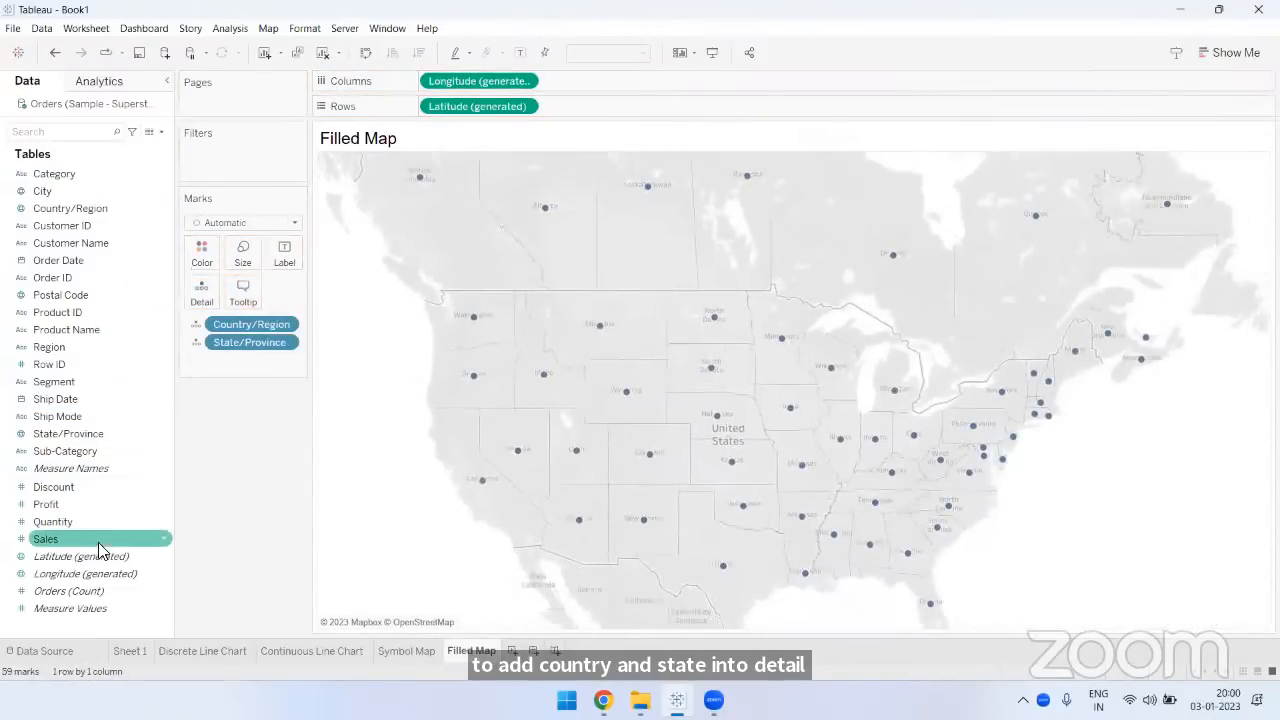
{"action": "left_click_drag", "start_coordinate": [97, 545], "coordinate": [302, 478]}
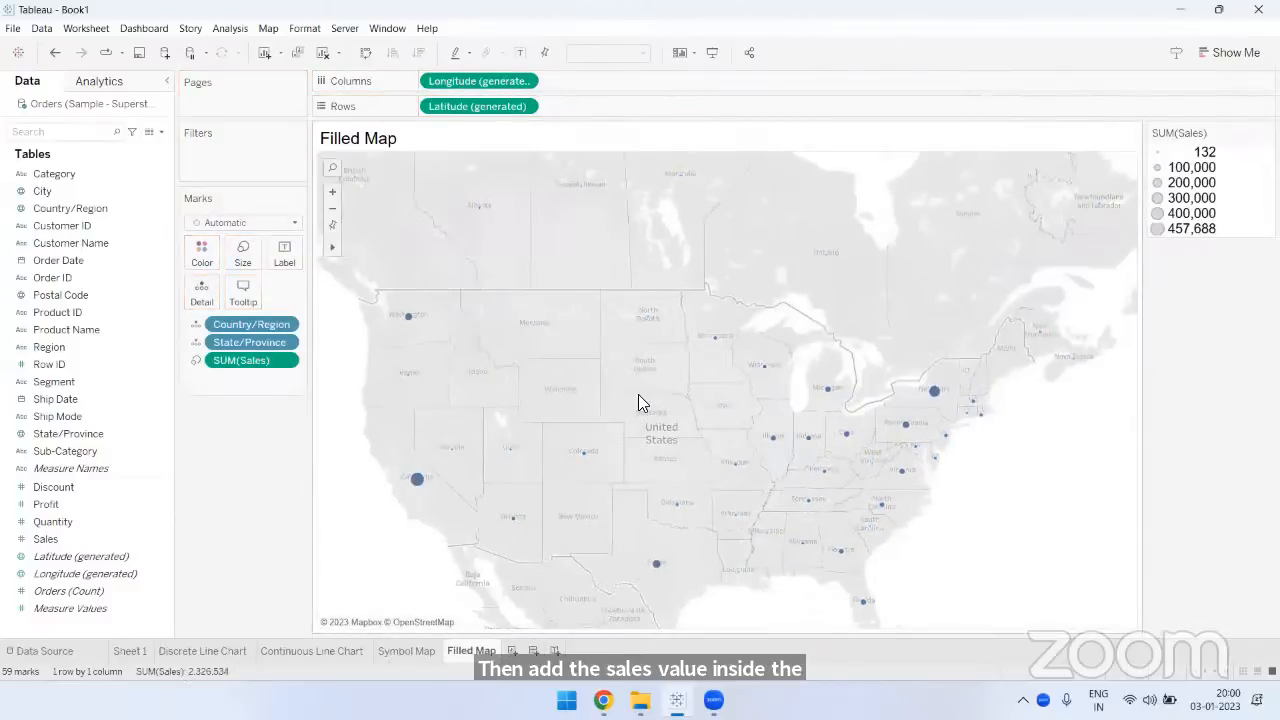
{"action": "left_click", "coordinate": [1223, 54]}
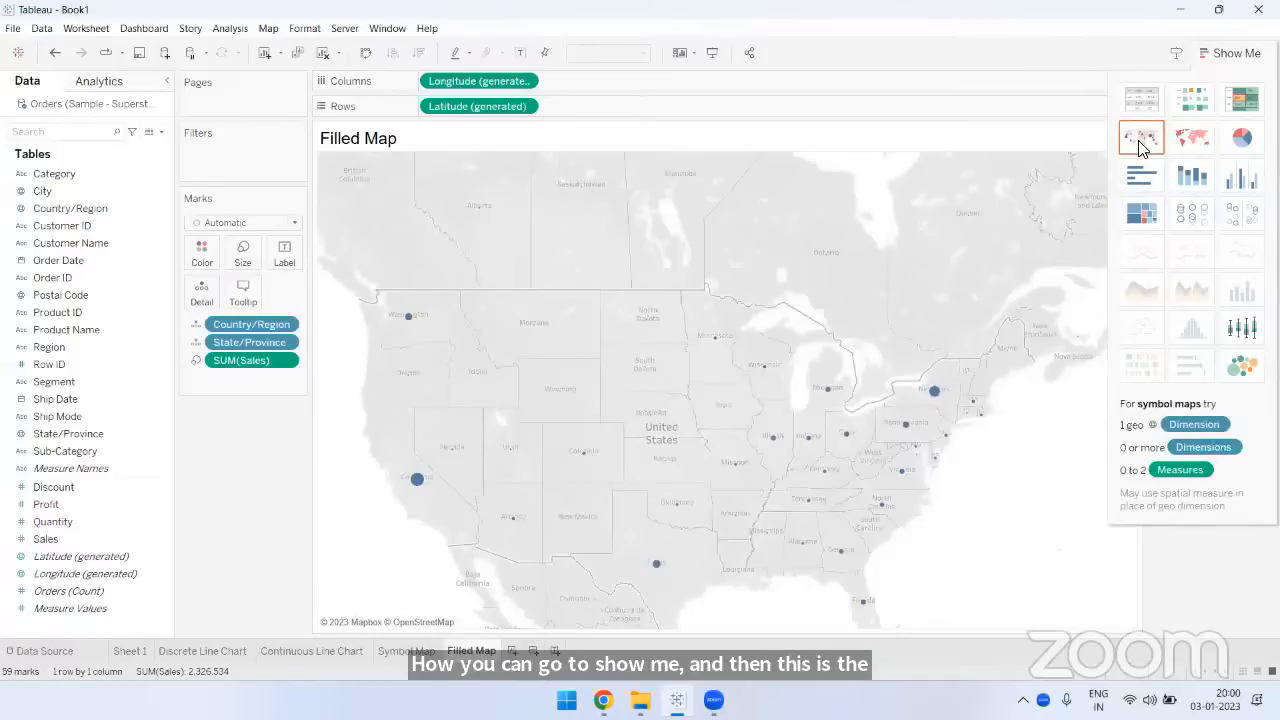
{"action": "left_click", "coordinate": [1194, 134]}
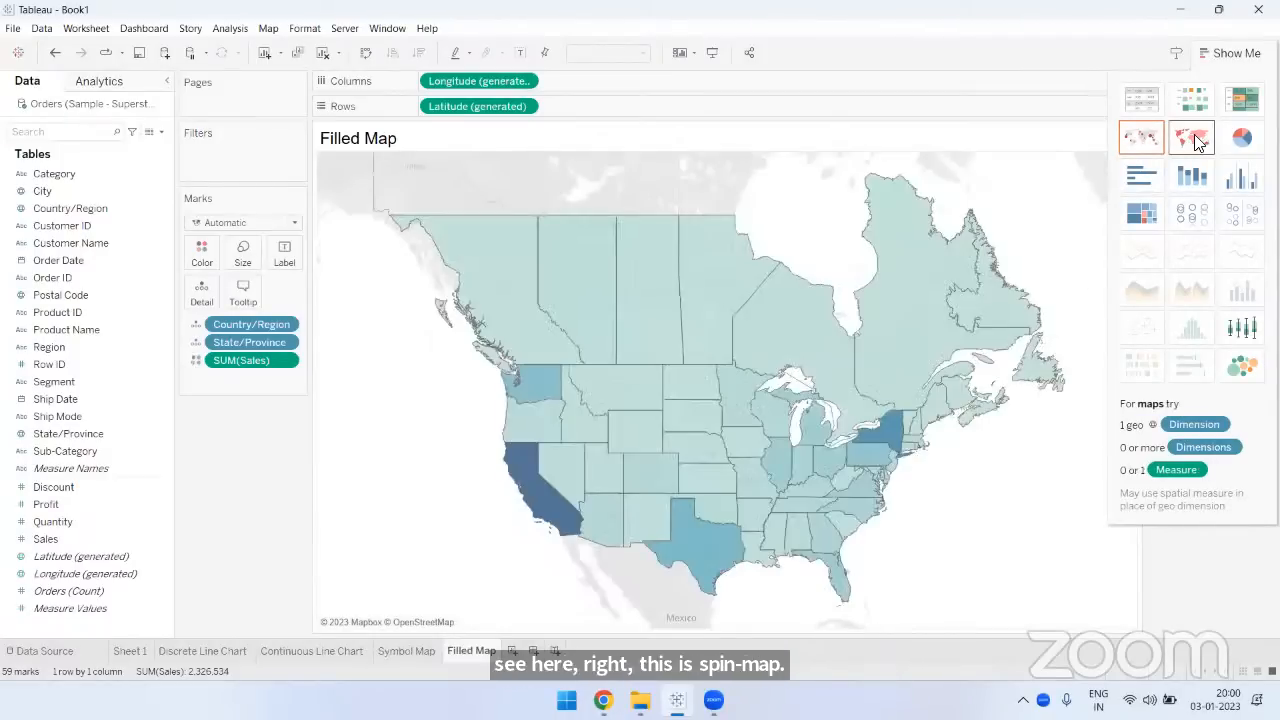
- Label each state on the filled map with its State/Province name and Sales
{"action": "left_click", "coordinate": [1230, 53]}
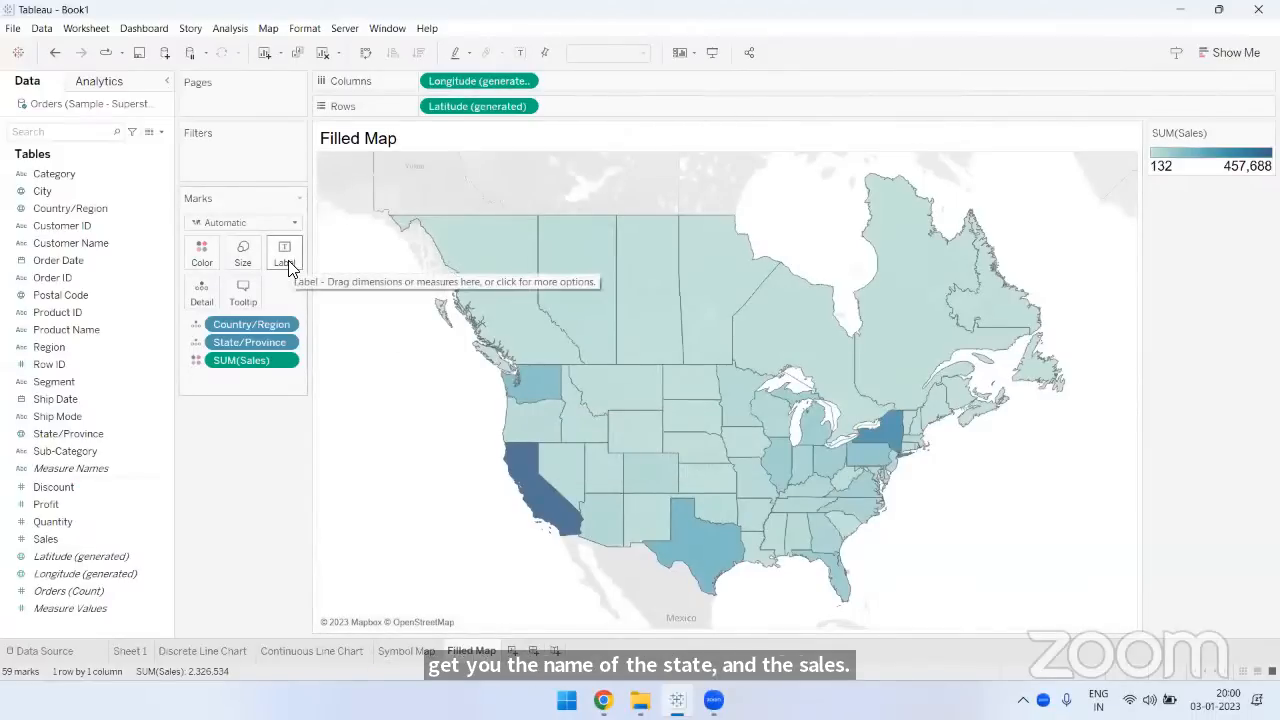
{"action": "left_click", "coordinate": [72, 403]}
{"action": "left_click_drag", "start_coordinate": [71, 434], "coordinate": [286, 255]}
{"action": "left_click_drag", "start_coordinate": [78, 537], "coordinate": [284, 256]}
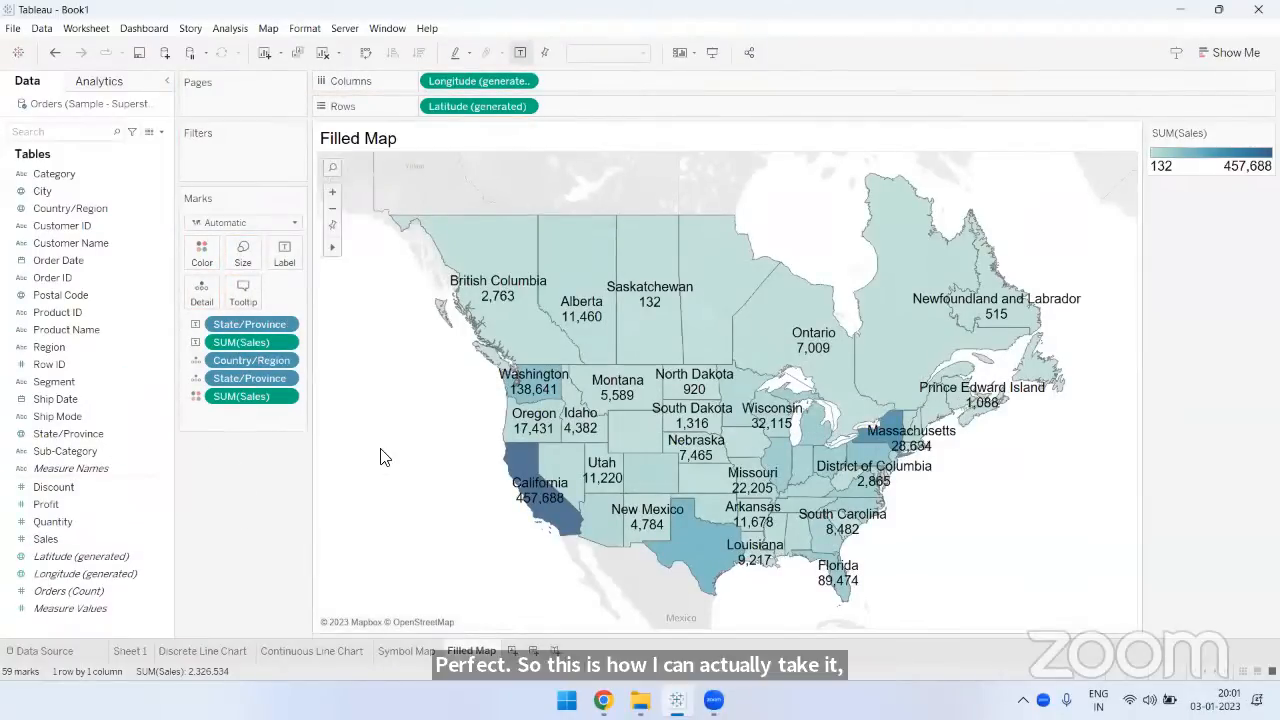
- Set the font size of the filled map's mark labels to 10
{"action": "left_click", "coordinate": [285, 254]}
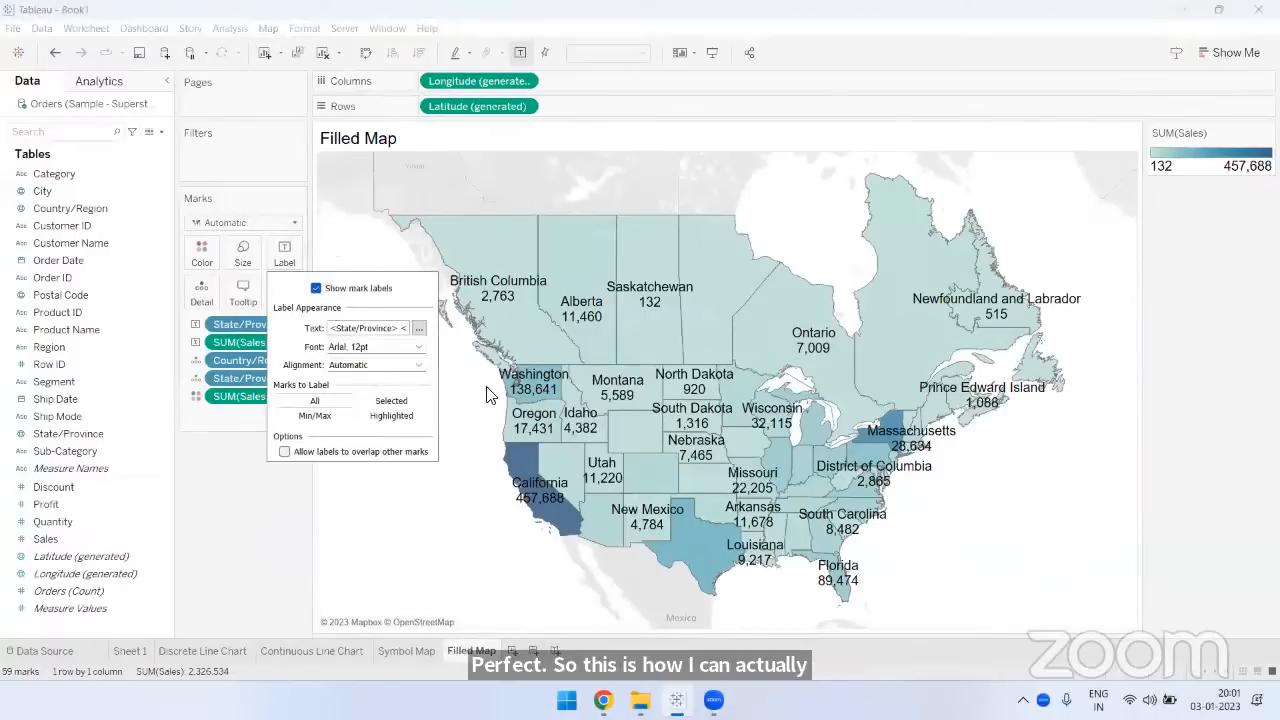
{"action": "left_click", "coordinate": [418, 346]}
{"action": "left_click", "coordinate": [366, 390]}
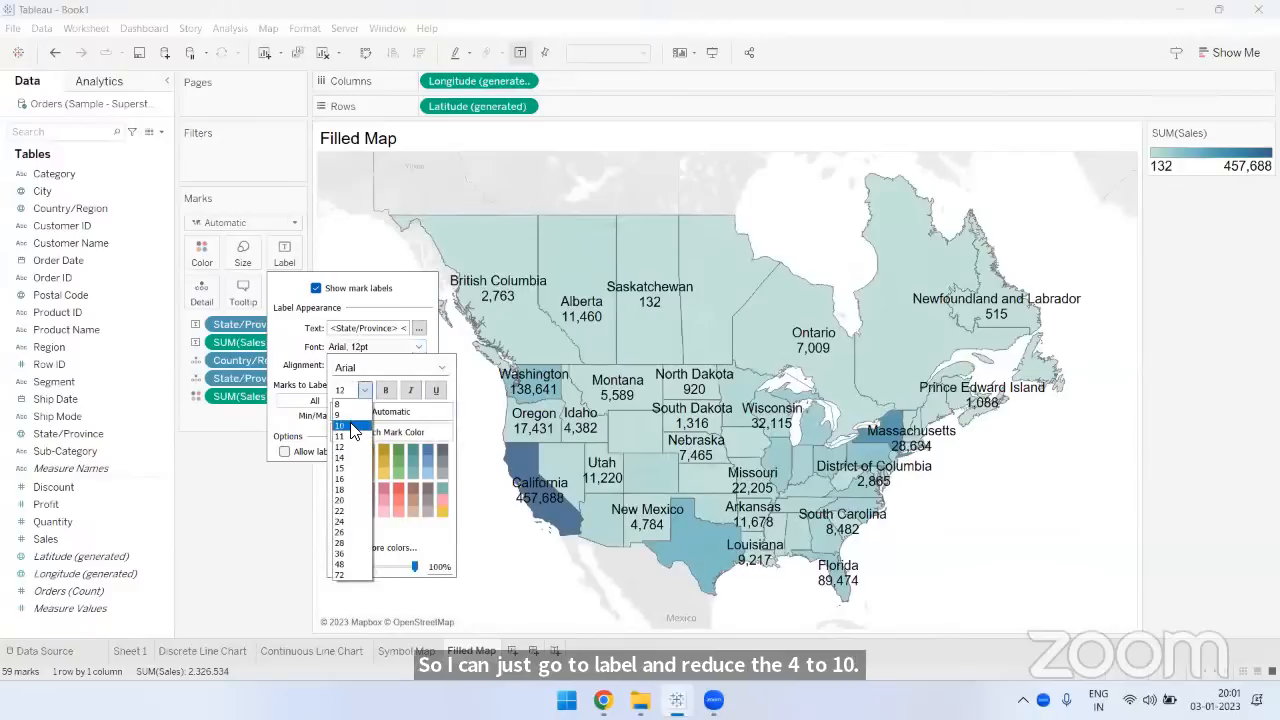
{"action": "left_click", "coordinate": [350, 426]}
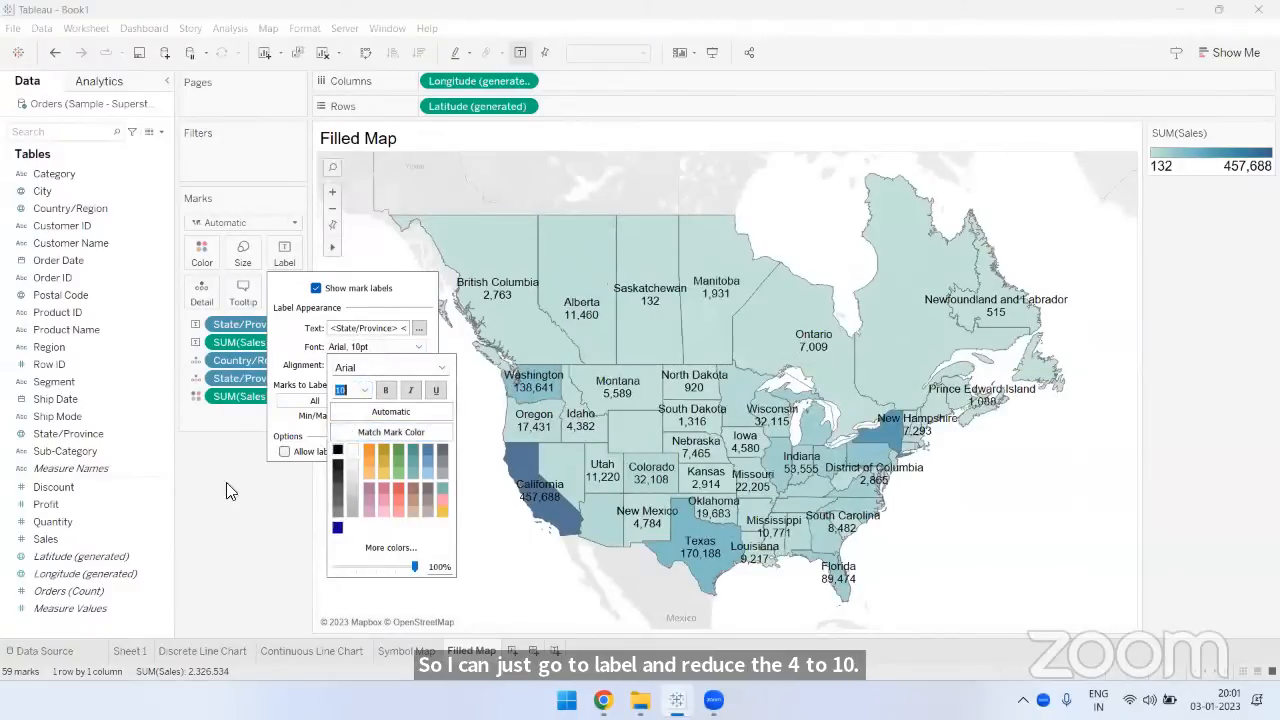
{"action": "left_click", "coordinate": [225, 509]}
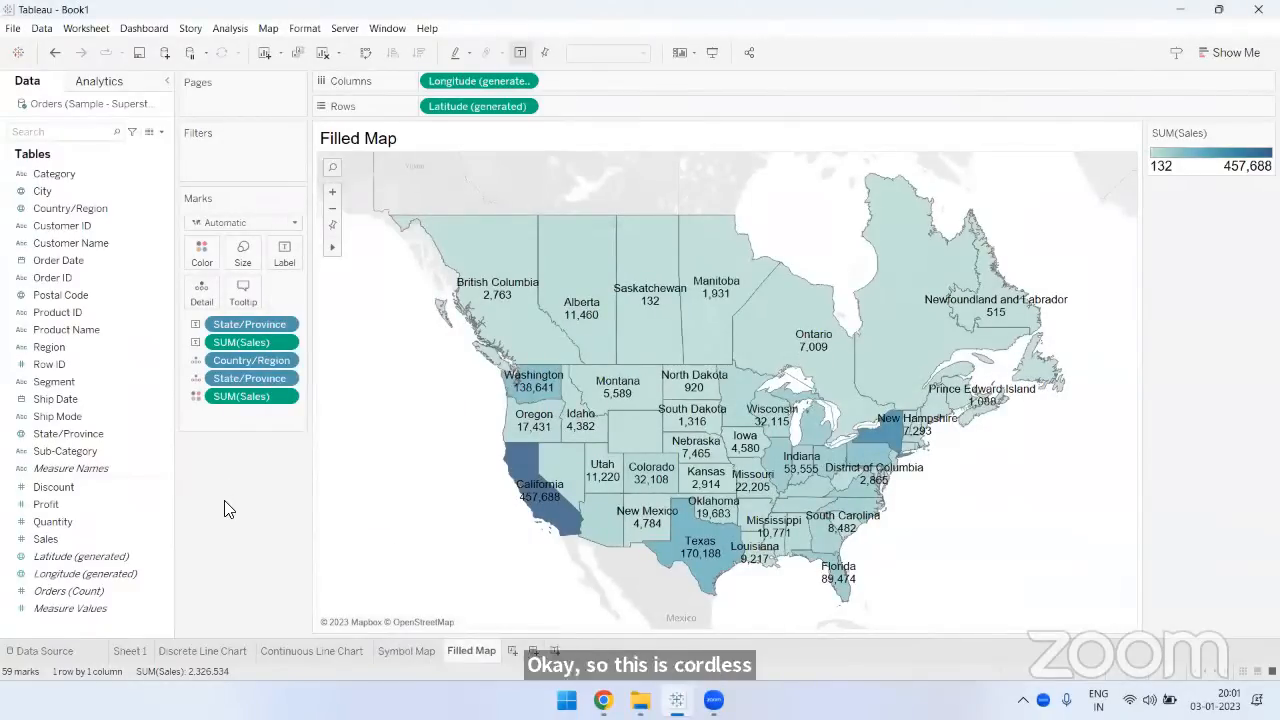
- View the Symbol Map sheet for comparison and return to the Filled Map sheet
{"action": "left_click", "coordinate": [418, 652]}
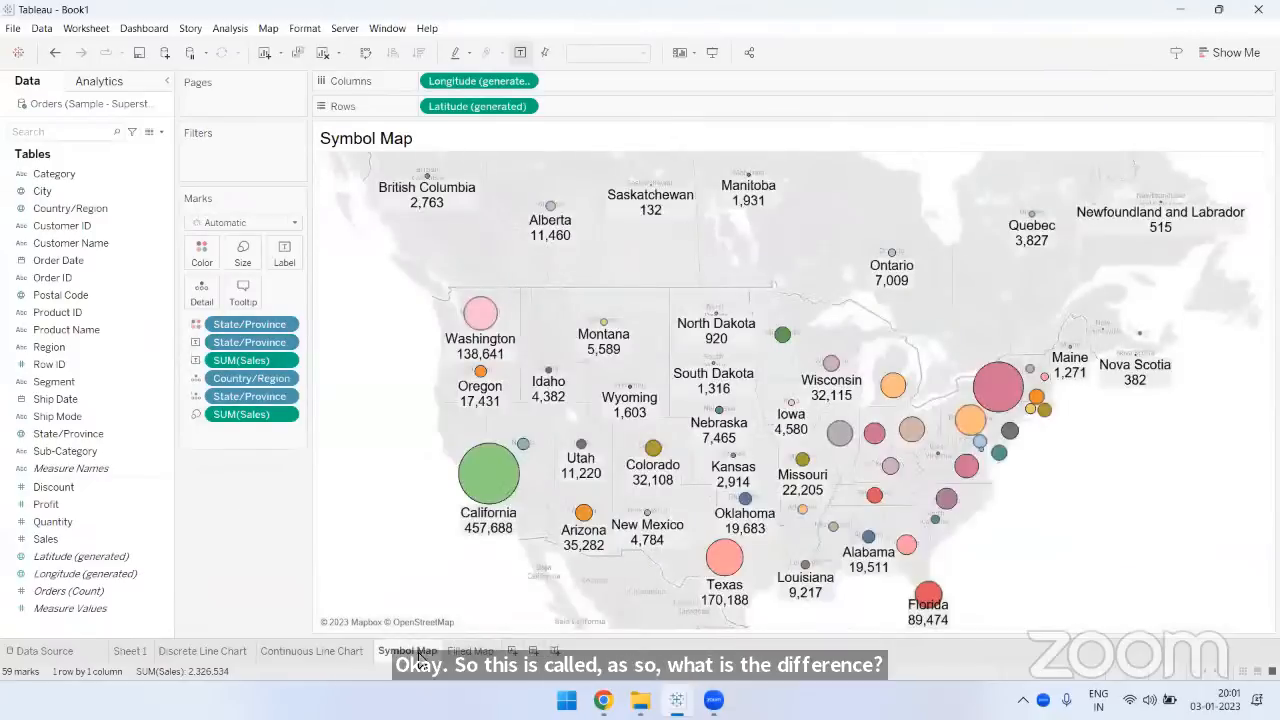
{"action": "left_click", "coordinate": [462, 652]}
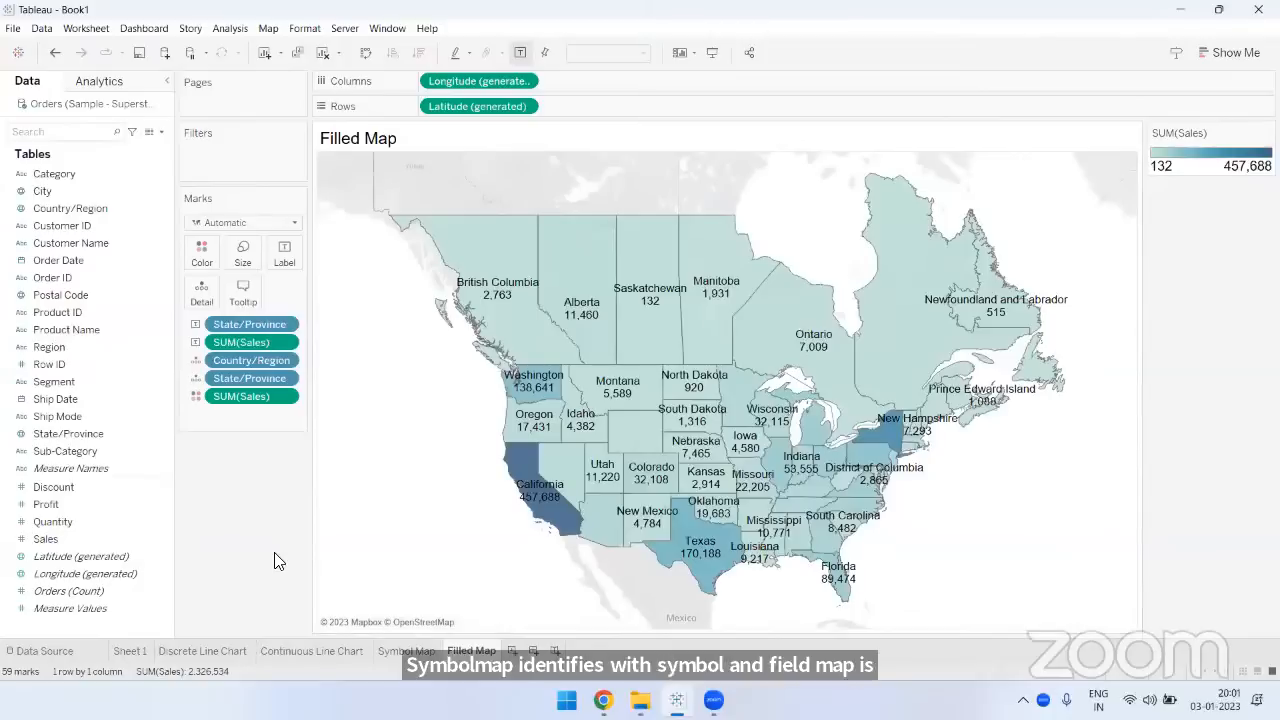
- Try the bright blue #00aaff for the filled map's Sales color gradient and undo the change
{"action": "left_click", "coordinate": [200, 258]}
{"action": "left_click", "coordinate": [232, 304]}
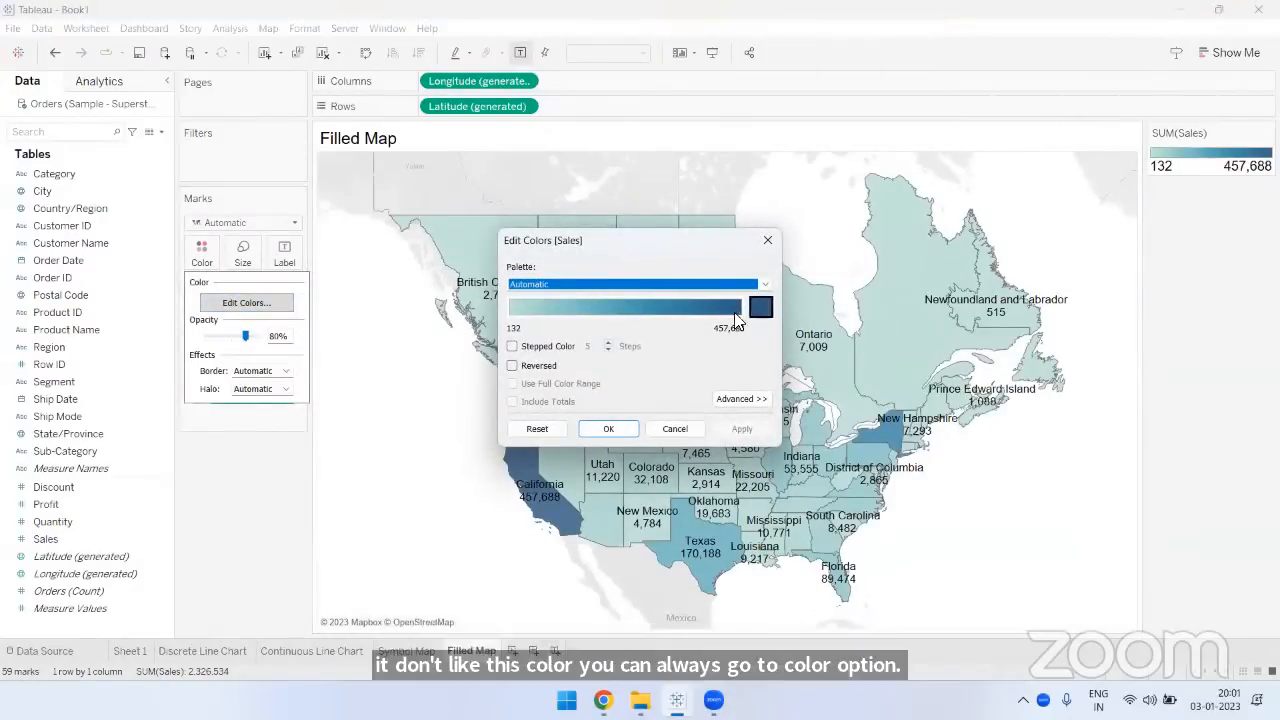
{"action": "left_click", "coordinate": [759, 308]}
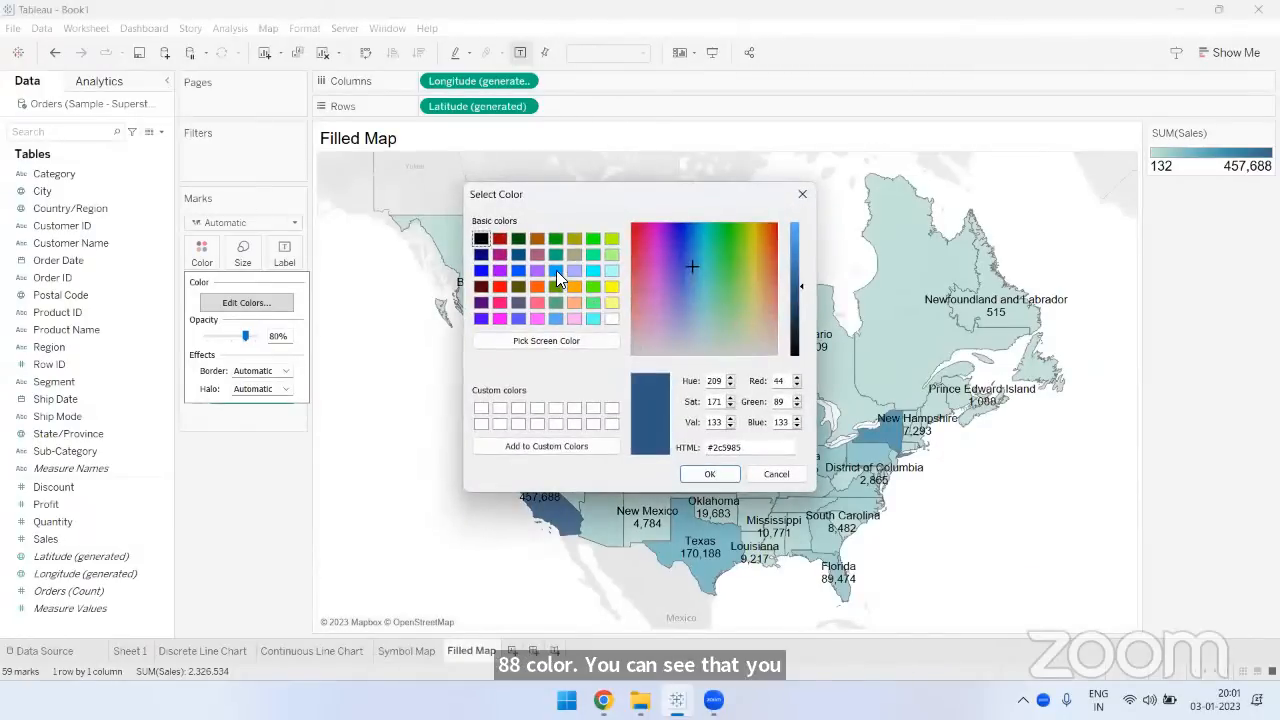
{"action": "left_click", "coordinate": [556, 270]}
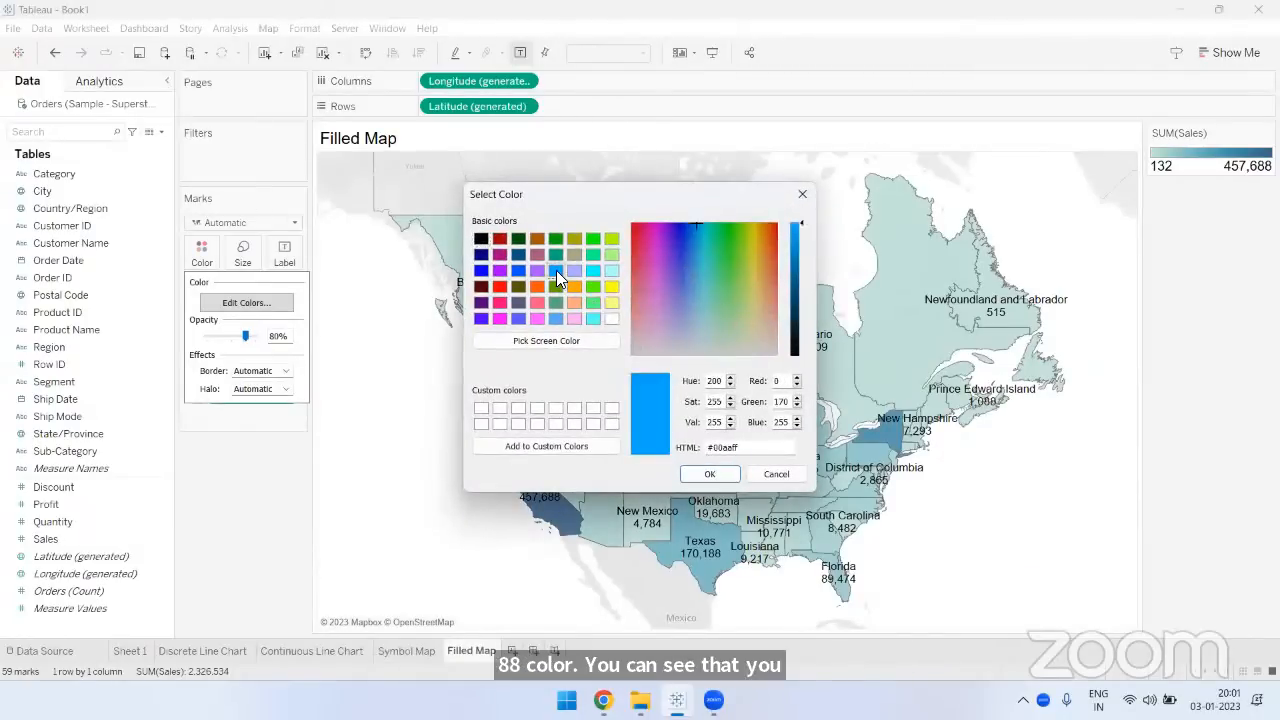
{"action": "left_click", "coordinate": [700, 474]}
{"action": "left_click", "coordinate": [610, 437]}
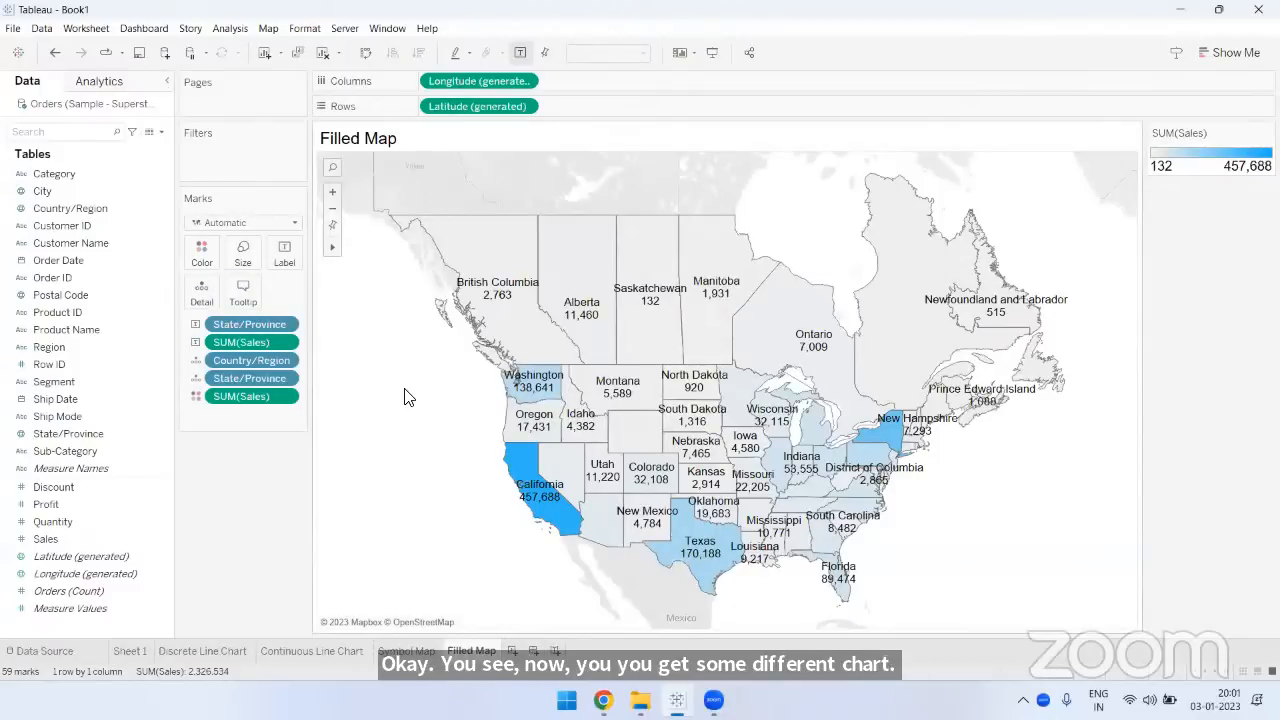
{"action": "left_click", "coordinate": [661, 72]}
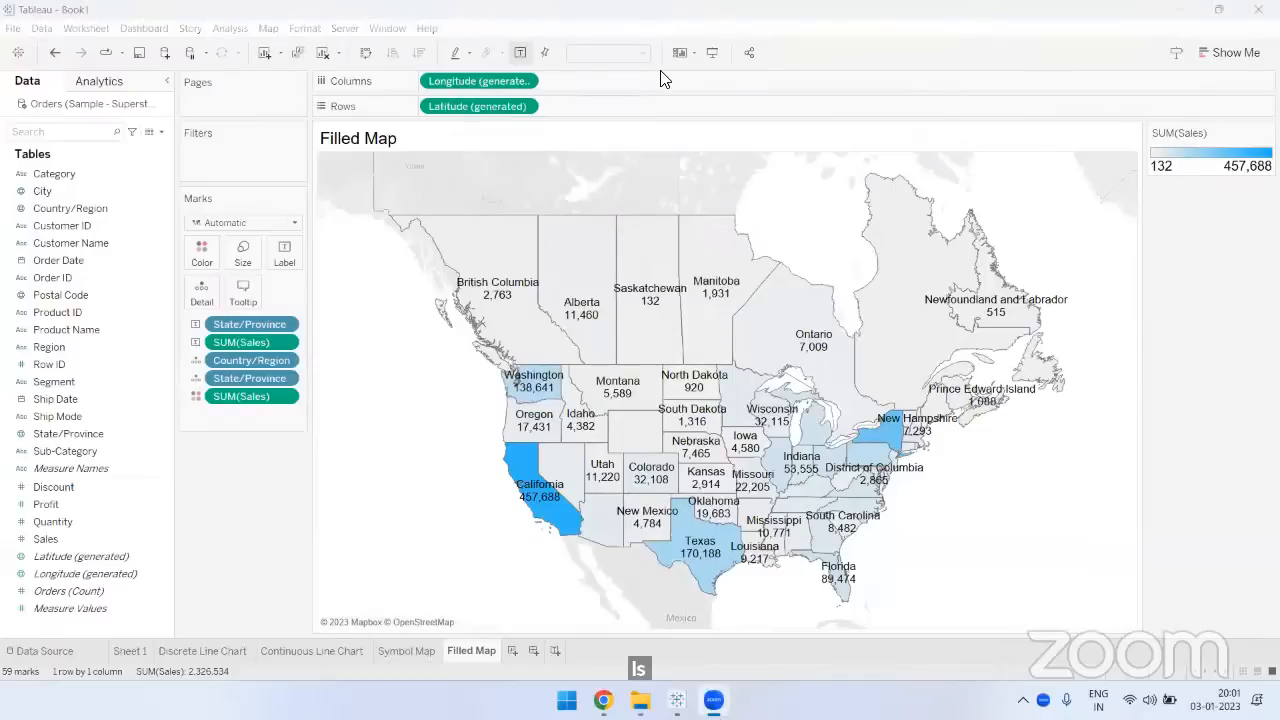
{"action": "left_click", "coordinate": [166, 486]}
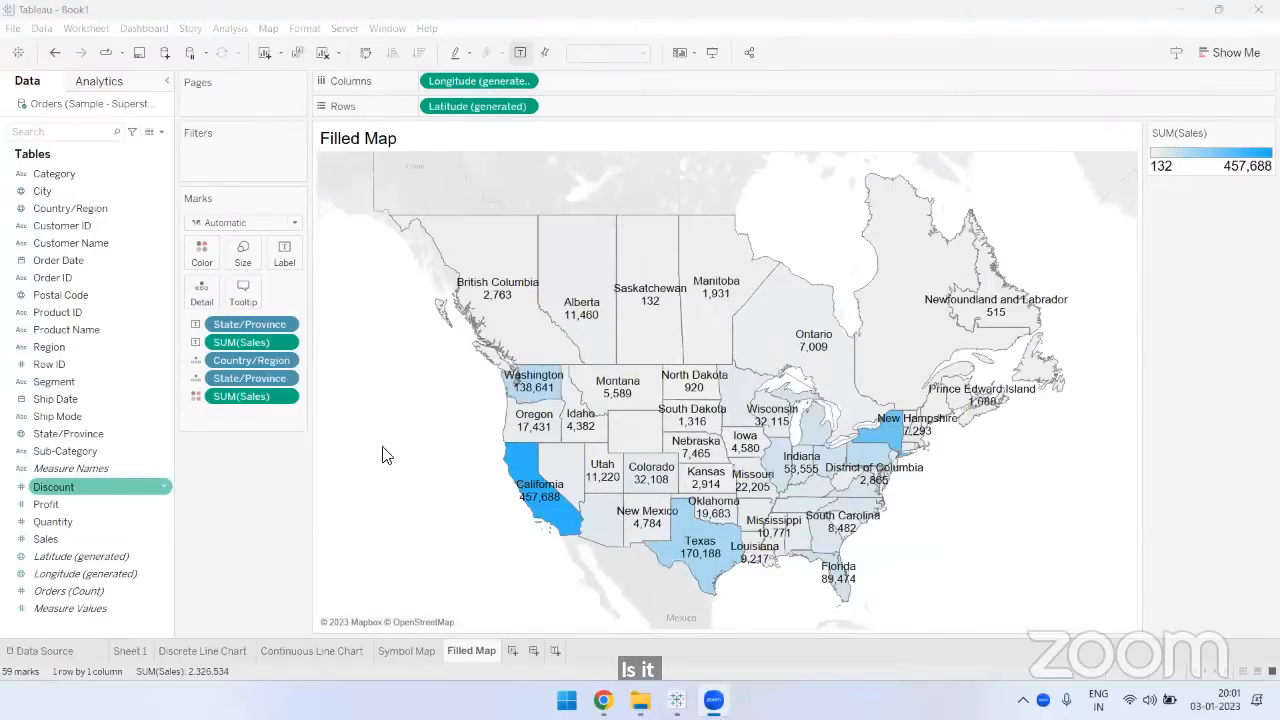
{"action": "left_click", "coordinate": [55, 52]}
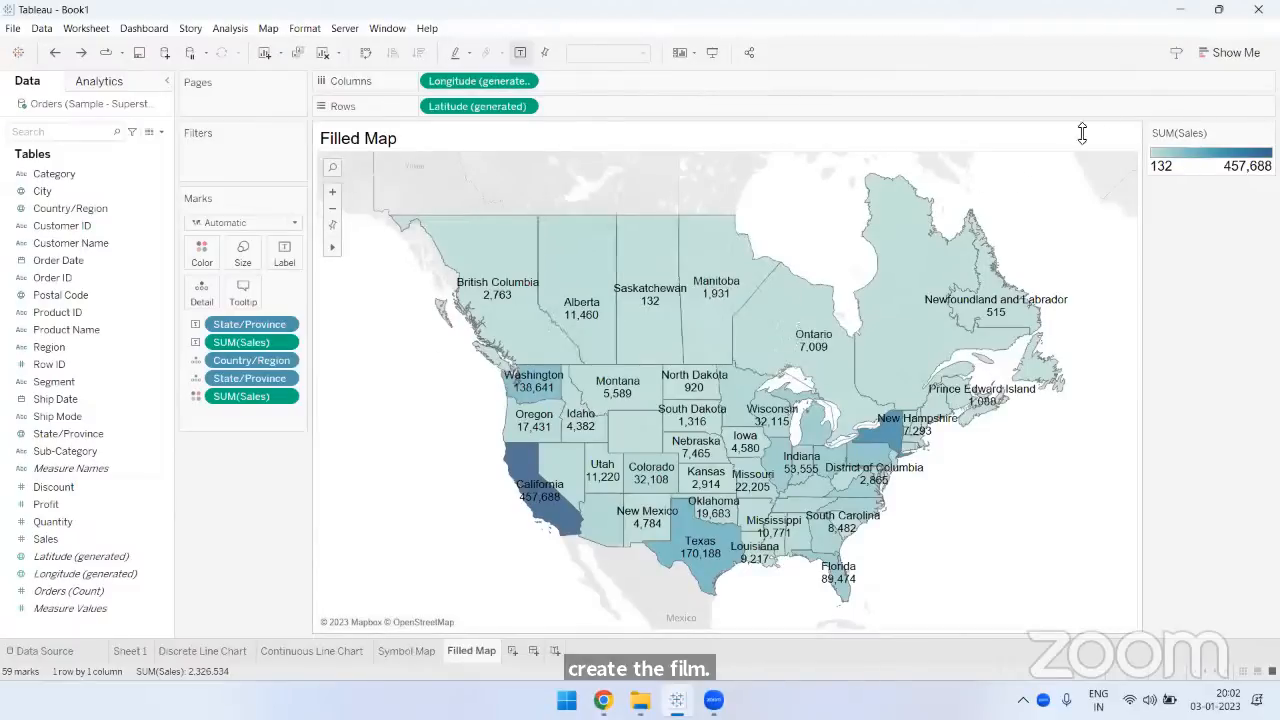
- Review the suggested chart types and examine the tooltips of Alberta and British Columbia on the filled map
{"action": "left_click", "coordinate": [1225, 56]}
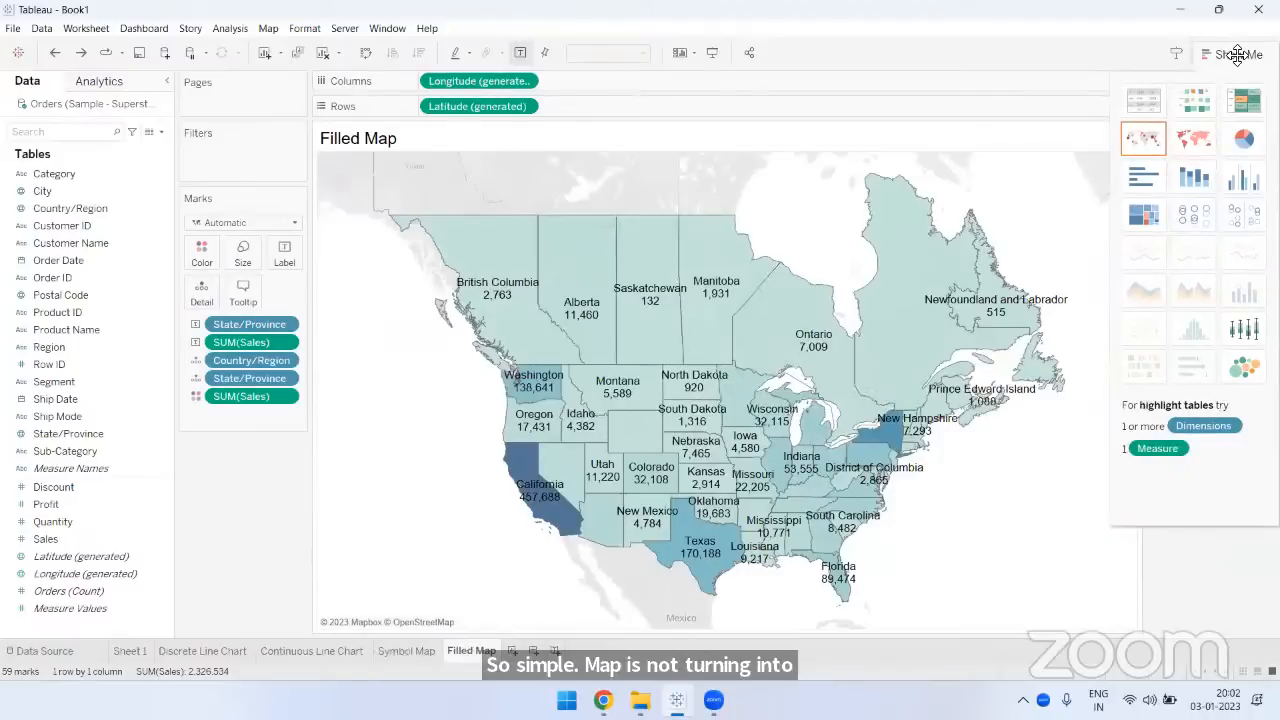
{"action": "left_click_drag", "start_coordinate": [1246, 54], "coordinate": [1248, 56]}
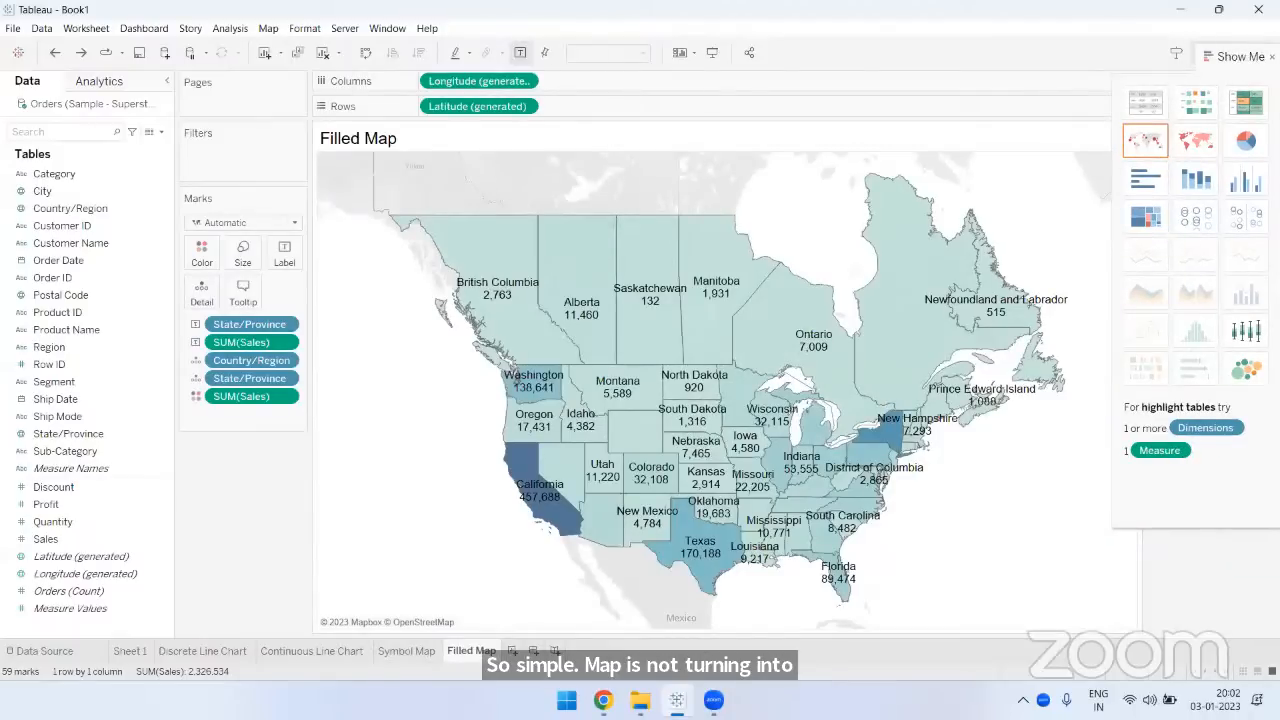
{"action": "left_click", "coordinate": [1271, 57]}
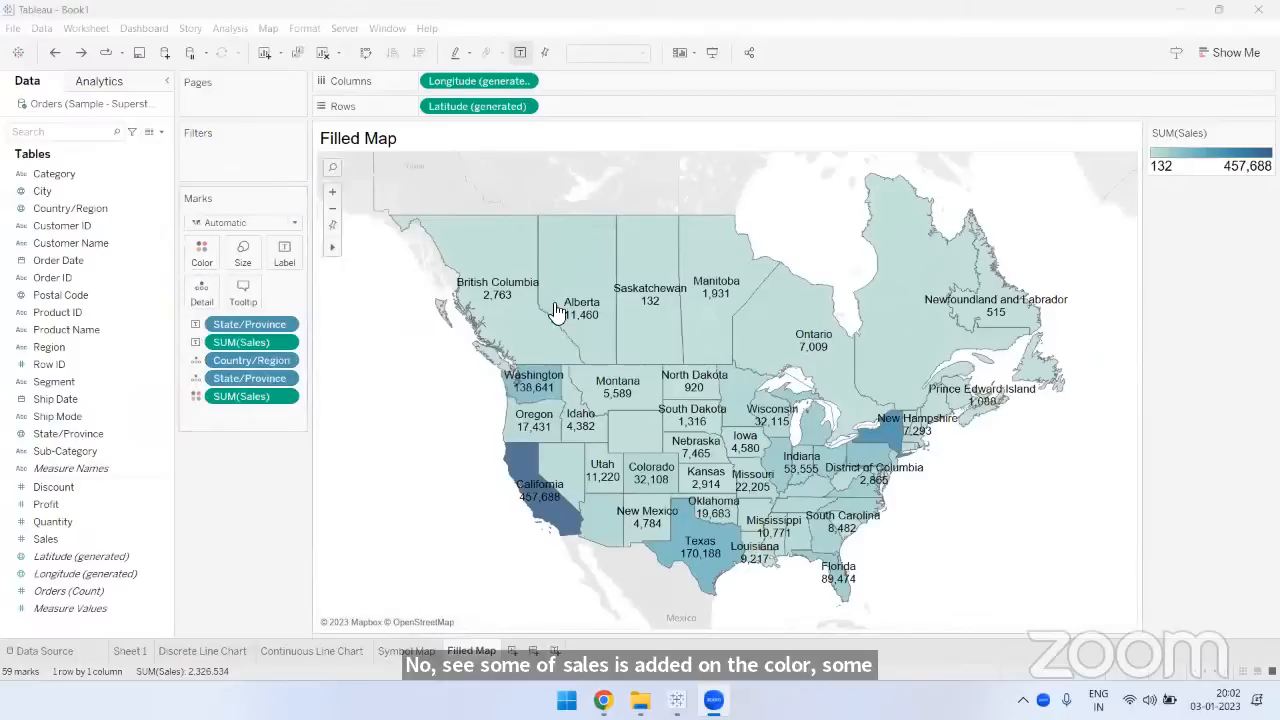
{"action": "mouse_move", "coordinate": [594, 371]}
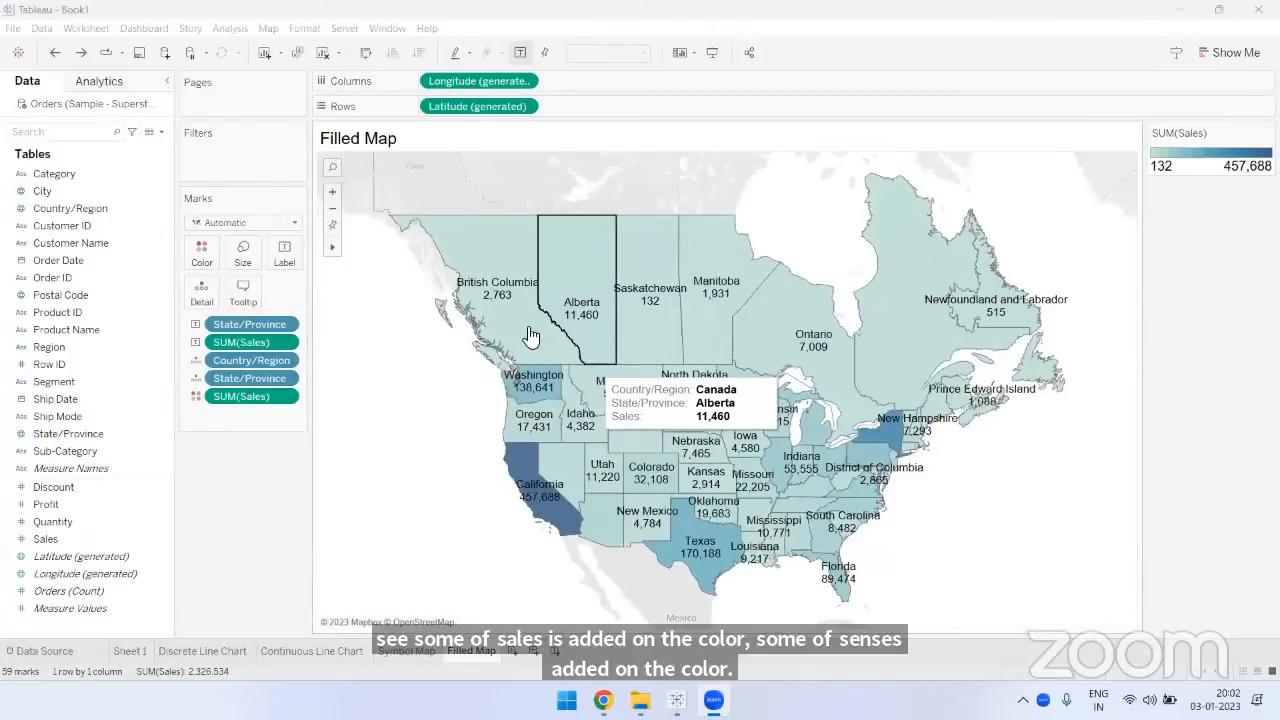
{"action": "mouse_move", "coordinate": [495, 266]}
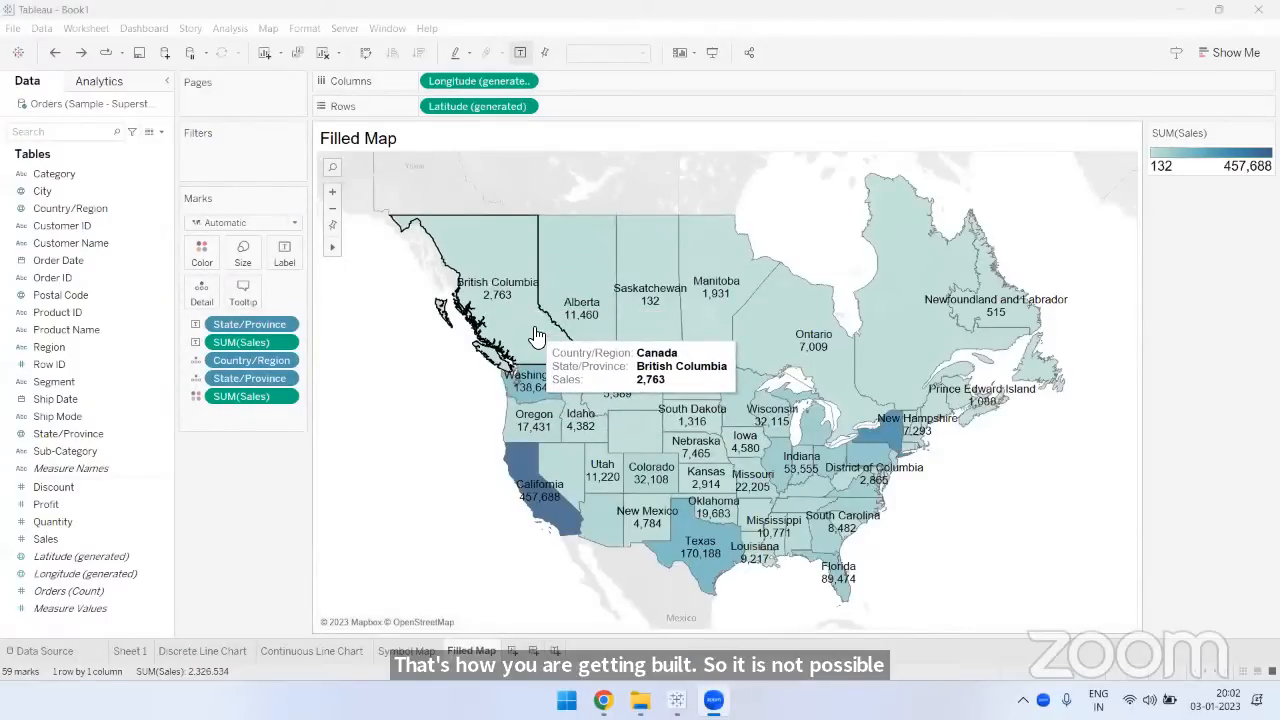
{"action": "mouse_move", "coordinate": [550, 468]}
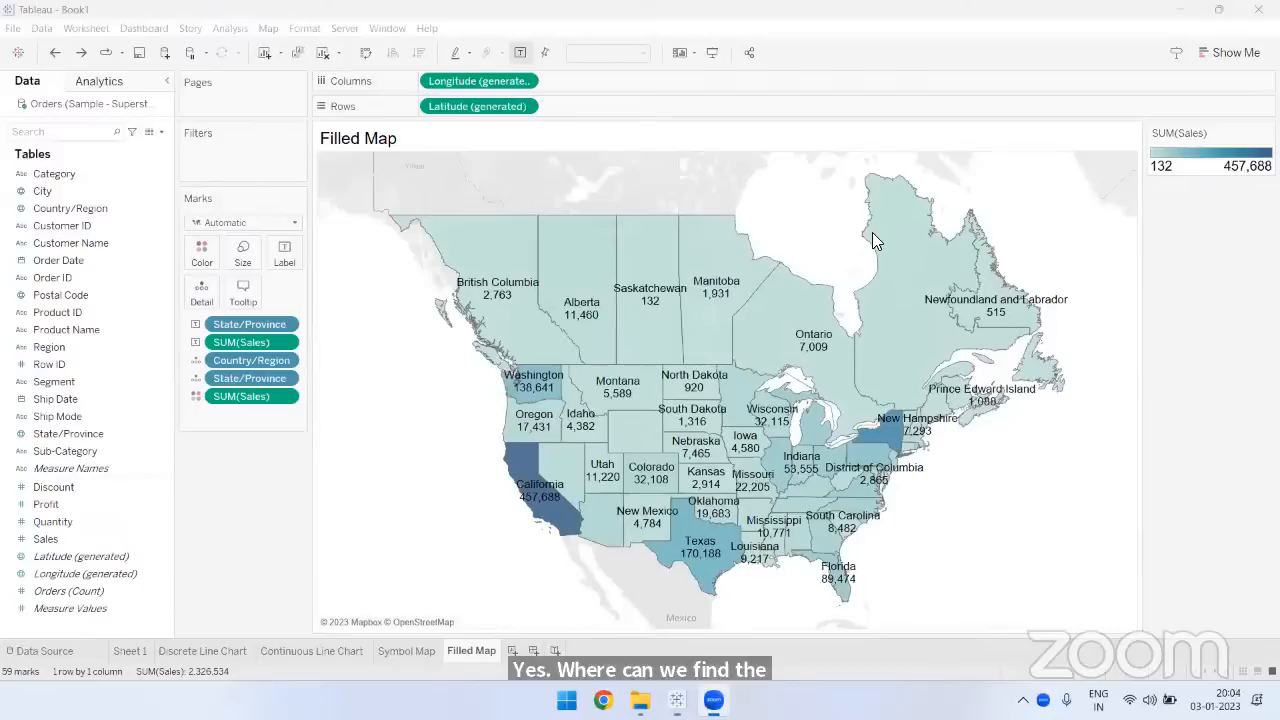
- Try the Red-Blue Diverging palette for the filled map's Sales colors and undo the change
{"action": "left_click", "coordinate": [199, 264]}
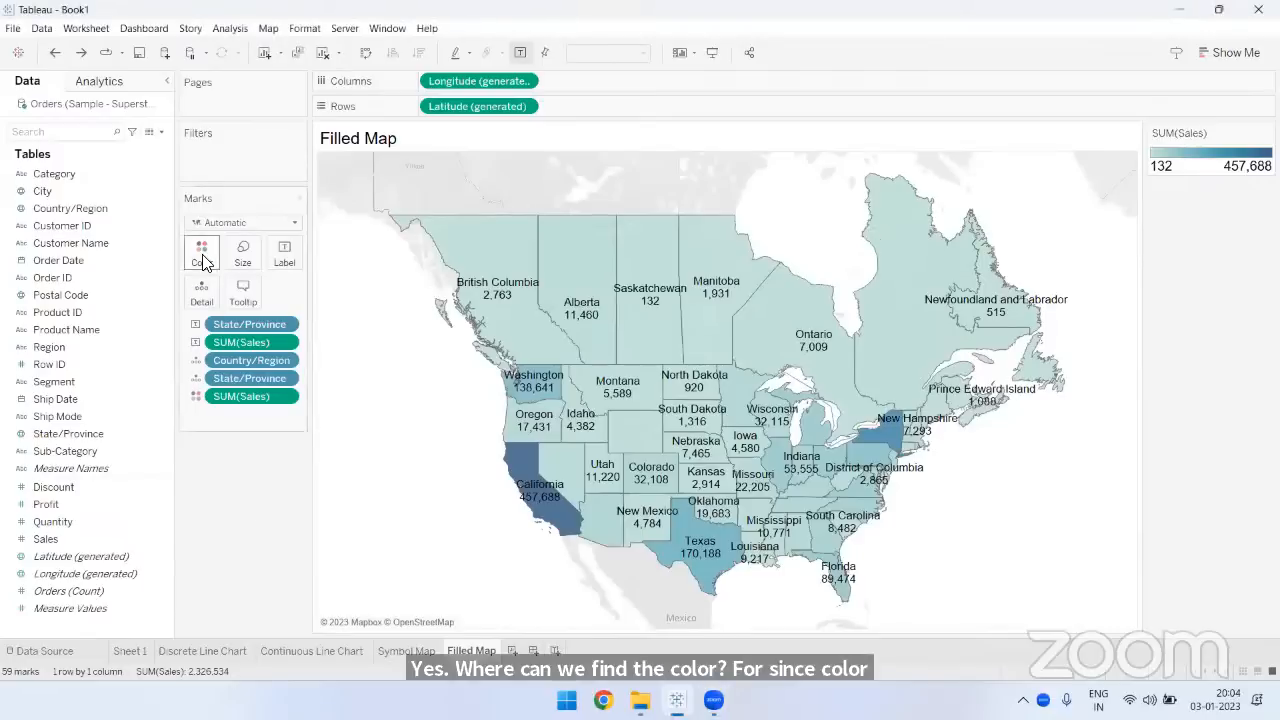
{"action": "left_click", "coordinate": [202, 252]}
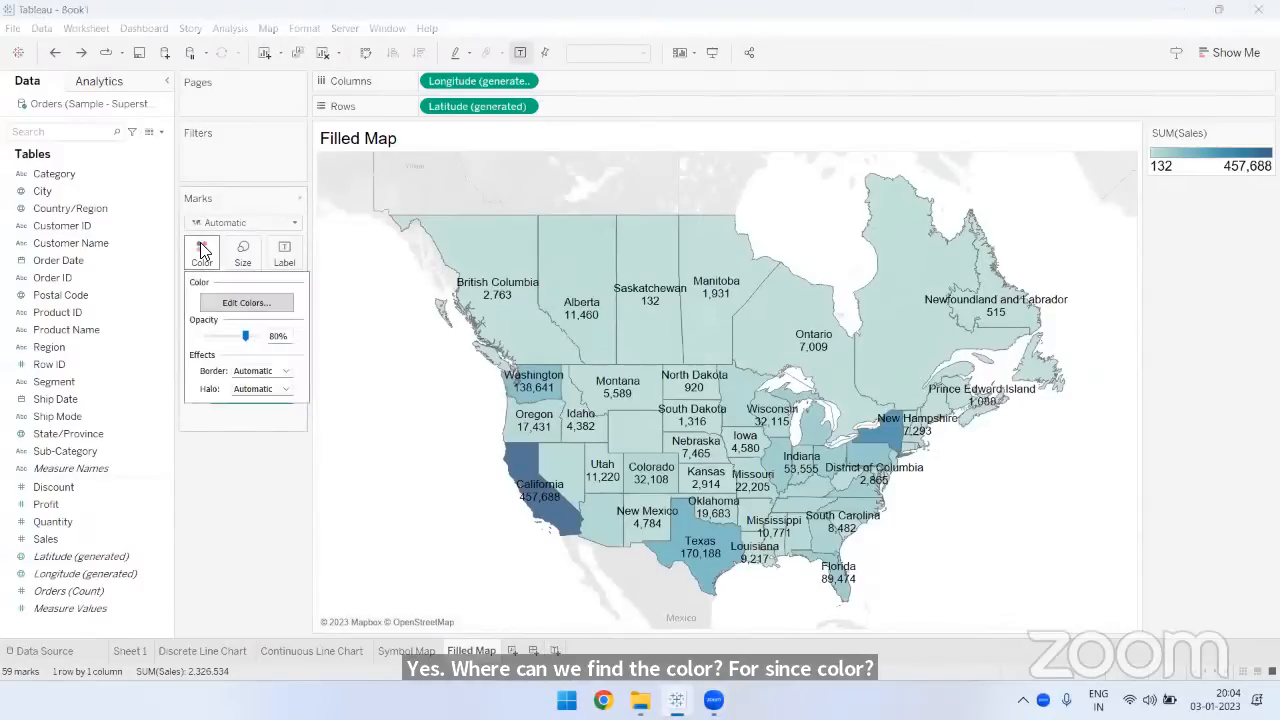
{"action": "left_click", "coordinate": [240, 302]}
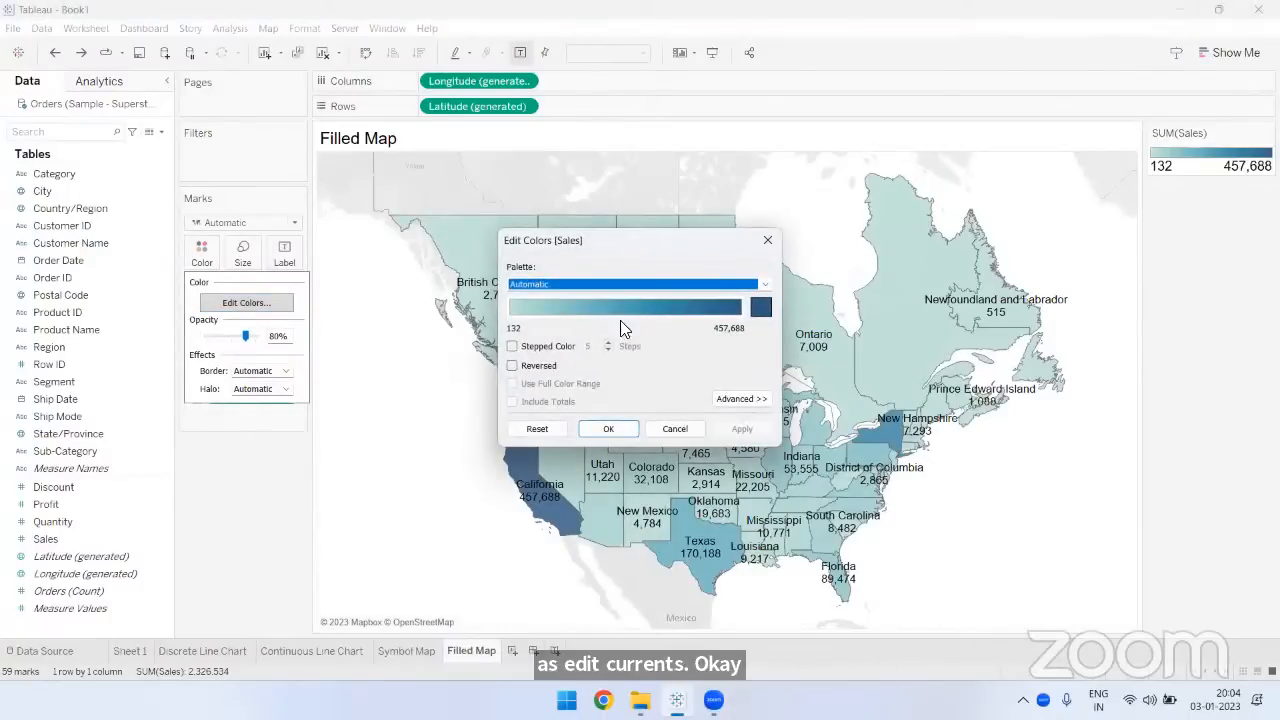
{"action": "left_click", "coordinate": [760, 306]}
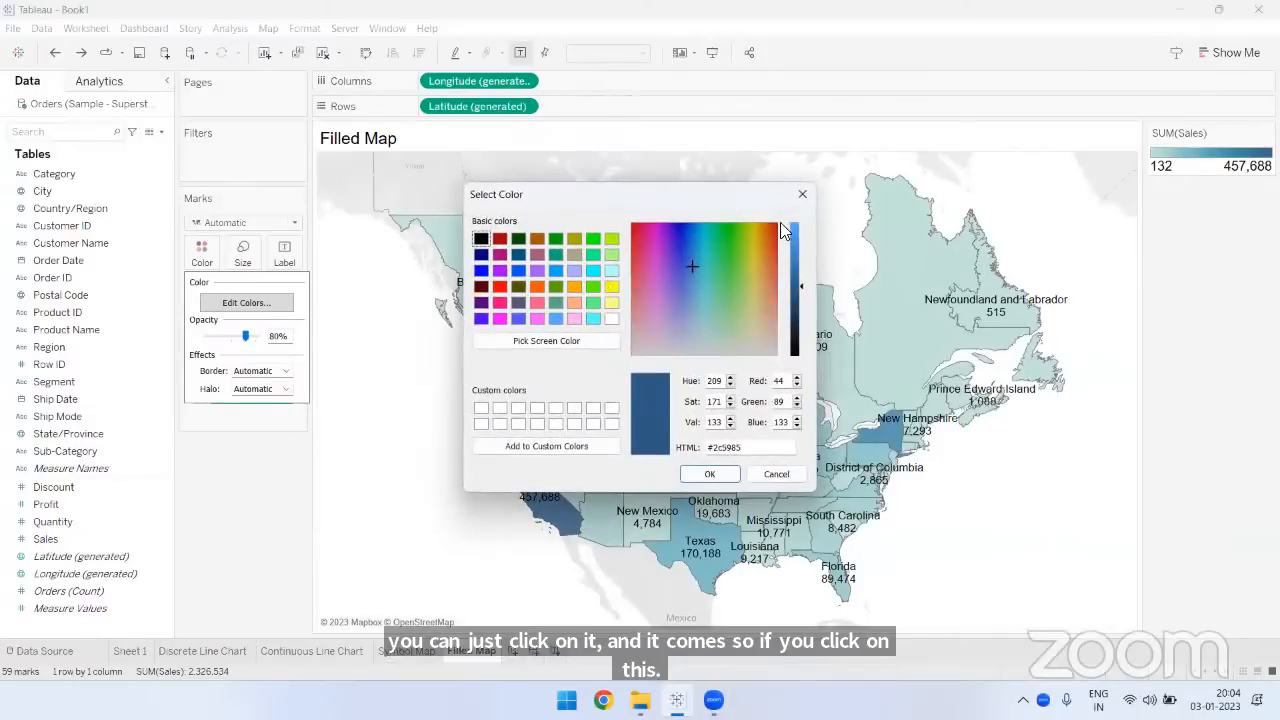
{"action": "left_click", "coordinate": [801, 199]}
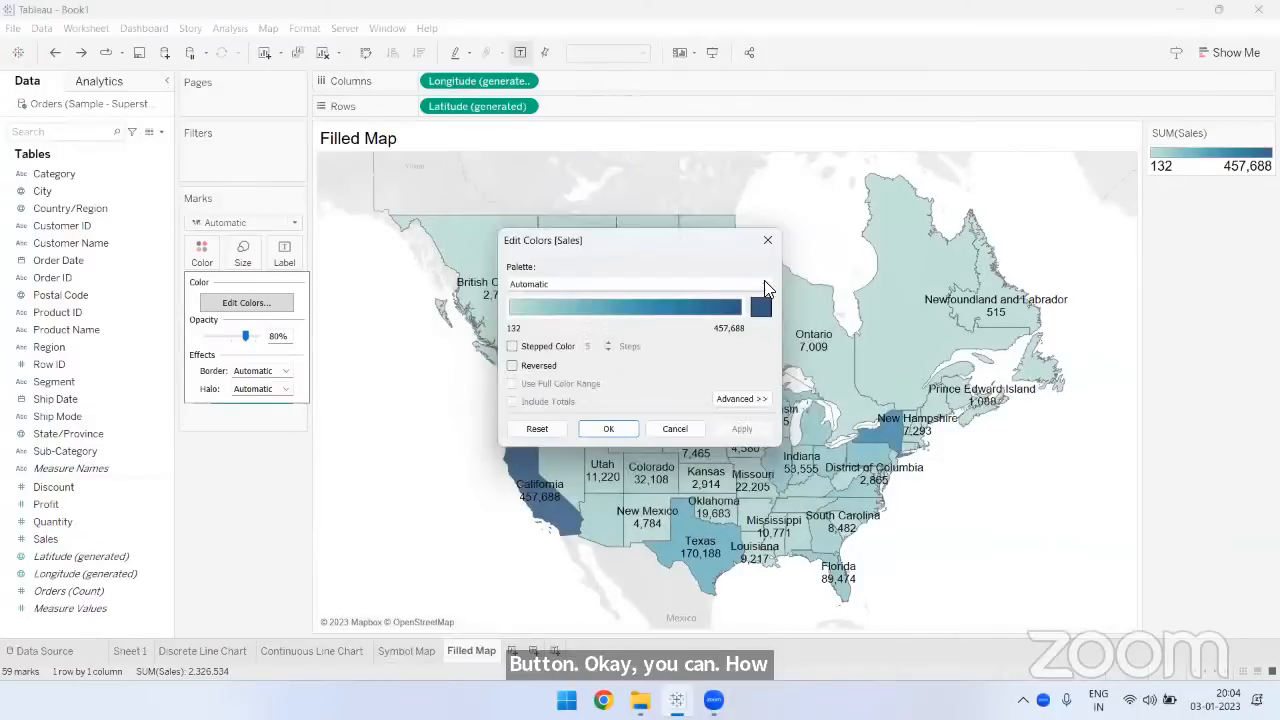
{"action": "left_click", "coordinate": [764, 284]}
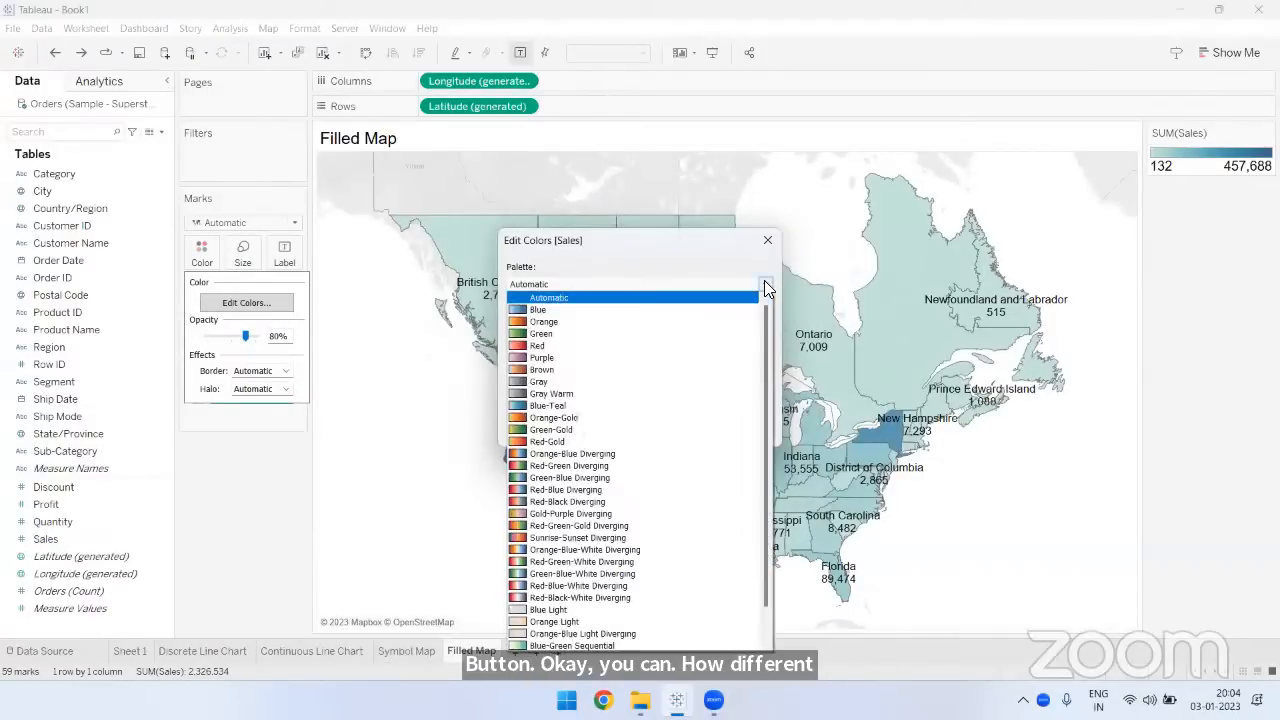
{"action": "left_click", "coordinate": [564, 487]}
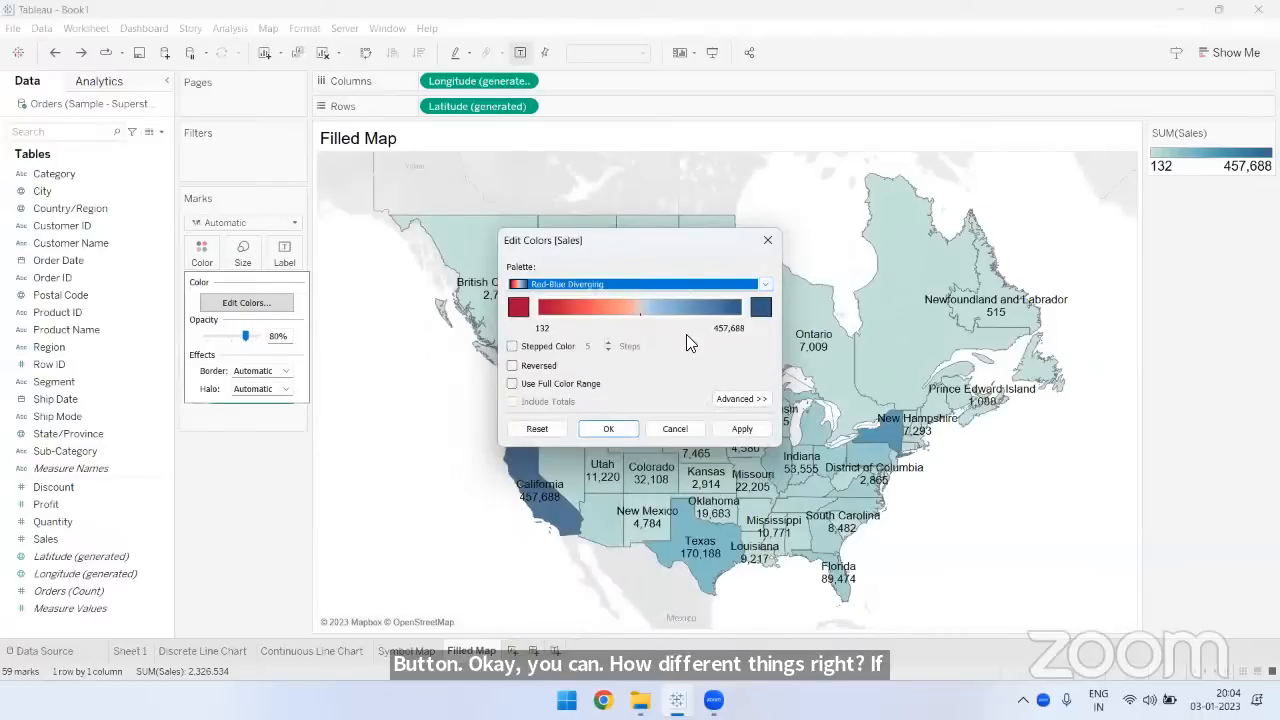
{"action": "left_click", "coordinate": [612, 428]}
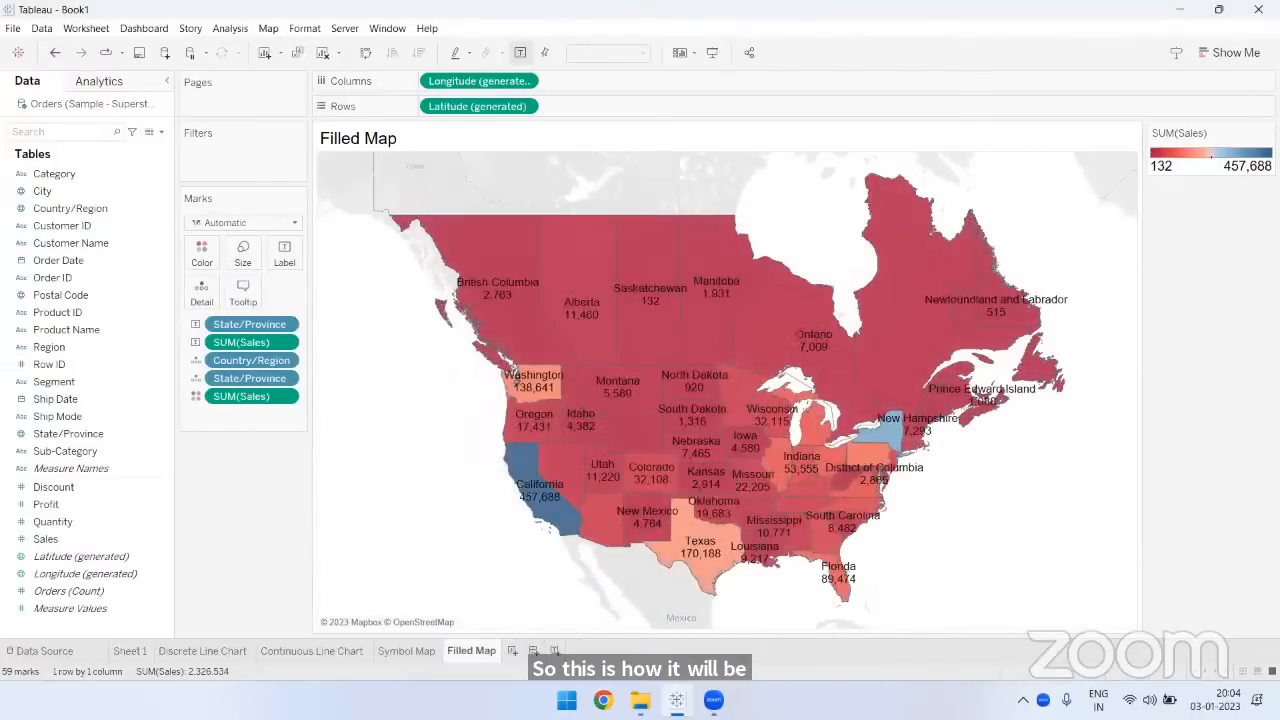
{"action": "left_click", "coordinate": [55, 52]}
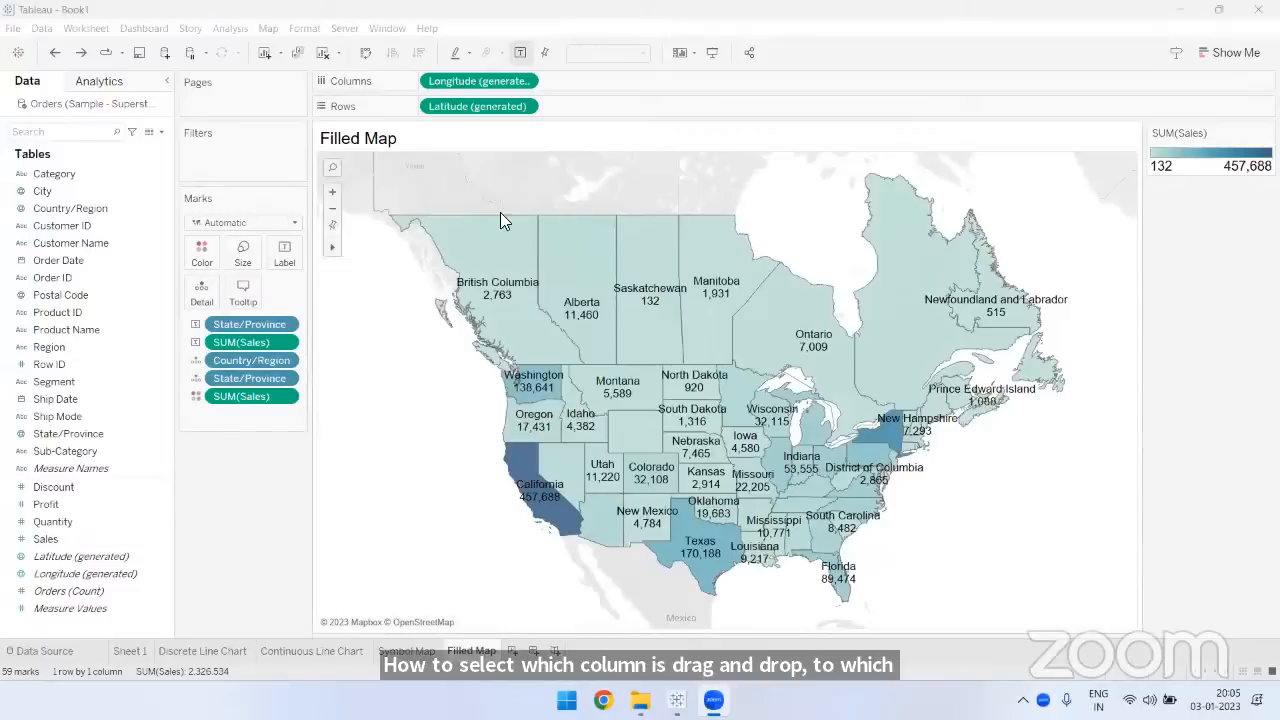
- Review the Country/Region and State/Province fields behind the filled map, and switch to the Symbol Map sheet to compare the two maps
{"action": "left_click", "coordinate": [40, 208]}
{"action": "left_click", "coordinate": [40, 434], "text": "ctrl"}
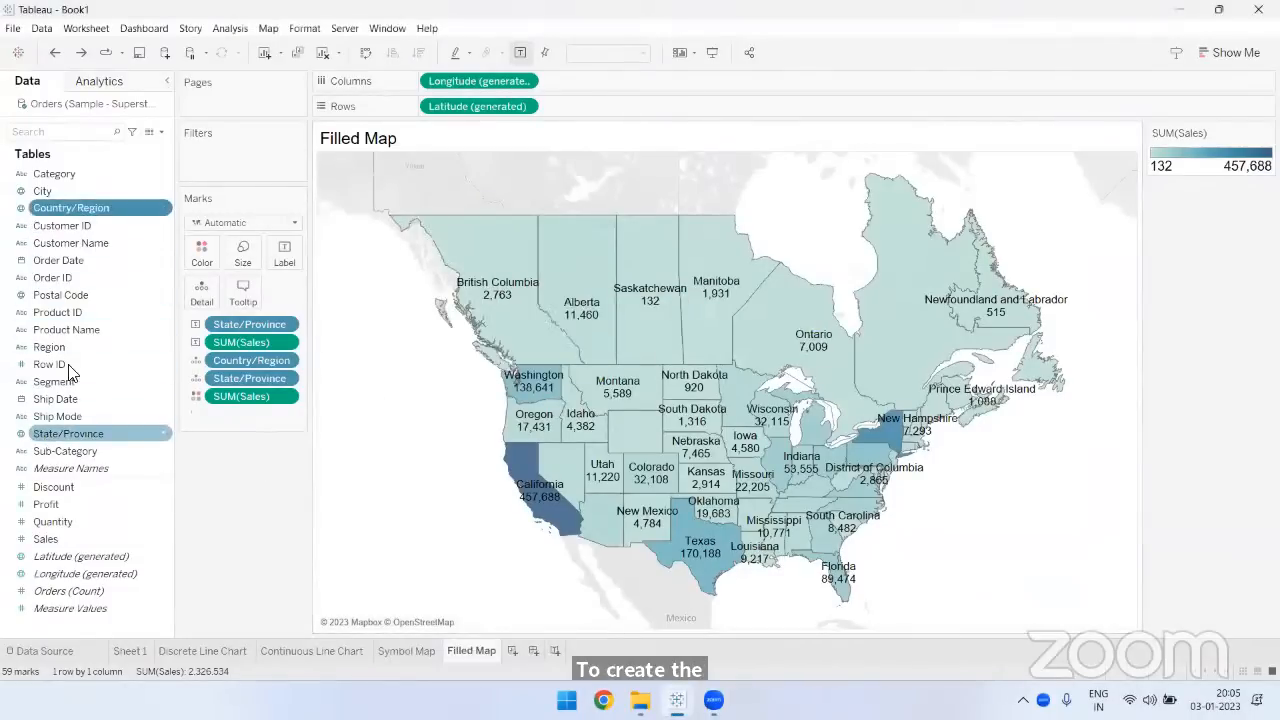
{"action": "left_click_drag", "start_coordinate": [198, 293], "coordinate": [198, 297]}
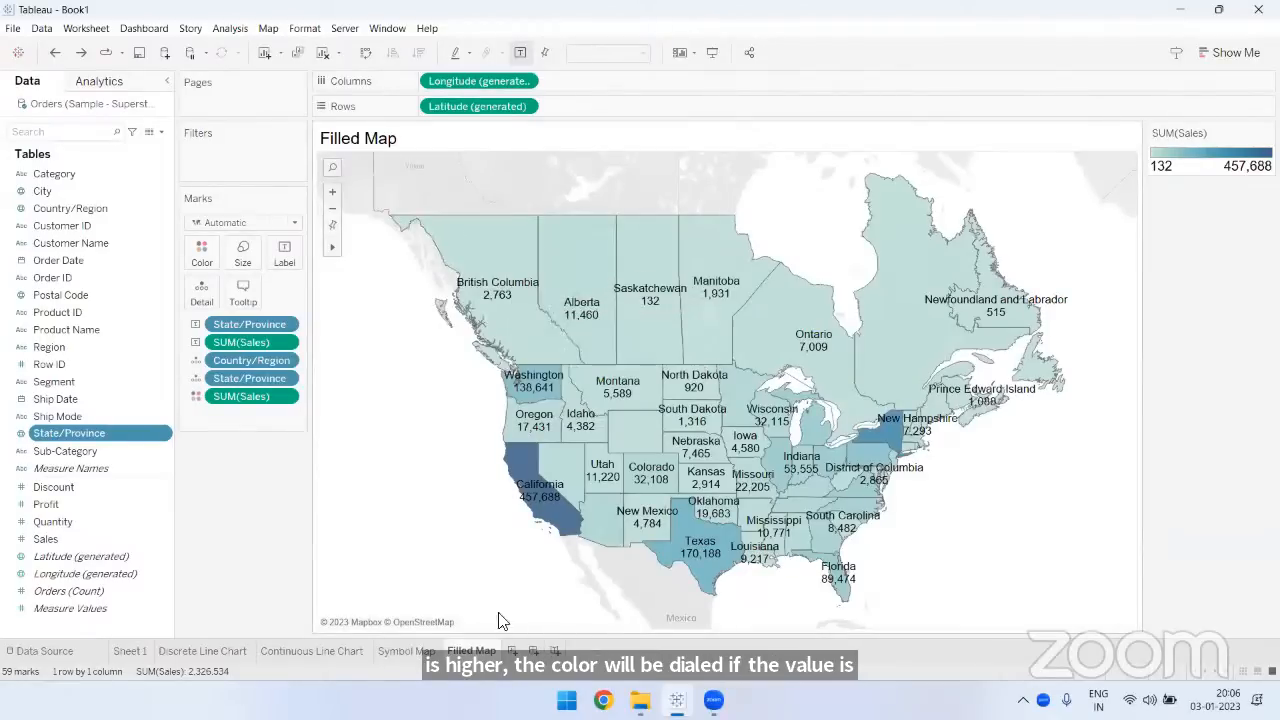
{"action": "left_click", "coordinate": [422, 654]}
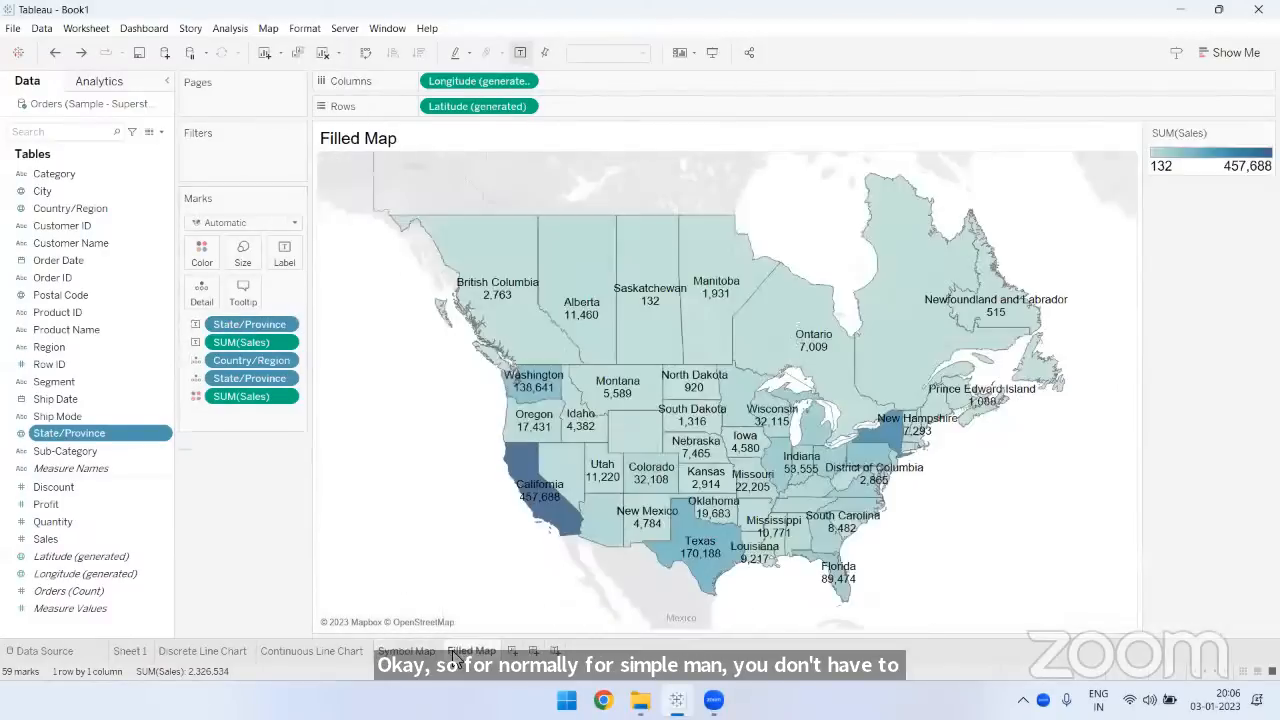
{"action": "left_click", "coordinate": [470, 651]}
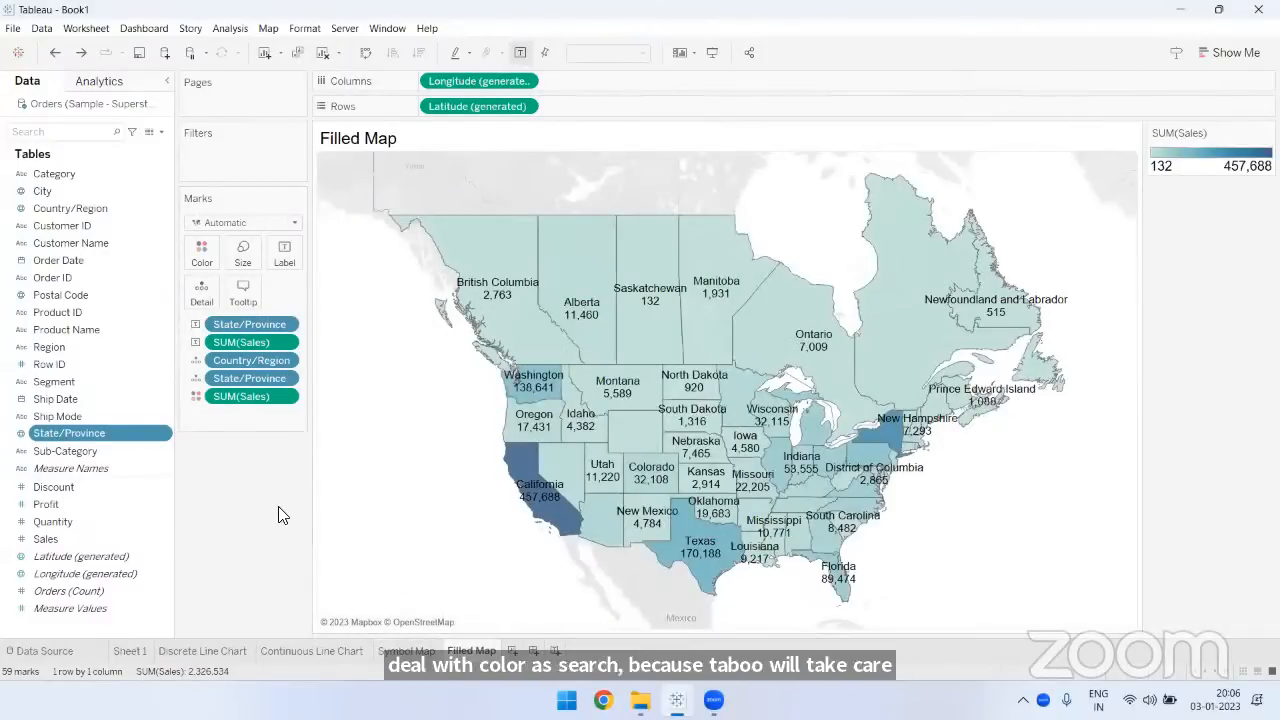
{"action": "left_click", "coordinate": [406, 651]}
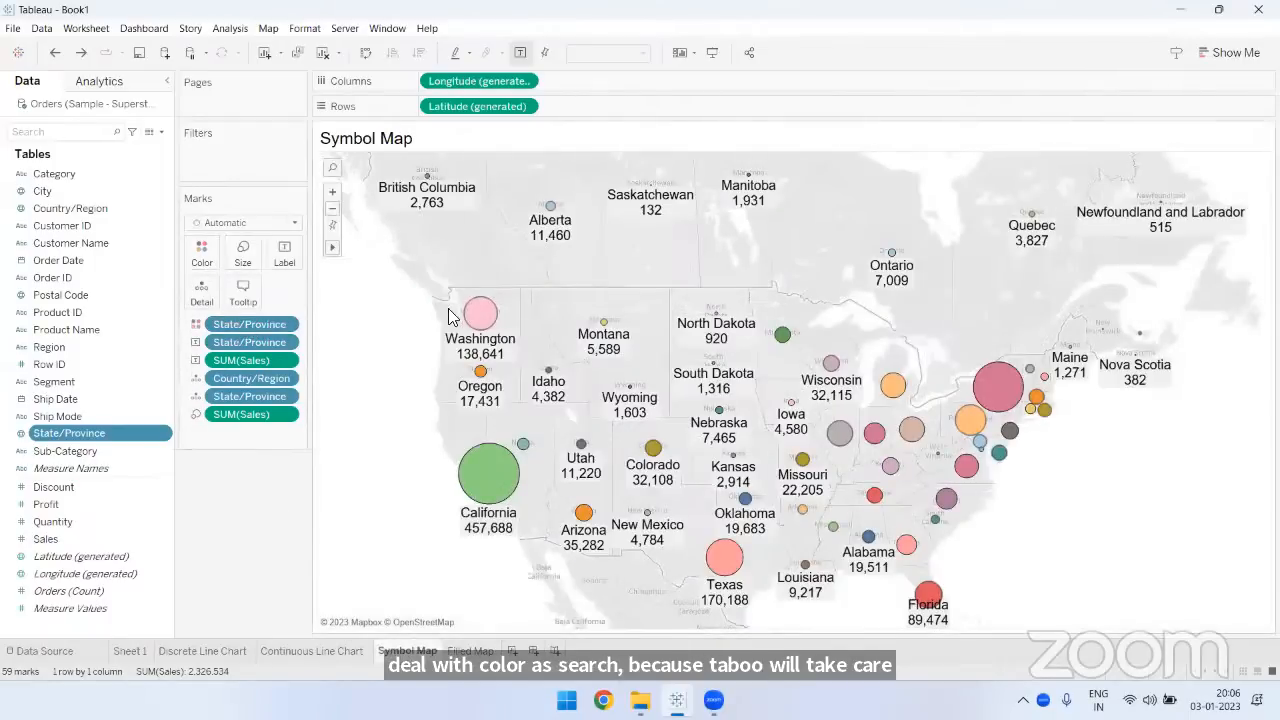
- Examine Washington's tooltip on the symbol map and return to the Filled Map sheet to compare its coloring
{"action": "mouse_move", "coordinate": [490, 316]}
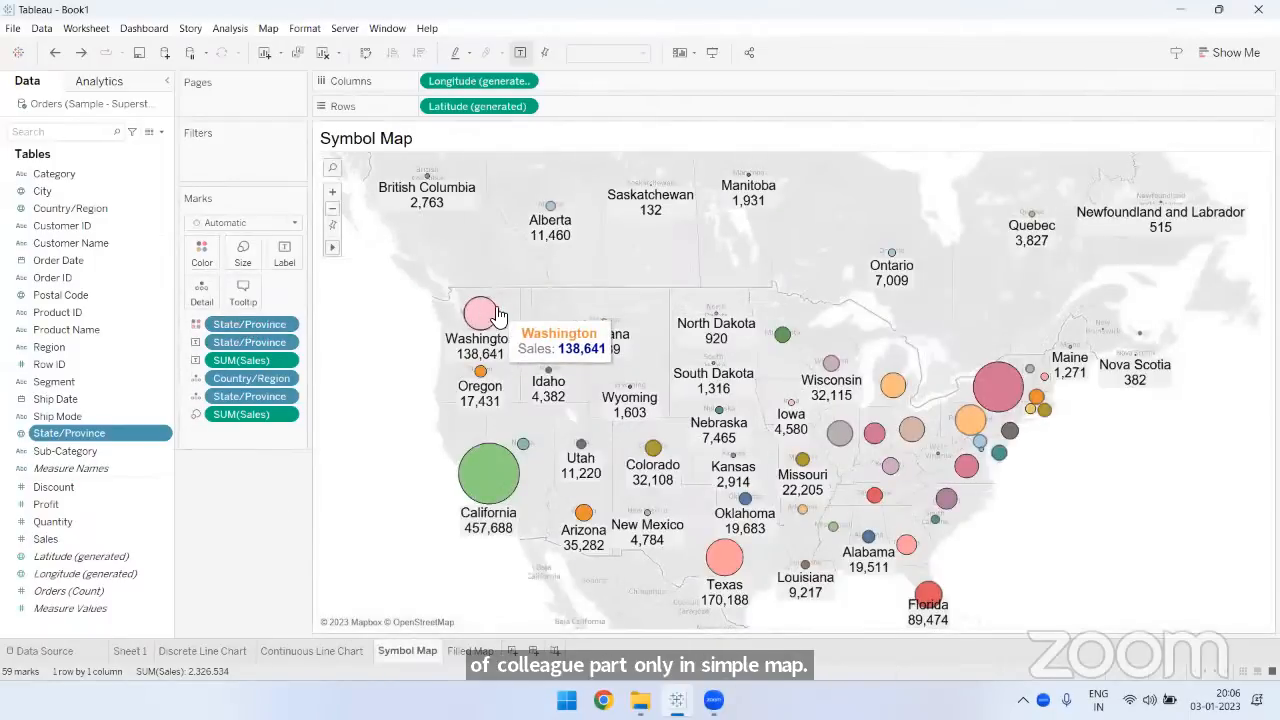
{"action": "left_click", "coordinate": [476, 652]}
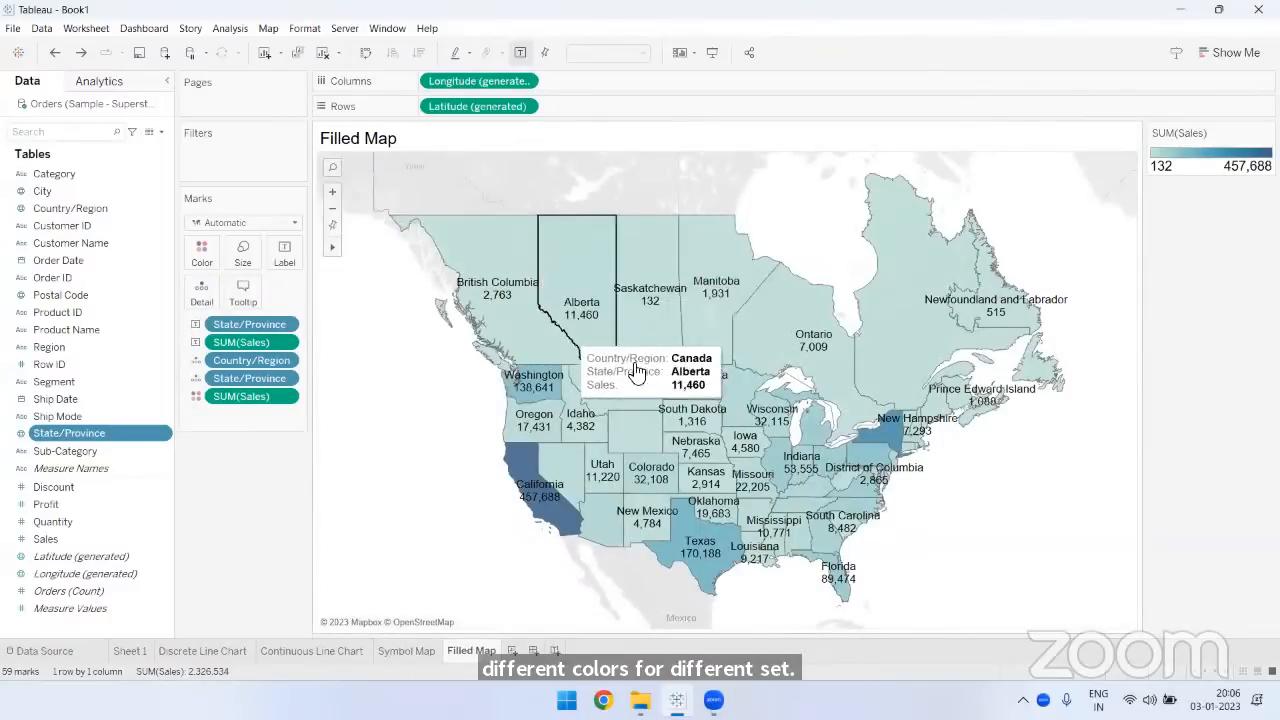
{"action": "mouse_move", "coordinate": [622, 363]}
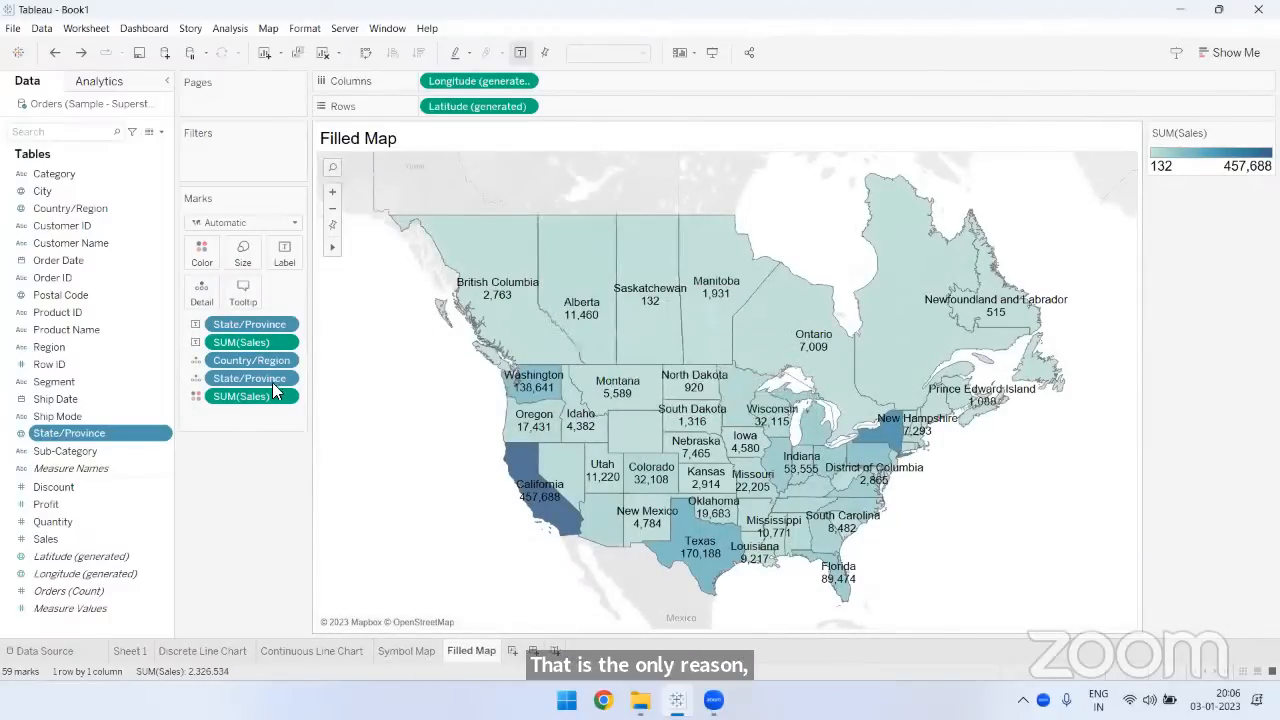
- Try removing Sales from the filled map's color encoding and undo the removal
{"action": "left_click_drag", "start_coordinate": [241, 396], "coordinate": [255, 519]}
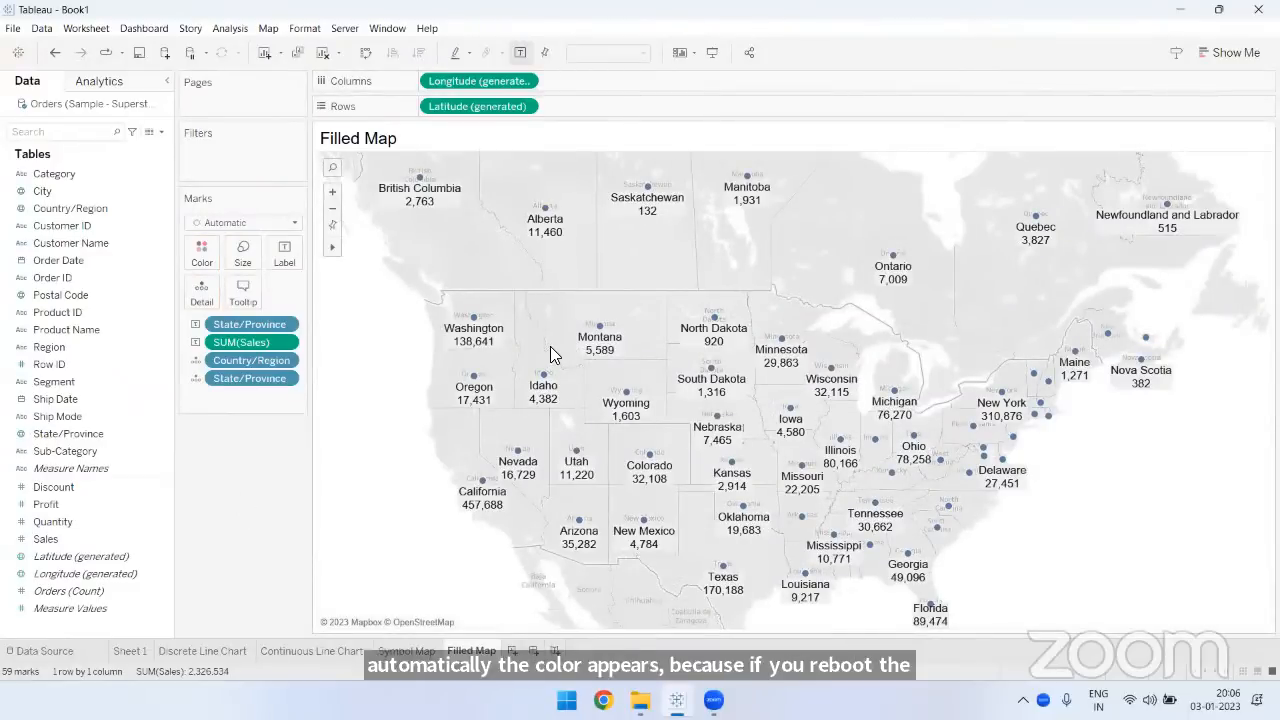
{"action": "left_click", "coordinate": [56, 54]}
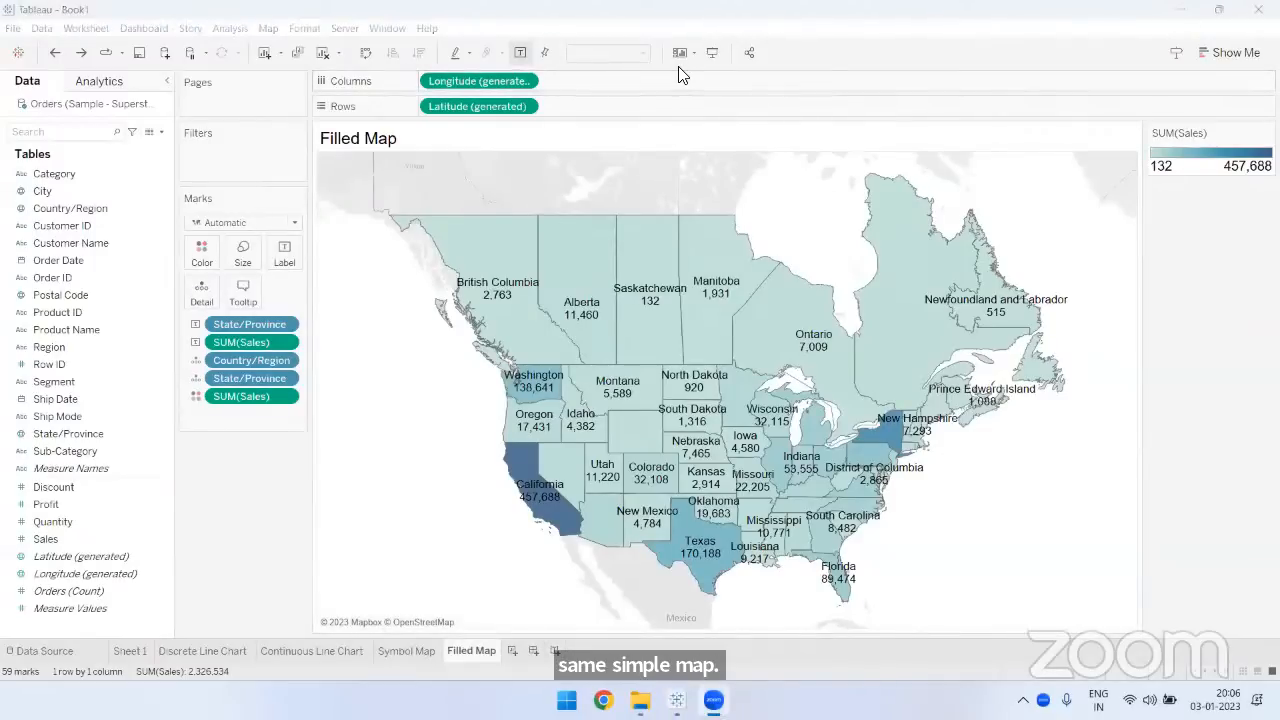
{"action": "mouse_move", "coordinate": [559, 297]}
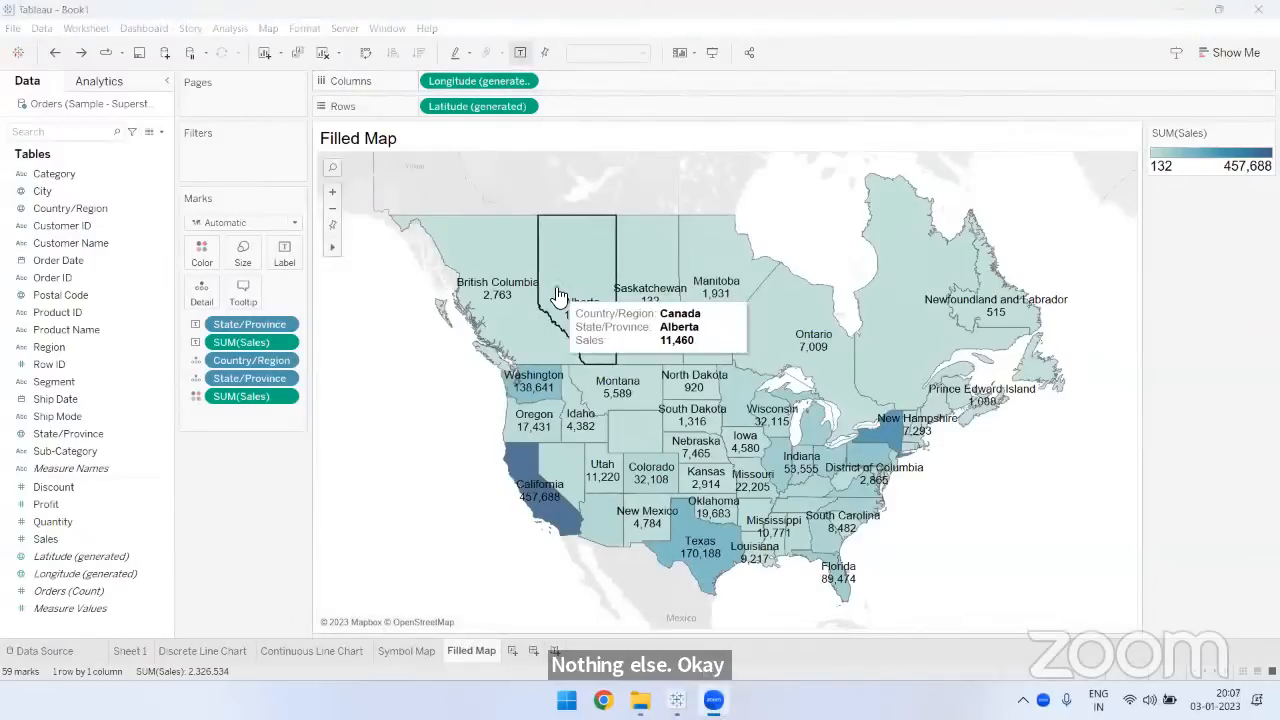
- Review the Country/Region and State/Province fields and the suggested chart types for the filled map
{"action": "left_click", "coordinate": [66, 208]}
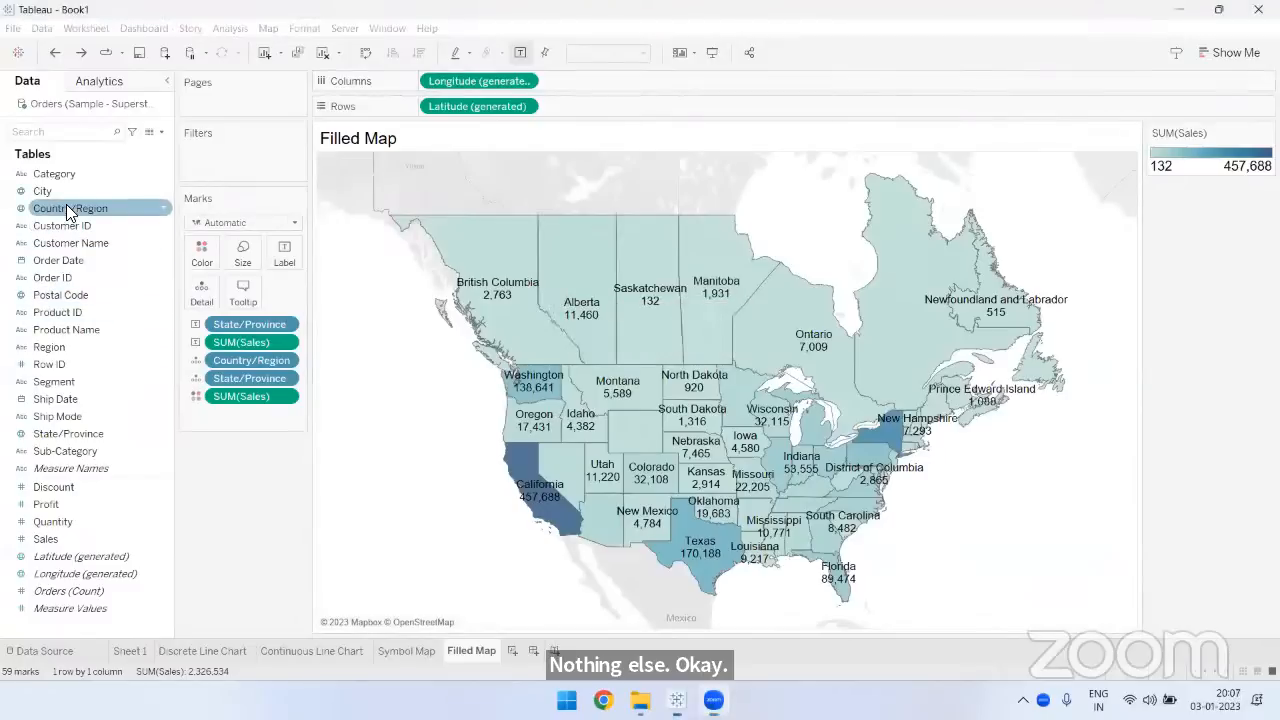
{"action": "left_click", "coordinate": [64, 432]}
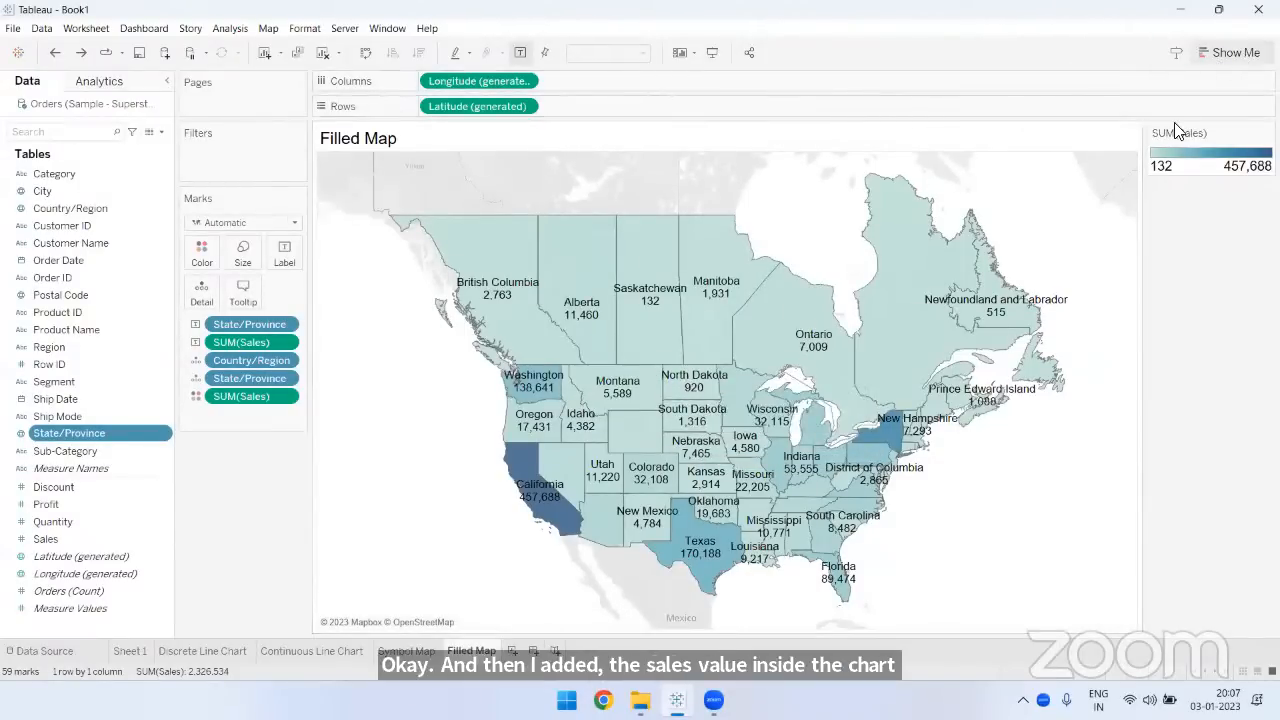
{"action": "left_click", "coordinate": [1236, 55]}
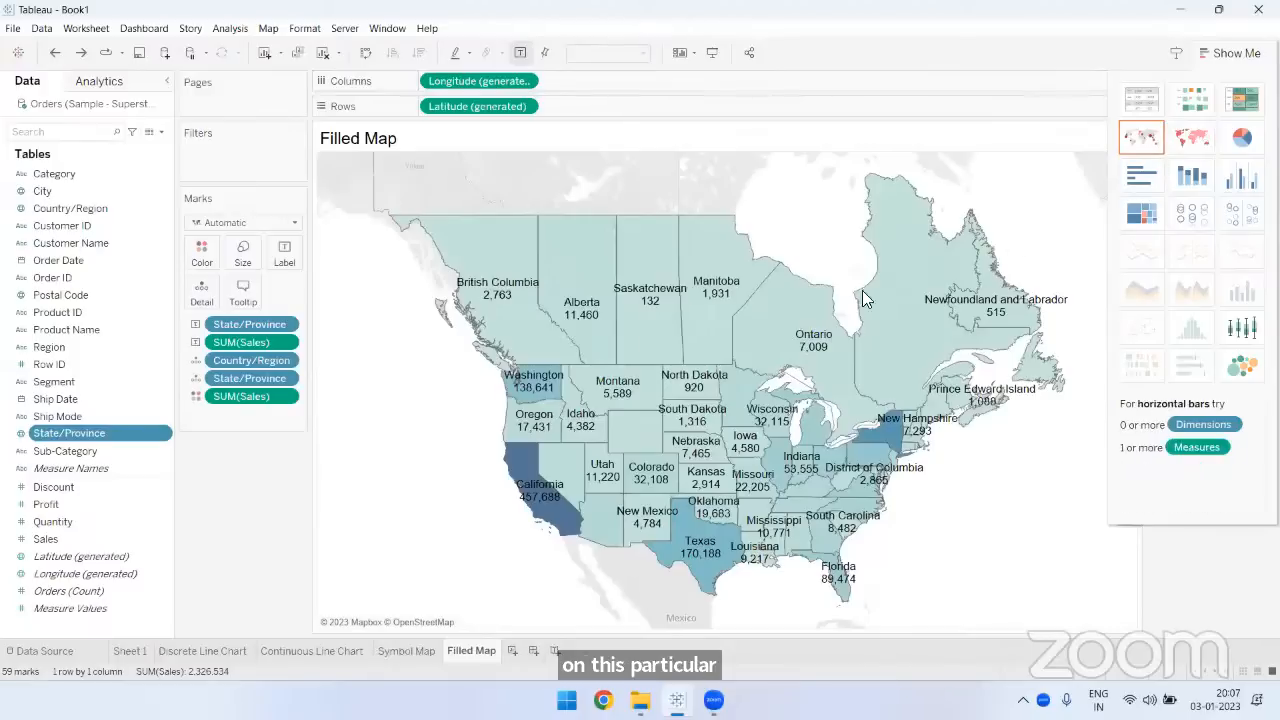
{"action": "left_click", "coordinate": [1226, 58]}
{"action": "left_click", "coordinate": [1226, 58]}
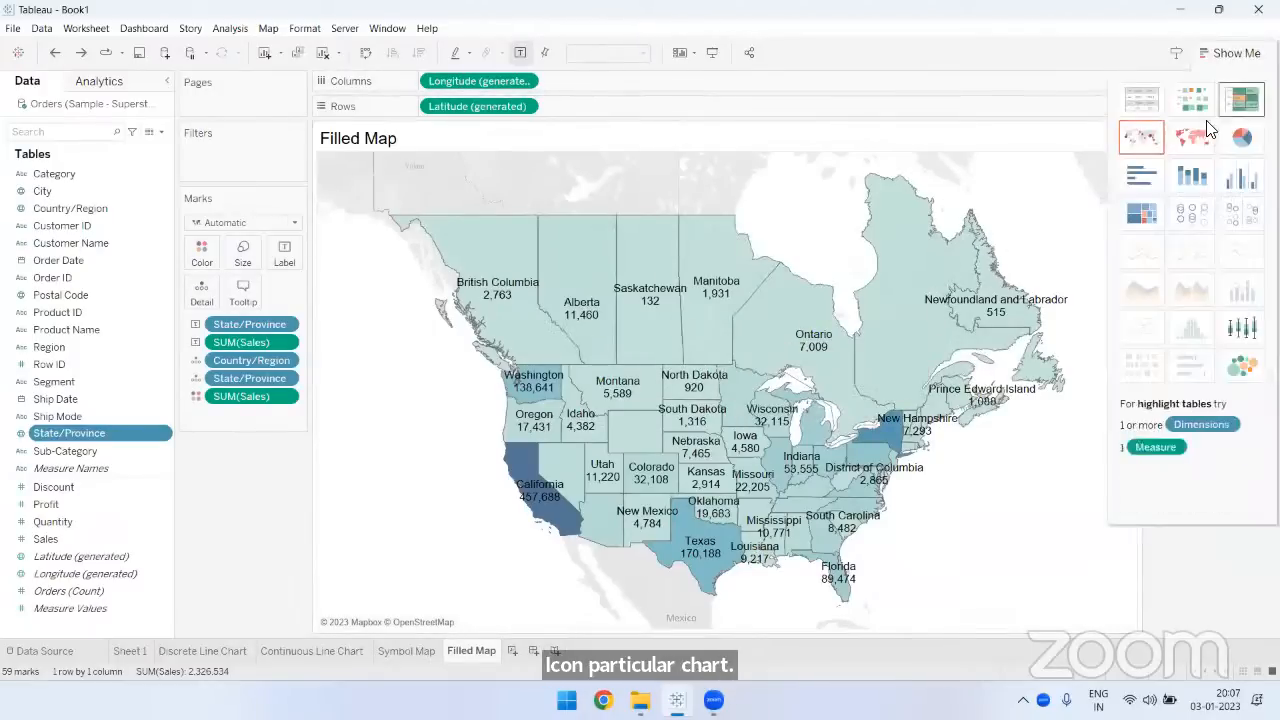
{"action": "left_click", "coordinate": [1230, 56]}
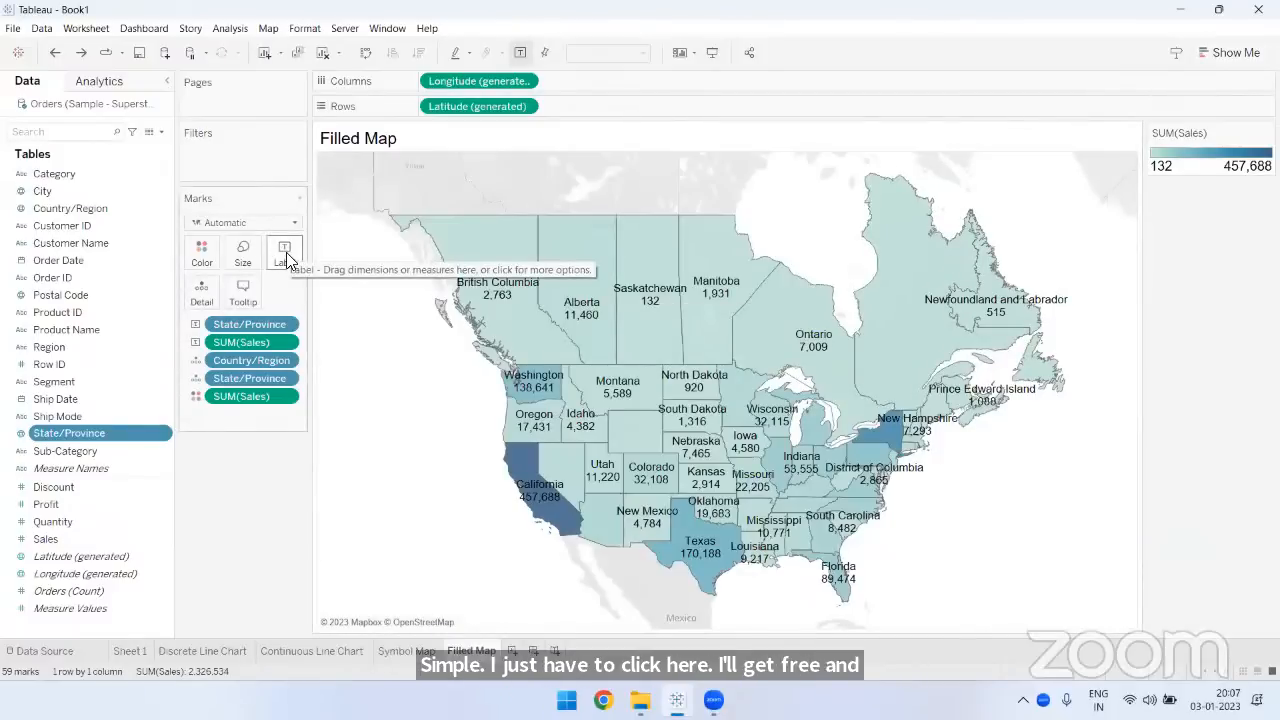
- Select the Sales field and review how state names and sales are labeled on the filled map
{"action": "key", "text": "Down"}
{"action": "key", "text": "Down"}
{"action": "key", "text": "Down"}
{"action": "key", "text": "Down"}
{"action": "key", "text": "Down"}
{"action": "key", "text": "Down"}
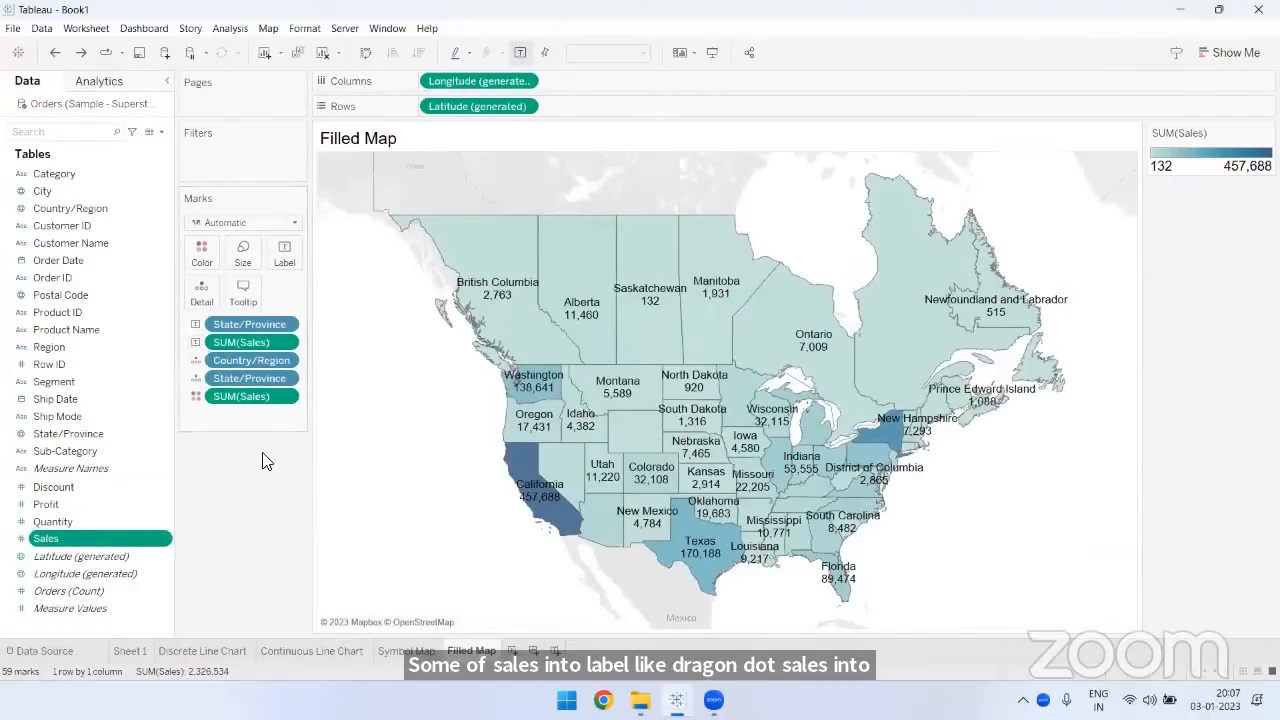
{"action": "mouse_move", "coordinate": [590, 315]}
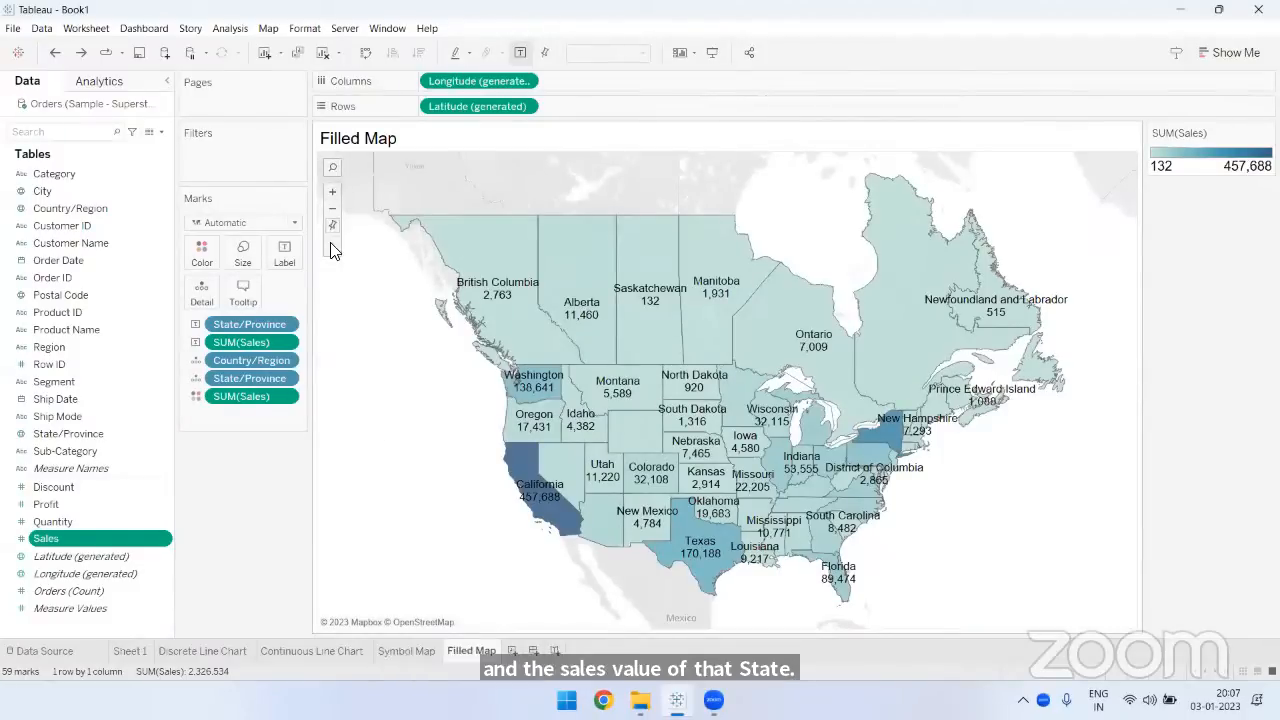
- Search the filled map for Florida, United States, view that state up close, and reset the map view
{"action": "left_click", "coordinate": [332, 168]}
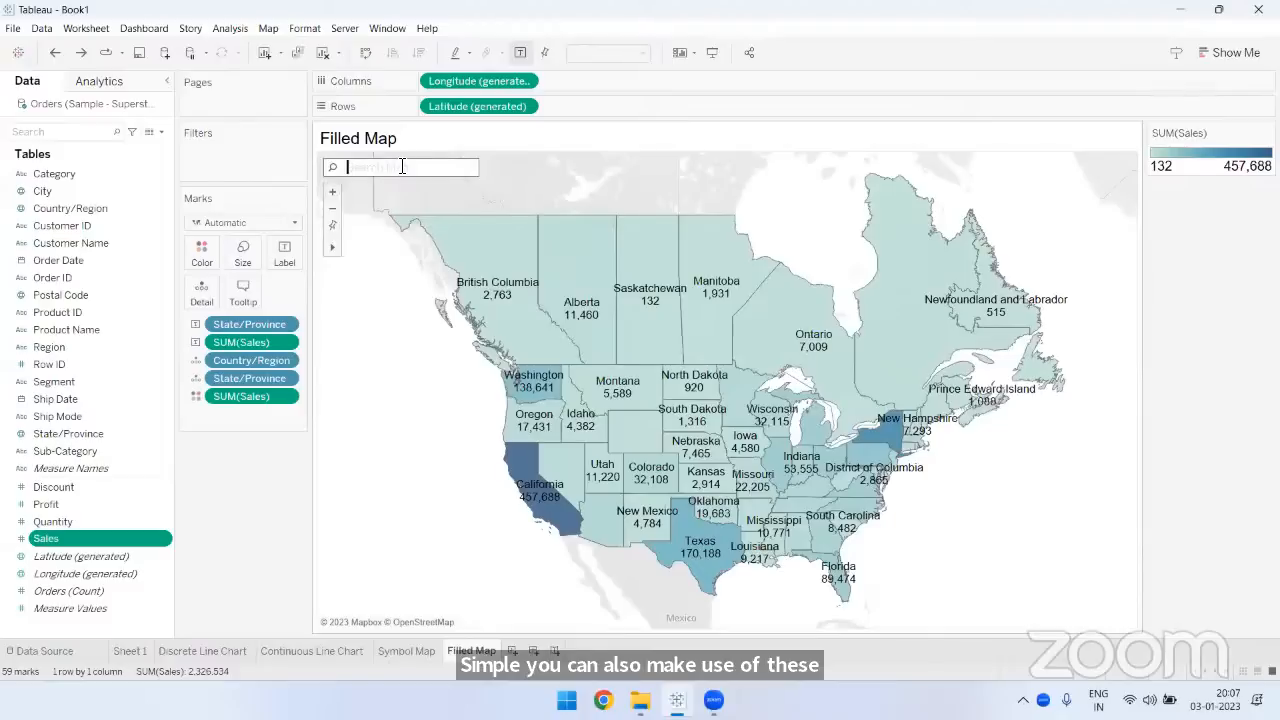
{"action": "type", "text": "florida"}
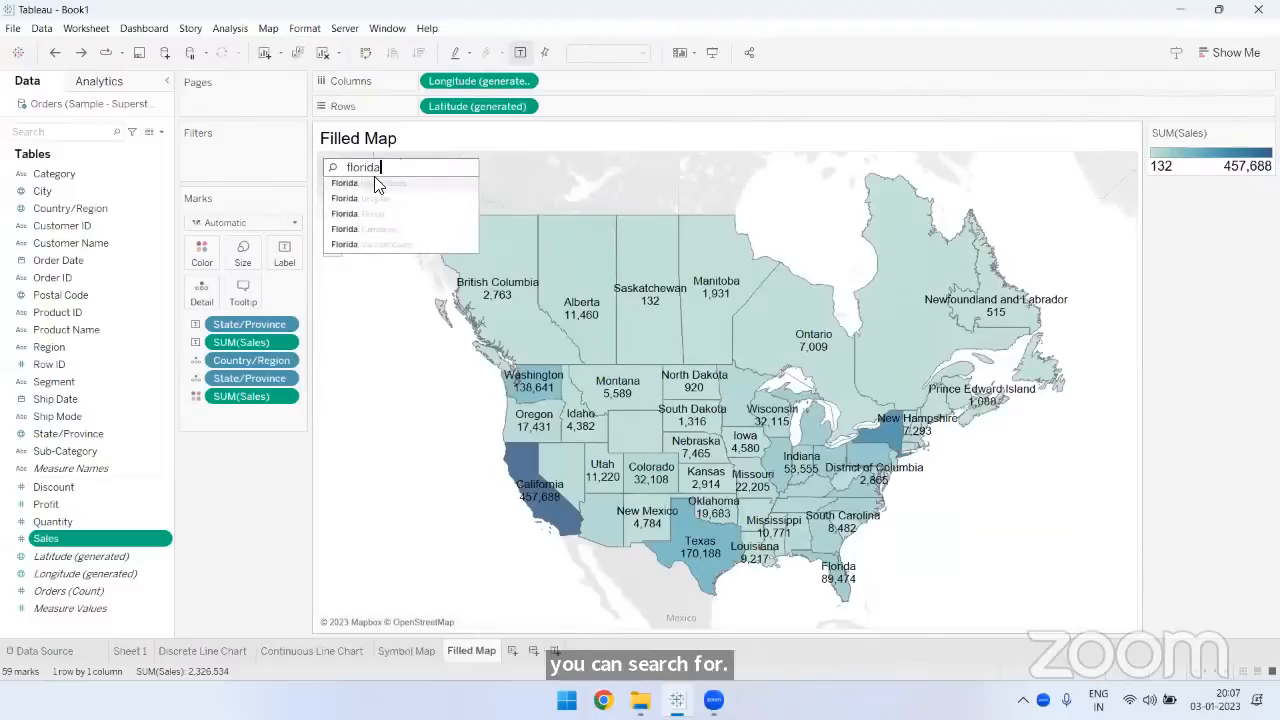
{"action": "left_click", "coordinate": [364, 183]}
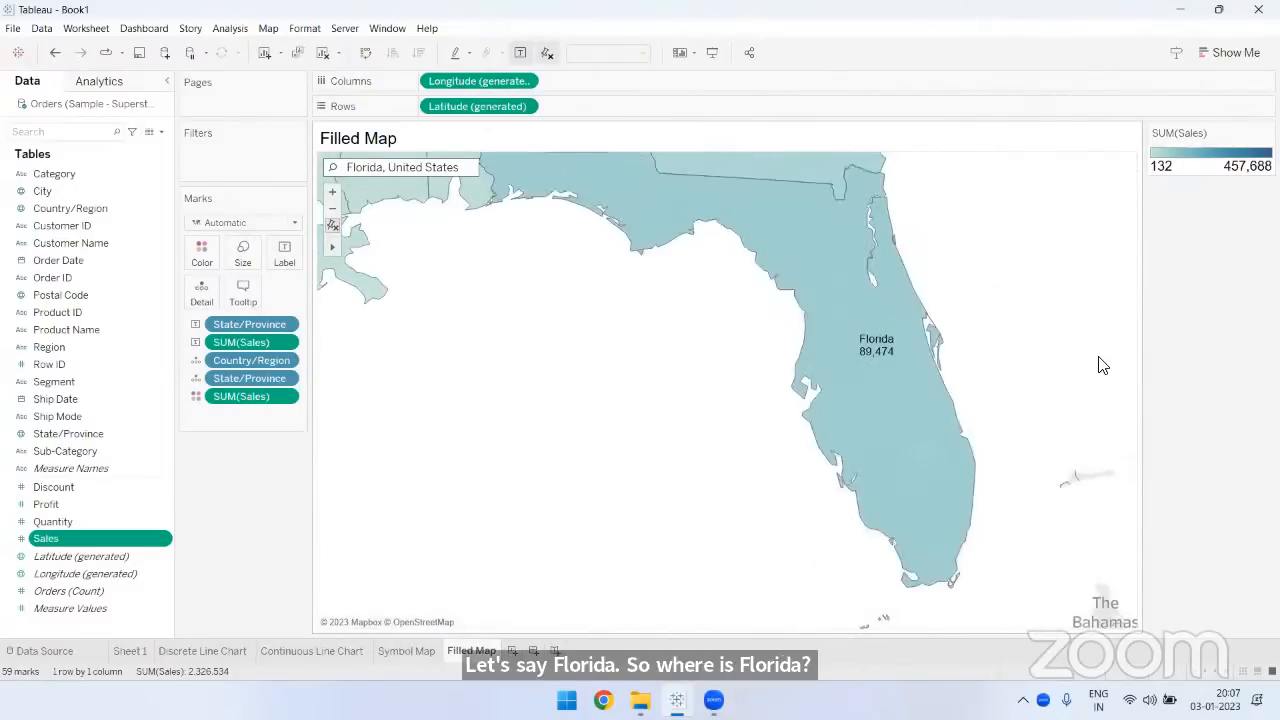
{"action": "left_click", "coordinate": [332, 229]}
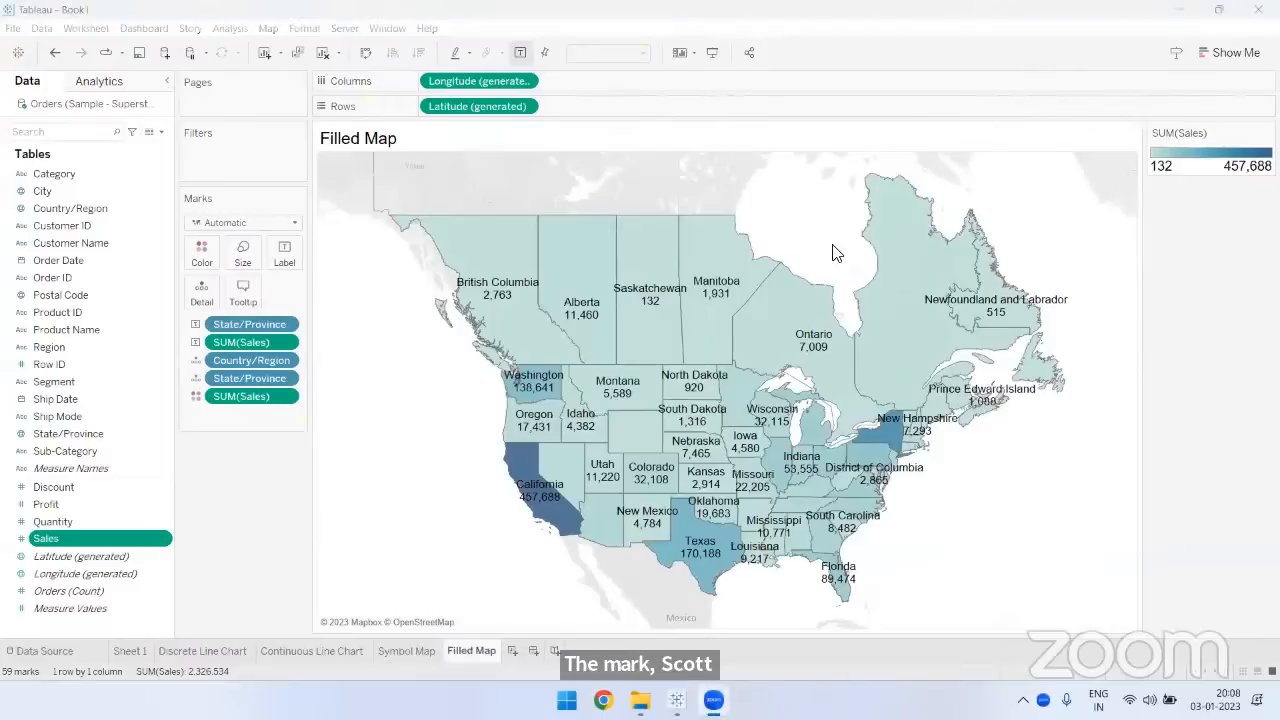
- Try several font colors for the filled map's mark labels, including orange and dark blue
{"action": "left_click", "coordinate": [296, 256]}
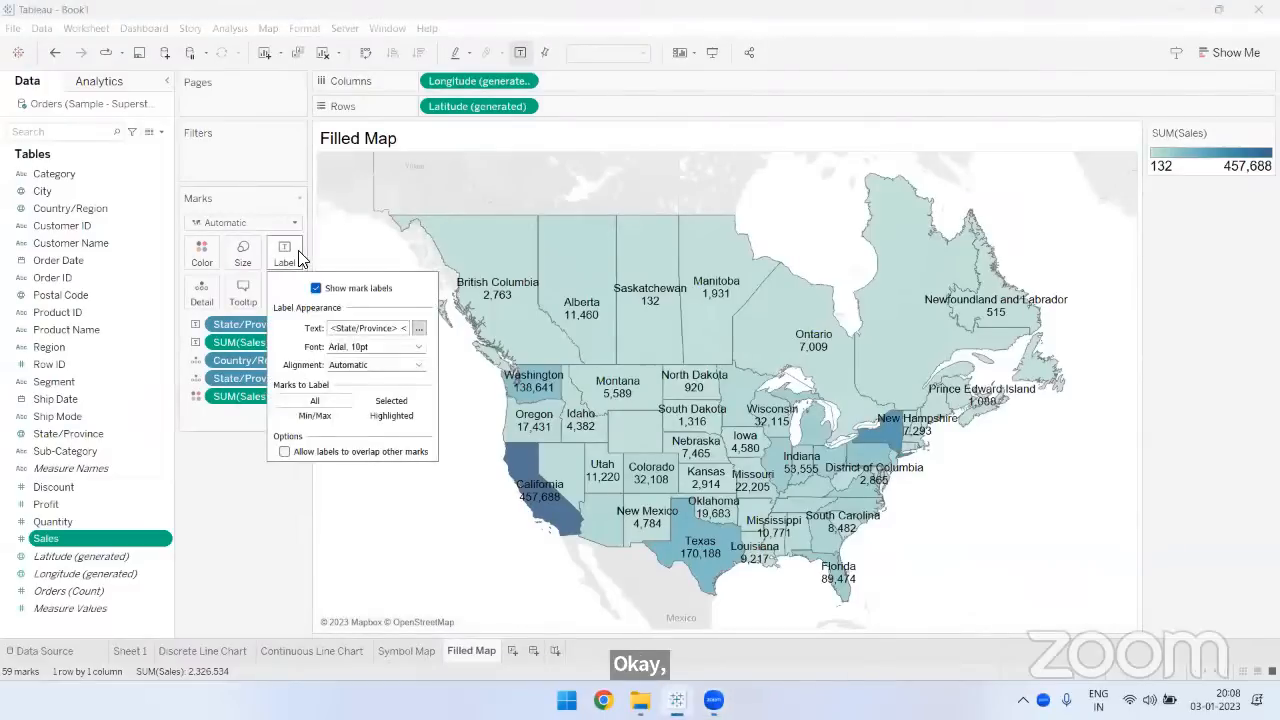
{"action": "left_click", "coordinate": [363, 347]}
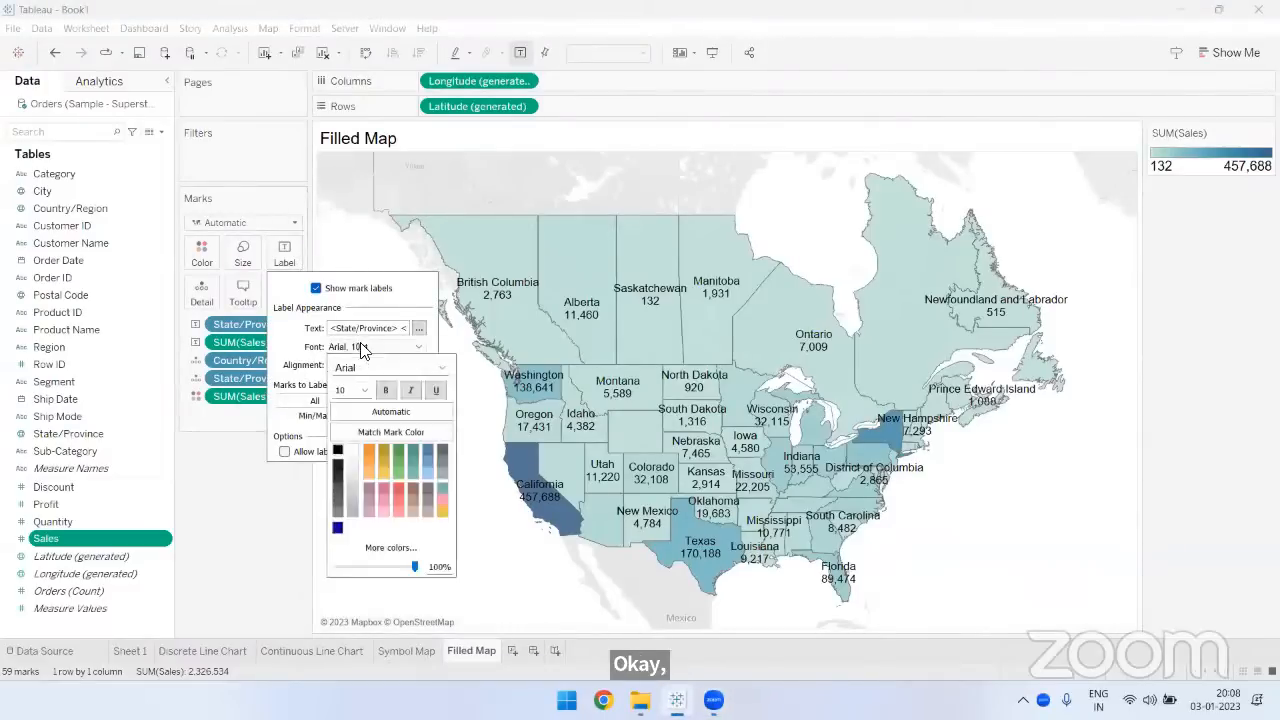
{"action": "left_click", "coordinate": [366, 395]}
{"action": "left_click", "coordinate": [362, 428]}
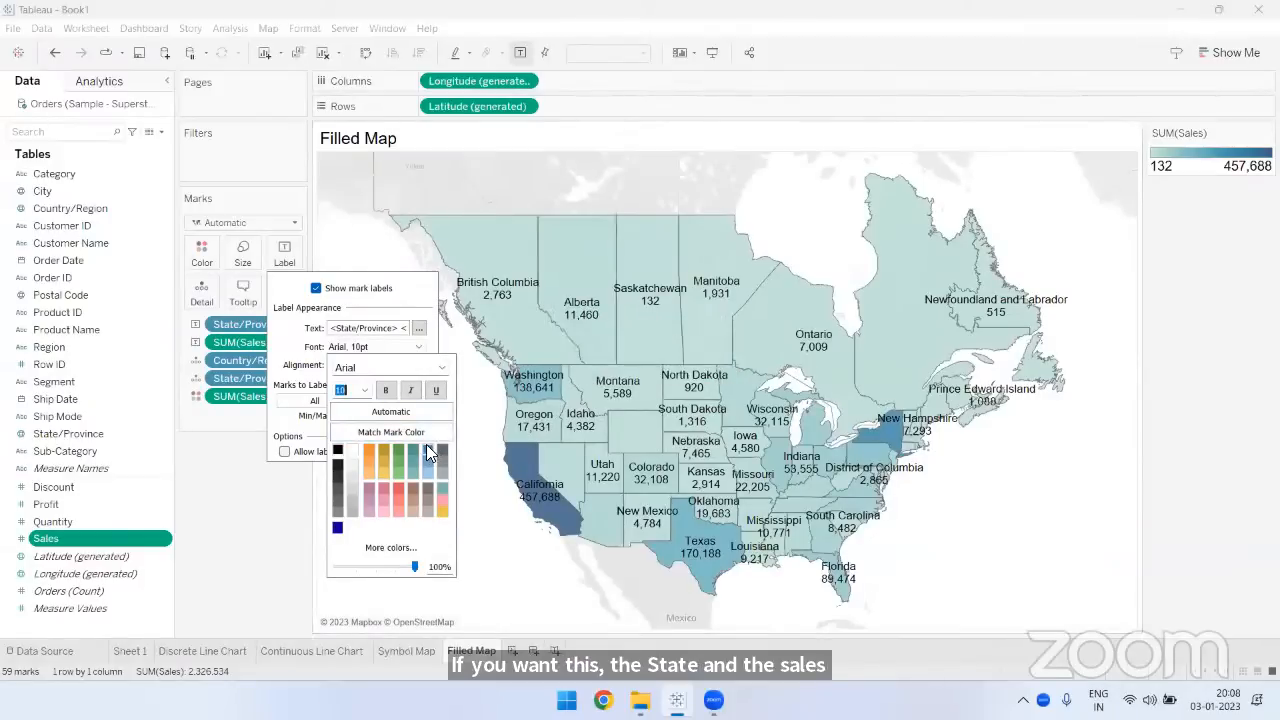
{"action": "left_click", "coordinate": [368, 447]}
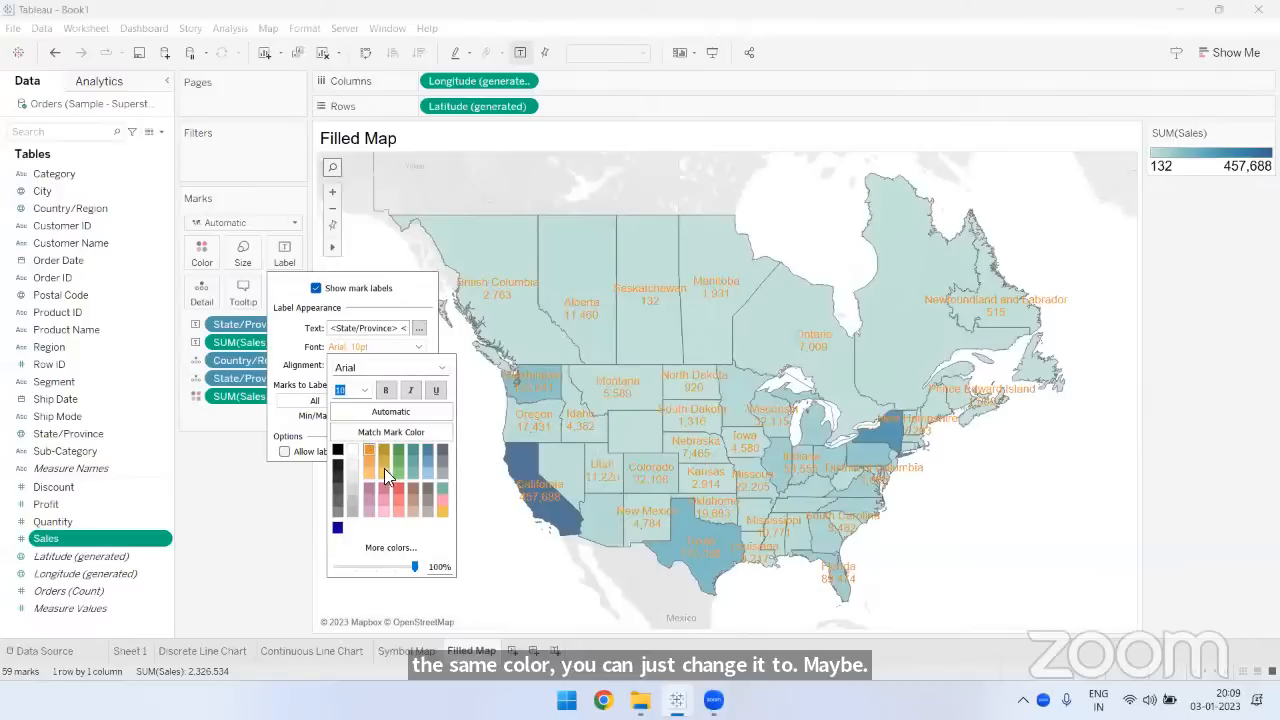
{"action": "left_click", "coordinate": [442, 508]}
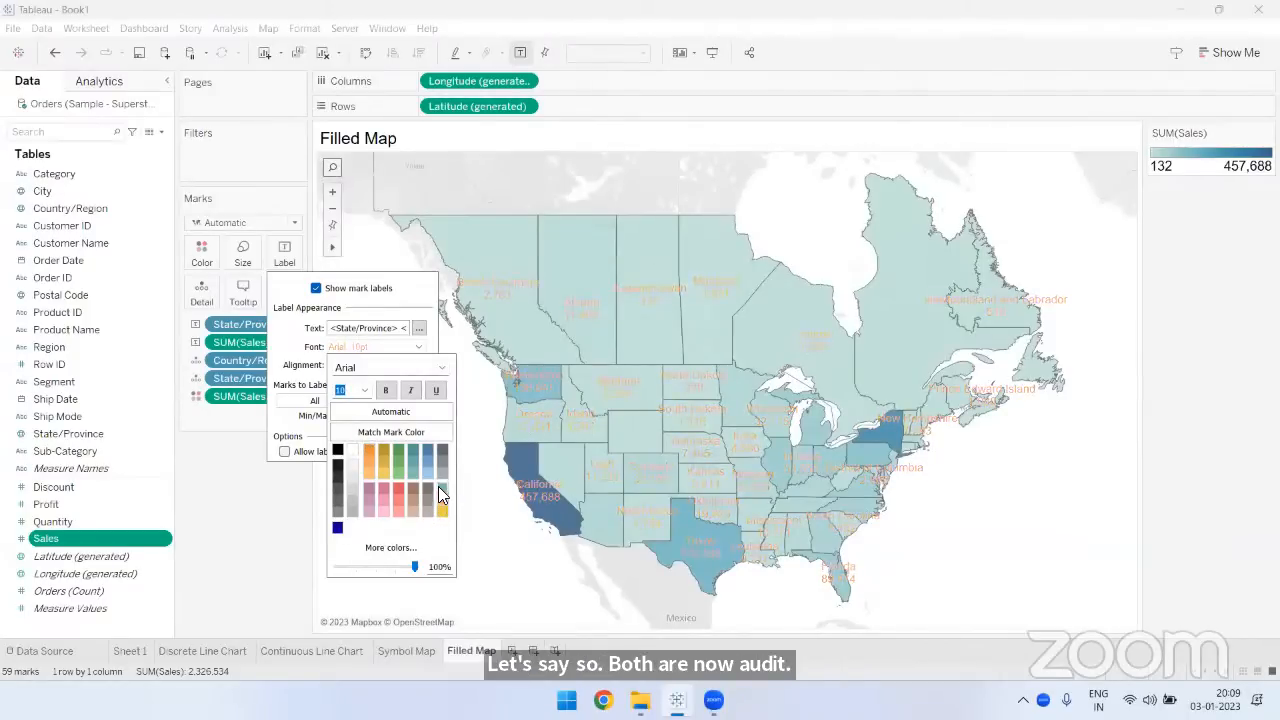
{"action": "left_click", "coordinate": [438, 486]}
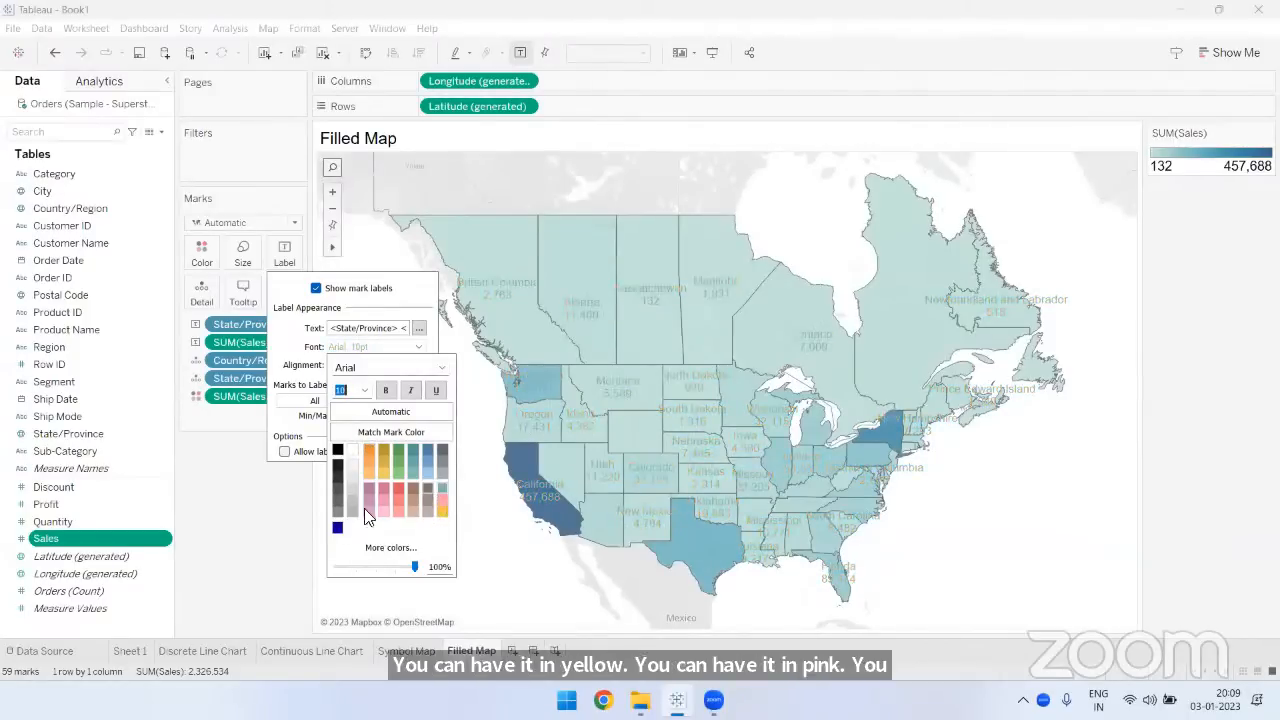
{"action": "left_click", "coordinate": [337, 527]}
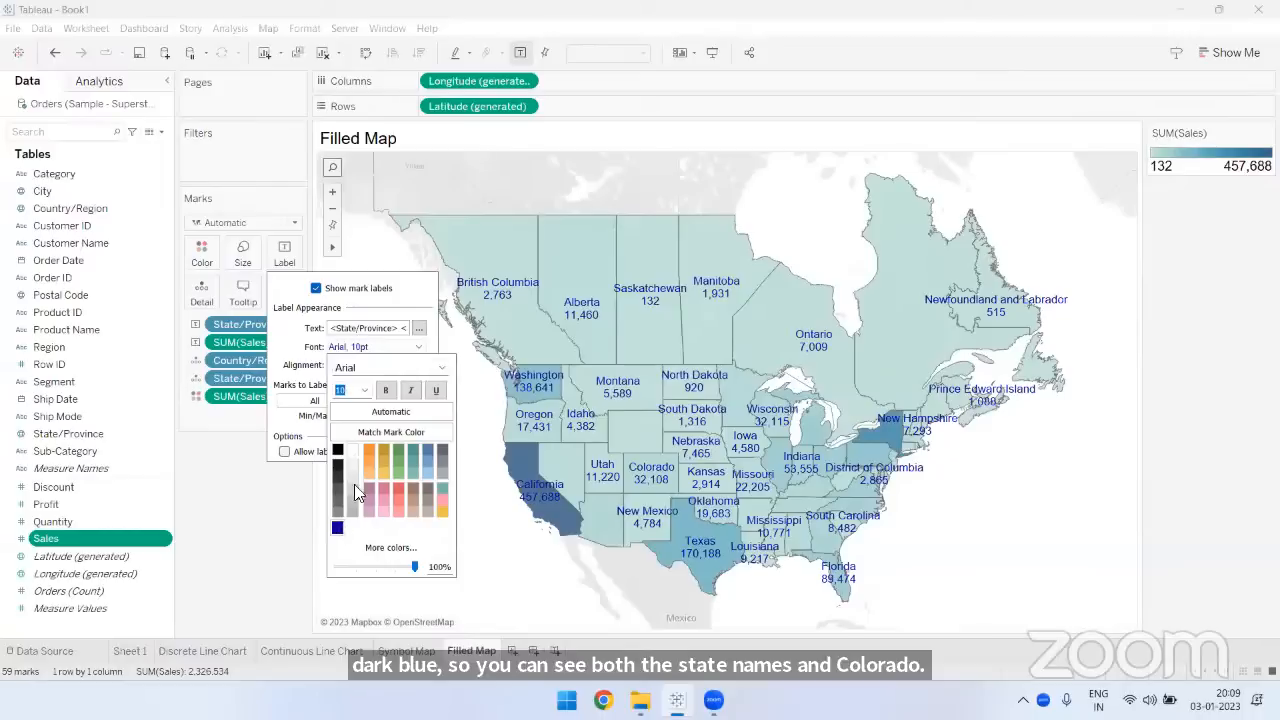
{"action": "left_click", "coordinate": [224, 525]}
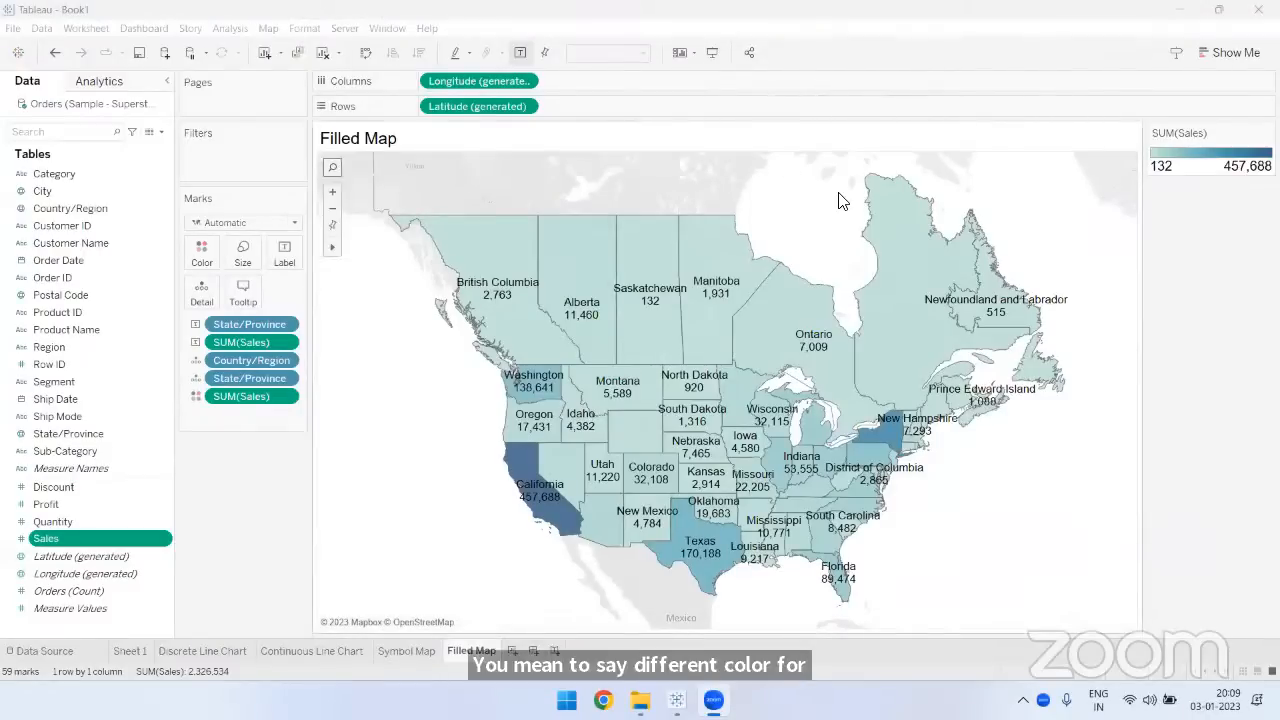
- Try coloring the filled map by Country/Region, highlight Canada and United States in turn, and undo the color change
{"action": "left_click_drag", "start_coordinate": [78, 208], "coordinate": [202, 252]}
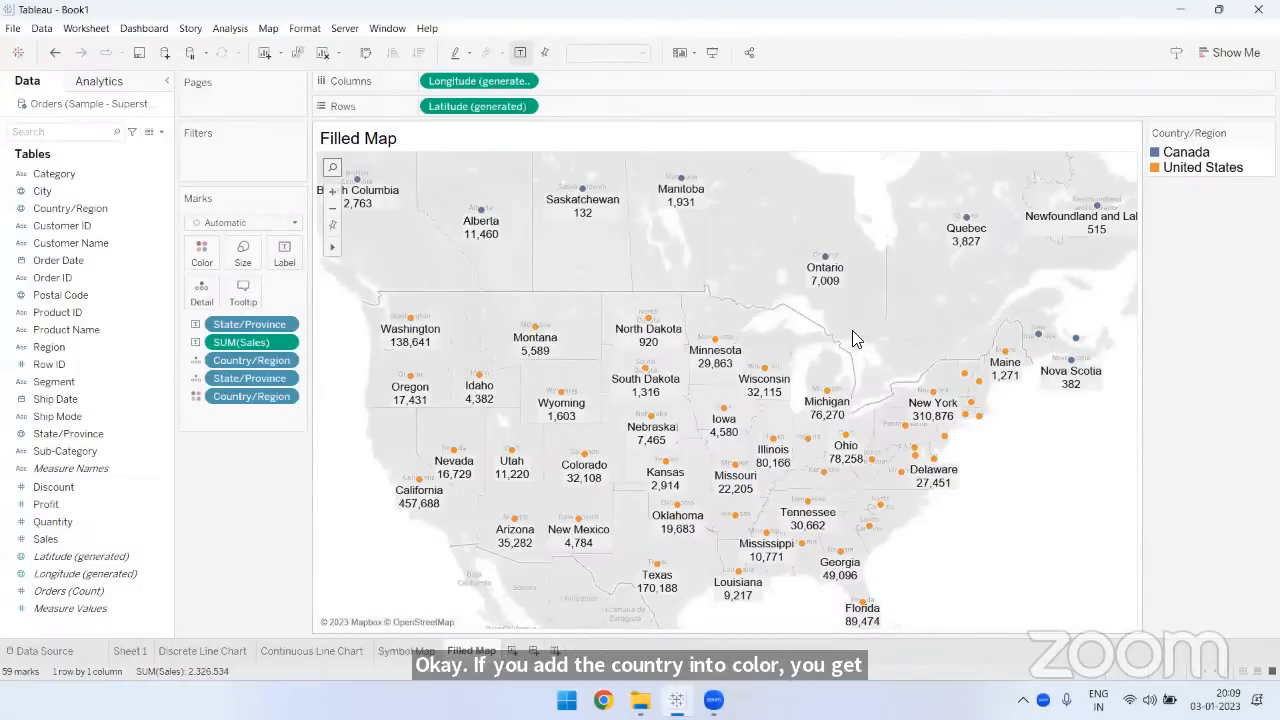
{"action": "left_click", "coordinate": [1203, 157]}
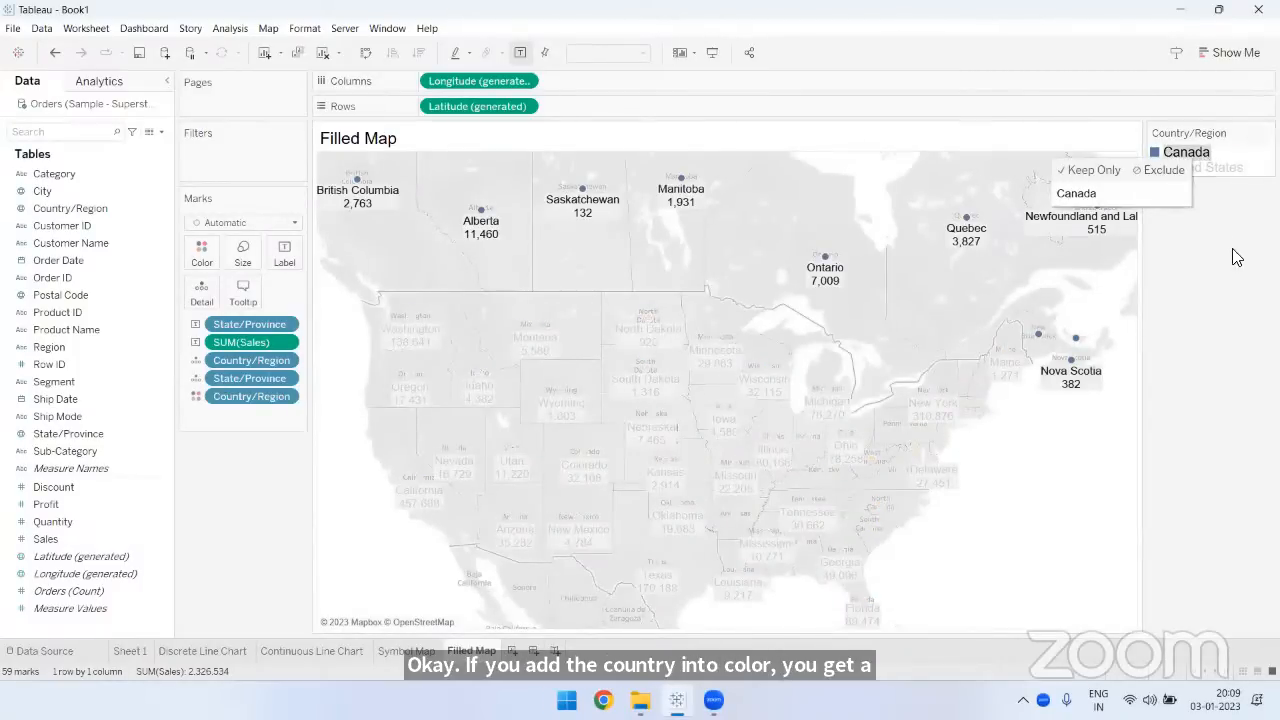
{"action": "left_click", "coordinate": [1233, 253]}
{"action": "left_click", "coordinate": [1203, 168]}
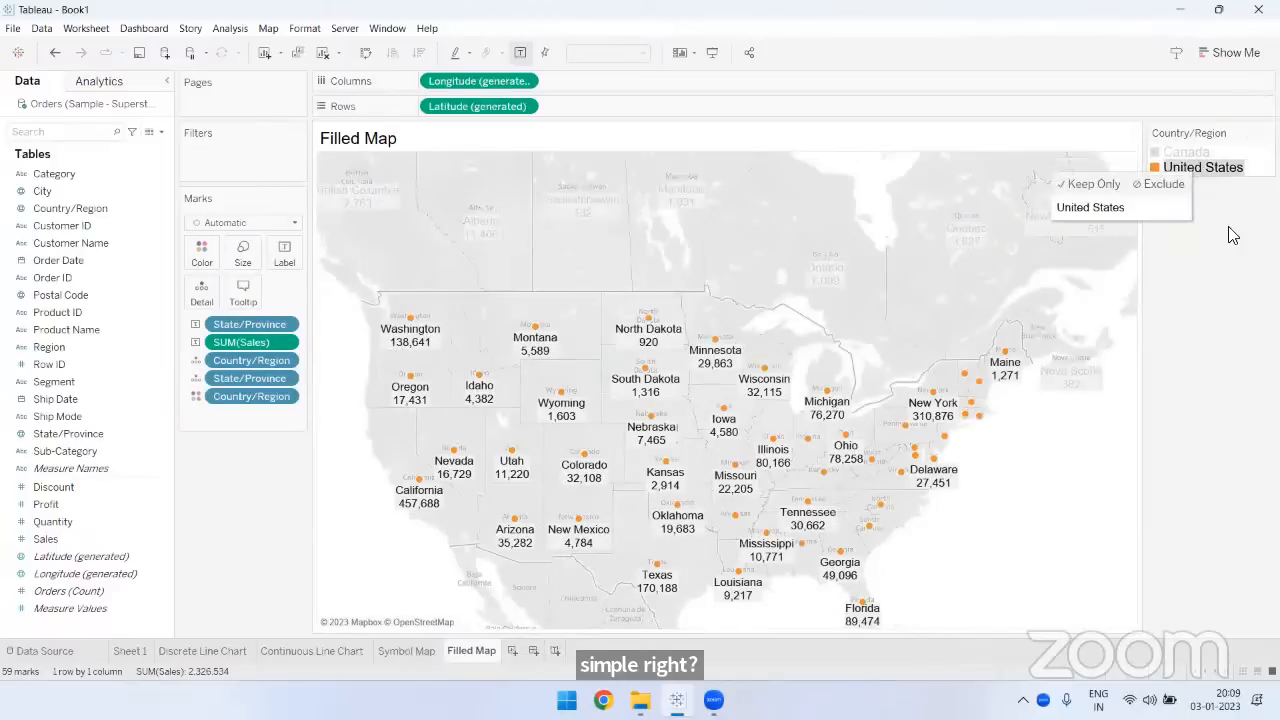
{"action": "left_click", "coordinate": [1229, 234]}
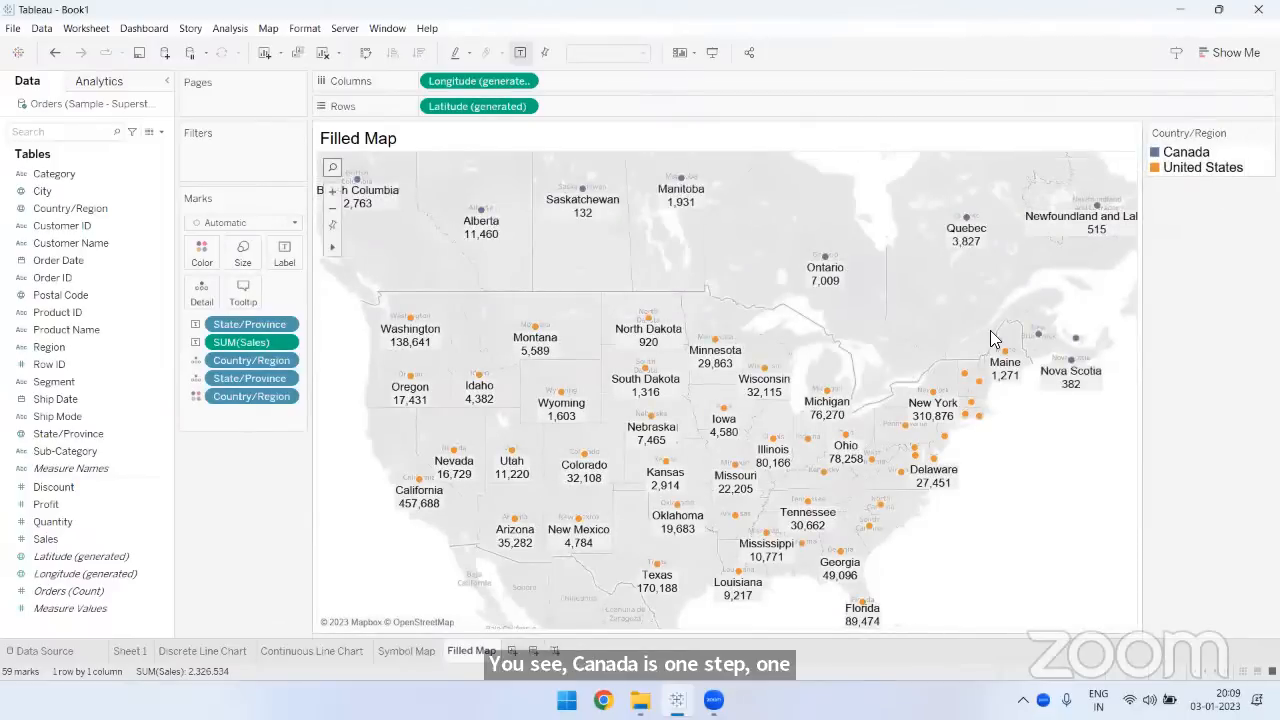
{"action": "left_click", "coordinate": [55, 52]}
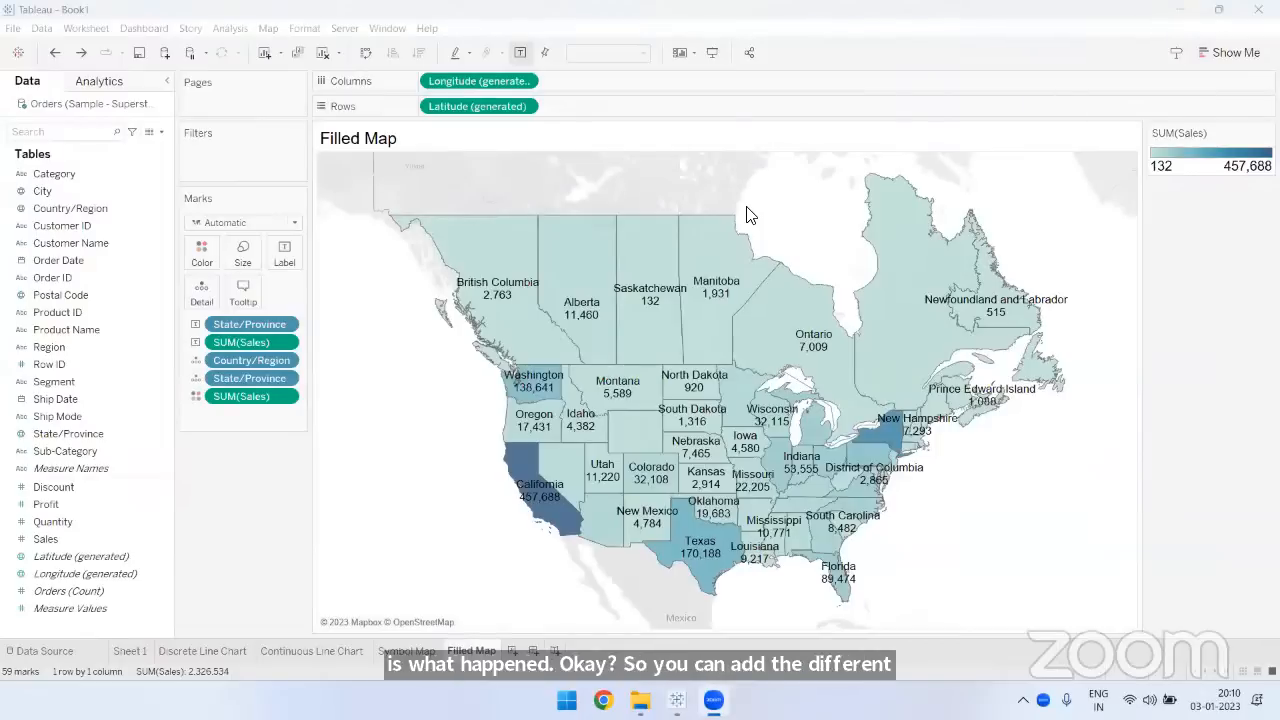
- Rename Sheet 1 as "Pie Chart"
{"action": "left_click", "coordinate": [138, 654]}
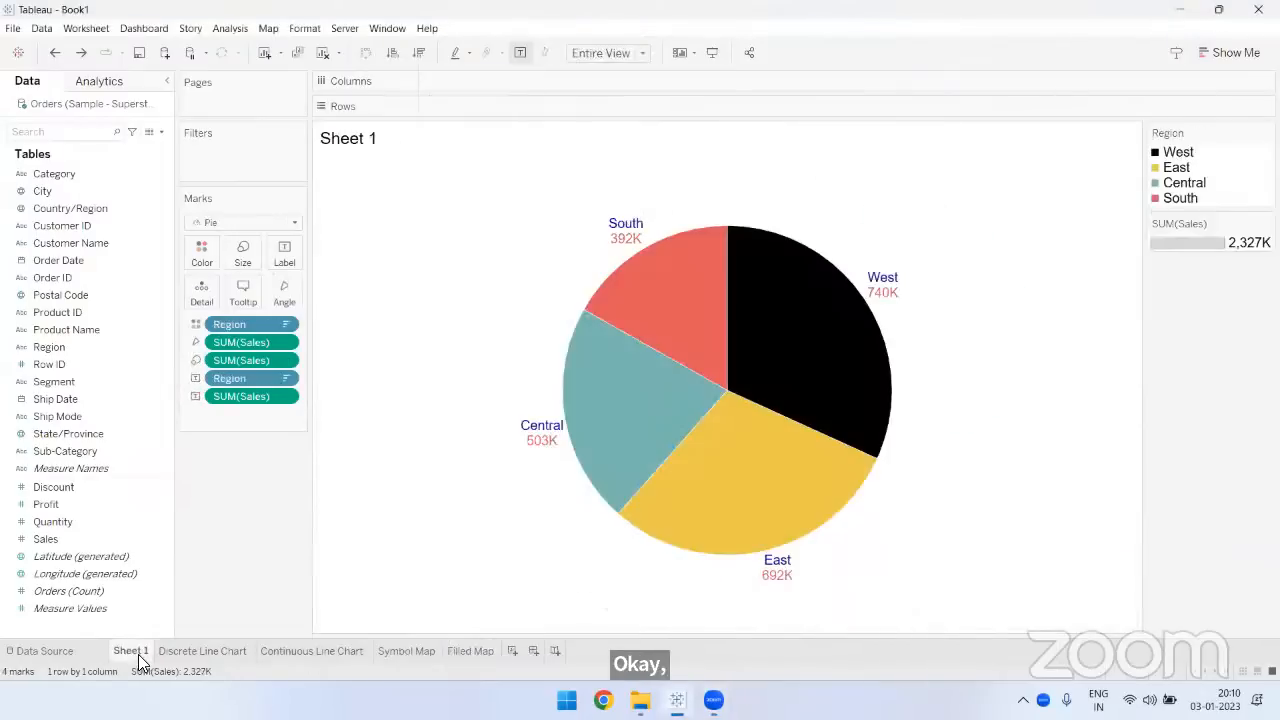
{"action": "double_click", "coordinate": [138, 654]}
{"action": "type", "text": "Pie"}
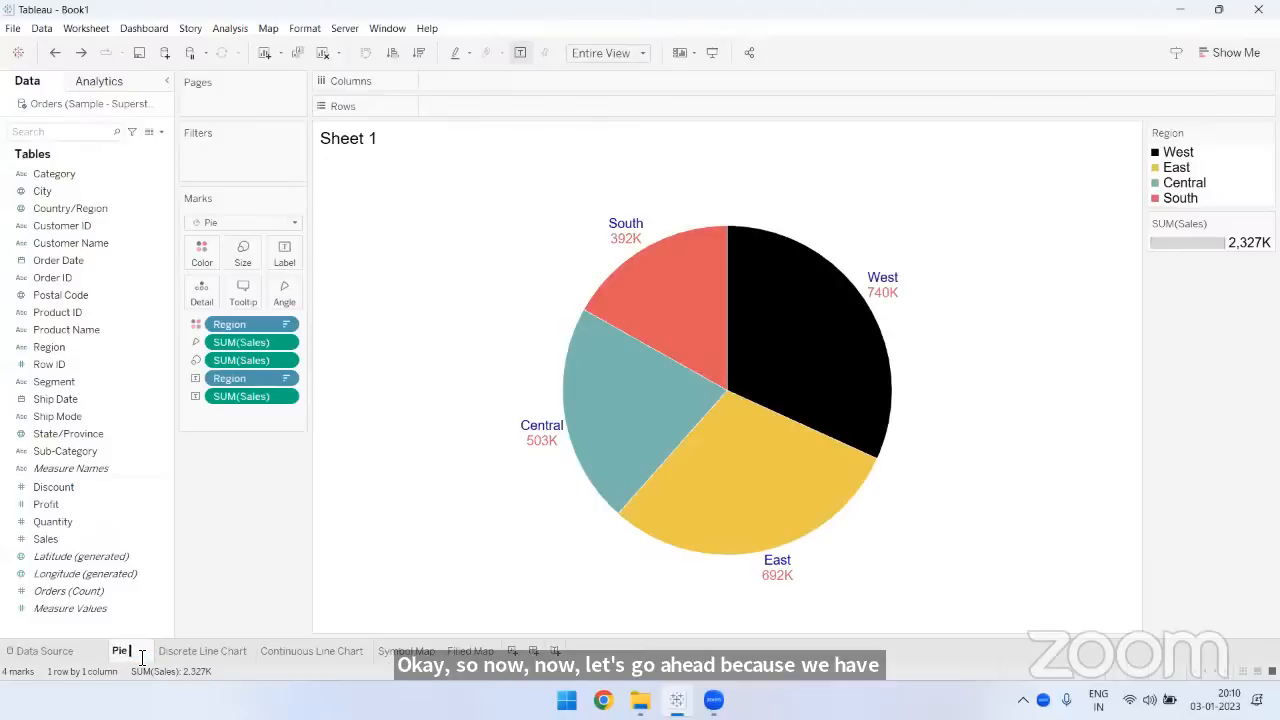
{"action": "type", "text": " Chart"}
{"action": "key", "text": "Return"}
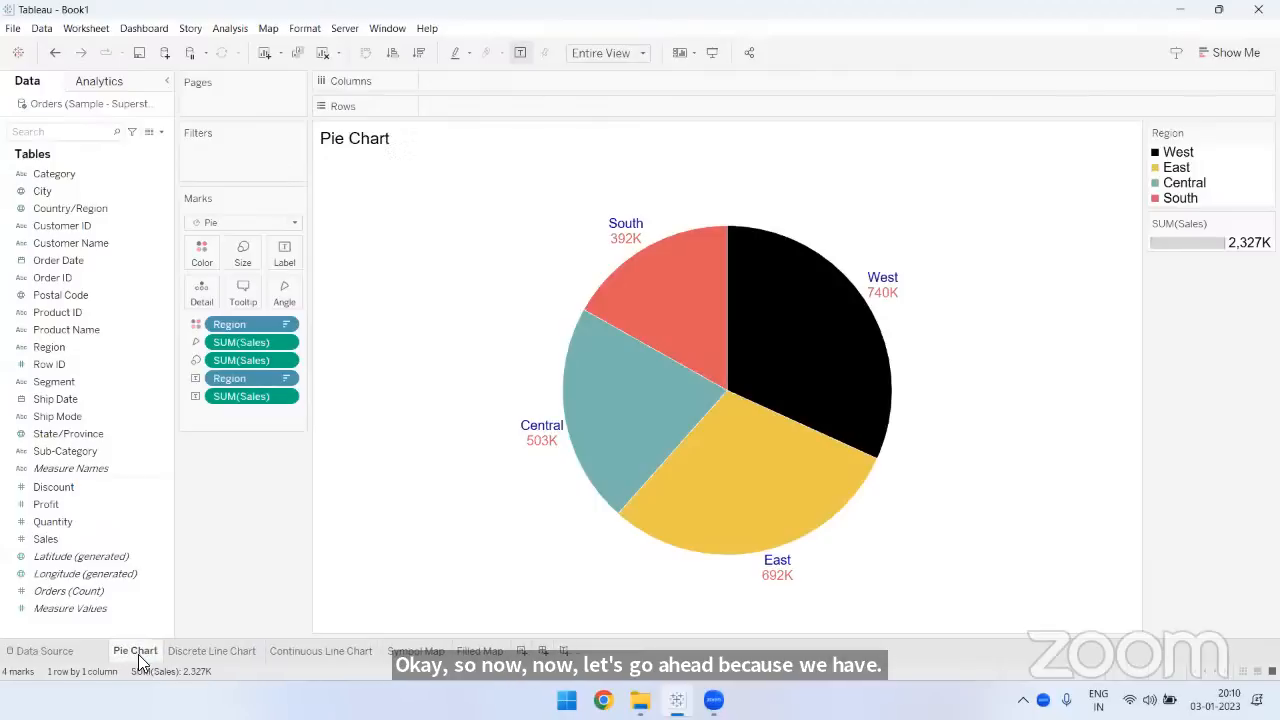
- Review the finished Discrete Line Chart, Continuous Line Chart, and Symbol Map sheets
{"action": "left_click", "coordinate": [188, 650]}
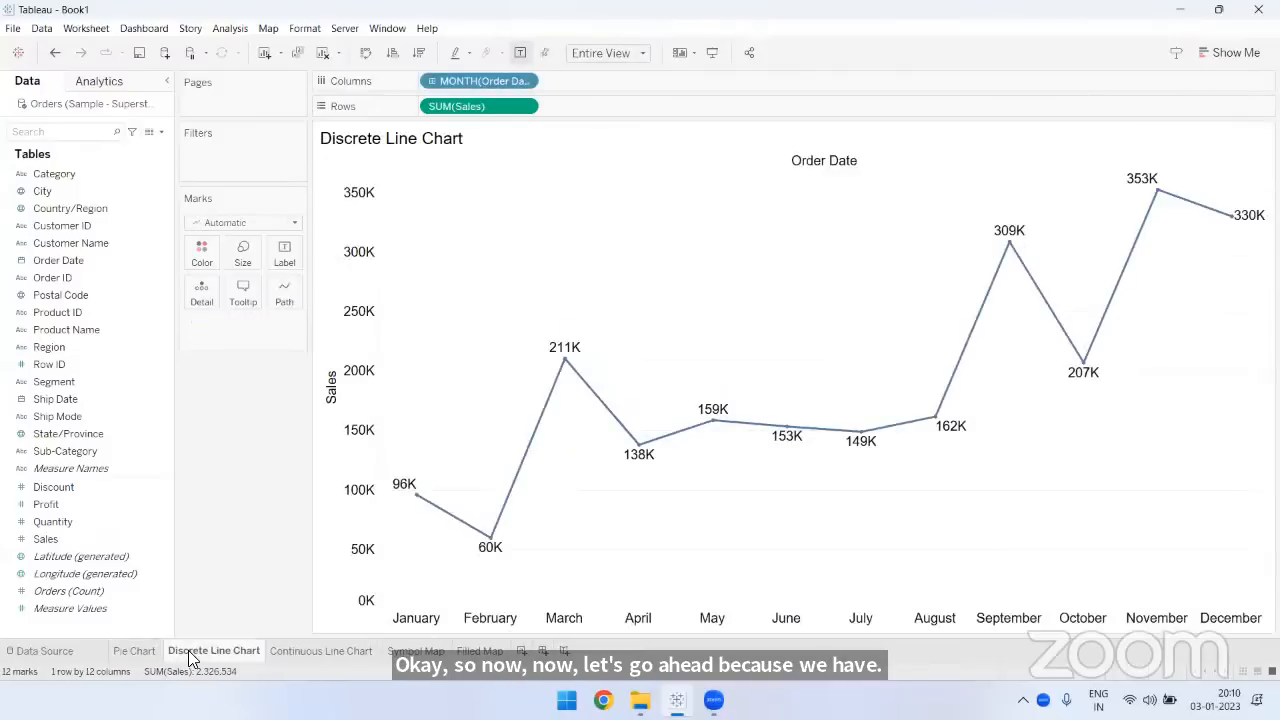
{"action": "left_click", "coordinate": [300, 652]}
{"action": "left_click", "coordinate": [414, 655]}
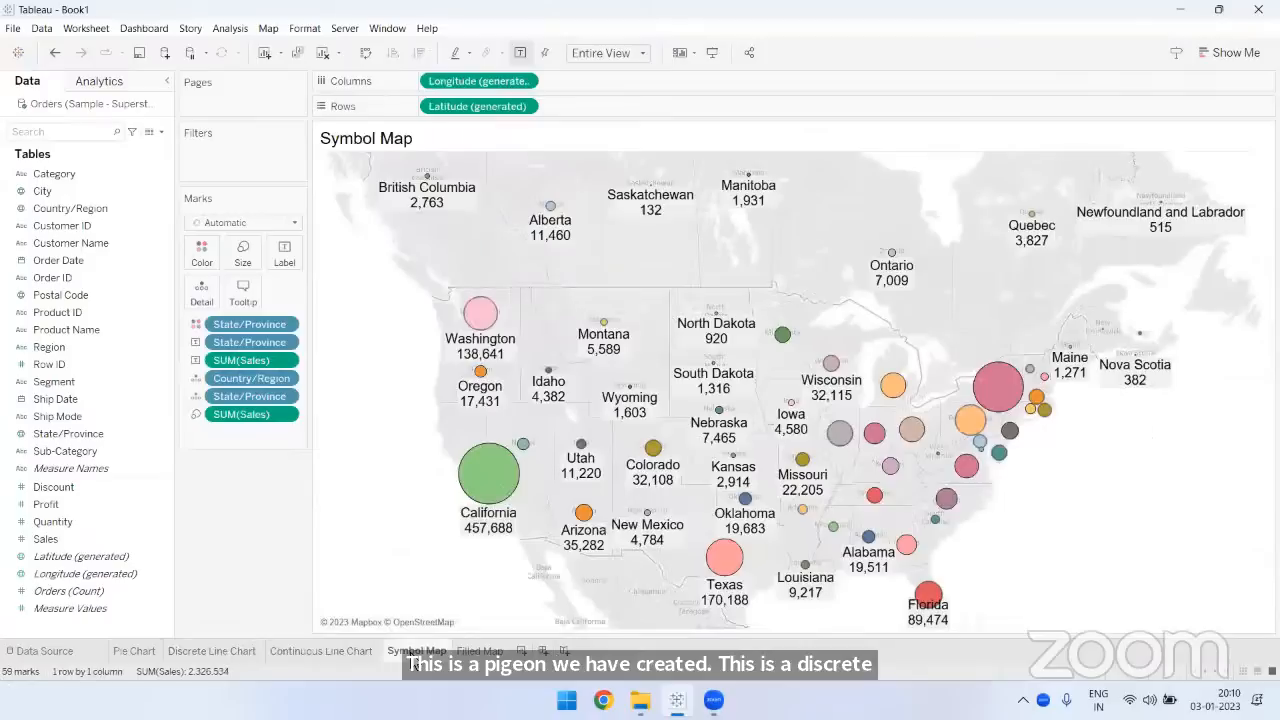
- Check the Filled Map sheet, then add a new worksheet named "Stacked Bar Chart"
{"action": "left_click", "coordinate": [484, 652]}
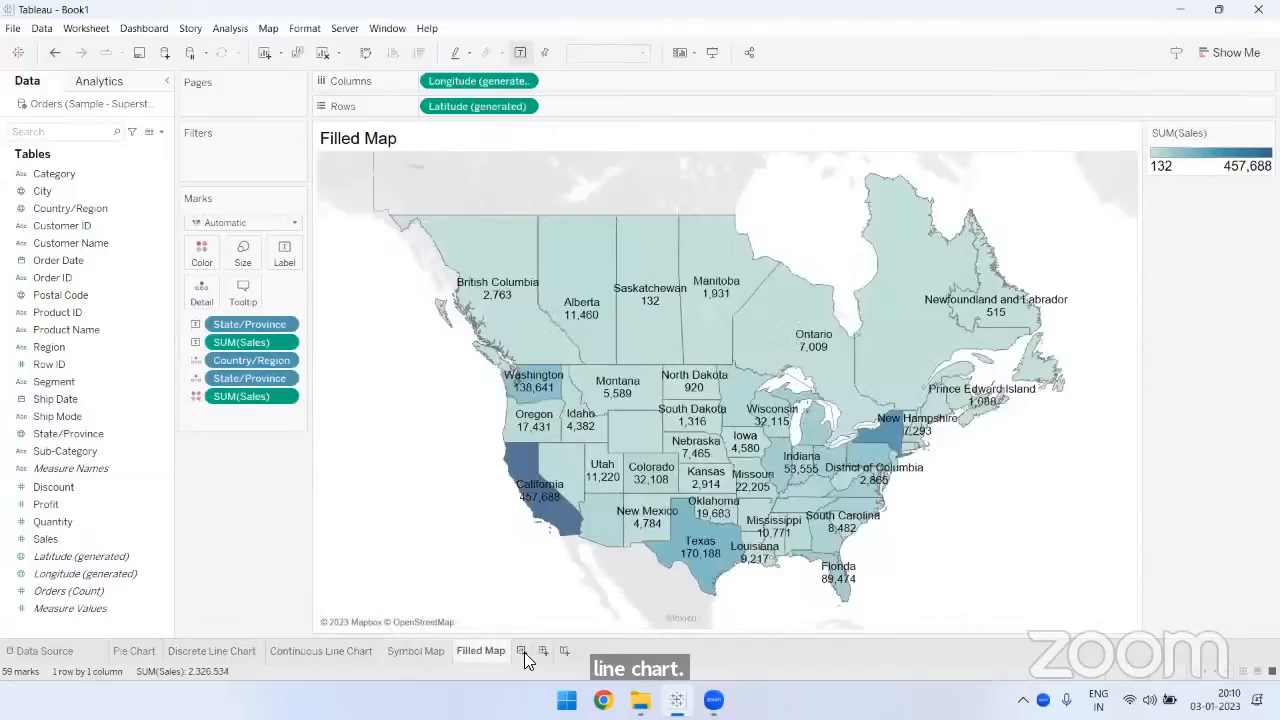
{"action": "left_click", "coordinate": [522, 651]}
{"action": "double_click", "coordinate": [530, 651]}
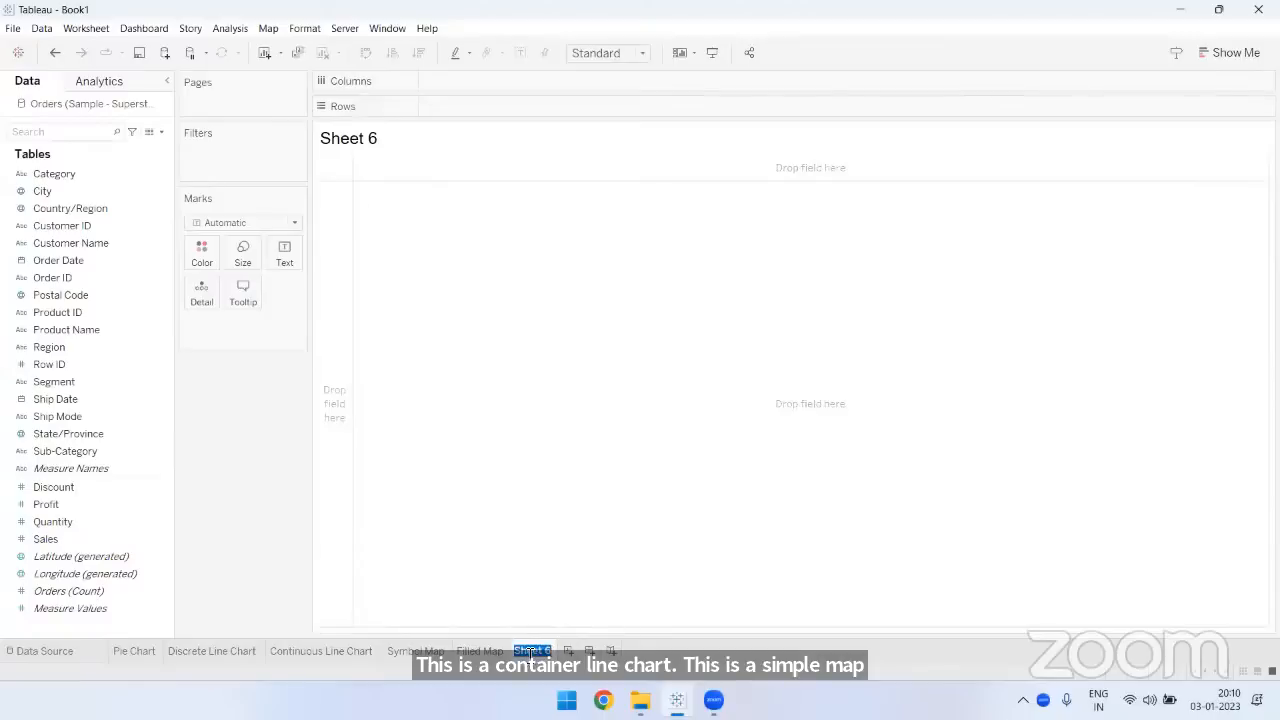
{"action": "type", "text": "Stacked Ba"}
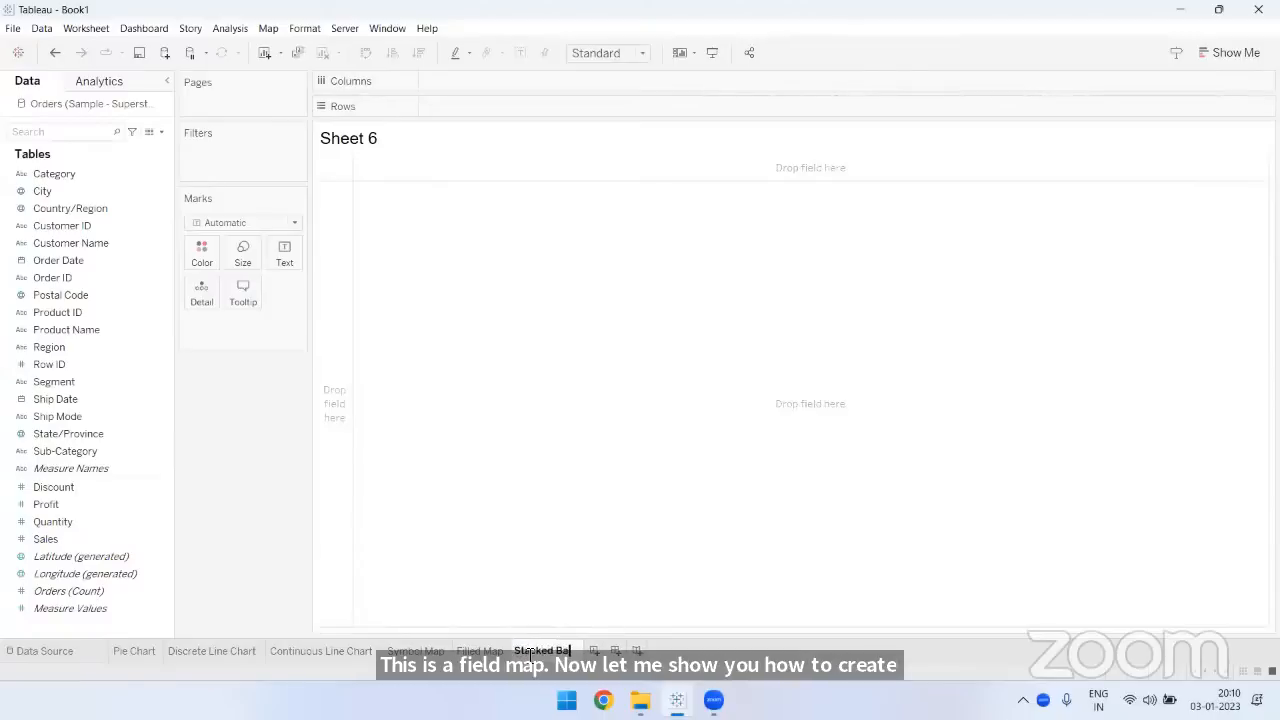
{"action": "type", "text": "r Char"}
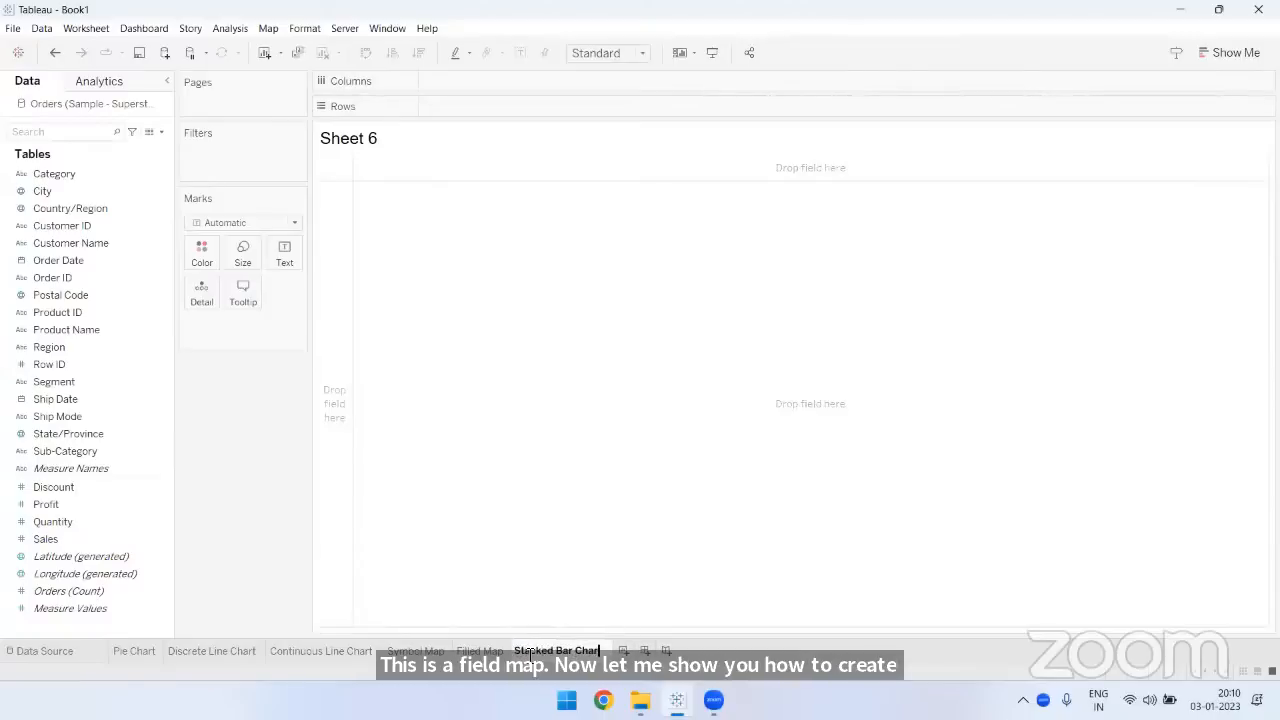
{"action": "type", "text": "t"}
{"action": "key", "text": "Return"}
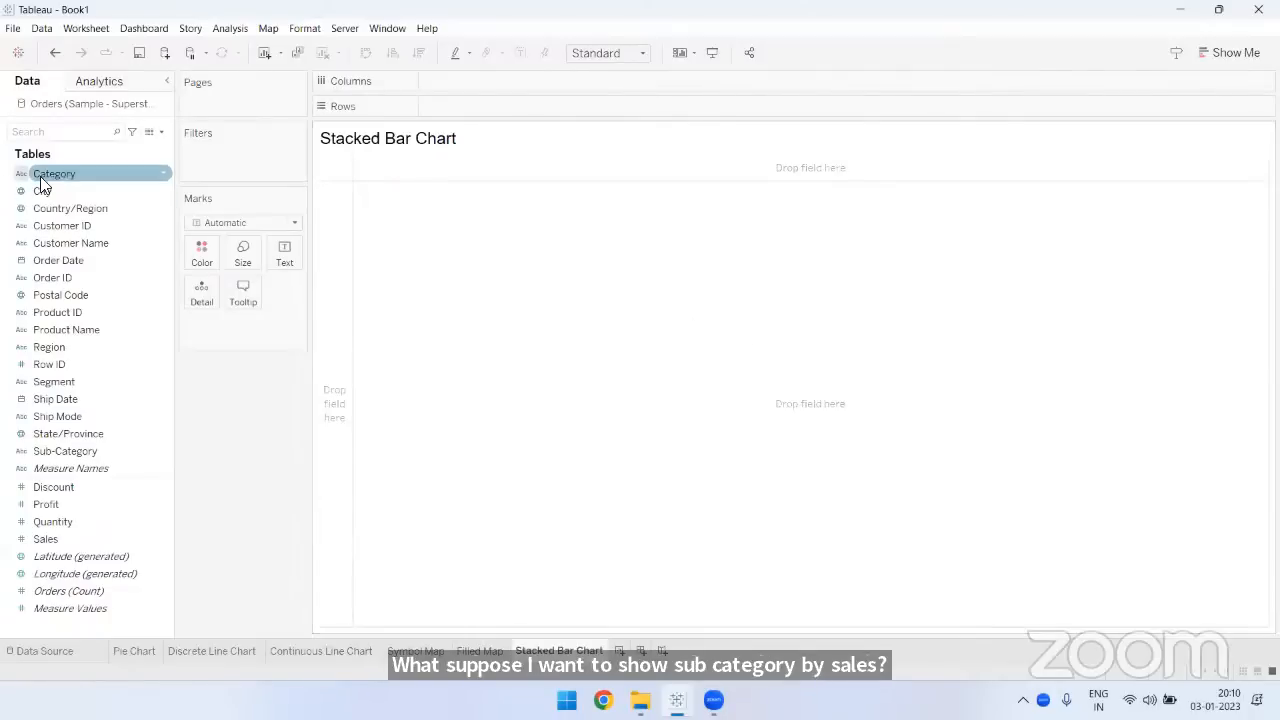
- Plot Sales by Sub-Category as bars and swap rows and columns to make the bars vertical
{"action": "left_click", "coordinate": [68, 451]}
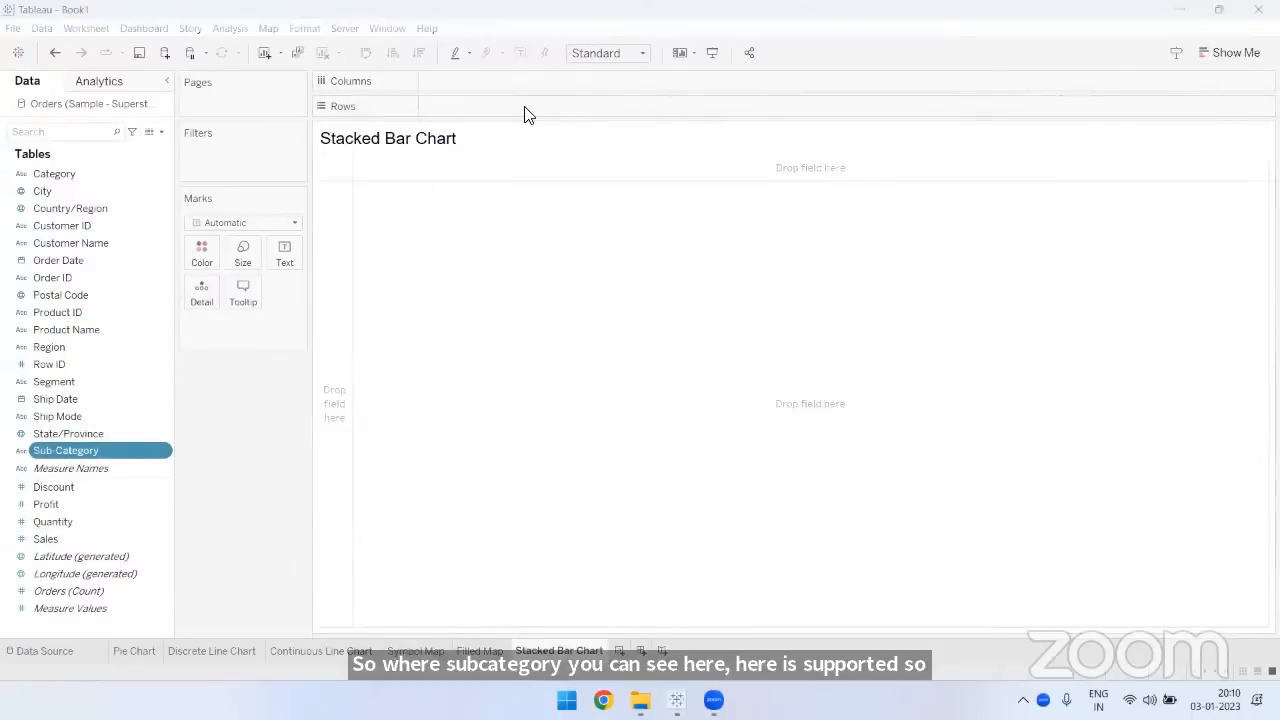
{"action": "left_click_drag", "start_coordinate": [141, 448], "coordinate": [516, 106]}
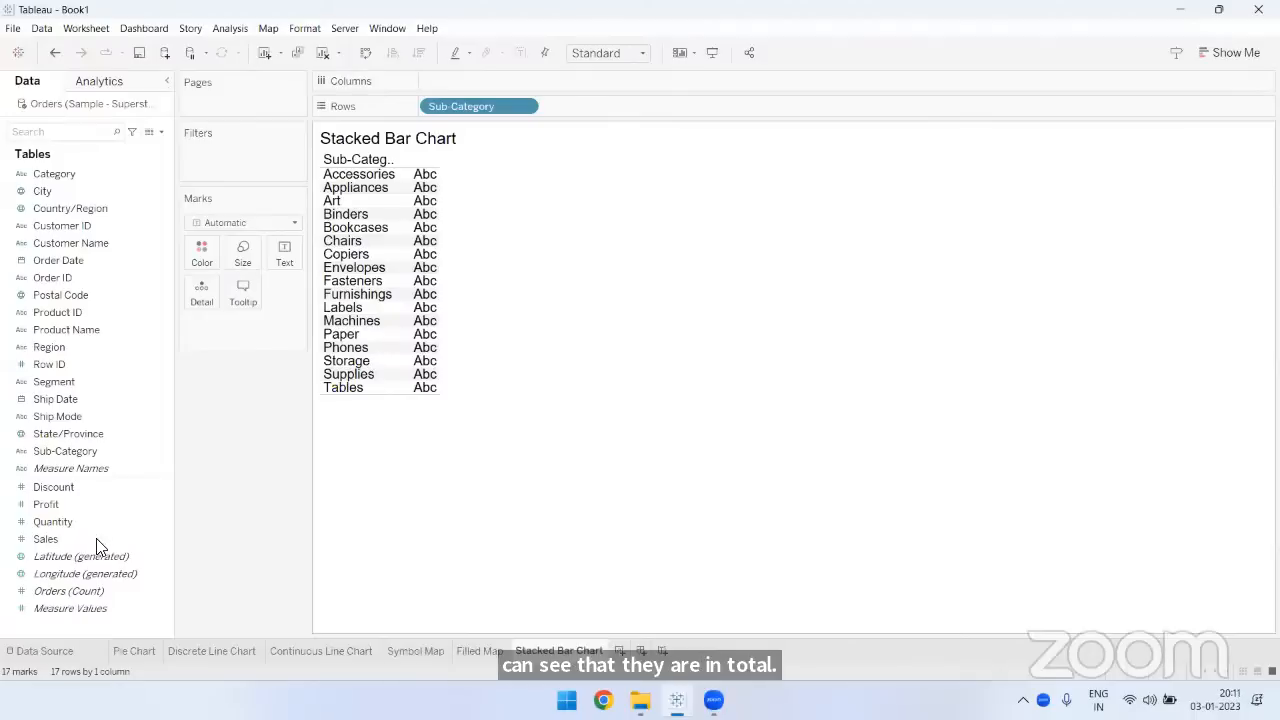
{"action": "left_click_drag", "start_coordinate": [96, 541], "coordinate": [456, 82]}
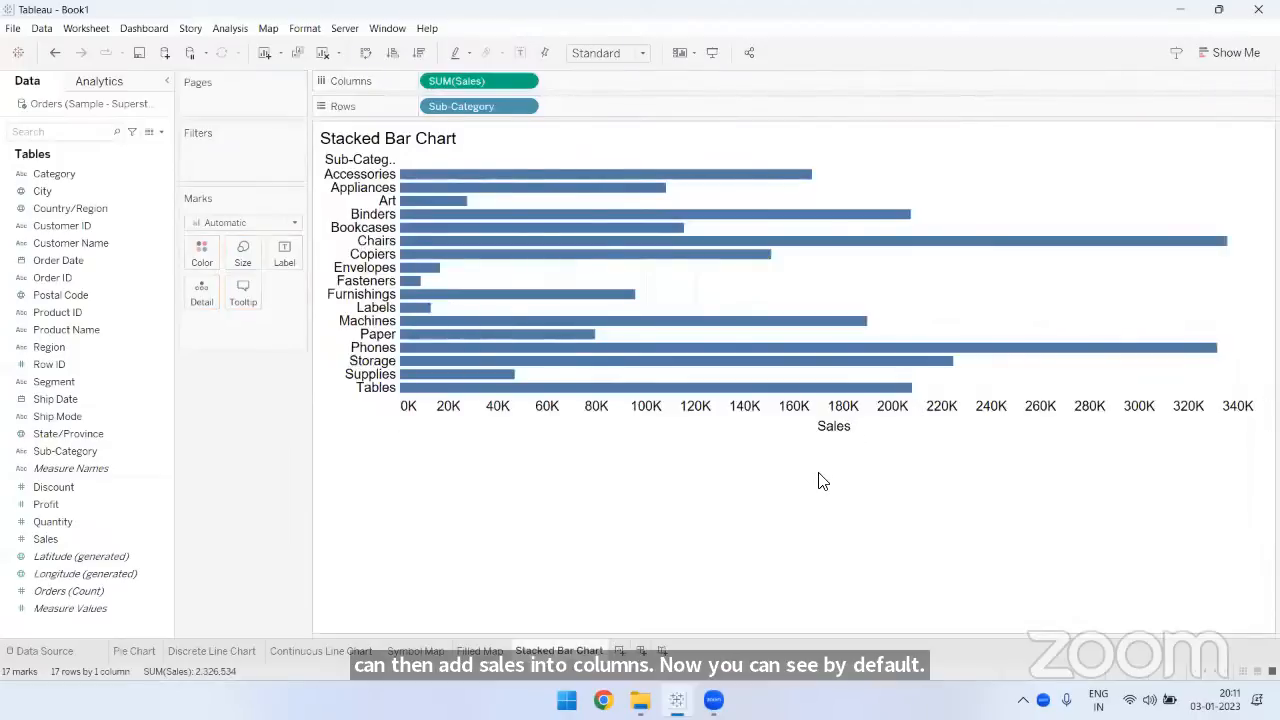
{"action": "left_click", "coordinate": [366, 64]}
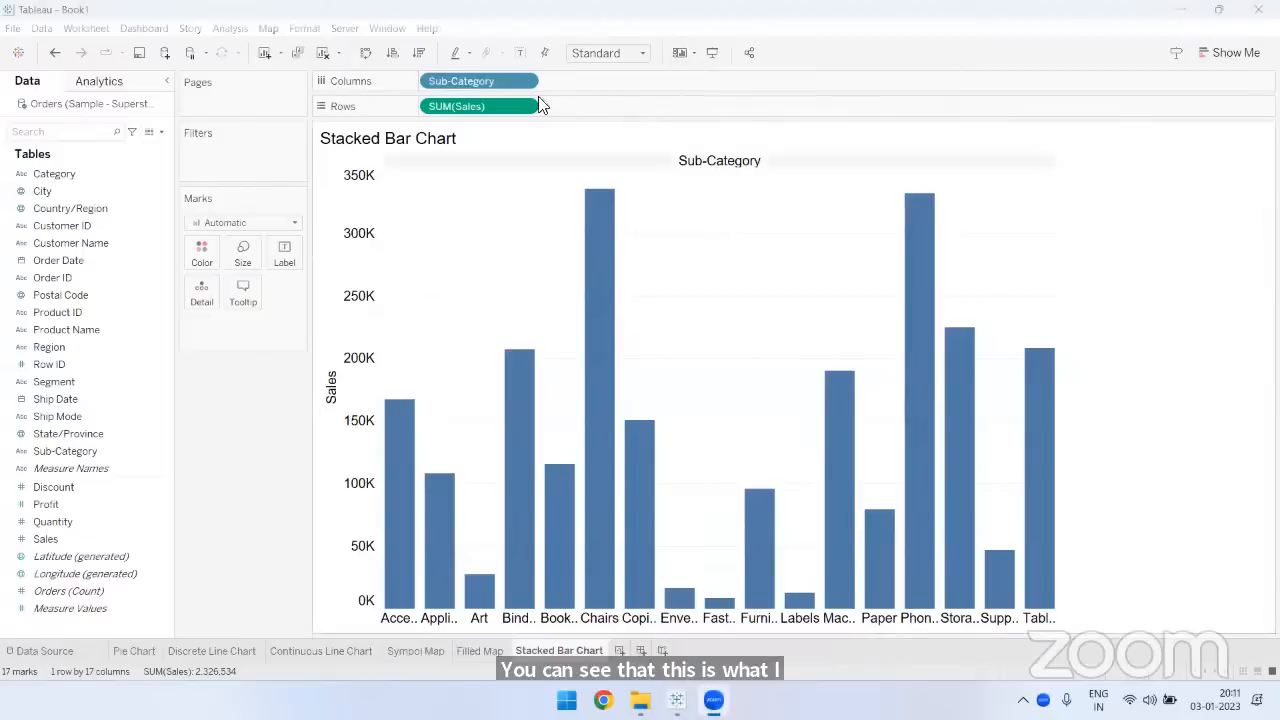
- Fit the bar chart to Entire View and sort the sub-categories by sales in descending order
{"action": "left_click", "coordinate": [592, 54]}
{"action": "left_click", "coordinate": [596, 114]}
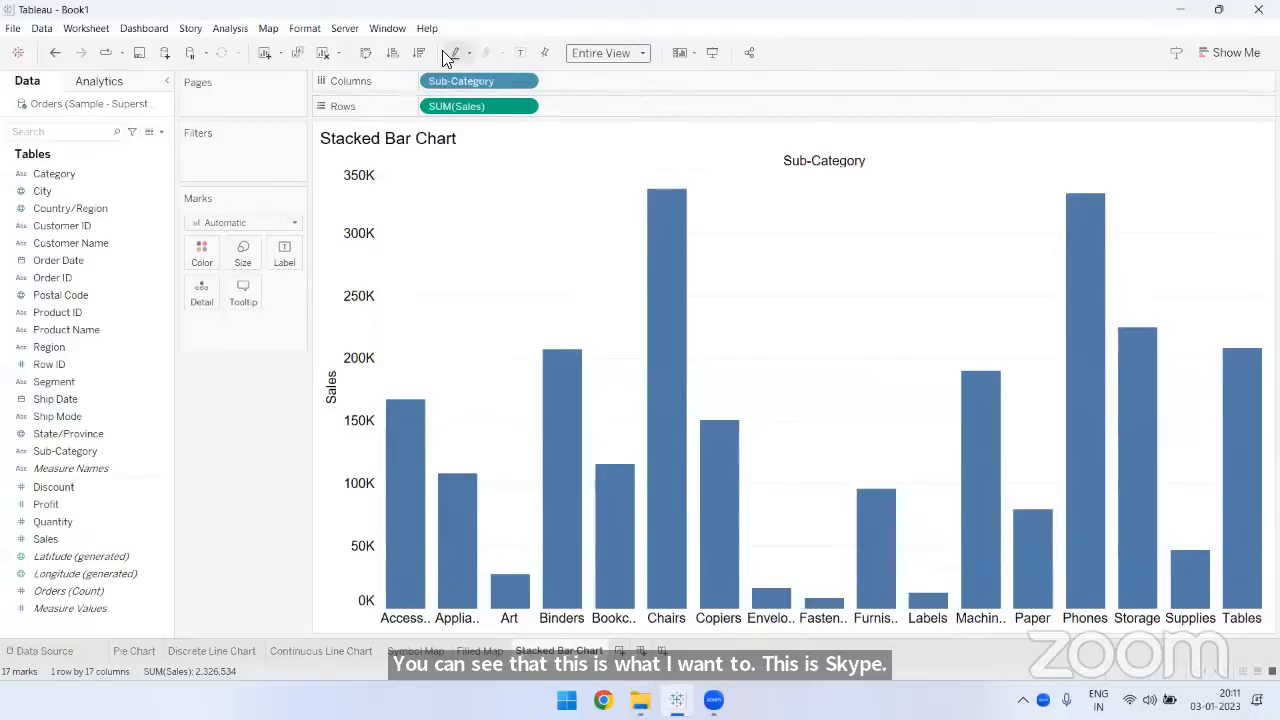
{"action": "left_click", "coordinate": [420, 52]}
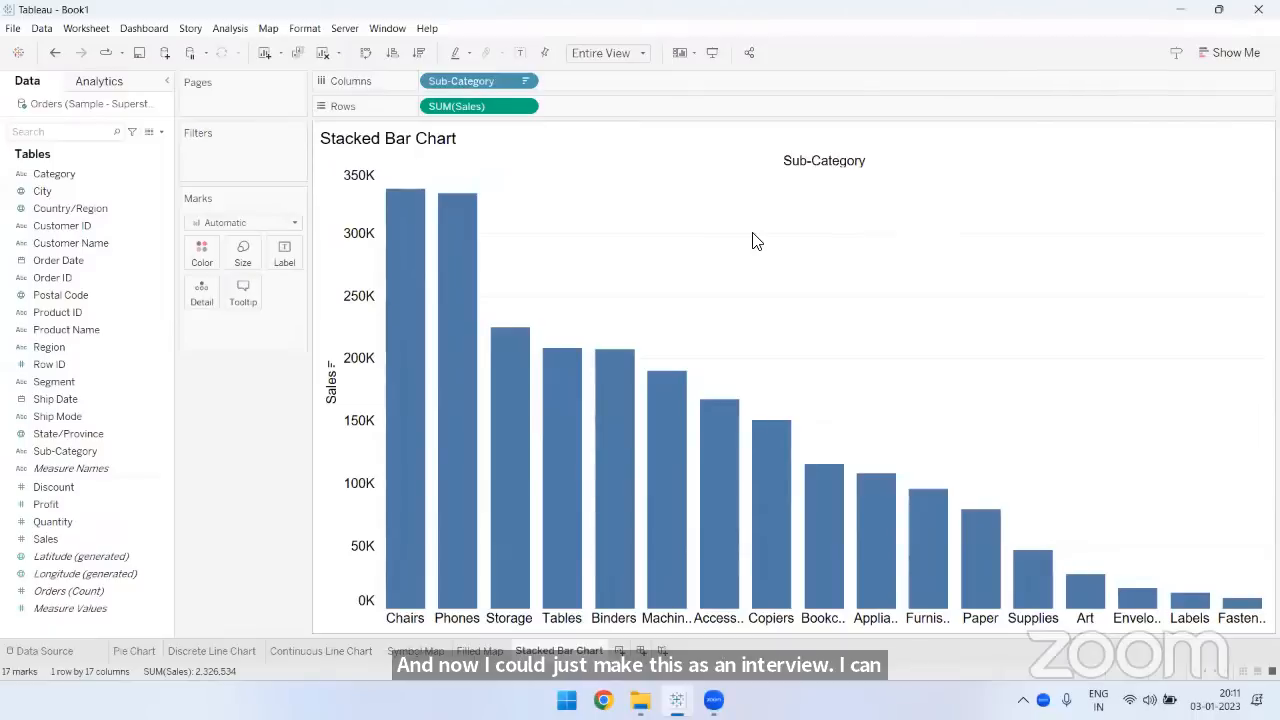
- Show the sales values as mark labels on the bars
{"action": "left_click", "coordinate": [522, 54]}
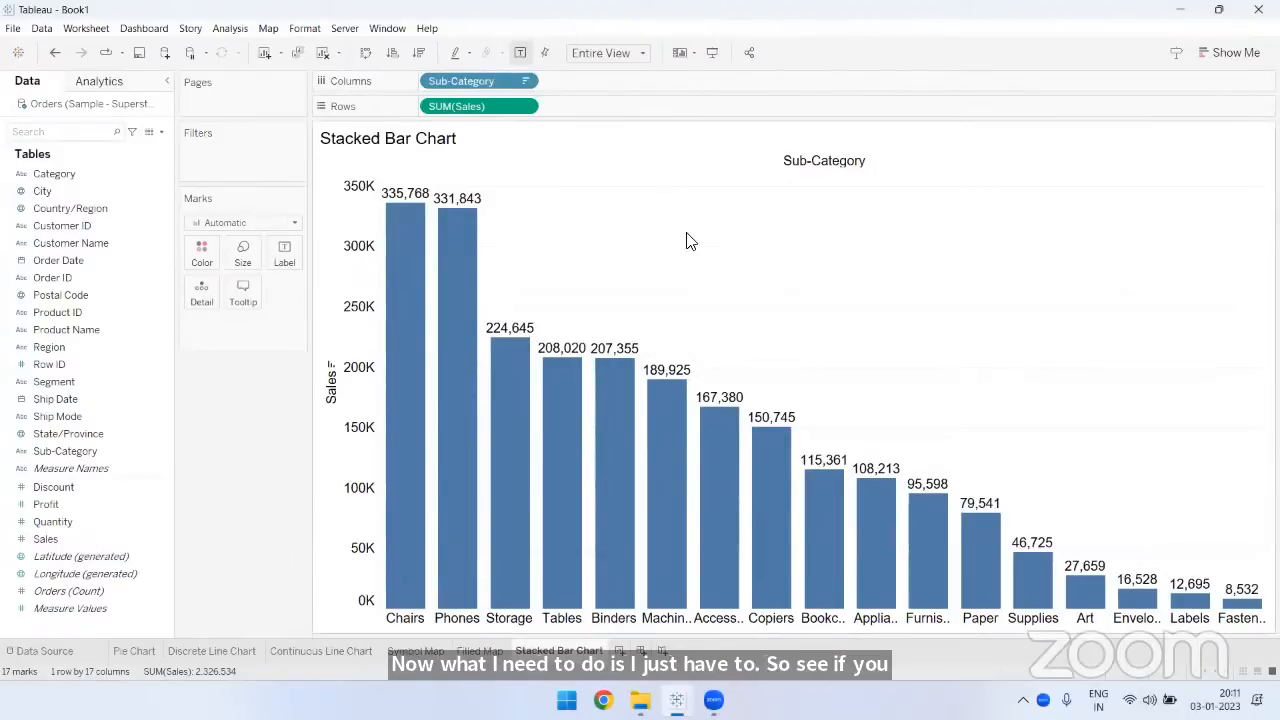
{"action": "mouse_move", "coordinate": [413, 204]}
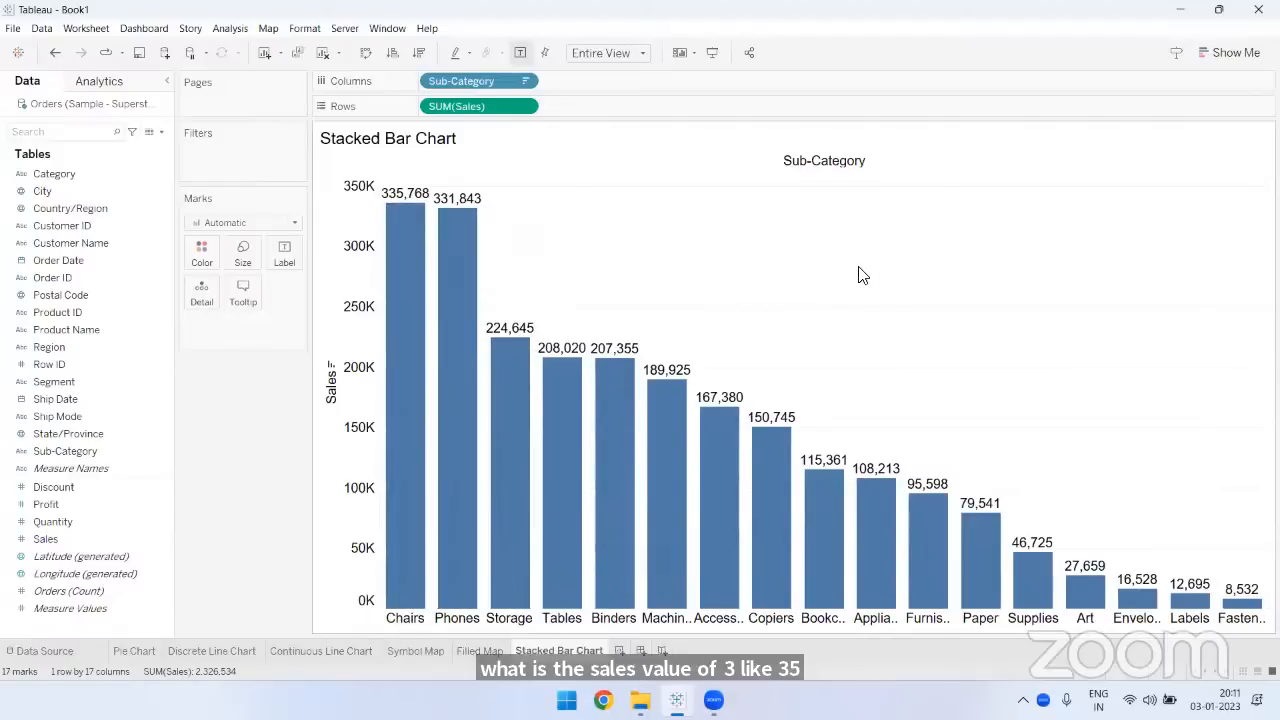
{"action": "mouse_move", "coordinate": [474, 331]}
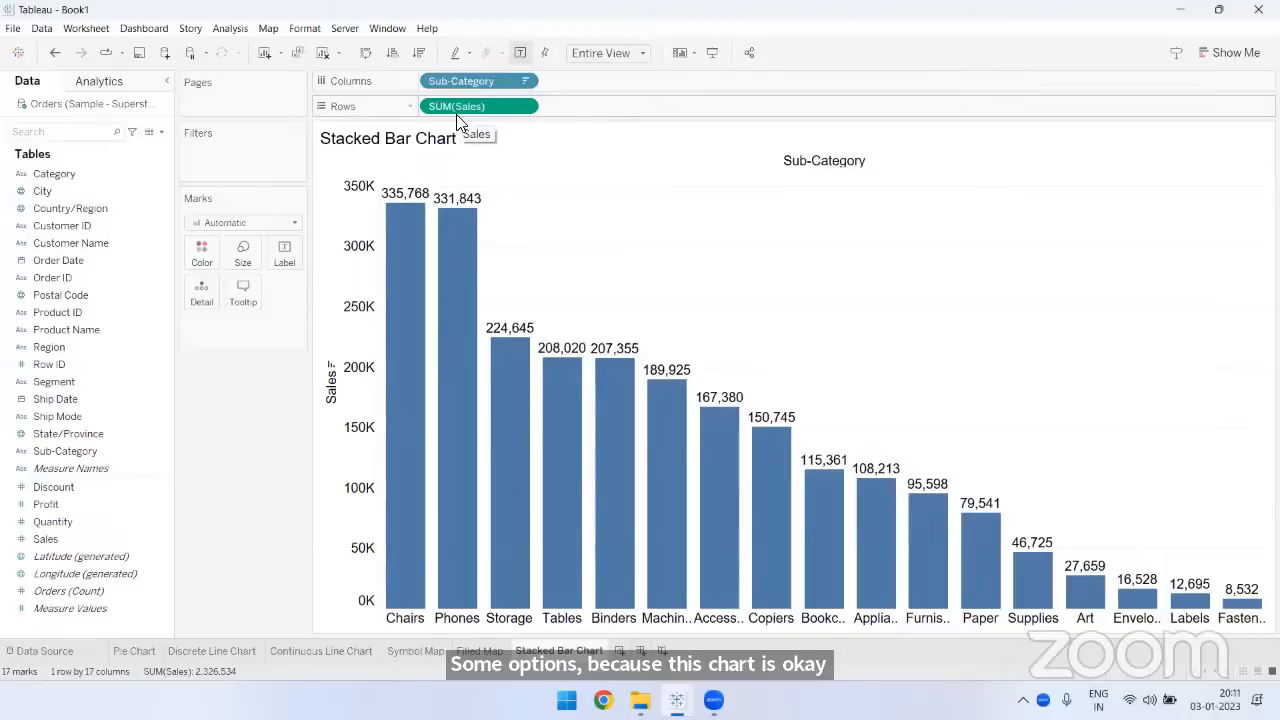
- Format the SUM(Sales) pane numbers as Number (Custom) in Thousands (K) with 0 decimal places
{"action": "left_click", "coordinate": [521, 106]}
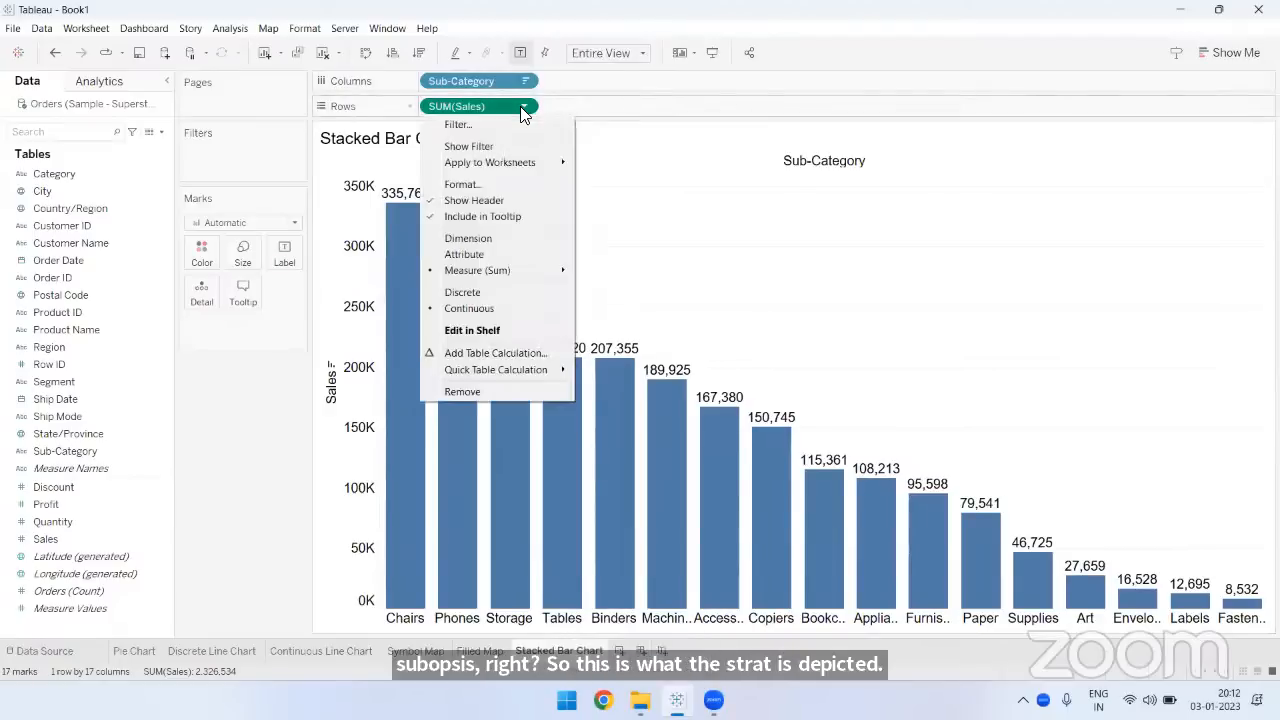
{"action": "left_click", "coordinate": [476, 185]}
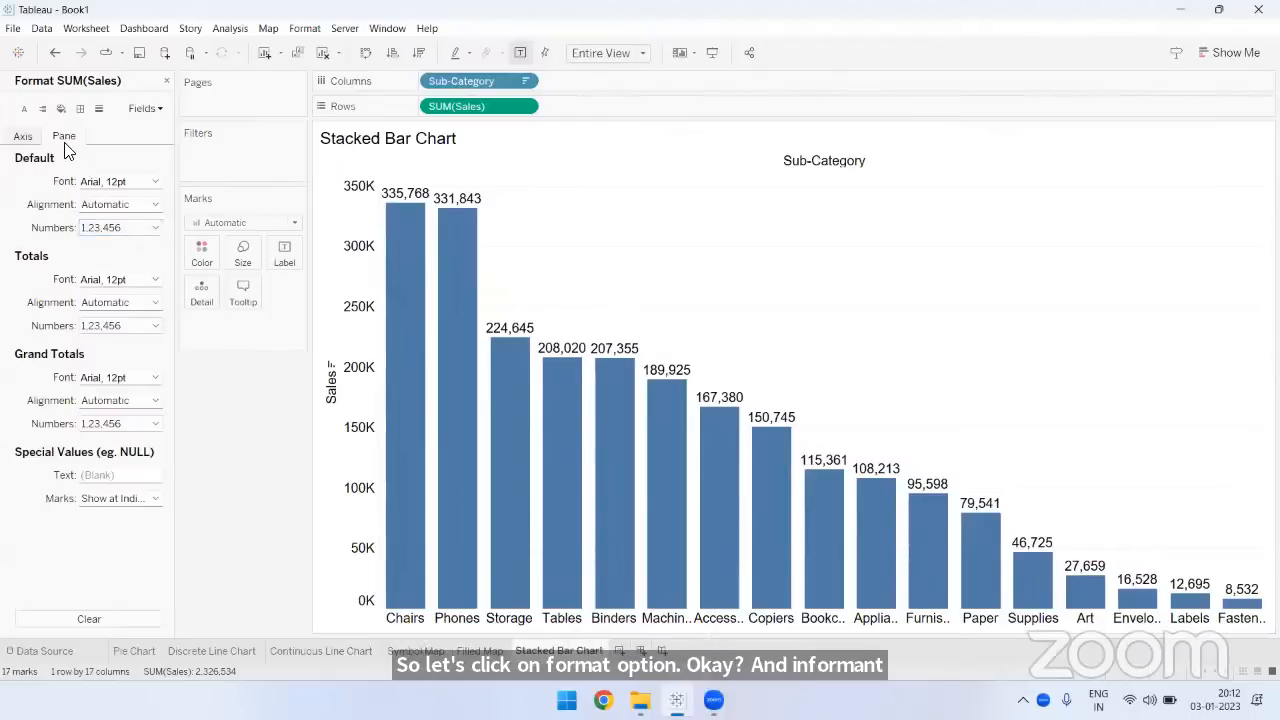
{"action": "left_click", "coordinate": [100, 228]}
{"action": "left_click", "coordinate": [128, 272]}
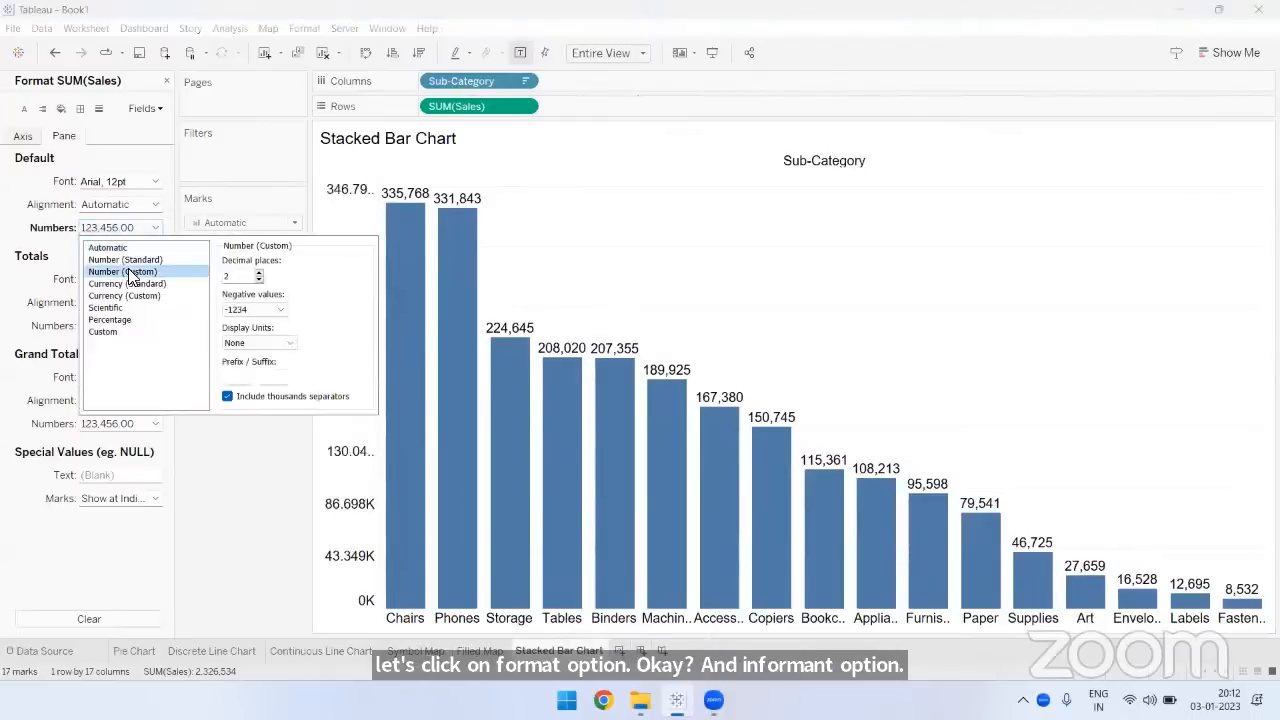
{"action": "left_click", "coordinate": [258, 343]}
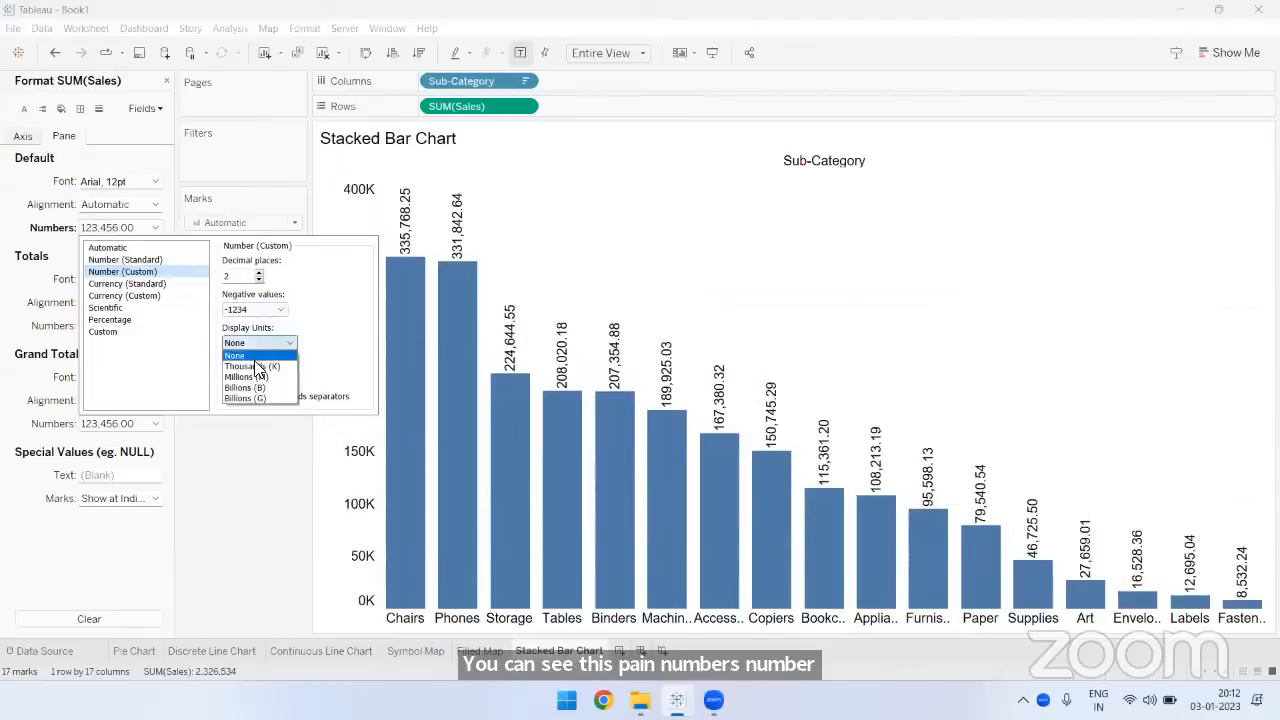
{"action": "left_click", "coordinate": [257, 367]}
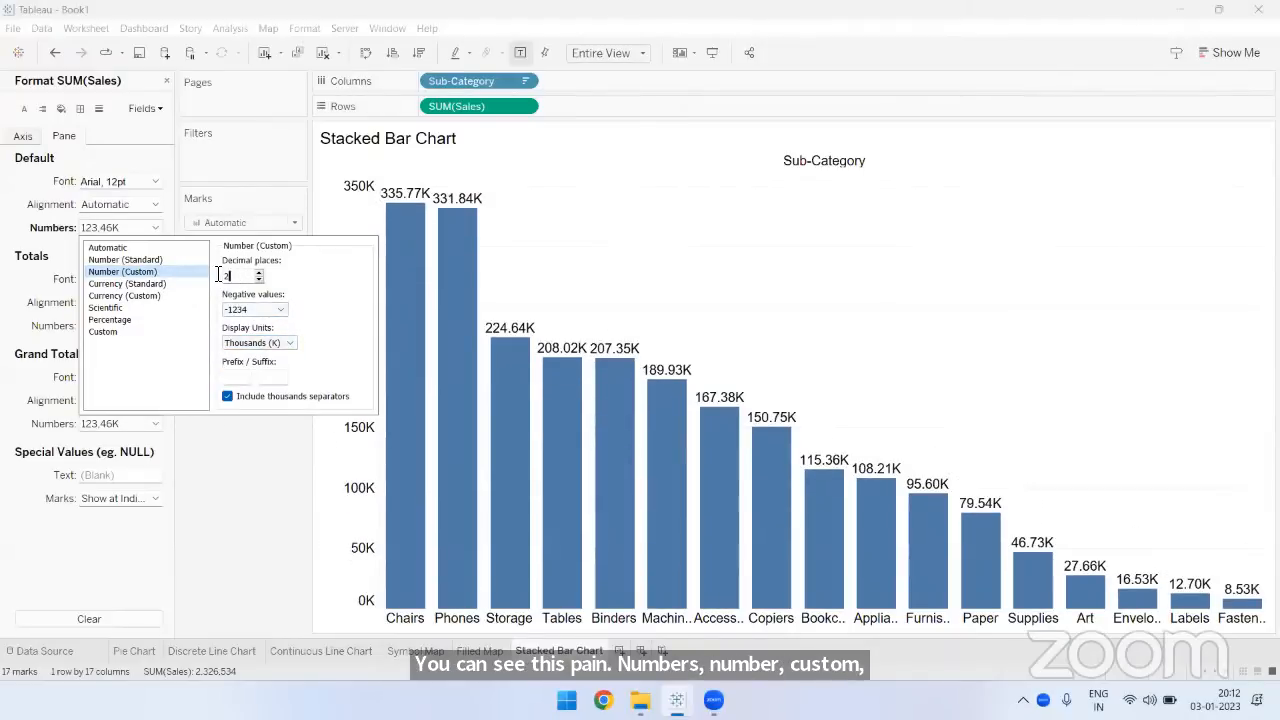
{"action": "key", "text": "BackSpace"}
{"action": "type", "text": "0"}
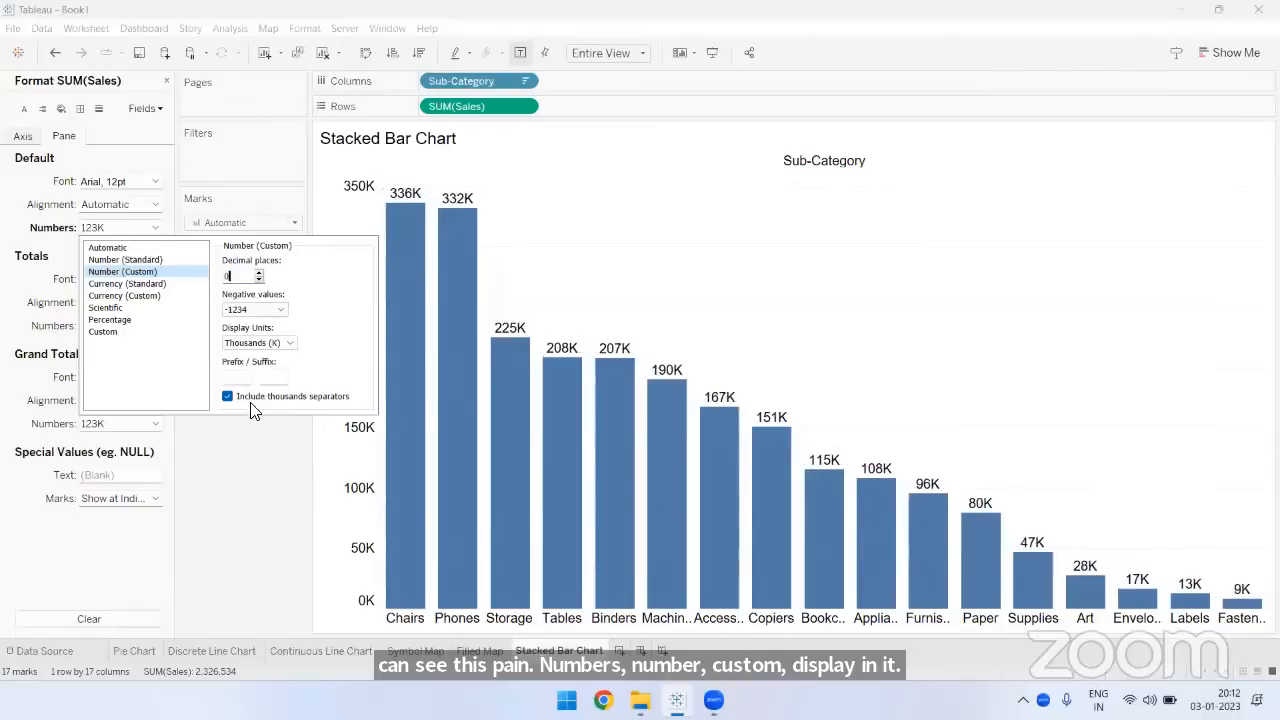
{"action": "left_click", "coordinate": [232, 430]}
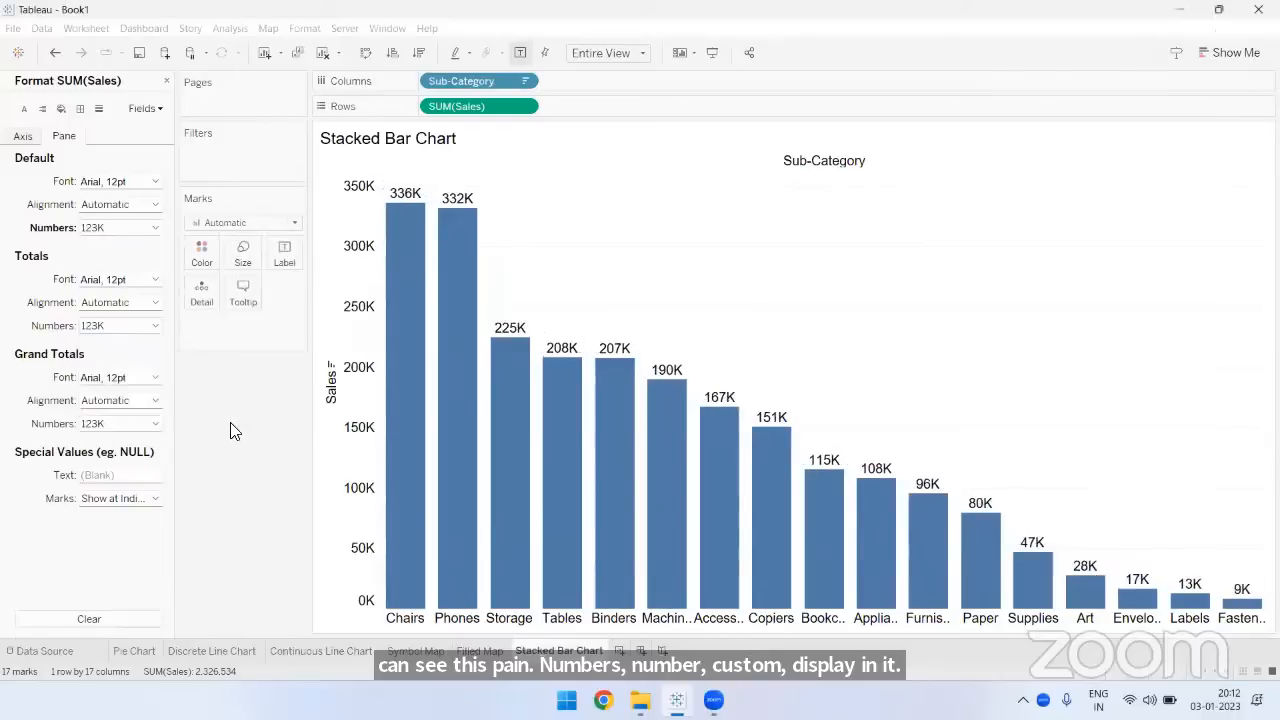
{"action": "left_click", "coordinate": [166, 80]}
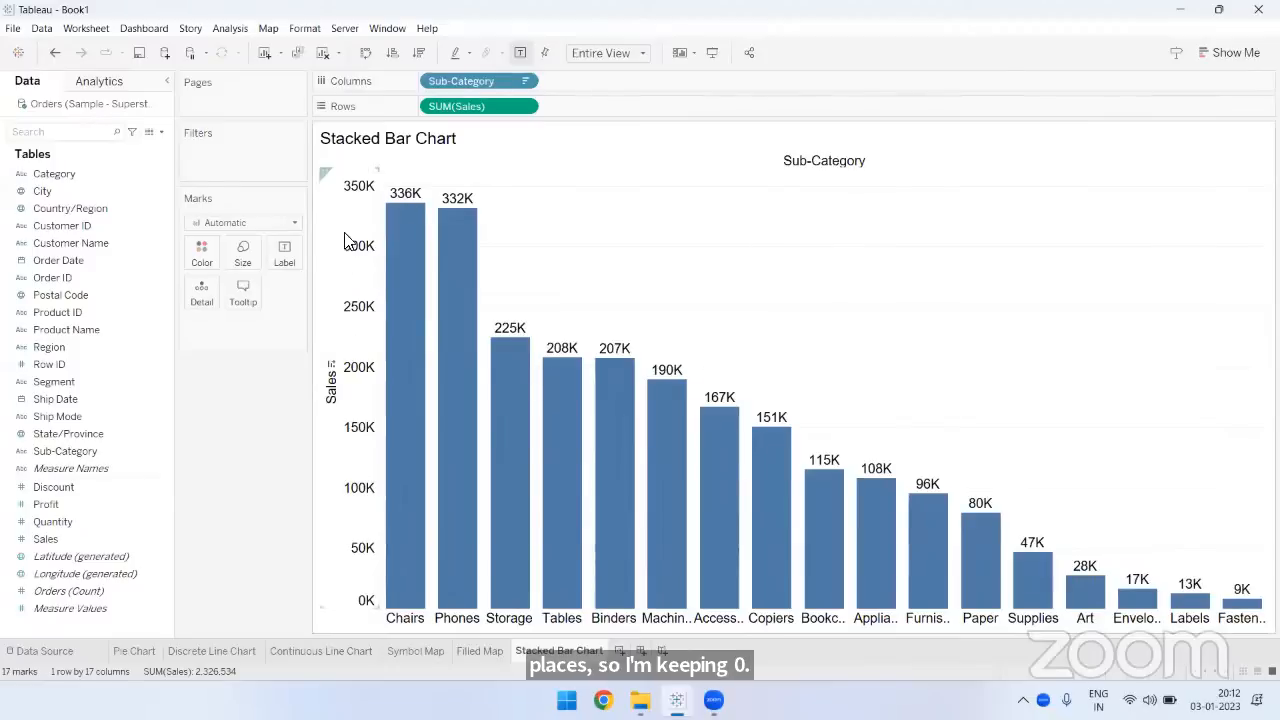
- Hide the Sales axis header and the Sub-Category field label for columns
{"action": "right_click", "coordinate": [341, 207]}
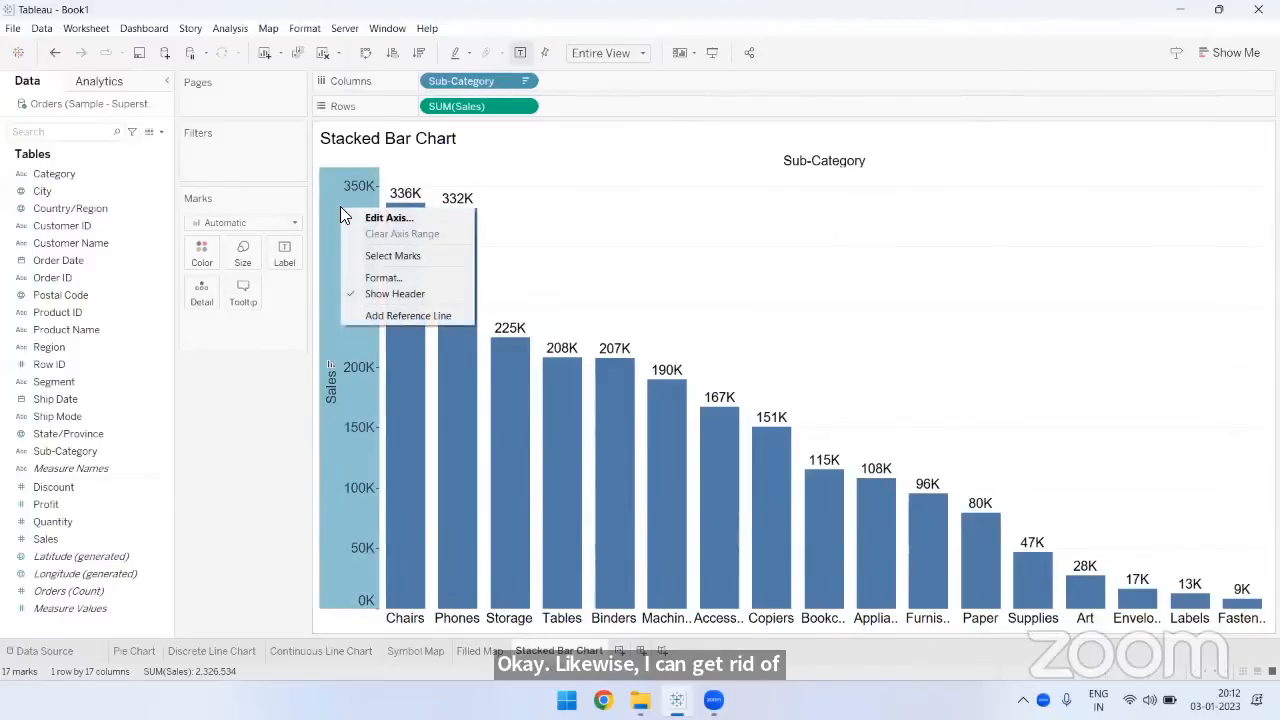
{"action": "left_click", "coordinate": [382, 294]}
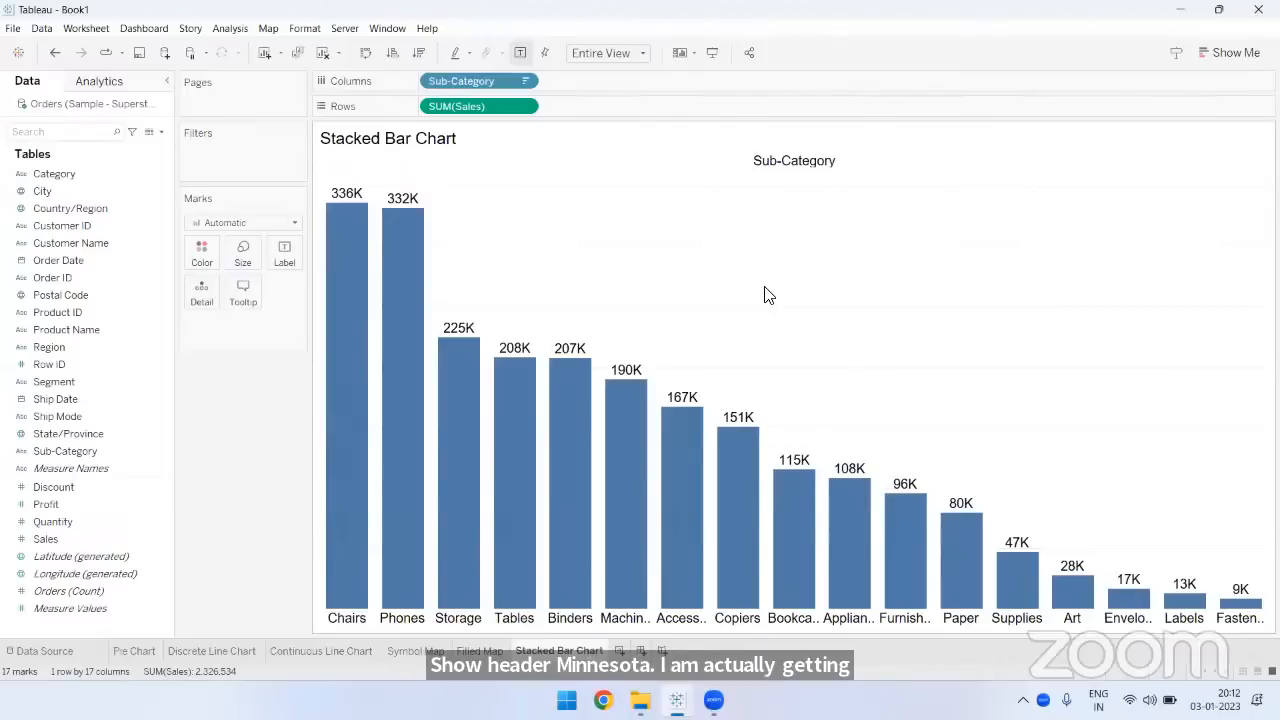
{"action": "right_click", "coordinate": [786, 168]}
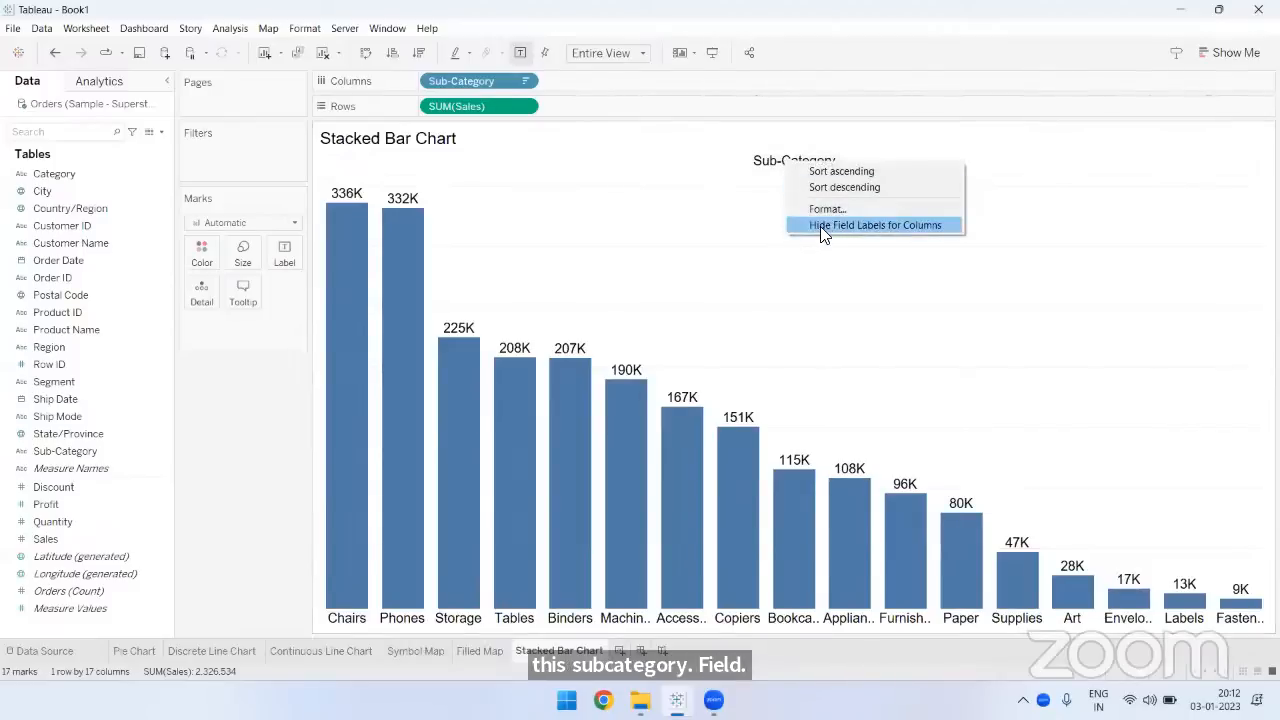
{"action": "left_click", "coordinate": [876, 229]}
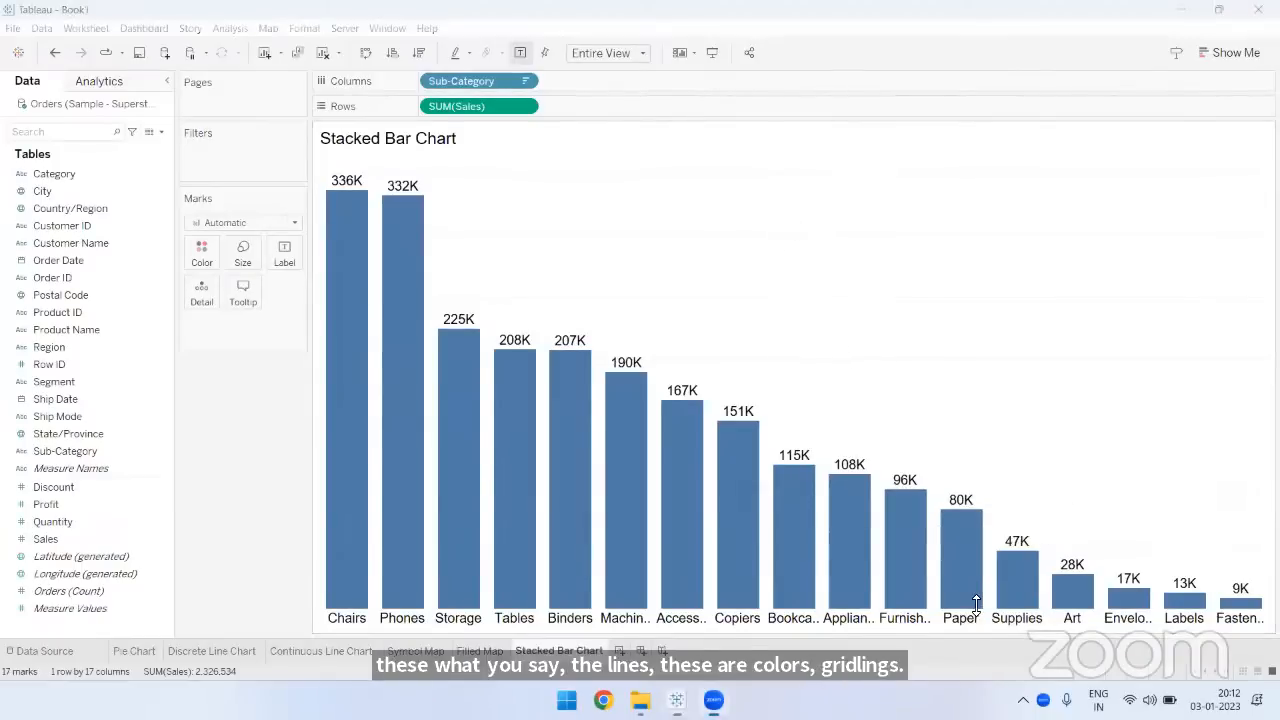
{"action": "left_click_drag", "start_coordinate": [937, 194], "coordinate": [714, 194]}
{"action": "left_click_drag", "start_coordinate": [750, 234], "coordinate": [982, 234]}
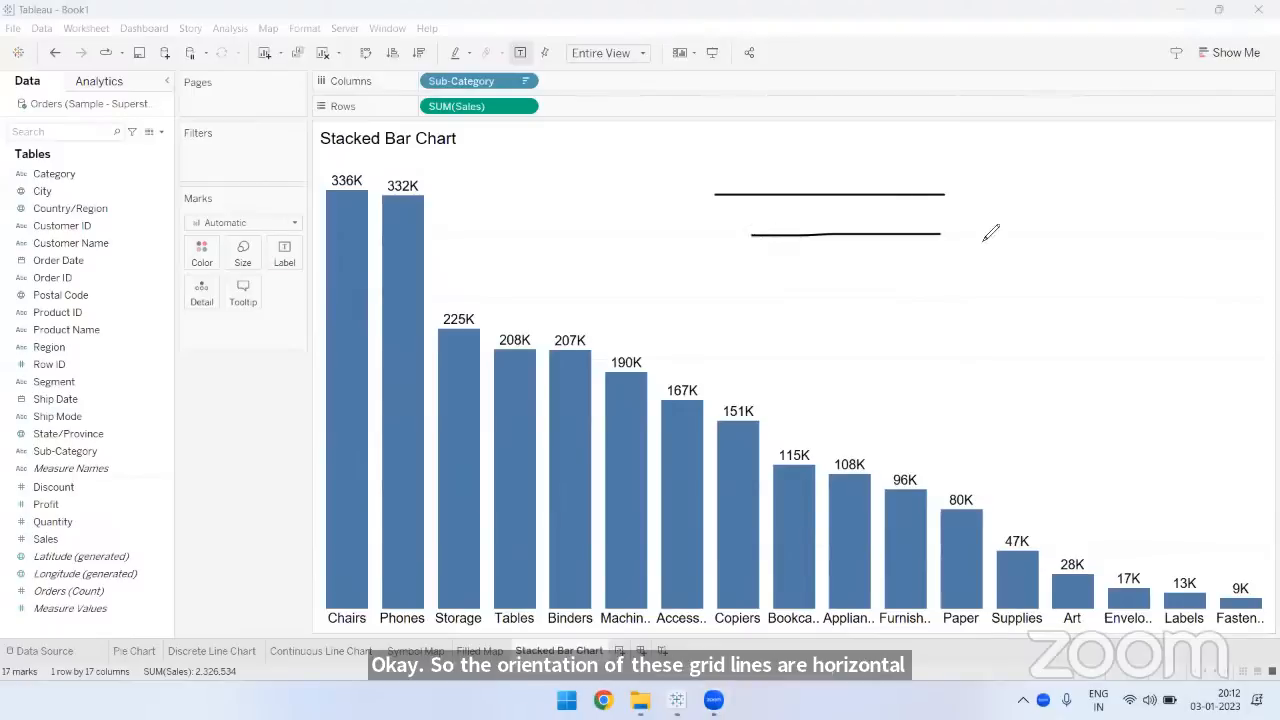
{"action": "left_click_drag", "start_coordinate": [766, 300], "coordinate": [1043, 300]}
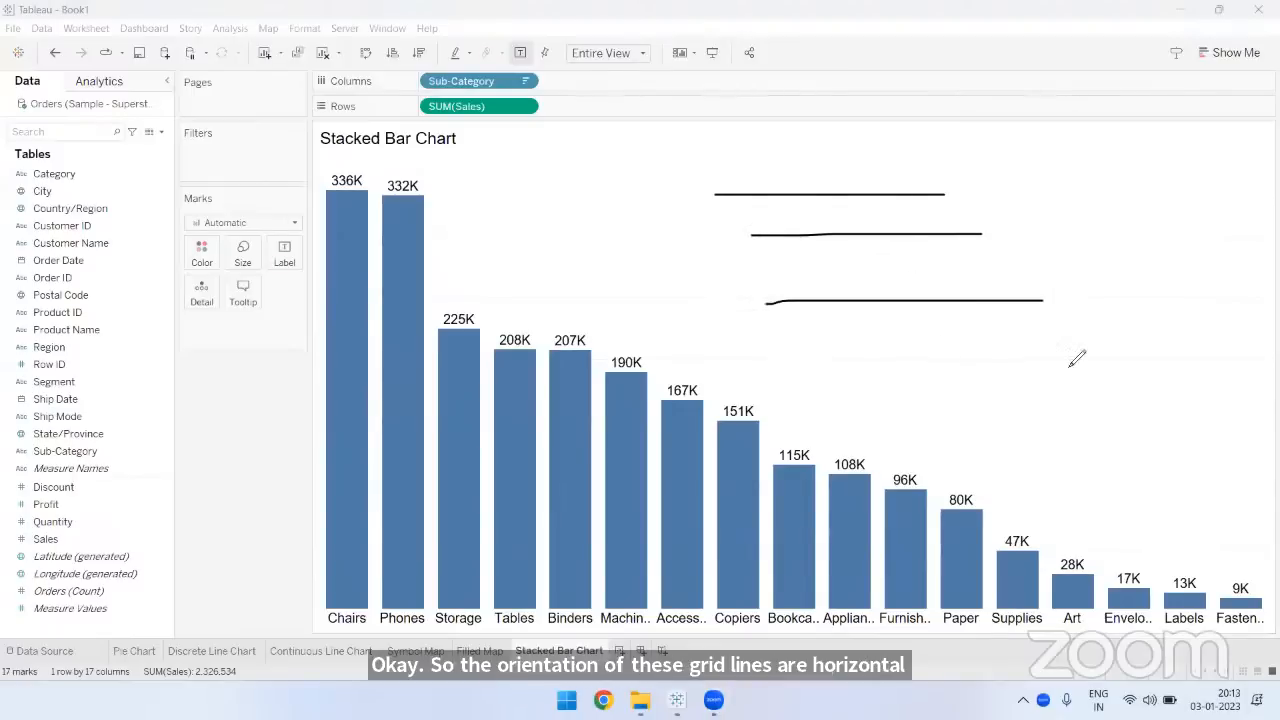
{"action": "key", "text": "Escape"}
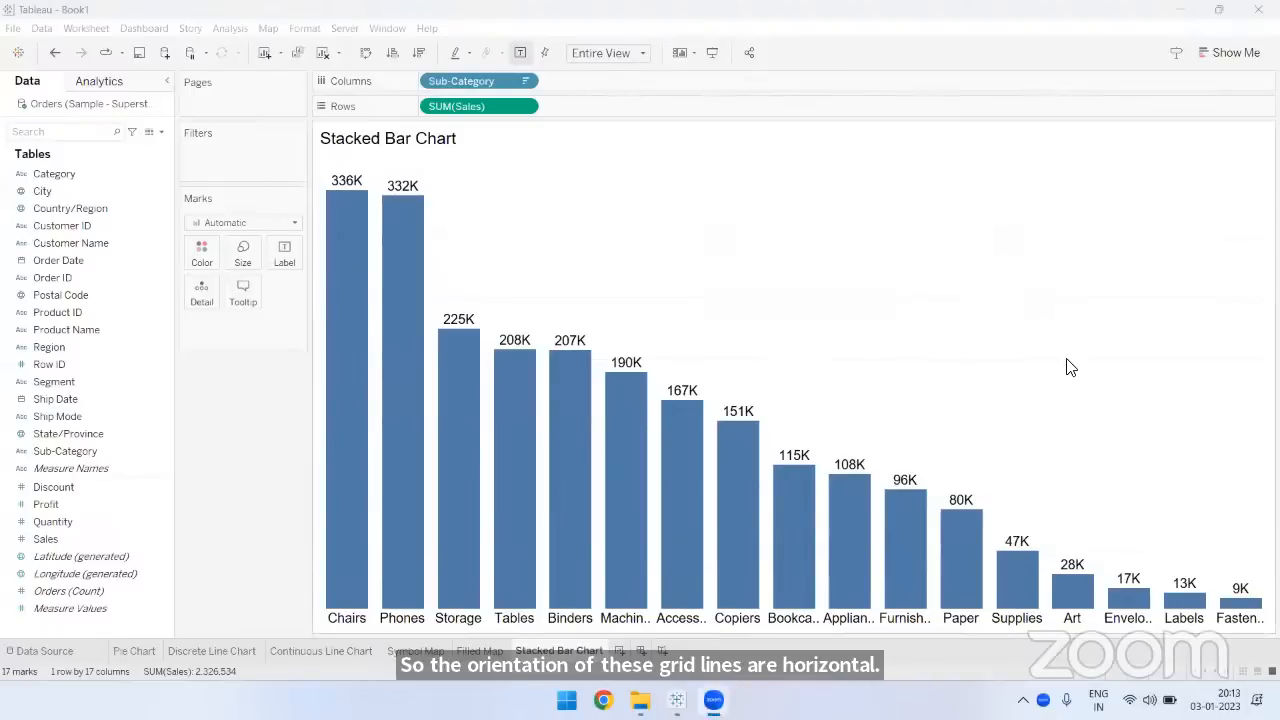
- Set the grid lines for rows to None in the bar chart's line formatting
{"action": "right_click", "coordinate": [766, 214]}
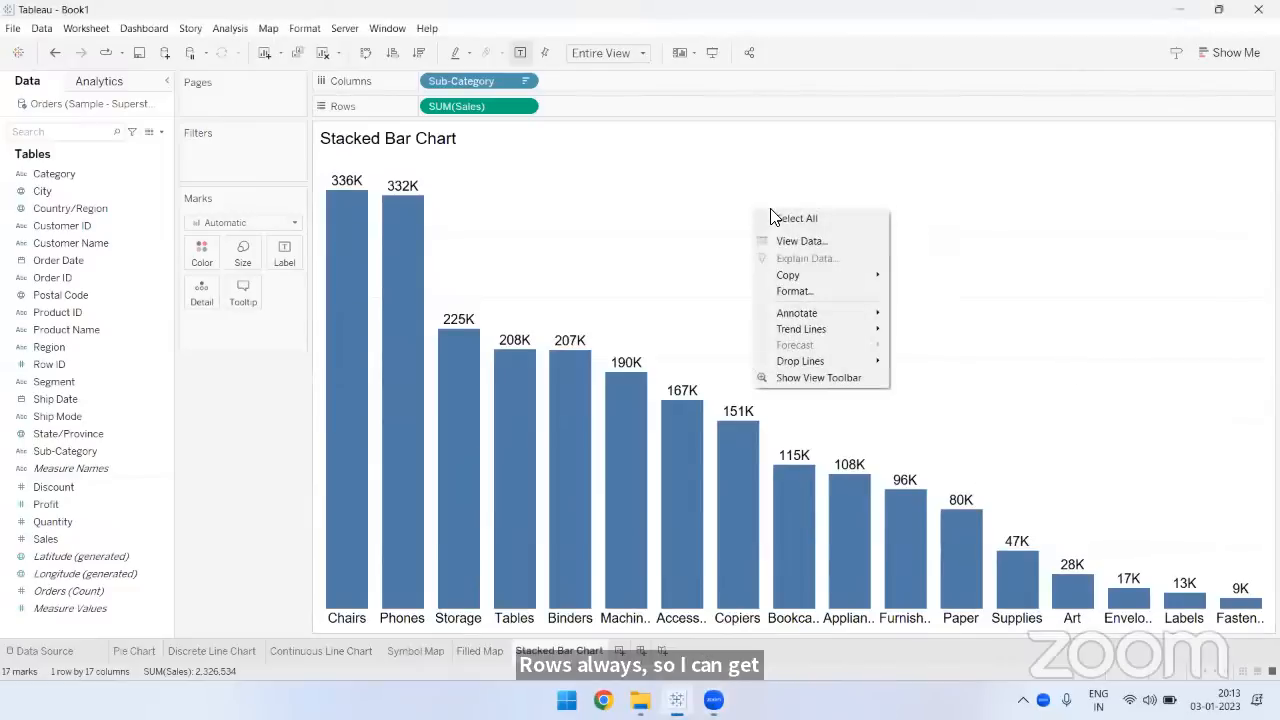
{"action": "left_click", "coordinate": [798, 293]}
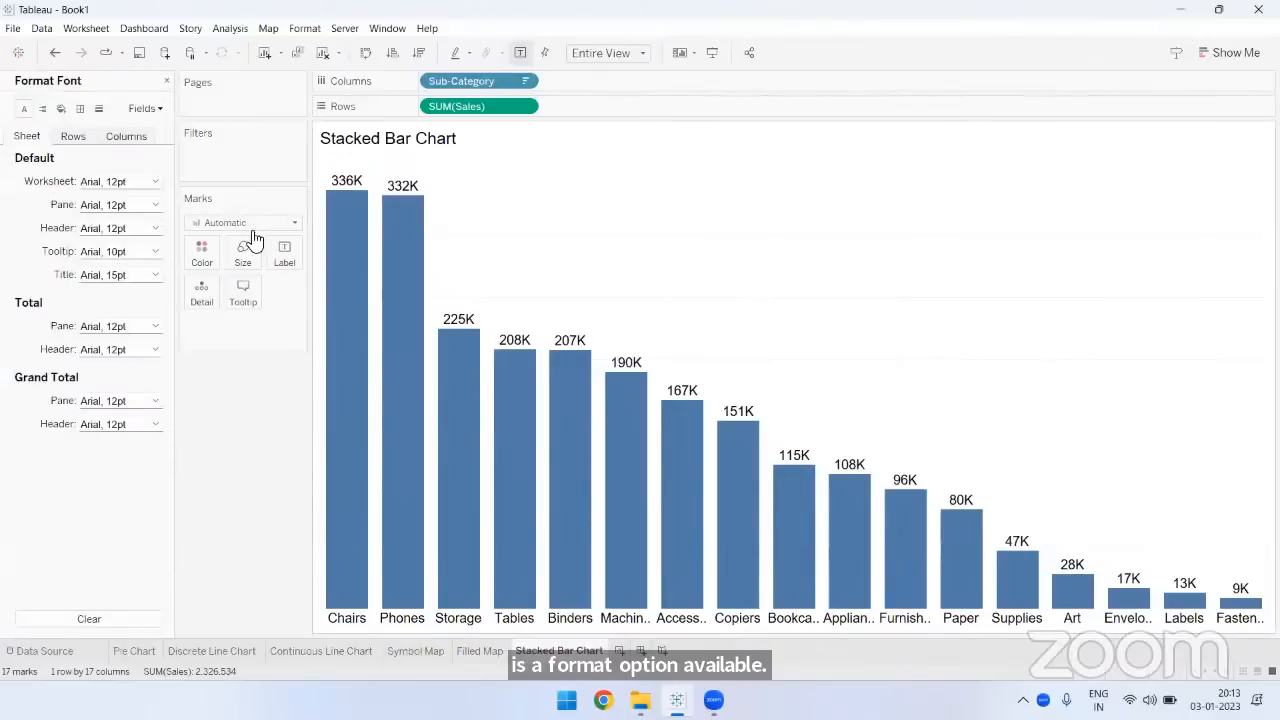
{"action": "left_click", "coordinate": [41, 110]}
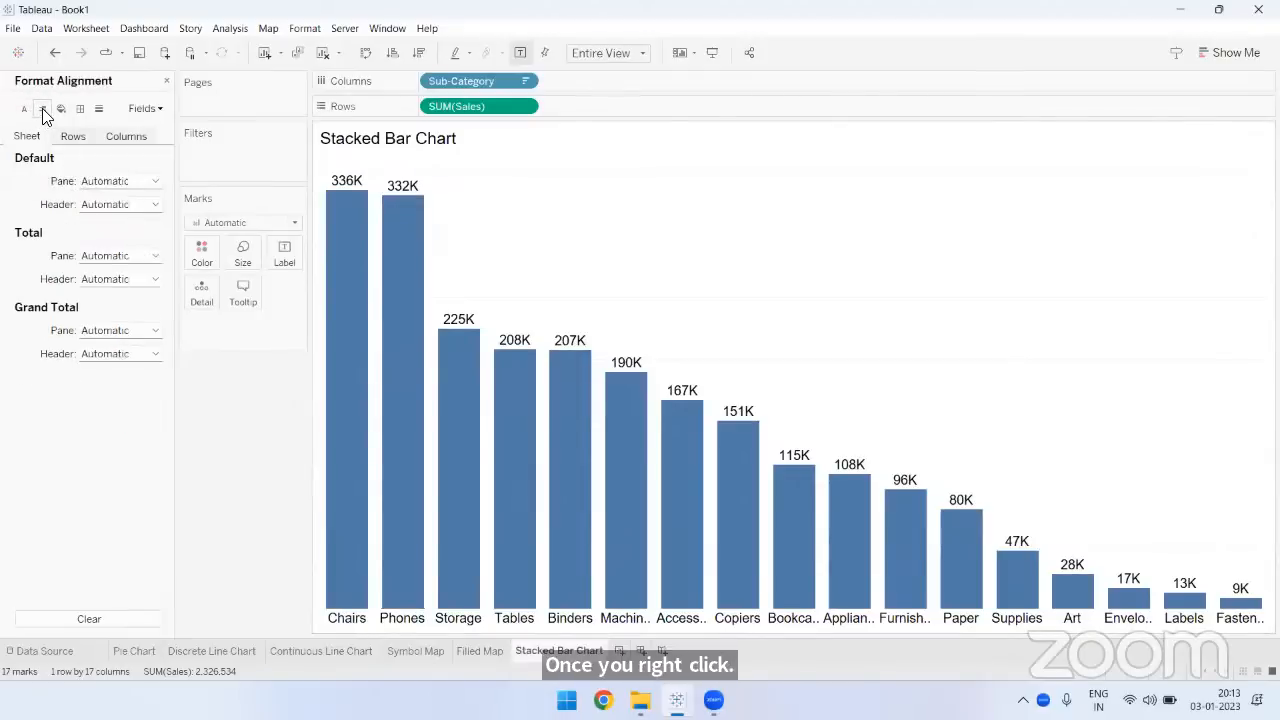
{"action": "left_click", "coordinate": [97, 109]}
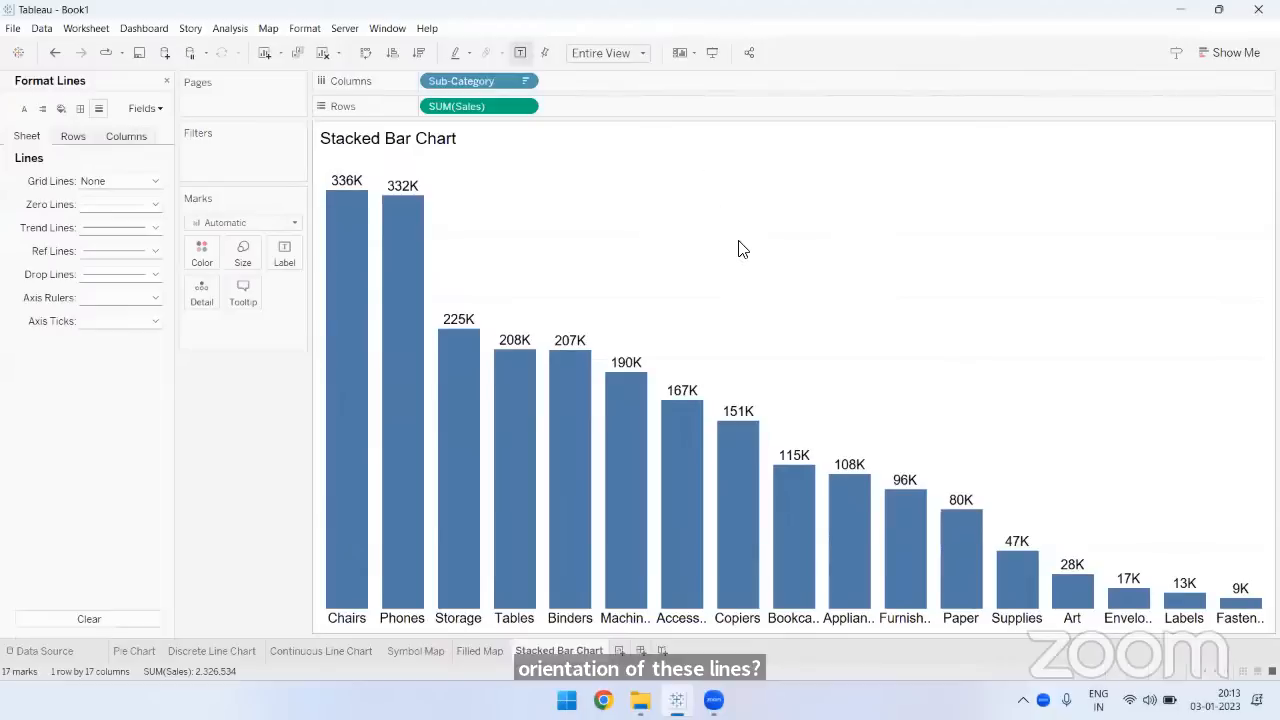
{"action": "left_click", "coordinate": [70, 137]}
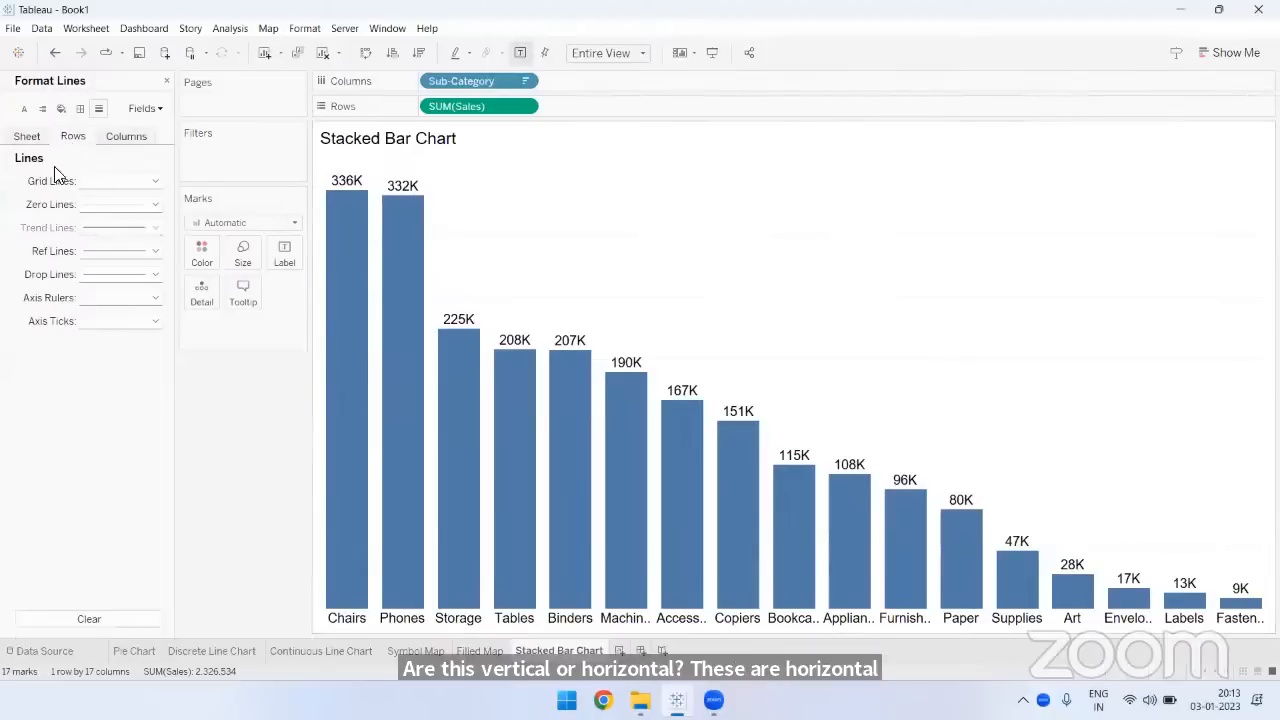
{"action": "left_click", "coordinate": [94, 186]}
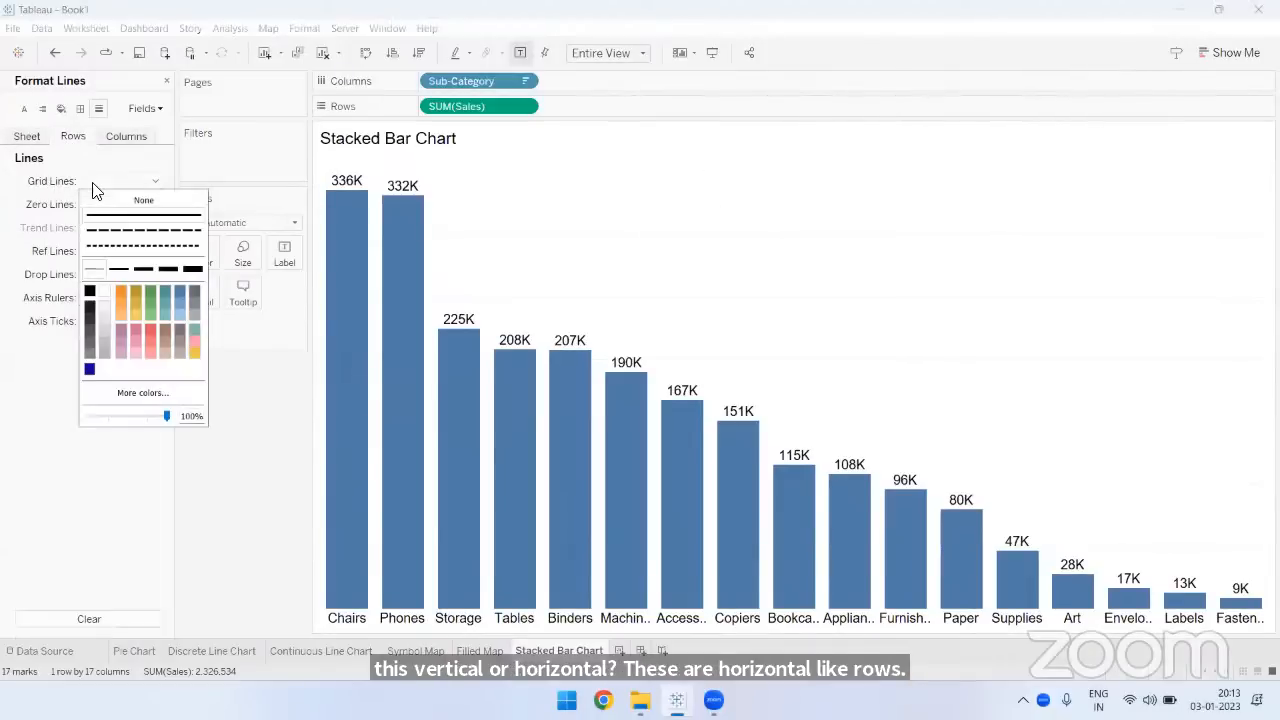
{"action": "left_click", "coordinate": [140, 201]}
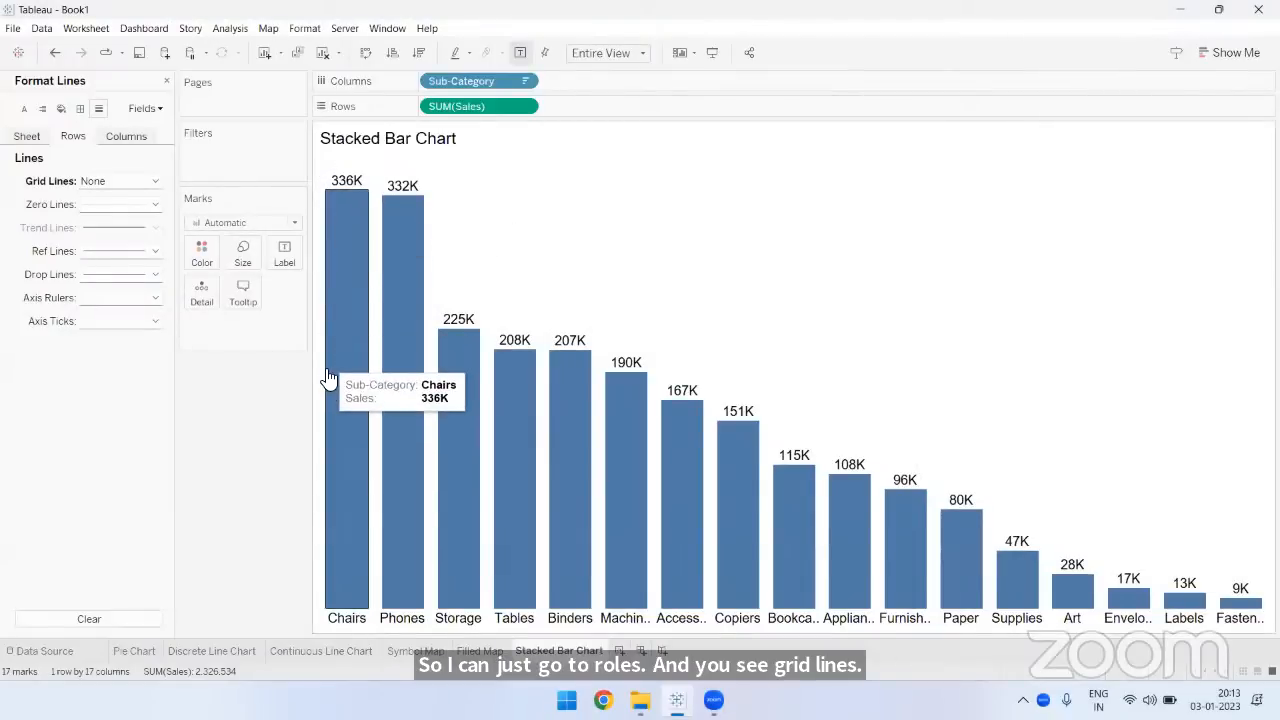
- Set the axis rulers for rows to None and close the line formatting
{"action": "left_click", "coordinate": [90, 299]}
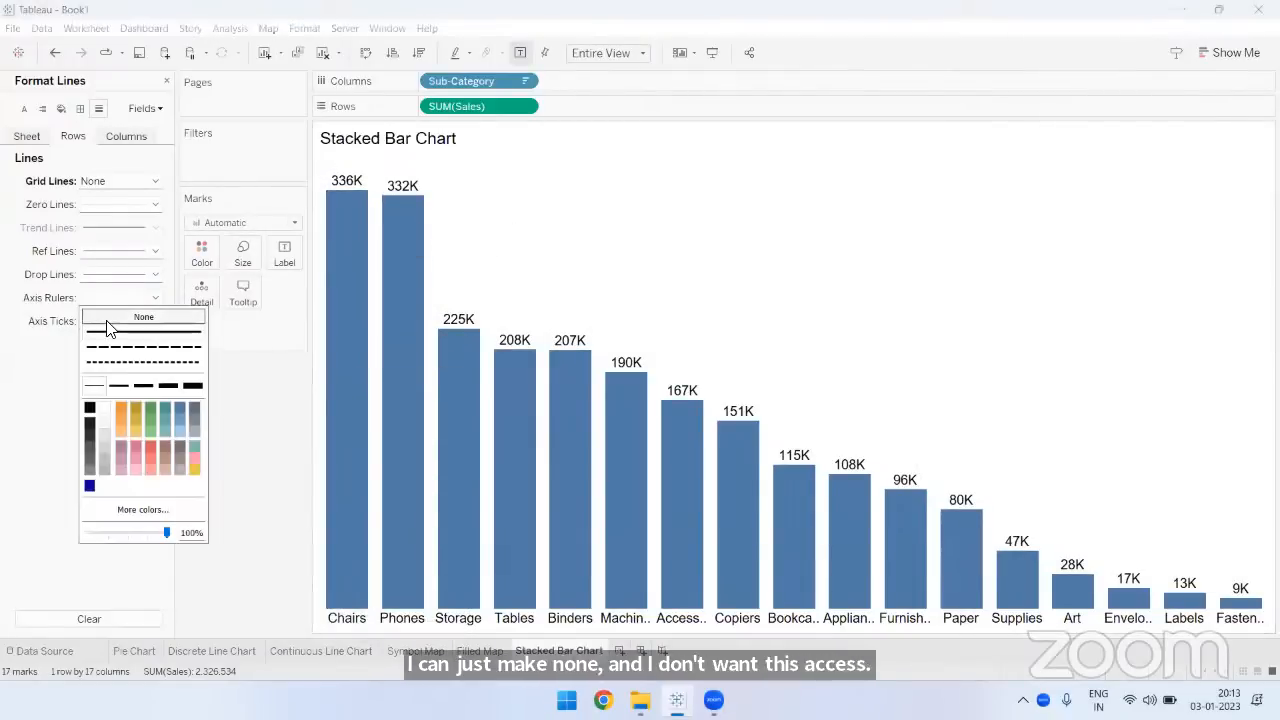
{"action": "left_click", "coordinate": [107, 324]}
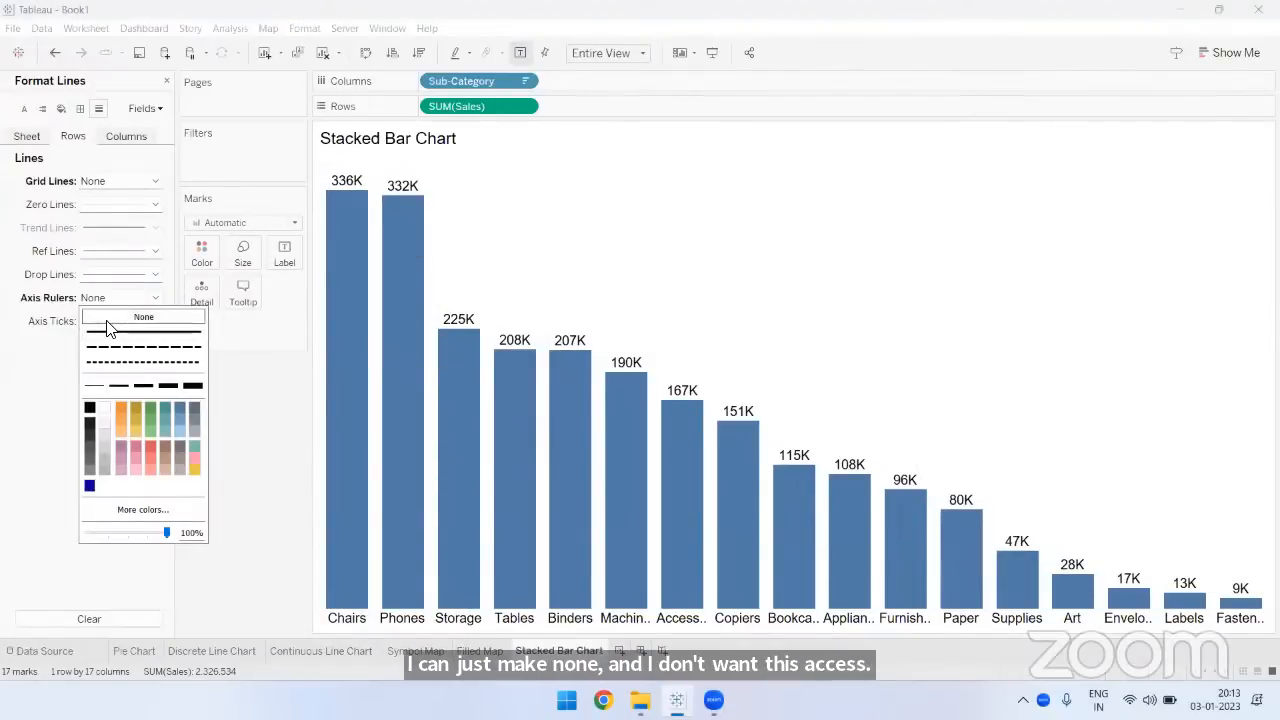
{"action": "left_click", "coordinate": [167, 82]}
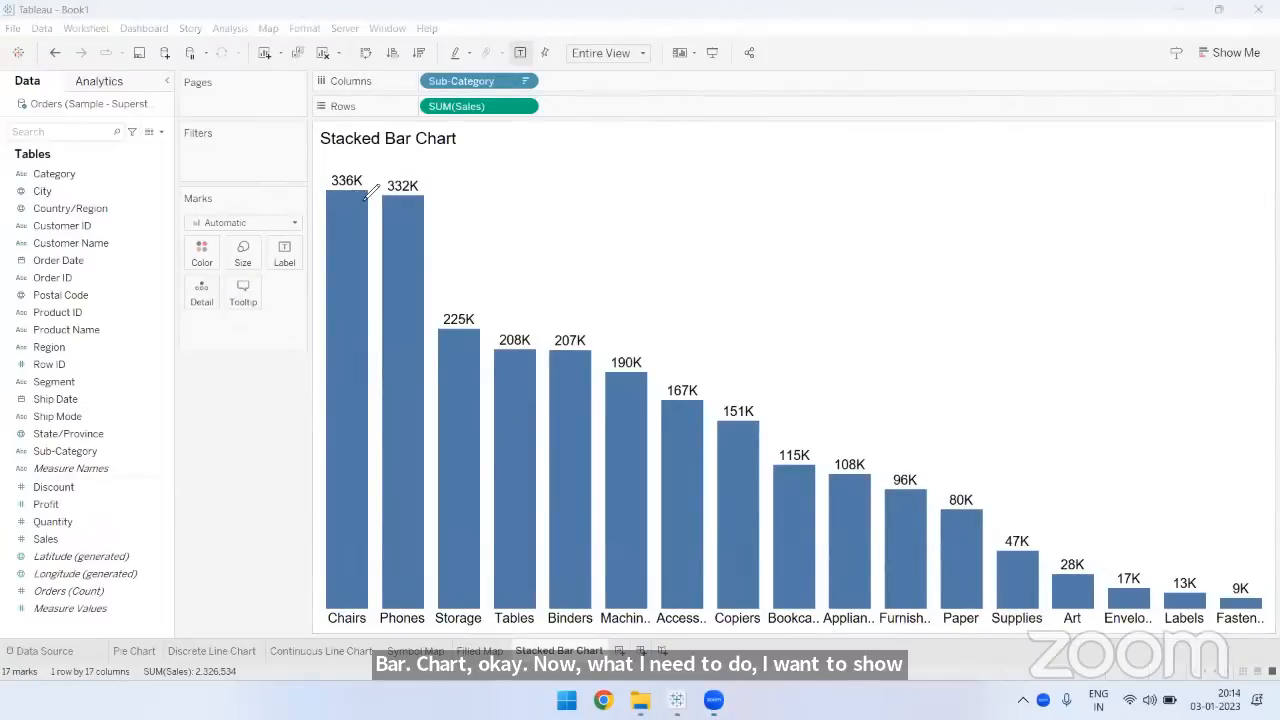
{"action": "mouse_move", "coordinate": [366, 166]}
{"action": "left_mouse_down"}
{"action": "mouse_move", "coordinate": [326, 182]}
{"action": "mouse_move", "coordinate": [371, 180]}
{"action": "left_mouse_up"}
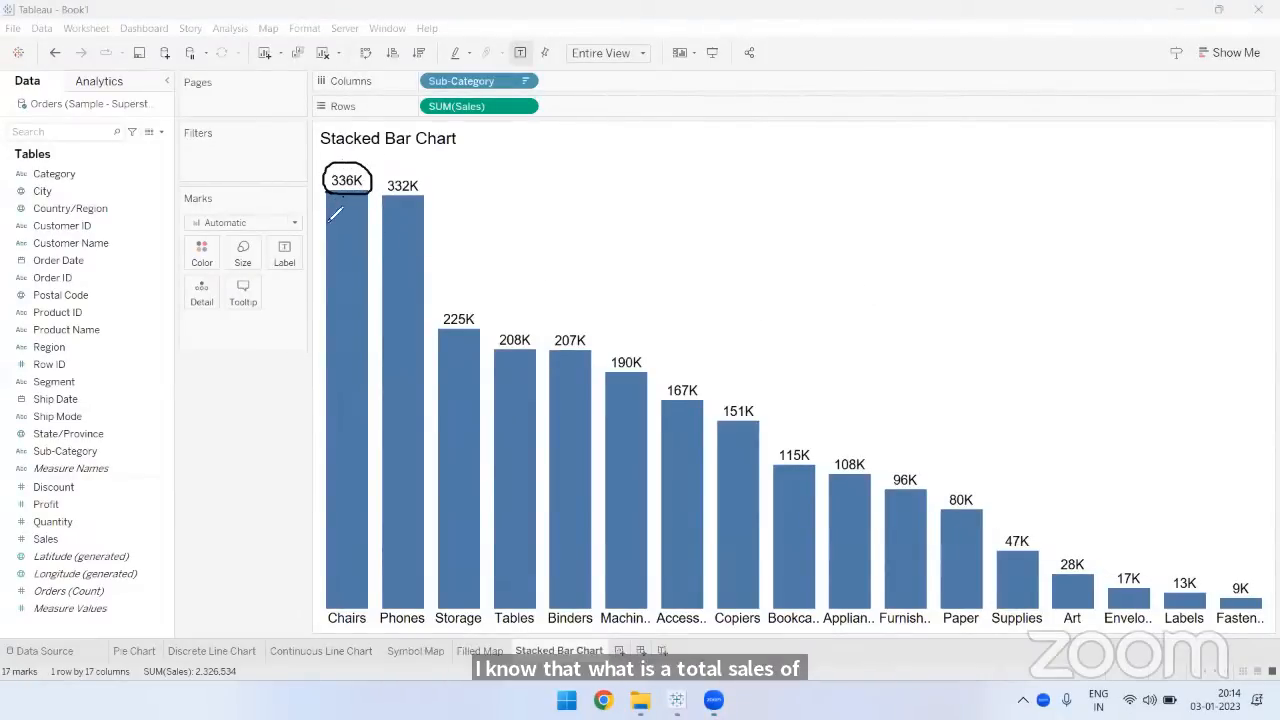
{"action": "mouse_move", "coordinate": [342, 200]}
{"action": "left_mouse_down"}
{"action": "mouse_move", "coordinate": [306, 238]}
{"action": "mouse_move", "coordinate": [346, 199]}
{"action": "mouse_move", "coordinate": [376, 250]}
{"action": "mouse_move", "coordinate": [398, 234]}
{"action": "mouse_move", "coordinate": [374, 268]}
{"action": "left_mouse_up"}
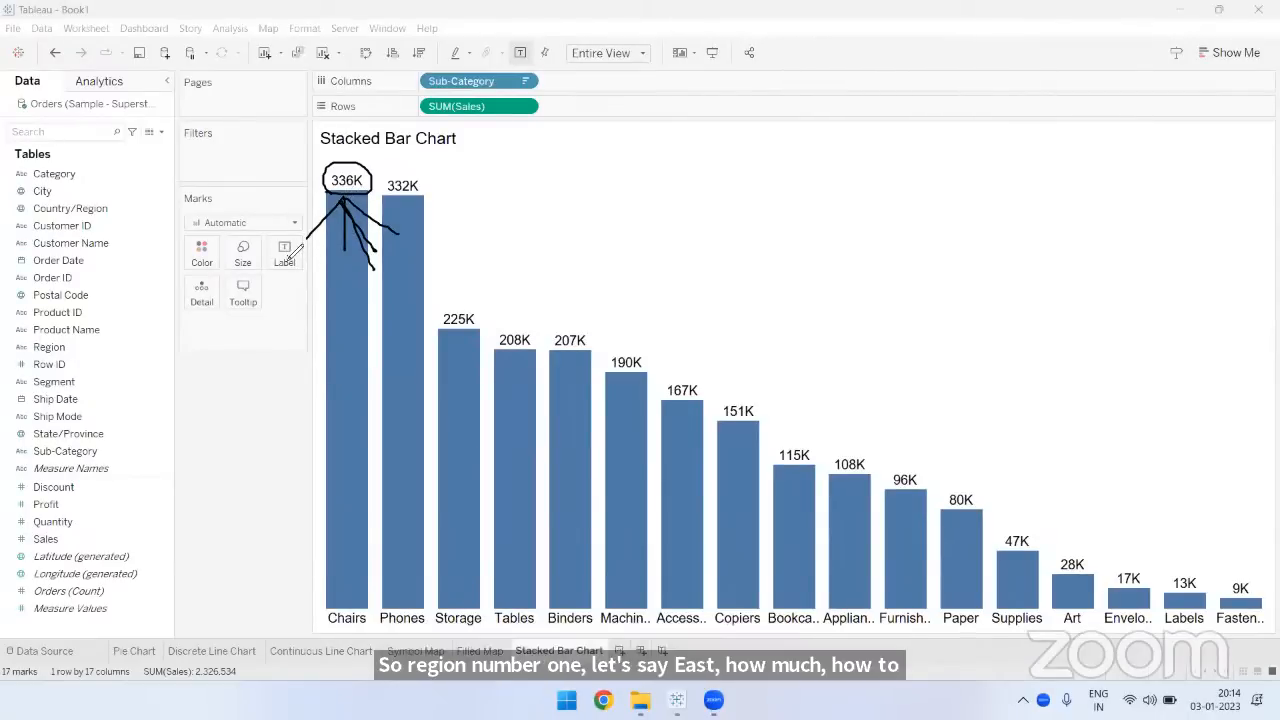
{"action": "left_click_drag", "start_coordinate": [281, 249], "coordinate": [271, 282]}
{"action": "mouse_move", "coordinate": [281, 249]}
{"action": "left_mouse_down"}
{"action": "mouse_move", "coordinate": [306, 238]}
{"action": "mouse_move", "coordinate": [299, 252]}
{"action": "left_mouse_up"}
{"action": "mouse_move", "coordinate": [306, 250]}
{"action": "left_mouse_down"}
{"action": "mouse_move", "coordinate": [320, 290]}
{"action": "mouse_move", "coordinate": [380, 300]}
{"action": "mouse_move", "coordinate": [412, 280]}
{"action": "mouse_move", "coordinate": [428, 290]}
{"action": "mouse_move", "coordinate": [430, 320]}
{"action": "left_mouse_up"}
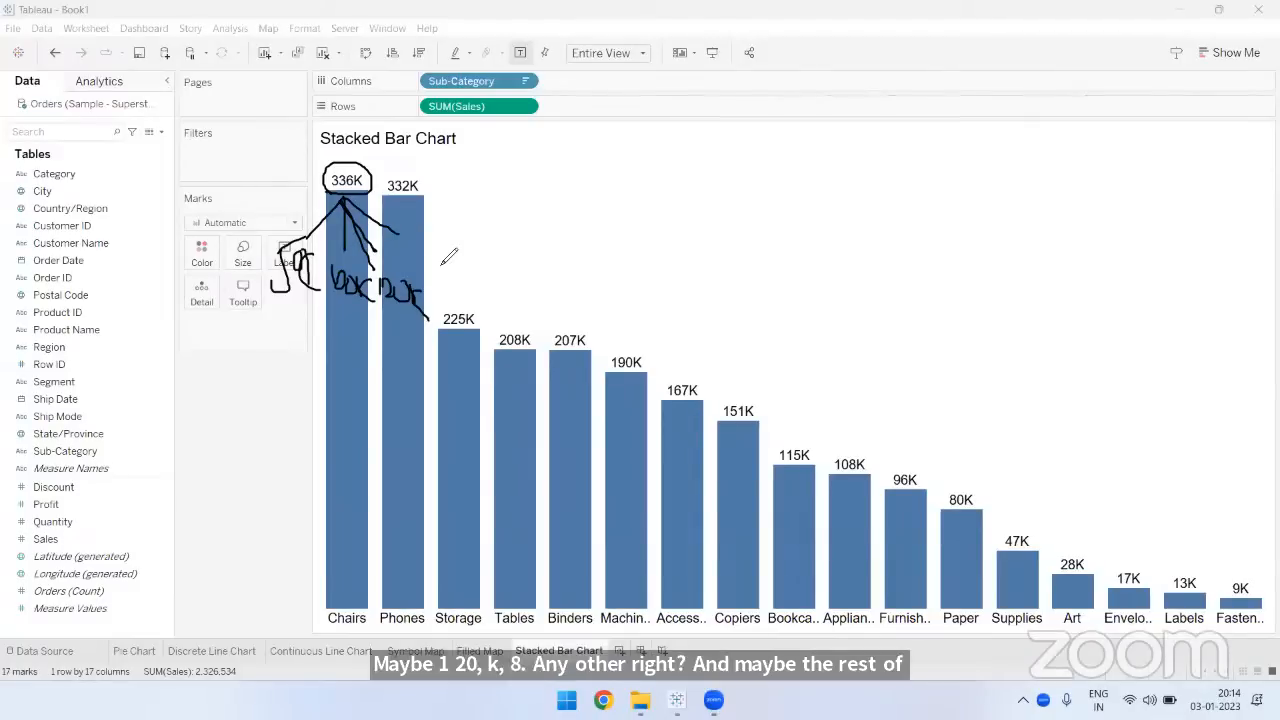
{"action": "left_click_drag", "start_coordinate": [320, 193], "coordinate": [375, 192]}
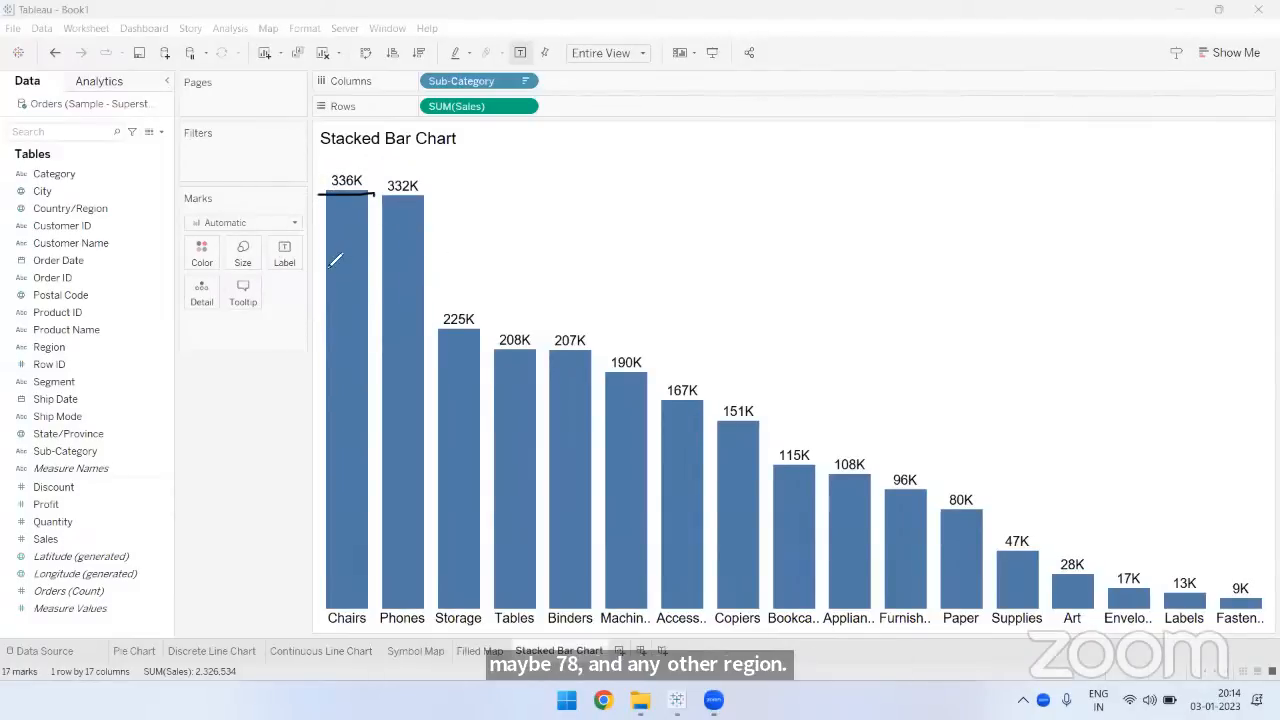
{"action": "left_click_drag", "start_coordinate": [323, 262], "coordinate": [364, 262]}
{"action": "left_click_drag", "start_coordinate": [321, 353], "coordinate": [365, 353]}
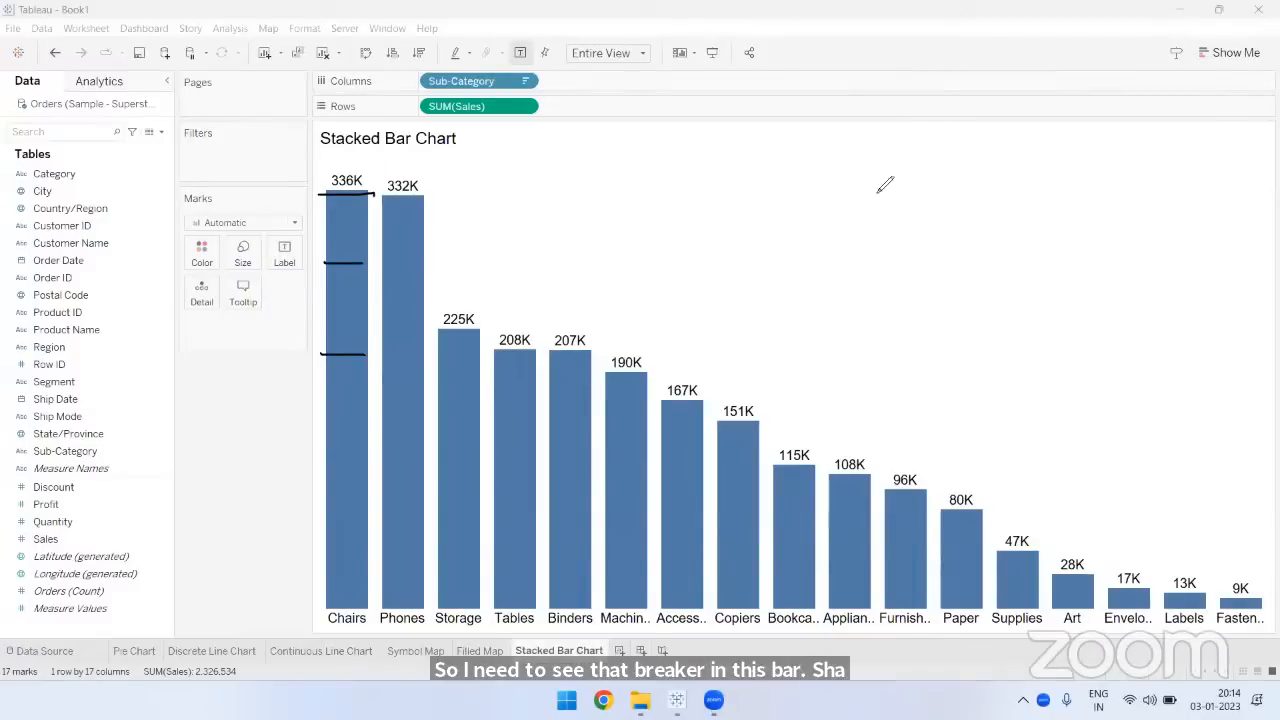
{"action": "mouse_move", "coordinate": [340, 198]}
{"action": "left_mouse_down"}
{"action": "mouse_move", "coordinate": [368, 168]}
{"action": "mouse_move", "coordinate": [328, 172]}
{"action": "mouse_move", "coordinate": [358, 198]}
{"action": "left_mouse_up"}
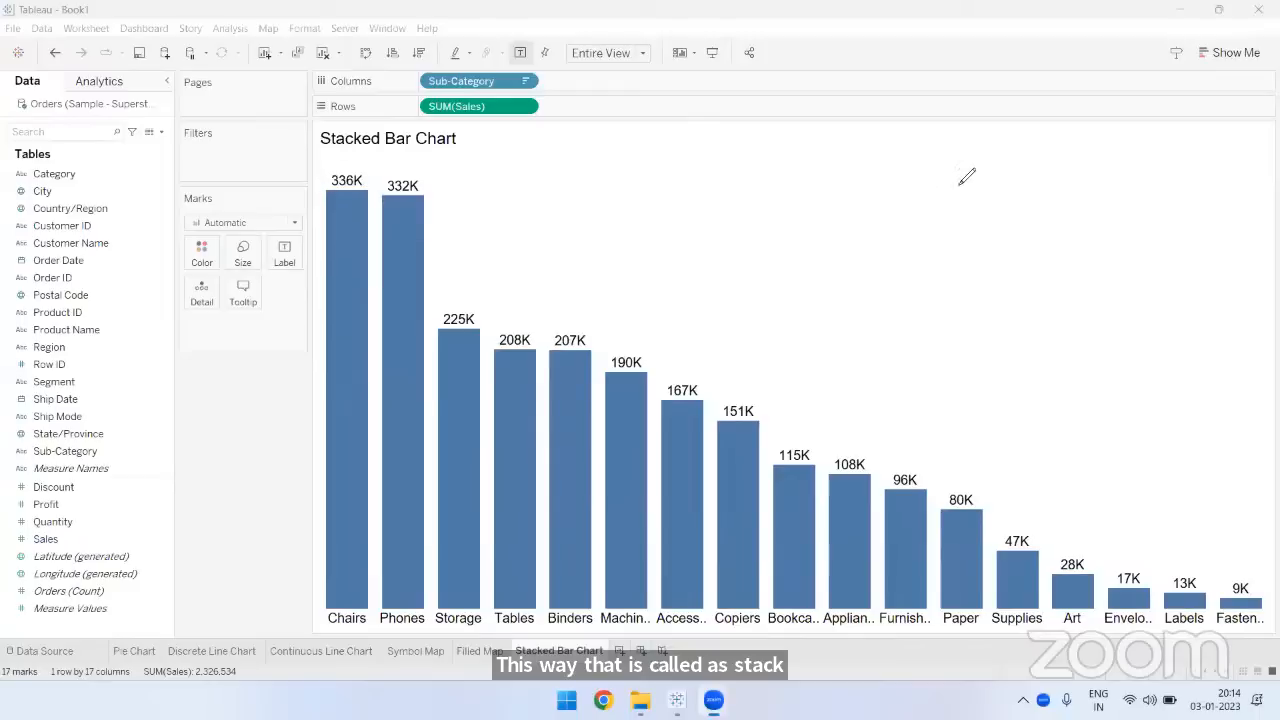
{"action": "left_click_drag", "start_coordinate": [336, 190], "coordinate": [360, 189]}
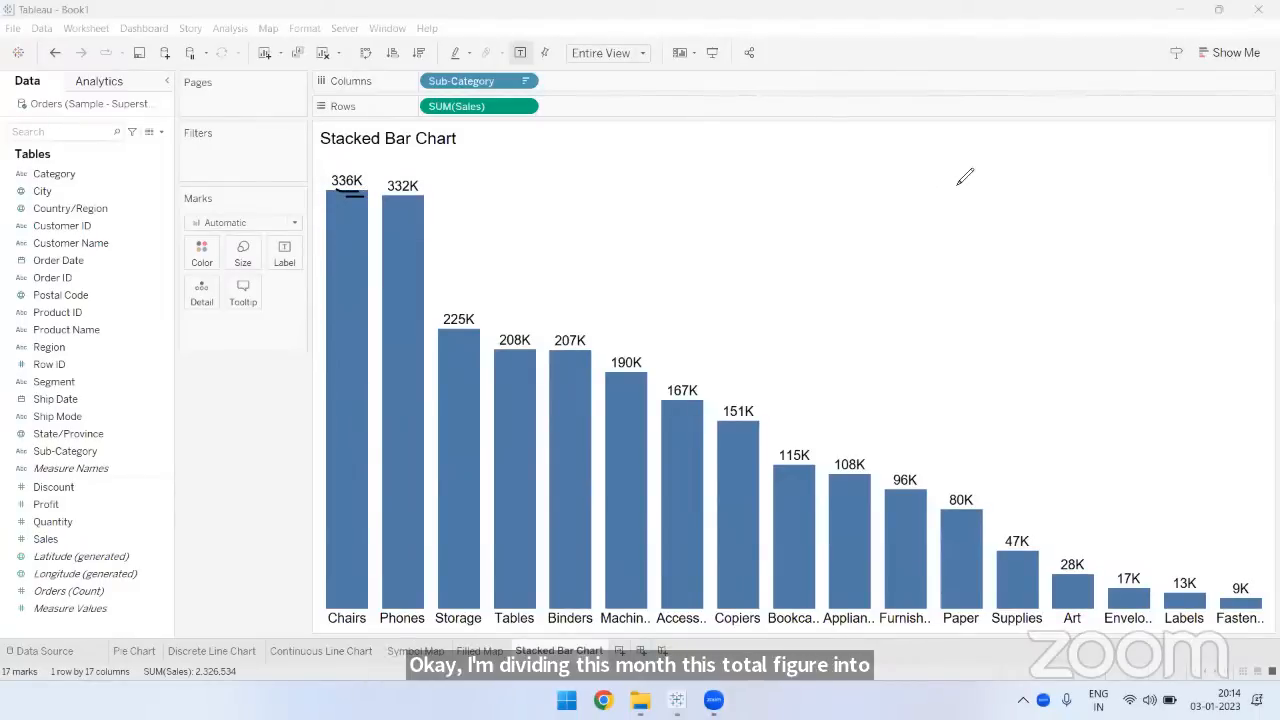
{"action": "left_click", "coordinate": [957, 185]}
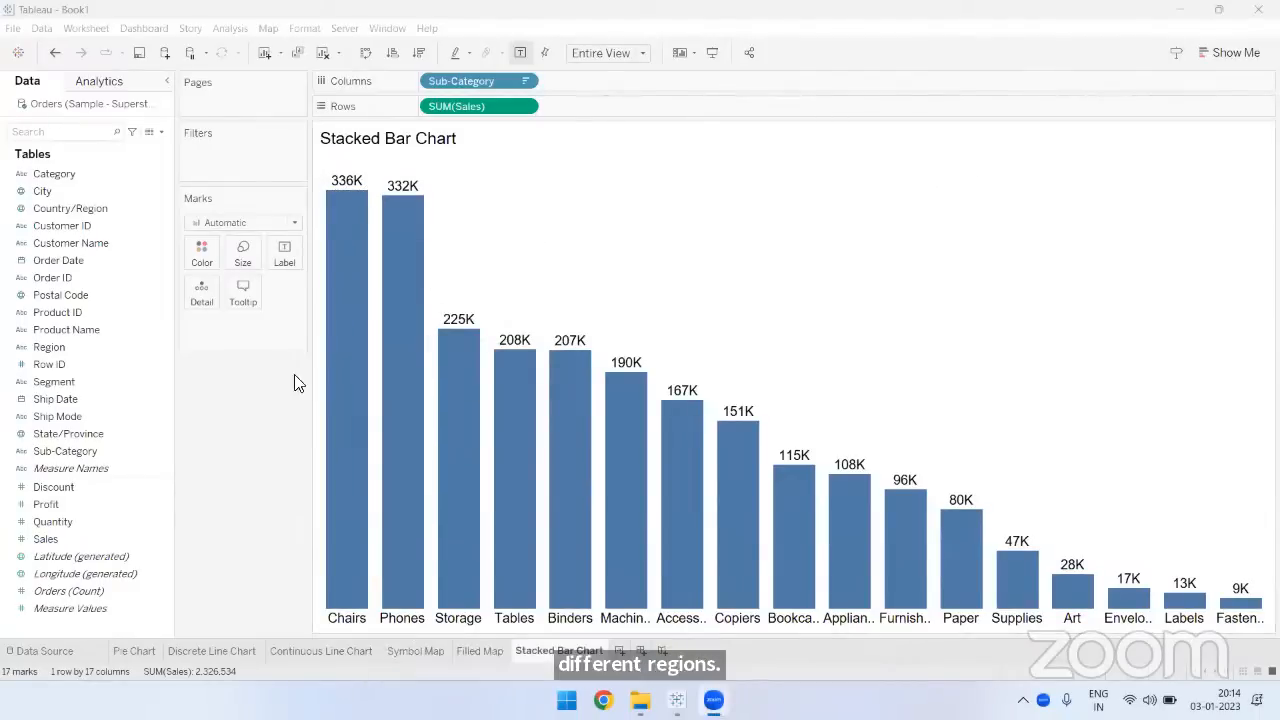
- Color the bars by Region to stack them, and hide the Region color legend
{"action": "left_click_drag", "start_coordinate": [74, 344], "coordinate": [205, 258]}
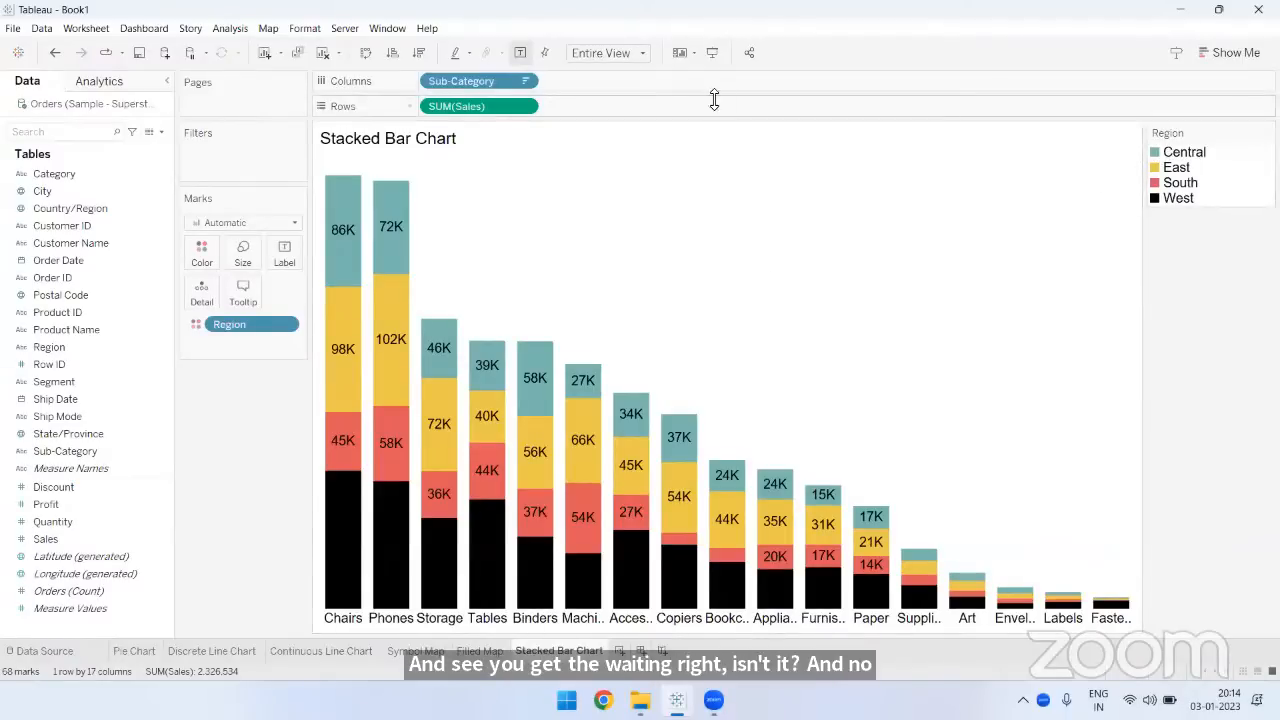
{"action": "left_click", "coordinate": [679, 52]}
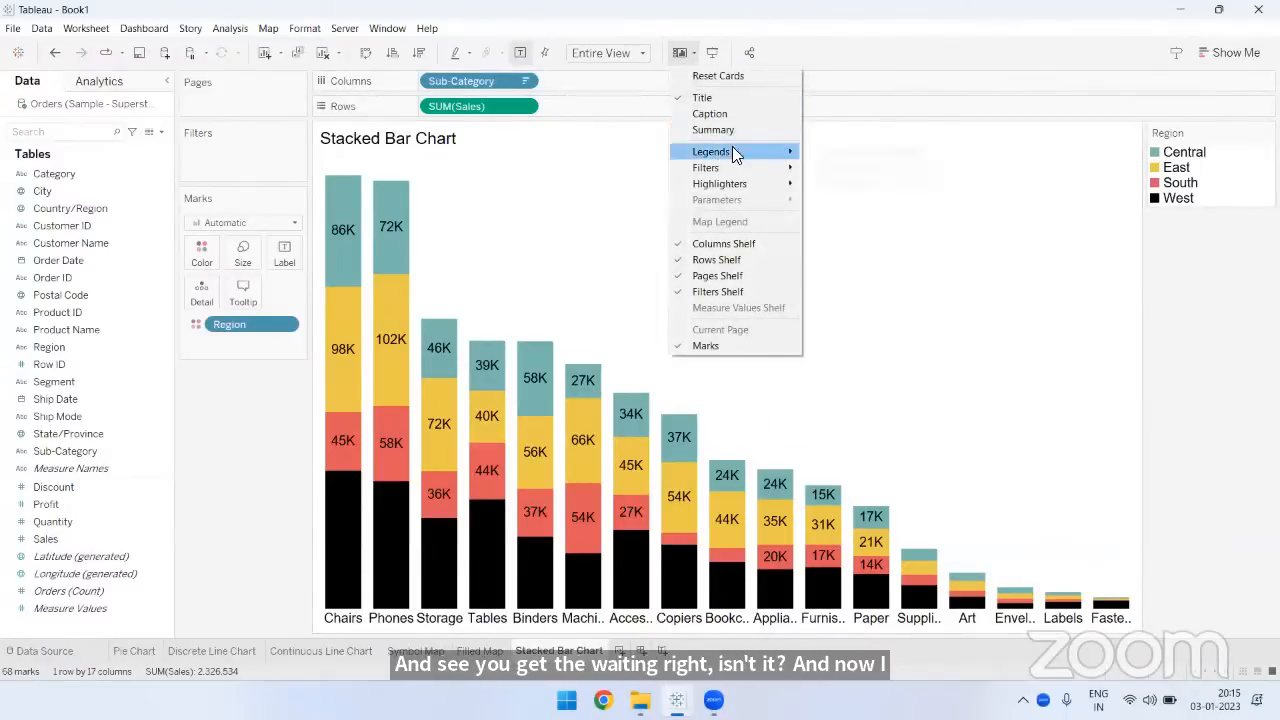
{"action": "mouse_move", "coordinate": [732, 152]}
{"action": "left_click", "coordinate": [823, 152]}
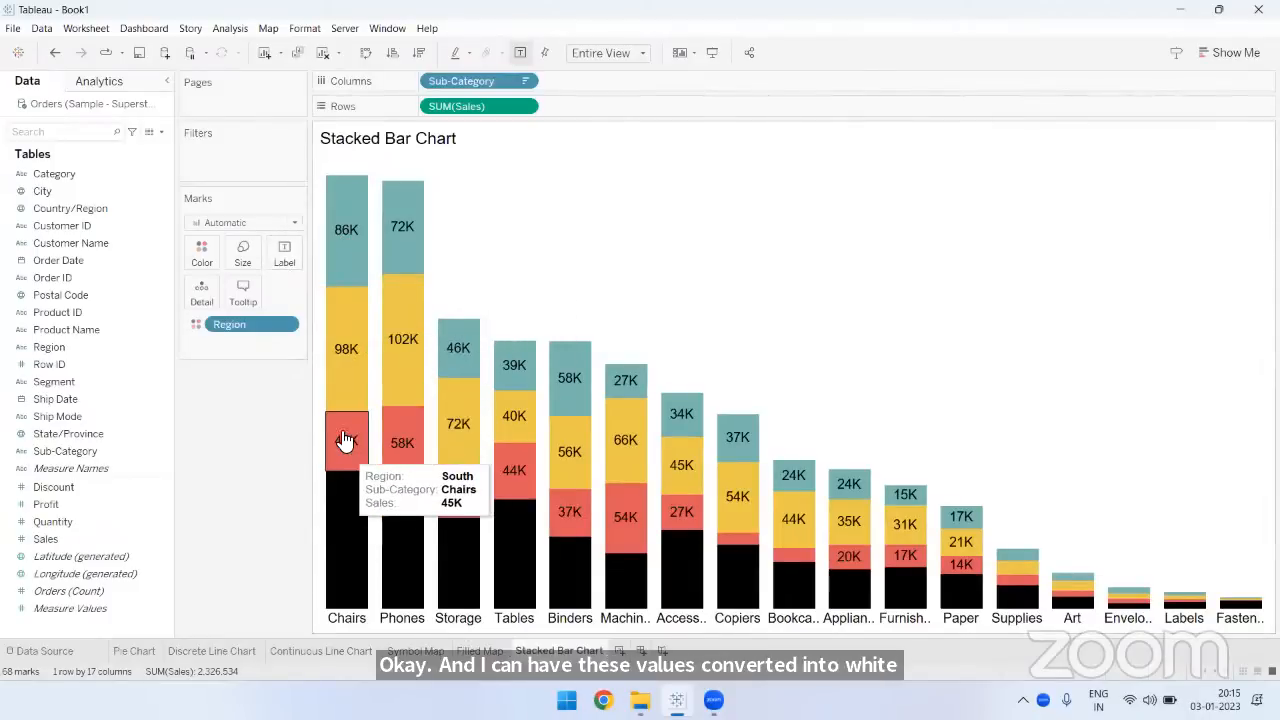
- Change the font color of the mark labels to white
{"action": "left_click", "coordinate": [284, 252]}
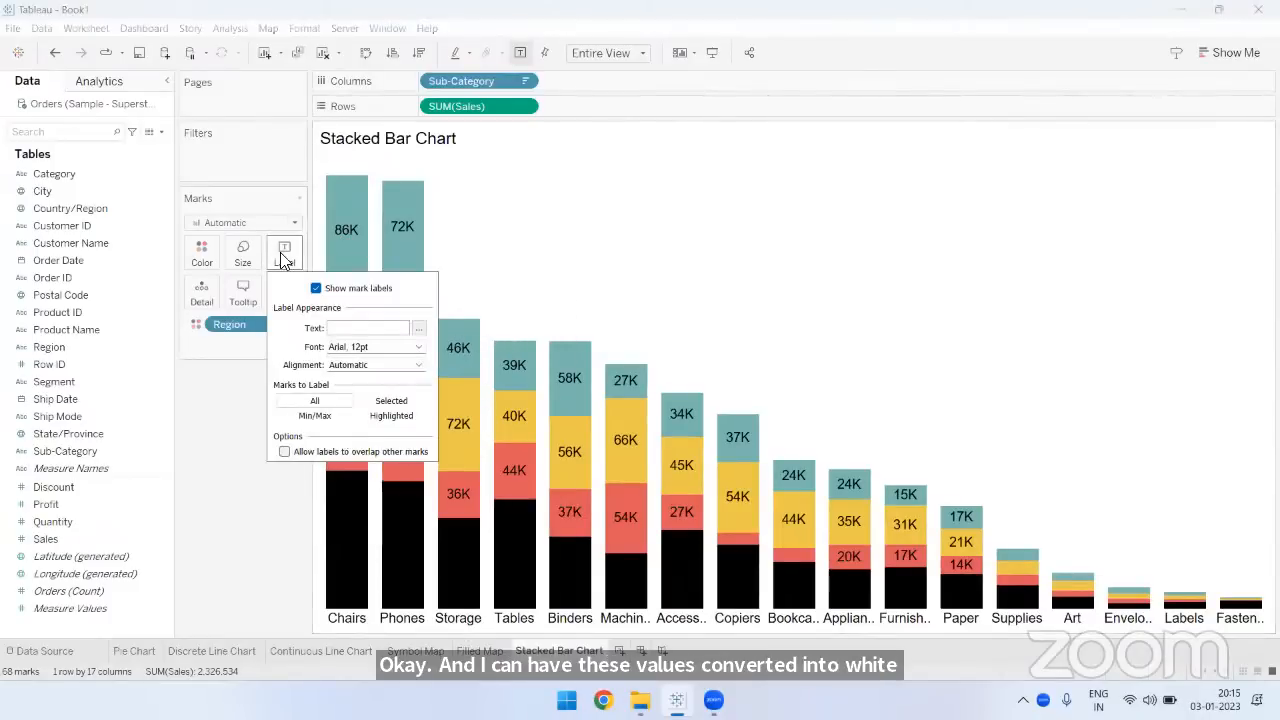
{"action": "left_click", "coordinate": [328, 347]}
{"action": "left_click", "coordinate": [351, 452]}
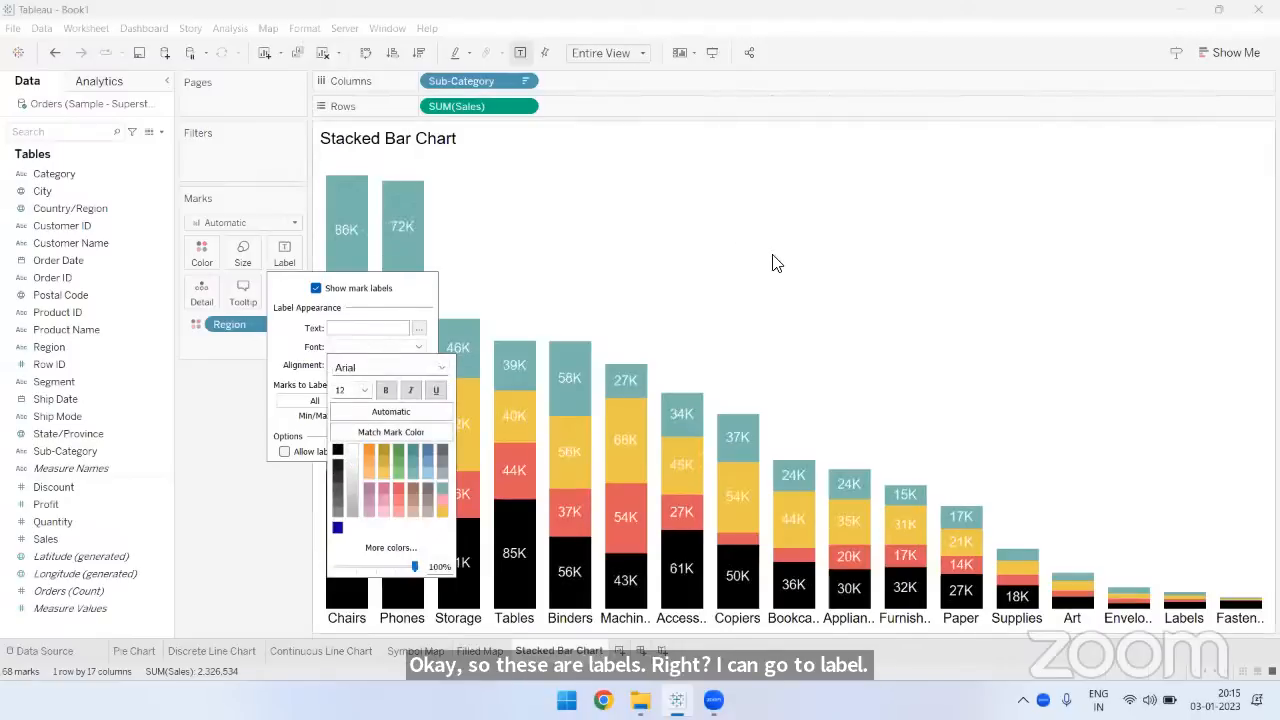
{"action": "left_click", "coordinate": [620, 254]}
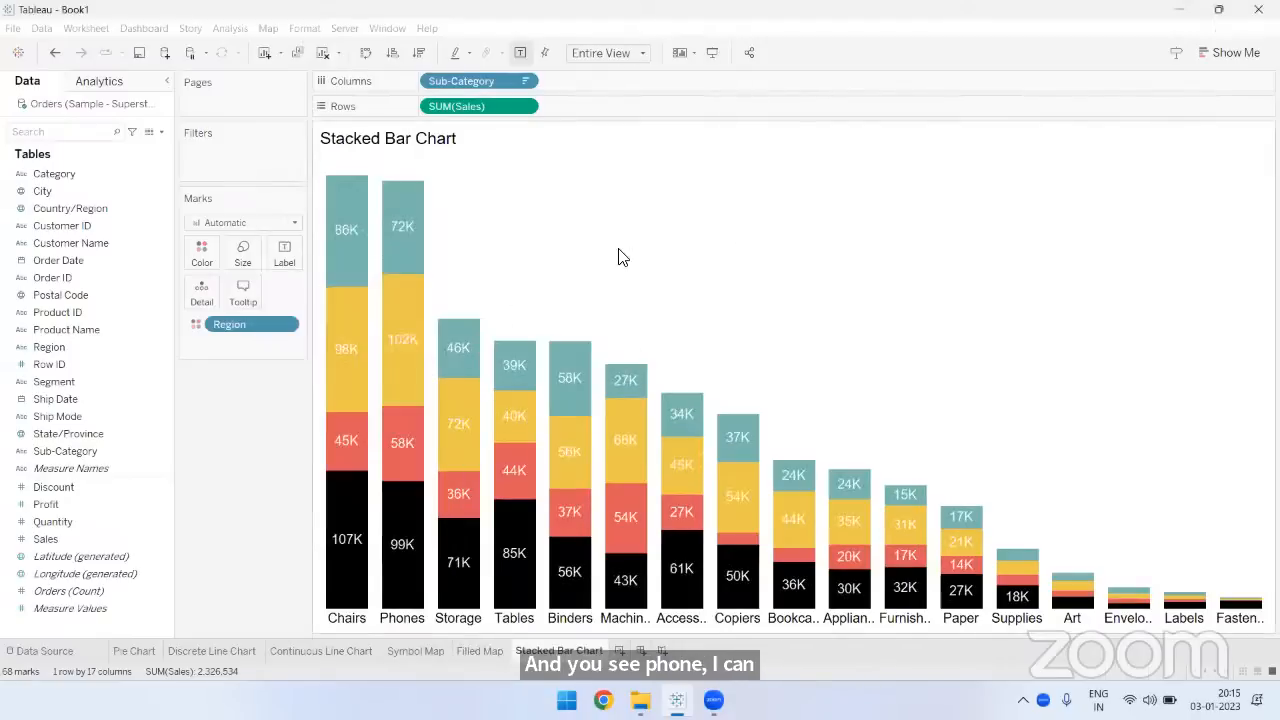
- Add a black border around the region segments of the stacked bars
{"action": "left_click", "coordinate": [205, 258]}
{"action": "mouse_move", "coordinate": [334, 196]}
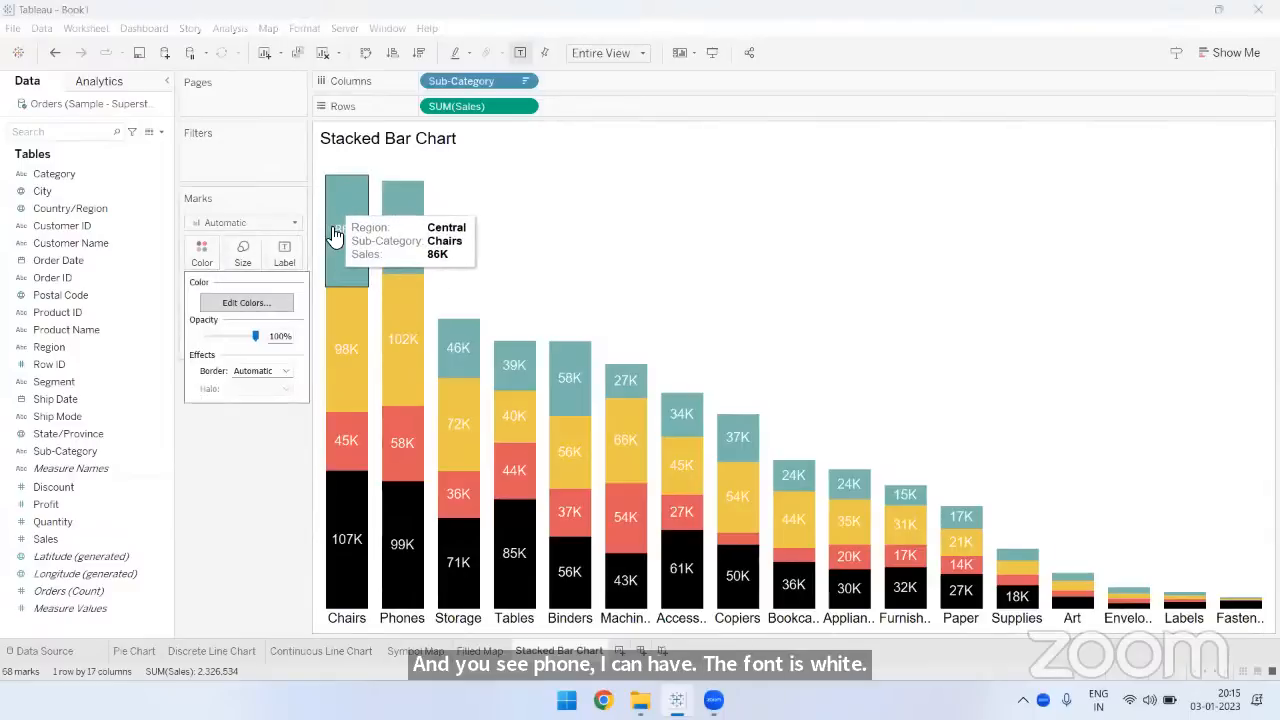
{"action": "left_click", "coordinate": [248, 371]}
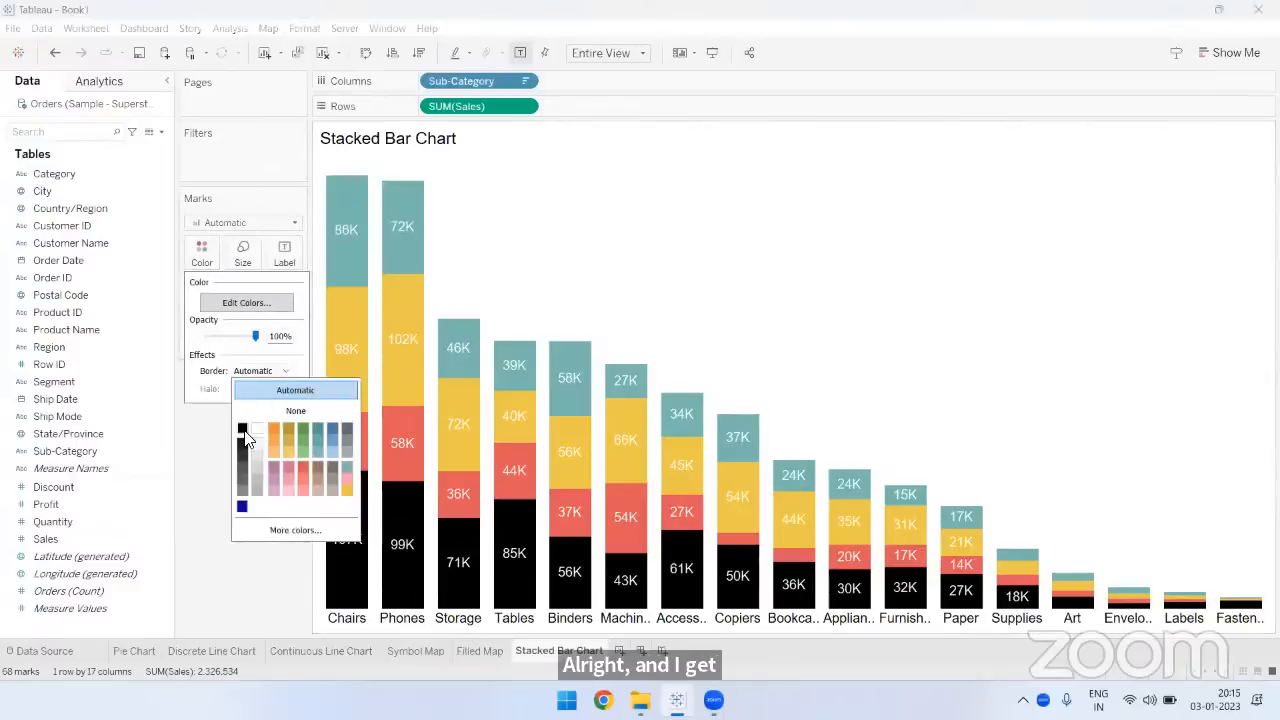
{"action": "left_click", "coordinate": [828, 257]}
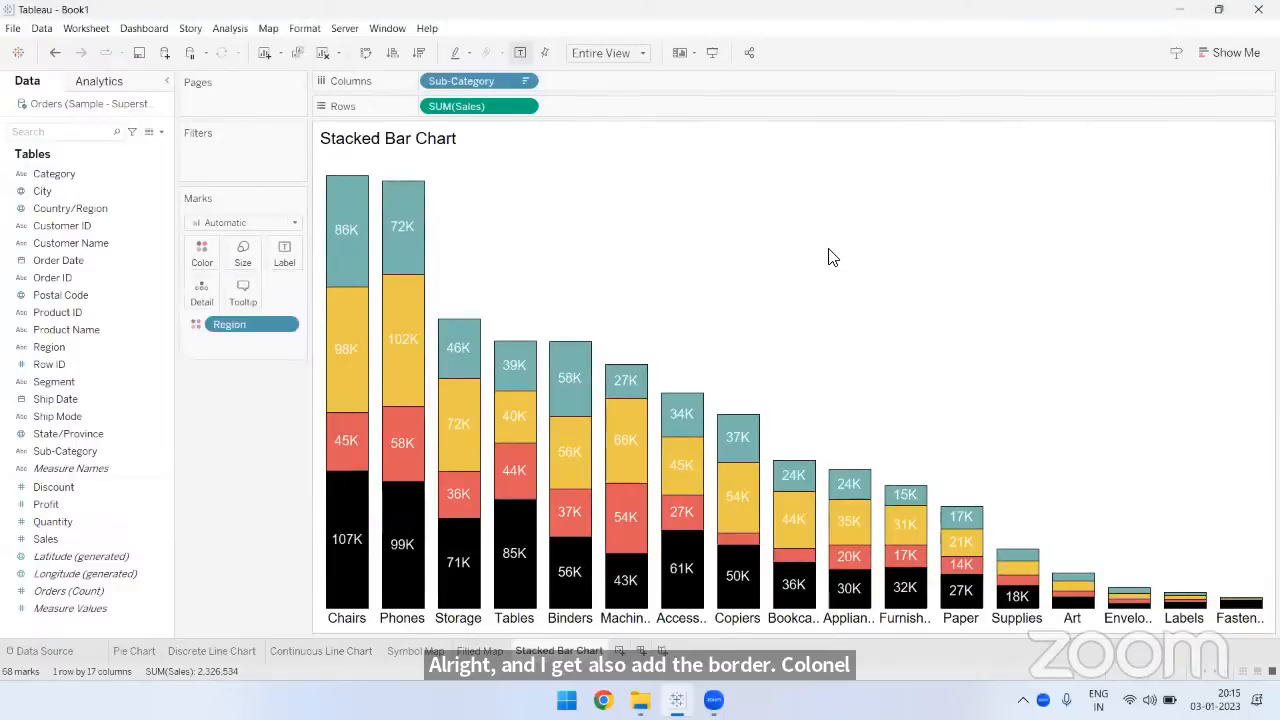
- View the stacked bar chart in presentation mode, exit it, and check the regional sales details of the Chairs bar
{"action": "left_click", "coordinate": [712, 52]}
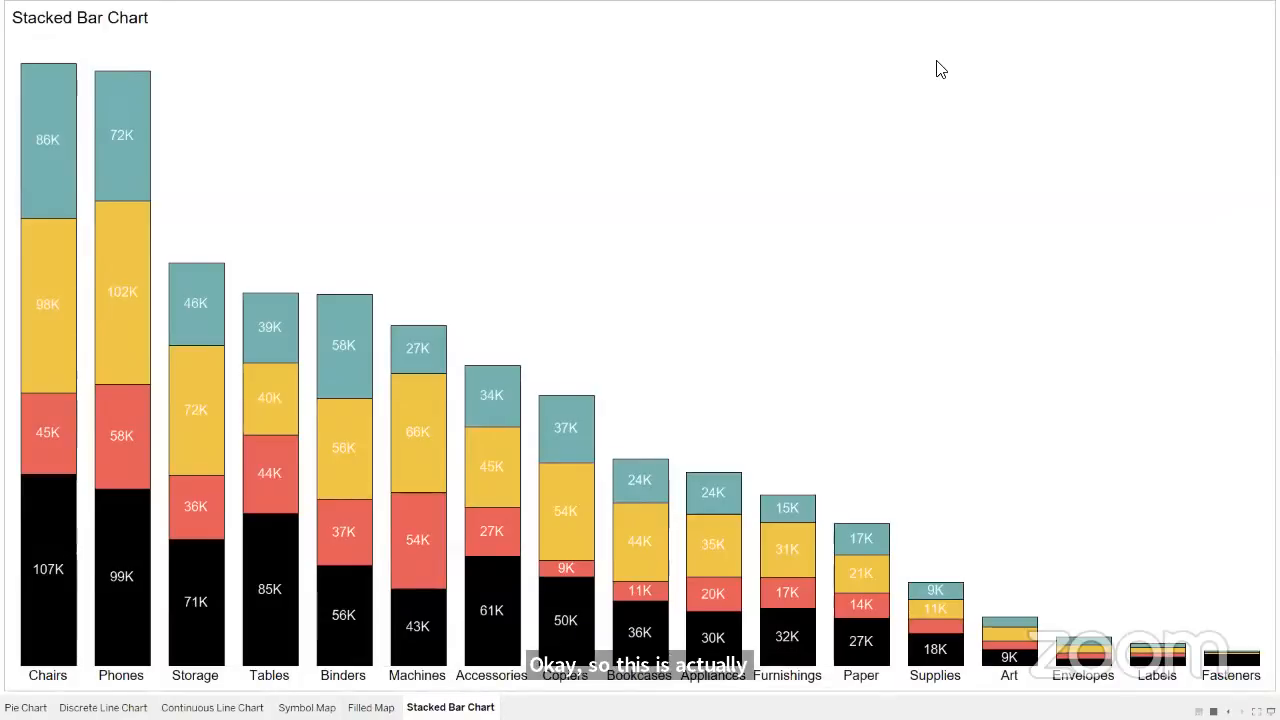
{"action": "key", "text": "Escape"}
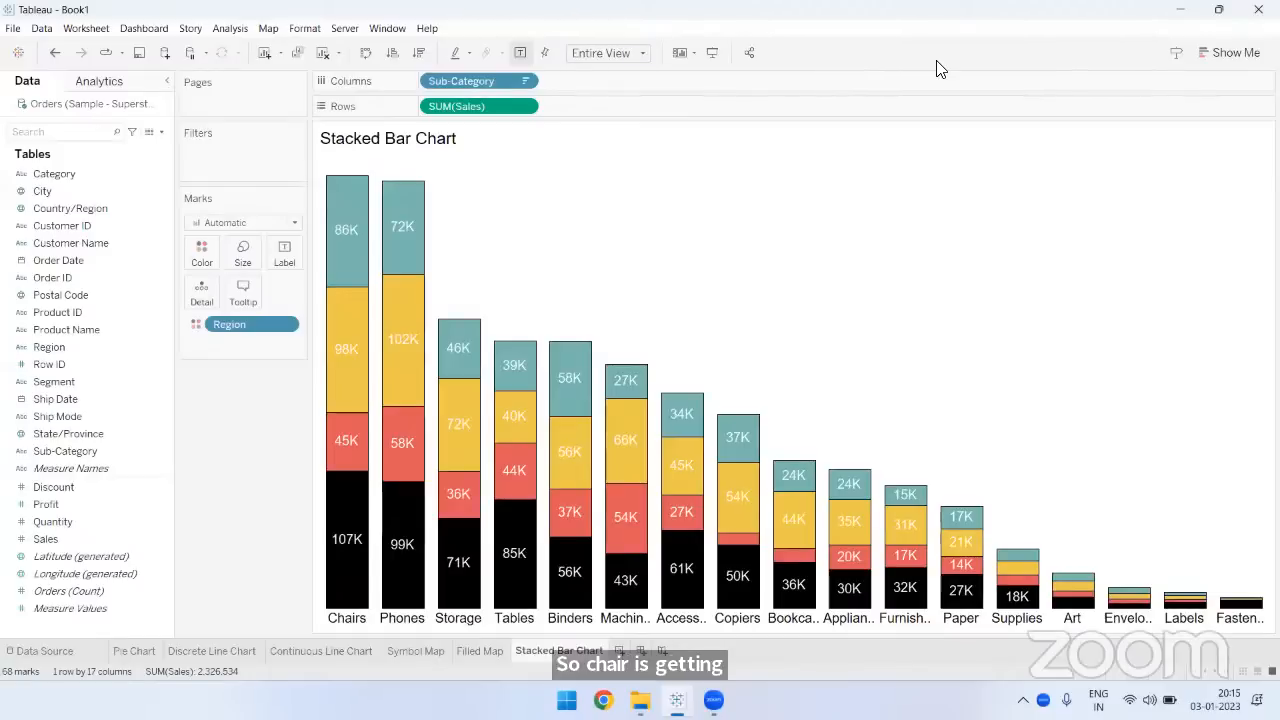
{"action": "mouse_move", "coordinate": [330, 240]}
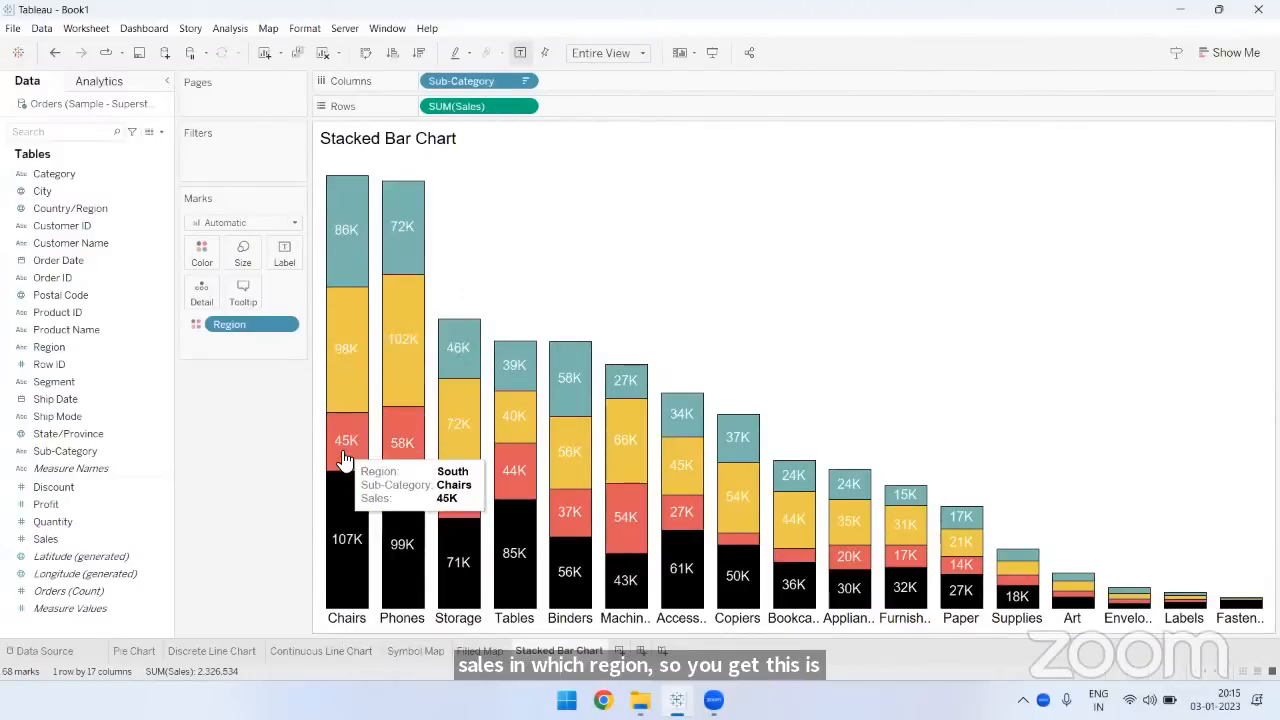
{"action": "mouse_move", "coordinate": [348, 553]}
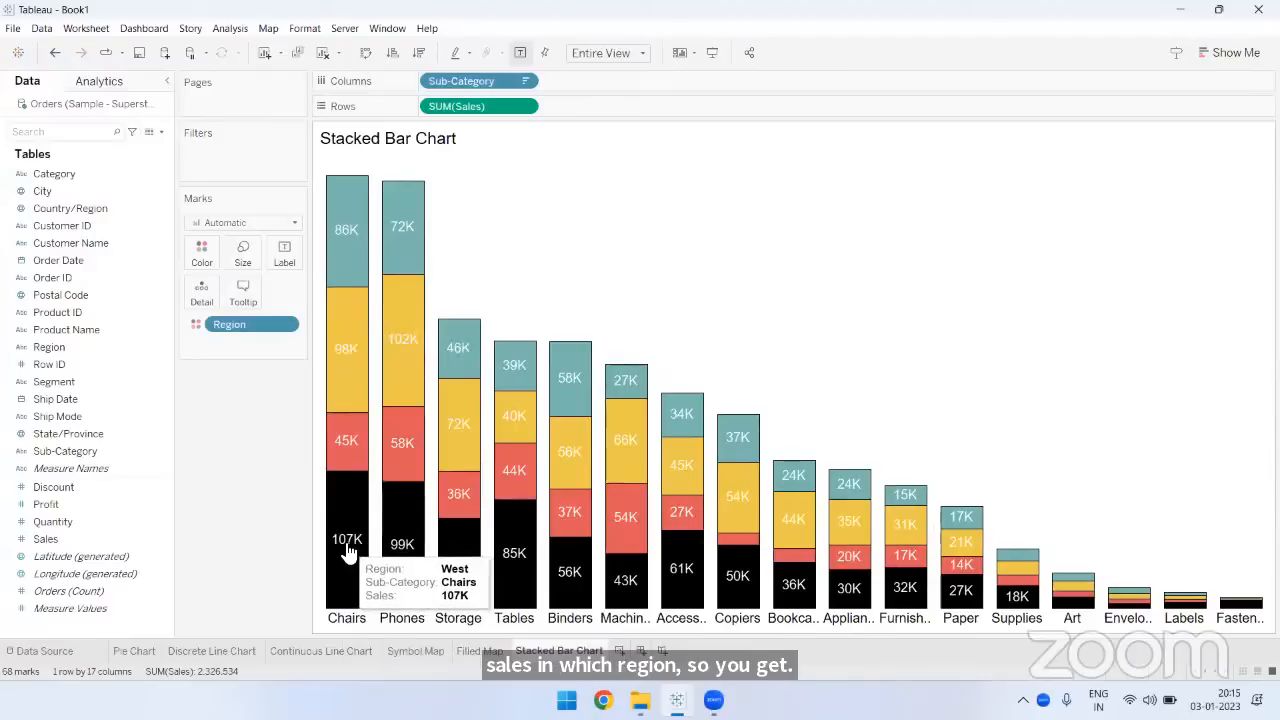
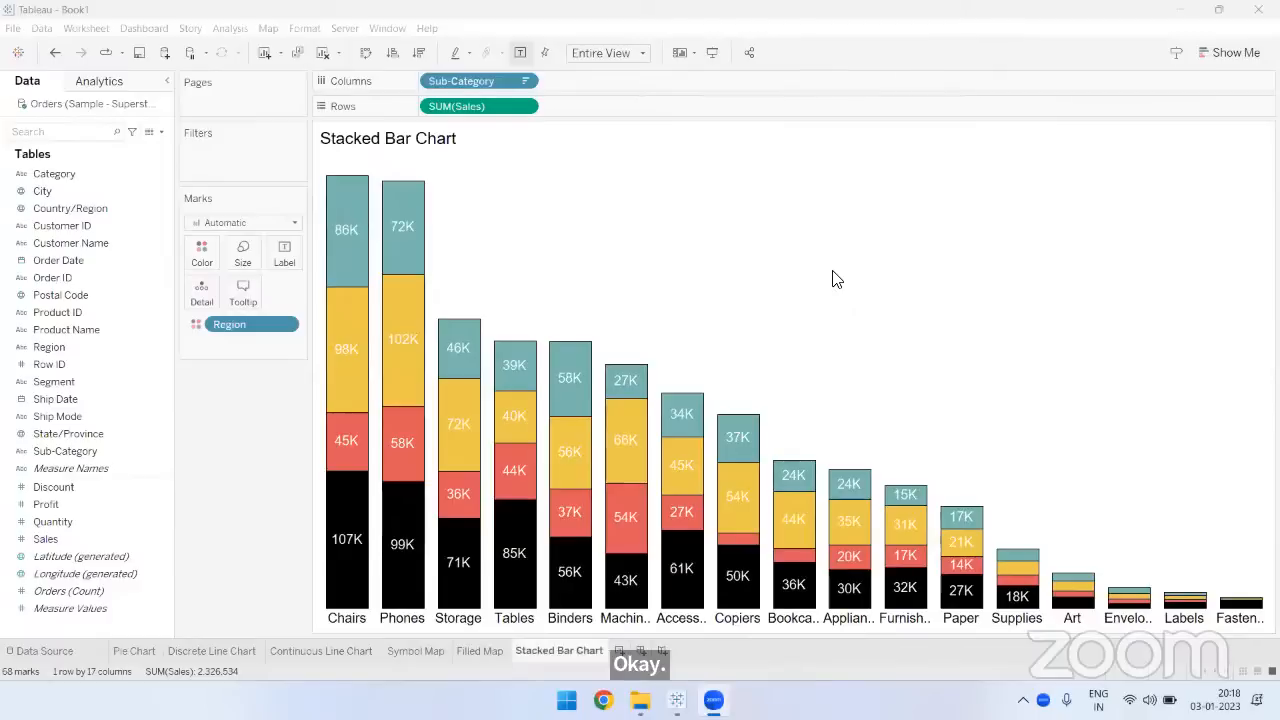
- Check the Grid Lines and Axis Rulers settings in the stacked bar chart's row line formatting, and close the formatting
{"action": "right_click", "coordinate": [795, 230]}
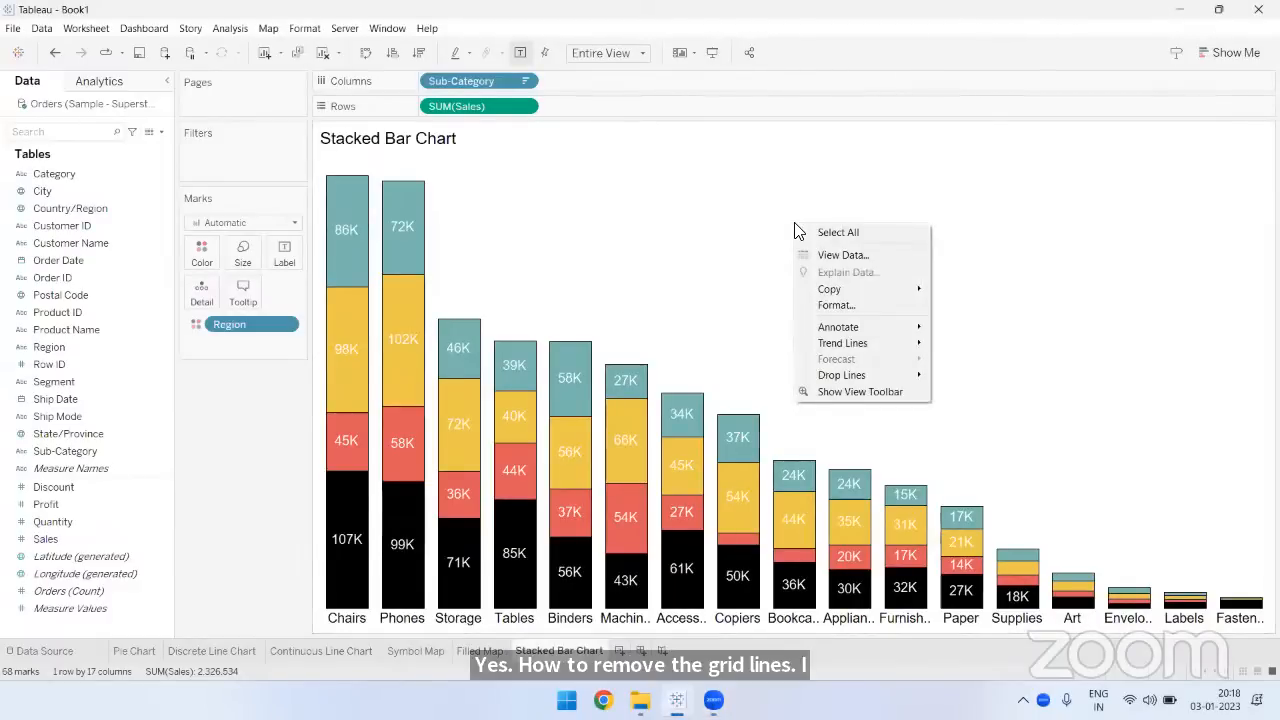
{"action": "left_click", "coordinate": [822, 308]}
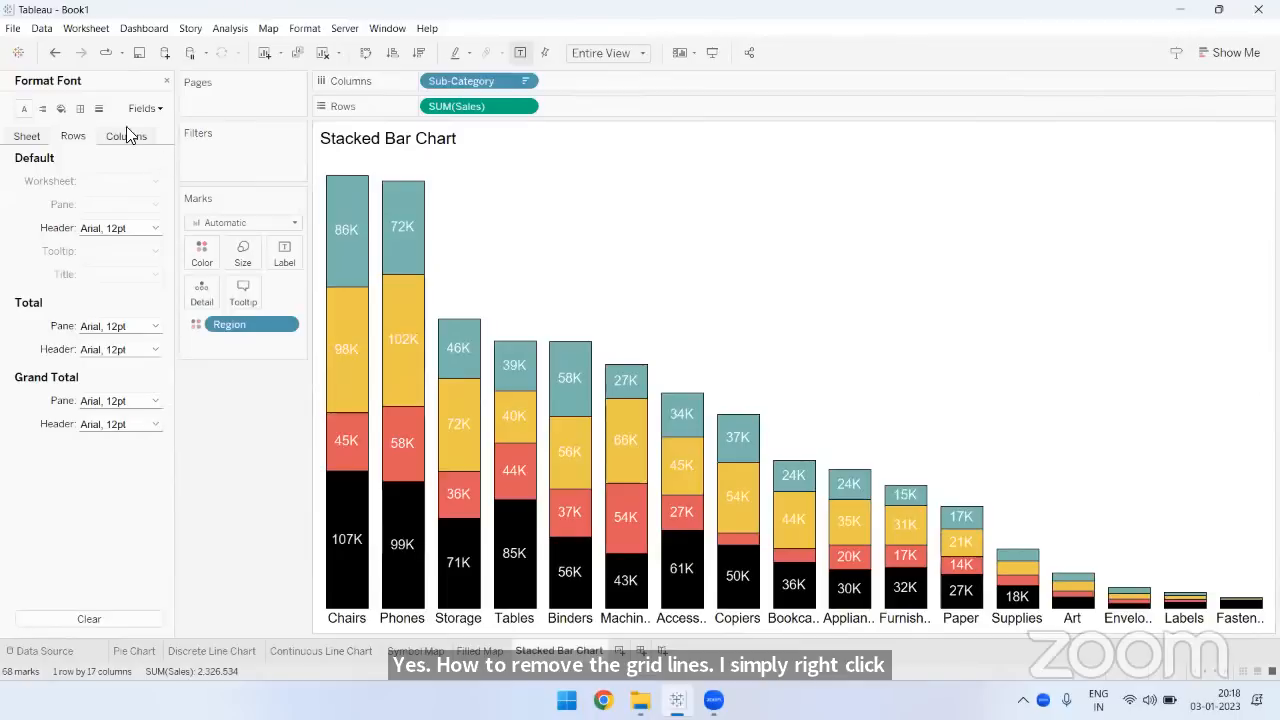
{"action": "left_click", "coordinate": [99, 110]}
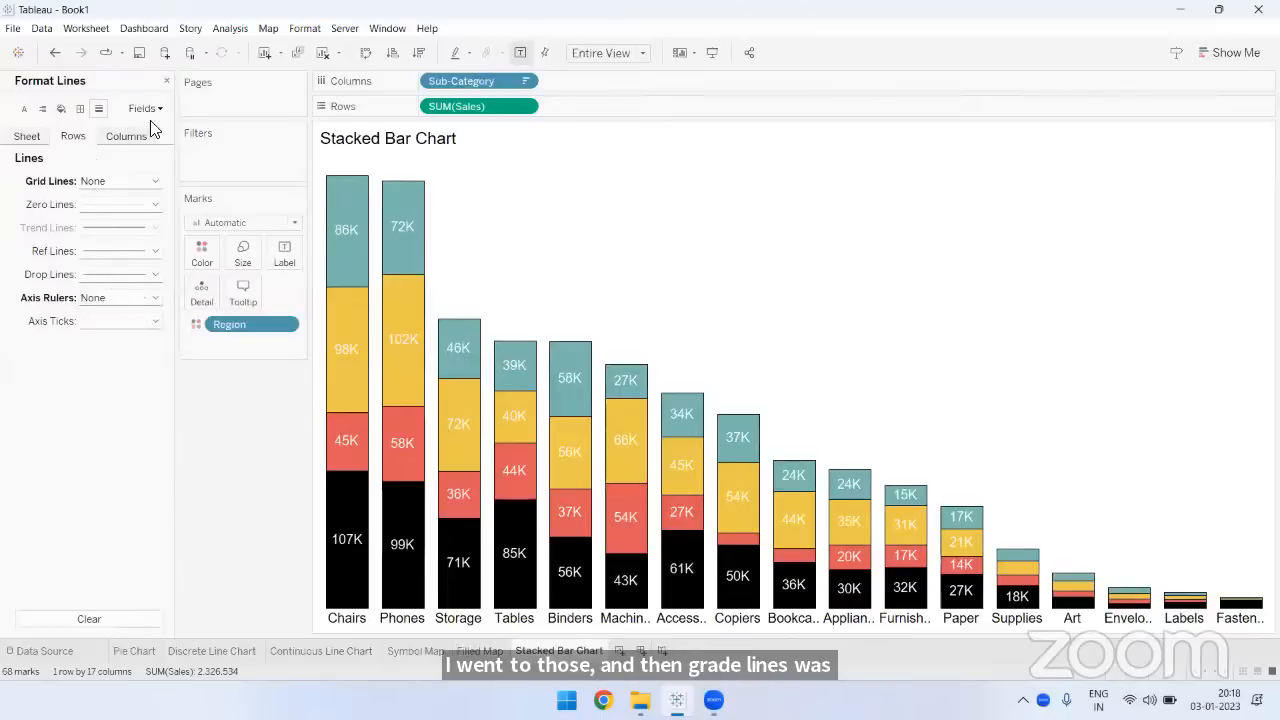
{"action": "left_click", "coordinate": [166, 80]}
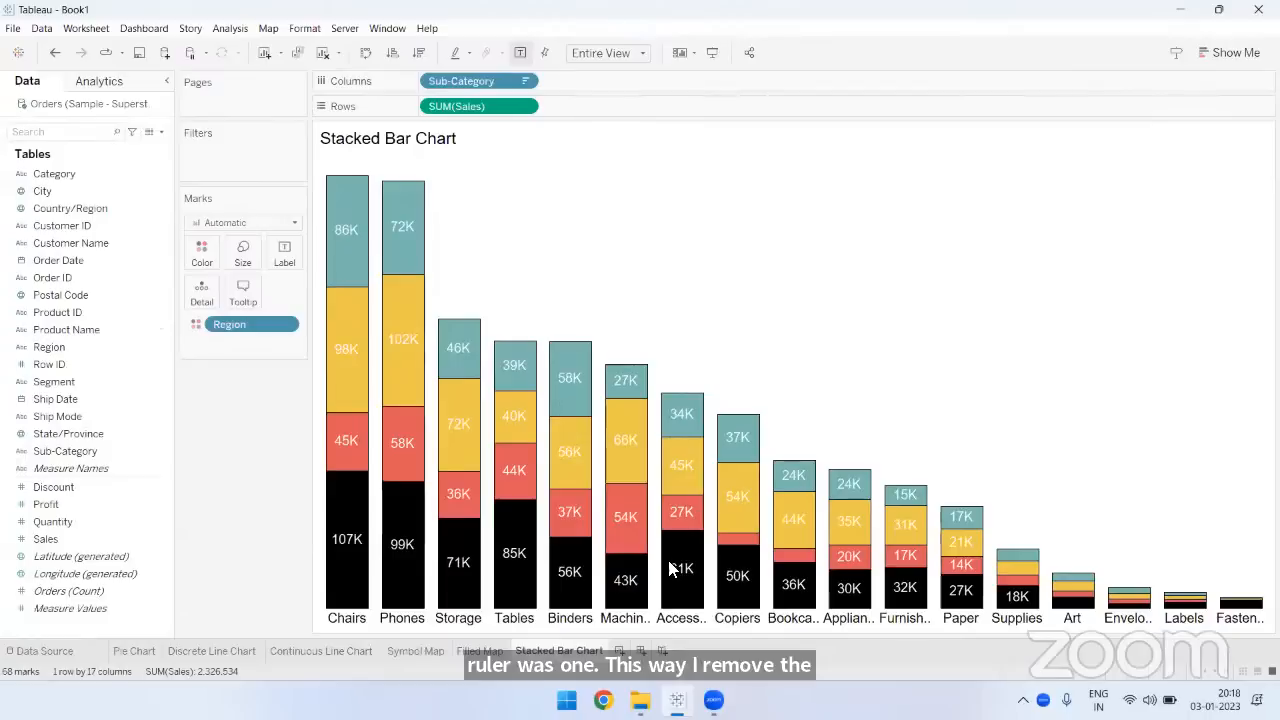
- Examine the regional sales segments of the Chairs bar, from Central down to West
{"action": "left_click", "coordinate": [815, 313]}
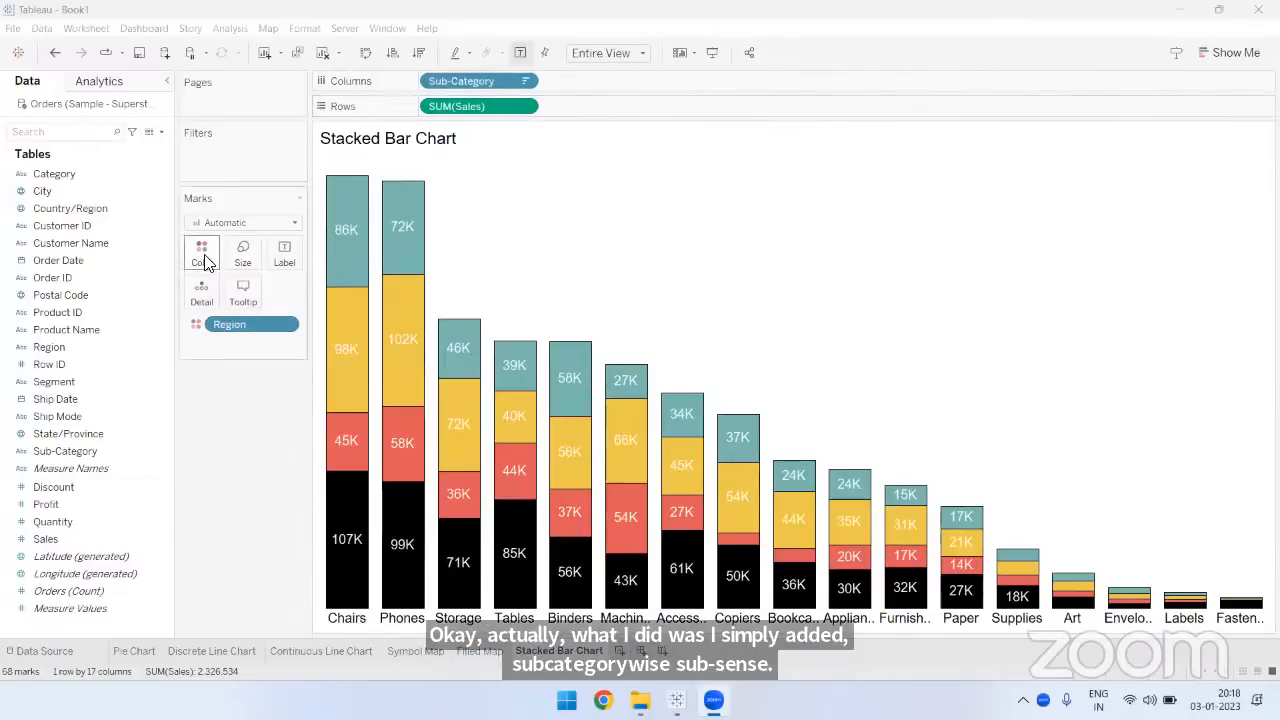
{"action": "mouse_move", "coordinate": [346, 240]}
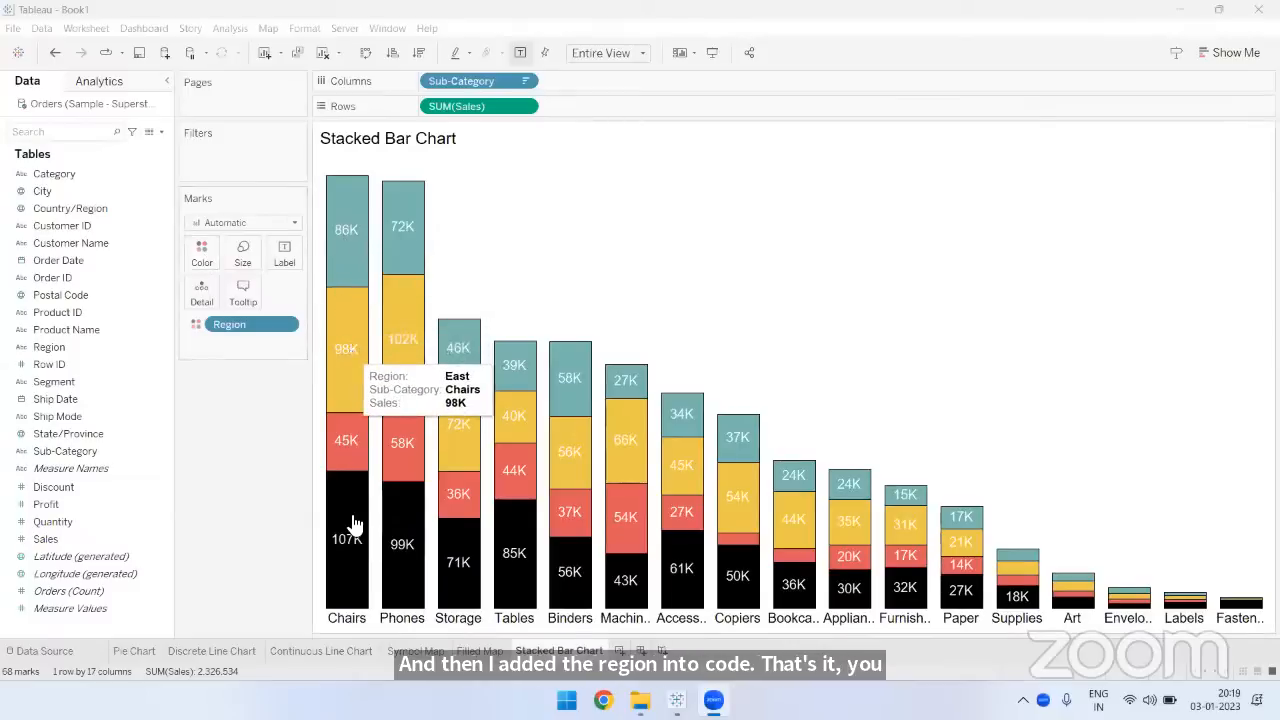
{"action": "mouse_move", "coordinate": [355, 532]}
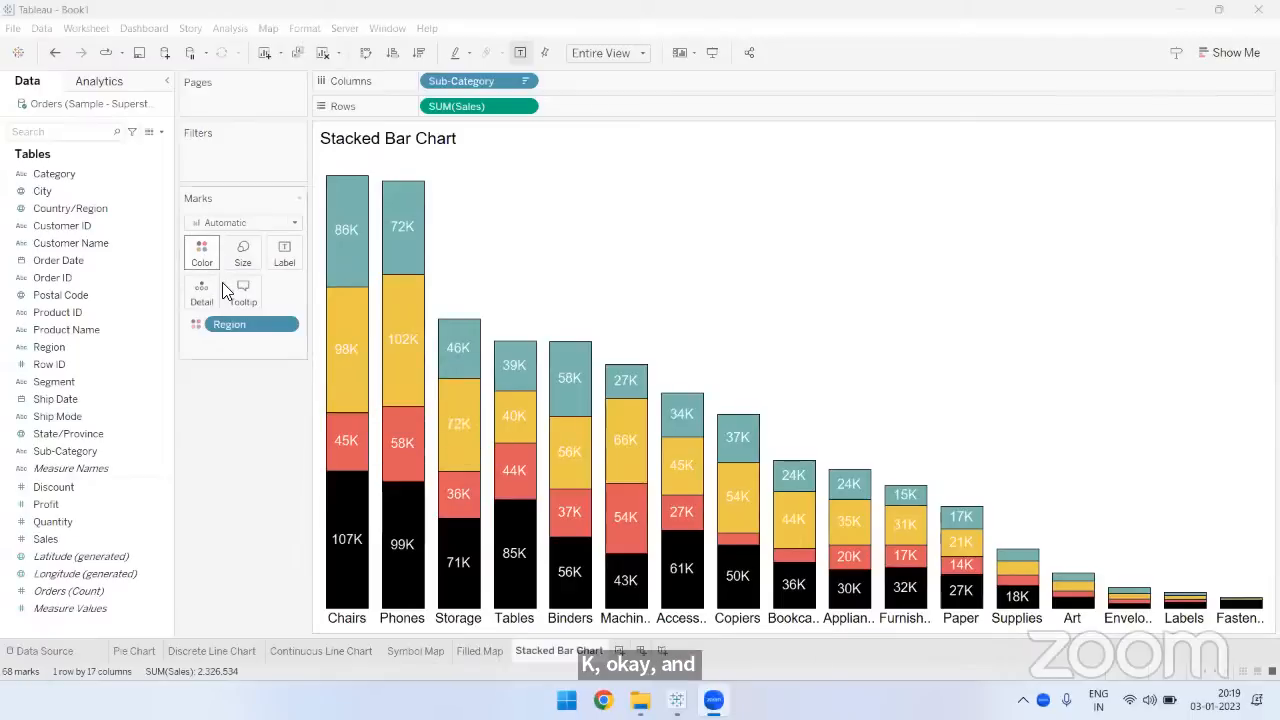
- Edit the Region colors, setting Central to black and West to the Automatic palette's blue
{"action": "left_click", "coordinate": [202, 252]}
{"action": "left_click", "coordinate": [240, 303]}
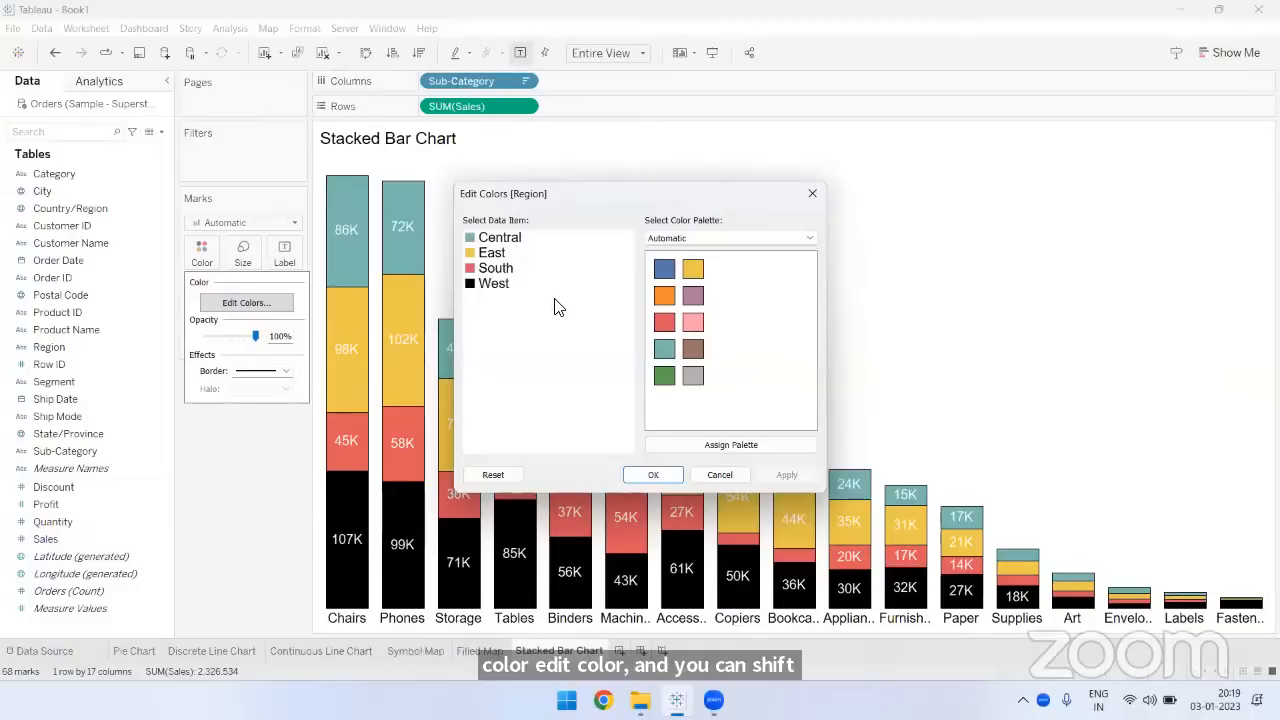
{"action": "double_click", "coordinate": [505, 240]}
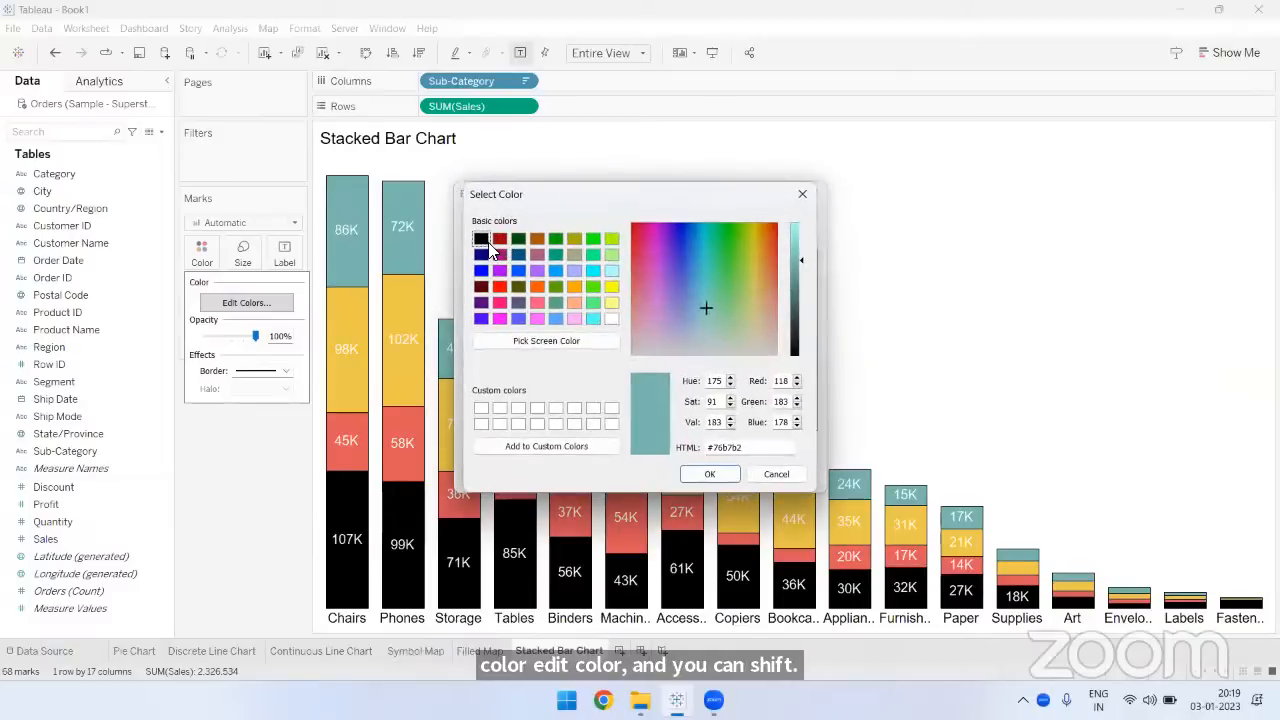
{"action": "left_click", "coordinate": [481, 238]}
{"action": "left_click", "coordinate": [705, 474]}
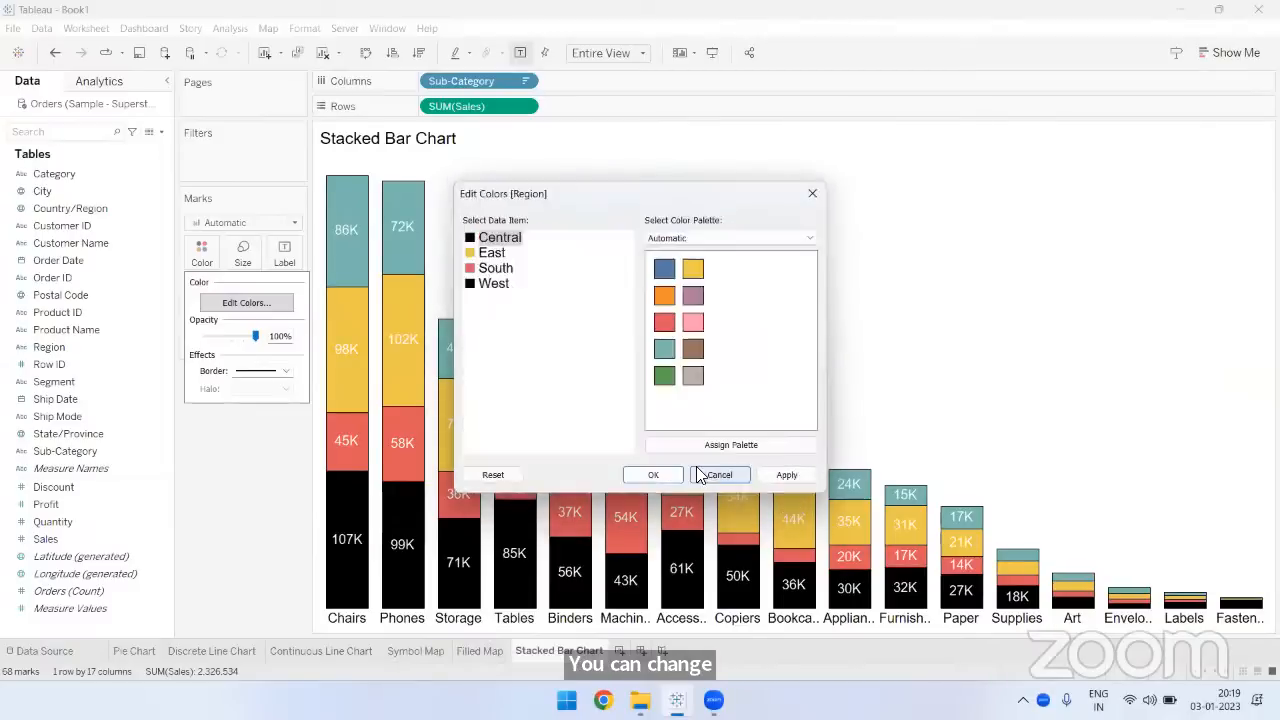
{"action": "left_click", "coordinate": [490, 285]}
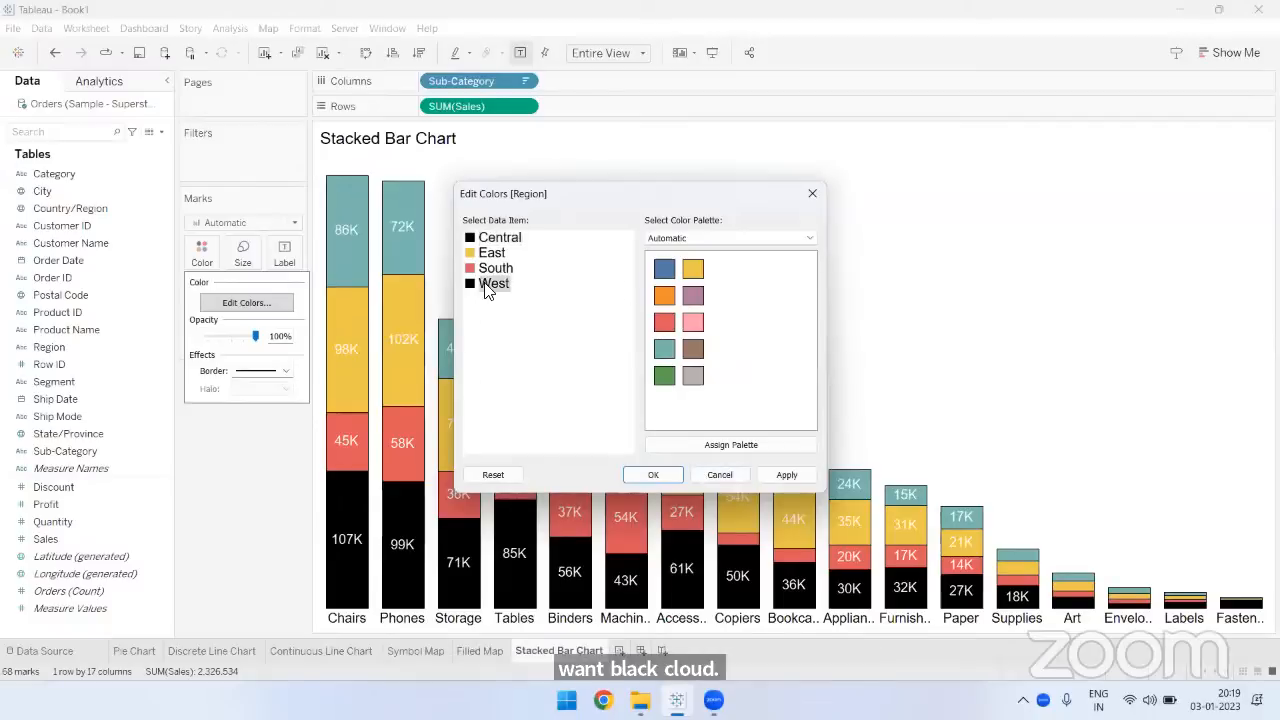
{"action": "left_click", "coordinate": [664, 270]}
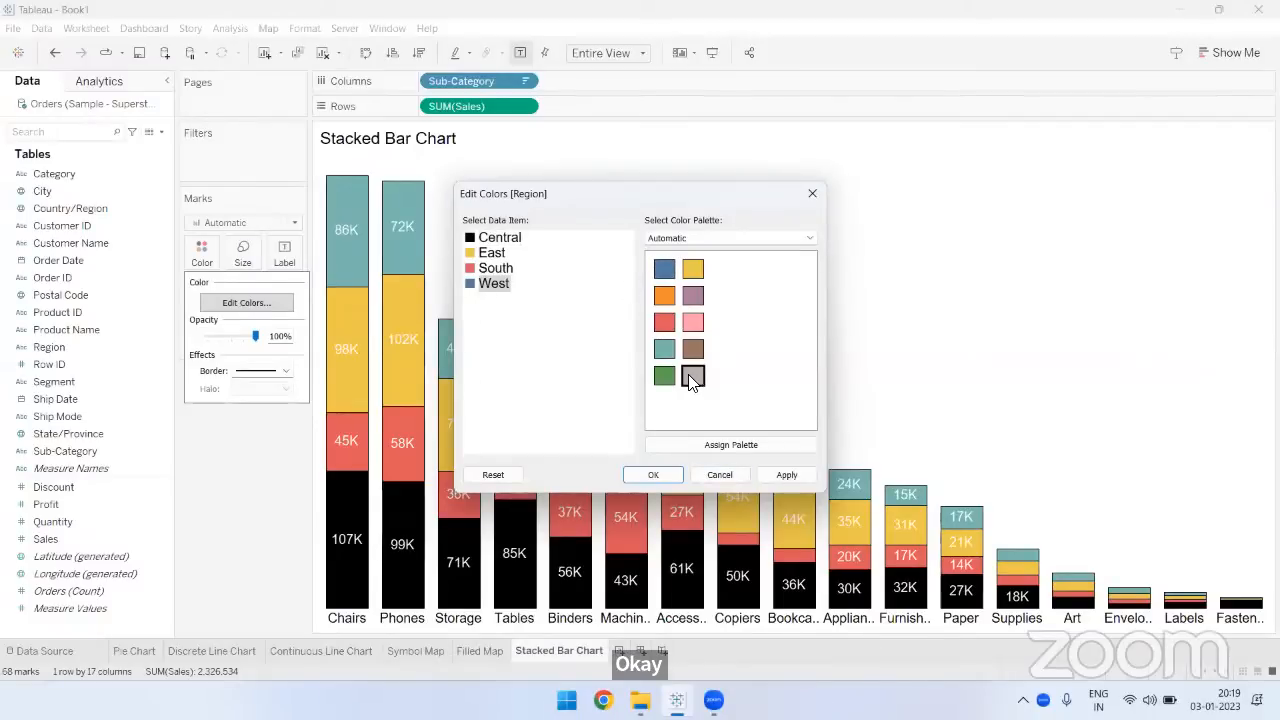
{"action": "left_click", "coordinate": [656, 473]}
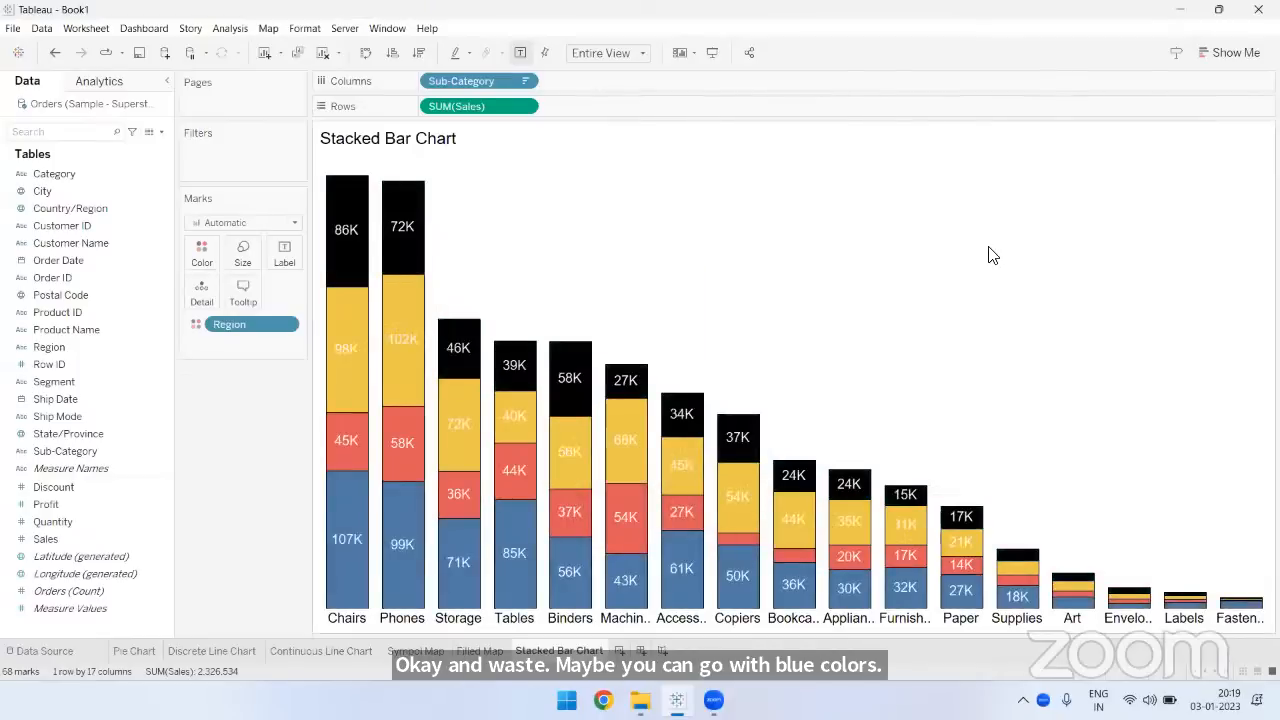
- Change the West region's color to the bright blue #00aaff
{"action": "left_click", "coordinate": [199, 258]}
{"action": "left_click", "coordinate": [232, 302]}
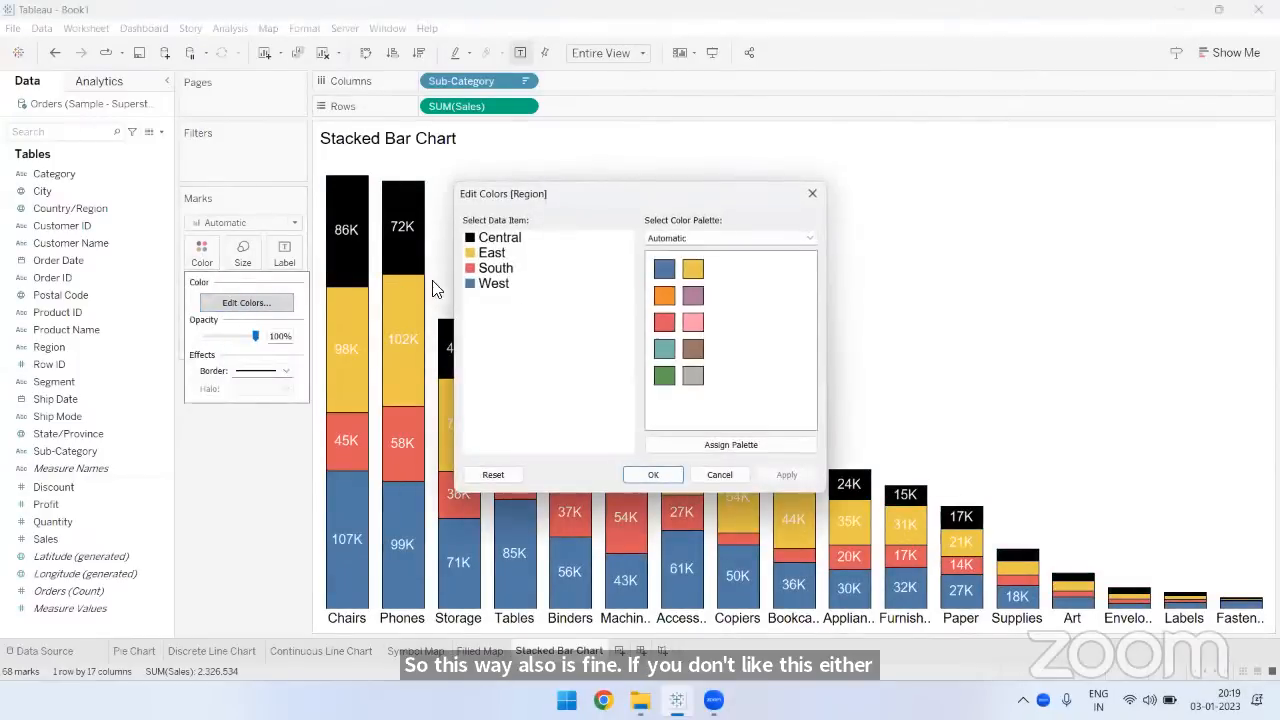
{"action": "left_click", "coordinate": [490, 284]}
{"action": "double_click", "coordinate": [486, 287]}
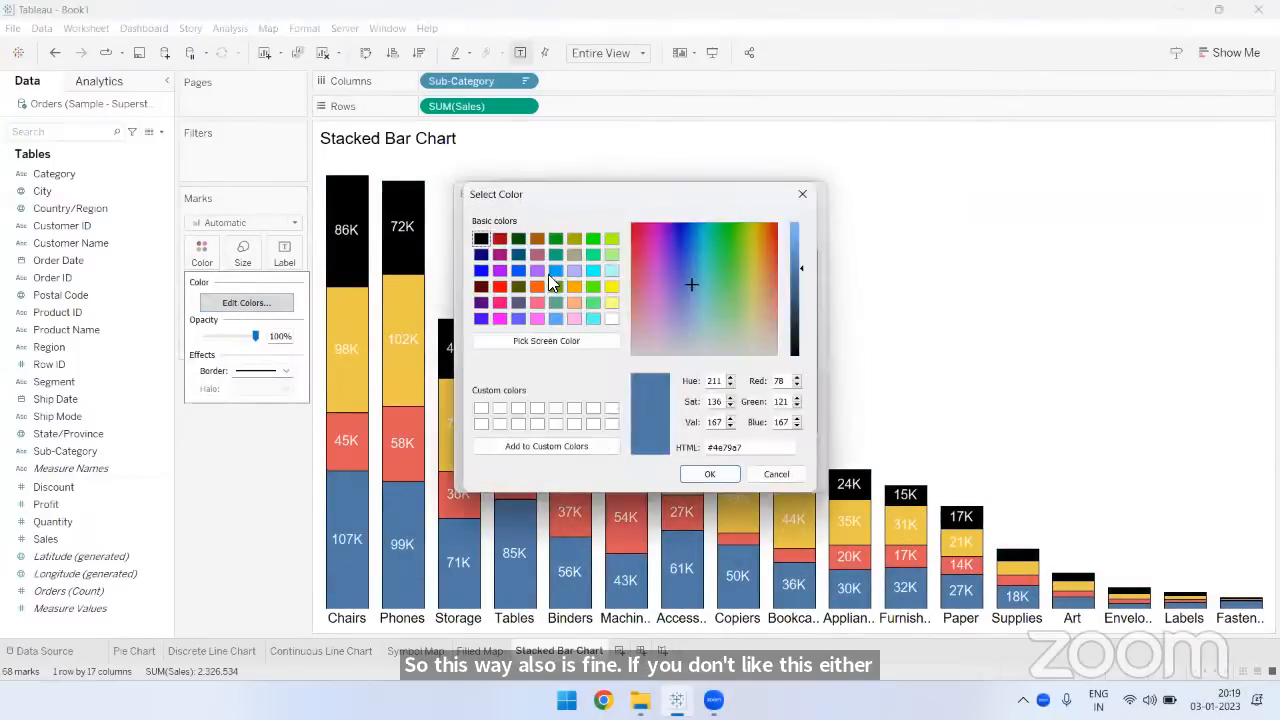
{"action": "left_click", "coordinate": [555, 270]}
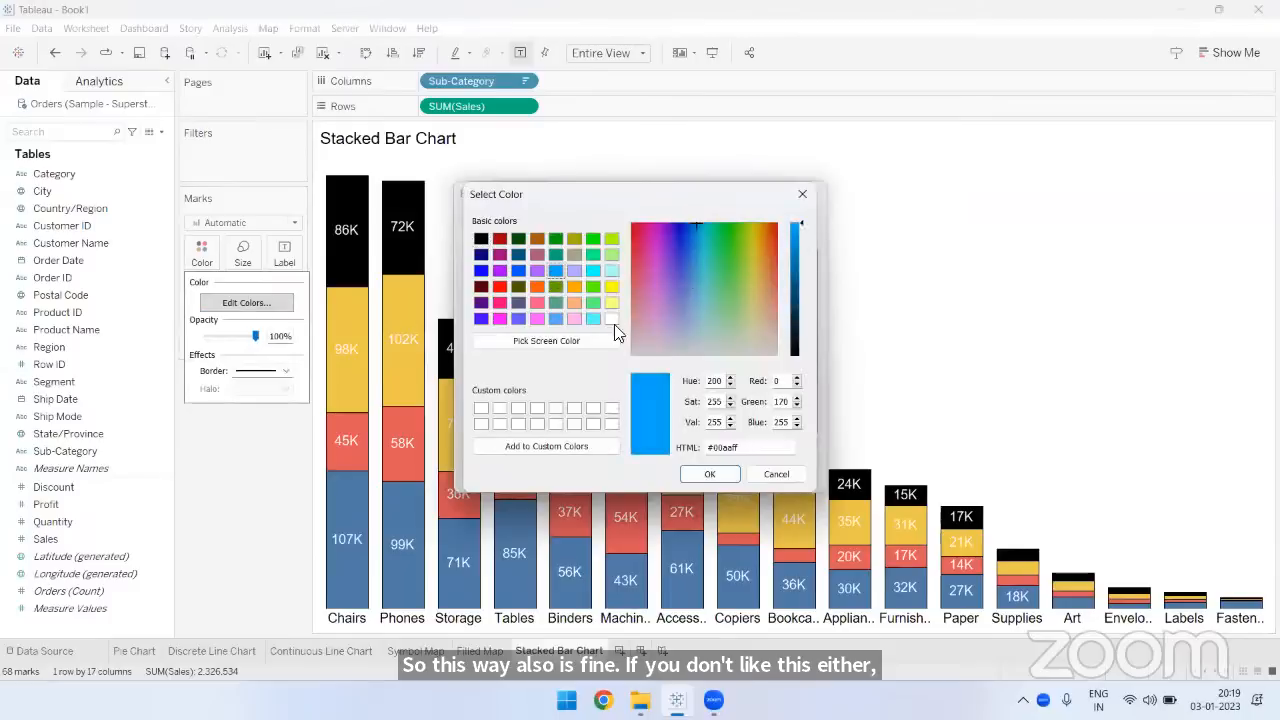
{"action": "left_click", "coordinate": [710, 476]}
{"action": "left_click", "coordinate": [656, 475]}
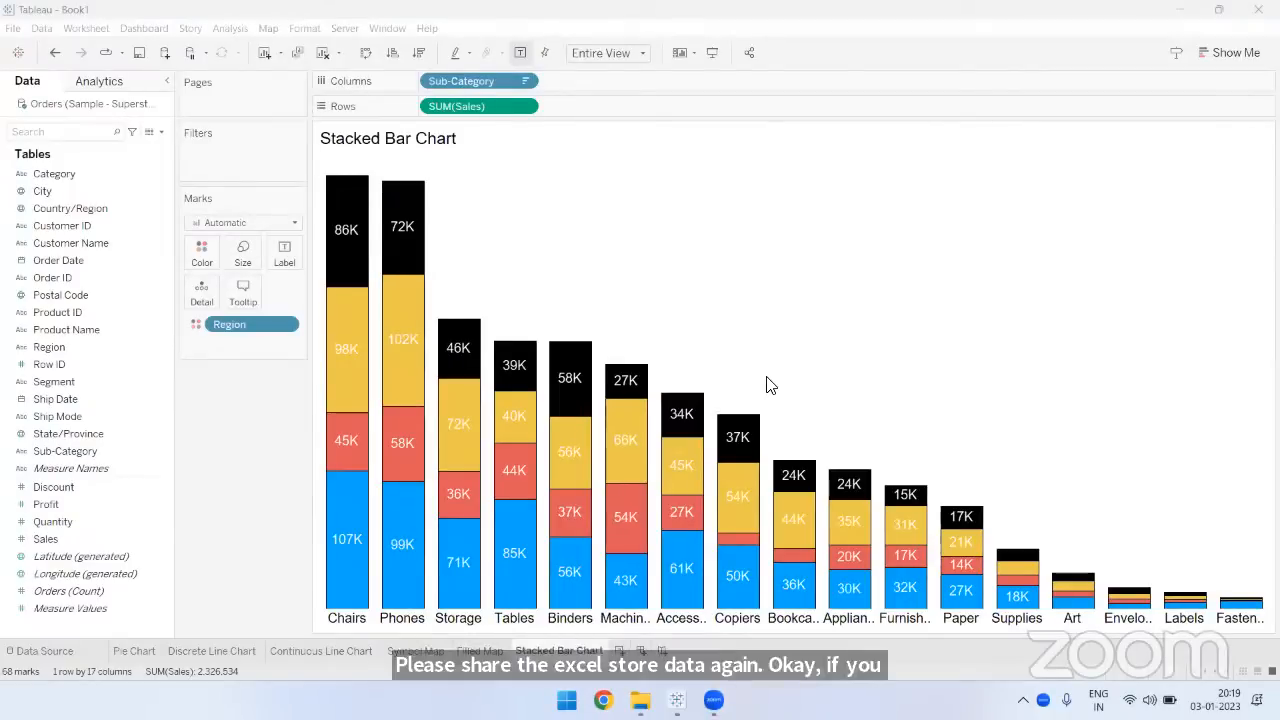
- Look for the Sample - Superstore Excel file in Zoom's file dialog, and close the dialog
{"action": "left_click", "coordinate": [652, 204]}
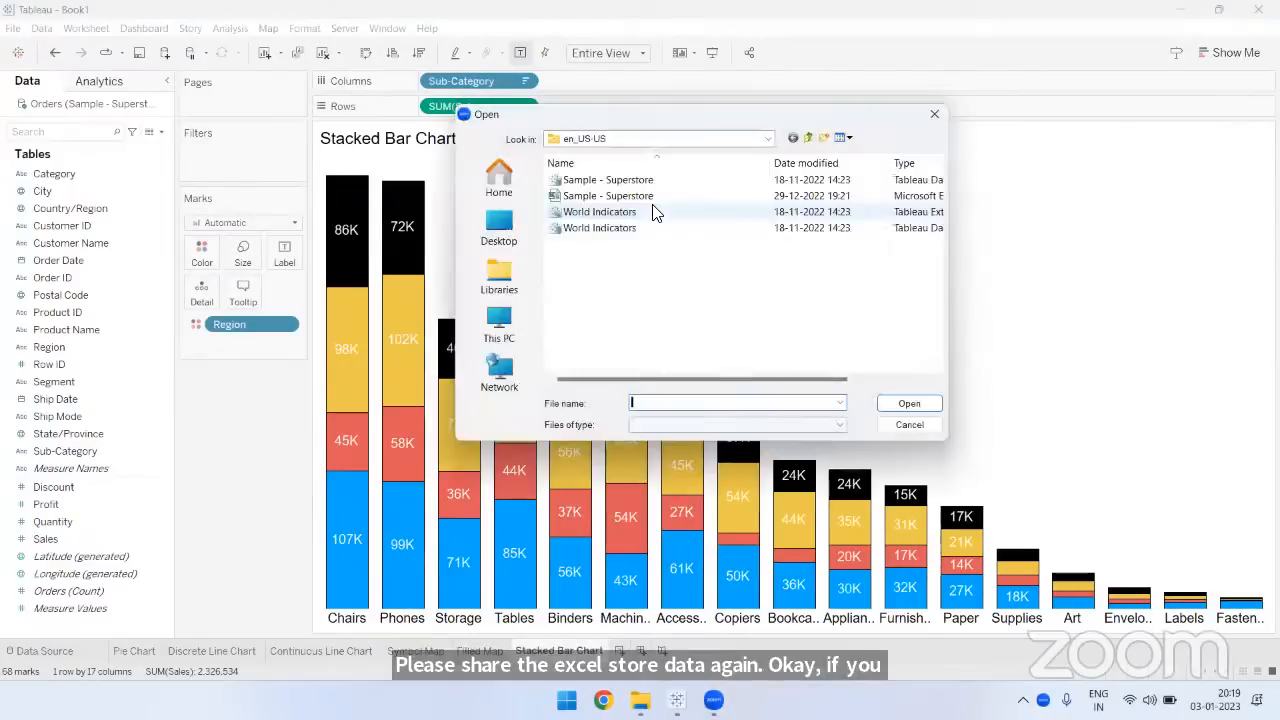
{"action": "key", "text": "Escape"}
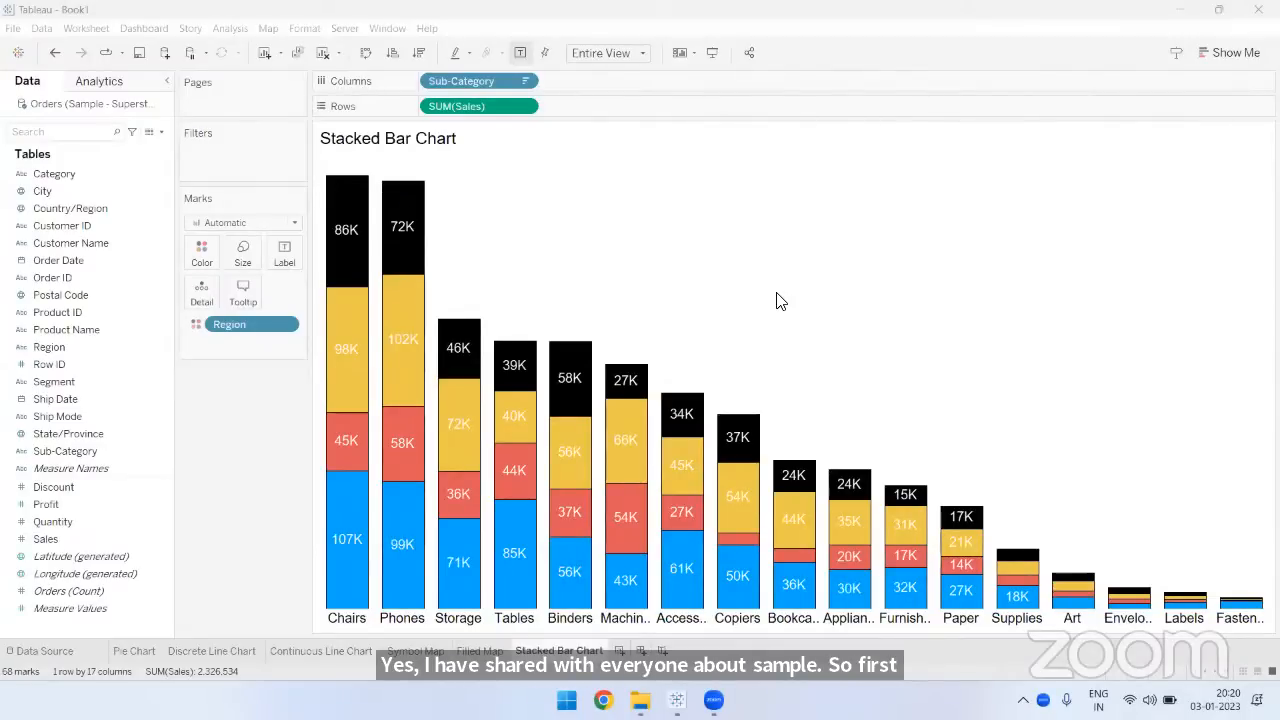
{"action": "mouse_move", "coordinate": [832, 614]}
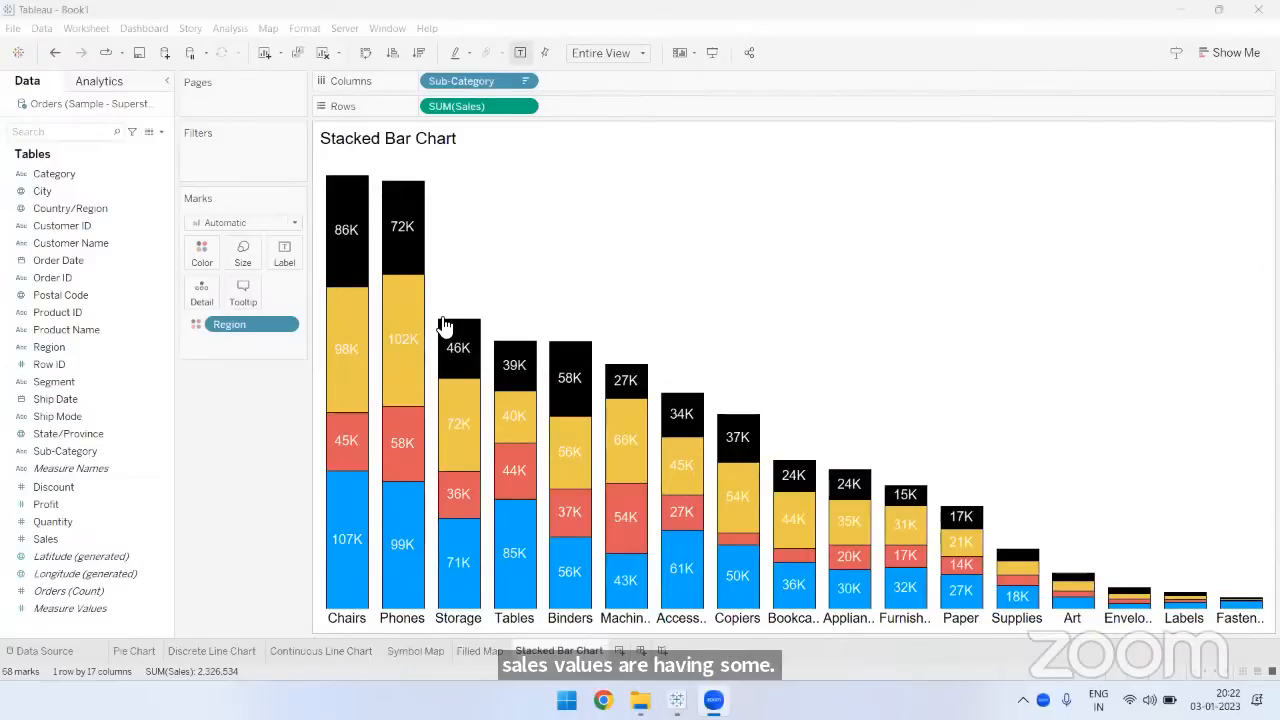
{"action": "left_click", "coordinate": [330, 400]}
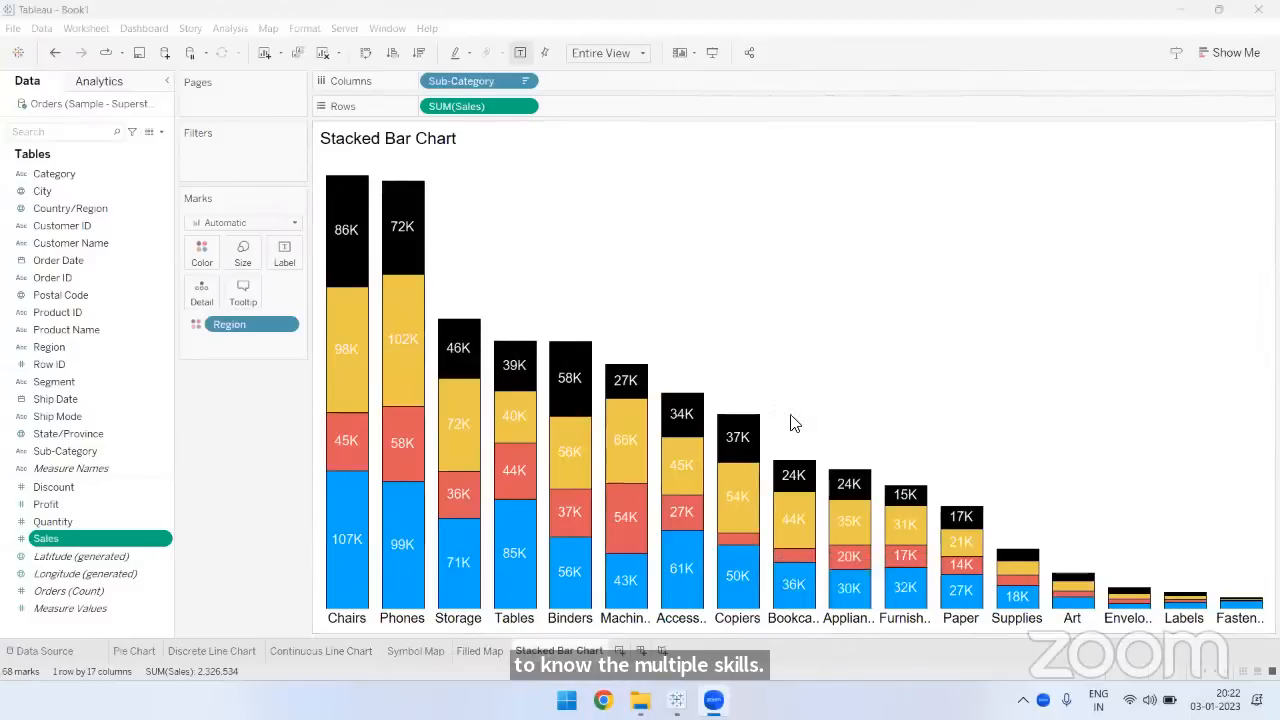
- View the line style options for the row Grid Lines of the stacked bar chart, and close the formatting
{"action": "right_click", "coordinate": [747, 213]}
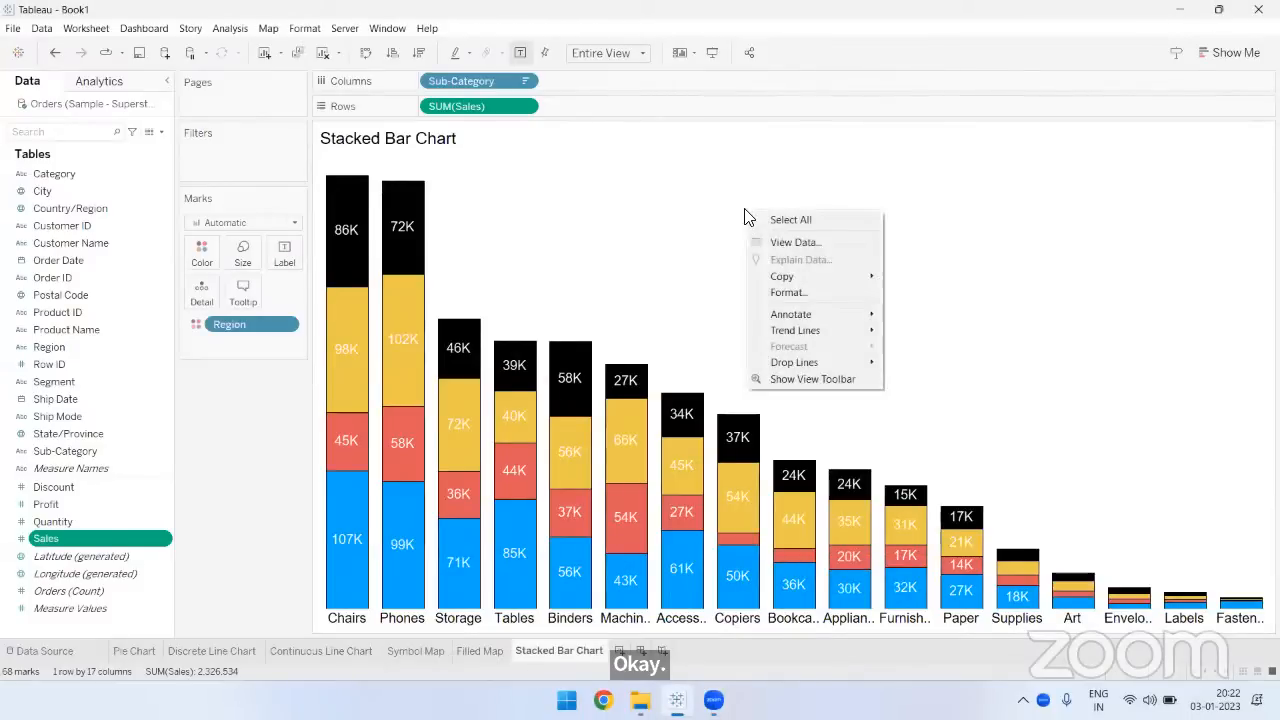
{"action": "left_click", "coordinate": [780, 293]}
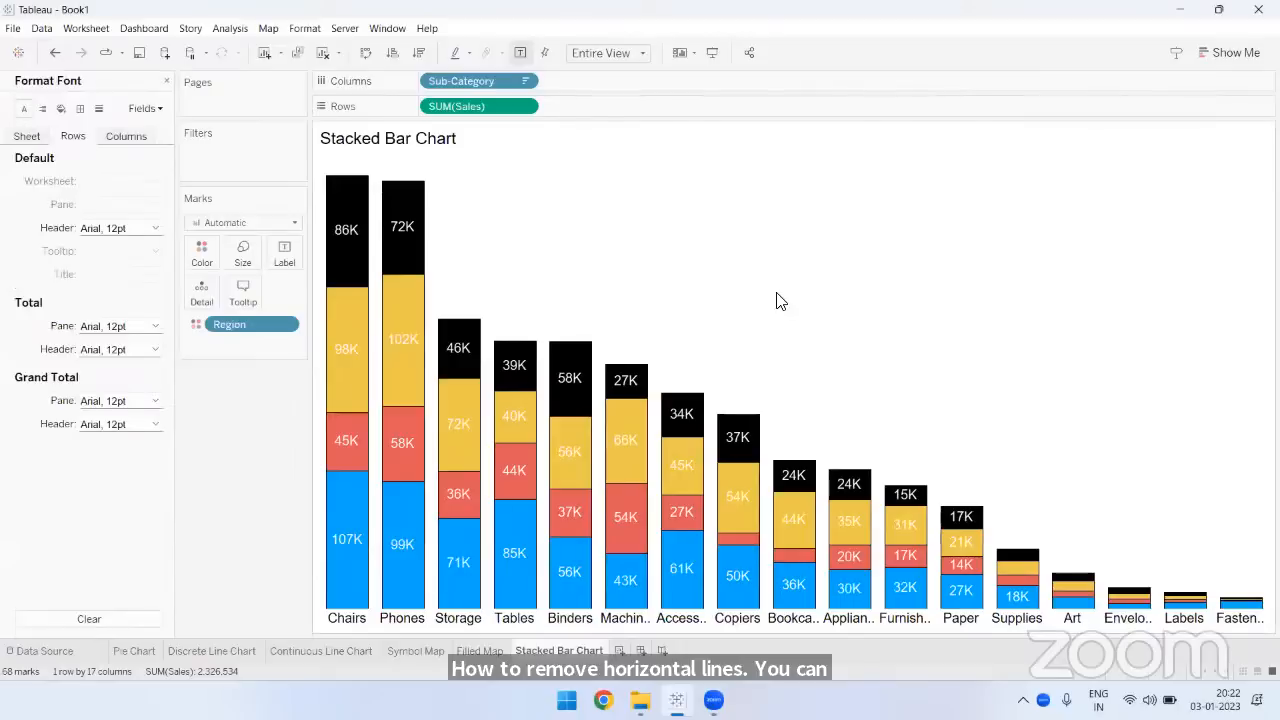
{"action": "left_click", "coordinate": [99, 109]}
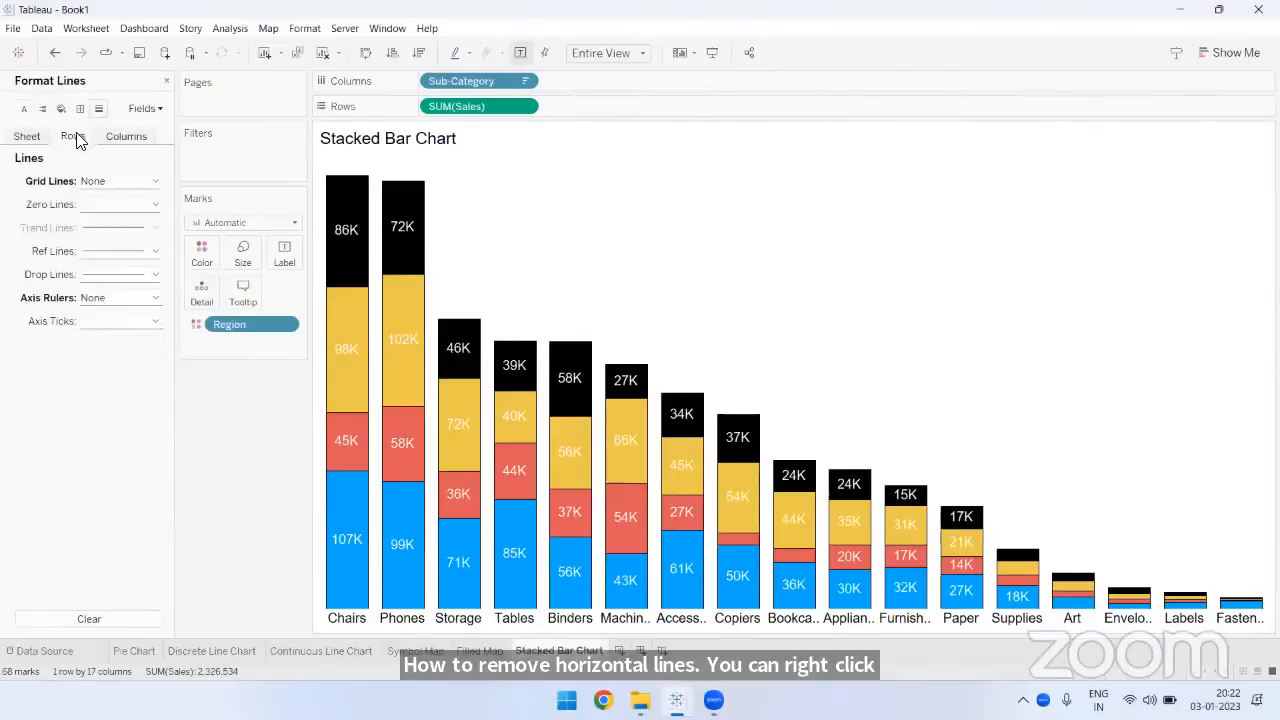
{"action": "left_click", "coordinate": [92, 182]}
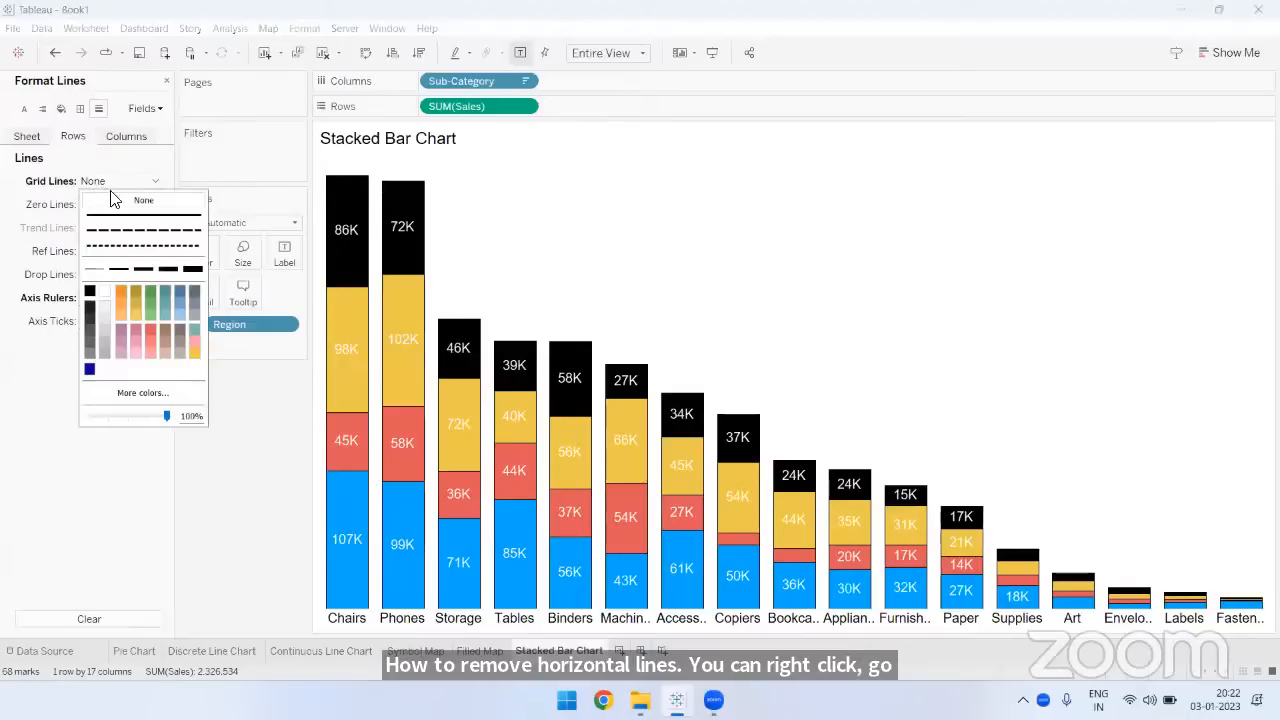
{"action": "left_click", "coordinate": [265, 397]}
{"action": "left_click", "coordinate": [166, 80]}
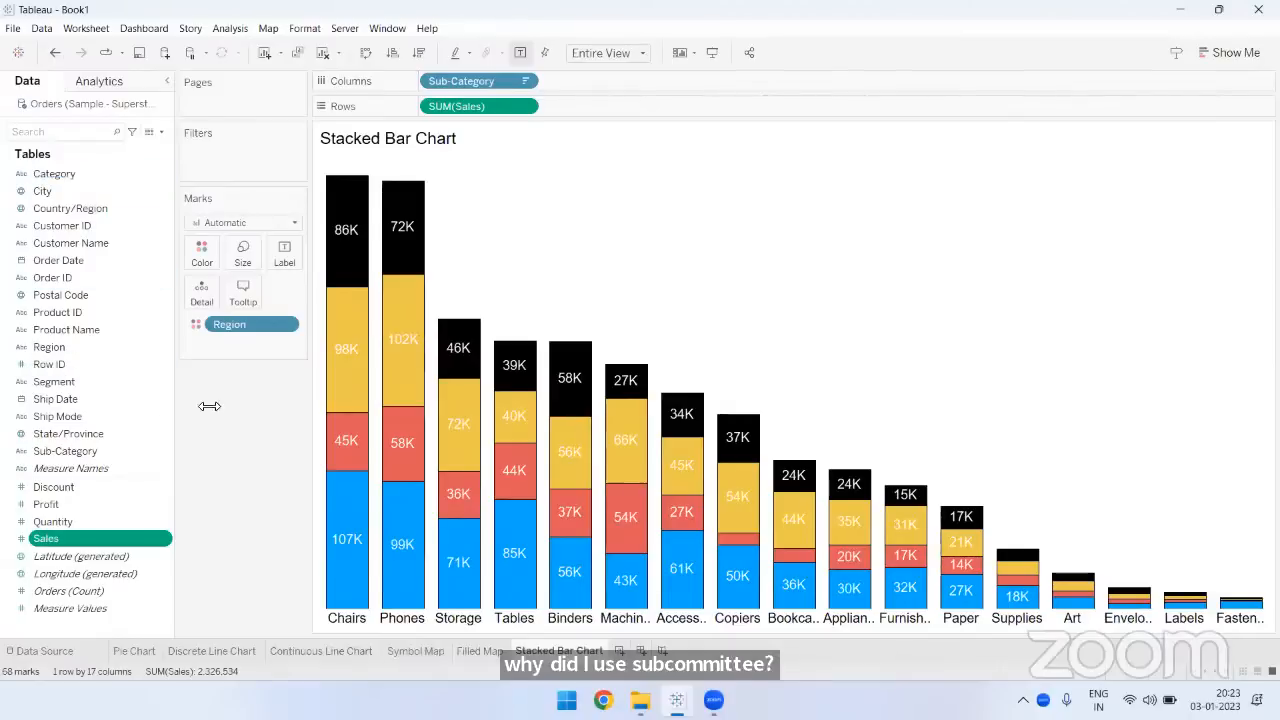
- Point out the Sub-Category field, and review the Filled Map and Pie Chart sheets before returning to the Stacked Bar Chart
{"action": "left_click", "coordinate": [84, 451]}
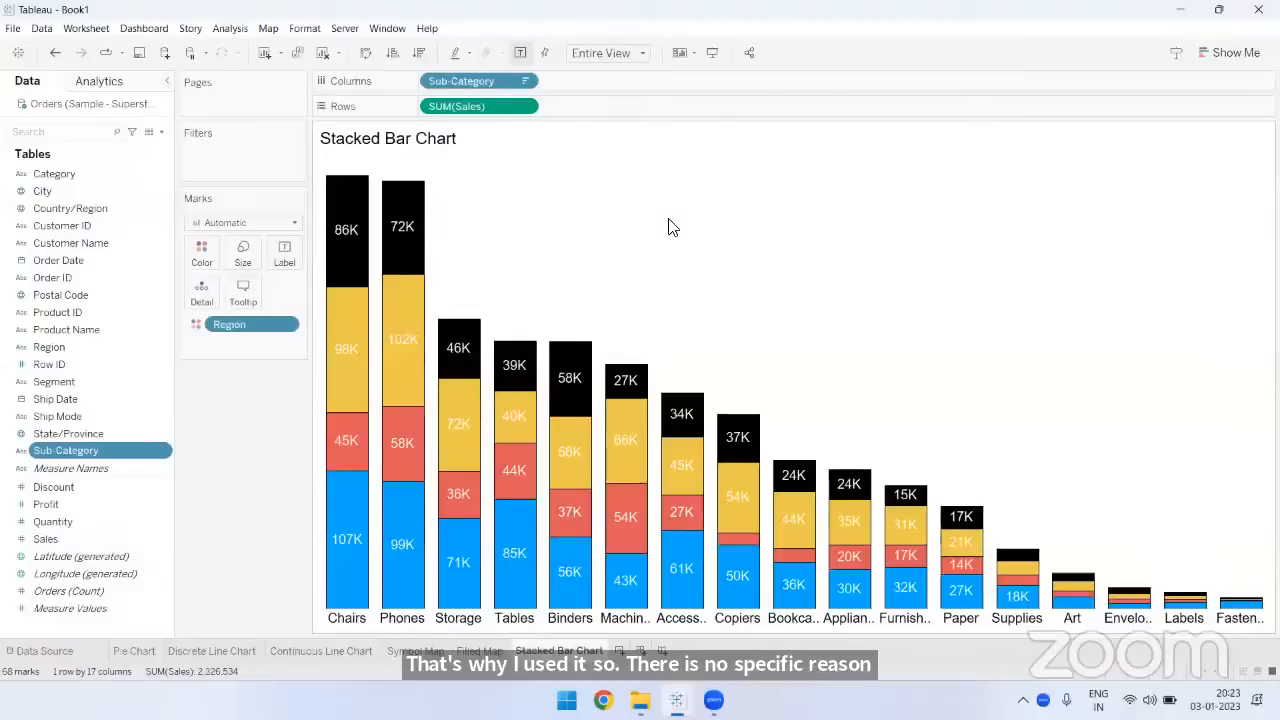
{"action": "mouse_move", "coordinate": [736, 599]}
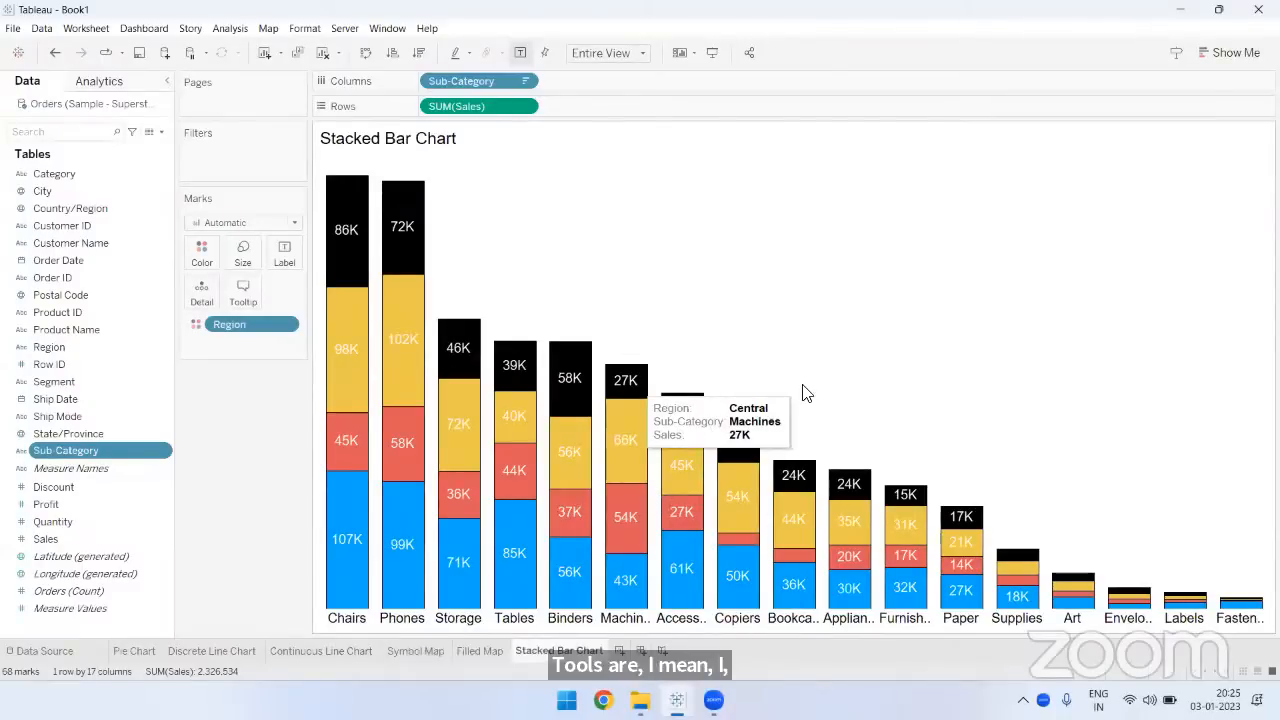
{"action": "left_click", "coordinate": [480, 650]}
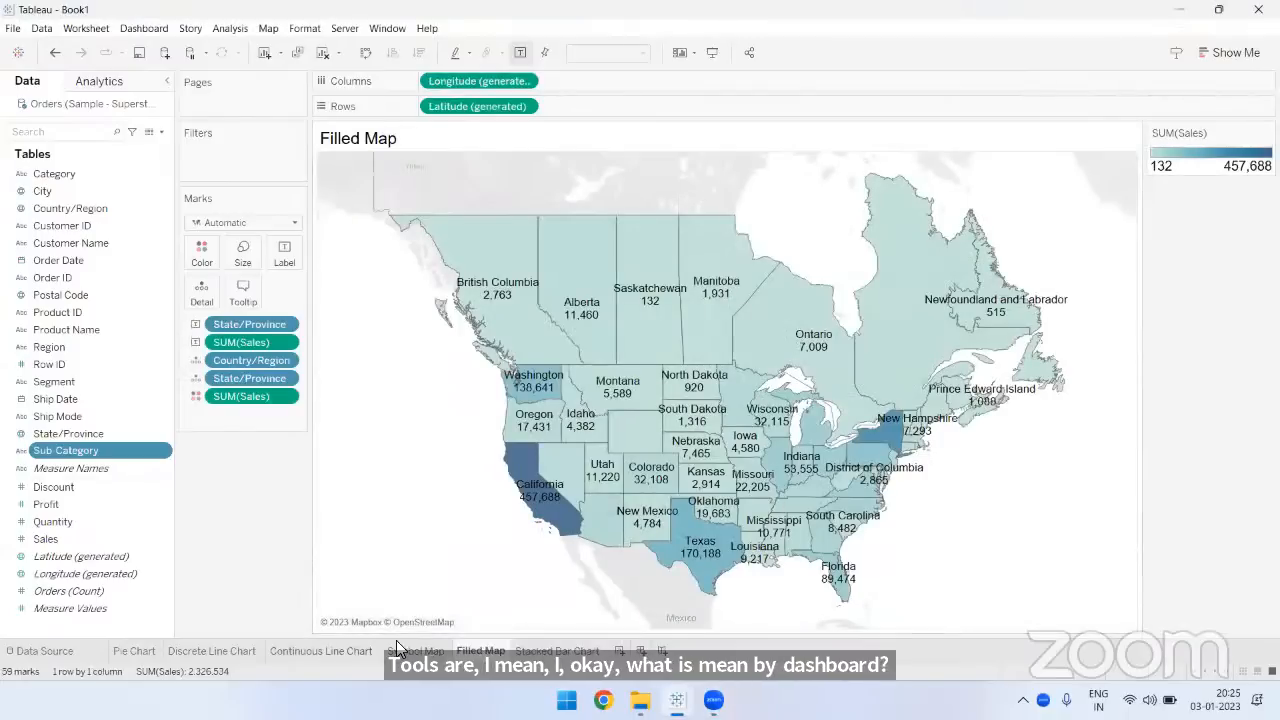
{"action": "left_click", "coordinate": [136, 650]}
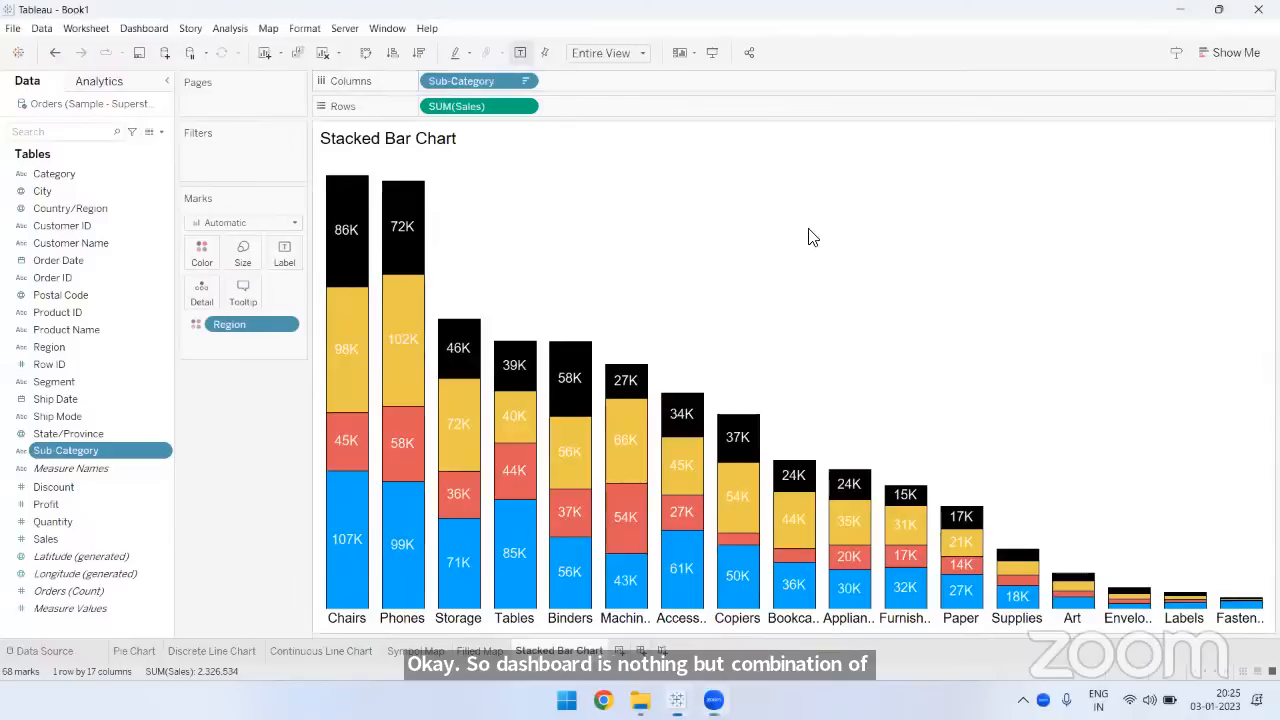
- Add a new worksheet after the Stacked Bar Chart sheet and name it Table
{"action": "left_click", "coordinate": [620, 650]}
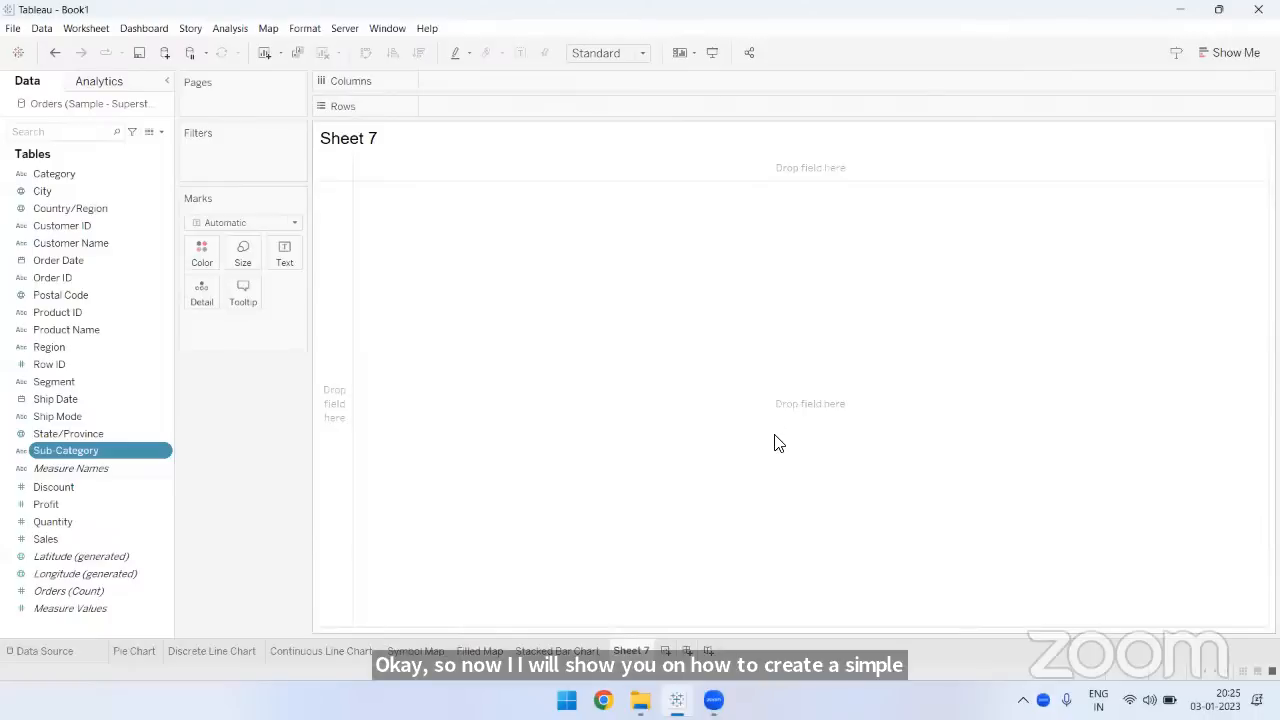
{"action": "double_click", "coordinate": [640, 651]}
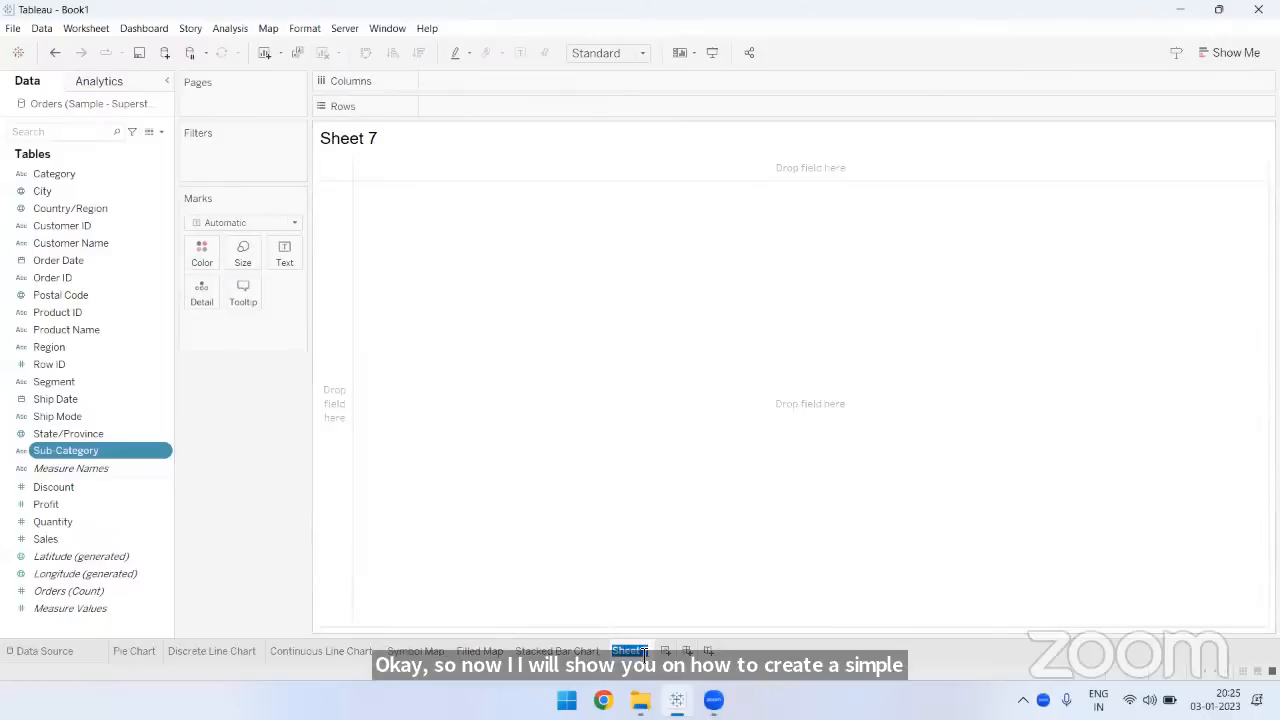
{"action": "type", "text": "Tables"}
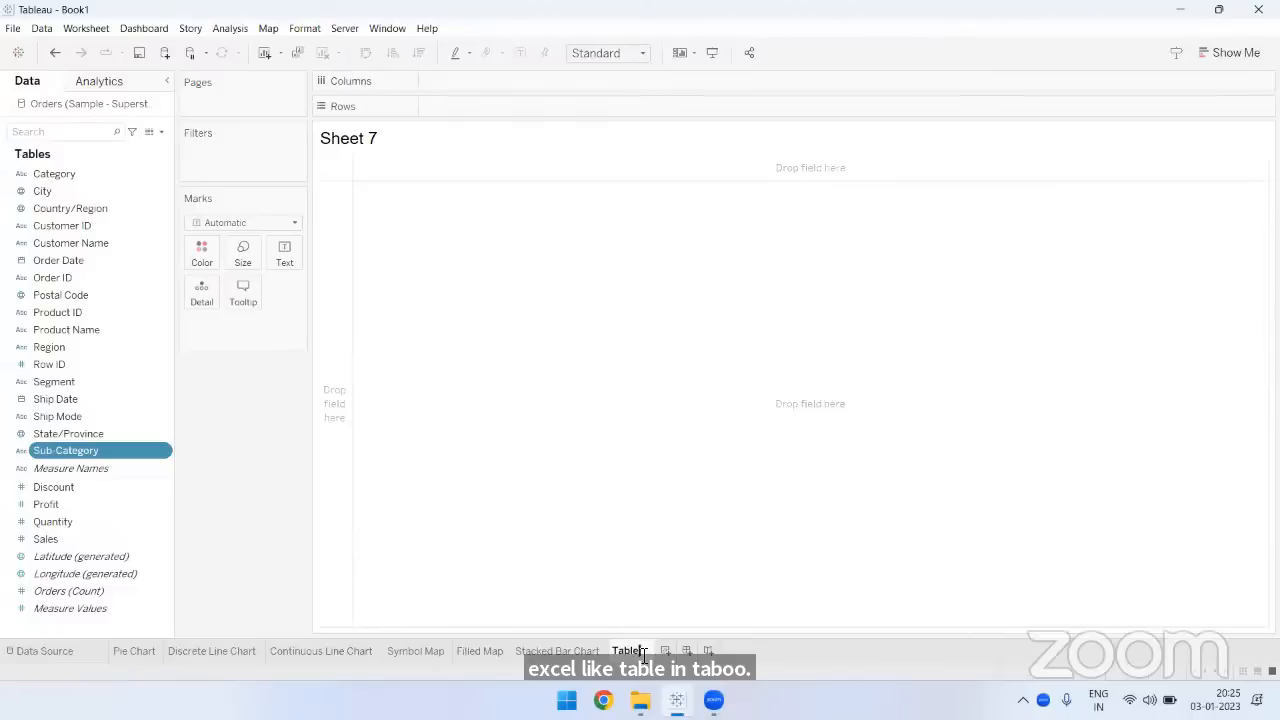
{"action": "key", "text": "Return"}
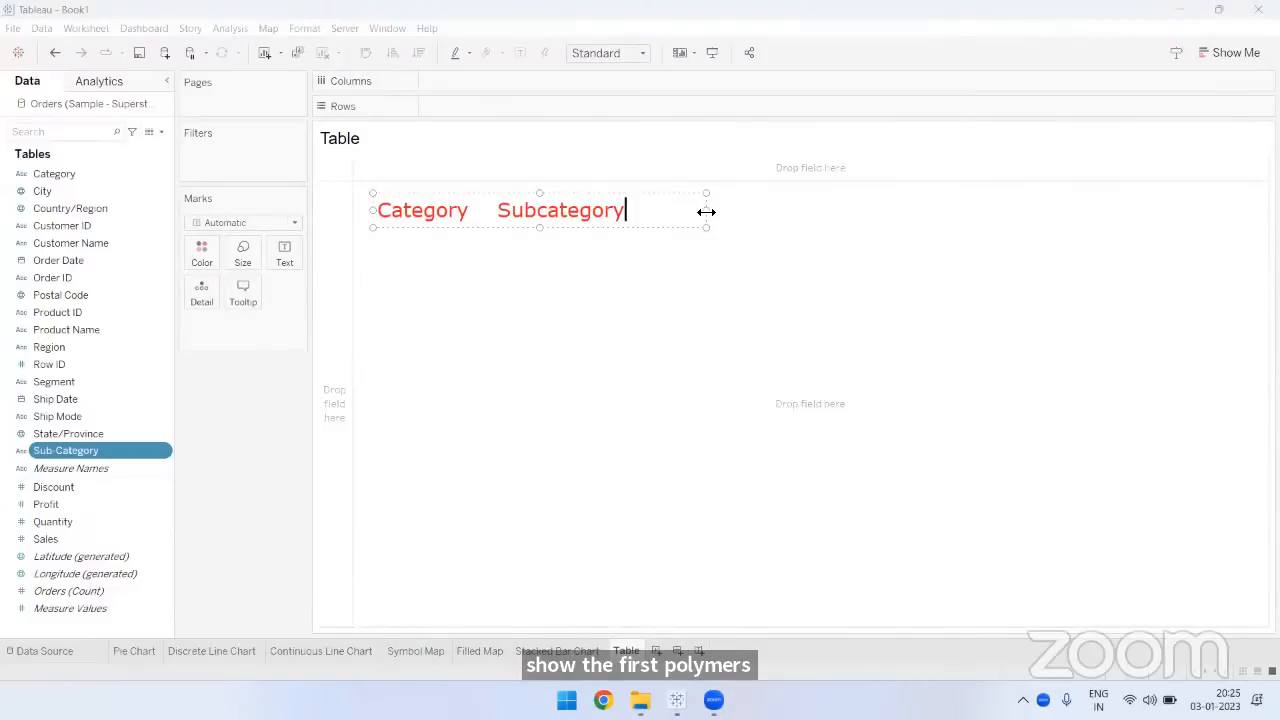
- Widen the Category and Subcategory annotation, and add the year headings 2019, 2020, 2021 and 2022 in a text annotation above it
{"action": "left_click_drag", "start_coordinate": [706, 212], "coordinate": [1196, 210]}
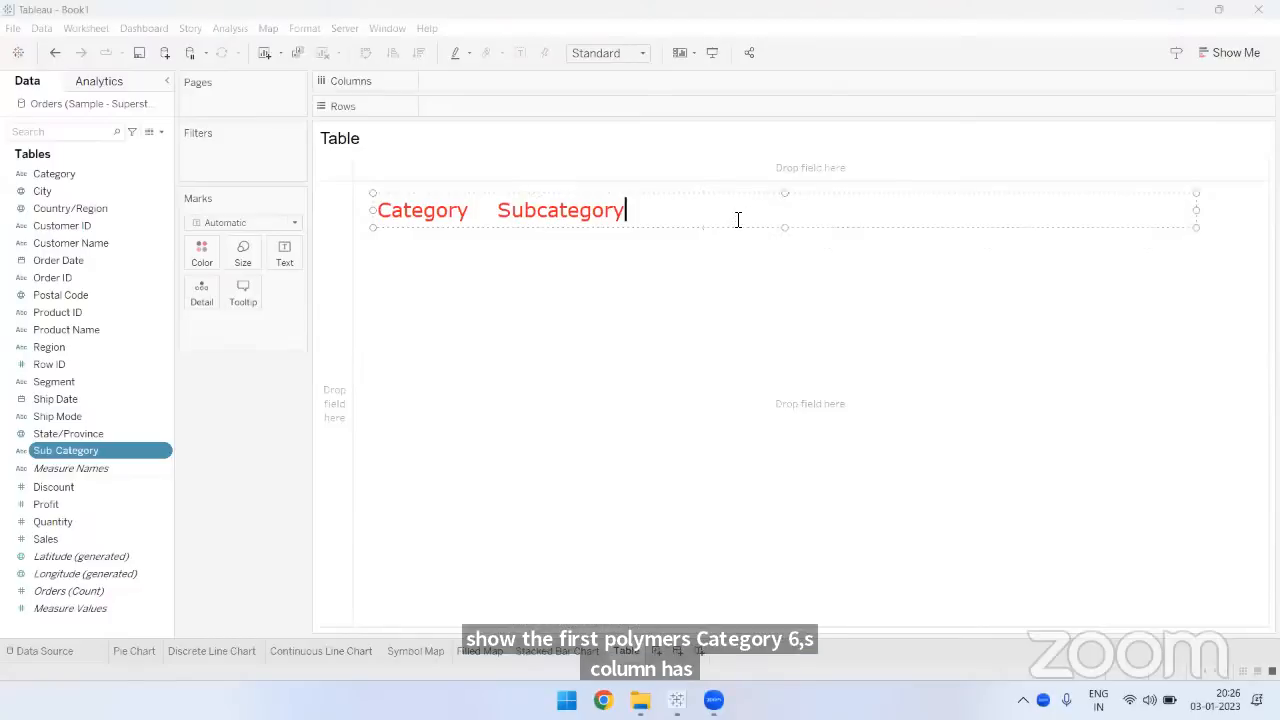
{"action": "left_click", "coordinate": [749, 347]}
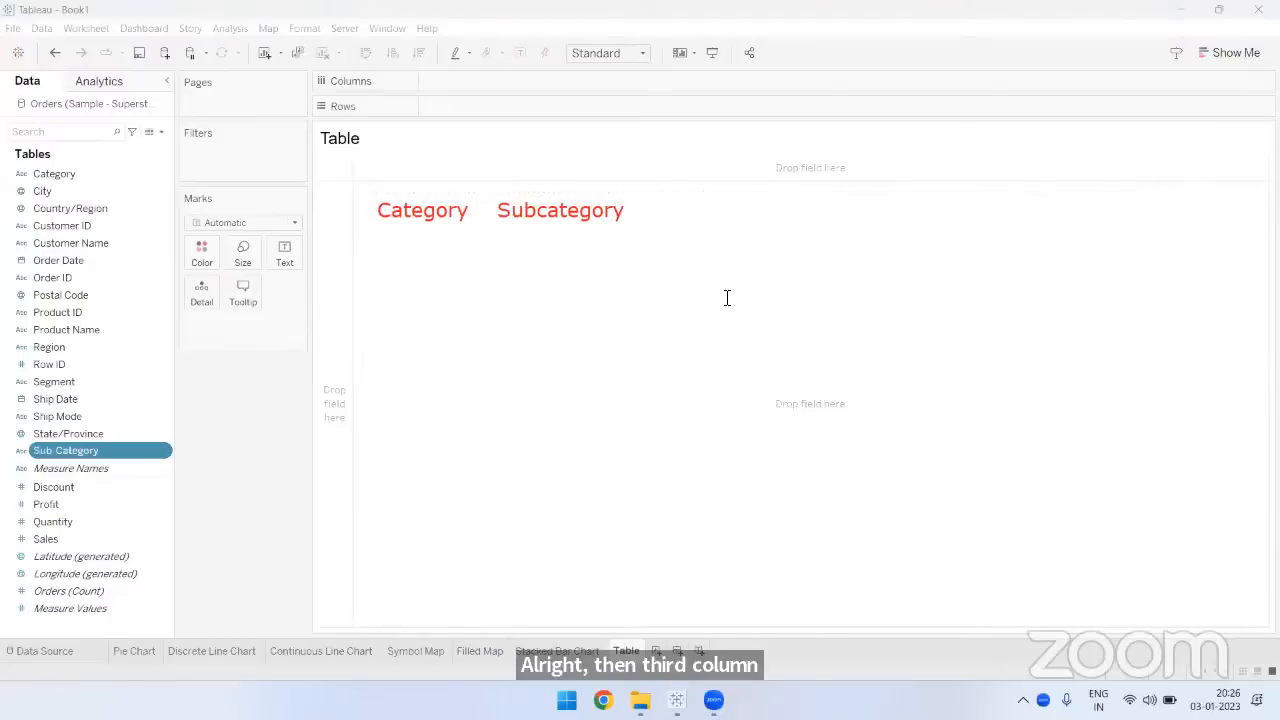
{"action": "left_click", "coordinate": [685, 174]}
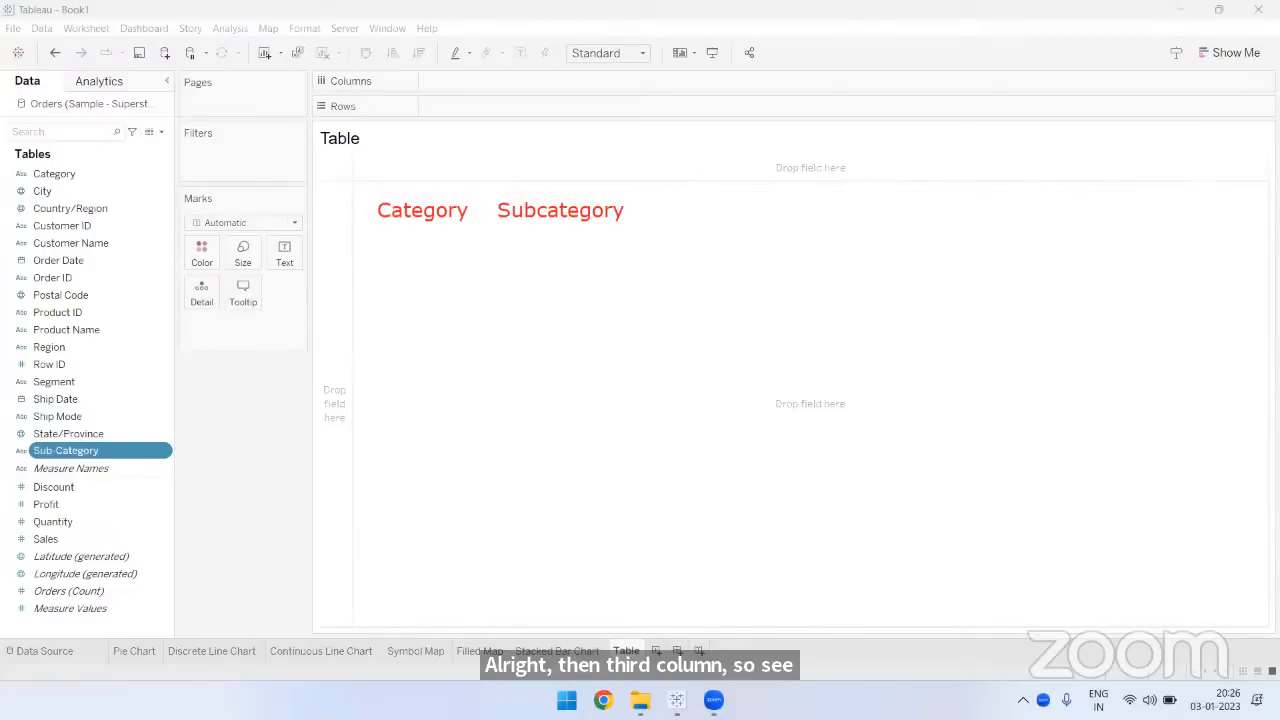
{"action": "type", "text": "2019"}
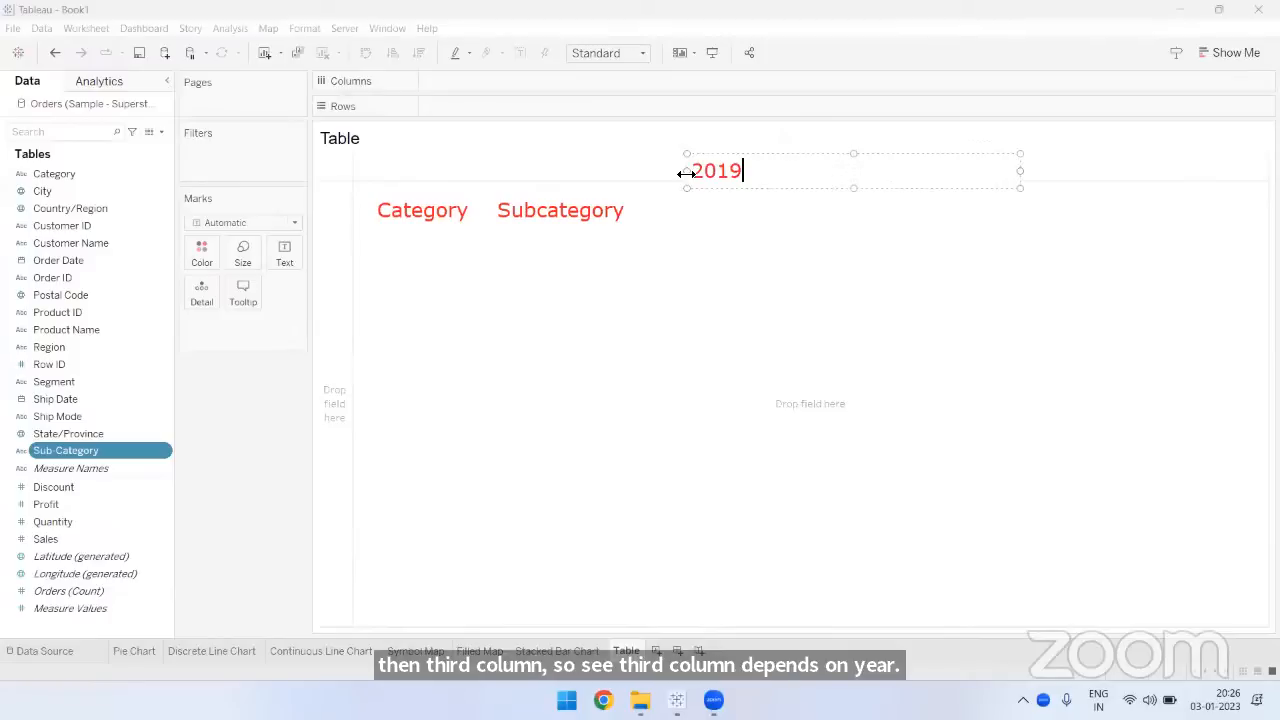
{"action": "left_click_drag", "start_coordinate": [1020, 171], "coordinate": [1199, 171]}
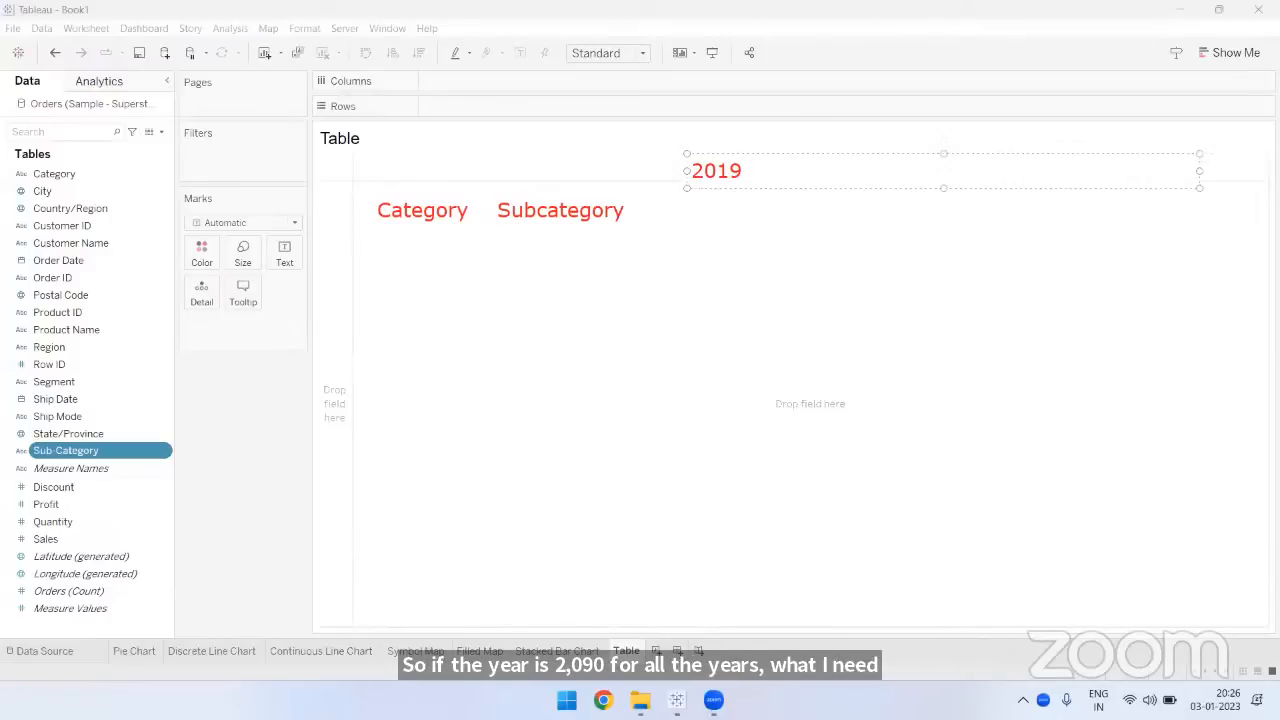
{"action": "type", "text": "2020            2021 "}
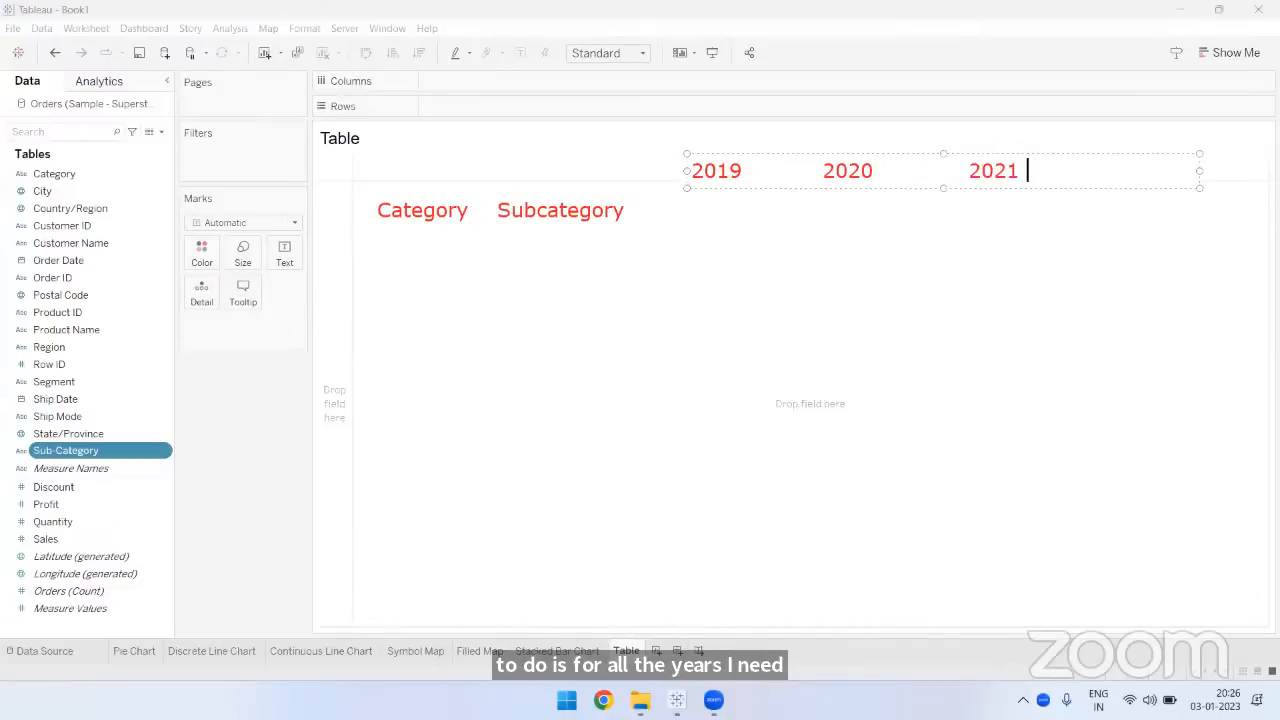
{"action": "type", "text": "       2022"}
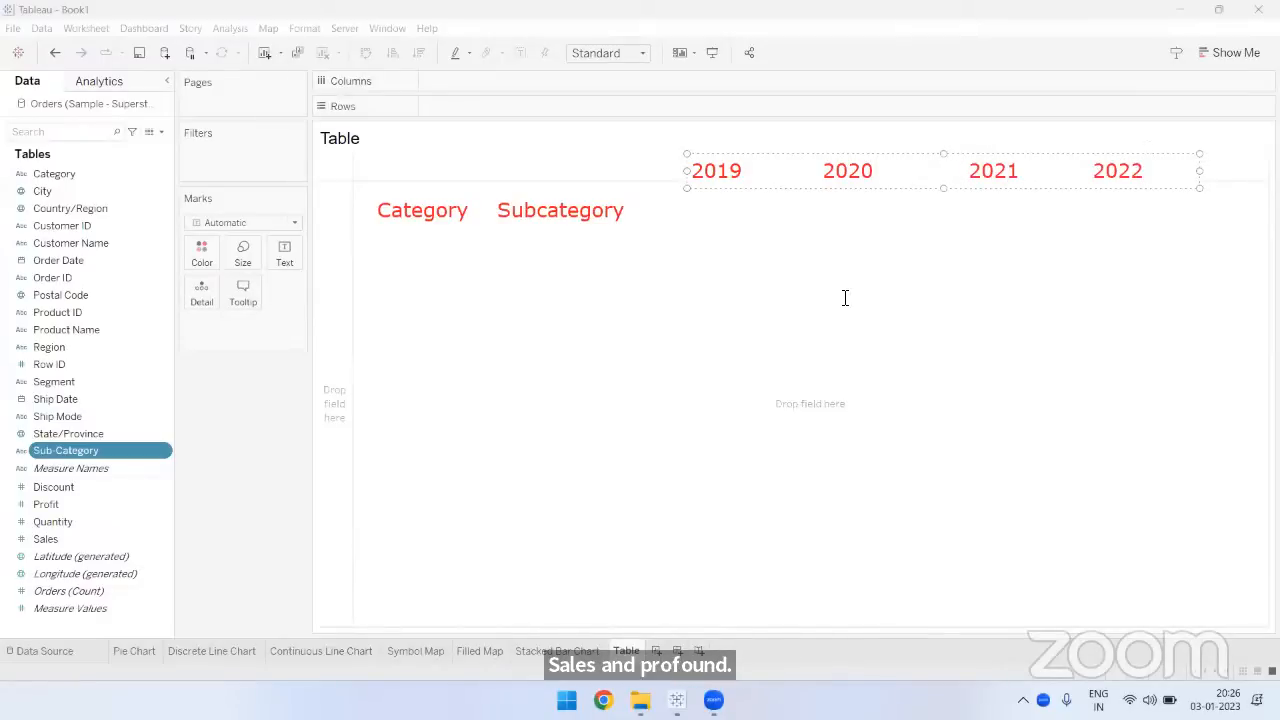
{"action": "left_click", "coordinate": [821, 121]}
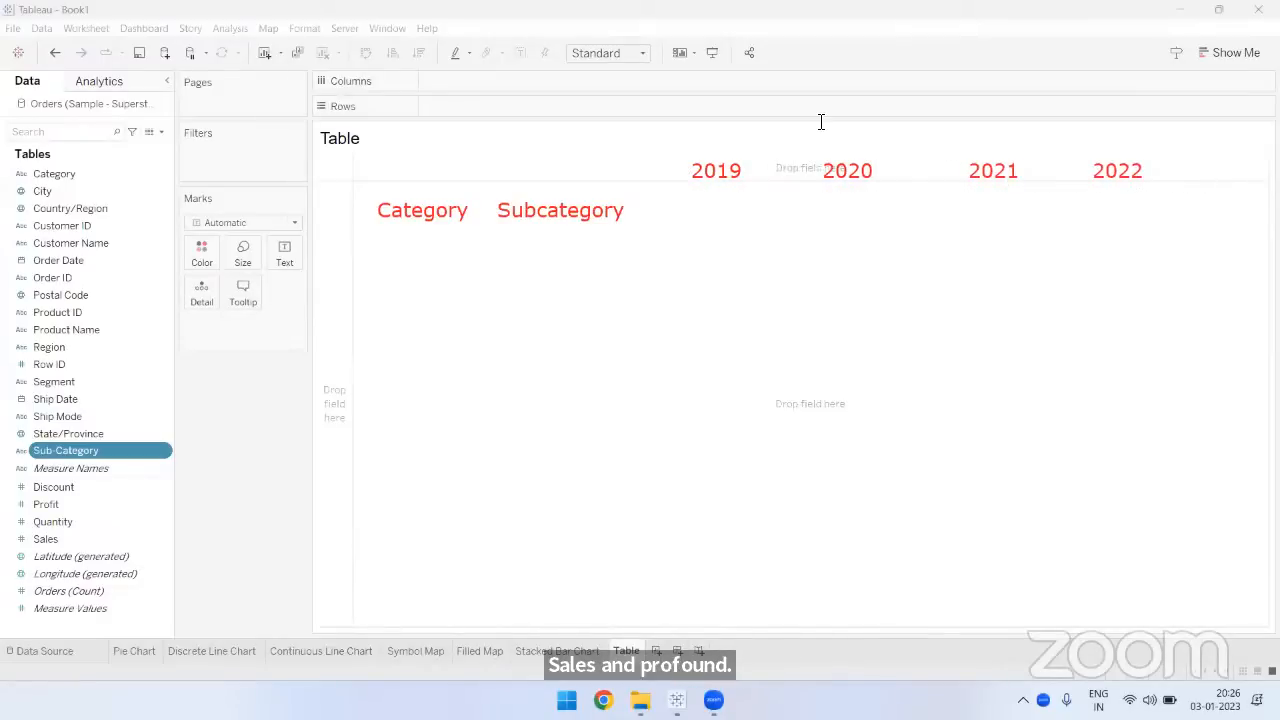
- Add a text annotation beside Subcategory reading Sales Profit under both the 2019 and 2020 headings
{"action": "left_click", "coordinate": [665, 216]}
{"action": "type", "text": "Sales"}
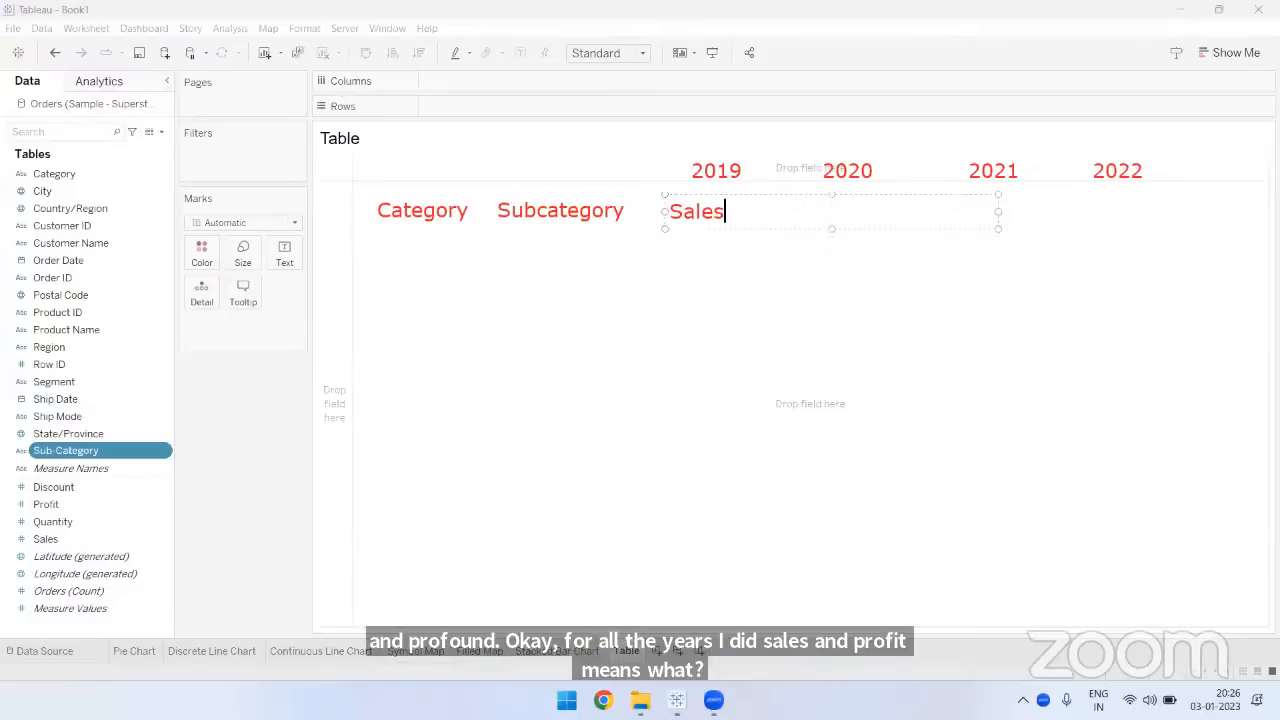
{"action": "type", "text": " Prof"}
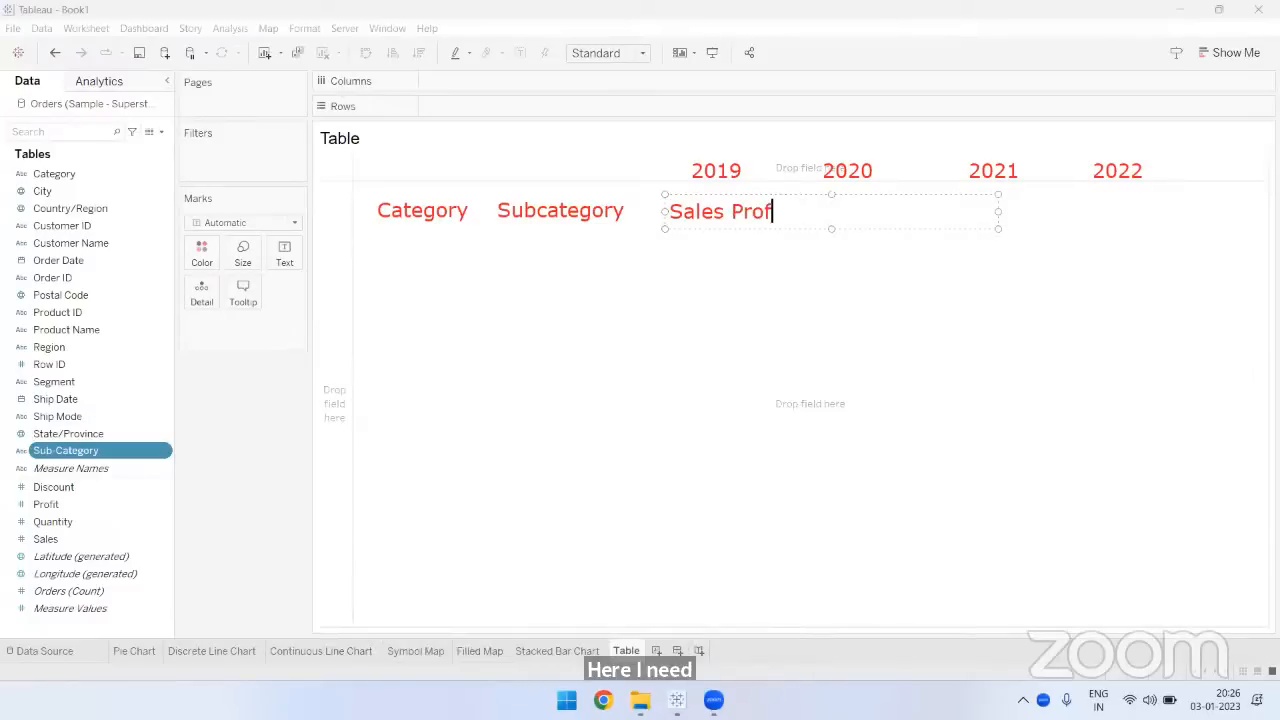
{"action": "type", "text": "it  Sales Prof"}
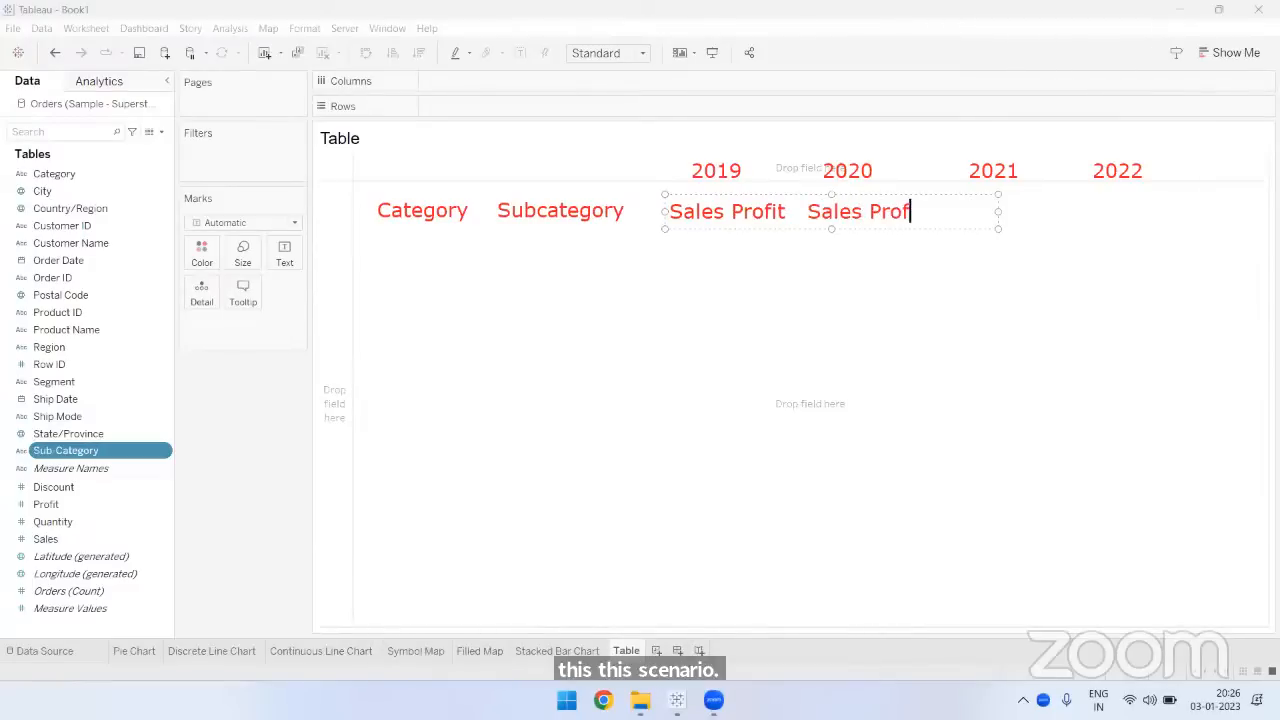
{"action": "type", "text": "it"}
- Widen the Sales Profit annotation, and add another Sales Profit pair aligned under the 2021 heading
{"action": "left_click_drag", "start_coordinate": [998, 212], "coordinate": [1186, 212]}
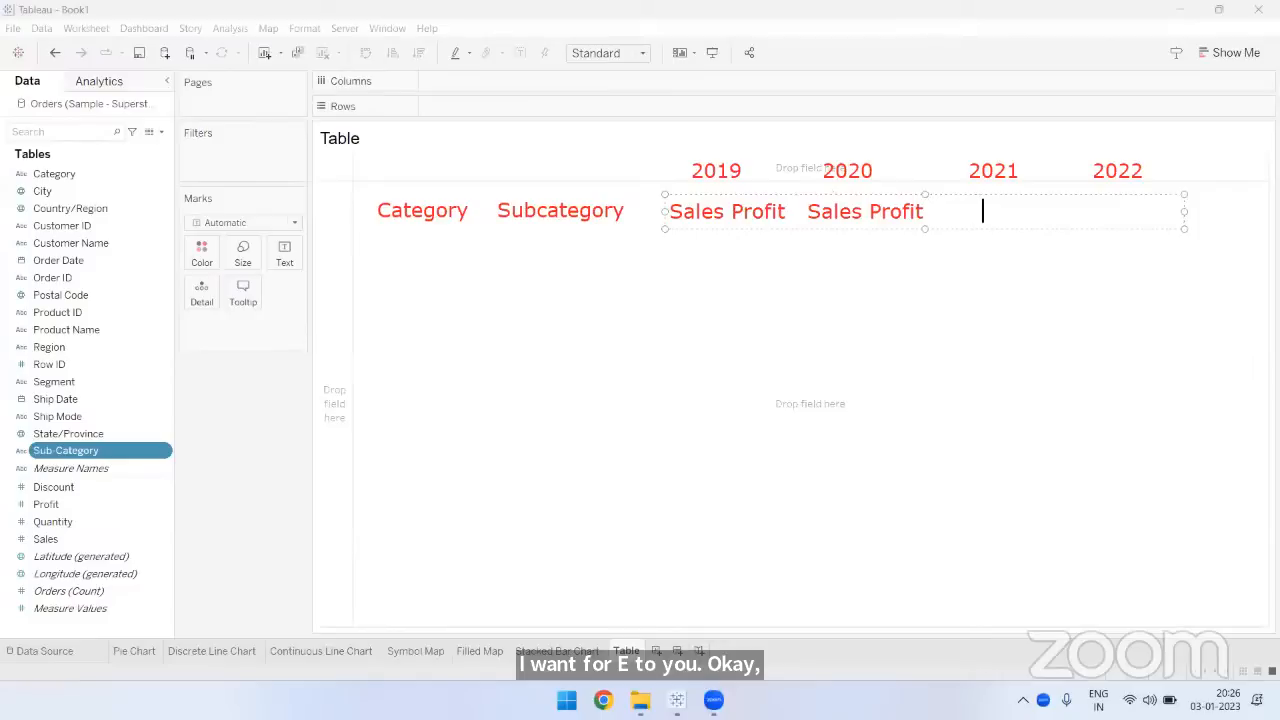
{"action": "type", "text": "Sales "}
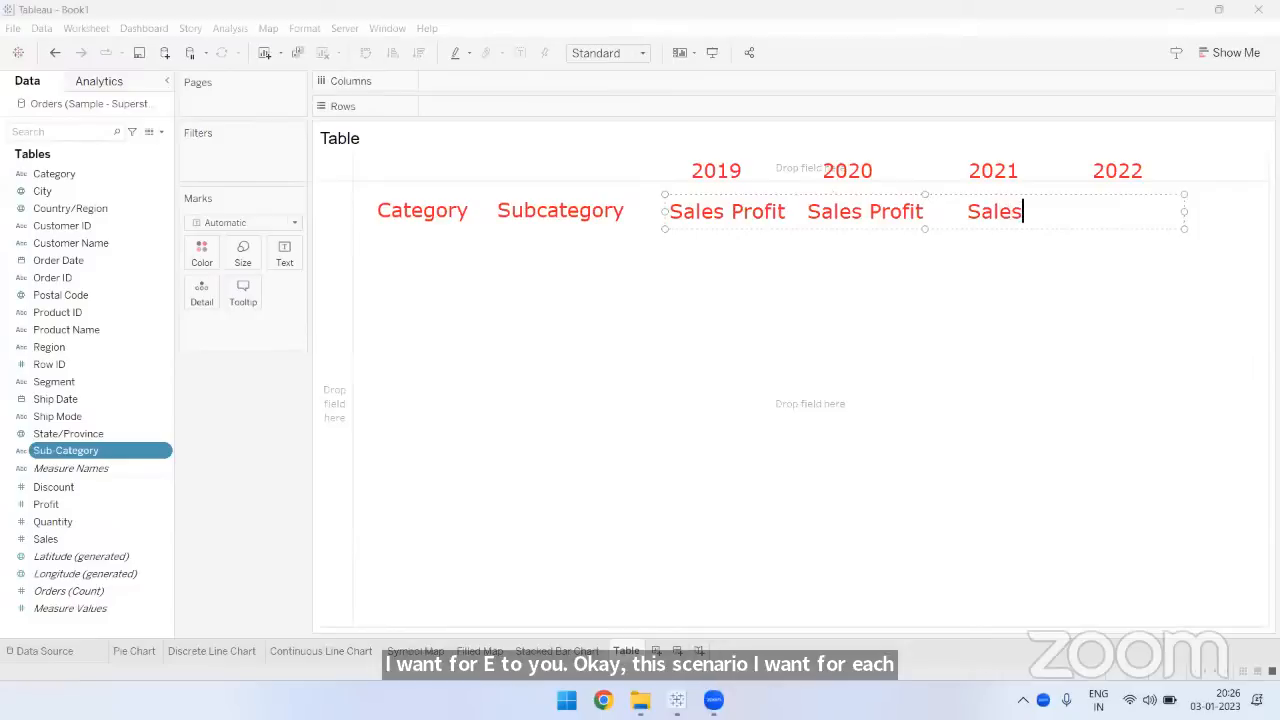
{"action": "type", "text": "Profit"}
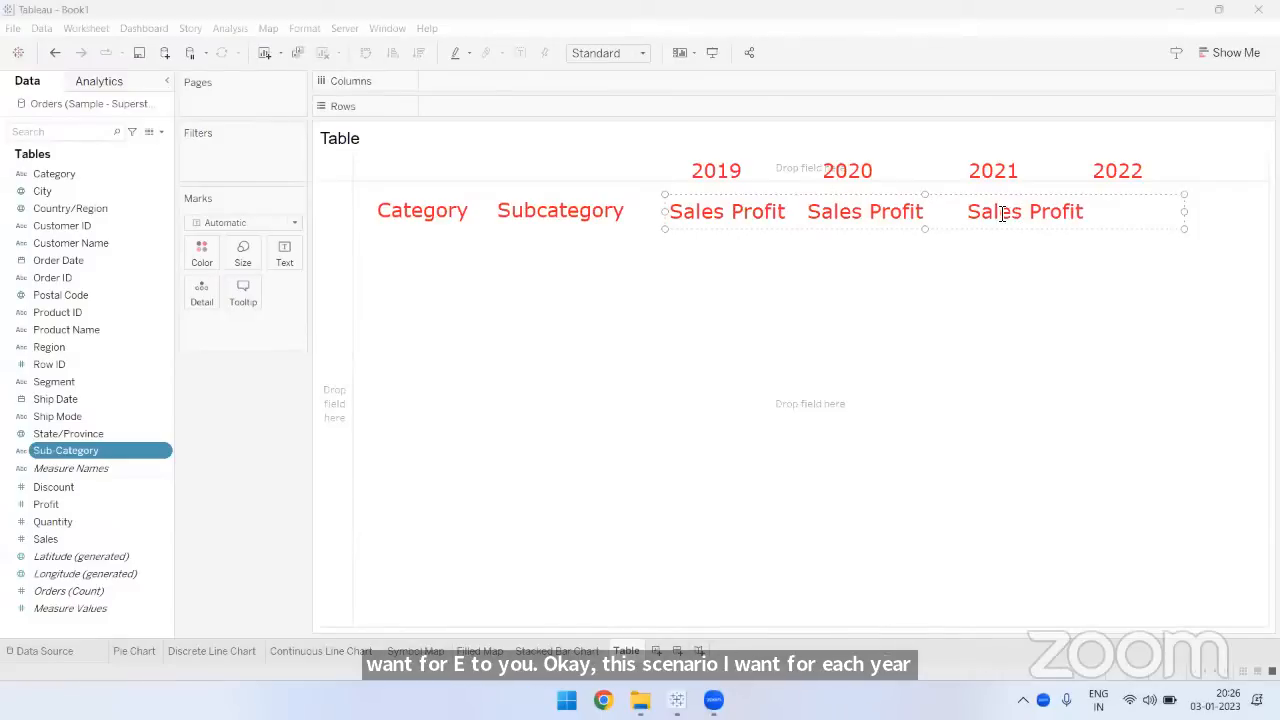
{"action": "left_click", "coordinate": [969, 211]}
{"action": "key", "text": "BackSpace"}
{"action": "key", "text": "BackSpace"}
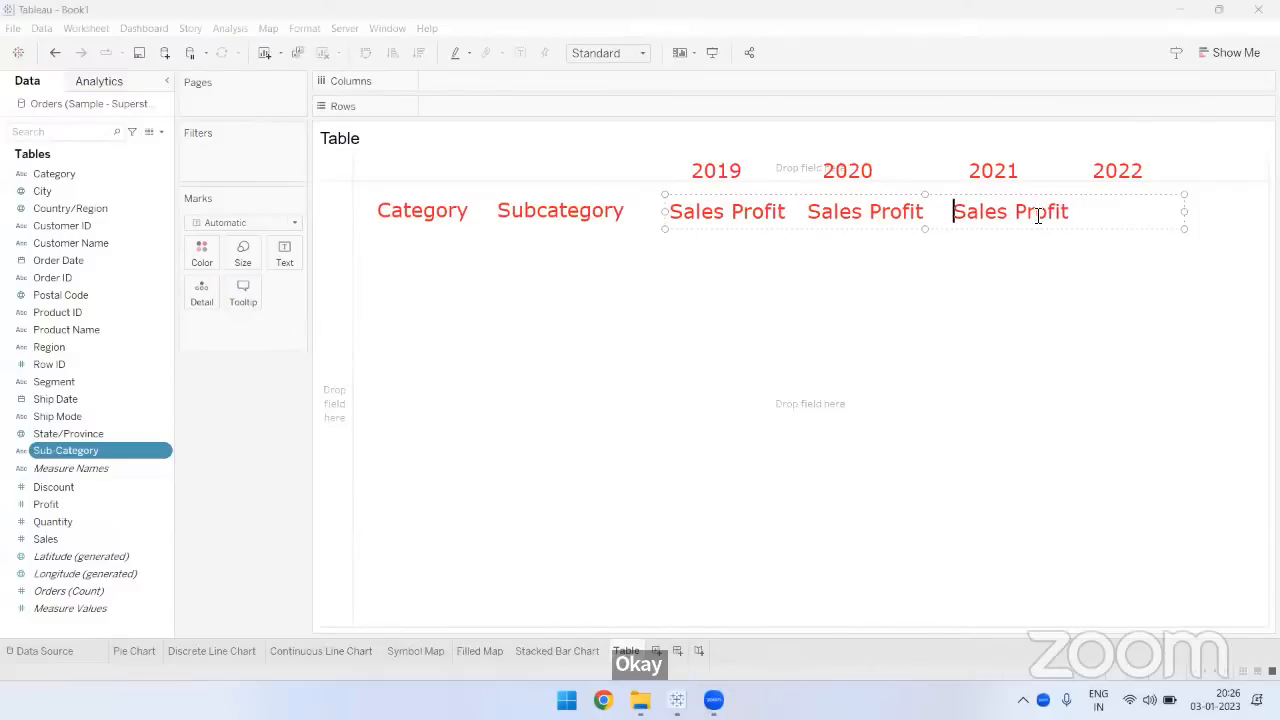
- Extend the annotation further and add the last Sales Profit pair under the 2022 heading
{"action": "left_click_drag", "start_coordinate": [1194, 212], "coordinate": [1274, 212]}
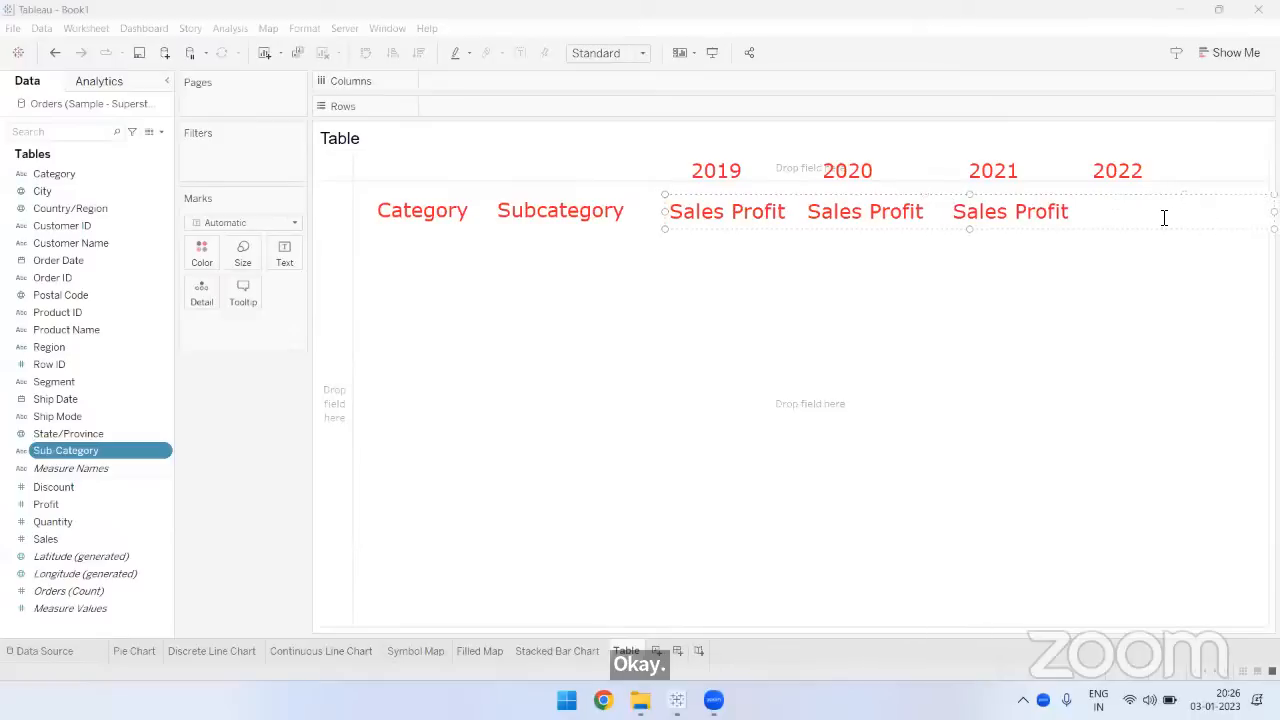
{"action": "left_click", "coordinate": [1164, 216]}
{"action": "type", "text": "Sles"}
{"action": "key", "text": "BackSpace"}
{"action": "key", "text": "BackSpace"}
{"action": "key", "text": "BackSpace"}
{"action": "type", "text": "ales "}
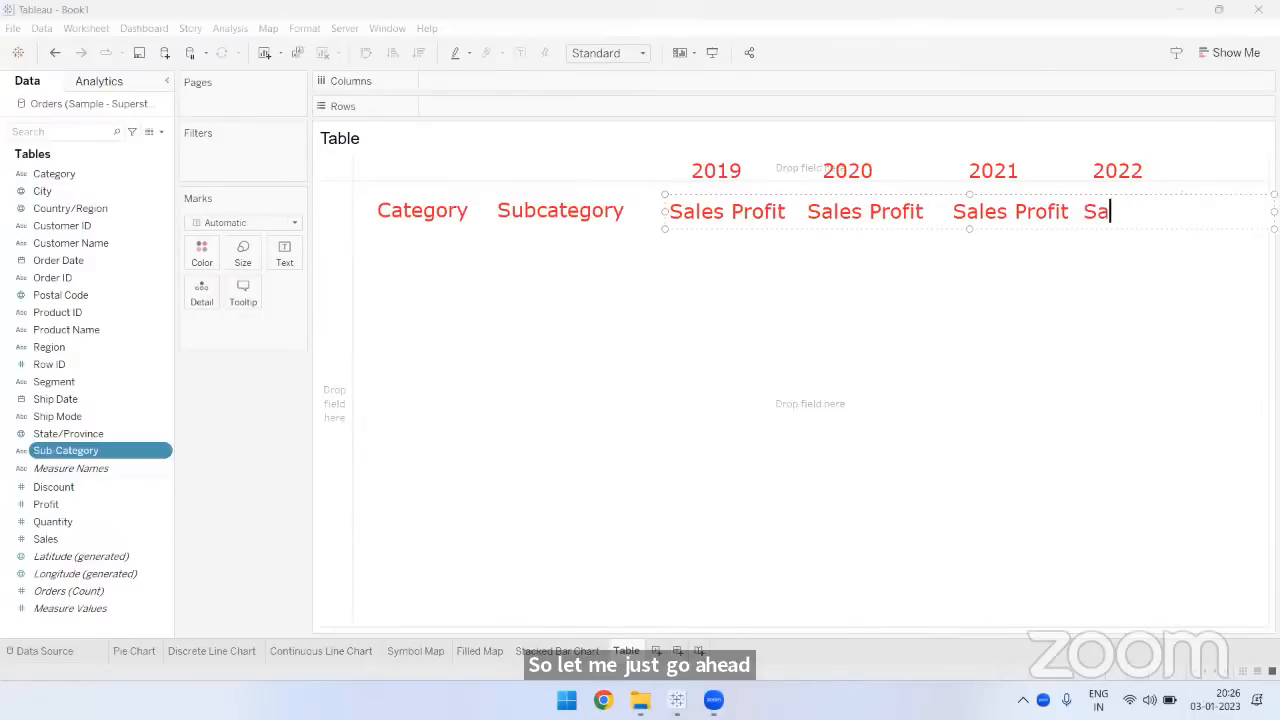
{"action": "type", "text": "Profit"}
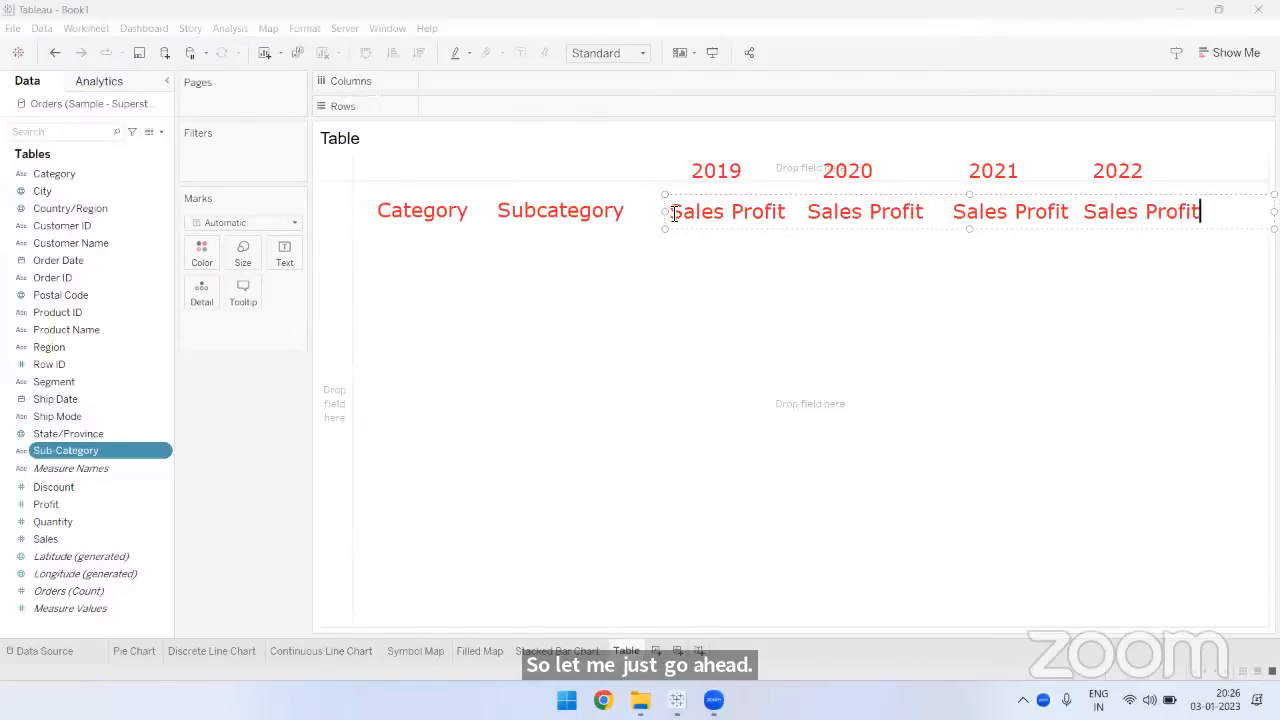
{"action": "left_click", "coordinate": [888, 302]}
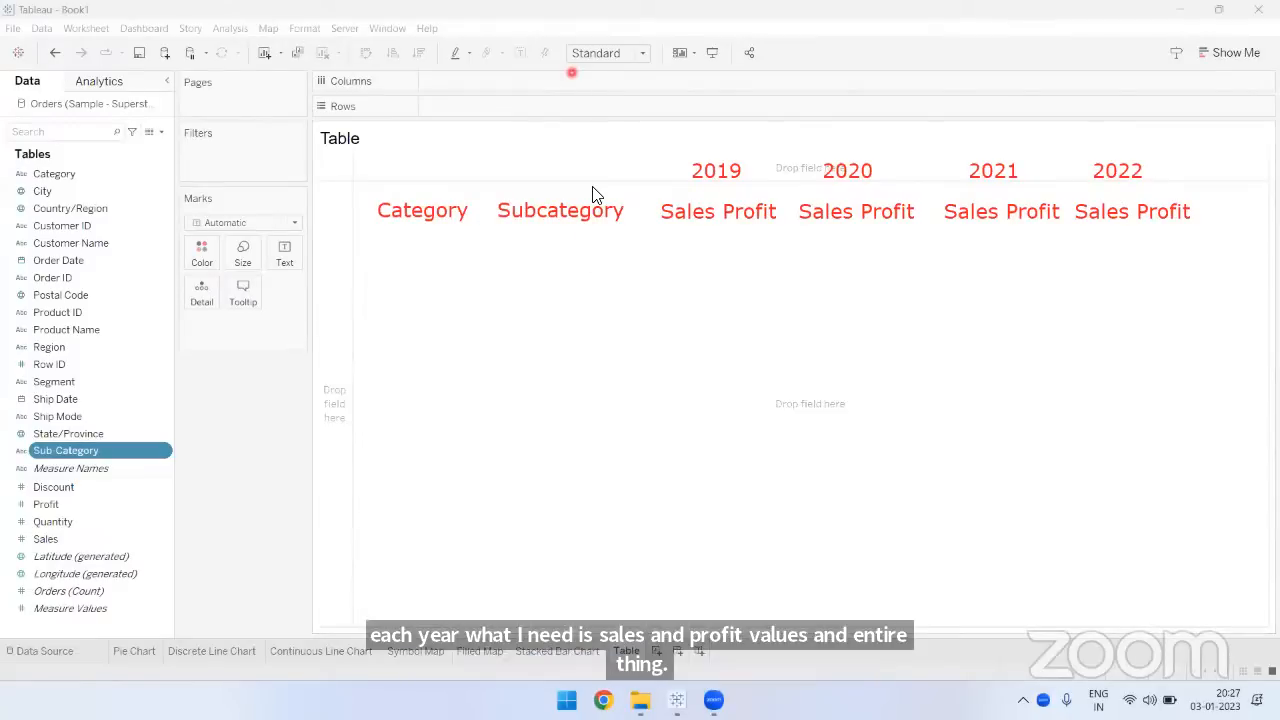
- Draw a rectangle around the annotated headings with vertical lines separating Category, Subcategory and the four year columns
{"action": "mouse_move", "coordinate": [358, 140]}
{"action": "left_mouse_down"}
{"action": "mouse_move", "coordinate": [1214, 463]}
{"action": "mouse_move", "coordinate": [1235, 630]}
{"action": "left_mouse_up"}
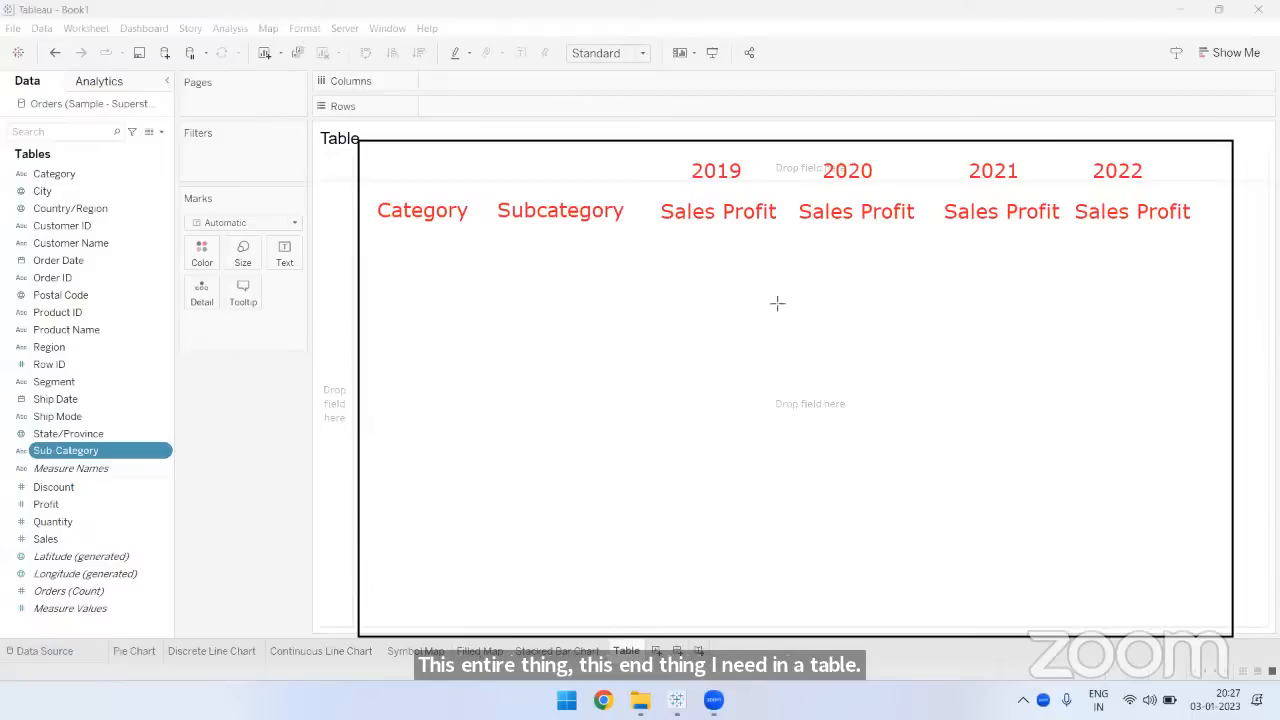
{"action": "mouse_move", "coordinate": [481, 137]}
{"action": "left_mouse_down"}
{"action": "mouse_move", "coordinate": [513, 574]}
{"action": "mouse_move", "coordinate": [488, 636]}
{"action": "left_mouse_up"}
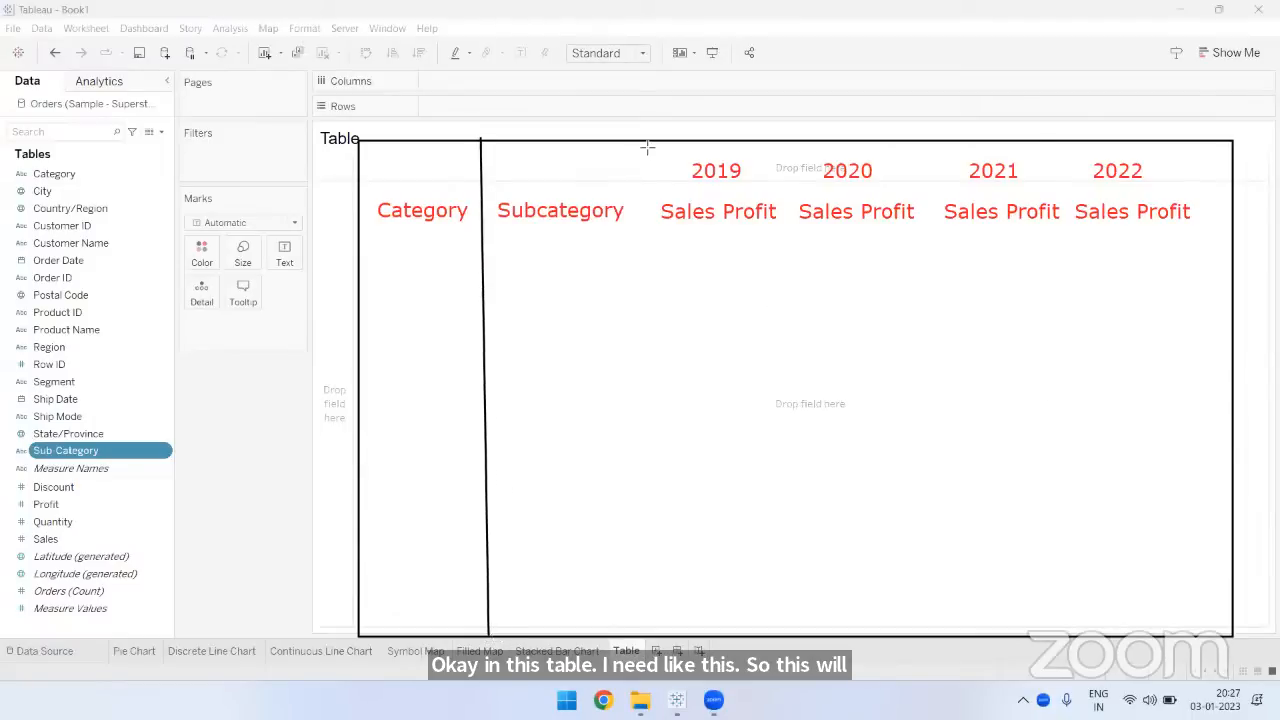
{"action": "left_click_drag", "start_coordinate": [641, 147], "coordinate": [654, 363]}
{"action": "left_click_drag", "start_coordinate": [659, 419], "coordinate": [642, 636]}
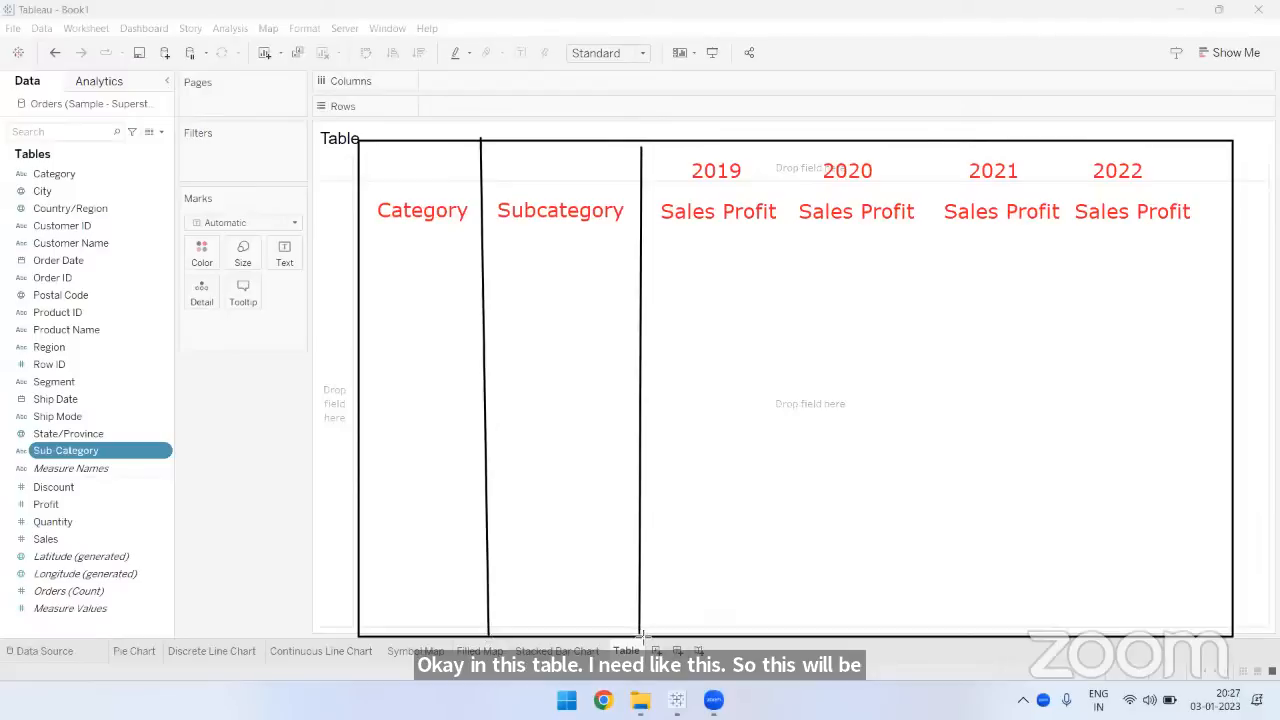
{"action": "left_click_drag", "start_coordinate": [794, 149], "coordinate": [800, 630]}
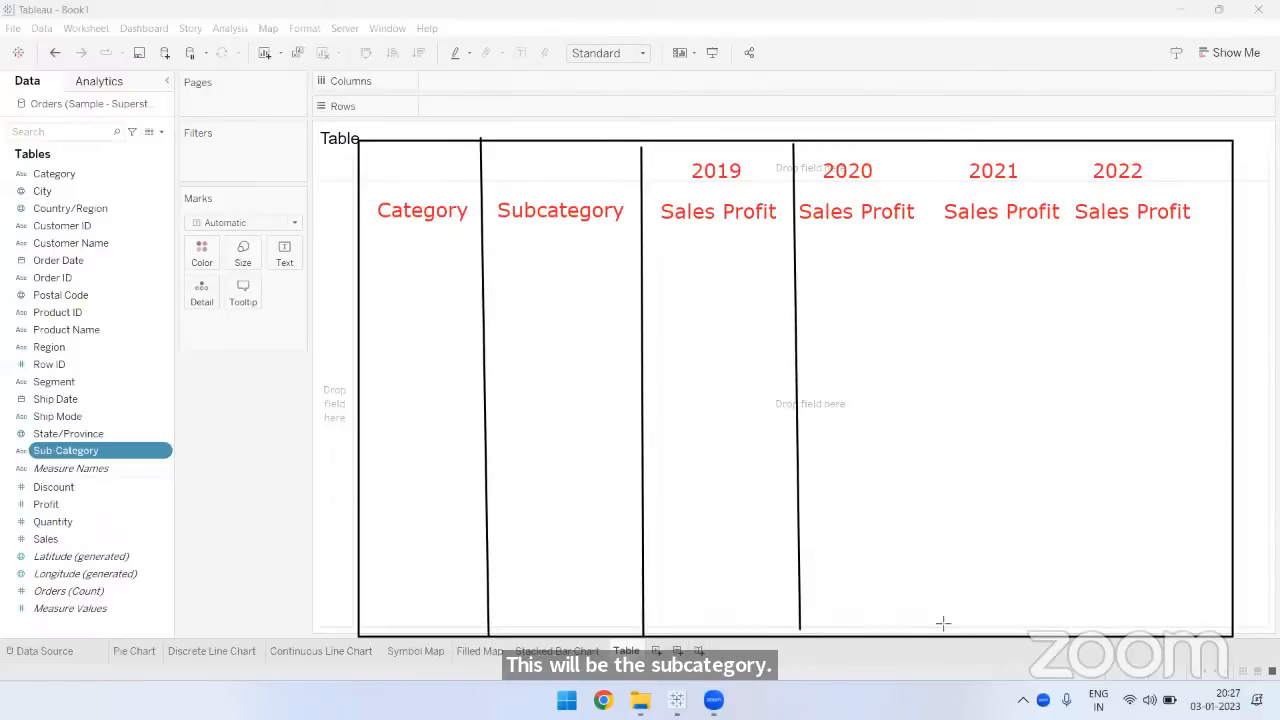
{"action": "mouse_move", "coordinate": [1070, 143]}
{"action": "left_mouse_down"}
{"action": "mouse_move", "coordinate": [1087, 399]}
{"action": "mouse_move", "coordinate": [1064, 632]}
{"action": "left_mouse_up"}
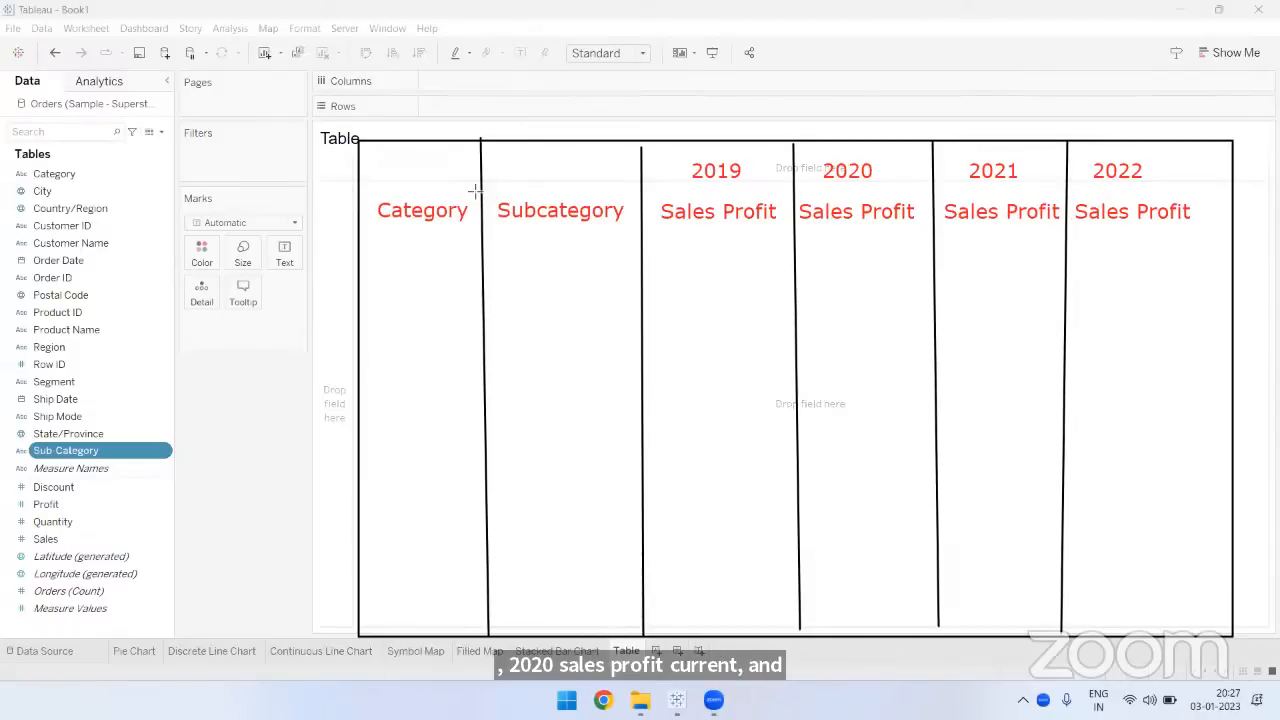
- Draw horizontal lines below the year headings and below the full header row of the sketched table
{"action": "left_click_drag", "start_coordinate": [645, 190], "coordinate": [1212, 192]}
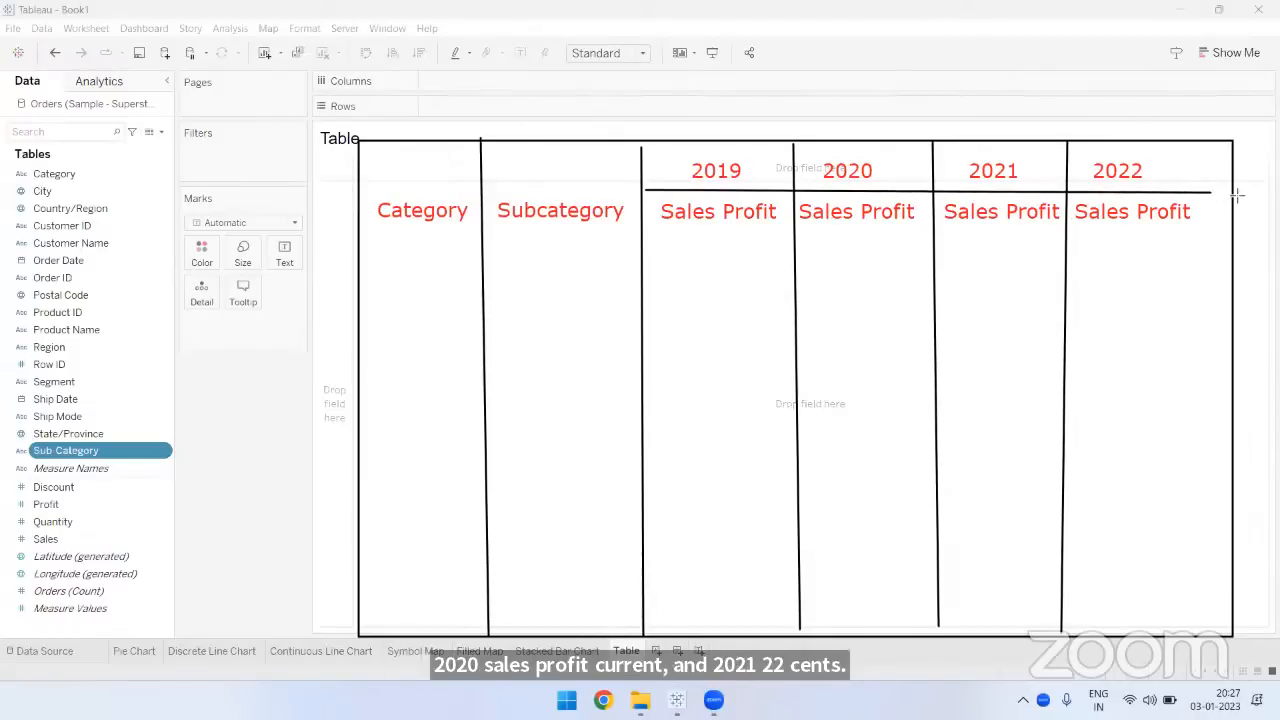
{"action": "left_click_drag", "start_coordinate": [367, 246], "coordinate": [899, 259]}
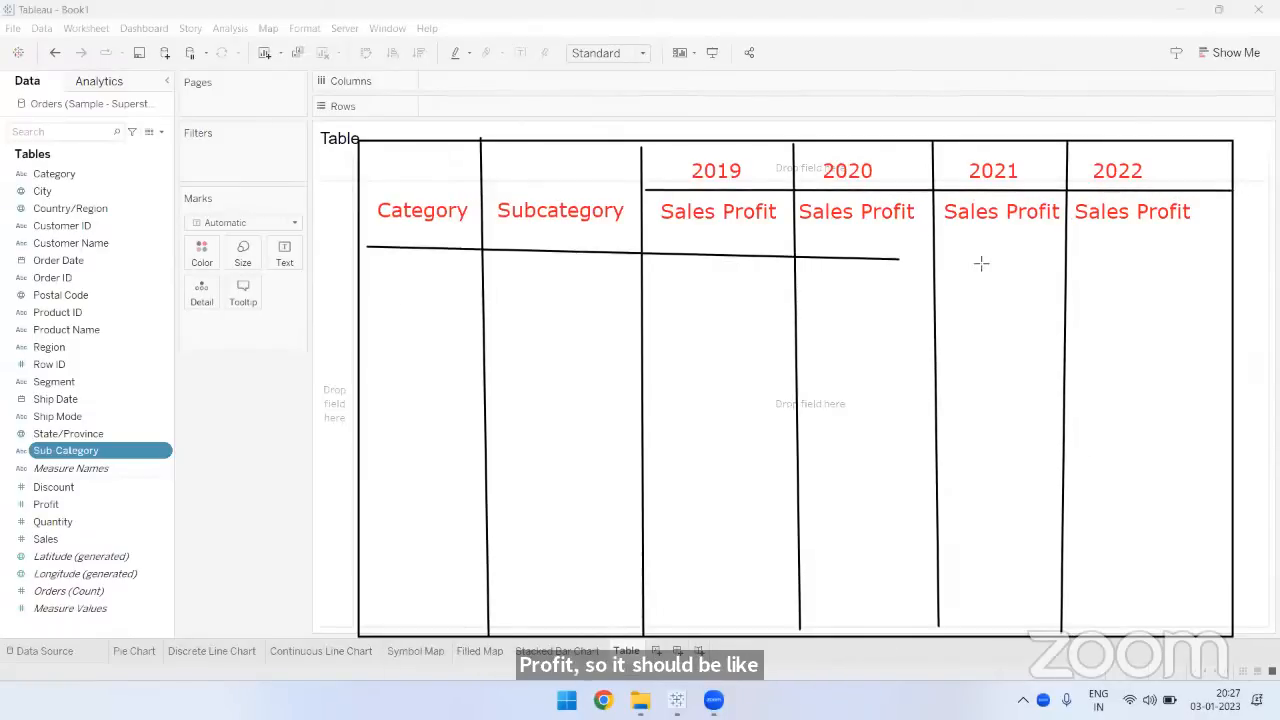
{"action": "left_click_drag", "start_coordinate": [981, 263], "coordinate": [1230, 246]}
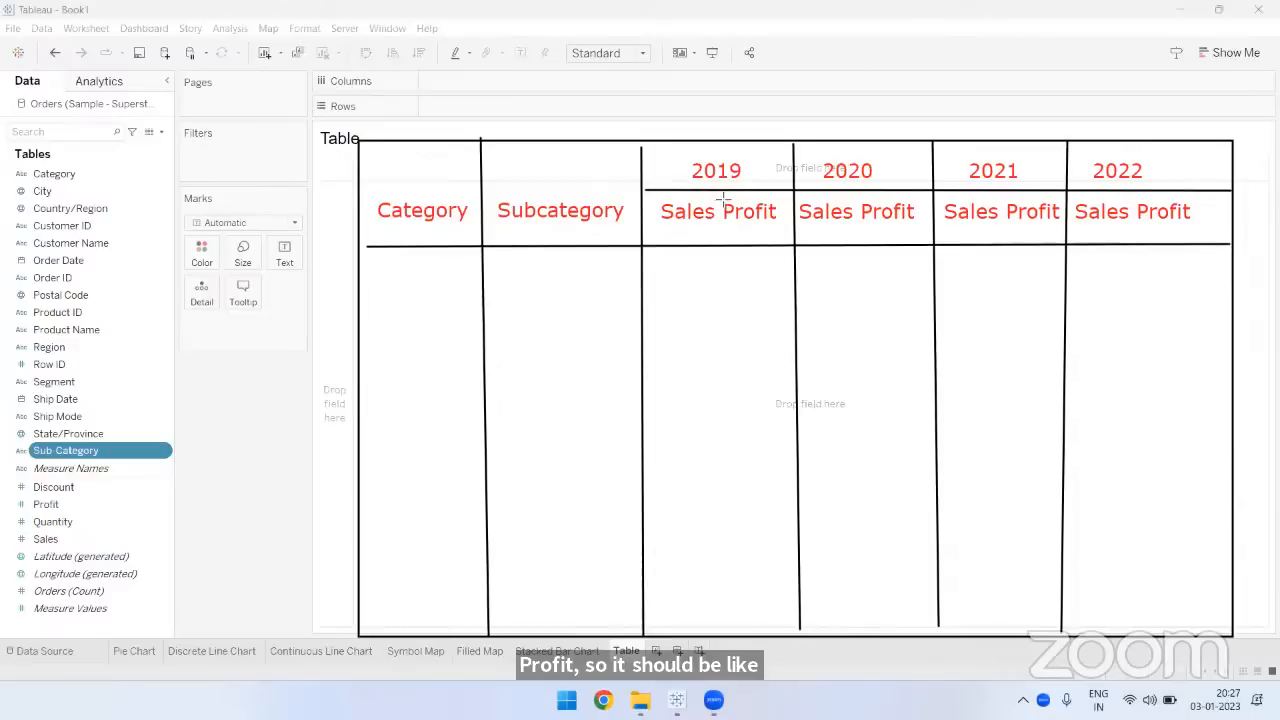
- Draw a vertical line between Sales and Profit in each of the four year columns of the sketched table
{"action": "mouse_move", "coordinate": [716, 190]}
{"action": "left_mouse_down"}
{"action": "mouse_move", "coordinate": [737, 437]}
{"action": "mouse_move", "coordinate": [724, 628]}
{"action": "left_mouse_up"}
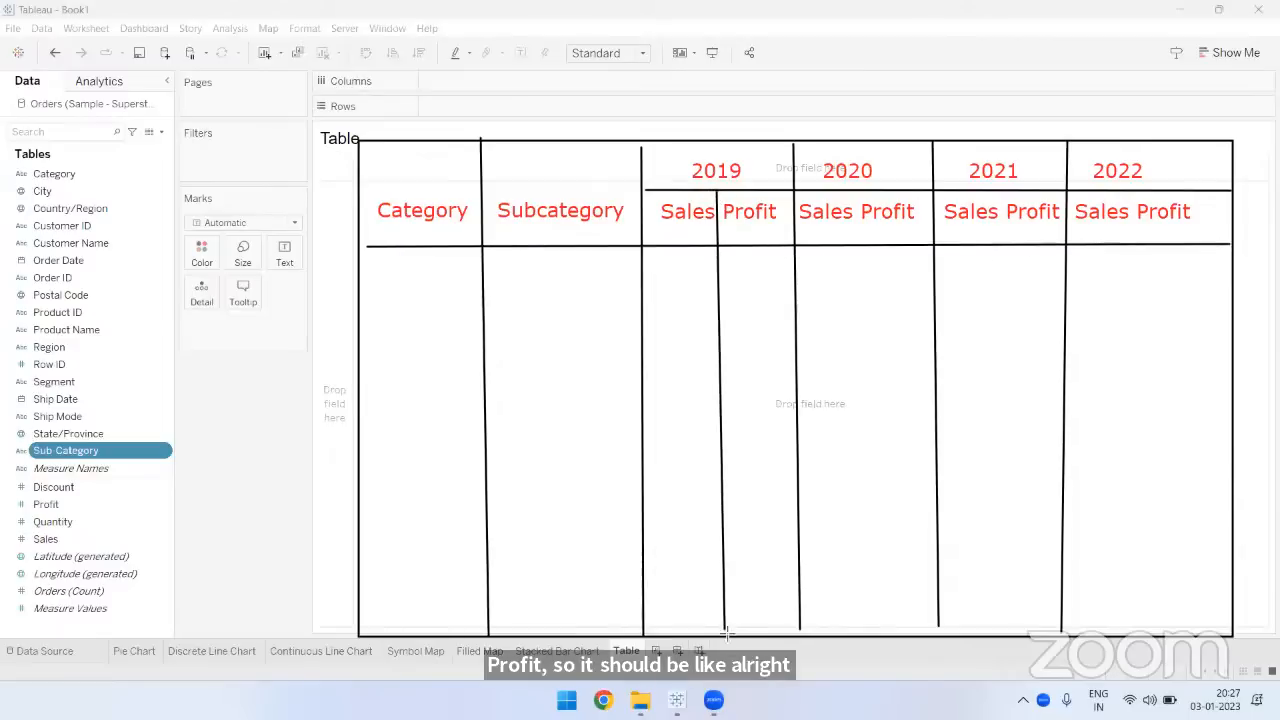
{"action": "left_click_drag", "start_coordinate": [857, 214], "coordinate": [863, 623]}
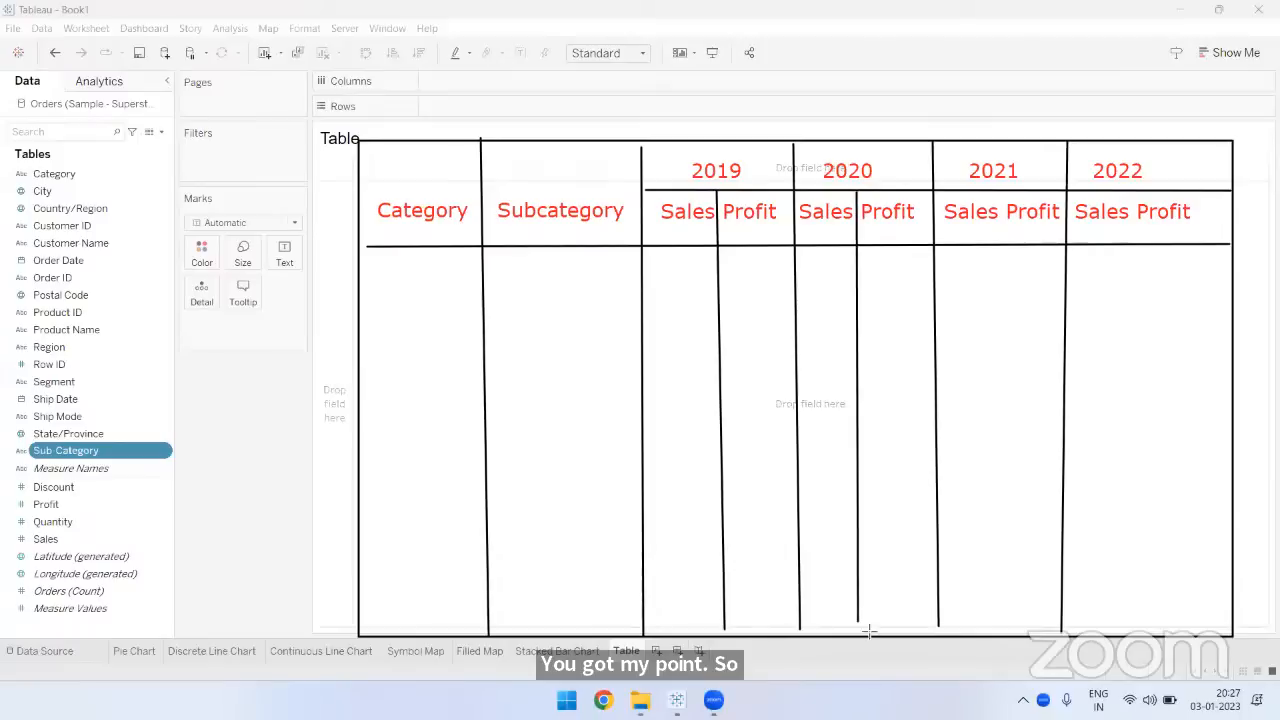
{"action": "left_click_drag", "start_coordinate": [1001, 190], "coordinate": [1000, 625]}
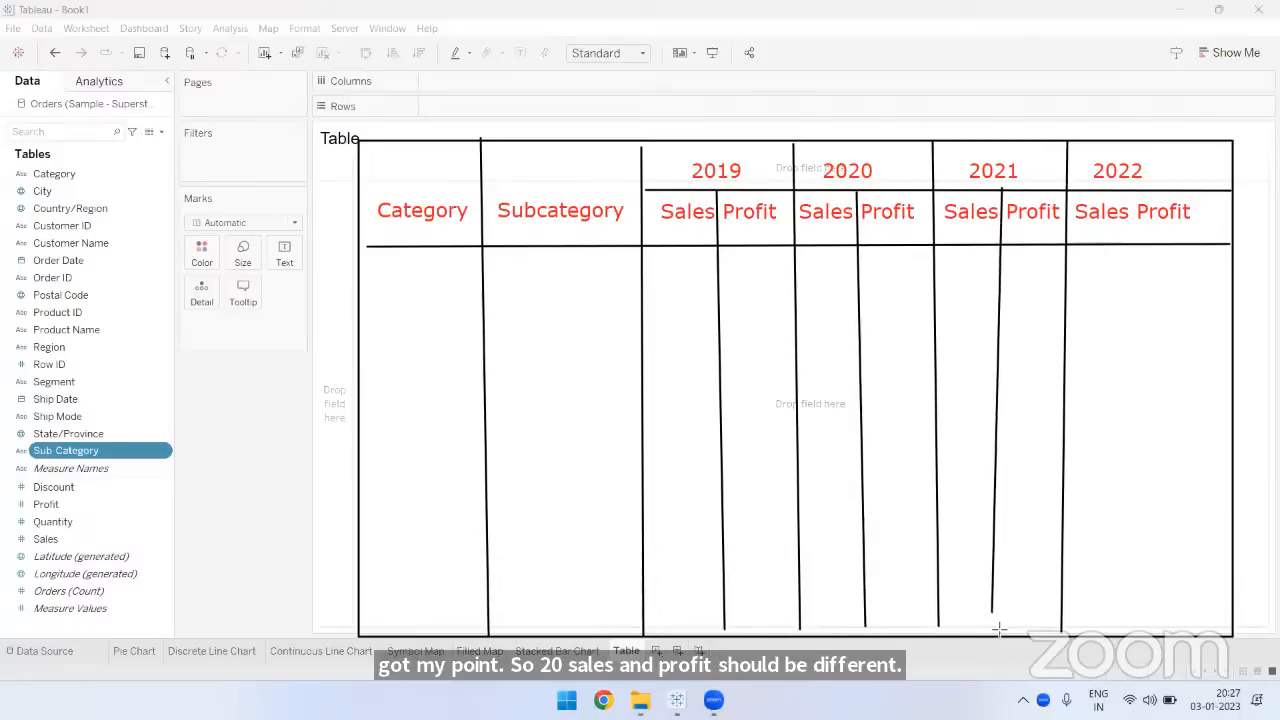
{"action": "mouse_move", "coordinate": [1130, 200]}
{"action": "left_mouse_down"}
{"action": "mouse_move", "coordinate": [1123, 517]}
{"action": "mouse_move", "coordinate": [1141, 623]}
{"action": "left_mouse_up"}
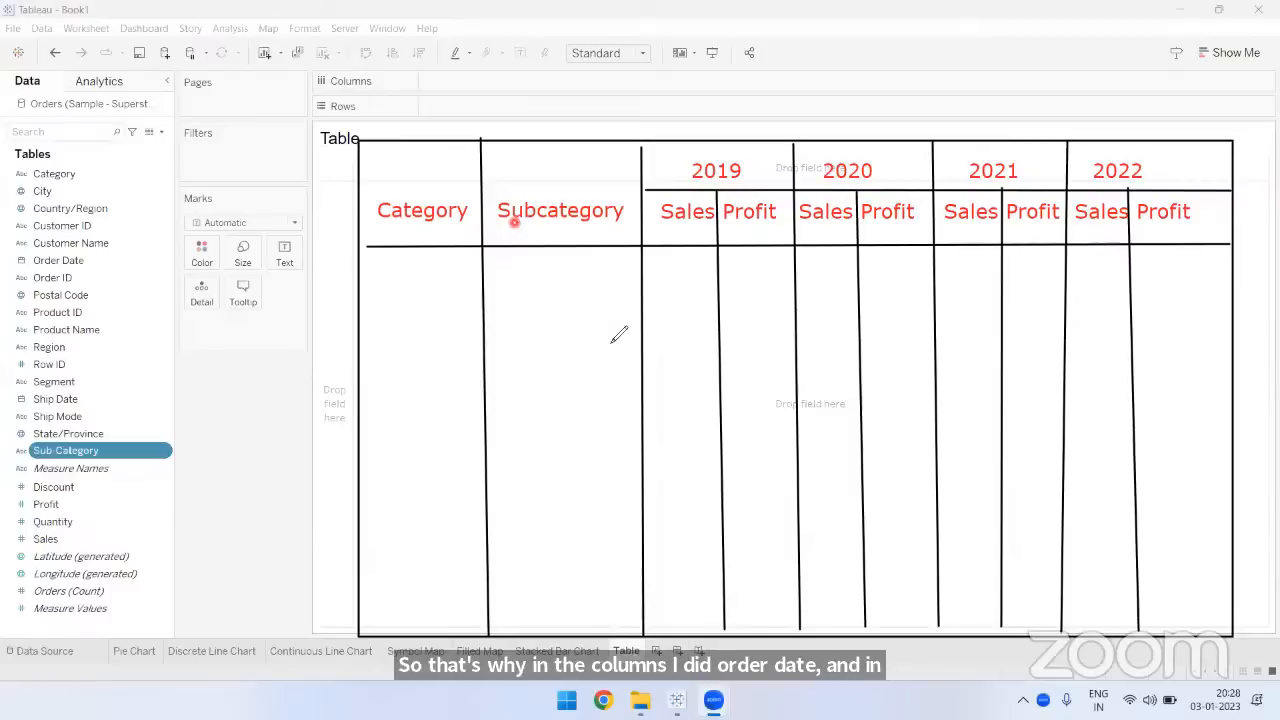
- Draw five freehand horizontal strokes across the Category and Subcategory columns to illustrate the table's rows
{"action": "left_click_drag", "start_coordinate": [360, 283], "coordinate": [546, 283]}
{"action": "left_click_drag", "start_coordinate": [344, 336], "coordinate": [610, 336]}
{"action": "left_click_drag", "start_coordinate": [352, 391], "coordinate": [612, 398]}
{"action": "left_click_drag", "start_coordinate": [358, 460], "coordinate": [624, 460]}
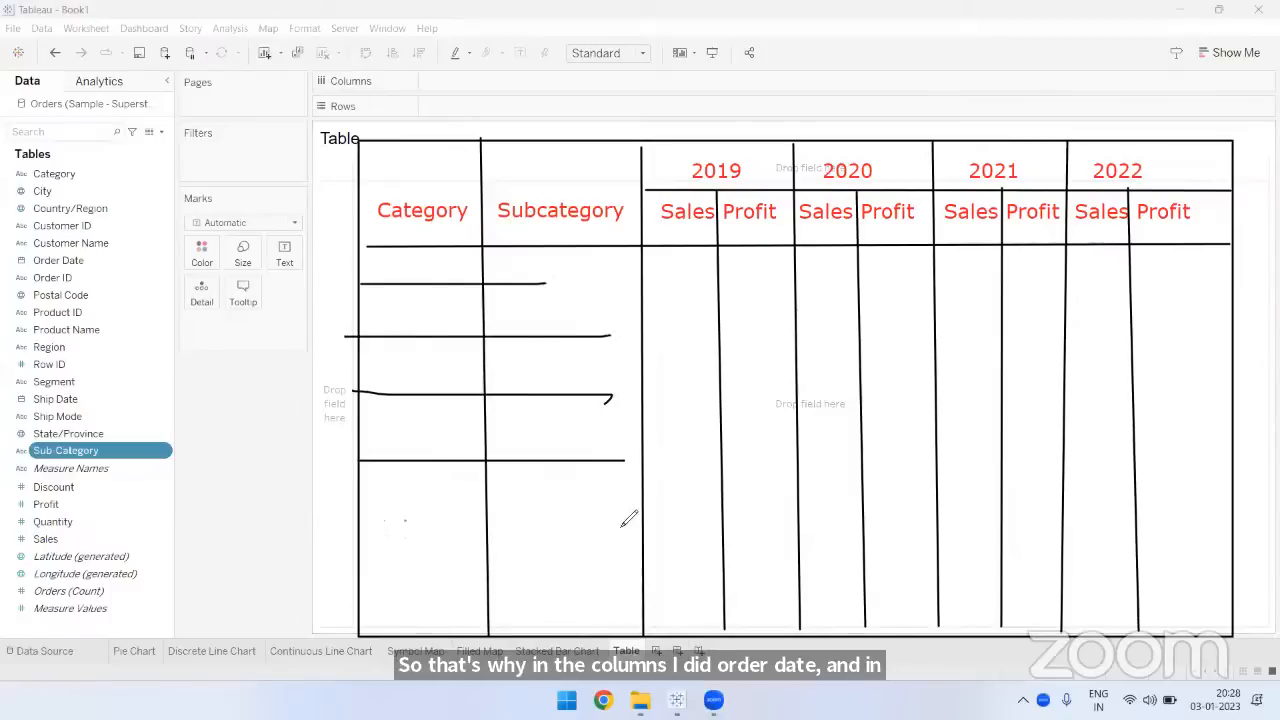
{"action": "left_click_drag", "start_coordinate": [404, 520], "coordinate": [620, 520]}
- Draw freehand vertical strokes through the 2019 to 2022 headings to illustrate columns, and clear all annotations from the screen
{"action": "left_click_drag", "start_coordinate": [710, 118], "coordinate": [699, 372]}
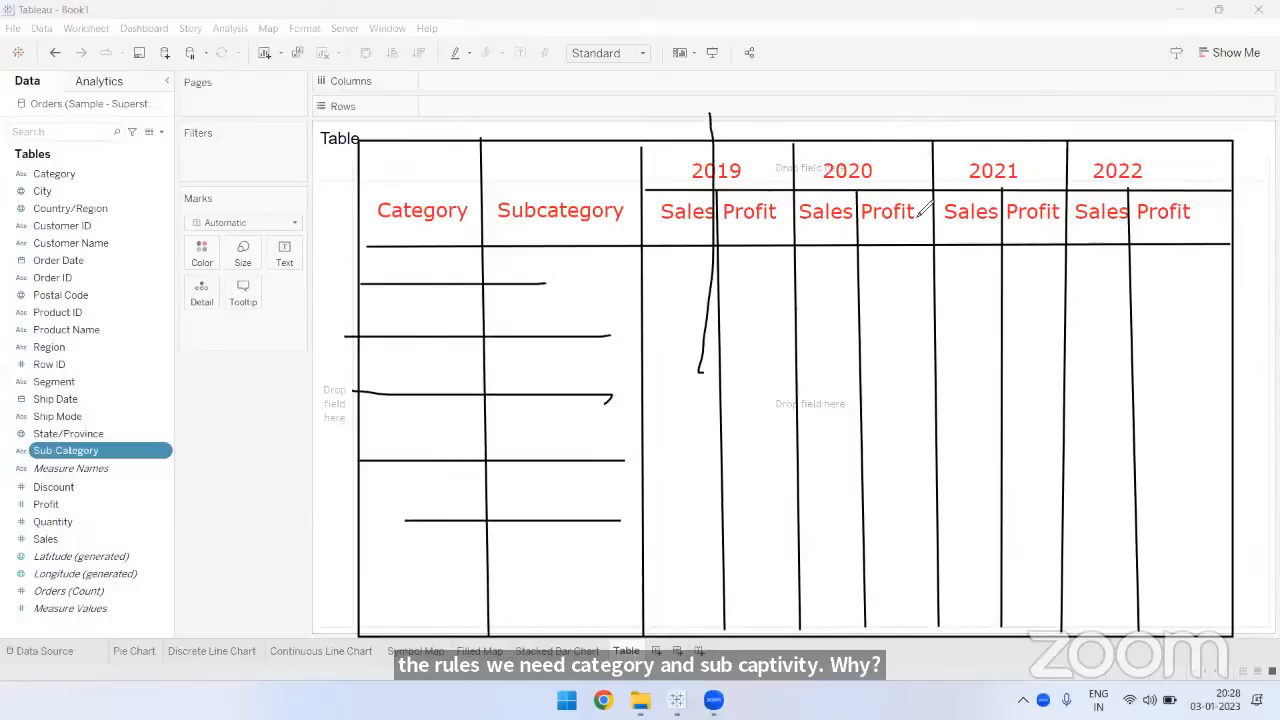
{"action": "left_click_drag", "start_coordinate": [856, 134], "coordinate": [852, 346]}
{"action": "left_click_drag", "start_coordinate": [996, 112], "coordinate": [1006, 238]}
{"action": "left_click_drag", "start_coordinate": [1110, 128], "coordinate": [1121, 263]}
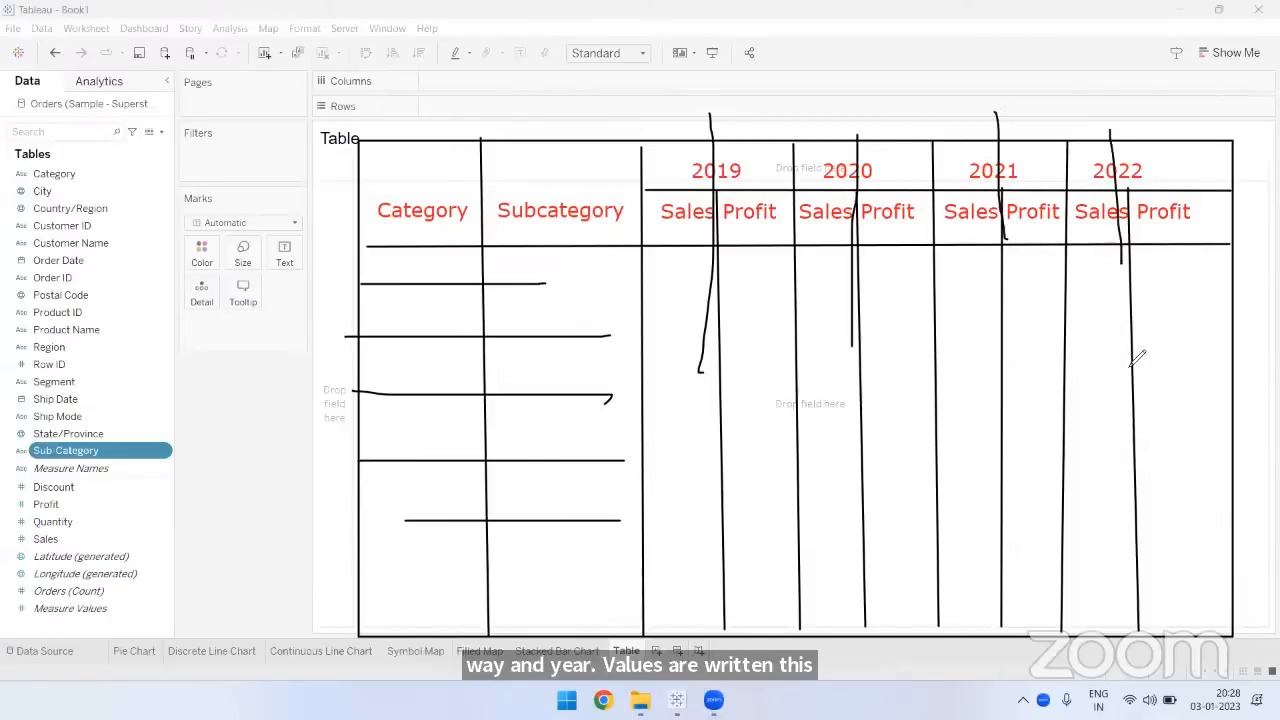
{"action": "key", "text": "Escape"}
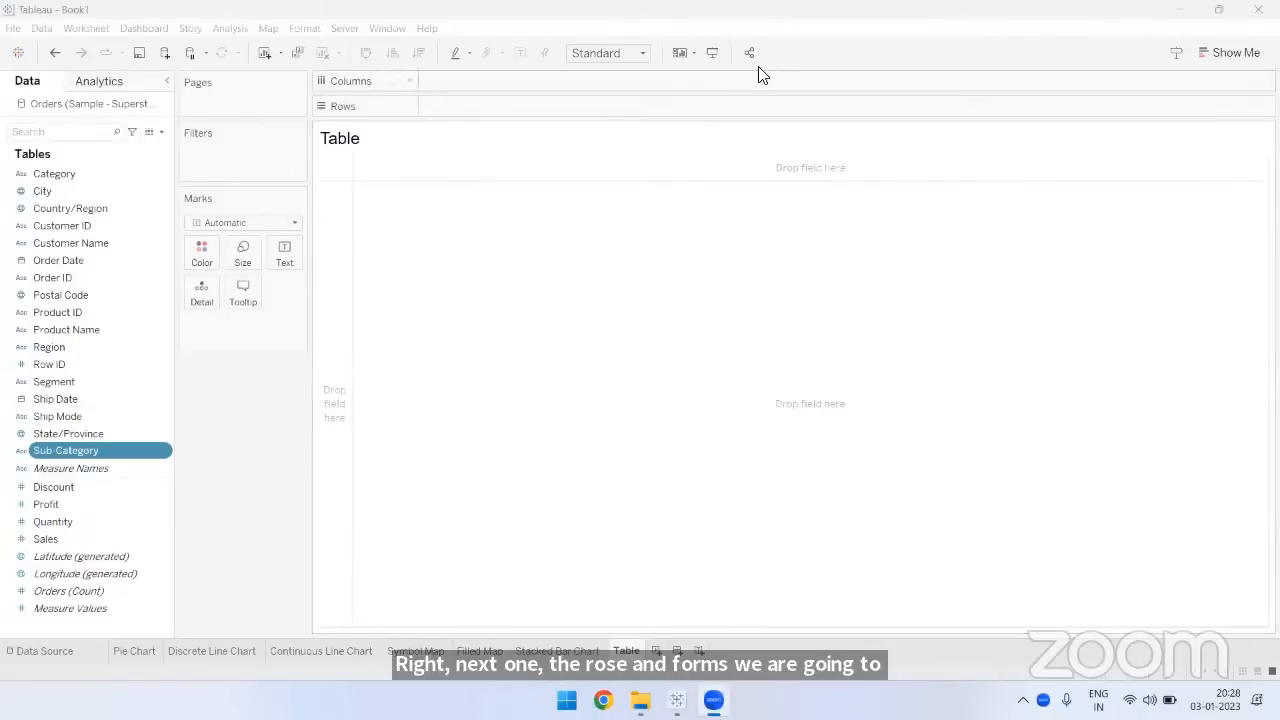
- Place Category and Sub-Category on Rows, and widen both header columns so their labels fit in full
{"action": "left_click", "coordinate": [935, 594]}
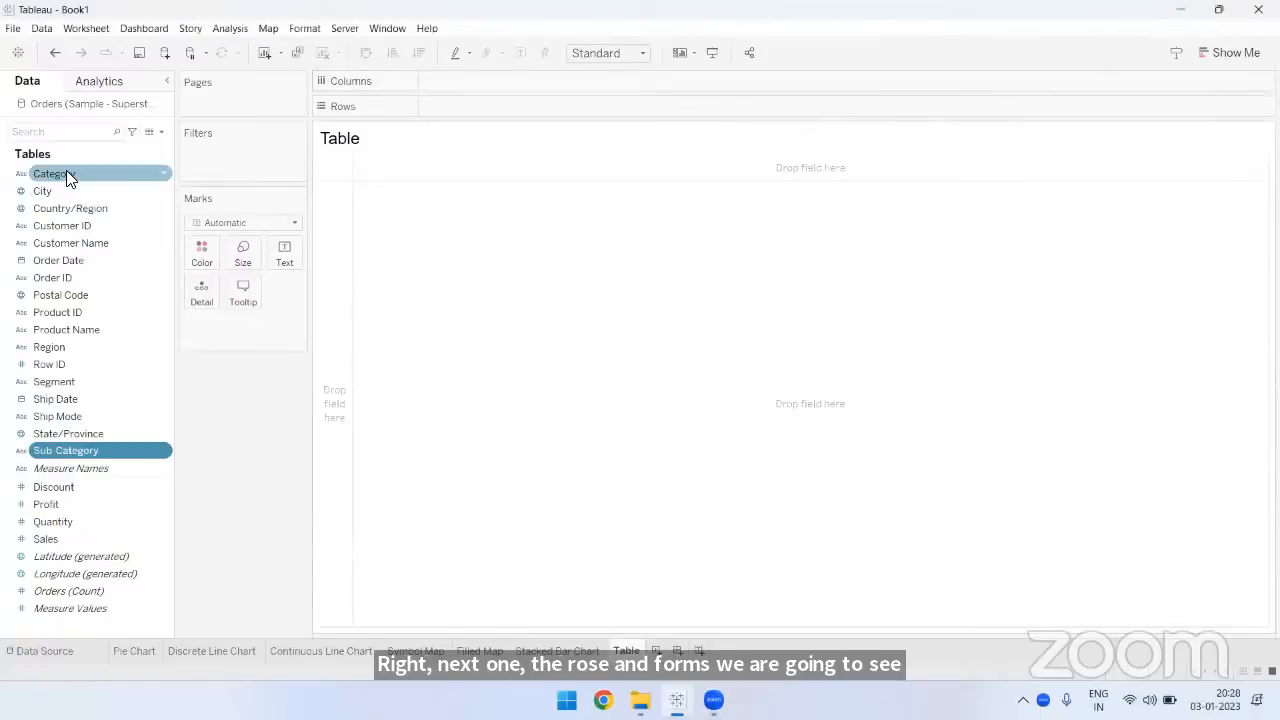
{"action": "left_click_drag", "start_coordinate": [66, 176], "coordinate": [454, 110]}
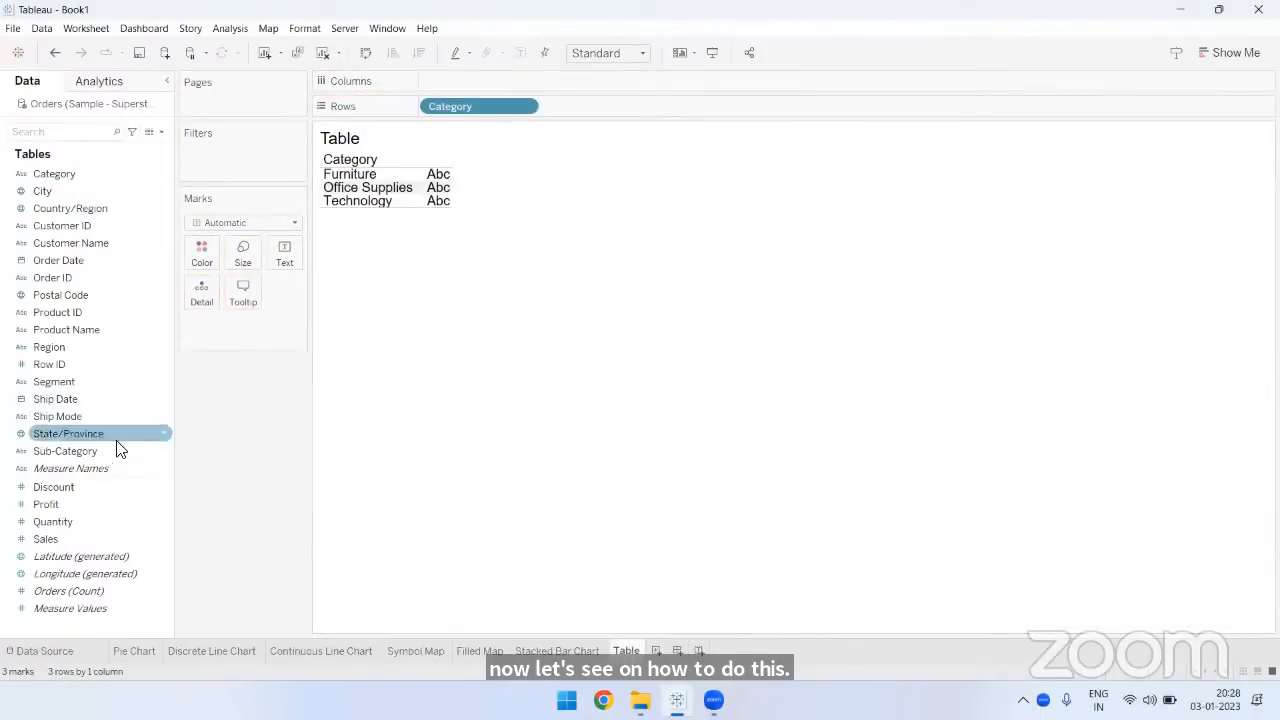
{"action": "left_click_drag", "start_coordinate": [117, 450], "coordinate": [619, 105]}
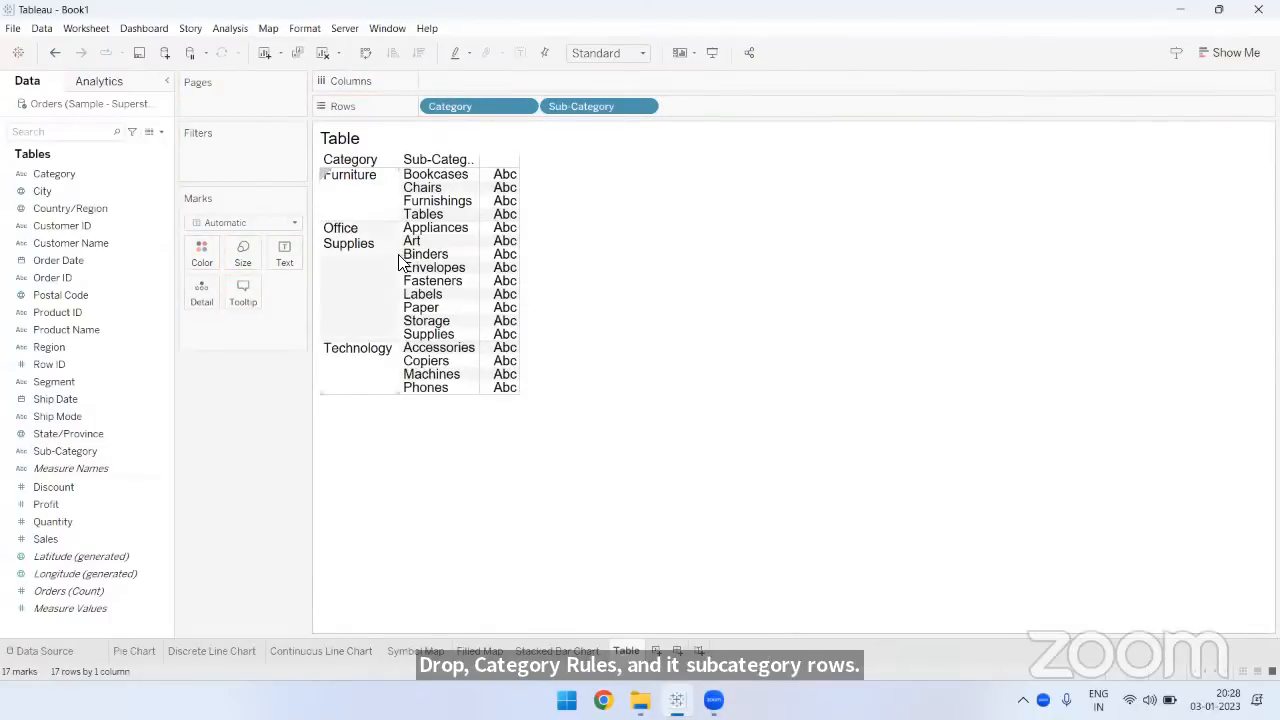
{"action": "left_click_drag", "start_coordinate": [400, 254], "coordinate": [424, 254]}
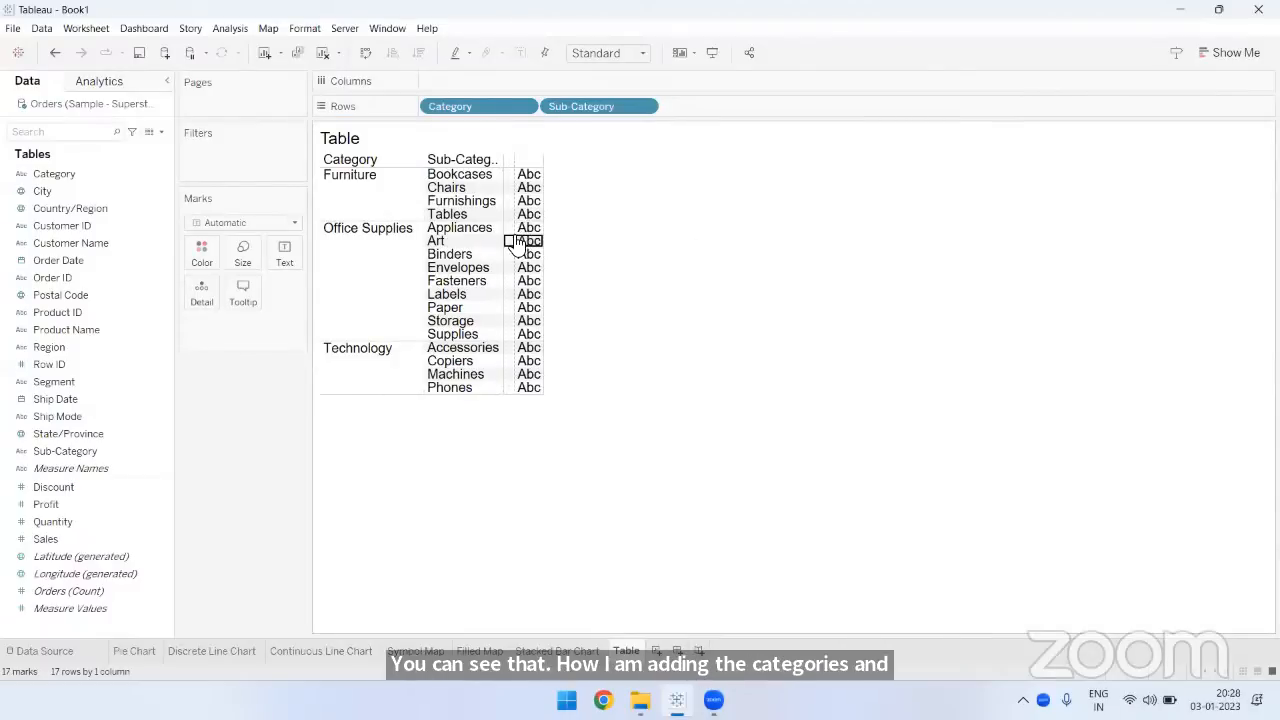
{"action": "left_click_drag", "start_coordinate": [504, 242], "coordinate": [515, 242]}
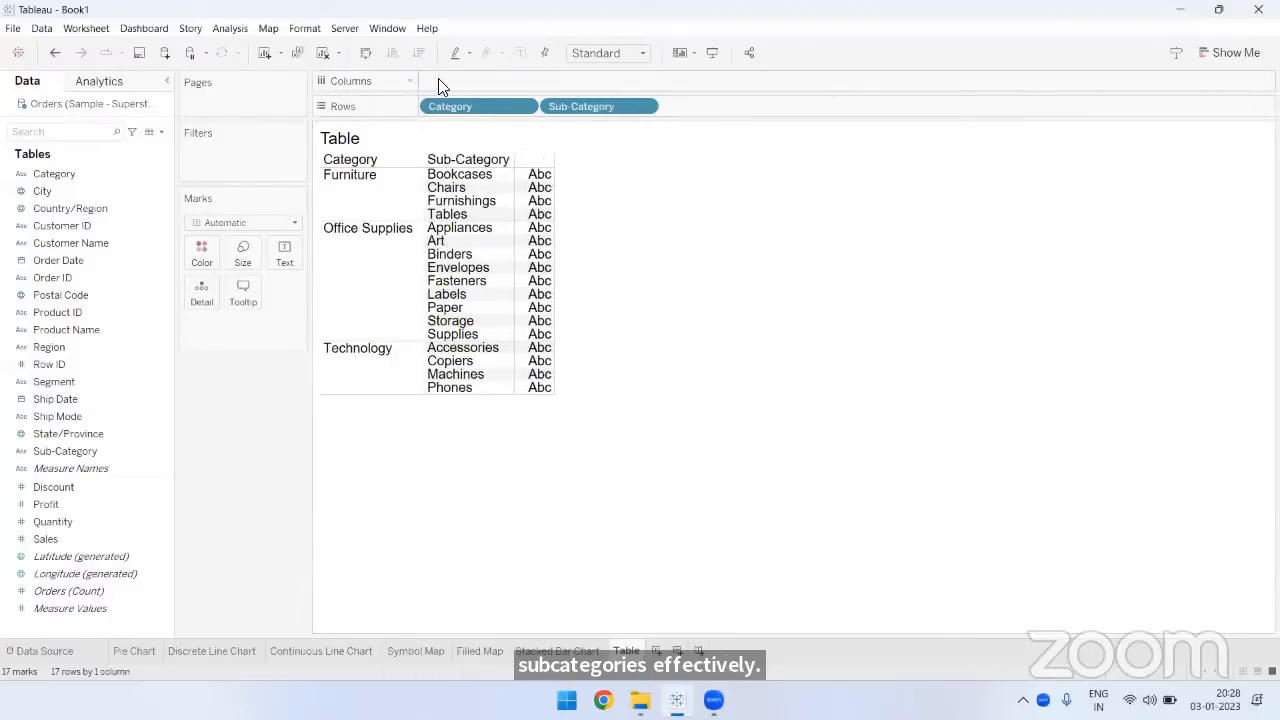
- Add Order Date by year to Columns and fill the table with Sales and Profit values
{"action": "left_click_drag", "start_coordinate": [58, 260], "coordinate": [335, 98]}
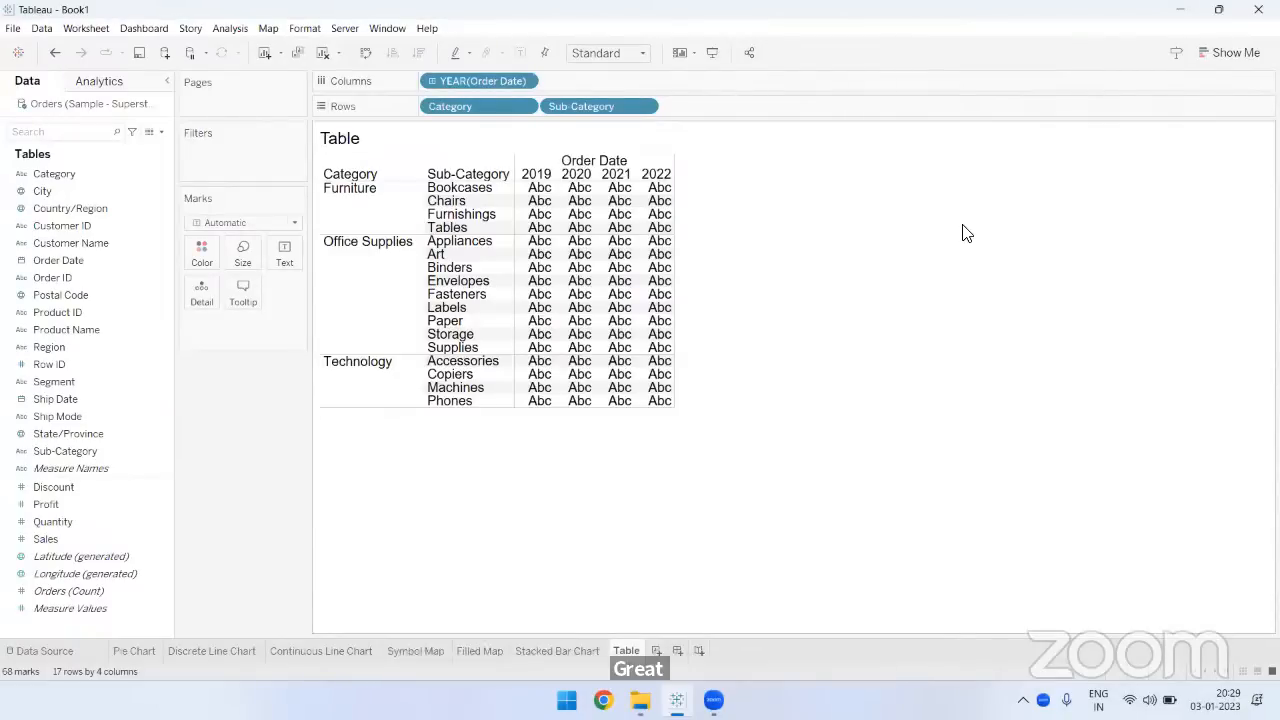
{"action": "left_click", "coordinate": [69, 540]}
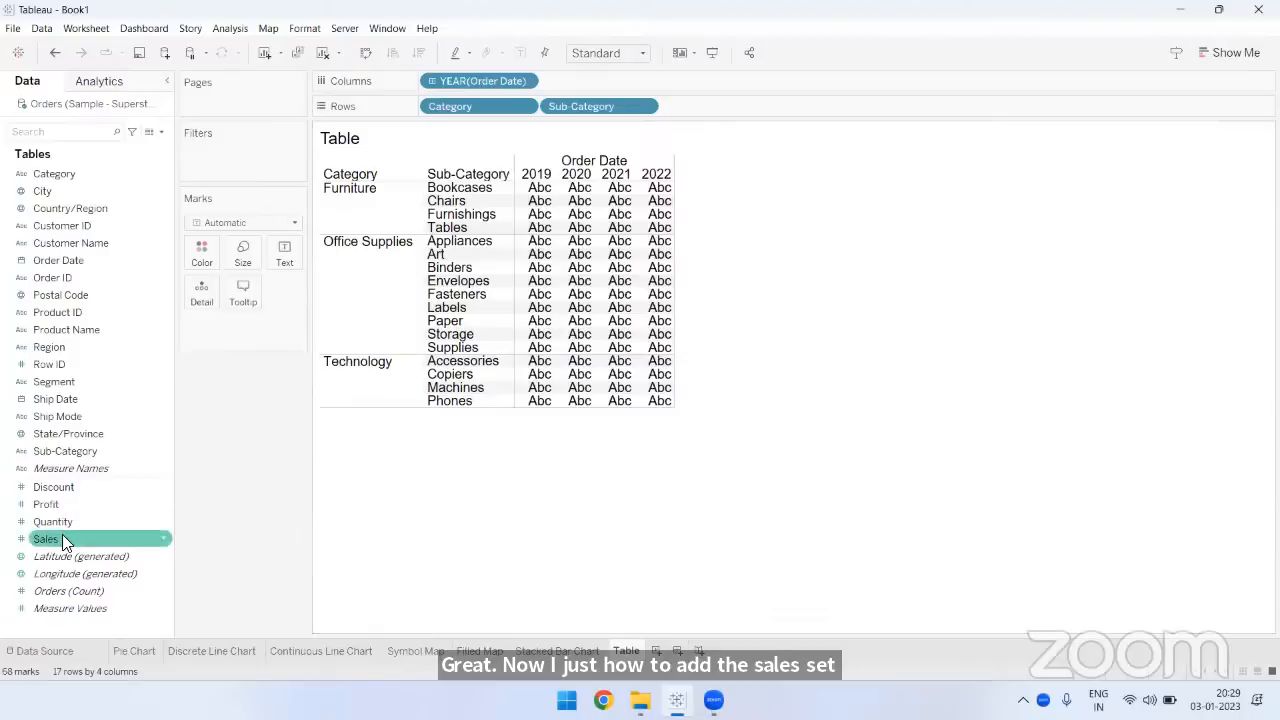
{"action": "double_click", "coordinate": [63, 538]}
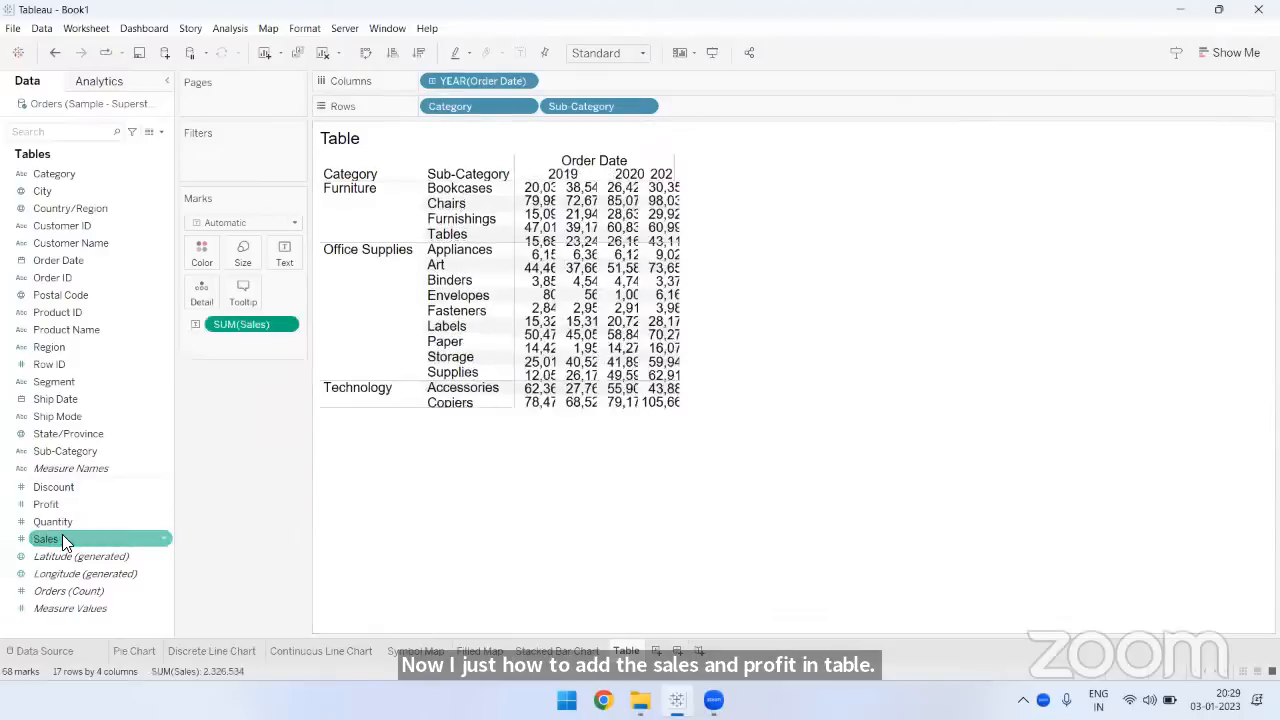
{"action": "left_click", "coordinate": [72, 542]}
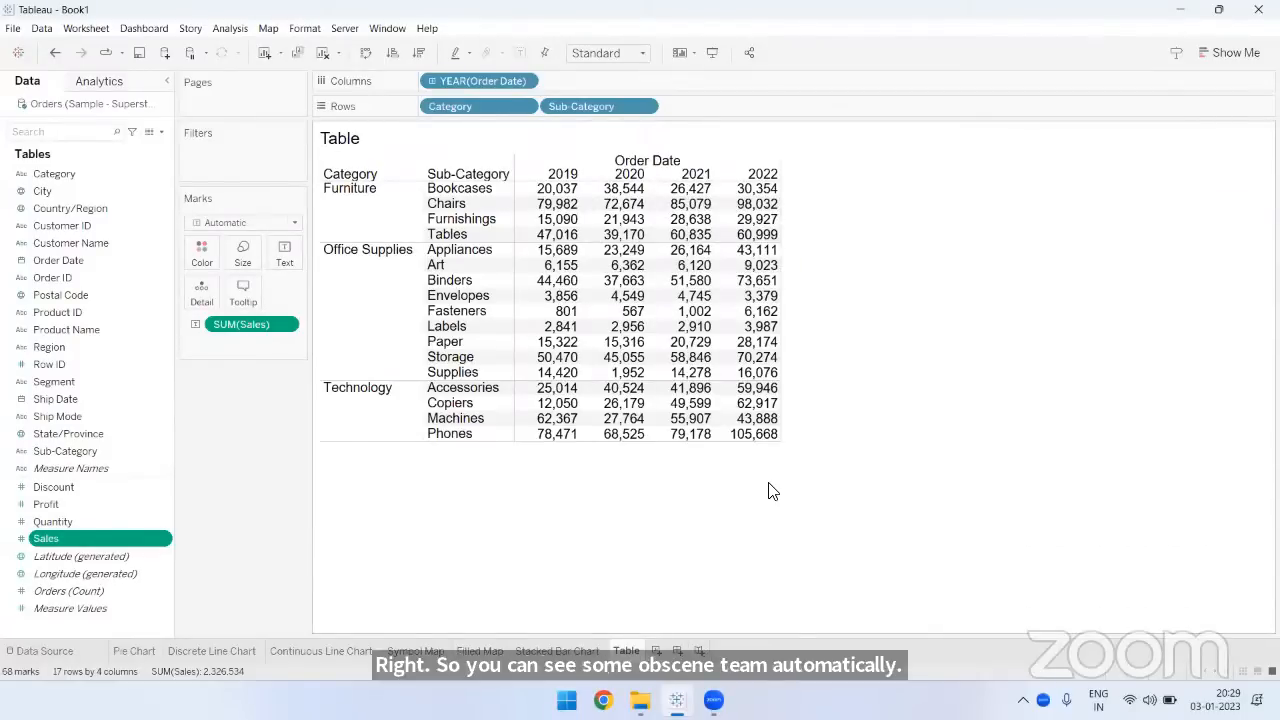
{"action": "double_click", "coordinate": [66, 506]}
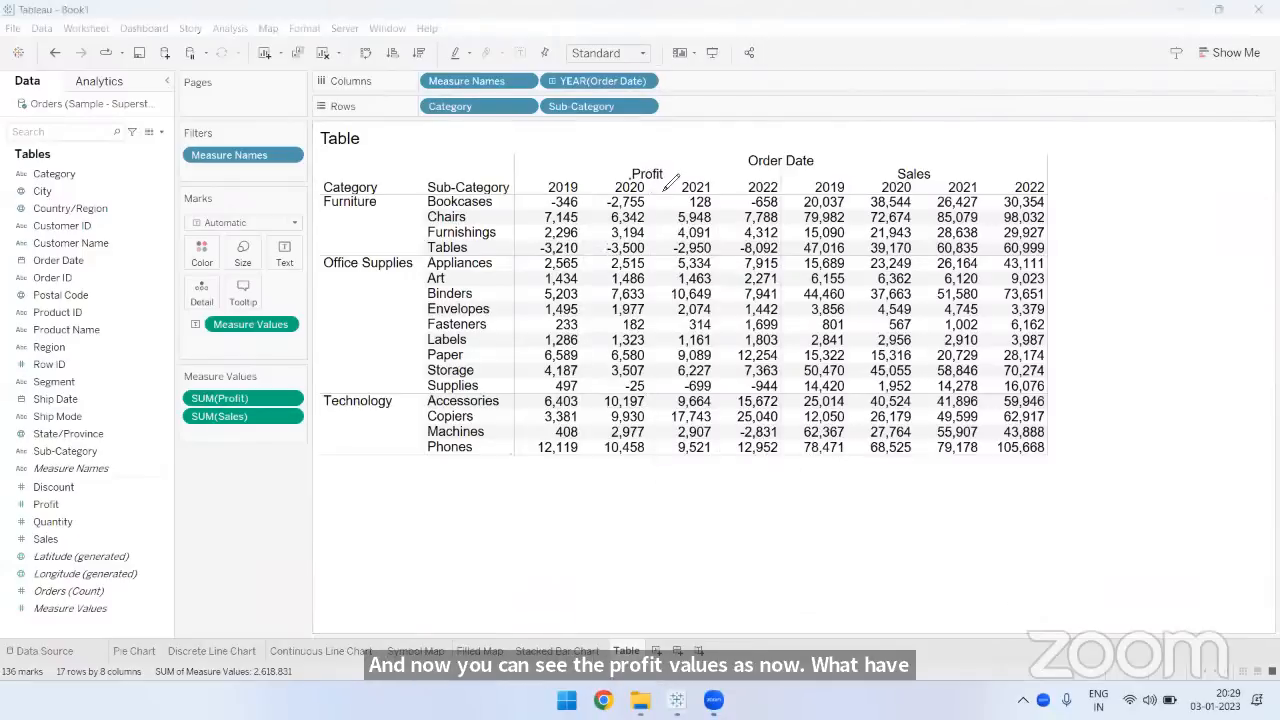
- Underline the Profit and Sales headings and draw freehand vertical strokes between the yearly Profit columns
{"action": "left_click_drag", "start_coordinate": [631, 180], "coordinate": [662, 182]}
{"action": "left_click_drag", "start_coordinate": [898, 176], "coordinate": [943, 176]}
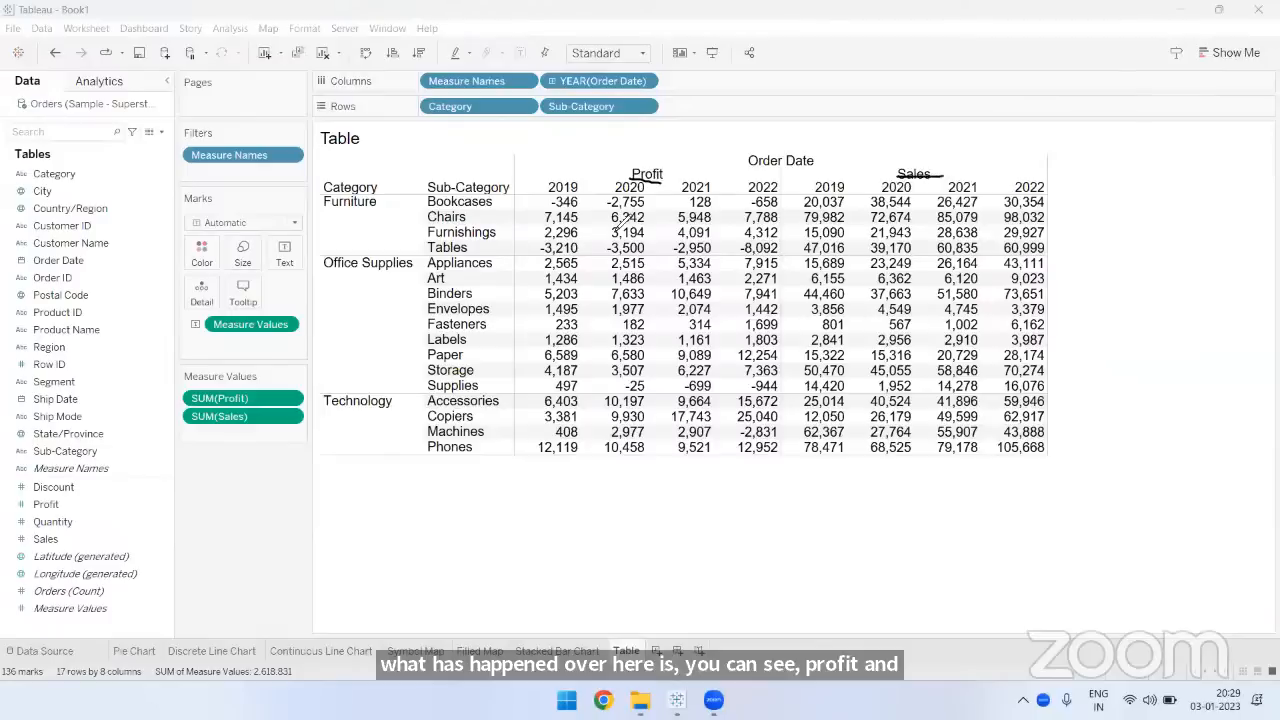
{"action": "left_click_drag", "start_coordinate": [588, 174], "coordinate": [592, 382]}
{"action": "left_click_drag", "start_coordinate": [655, 188], "coordinate": [662, 384]}
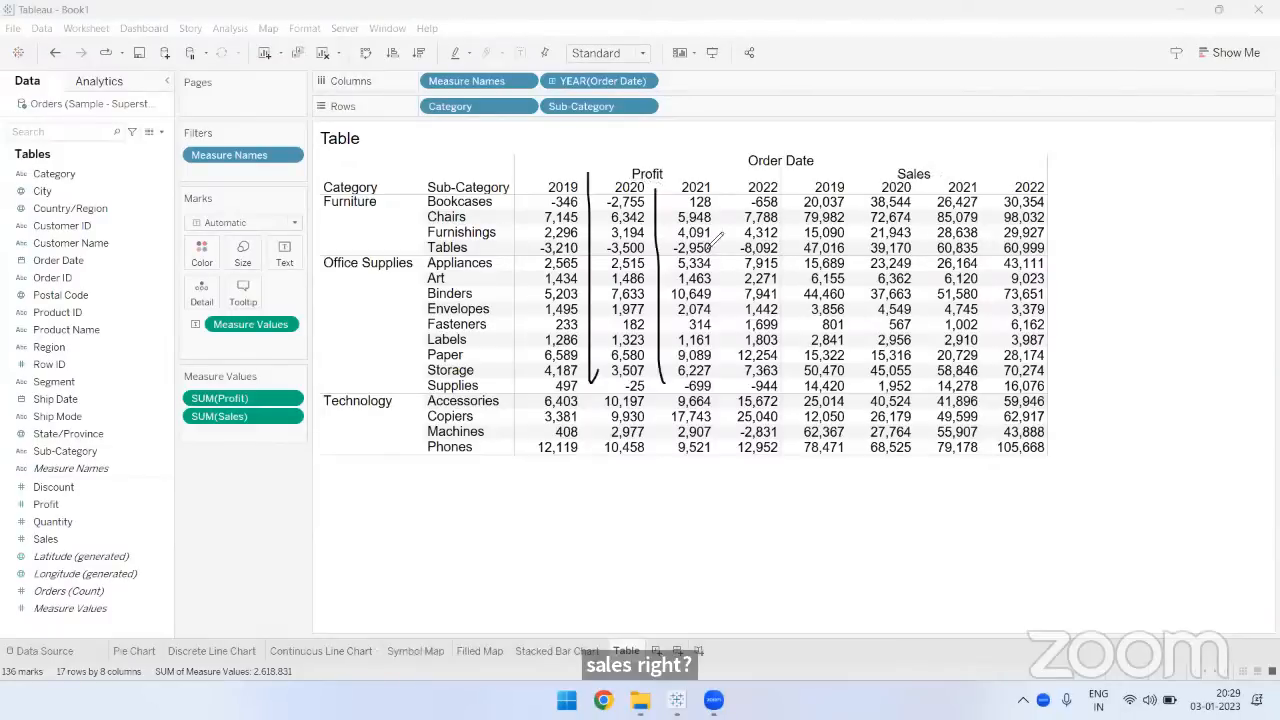
{"action": "left_click_drag", "start_coordinate": [714, 176], "coordinate": [740, 287]}
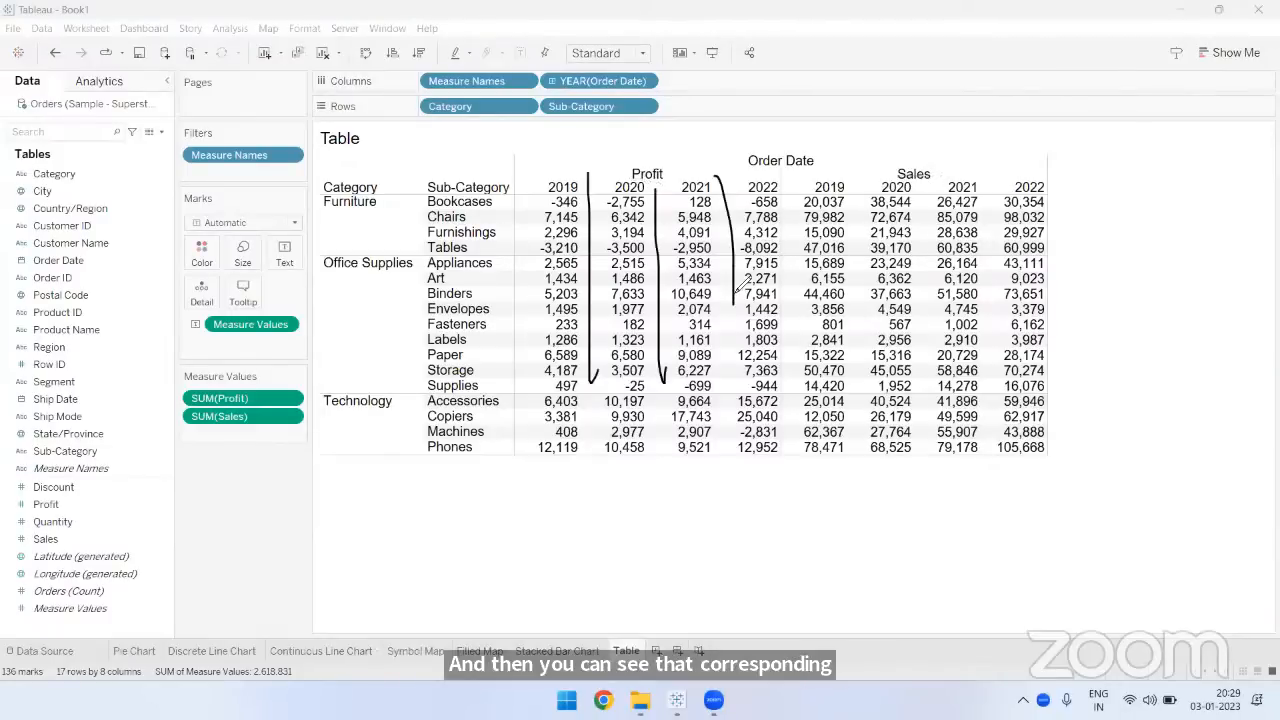
- Draw a large cross over the Sales figures for 2019 and 2020, and underline the 2019 heading under Profit
{"action": "left_click_drag", "start_coordinate": [805, 196], "coordinate": [905, 280]}
{"action": "left_click_drag", "start_coordinate": [790, 291], "coordinate": [874, 208]}
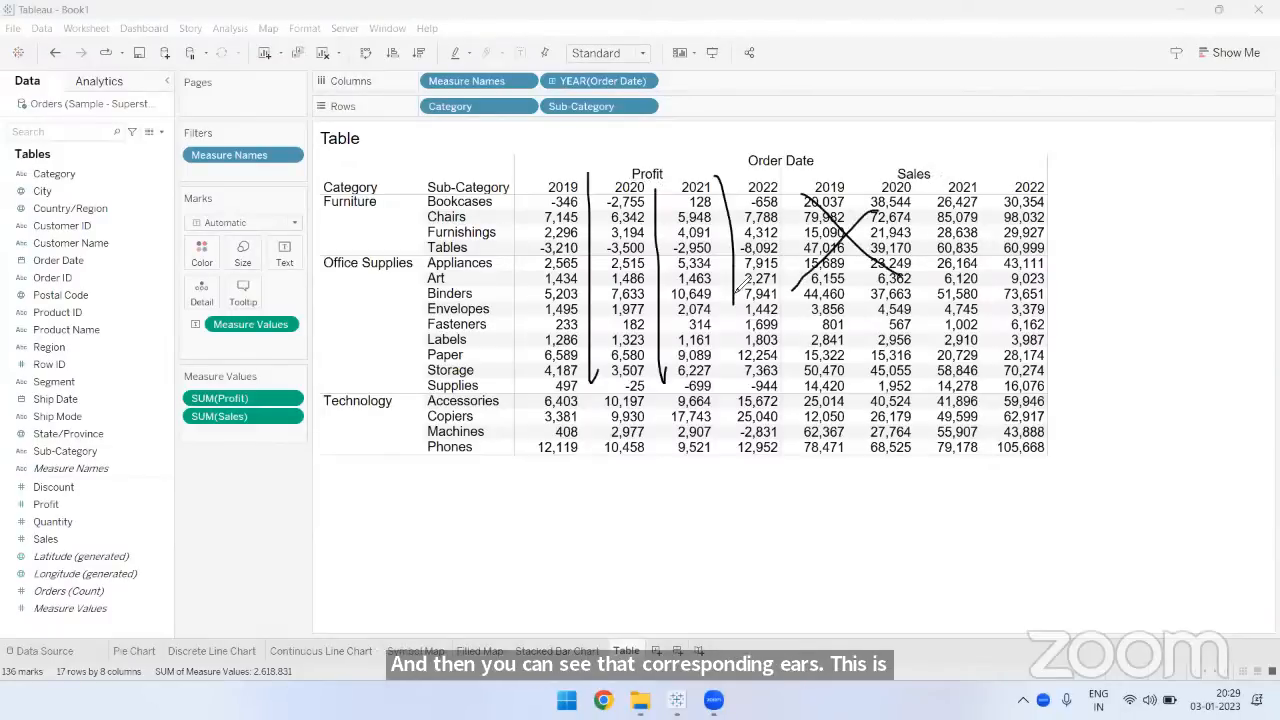
{"action": "left_click_drag", "start_coordinate": [542, 195], "coordinate": [582, 197]}
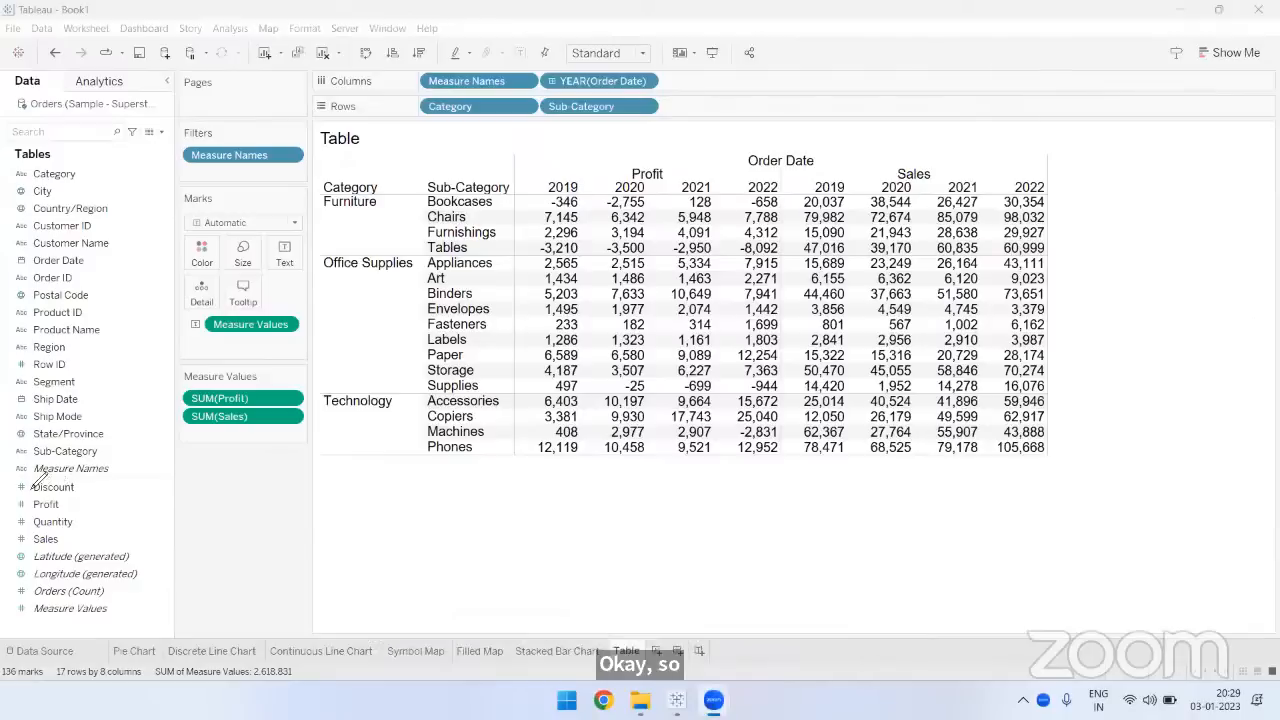
- Circle Measure Names and Measure Values, underline Profit, Quantity and Sales in the field list, and clear the annotations
{"action": "mouse_move", "coordinate": [25, 482]}
{"action": "left_mouse_down"}
{"action": "mouse_move", "coordinate": [64, 487]}
{"action": "mouse_move", "coordinate": [14, 466]}
{"action": "mouse_move", "coordinate": [45, 485]}
{"action": "left_mouse_up"}
{"action": "mouse_move", "coordinate": [110, 618]}
{"action": "left_mouse_down"}
{"action": "mouse_move", "coordinate": [82, 597]}
{"action": "mouse_move", "coordinate": [26, 602]}
{"action": "mouse_move", "coordinate": [60, 622]}
{"action": "left_mouse_up"}
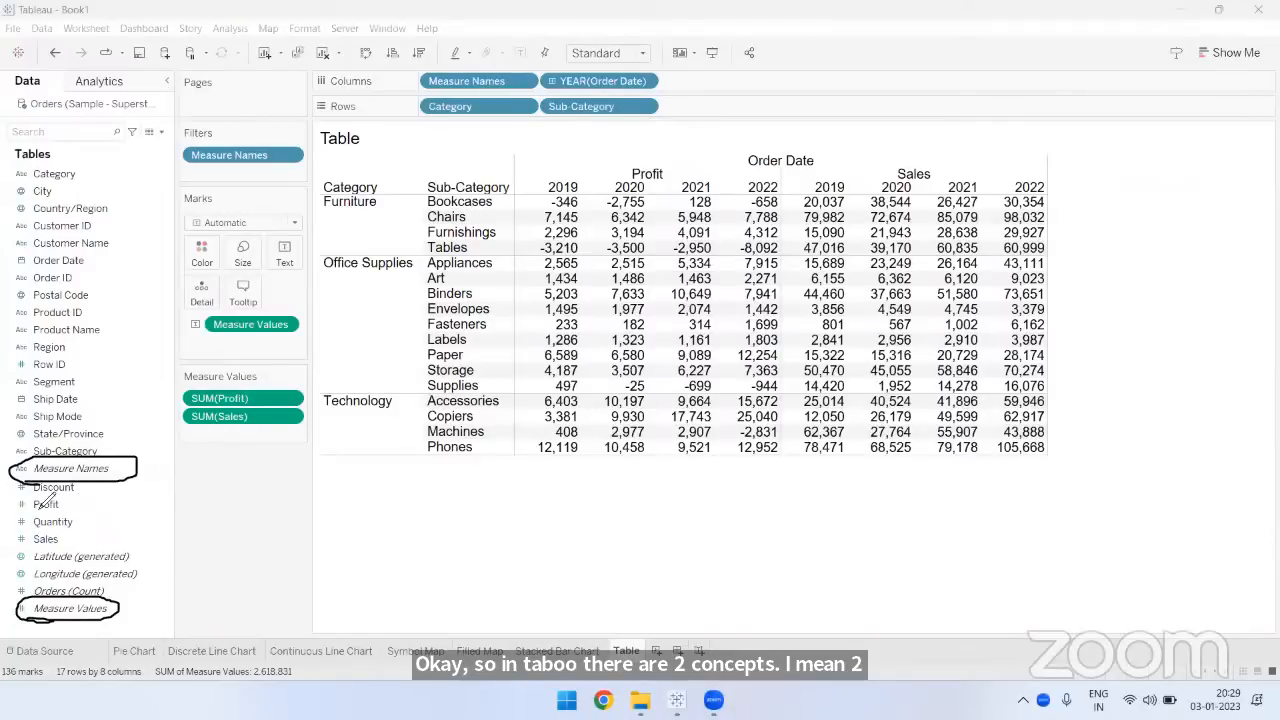
{"action": "left_click_drag", "start_coordinate": [32, 508], "coordinate": [72, 507]}
{"action": "left_click_drag", "start_coordinate": [32, 529], "coordinate": [72, 528]}
{"action": "left_click_drag", "start_coordinate": [34, 547], "coordinate": [70, 546]}
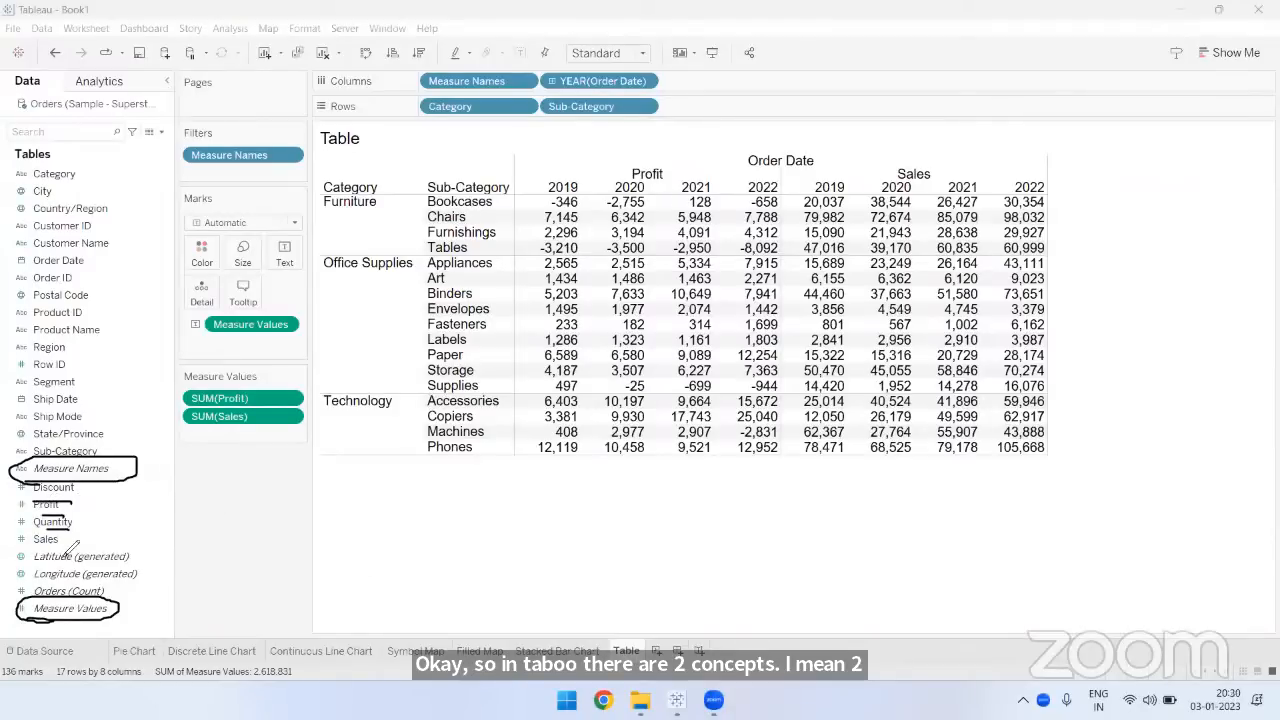
{"action": "left_click", "coordinate": [1102, 77]}
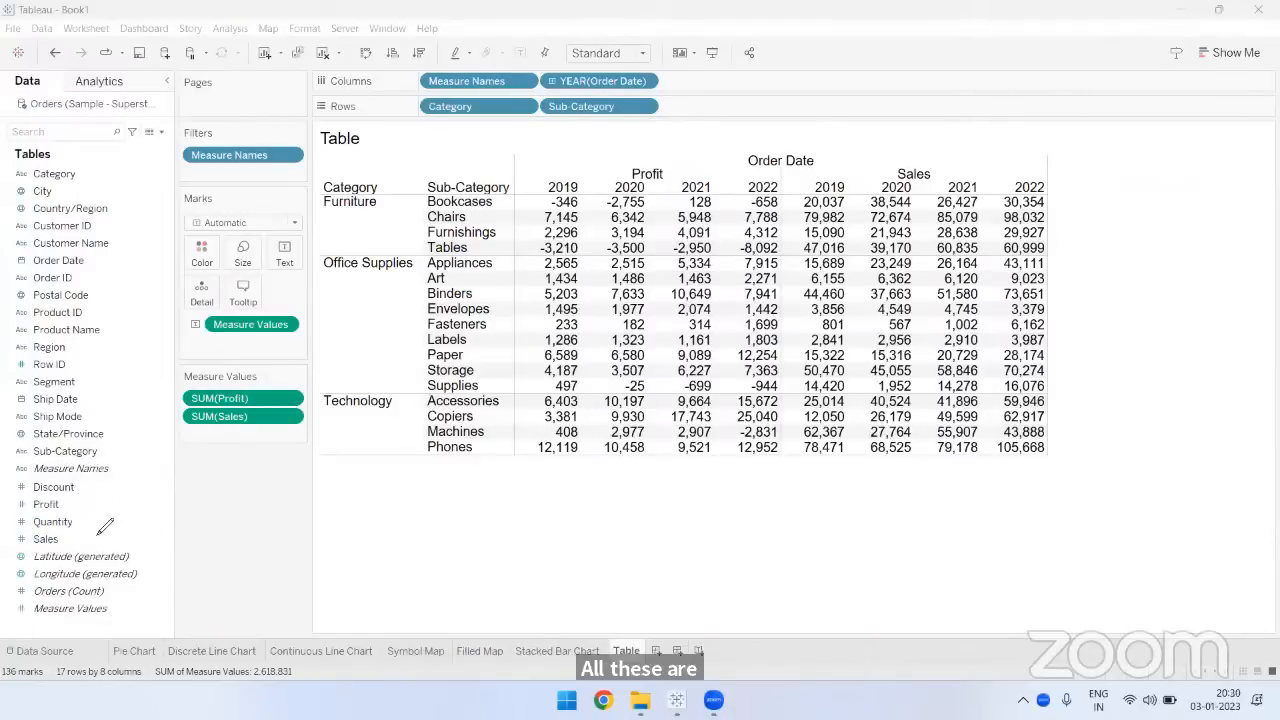
- Draw a vertical stroke beside the measures from Discount to Sales, and handwrite an underlined "Profit" below the table
{"action": "left_click_drag", "start_coordinate": [86, 484], "coordinate": [94, 548]}
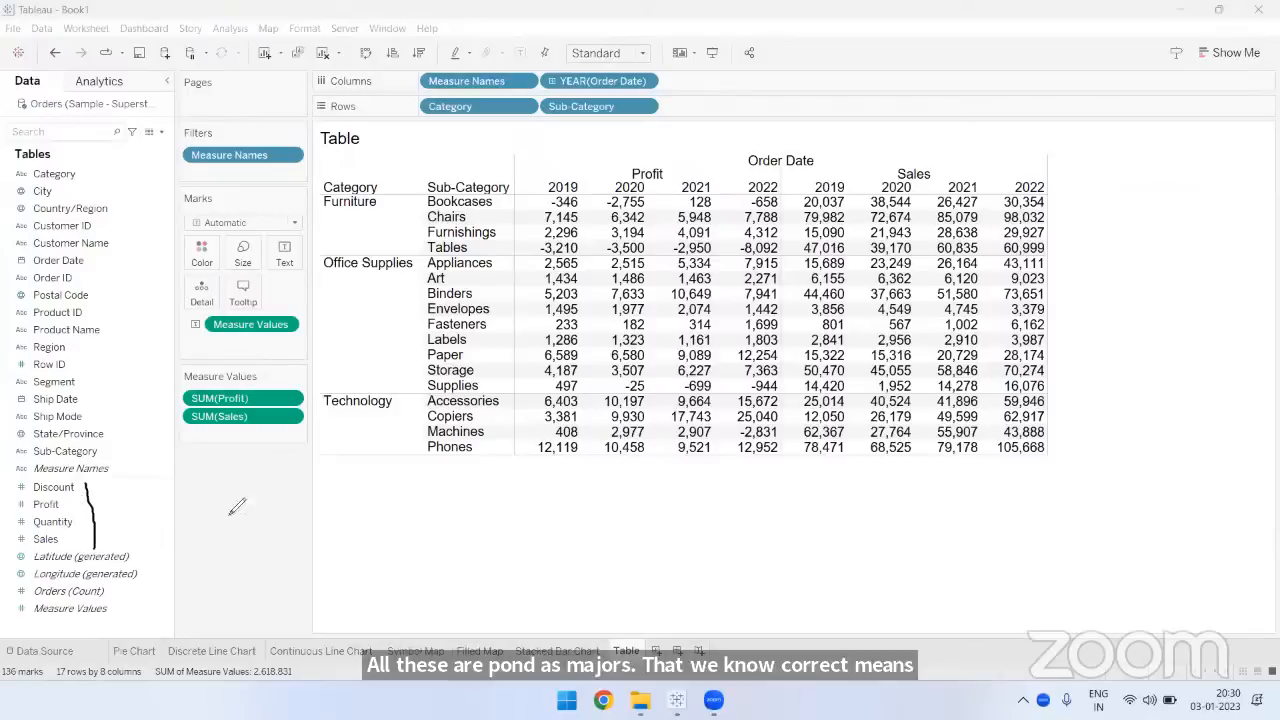
{"action": "mouse_move", "coordinate": [232, 538]}
{"action": "left_mouse_down"}
{"action": "mouse_move", "coordinate": [226, 476]}
{"action": "mouse_move", "coordinate": [230, 512]}
{"action": "mouse_move", "coordinate": [268, 492]}
{"action": "mouse_move", "coordinate": [298, 506]}
{"action": "mouse_move", "coordinate": [326, 468]}
{"action": "mouse_move", "coordinate": [318, 496]}
{"action": "left_mouse_up"}
{"action": "mouse_move", "coordinate": [336, 490]}
{"action": "left_mouse_down"}
{"action": "mouse_move", "coordinate": [346, 516]}
{"action": "mouse_move", "coordinate": [358, 491]}
{"action": "left_mouse_up"}
{"action": "left_click_drag", "start_coordinate": [225, 541], "coordinate": [360, 528]}
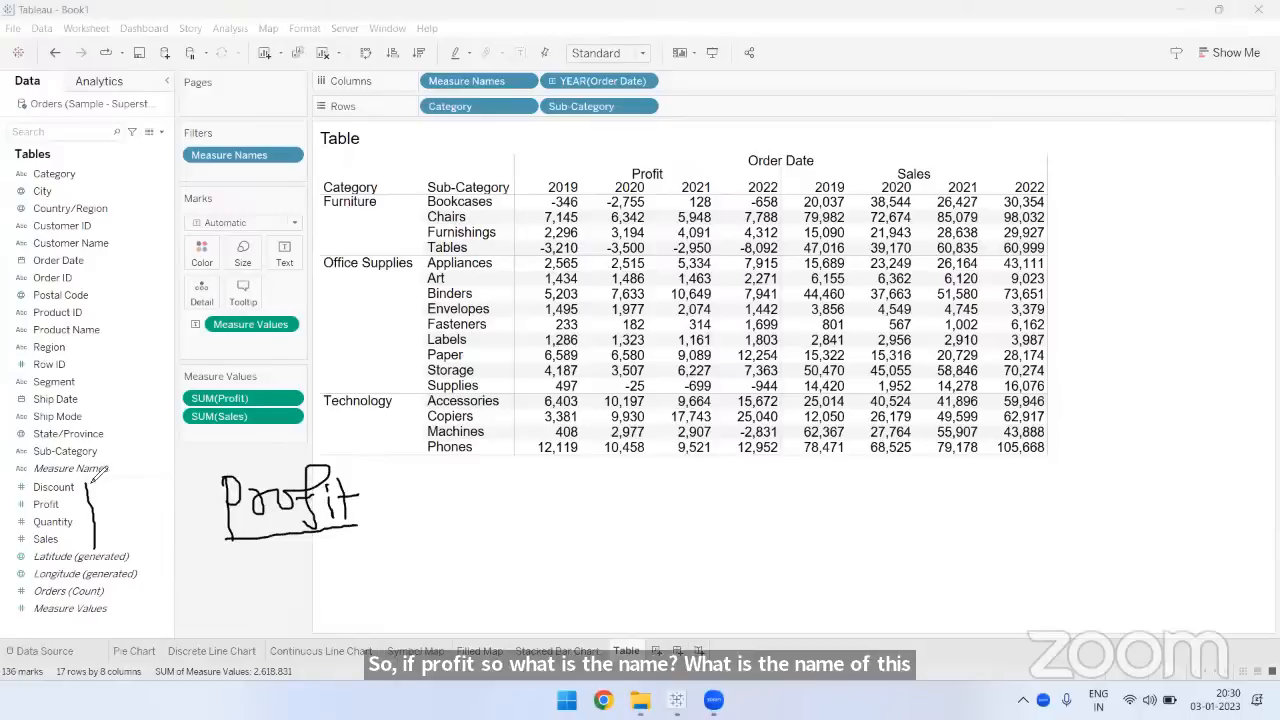
- Underline Measure Names and Measure Values, put a check mark beside the handwritten "Profit", and circle the table's numbers
{"action": "left_click_drag", "start_coordinate": [66, 479], "coordinate": [110, 476]}
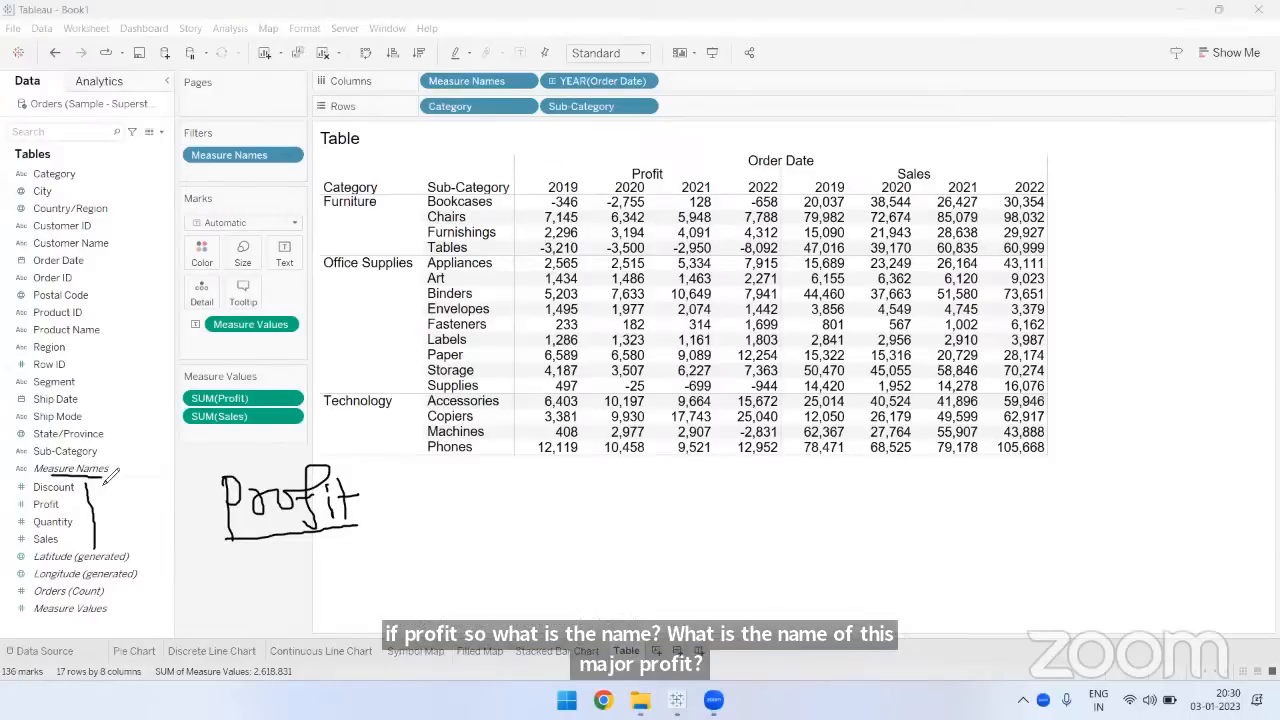
{"action": "left_click_drag", "start_coordinate": [187, 523], "coordinate": [222, 505]}
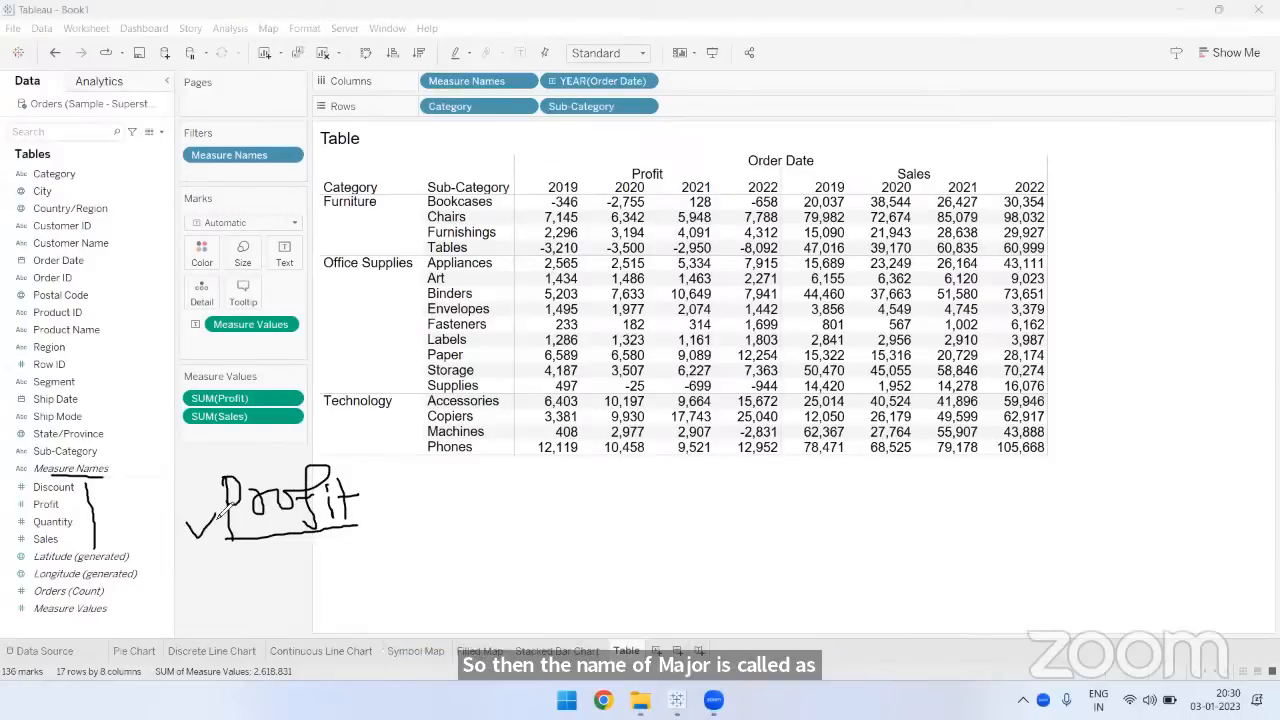
{"action": "left_click_drag", "start_coordinate": [34, 626], "coordinate": [104, 626]}
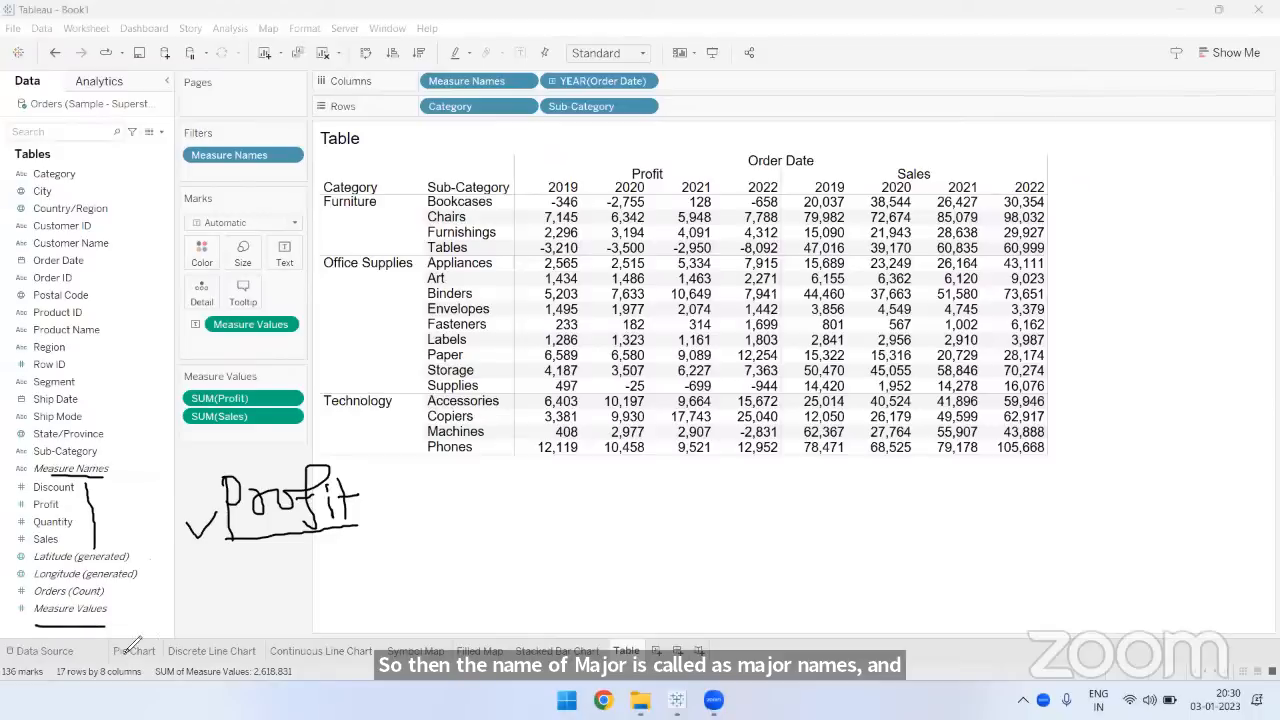
{"action": "mouse_move", "coordinate": [978, 210]}
{"action": "left_mouse_down"}
{"action": "mouse_move", "coordinate": [530, 306]}
{"action": "mouse_move", "coordinate": [955, 378]}
{"action": "mouse_move", "coordinate": [992, 305]}
{"action": "mouse_move", "coordinate": [948, 216]}
{"action": "left_mouse_up"}
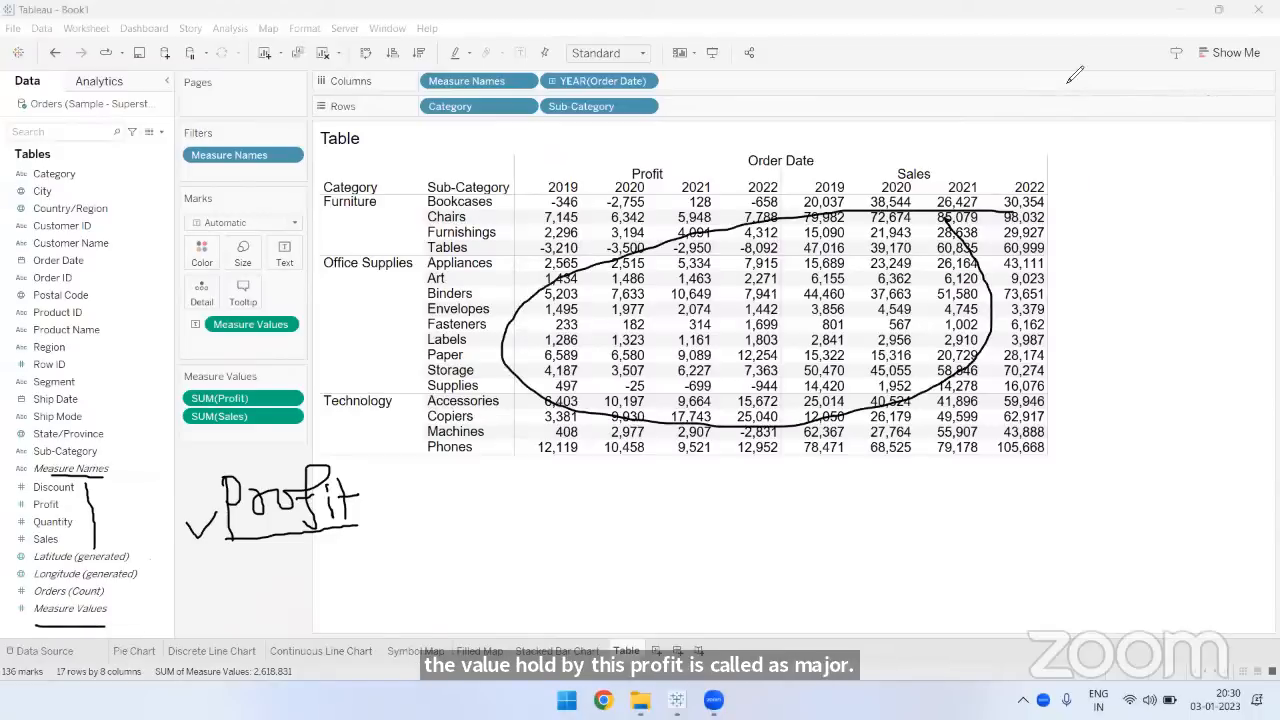
- Underline the Profit and Sales headings, circle Measure Names on Columns, and clear the annotations
{"action": "left_click_drag", "start_coordinate": [670, 185], "coordinate": [625, 185]}
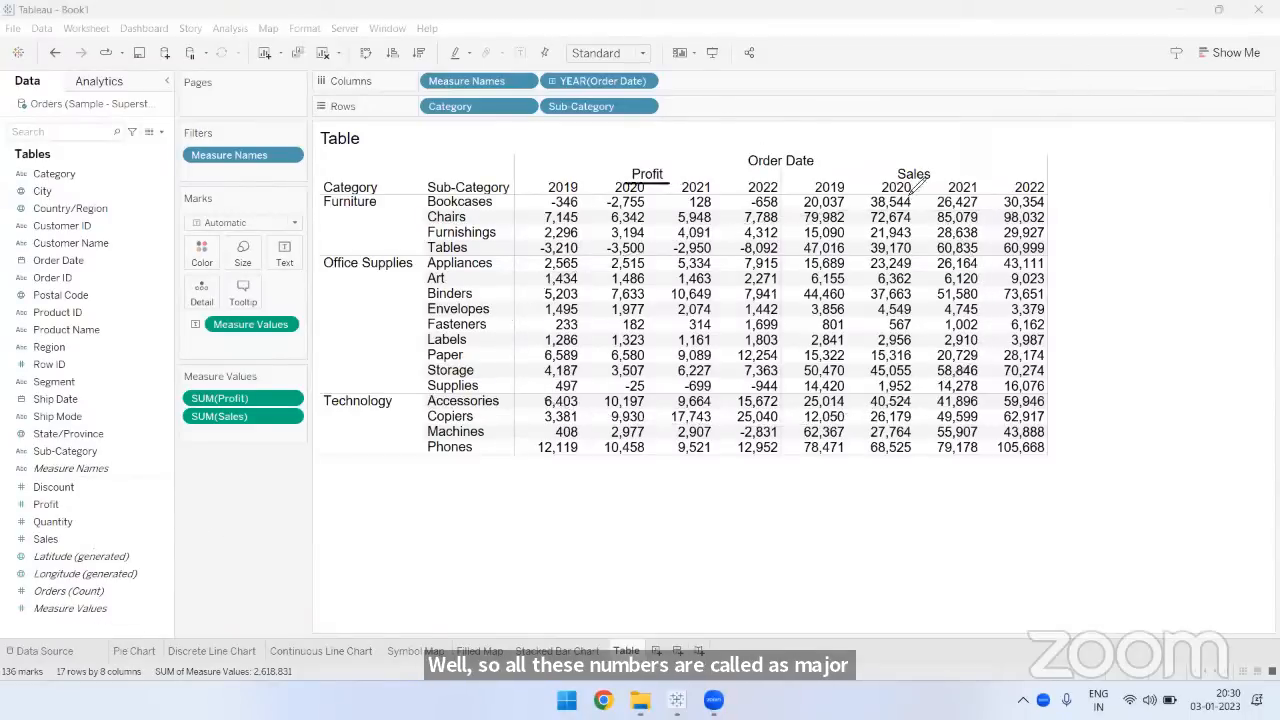
{"action": "left_click_drag", "start_coordinate": [930, 184], "coordinate": [887, 184]}
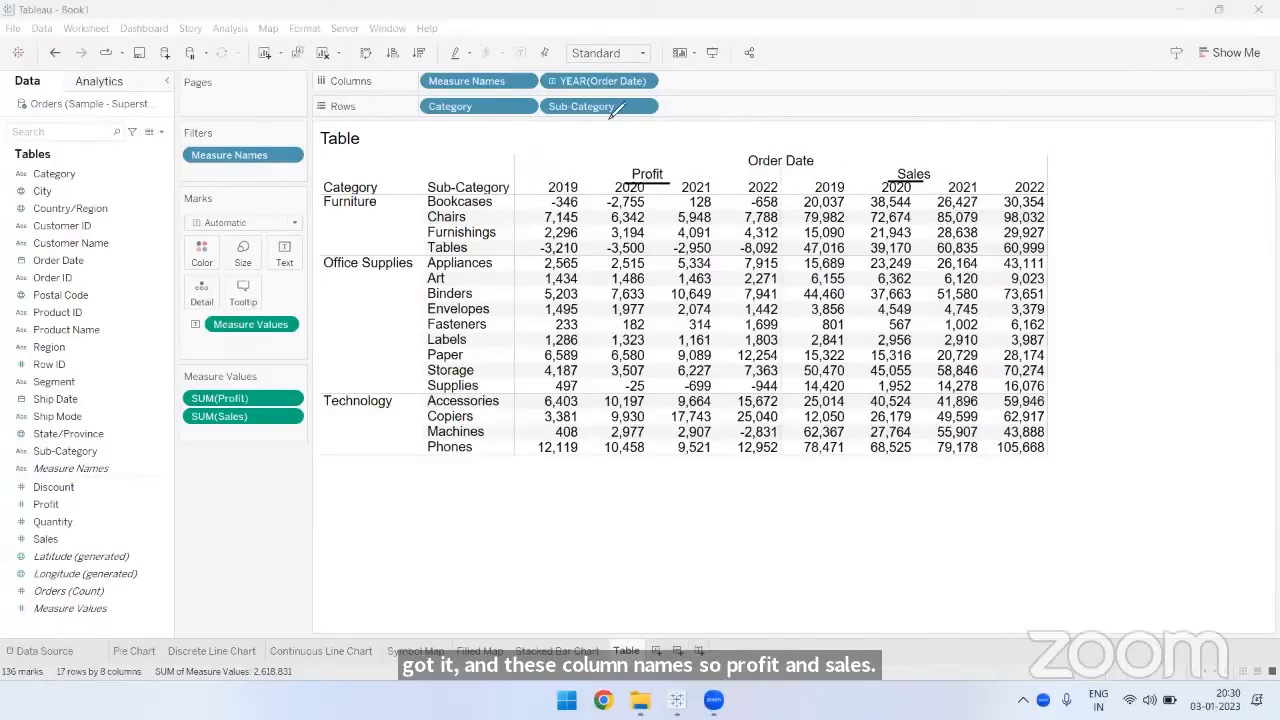
{"action": "mouse_move", "coordinate": [506, 88]}
{"action": "left_mouse_down"}
{"action": "mouse_move", "coordinate": [436, 74]}
{"action": "mouse_move", "coordinate": [492, 68]}
{"action": "left_mouse_up"}
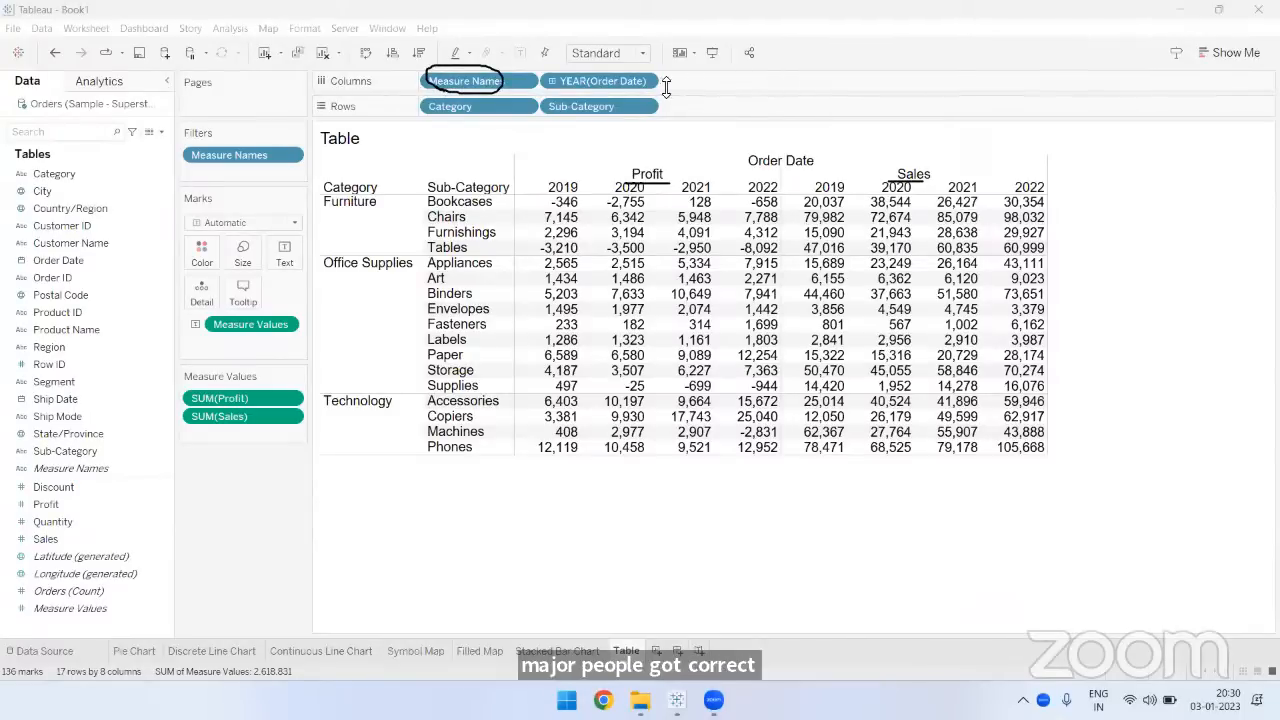
{"action": "key", "text": "Escape"}
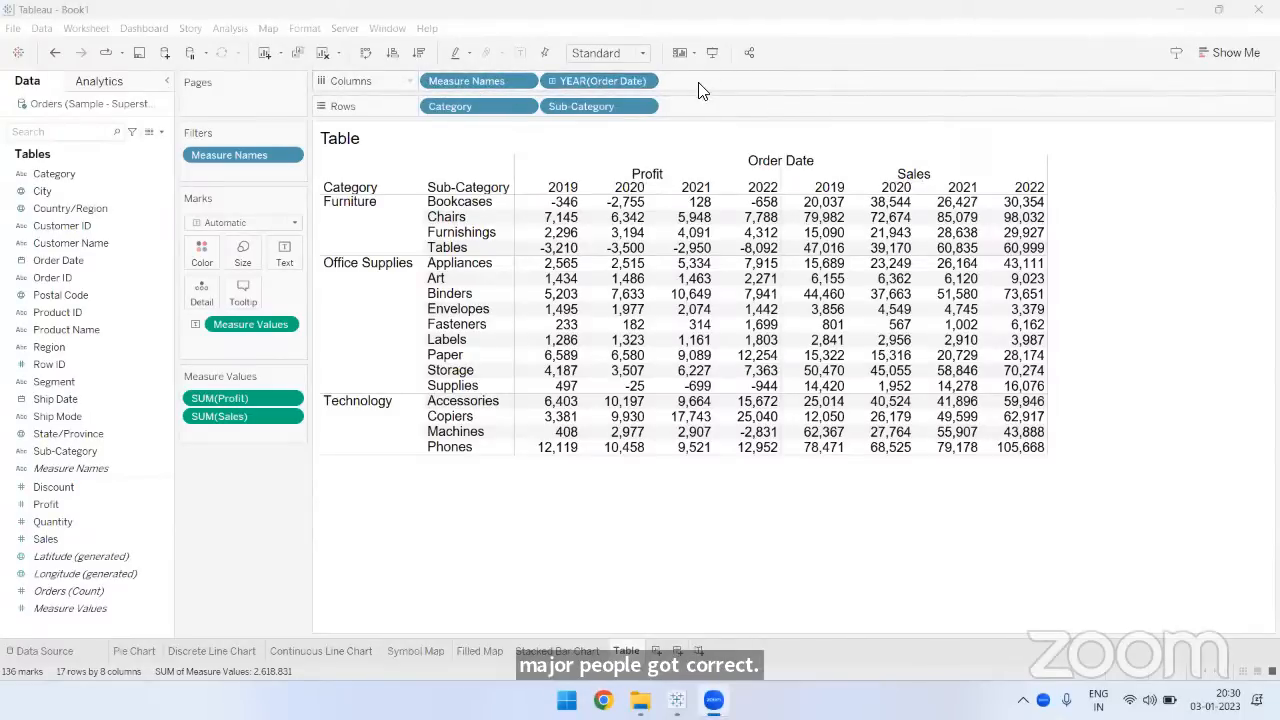
- Reorder the table's columns so the order year comes before Measure Names and Sales comes before Profit
{"action": "left_click_drag", "start_coordinate": [488, 77], "coordinate": [731, 81]}
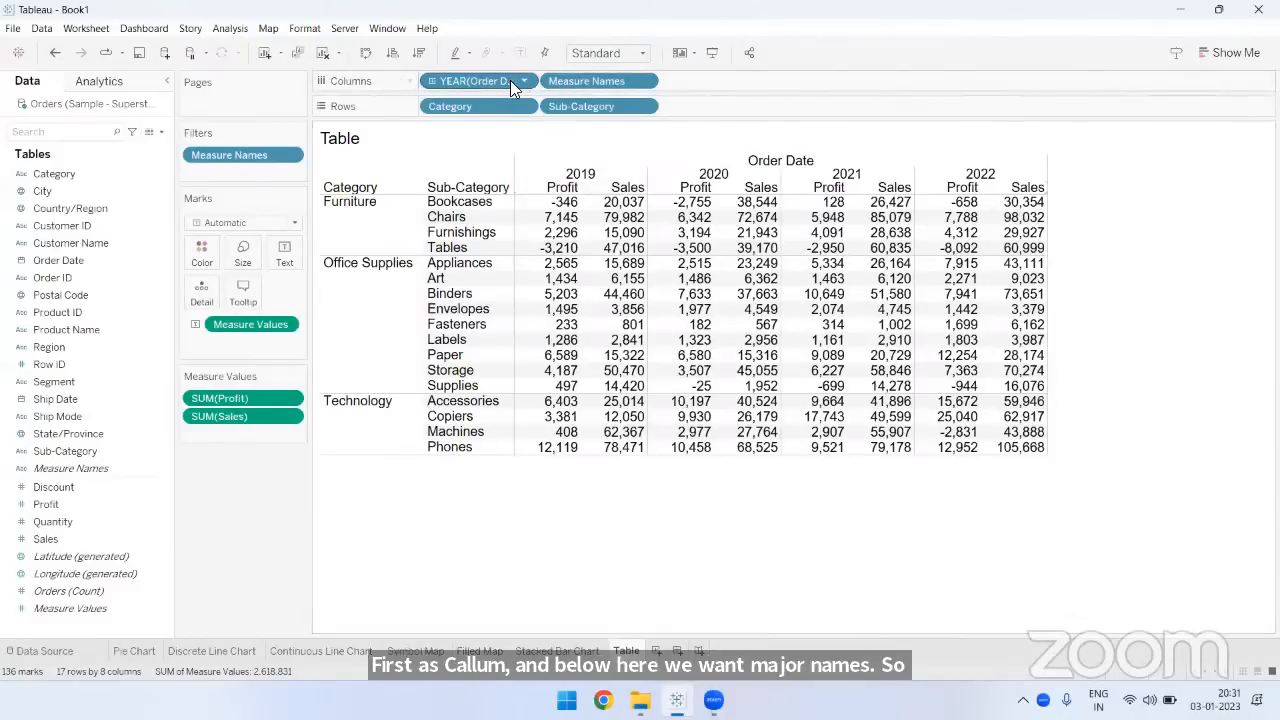
{"action": "mouse_move", "coordinate": [565, 296]}
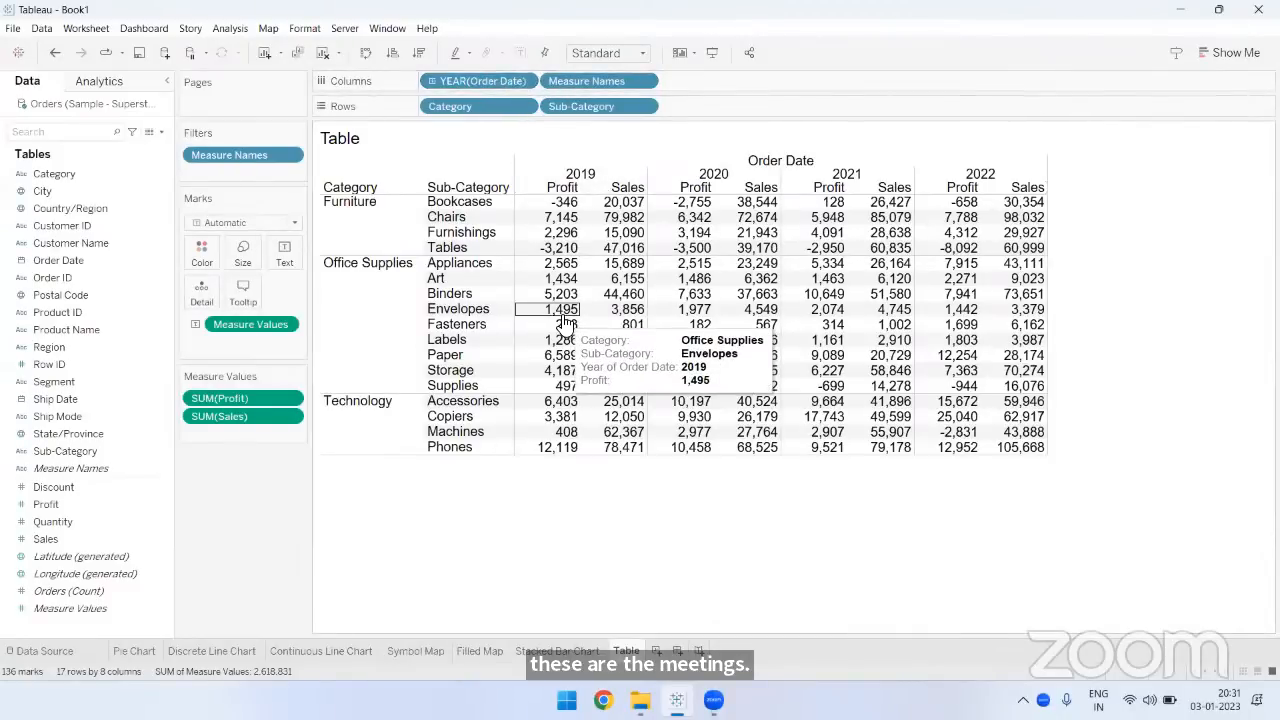
{"action": "mouse_move", "coordinate": [586, 330]}
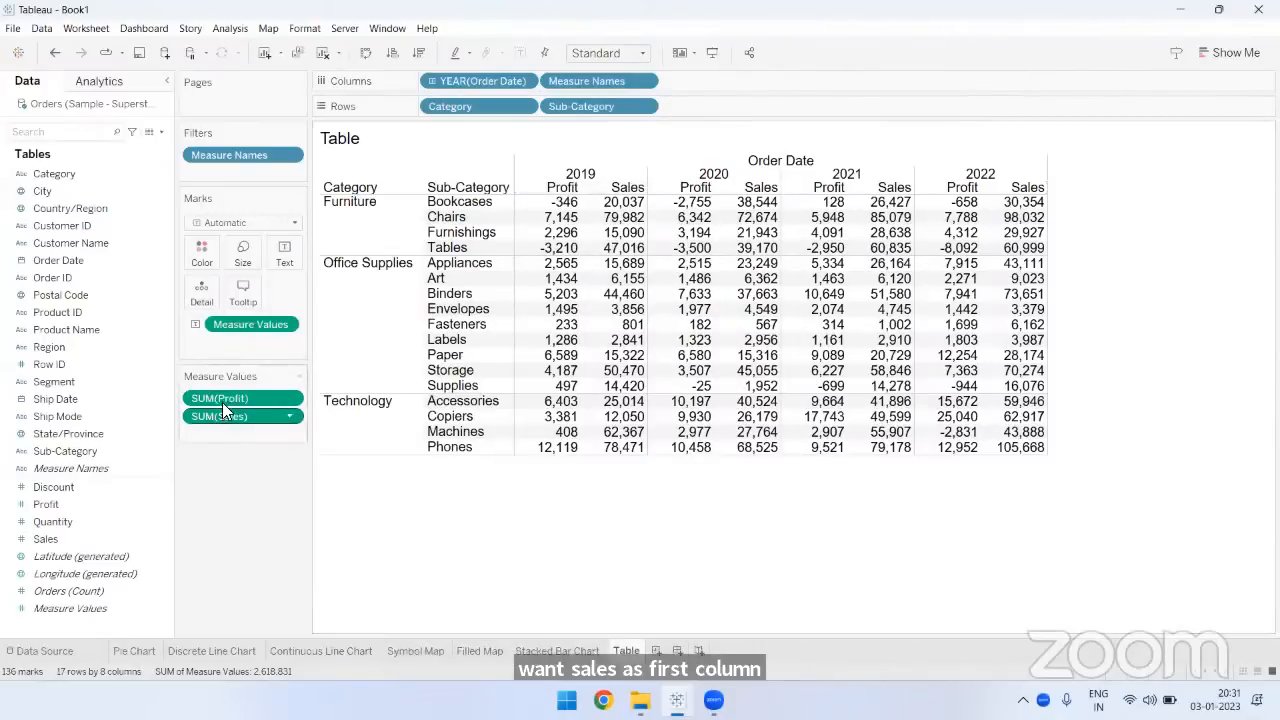
{"action": "left_click_drag", "start_coordinate": [214, 396], "coordinate": [224, 498]}
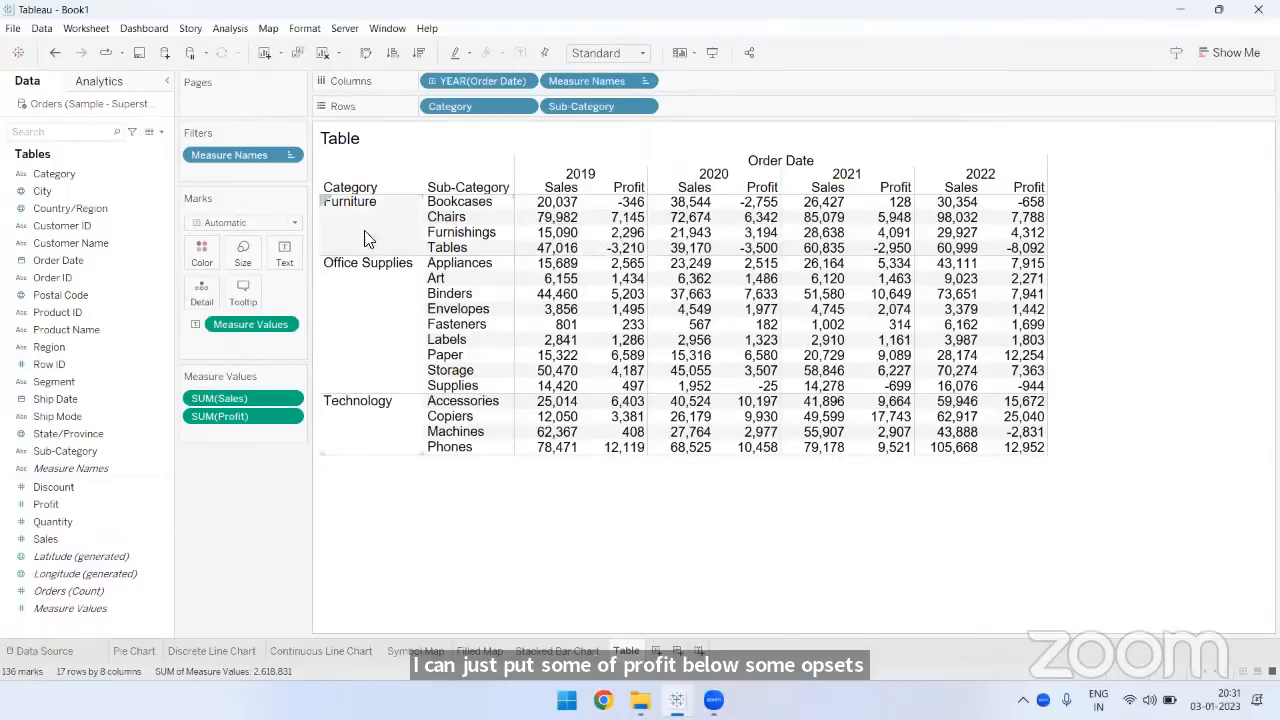
- Set the horizontal alignment of the table's text values to center
{"action": "left_click", "coordinate": [285, 257]}
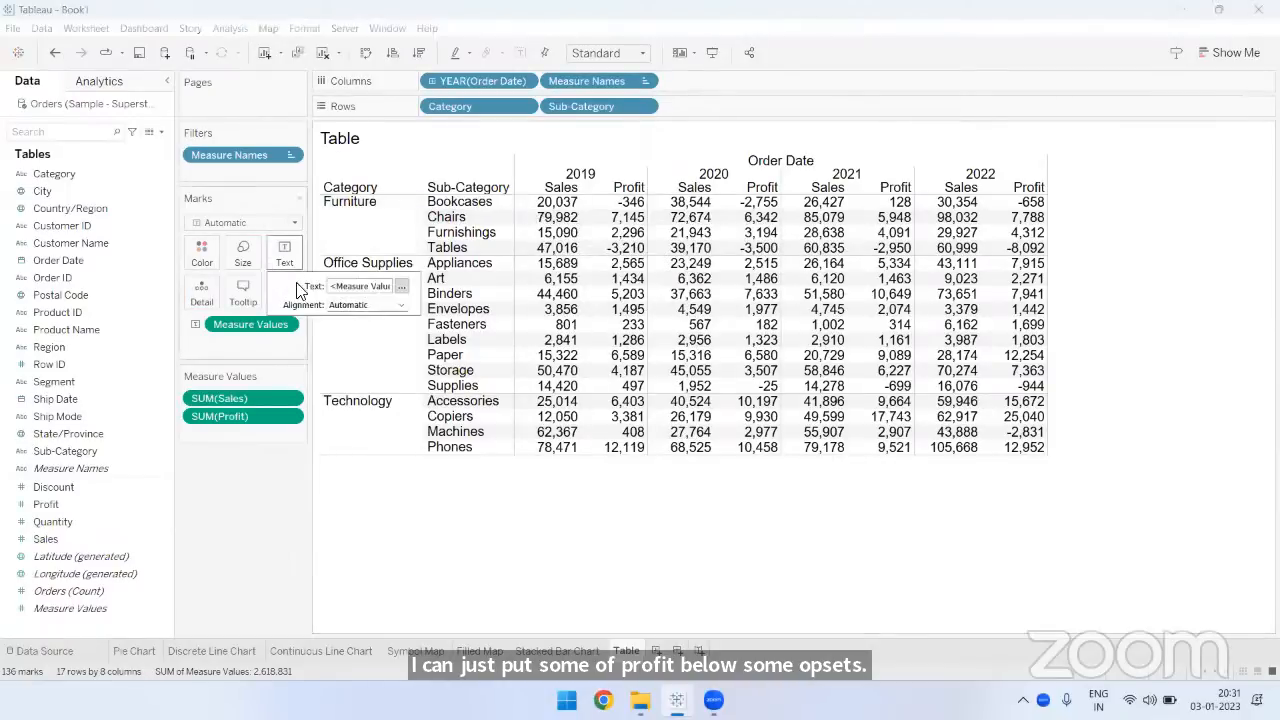
{"action": "left_click", "coordinate": [340, 305]}
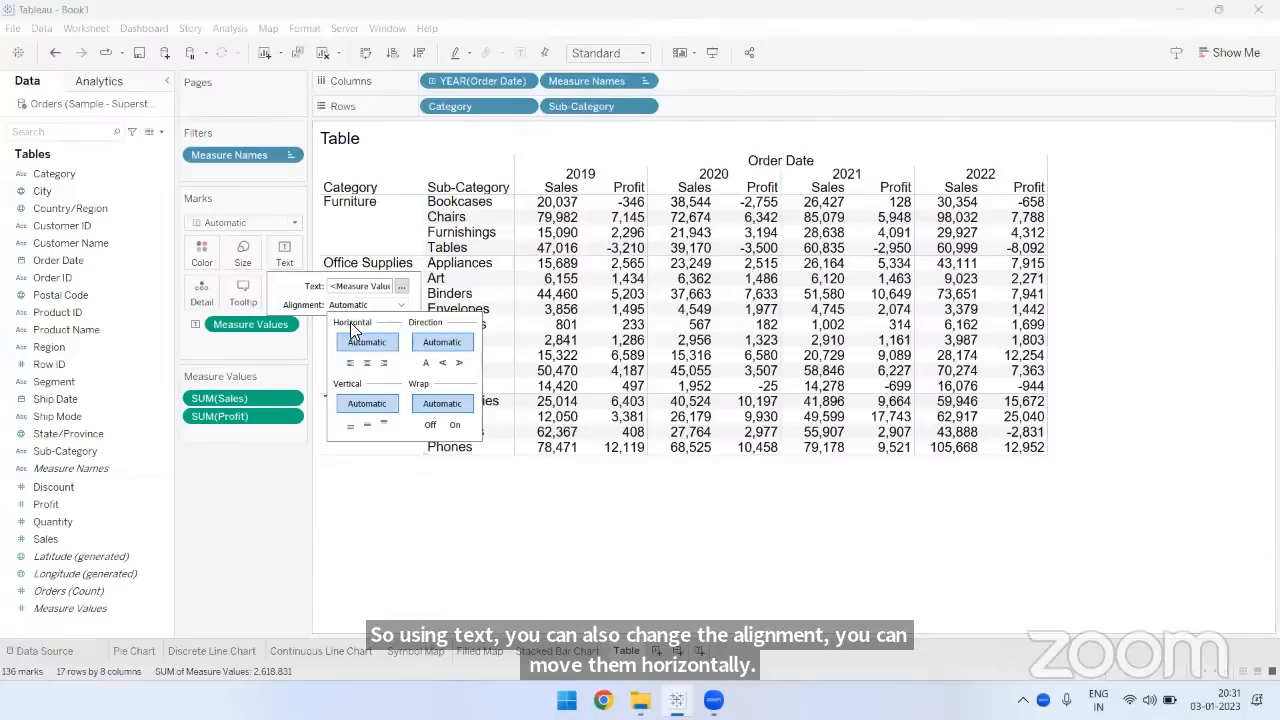
{"action": "left_click", "coordinate": [368, 366]}
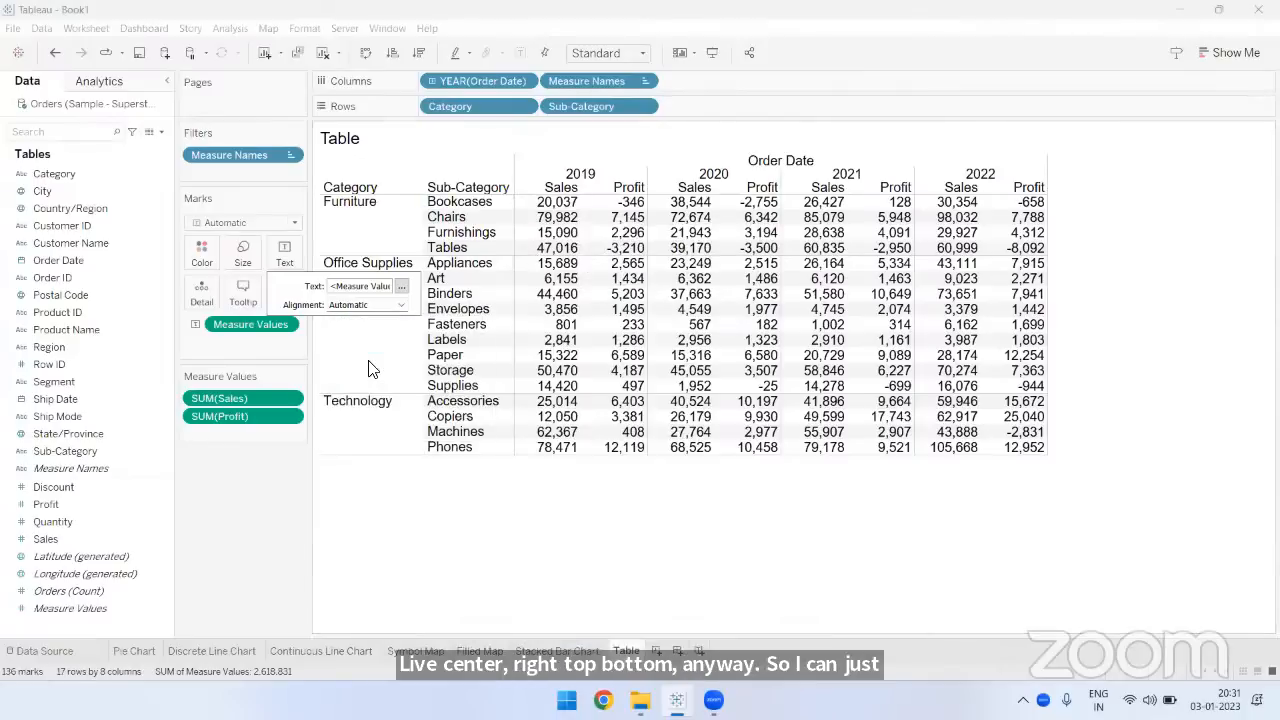
- Fit the table to Entire View, and enlarge the Sub-Category column's width and the Sales/Profit header row's height
{"action": "left_click", "coordinate": [574, 56]}
{"action": "left_click", "coordinate": [598, 114]}
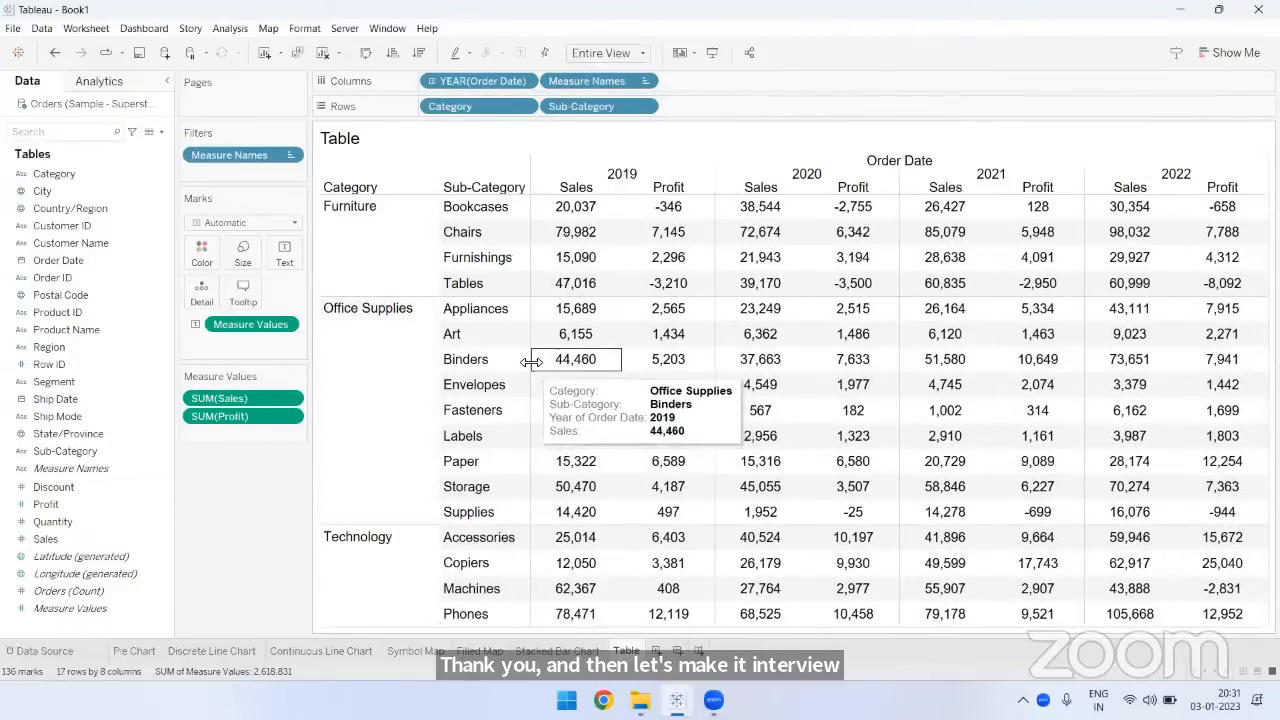
{"action": "left_click_drag", "start_coordinate": [532, 363], "coordinate": [555, 363]}
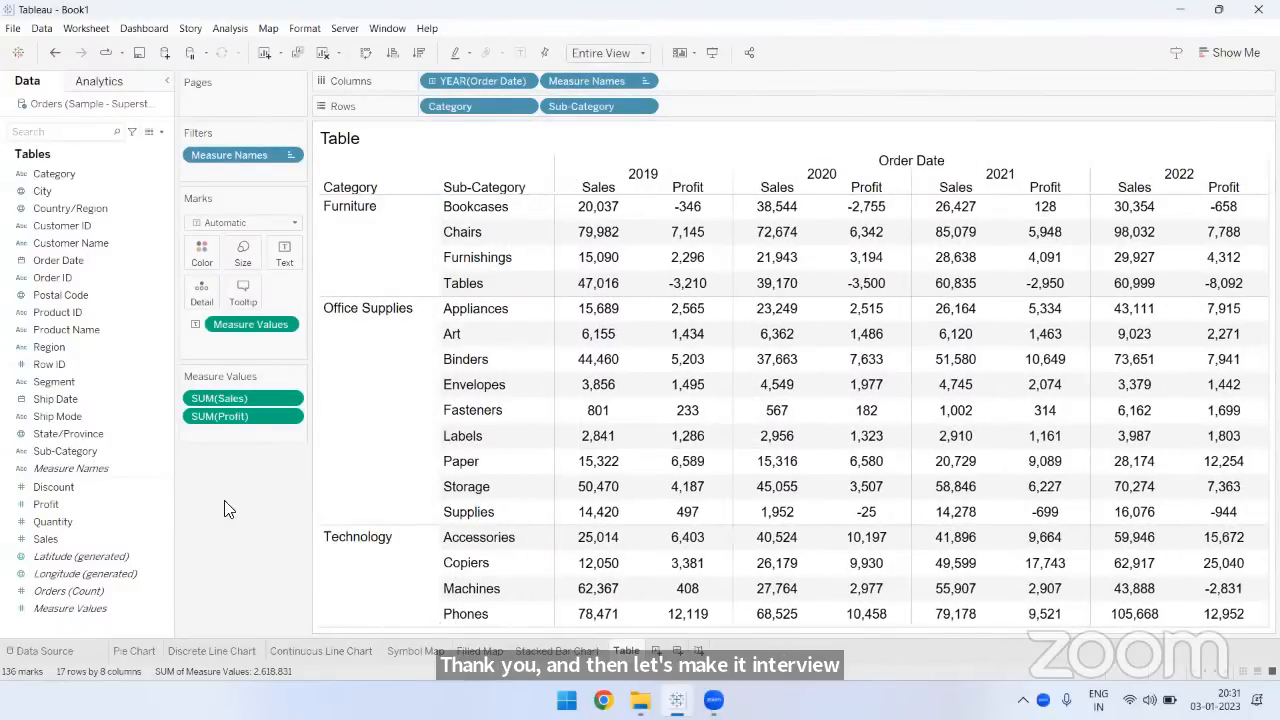
{"action": "left_click_drag", "start_coordinate": [632, 194], "coordinate": [632, 210]}
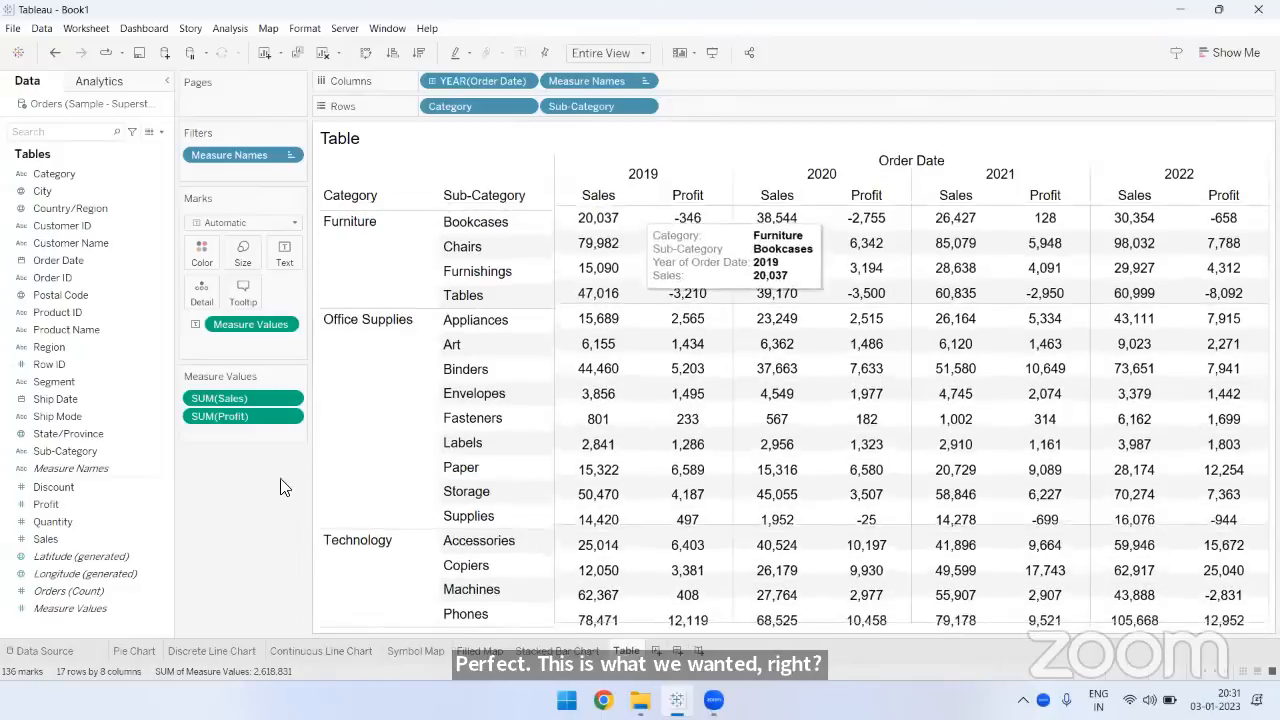
- Hide the Order Date field label above the year headings, and view the table briefly in presentation mode
{"action": "right_click", "coordinate": [905, 169]}
{"action": "left_click", "coordinate": [938, 229]}
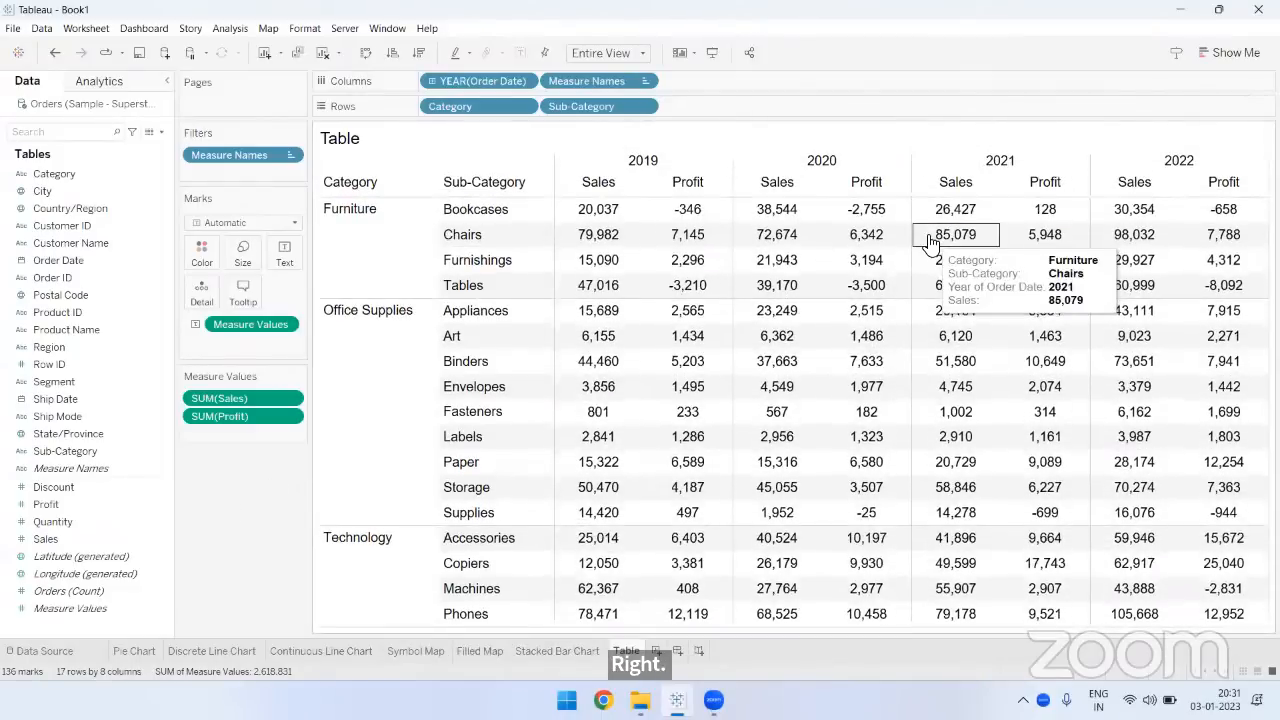
{"action": "left_click", "coordinate": [712, 53]}
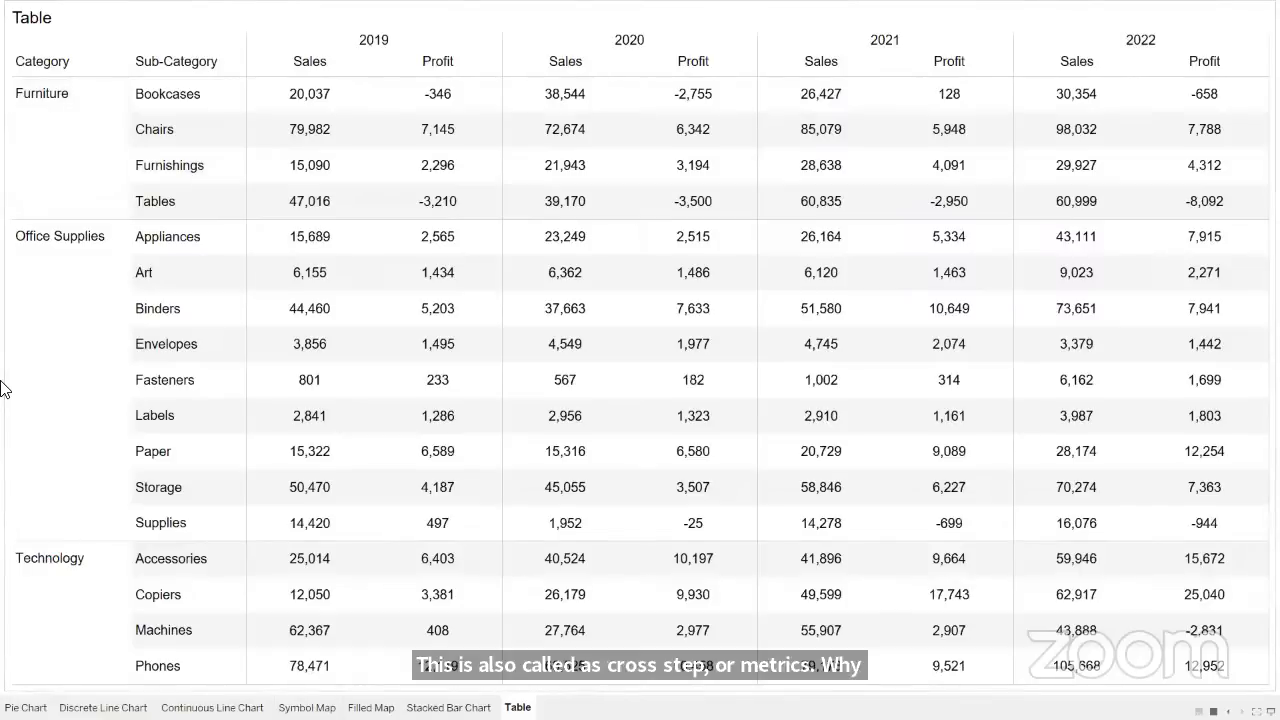
{"action": "key", "text": "Escape"}
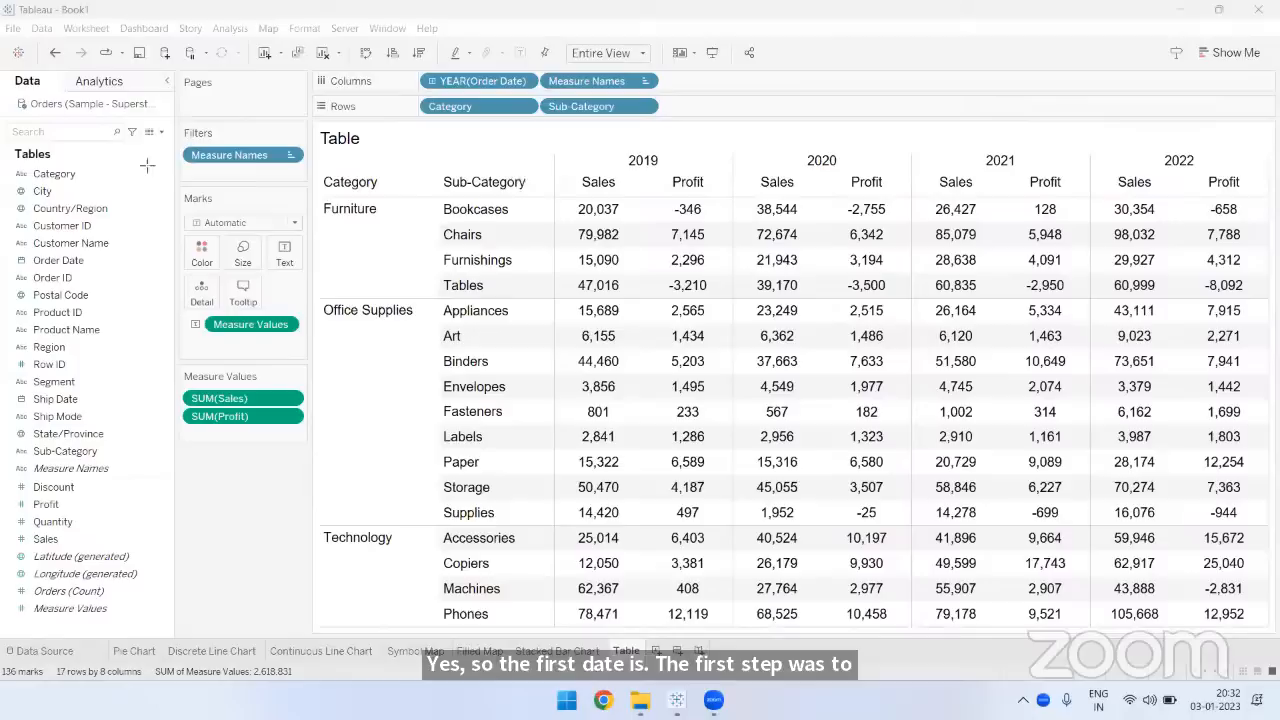
- Draw annotation arrows from the Category, Sub-Category and Order Date fields to their shelf pills, and underline the Profit and Sales fields
{"action": "mouse_move", "coordinate": [76, 173]}
{"action": "left_mouse_down"}
{"action": "mouse_move", "coordinate": [383, 129]}
{"action": "mouse_move", "coordinate": [425, 110]}
{"action": "left_mouse_up"}
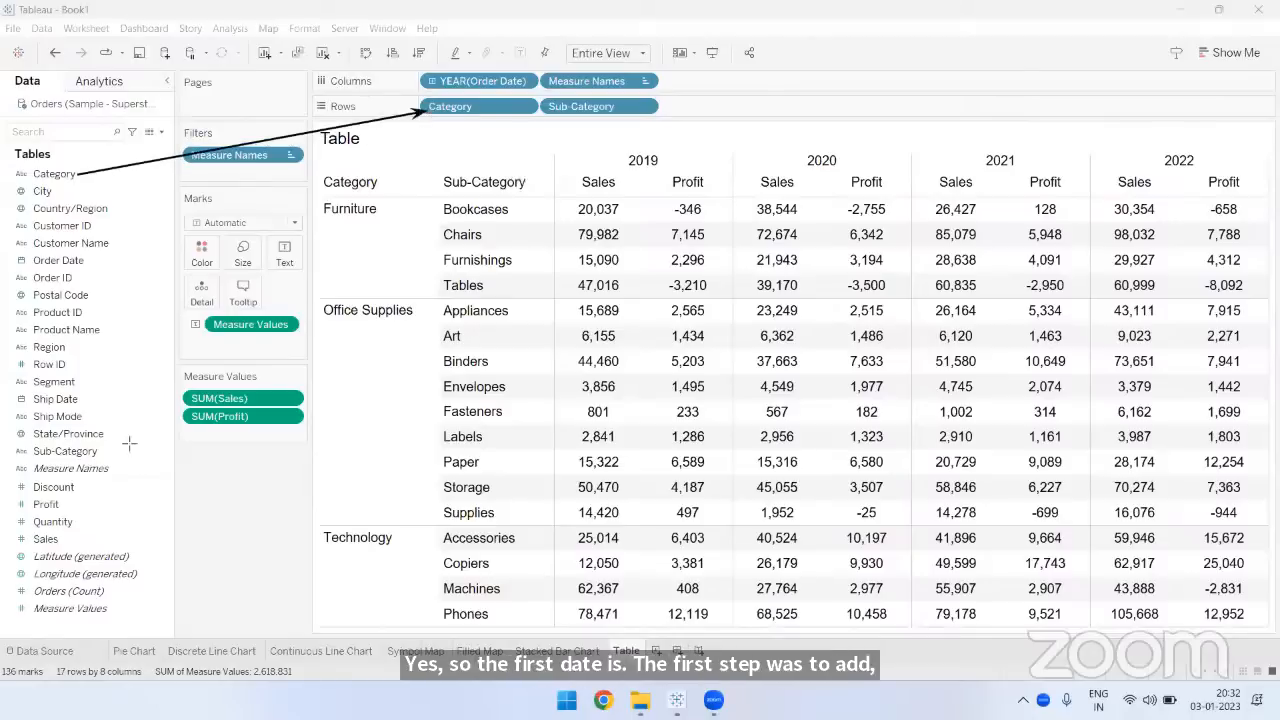
{"action": "mouse_move", "coordinate": [100, 451]}
{"action": "left_mouse_down"}
{"action": "mouse_move", "coordinate": [330, 258]}
{"action": "mouse_move", "coordinate": [490, 172]}
{"action": "left_mouse_up"}
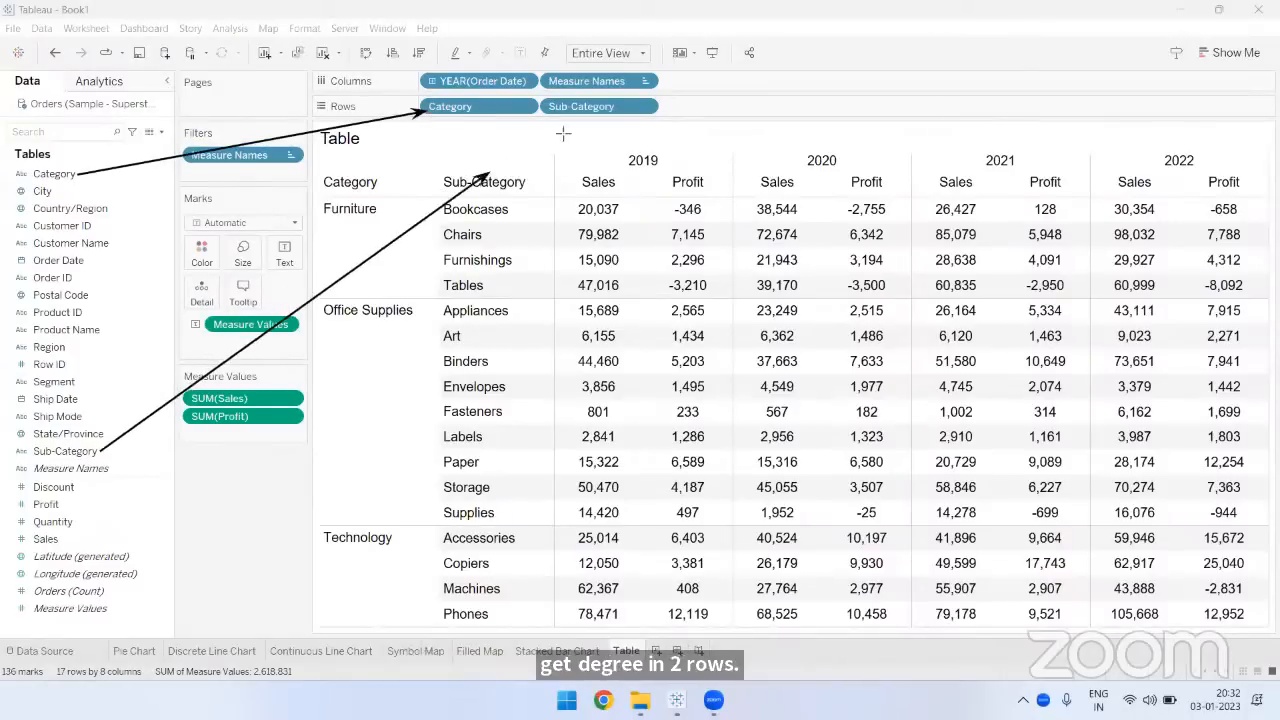
{"action": "left_click_drag", "start_coordinate": [563, 133], "coordinate": [570, 118]}
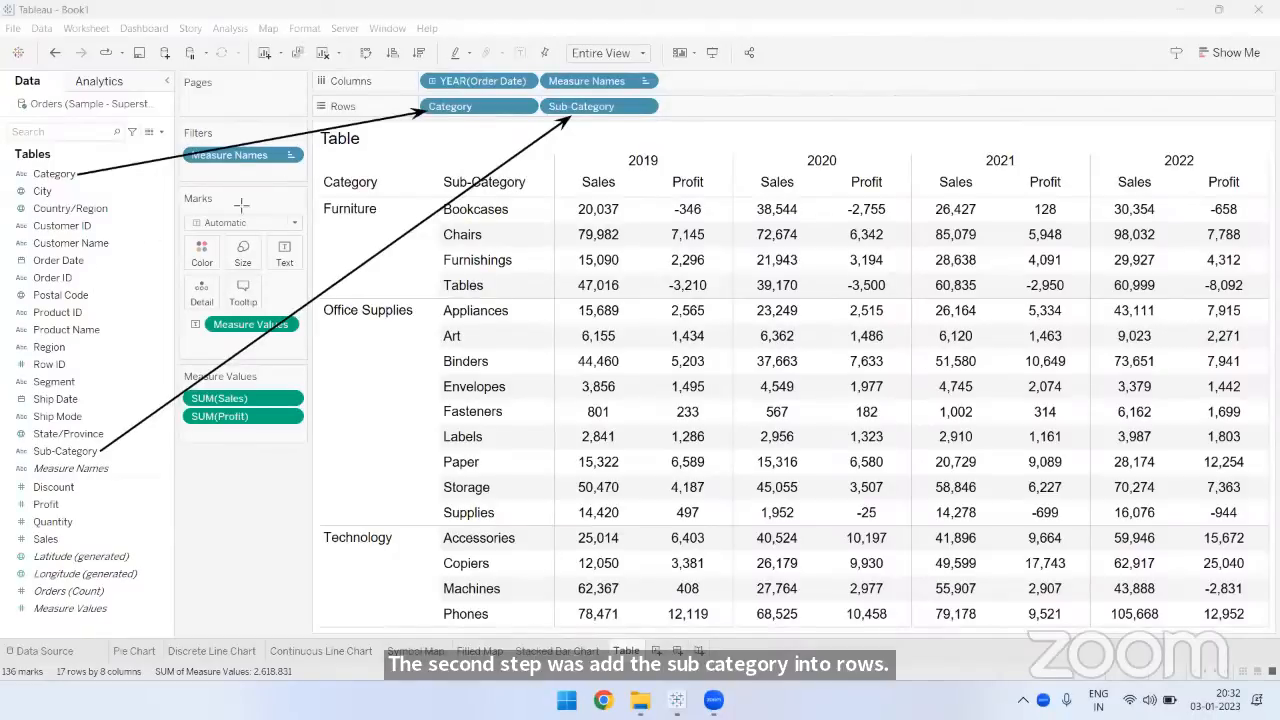
{"action": "mouse_move", "coordinate": [88, 260]}
{"action": "left_mouse_down"}
{"action": "mouse_move", "coordinate": [460, 114]}
{"action": "mouse_move", "coordinate": [466, 90]}
{"action": "left_mouse_up"}
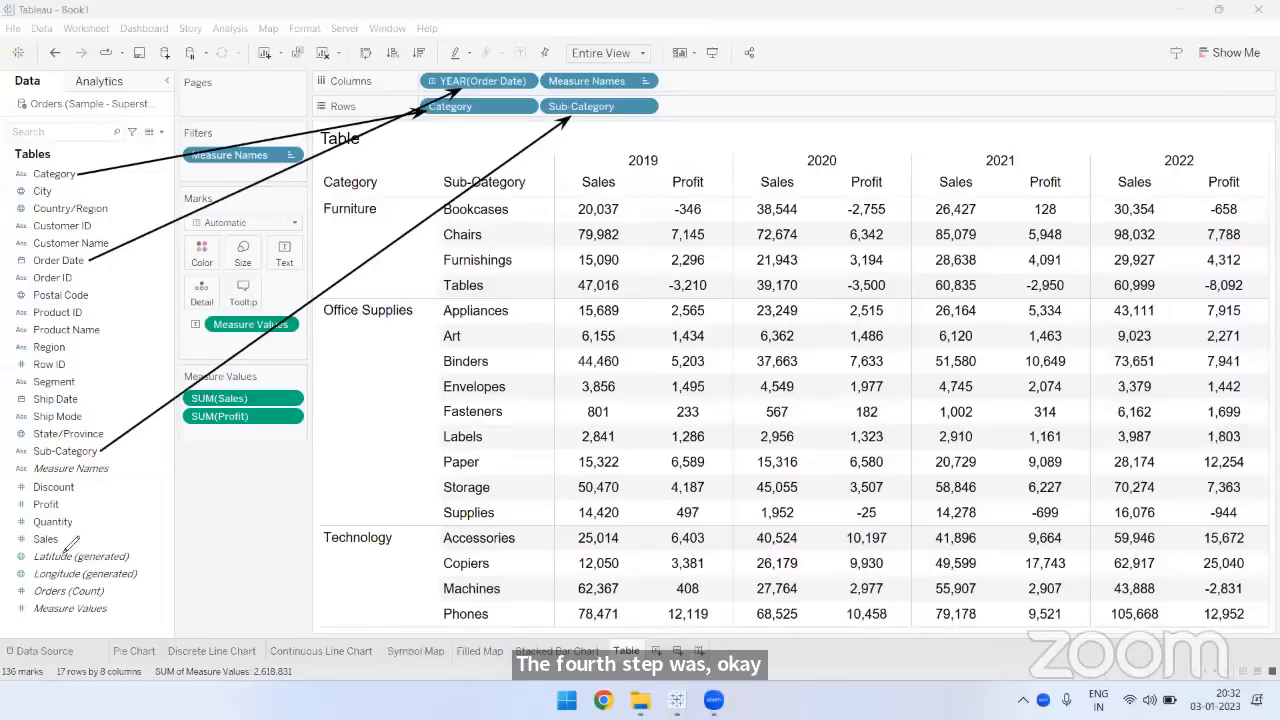
{"action": "mouse_move", "coordinate": [38, 548]}
{"action": "left_mouse_down"}
{"action": "mouse_move", "coordinate": [60, 548]}
{"action": "mouse_move", "coordinate": [56, 517]}
{"action": "left_mouse_up"}
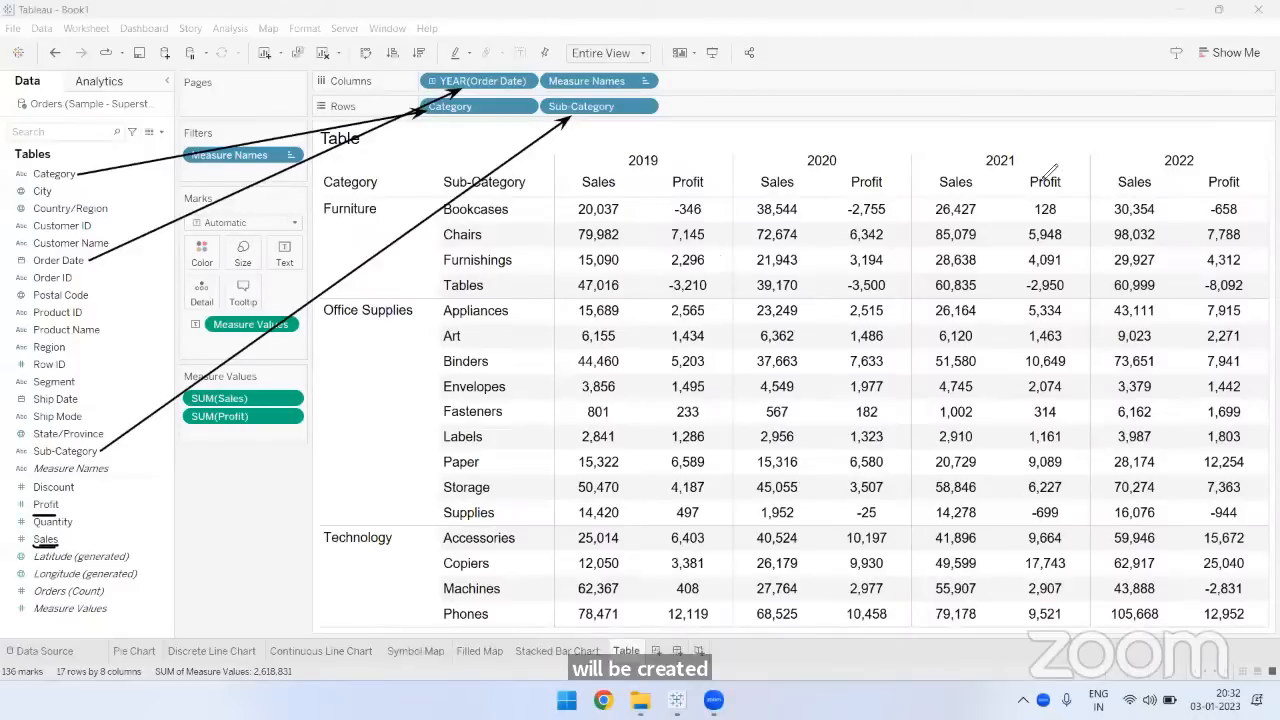
- Sketch swap arrows between YEAR(Order Date) and Measure Names on Columns, underline Measure Names, and clear the annotations
{"action": "mouse_move", "coordinate": [576, 83]}
{"action": "left_mouse_down"}
{"action": "mouse_move", "coordinate": [482, 41]}
{"action": "mouse_move", "coordinate": [416, 80]}
{"action": "mouse_move", "coordinate": [428, 80]}
{"action": "left_mouse_up"}
{"action": "left_click_drag", "start_coordinate": [534, 22], "coordinate": [521, 45]}
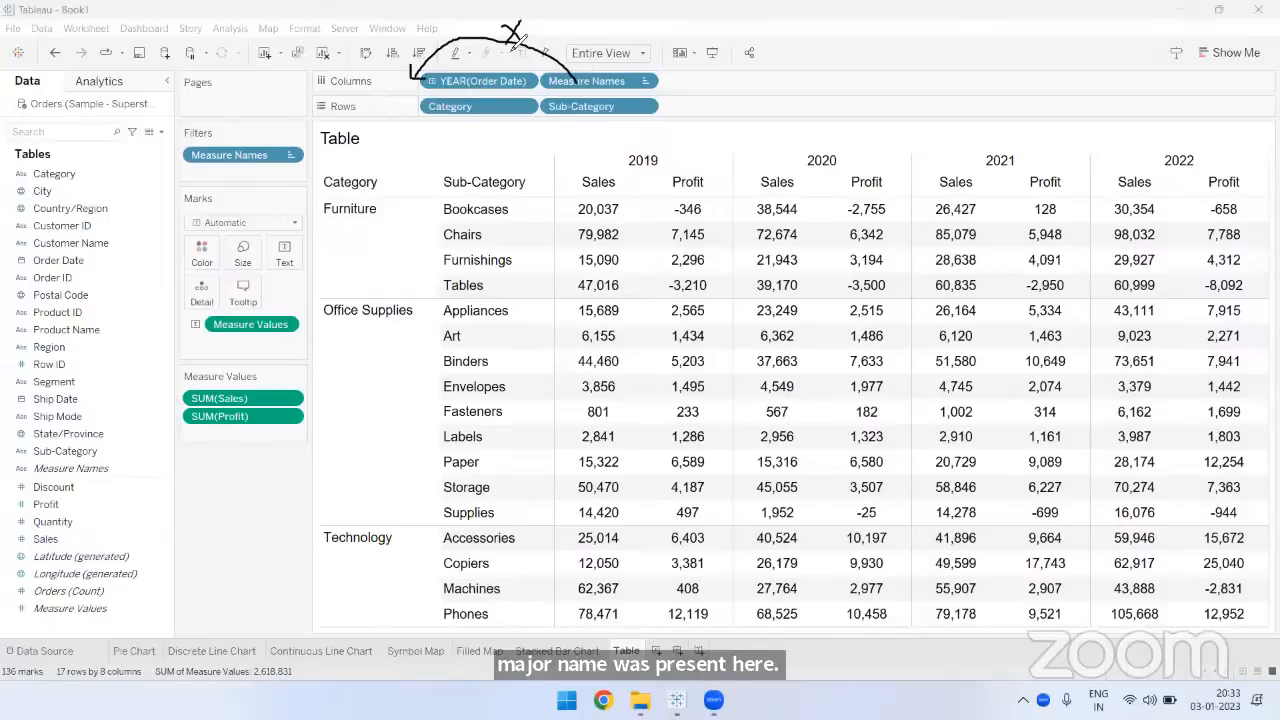
{"action": "mouse_move", "coordinate": [405, 88]}
{"action": "left_mouse_down"}
{"action": "mouse_move", "coordinate": [412, 74]}
{"action": "mouse_move", "coordinate": [530, 48]}
{"action": "mouse_move", "coordinate": [578, 72]}
{"action": "mouse_move", "coordinate": [563, 75]}
{"action": "mouse_move", "coordinate": [560, 59]}
{"action": "left_mouse_up"}
{"action": "mouse_move", "coordinate": [462, 83]}
{"action": "left_mouse_down"}
{"action": "mouse_move", "coordinate": [530, 76]}
{"action": "mouse_move", "coordinate": [519, 59]}
{"action": "mouse_move", "coordinate": [571, 95]}
{"action": "mouse_move", "coordinate": [592, 88]}
{"action": "left_mouse_up"}
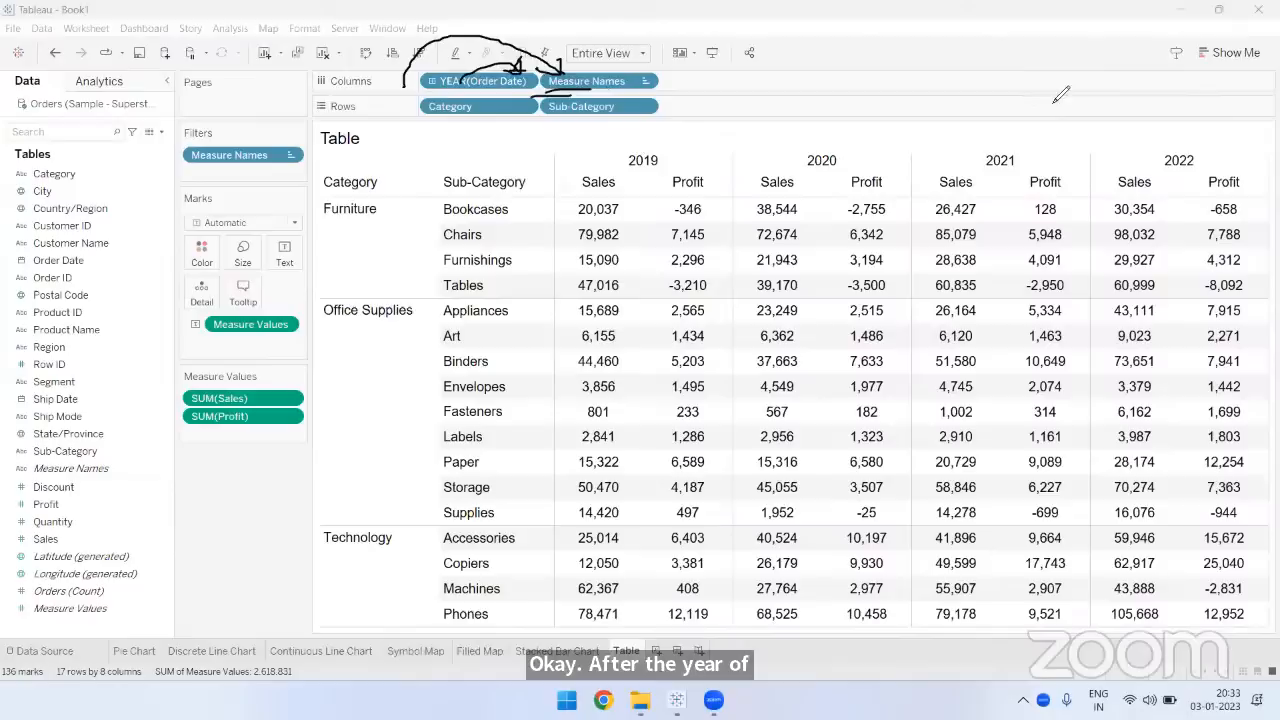
{"action": "key", "text": "e"}
- Mark the SUM(Sales) and SUM(Profit) order and the 2019 Sales and Profit headings with pen strokes, and clear the annotations
{"action": "mouse_move", "coordinate": [255, 397]}
{"action": "left_mouse_down"}
{"action": "mouse_move", "coordinate": [273, 433]}
{"action": "mouse_move", "coordinate": [268, 412]}
{"action": "left_mouse_up"}
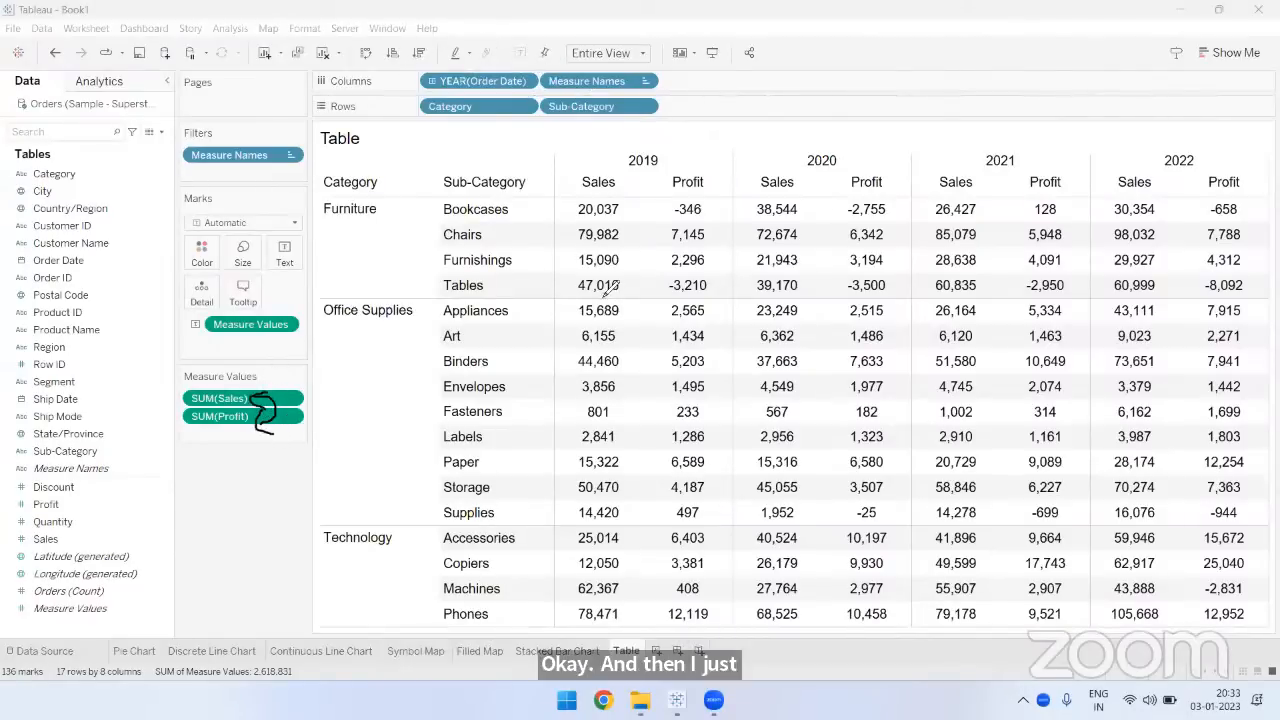
{"action": "left_click_drag", "start_coordinate": [630, 166], "coordinate": [648, 255]}
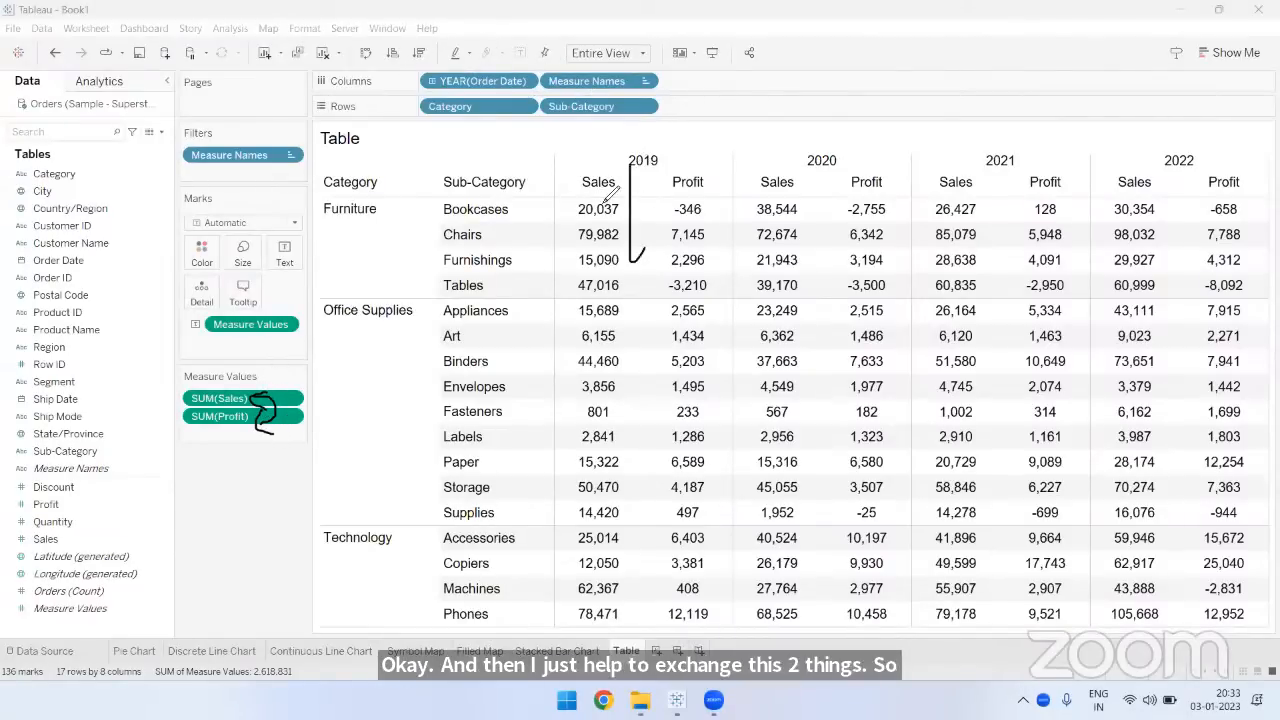
{"action": "left_click_drag", "start_coordinate": [602, 198], "coordinate": [674, 190]}
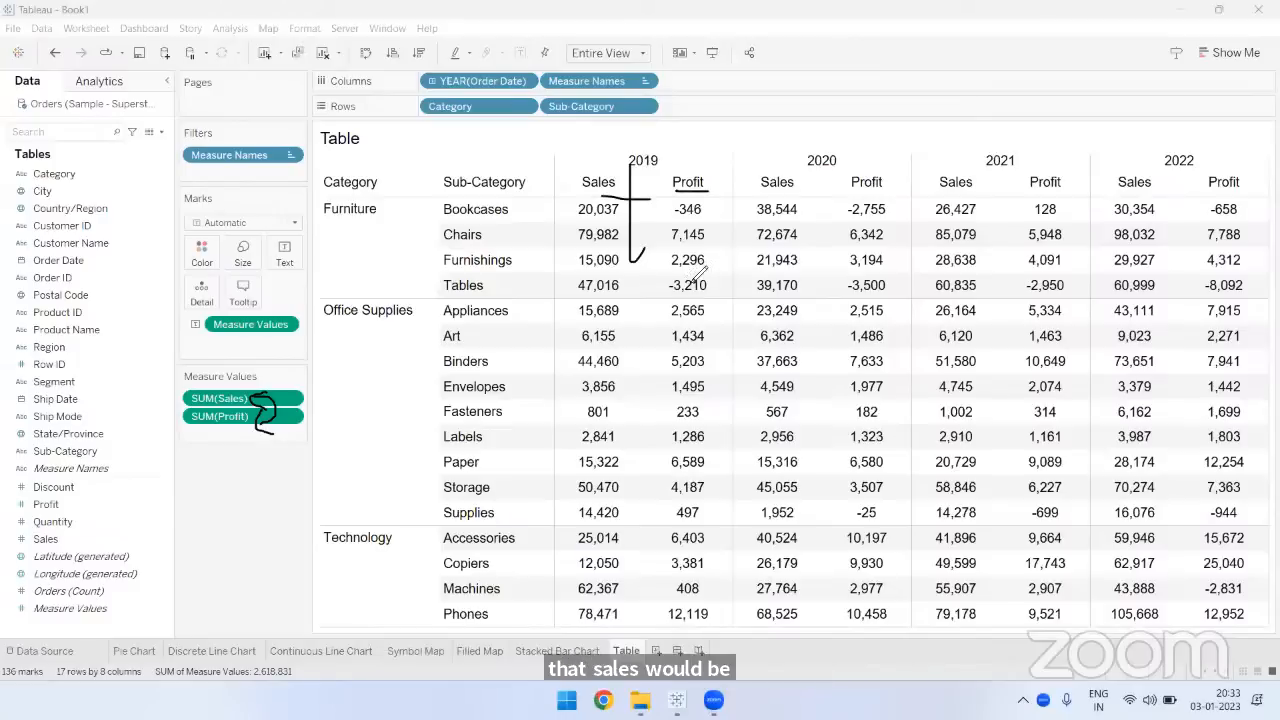
{"action": "mouse_move", "coordinate": [580, 200]}
{"action": "left_mouse_down"}
{"action": "mouse_move", "coordinate": [630, 163]}
{"action": "mouse_move", "coordinate": [722, 140]}
{"action": "left_mouse_up"}
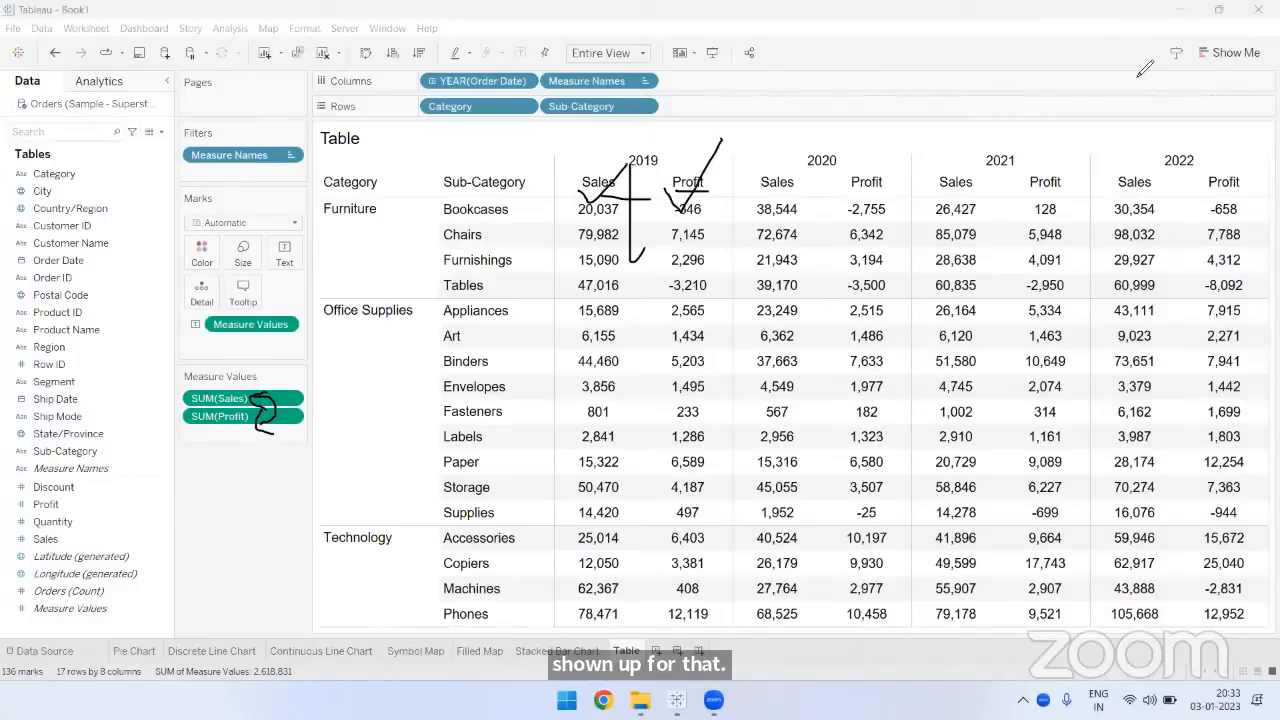
{"action": "left_click_drag", "start_coordinate": [243, 392], "coordinate": [257, 423]}
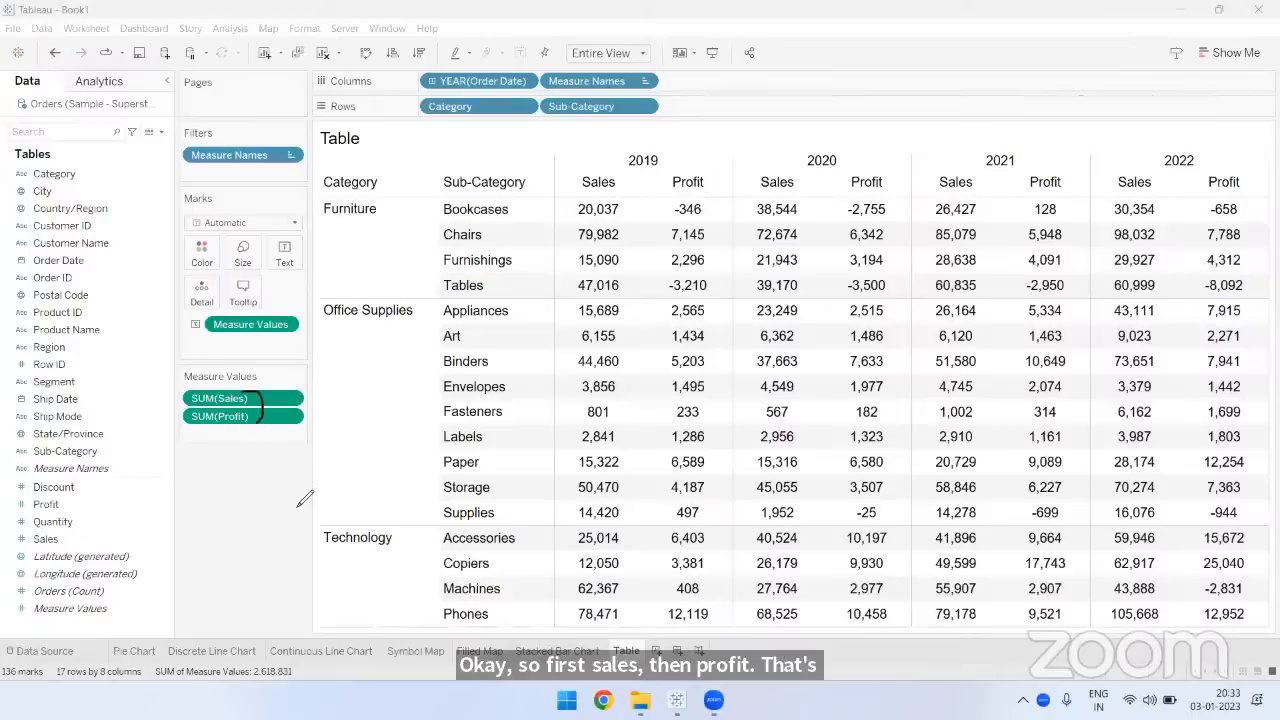
{"action": "left_click", "coordinate": [1117, 80]}
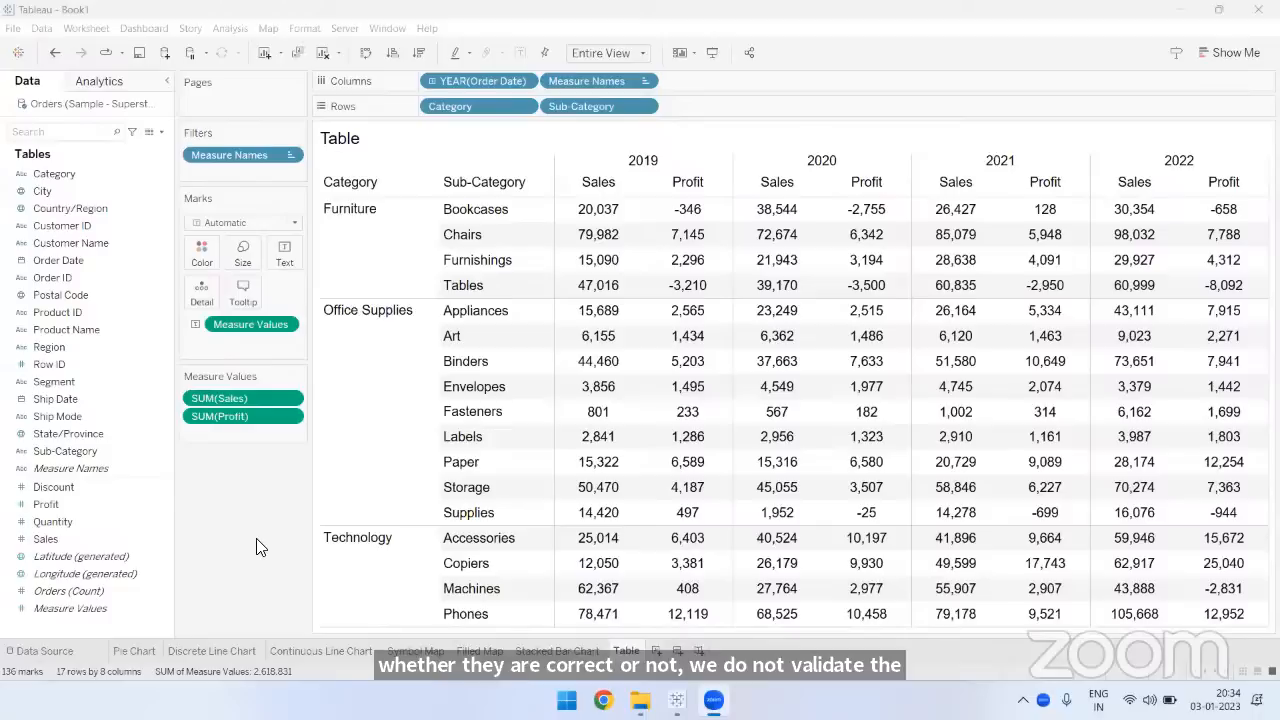
- Inspect the 2019 Sales value for Furniture Bookcases and its tooltip, and release the selection
{"action": "mouse_move", "coordinate": [602, 215]}
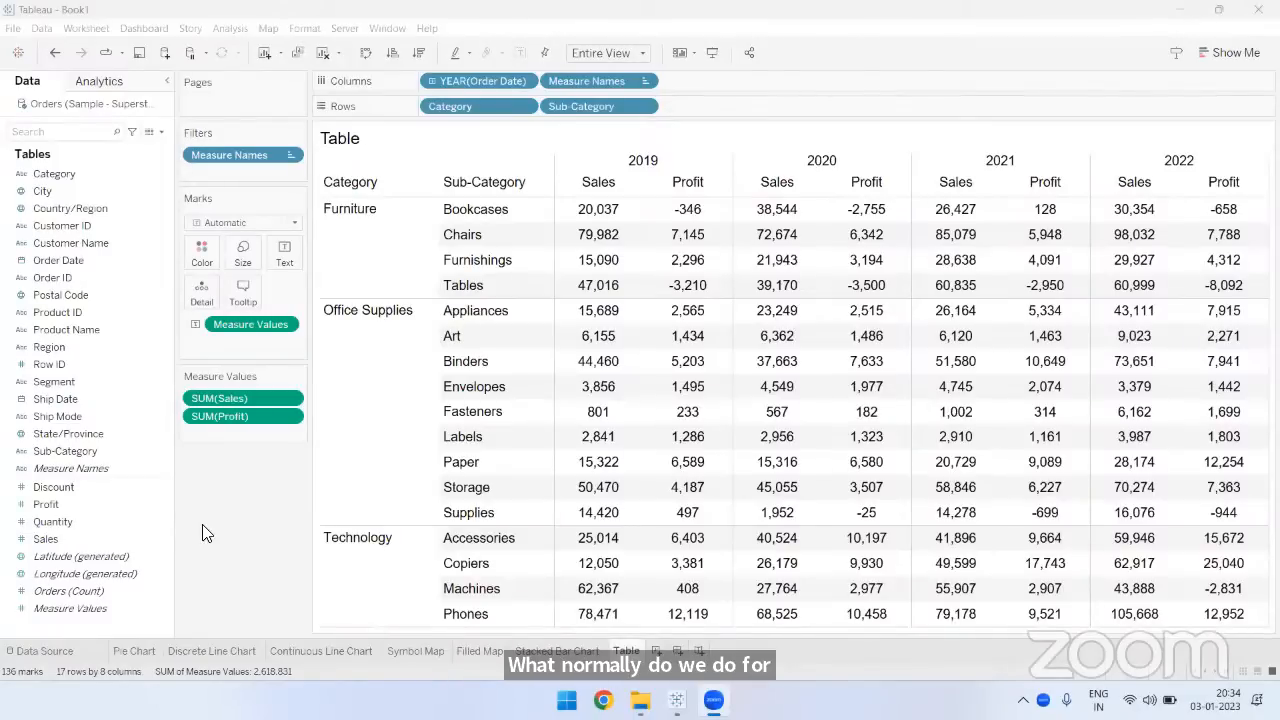
{"action": "left_click", "coordinate": [598, 210]}
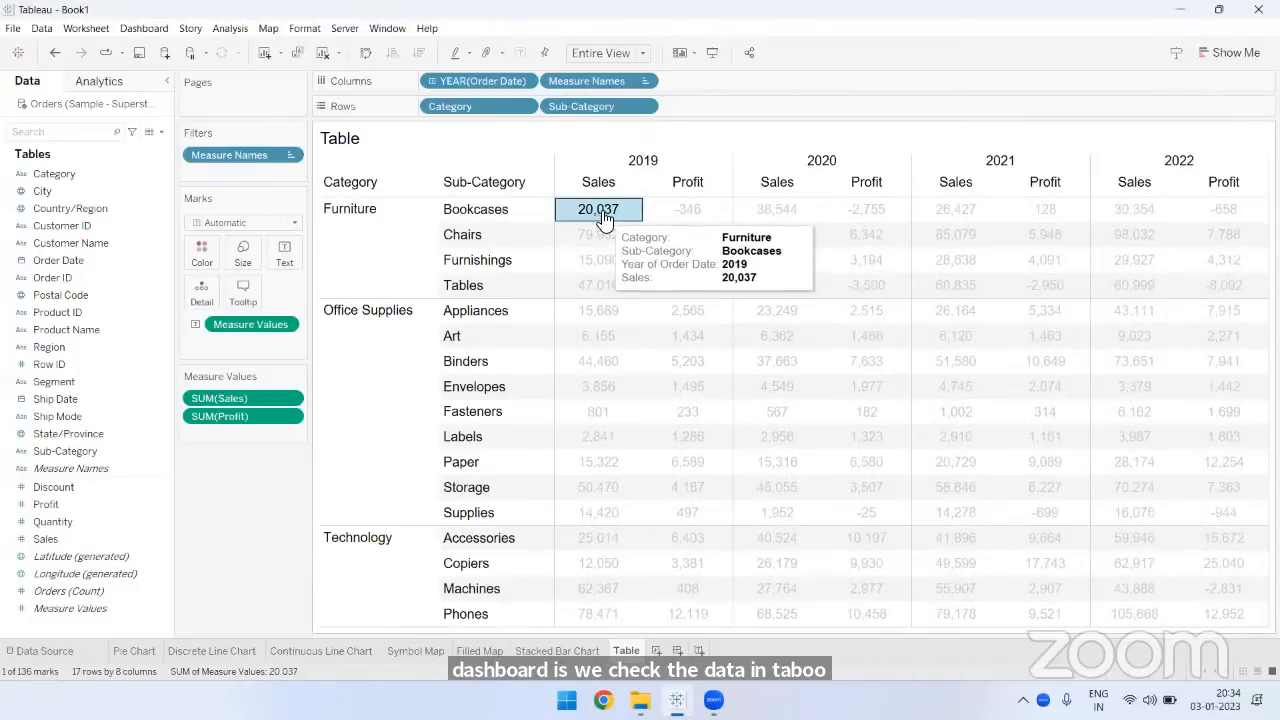
{"action": "mouse_move", "coordinate": [598, 216]}
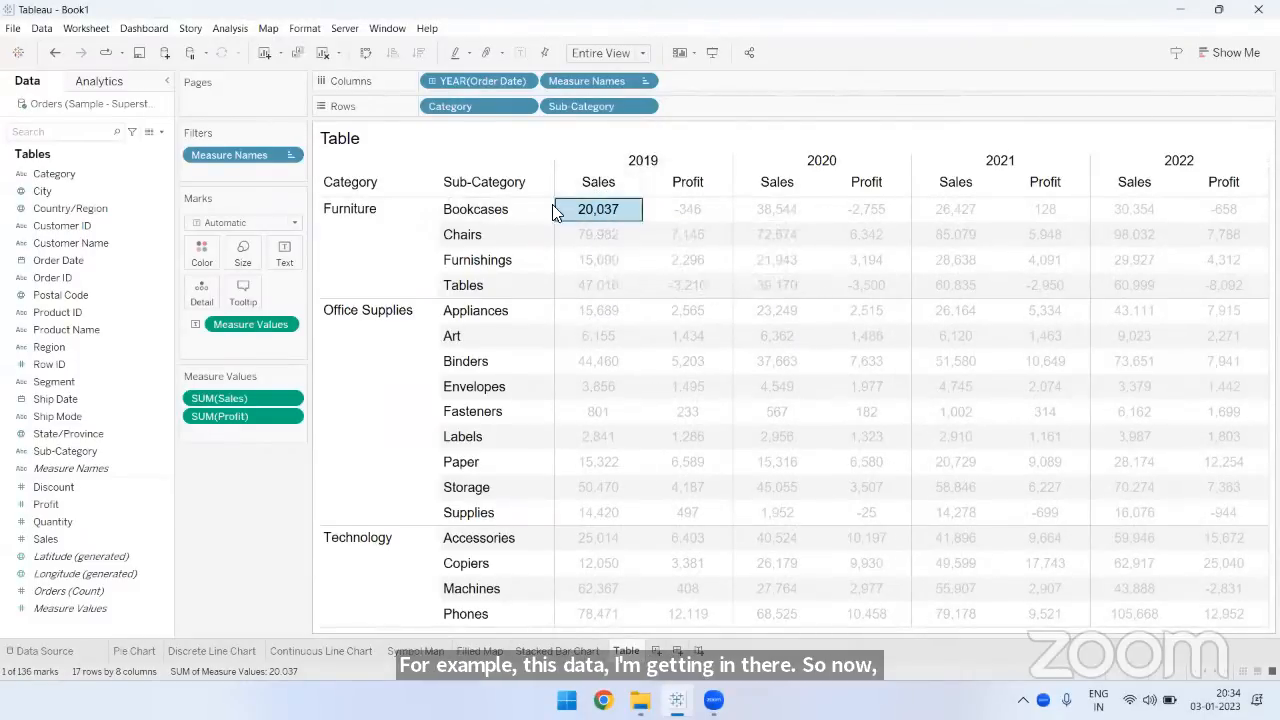
{"action": "key", "text": "Escape"}
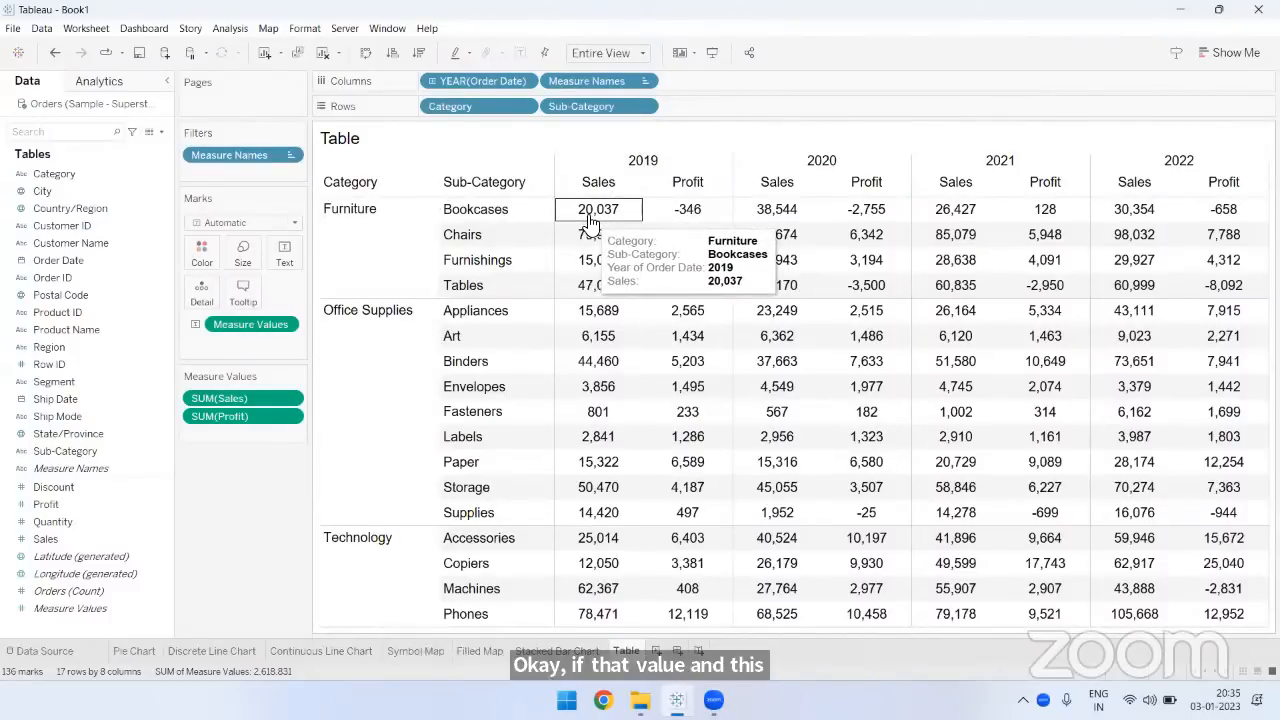
{"action": "mouse_move", "coordinate": [932, 378]}
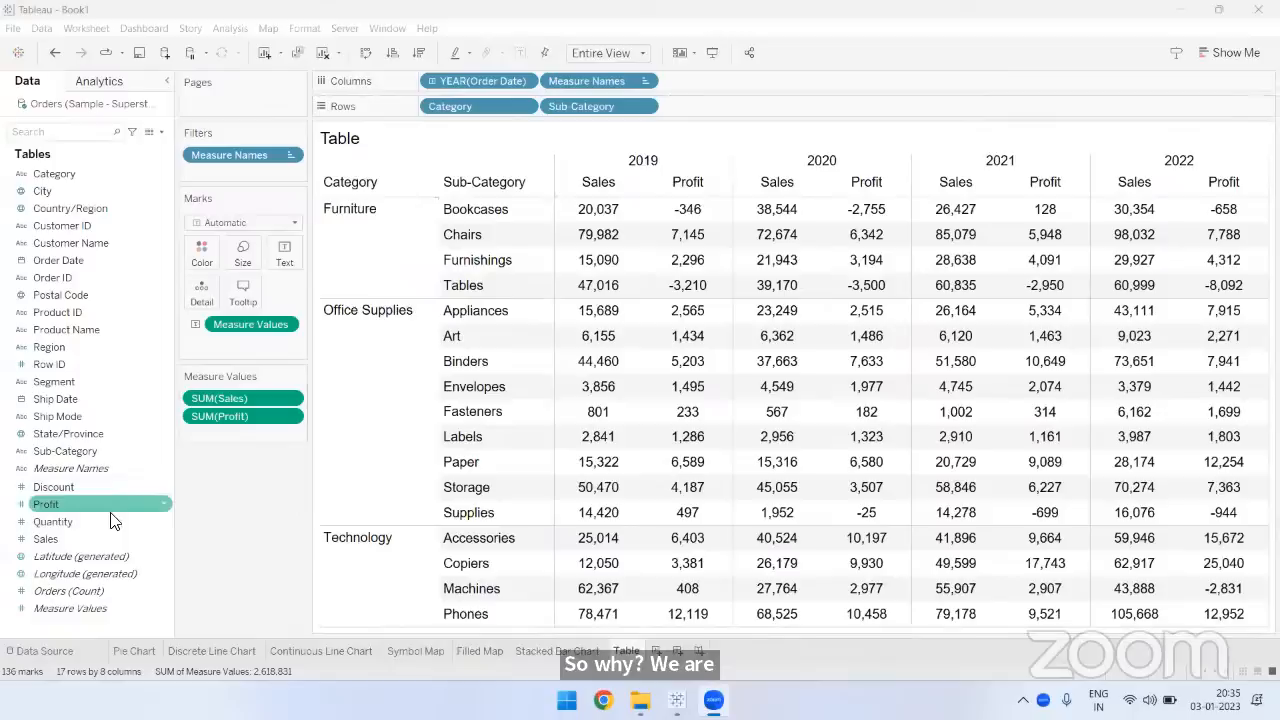
- Highlight the measures from Discount to Sales among the data fields, and look over the Show Me chart types
{"action": "left_click", "coordinate": [82, 536]}
{"action": "left_click", "coordinate": [84, 487], "text": "shift"}
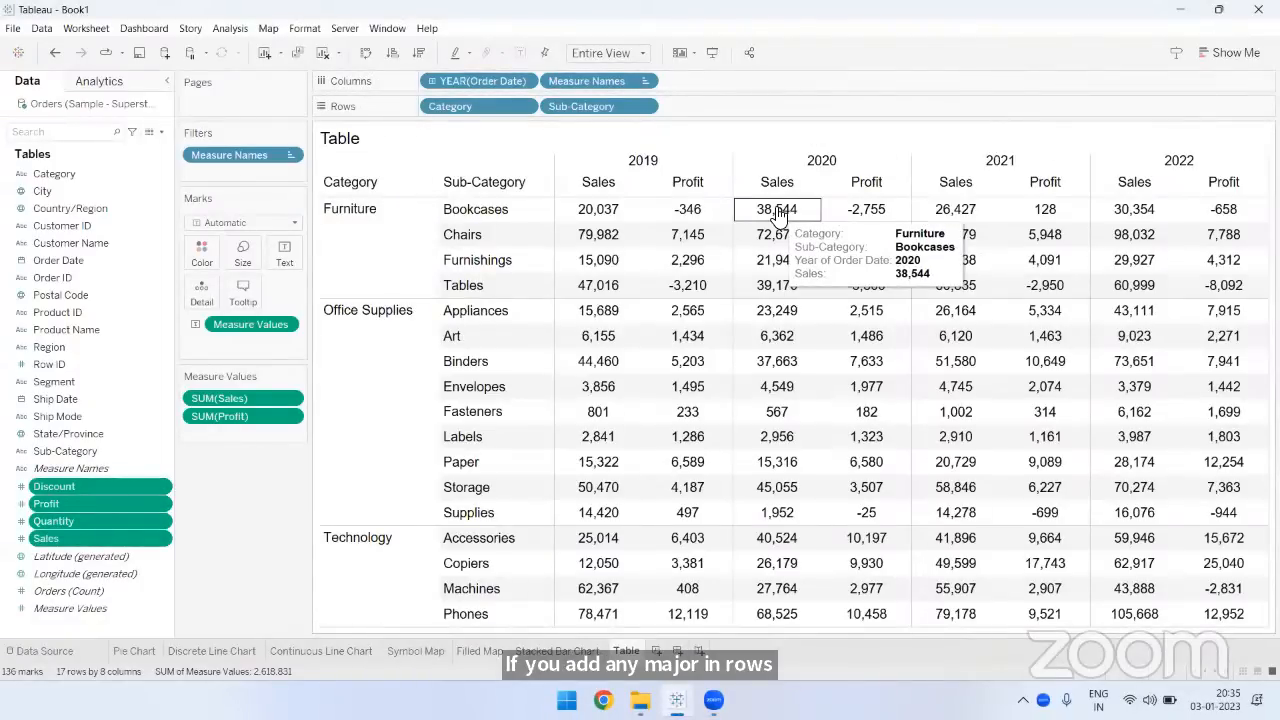
{"action": "left_click", "coordinate": [78, 534]}
{"action": "left_click", "coordinate": [79, 503]}
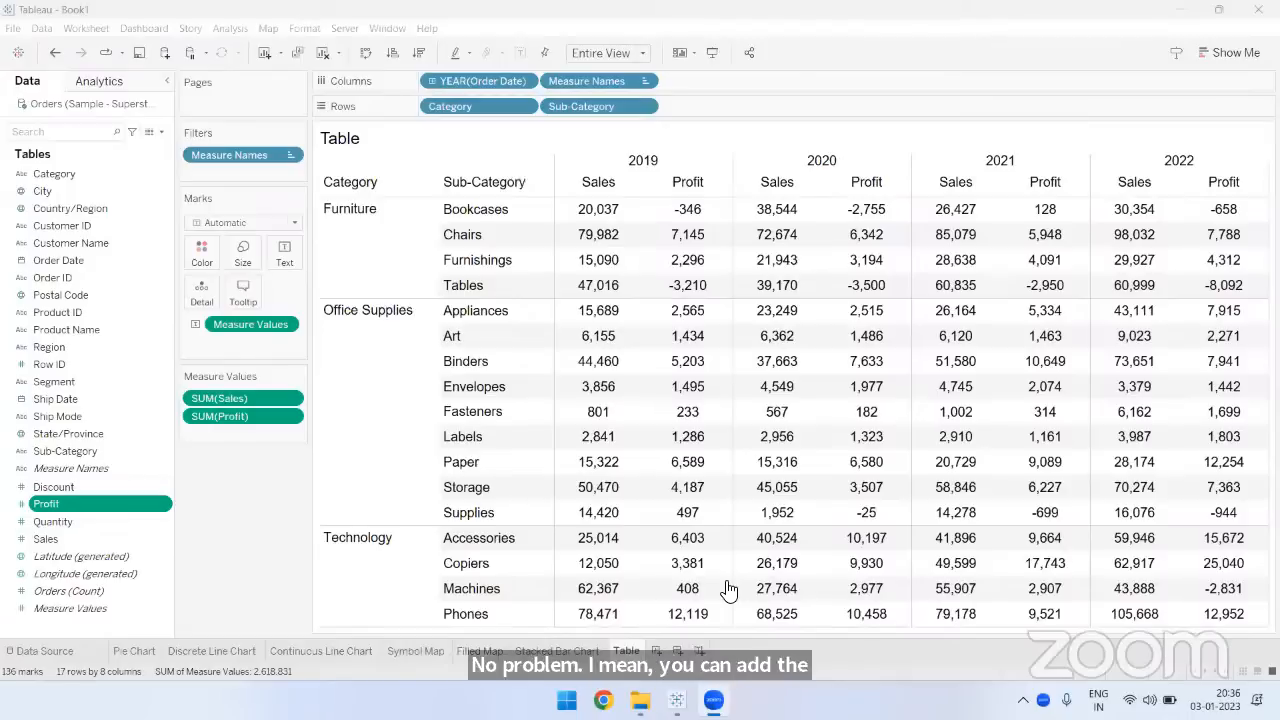
{"action": "left_click", "coordinate": [1222, 55]}
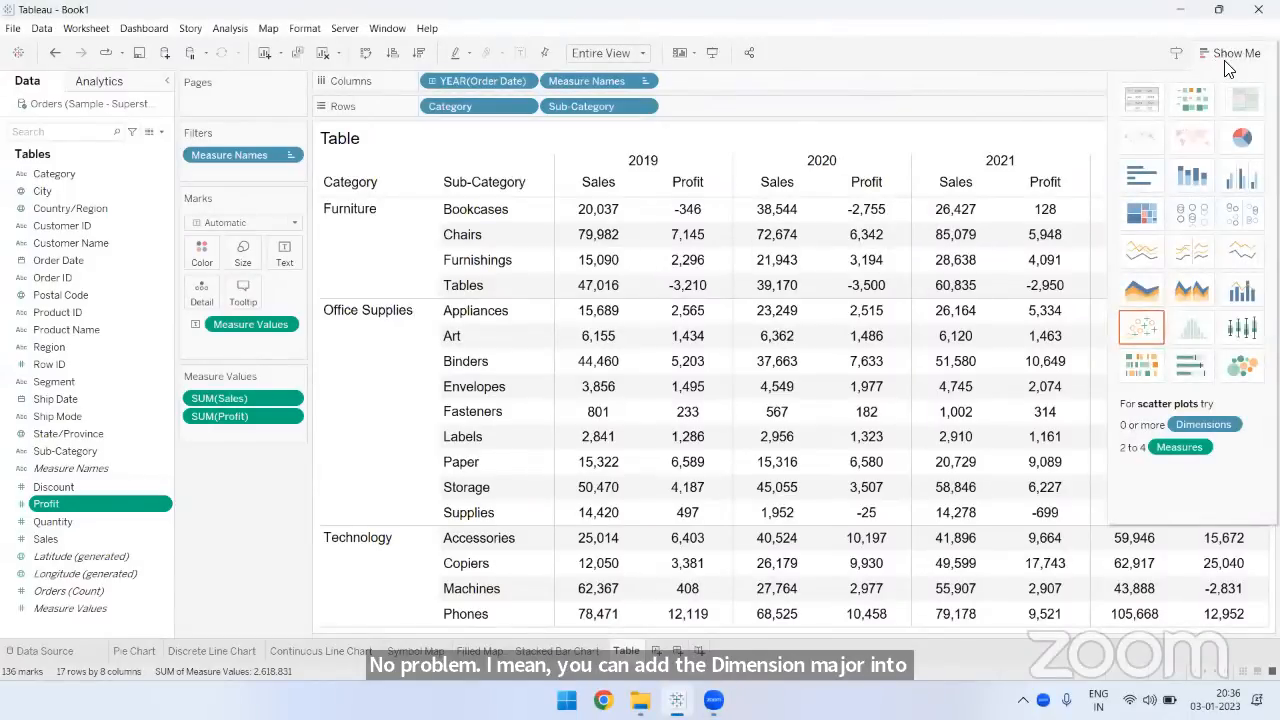
{"action": "left_click", "coordinate": [1238, 55]}
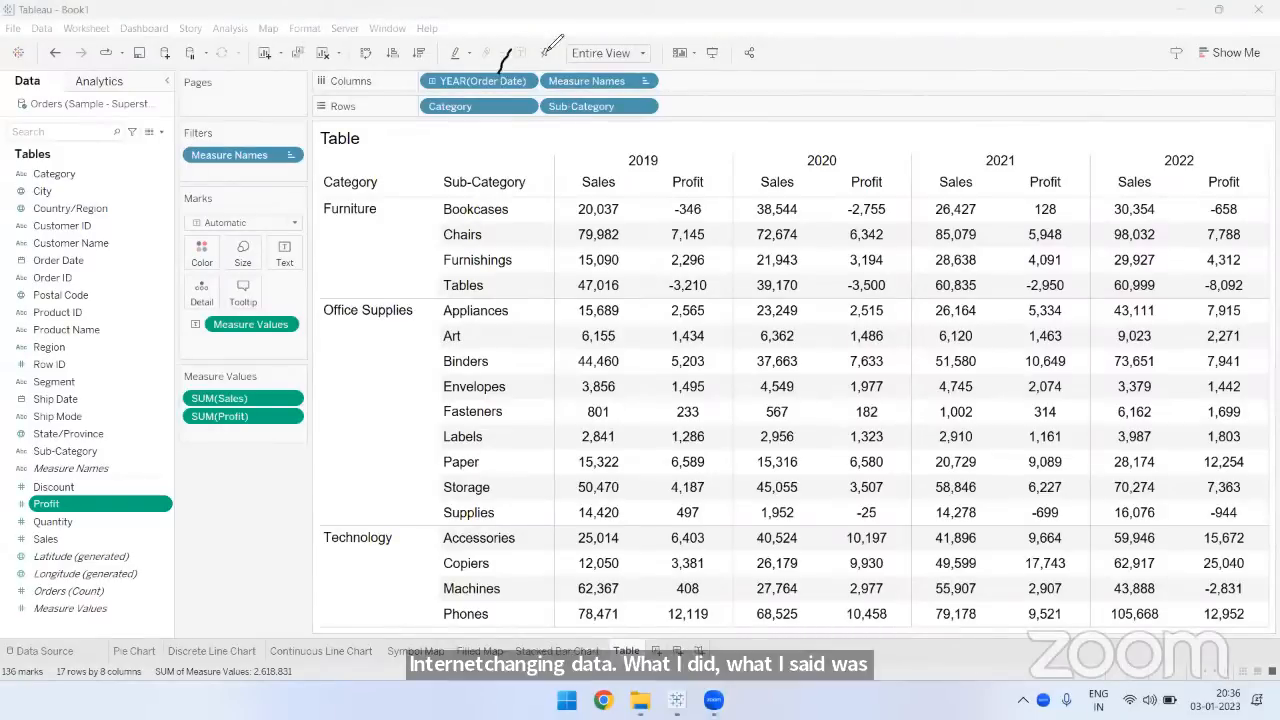
- Draw swap arrows between YEAR(Order Date) and Measure Names and between SUM(Sales) and SUM(Profit), and clear the annotations
{"action": "mouse_move", "coordinate": [546, 52]}
{"action": "left_mouse_down"}
{"action": "mouse_move", "coordinate": [569, 79]}
{"action": "mouse_move", "coordinate": [575, 58]}
{"action": "mouse_move", "coordinate": [512, 67]}
{"action": "left_mouse_up"}
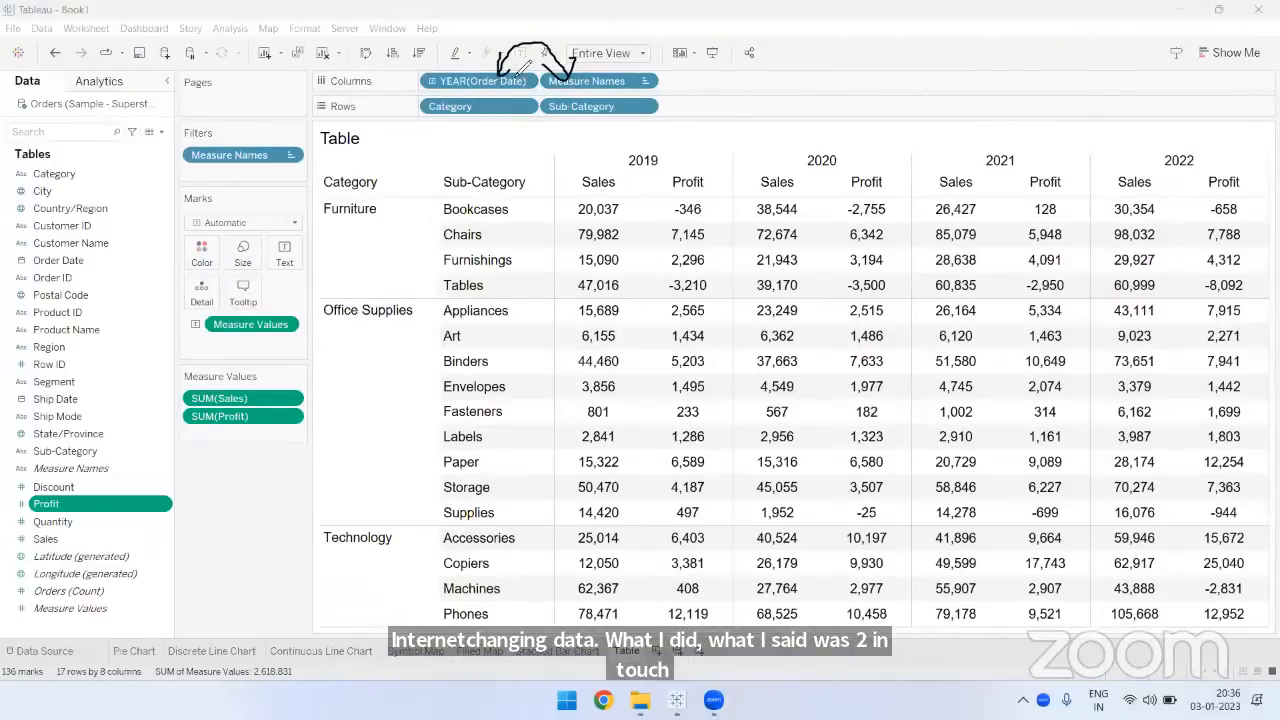
{"action": "mouse_move", "coordinate": [244, 396]}
{"action": "left_mouse_down"}
{"action": "mouse_move", "coordinate": [286, 403]}
{"action": "mouse_move", "coordinate": [252, 422]}
{"action": "mouse_move", "coordinate": [268, 386]}
{"action": "mouse_move", "coordinate": [252, 402]}
{"action": "mouse_move", "coordinate": [286, 412]}
{"action": "left_mouse_up"}
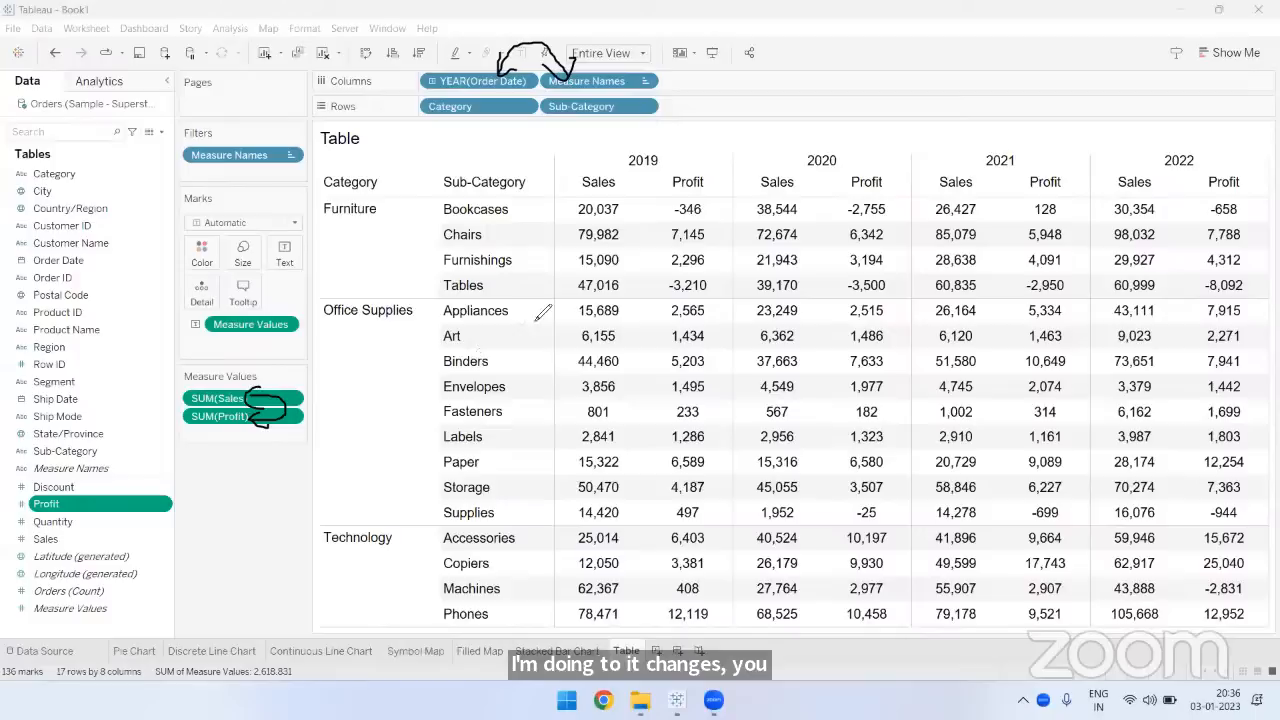
{"action": "left_click", "coordinate": [1110, 72]}
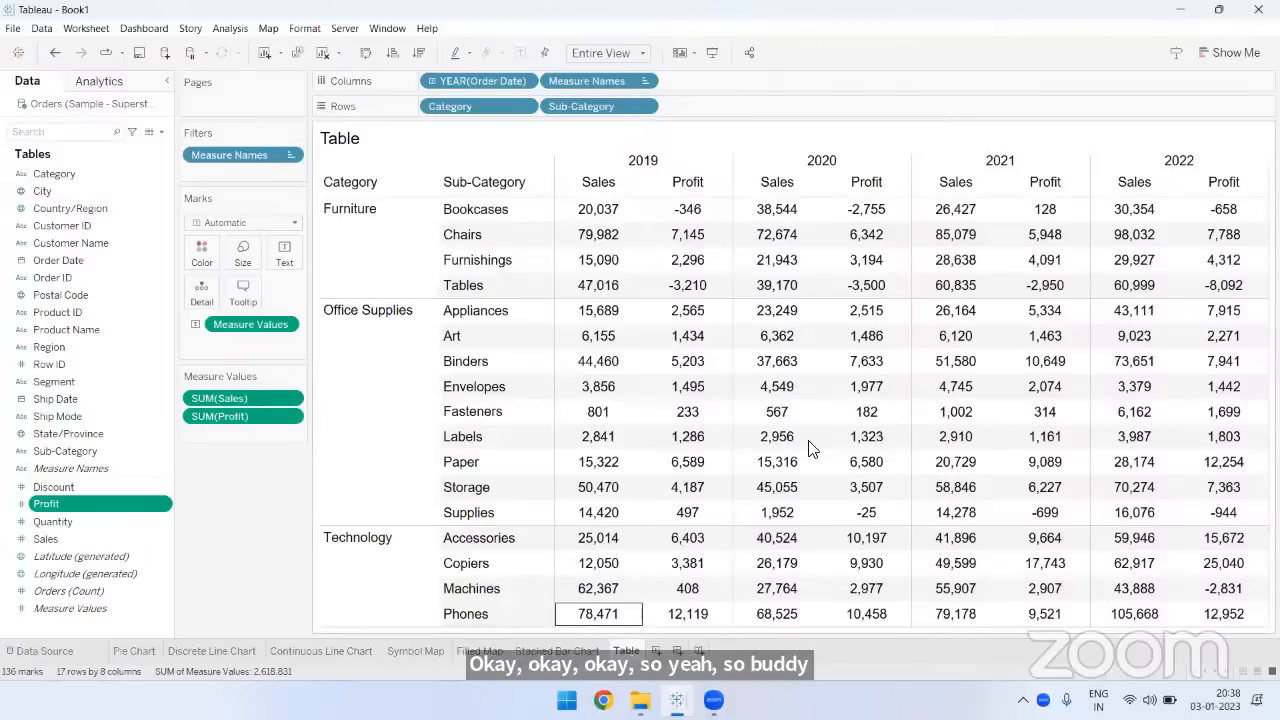
- Review the Pie Chart, Discrete Line Chart and Symbol Map sheets, including the Symbol Map's tooltip settings
{"action": "left_click", "coordinate": [137, 652]}
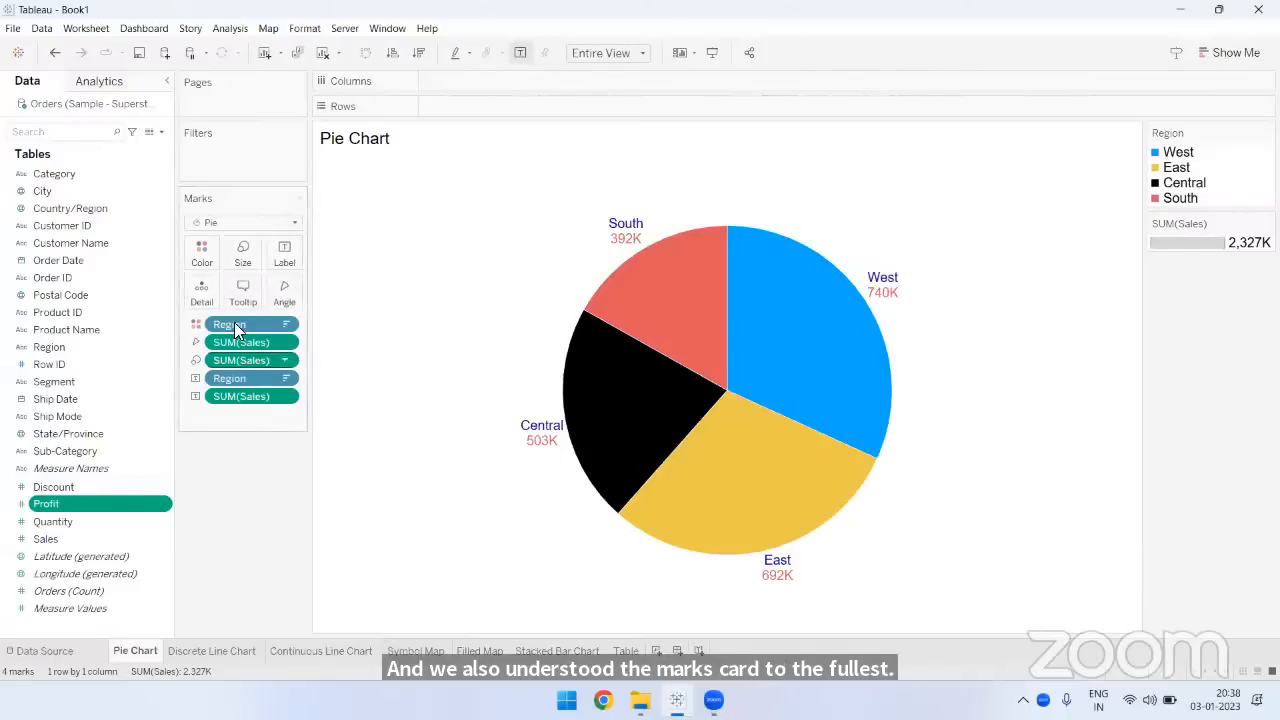
{"action": "left_click", "coordinate": [234, 651]}
{"action": "left_click", "coordinate": [400, 652]}
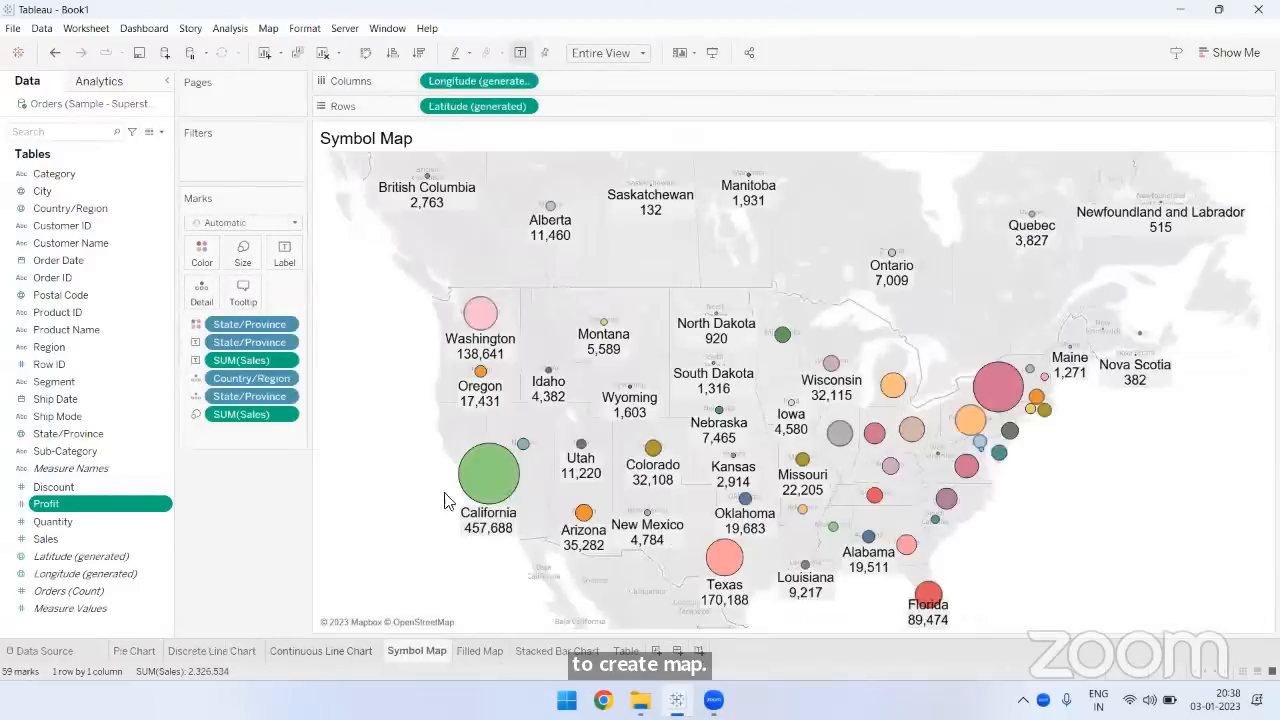
{"action": "mouse_move", "coordinate": [485, 322]}
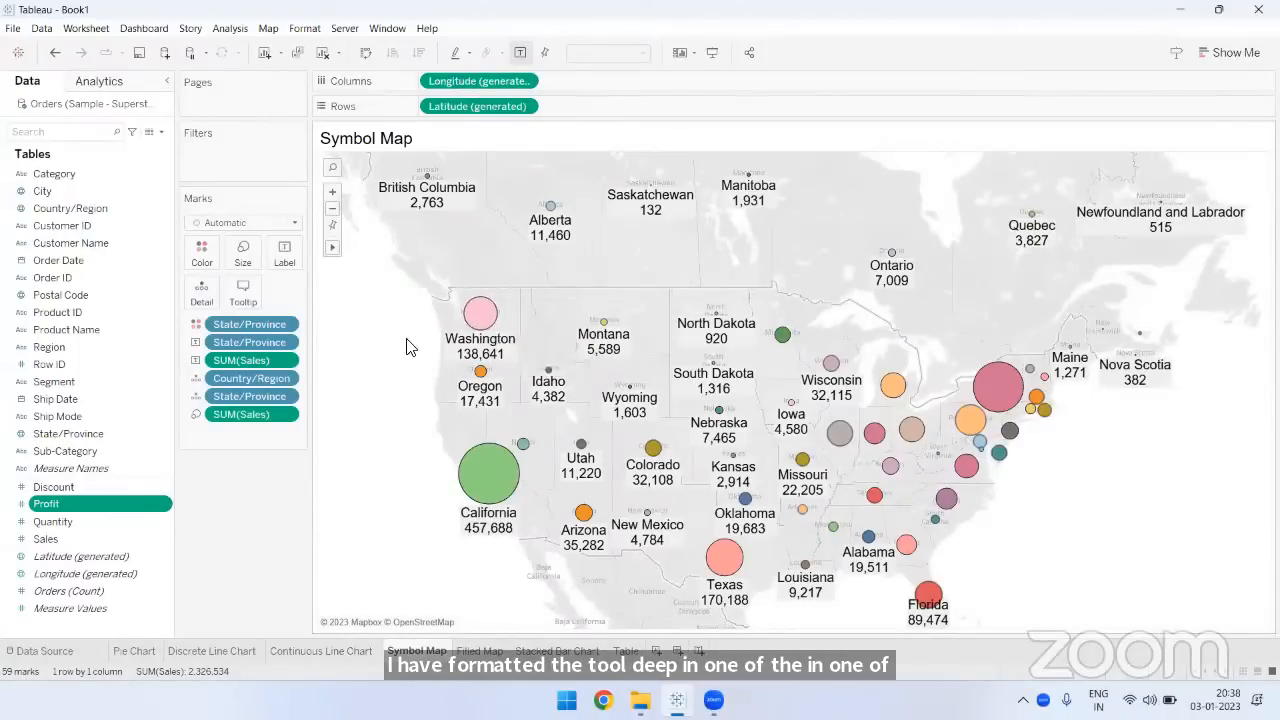
{"action": "left_click", "coordinate": [243, 292]}
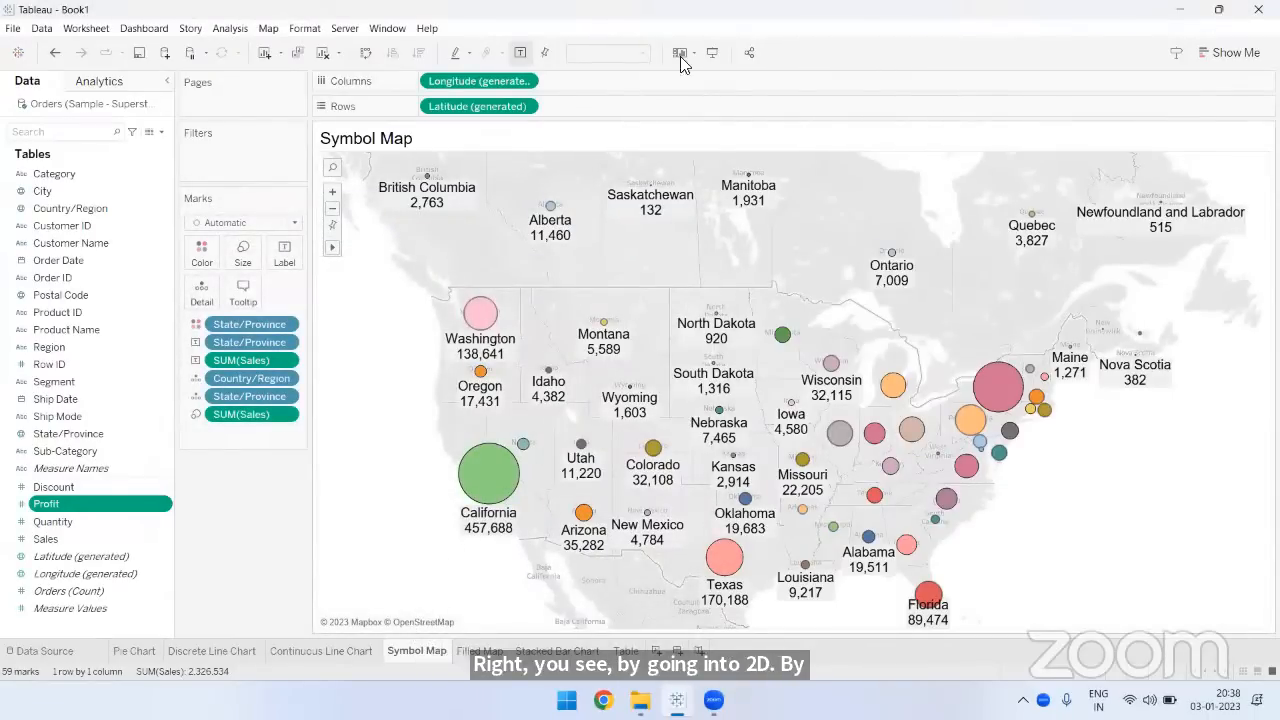
- Review the Discrete Line Chart, Continuous Line Chart, Symbol Map, Filled Map, Stacked Bar Chart and Table sheets in turn
{"action": "left_click", "coordinate": [210, 651]}
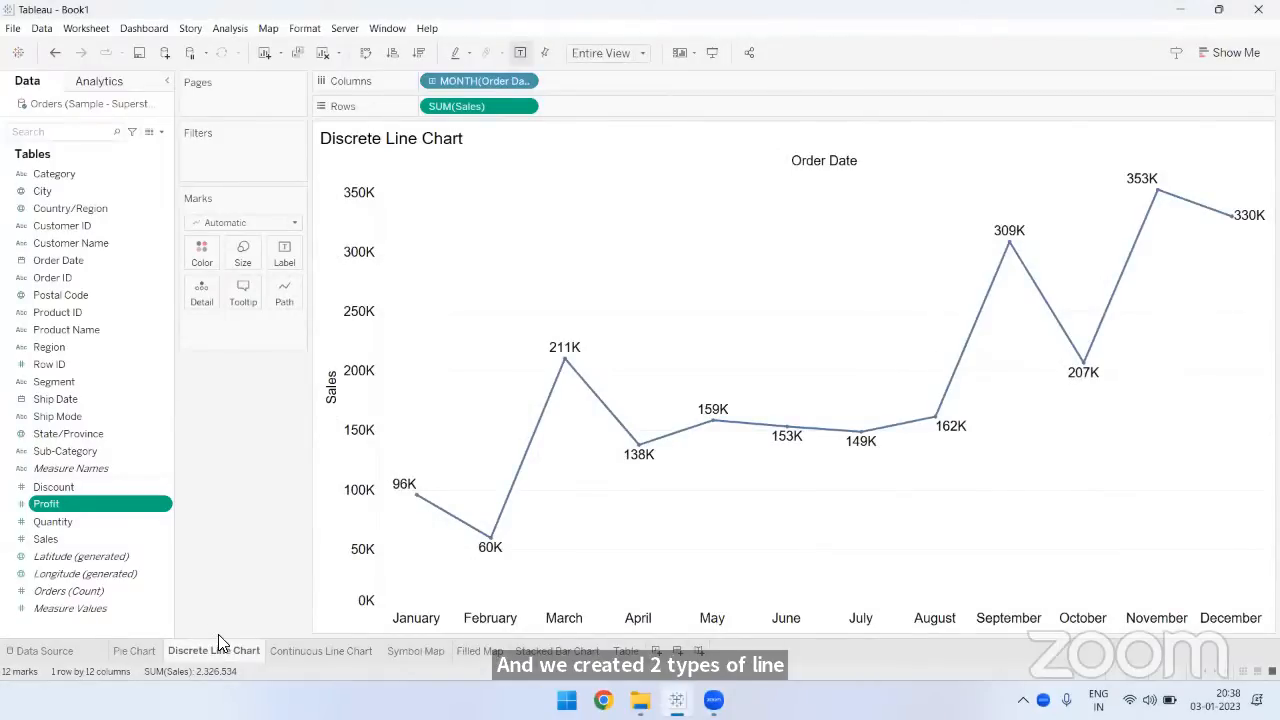
{"action": "left_click", "coordinate": [310, 650]}
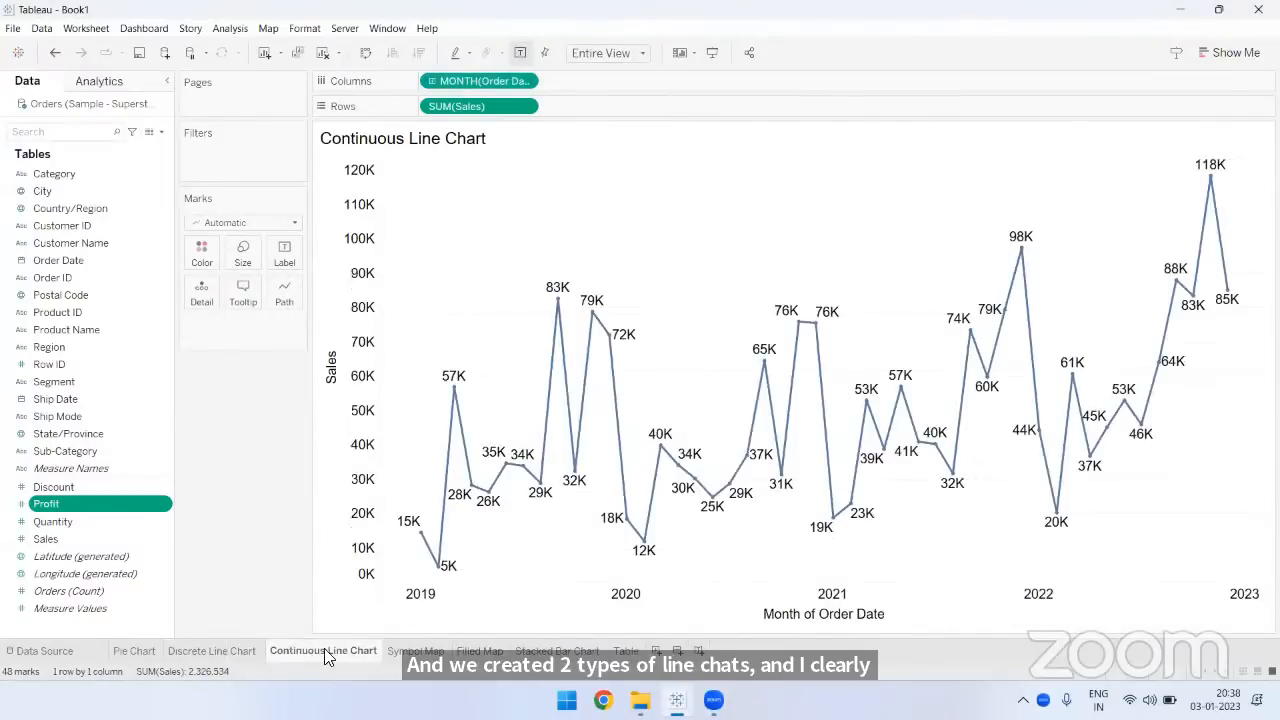
{"action": "left_click", "coordinate": [418, 651]}
{"action": "left_click", "coordinate": [482, 652]}
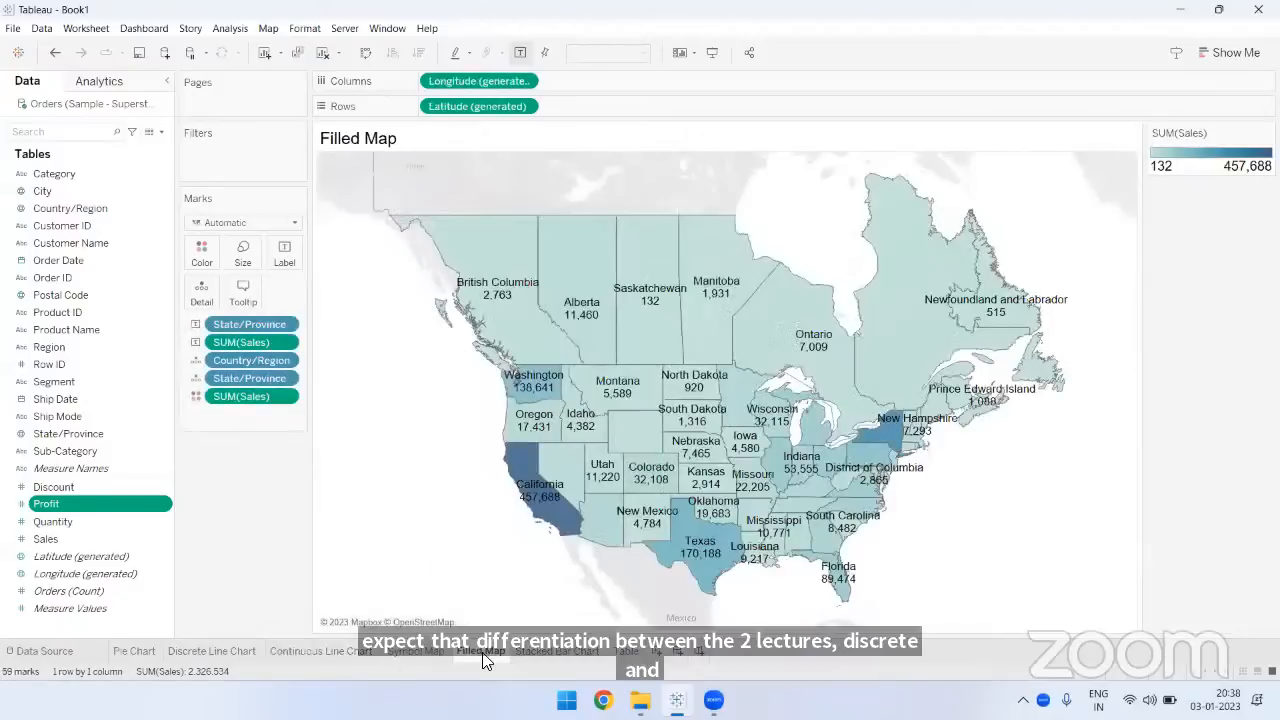
{"action": "left_click", "coordinate": [547, 652]}
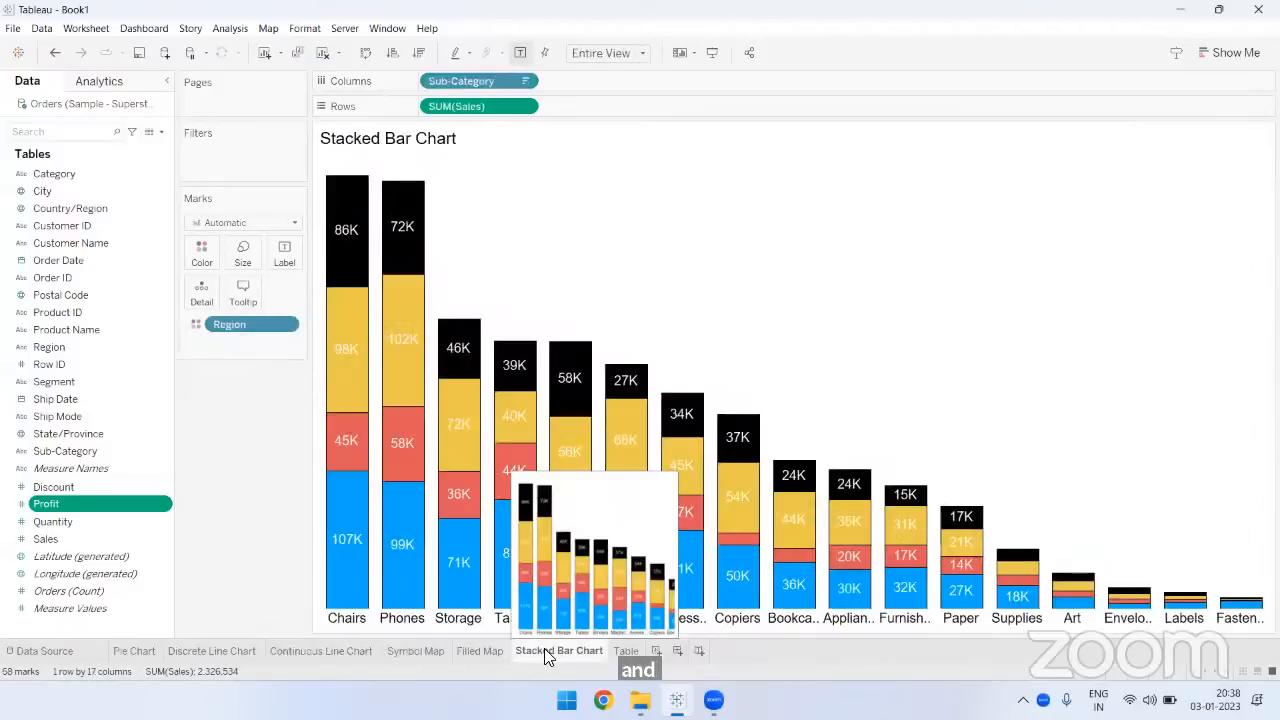
{"action": "left_click", "coordinate": [626, 651]}
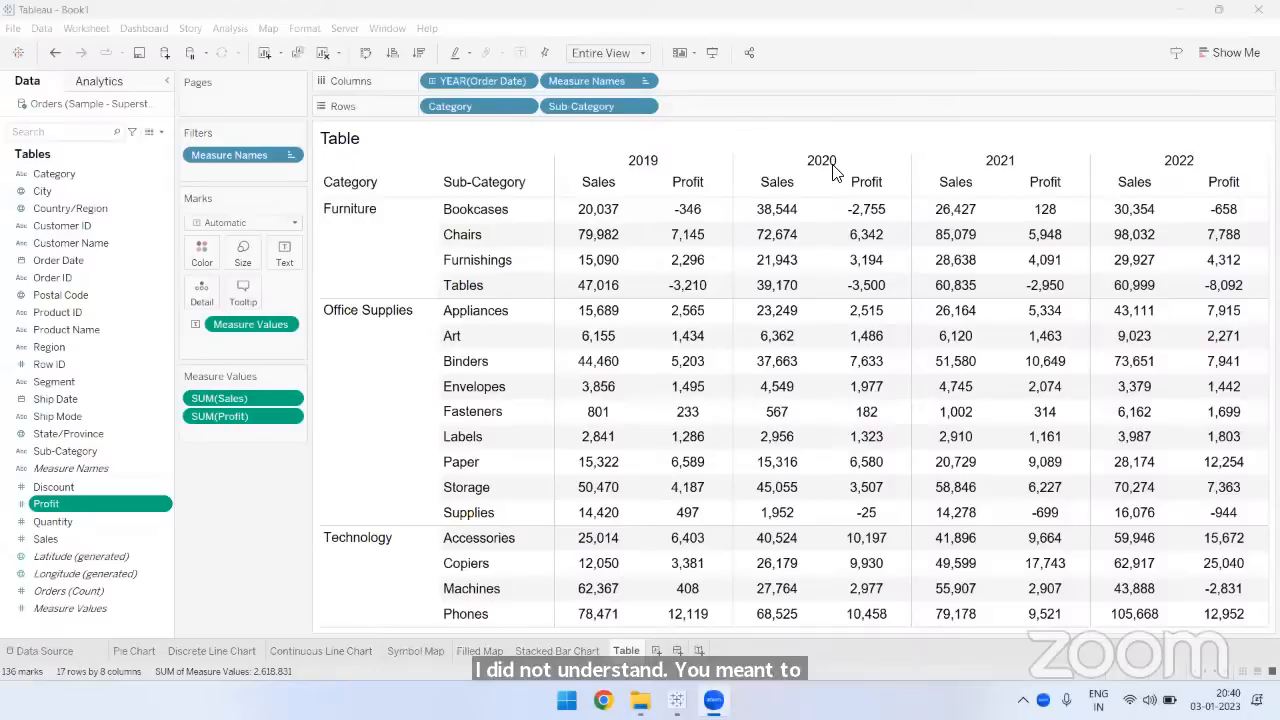
- Select the Sales field among the measures and look over the workbook's save and export options
{"action": "left_click", "coordinate": [46, 539], "text": "ctrl"}
{"action": "left_click", "coordinate": [60, 506], "text": "ctrl"}
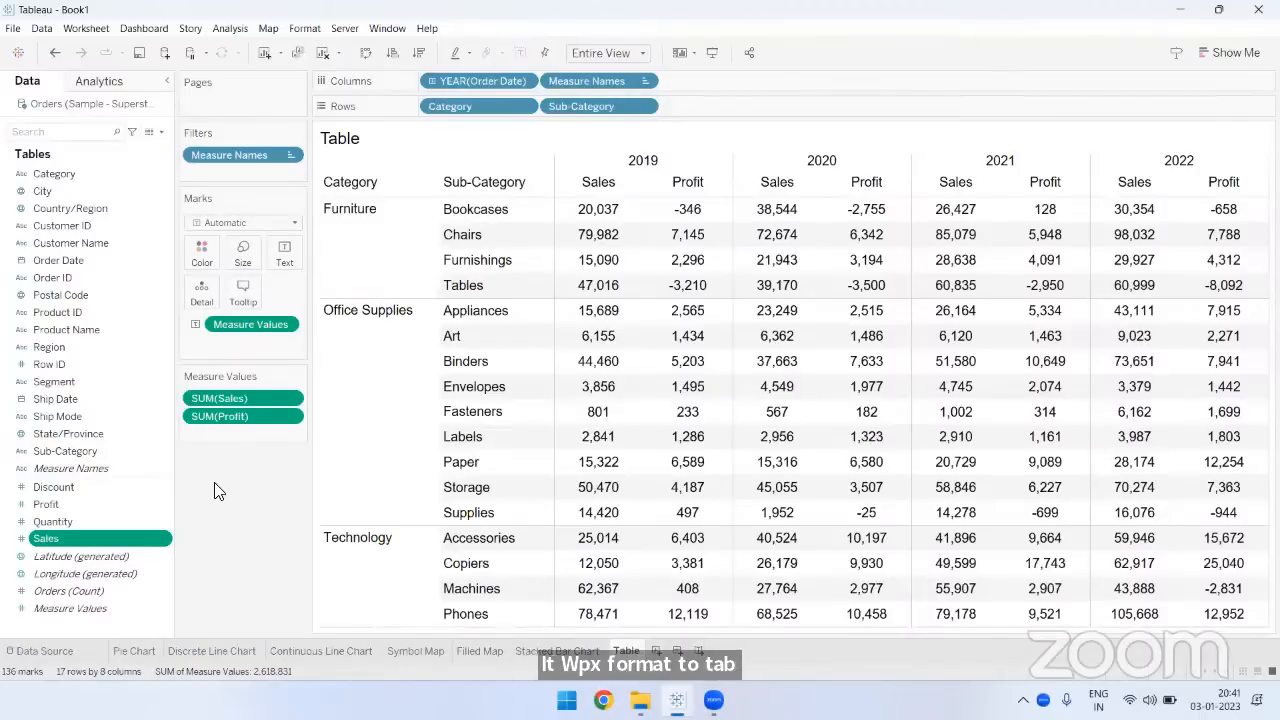
{"action": "left_click", "coordinate": [13, 28]}
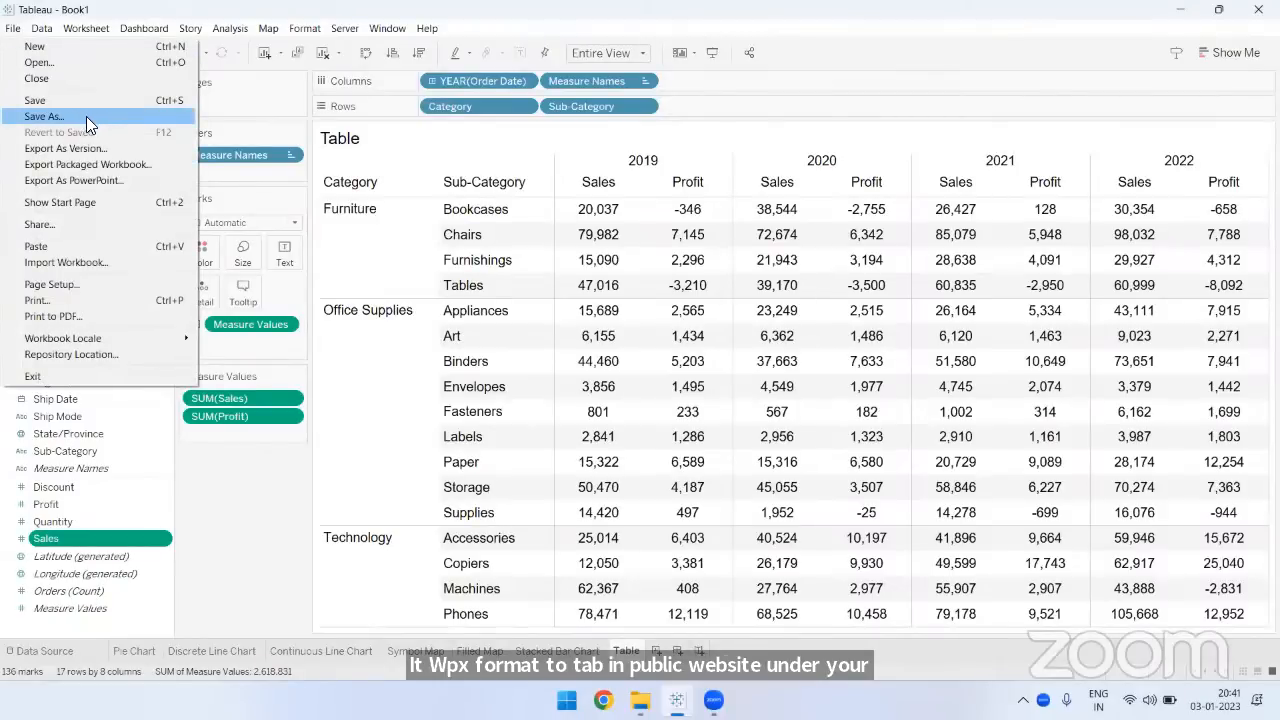
{"action": "left_click", "coordinate": [266, 500]}
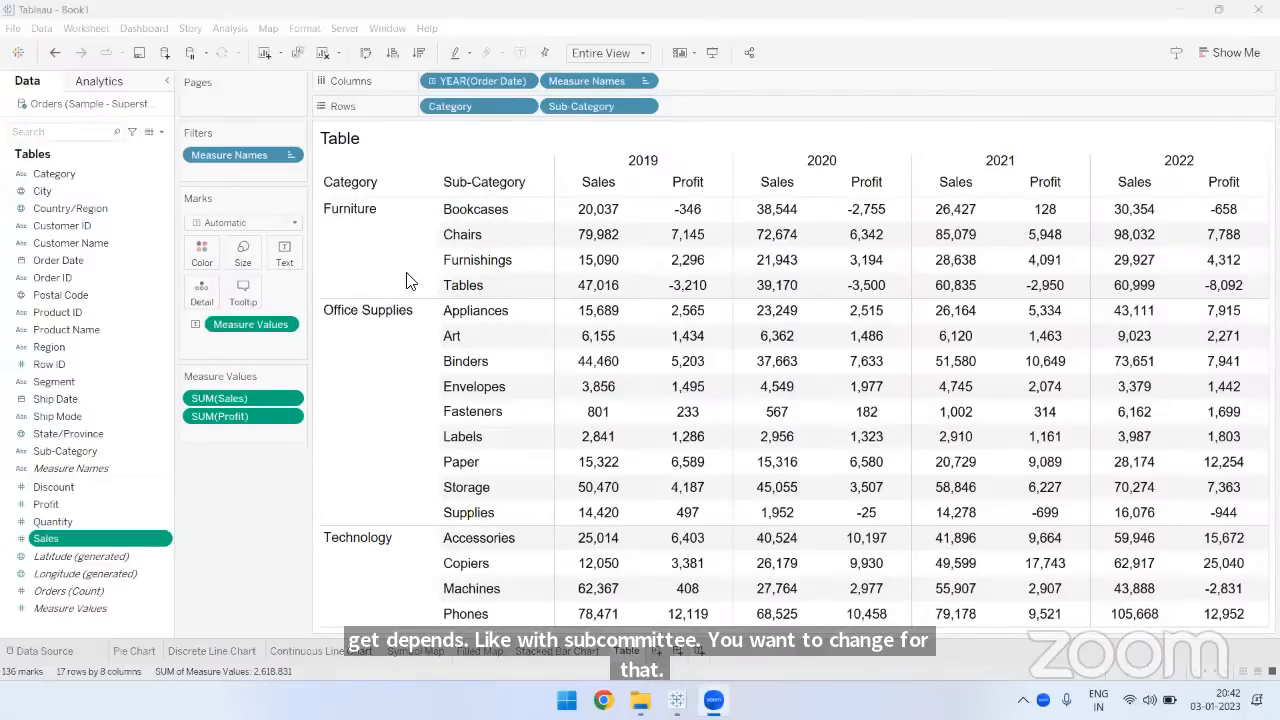
{"action": "mouse_move", "coordinate": [617, 268]}
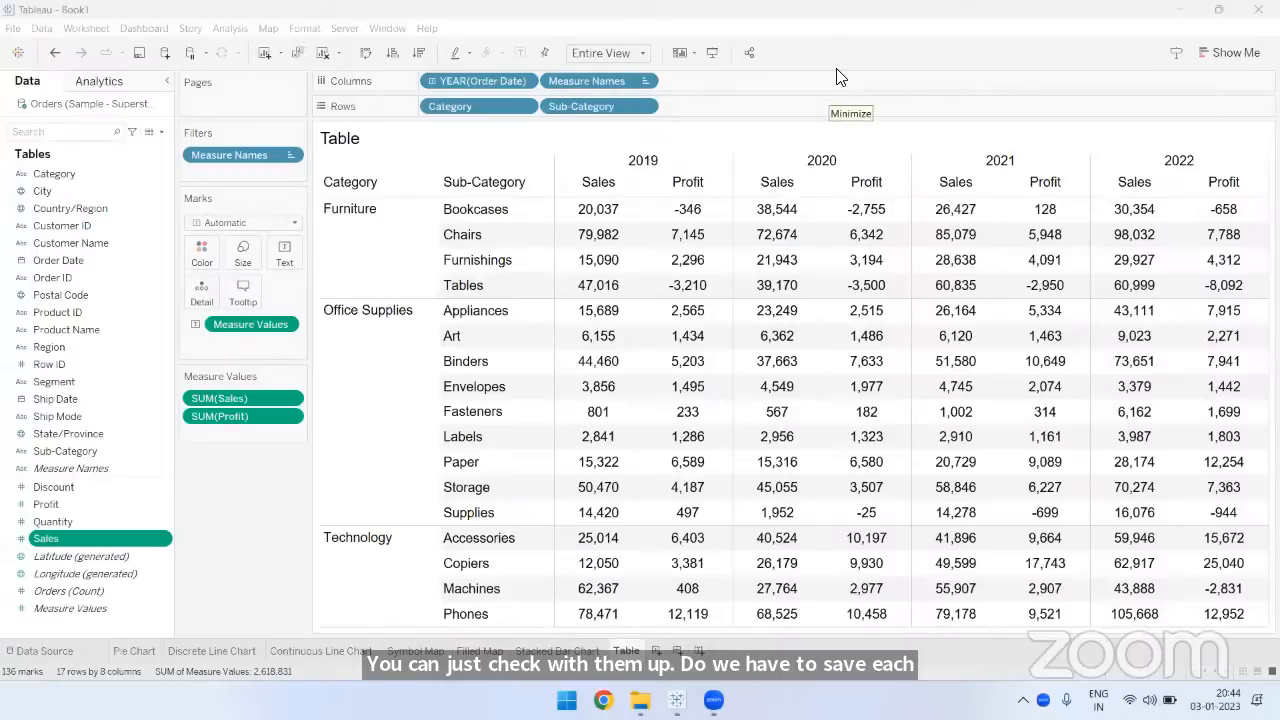
{"action": "left_click", "coordinate": [230, 504]}
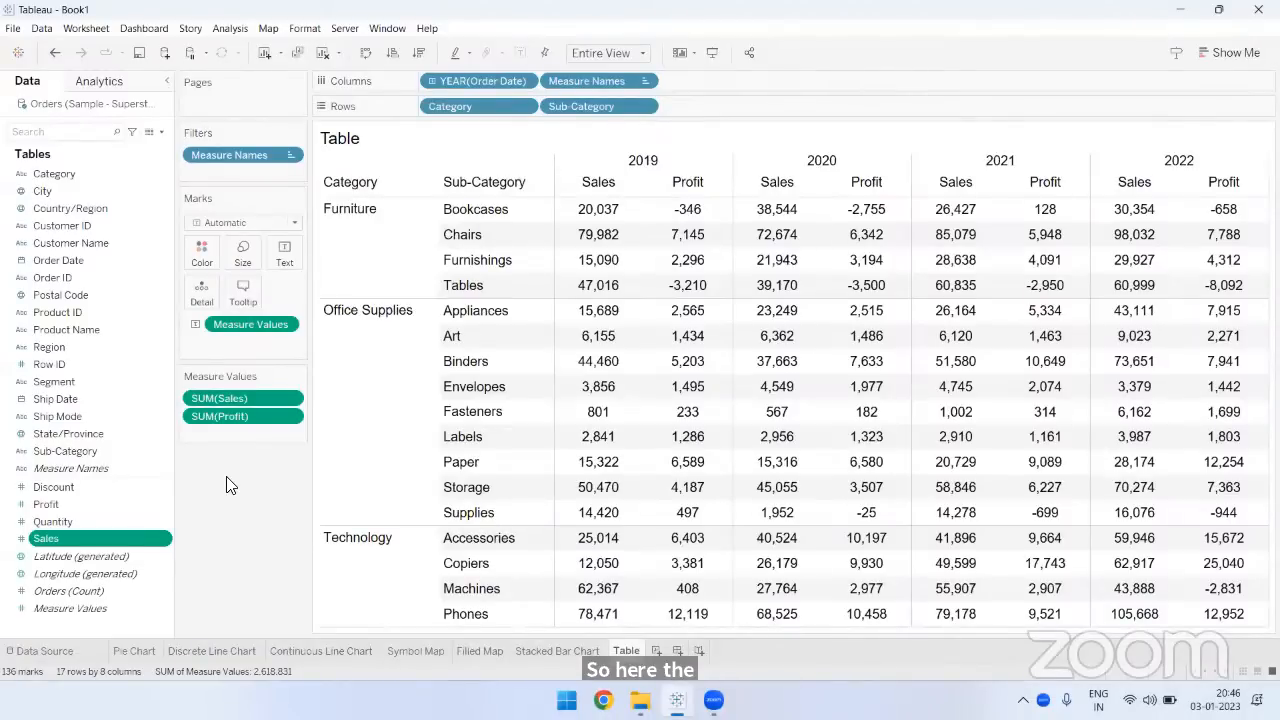
- Sort the table's sub-categories in descending order of Sales within each category, and go back to the Stacked Bar Chart sheet
{"action": "mouse_move", "coordinate": [712, 385]}
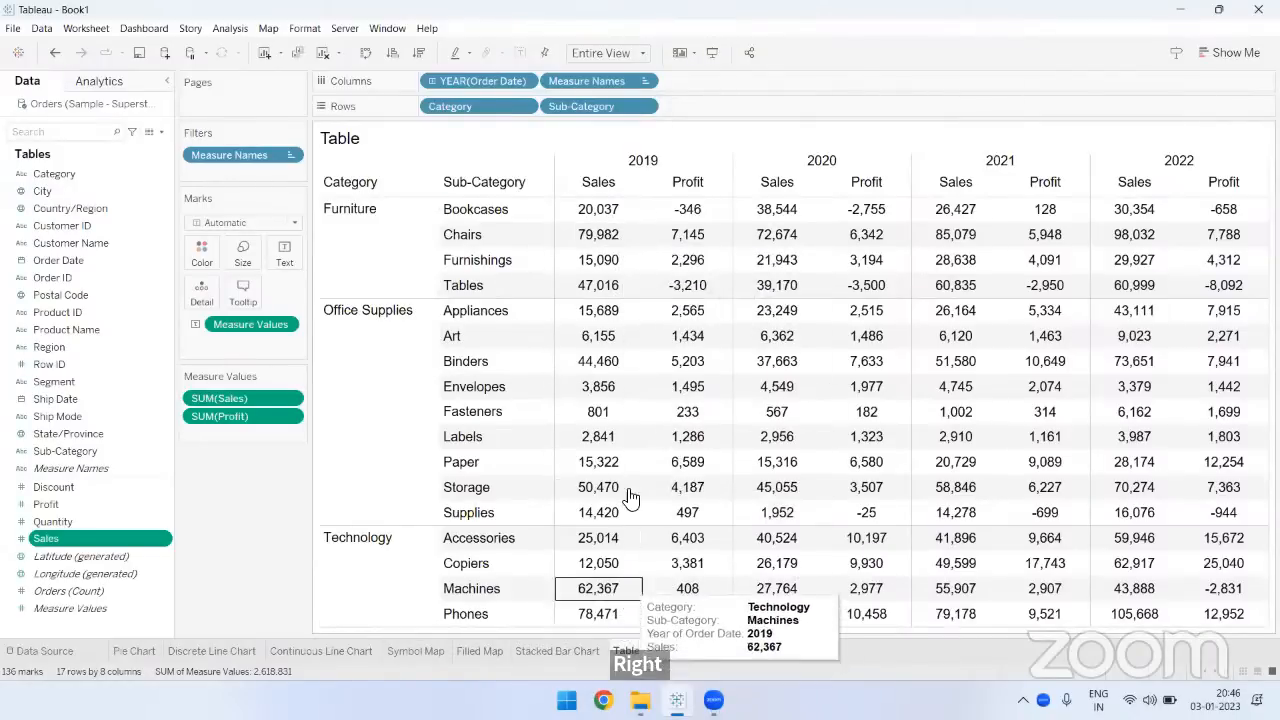
{"action": "left_click", "coordinate": [419, 53]}
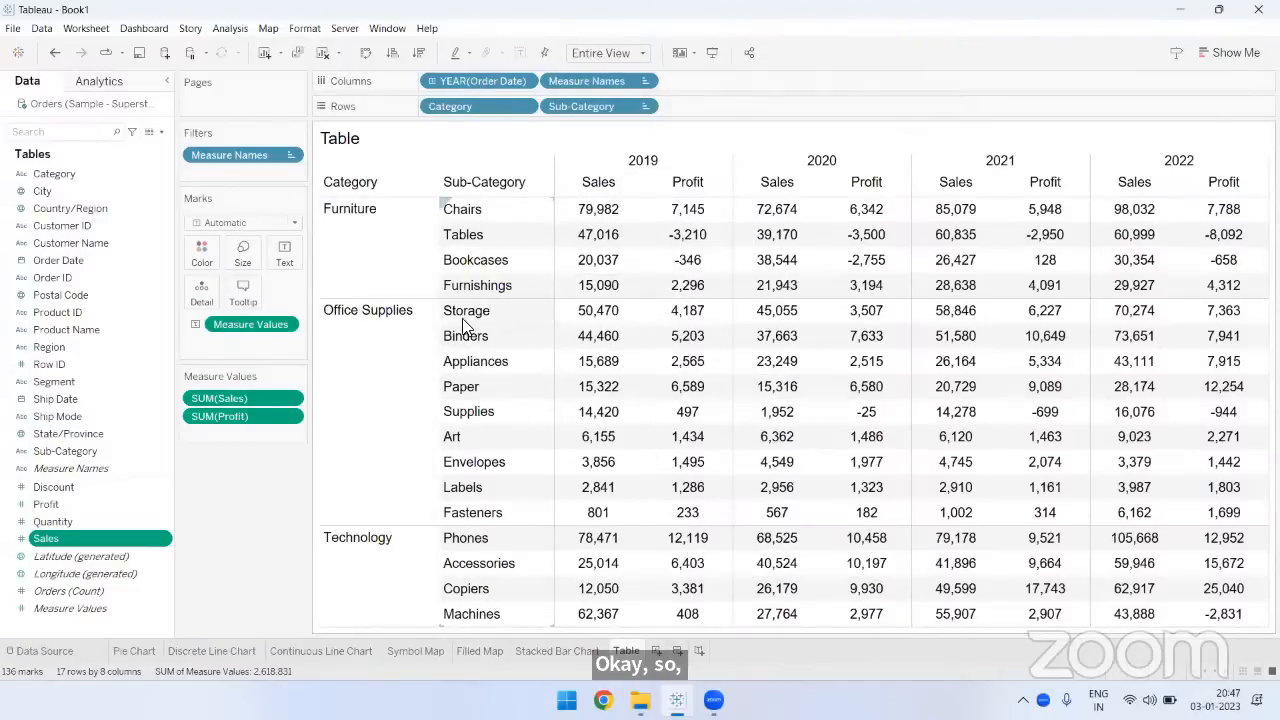
{"action": "mouse_move", "coordinate": [575, 321]}
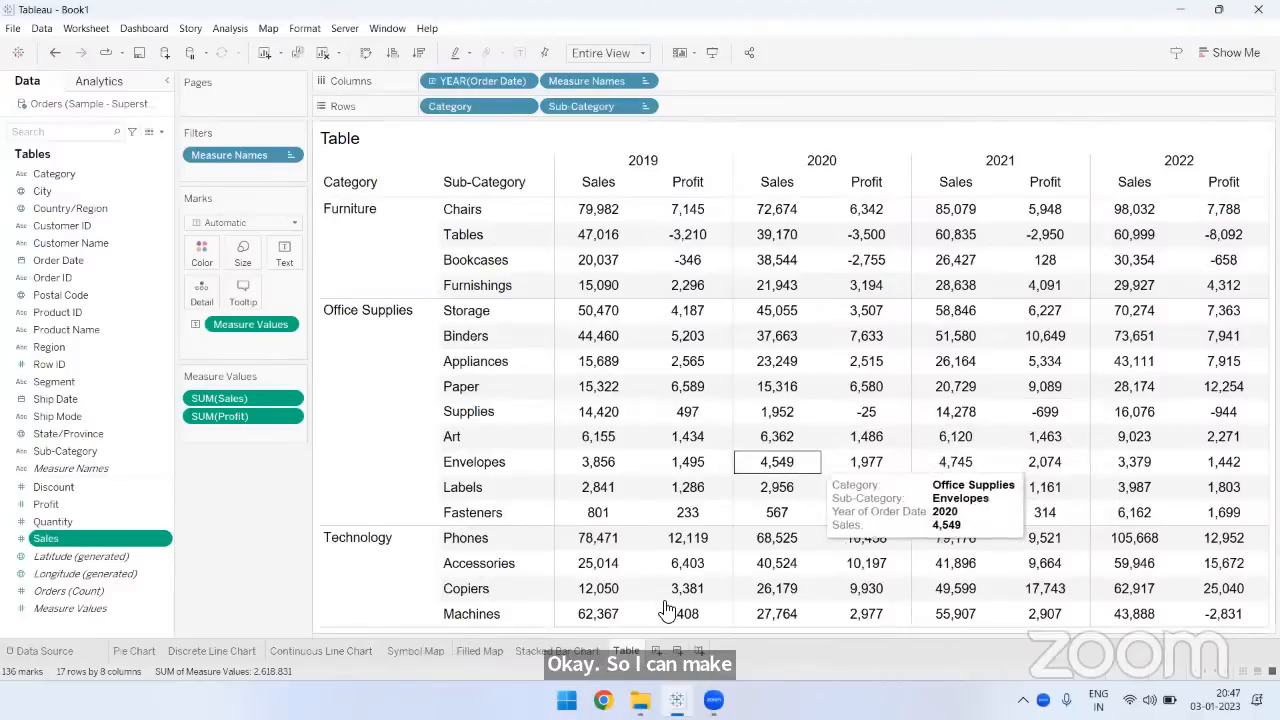
{"action": "left_click", "coordinate": [540, 651]}
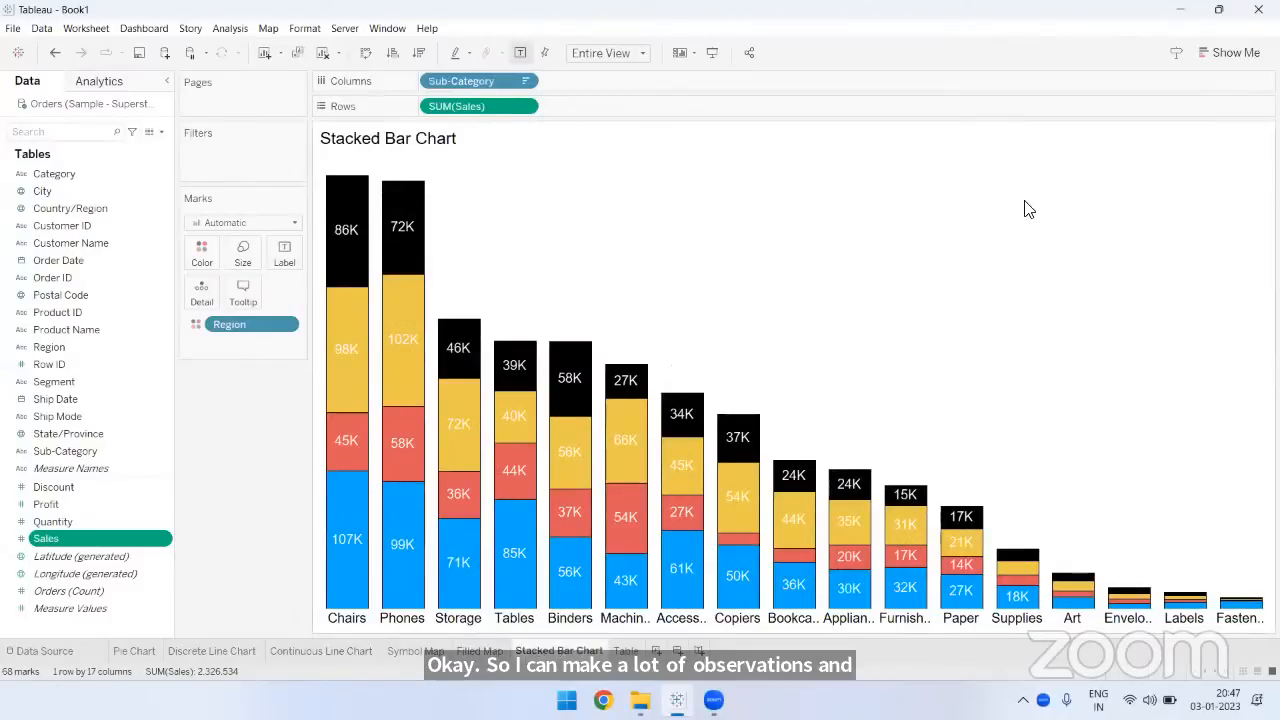